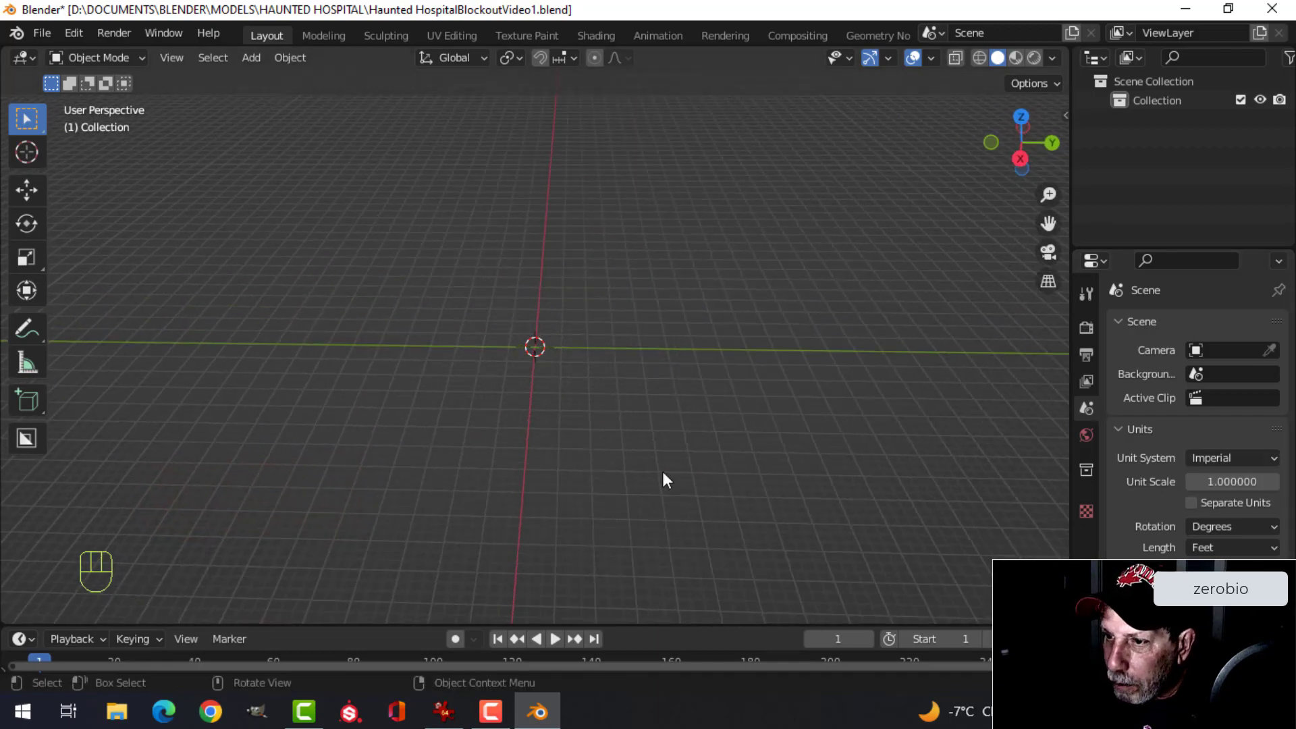
- Add a plane mesh at the world origin
{"action": "middle_click_drag", "start_coordinate": [689, 457], "coordinate": [643, 422]}
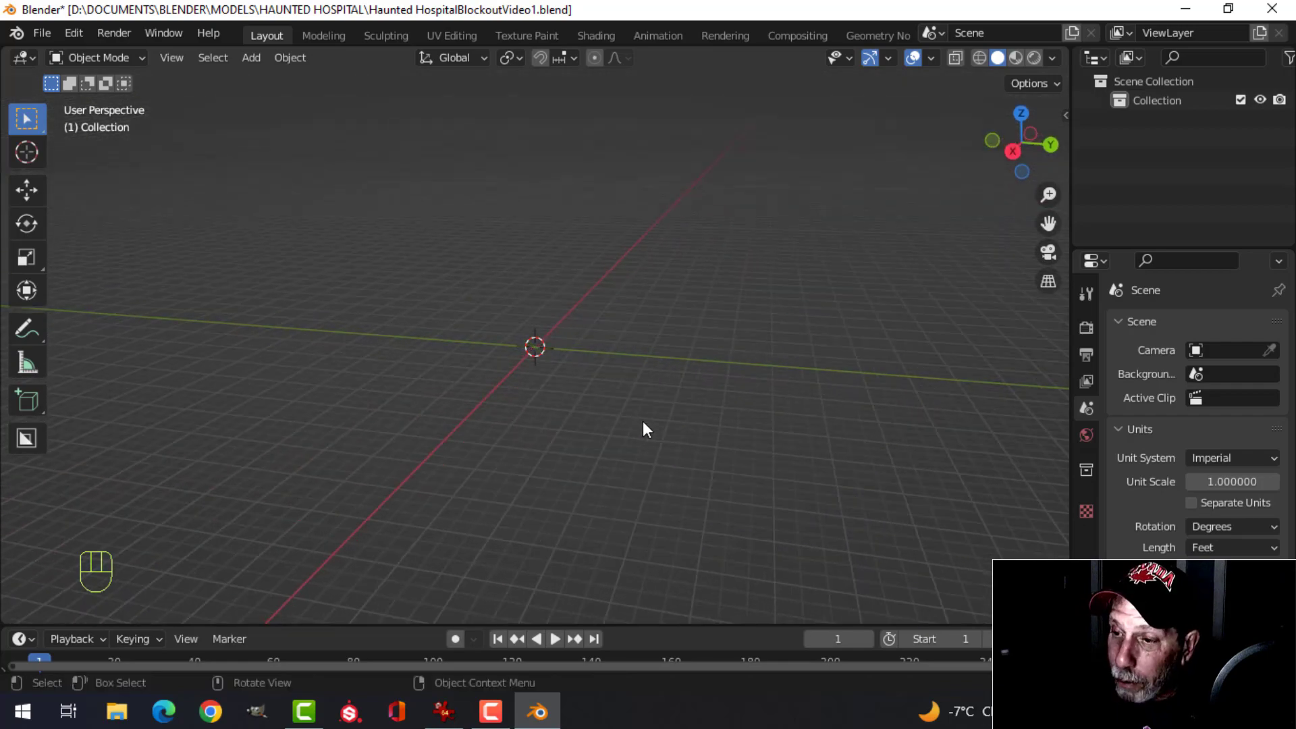
{"action": "key", "text": "shift+a"}
{"action": "mouse_move", "coordinate": [604, 299]}
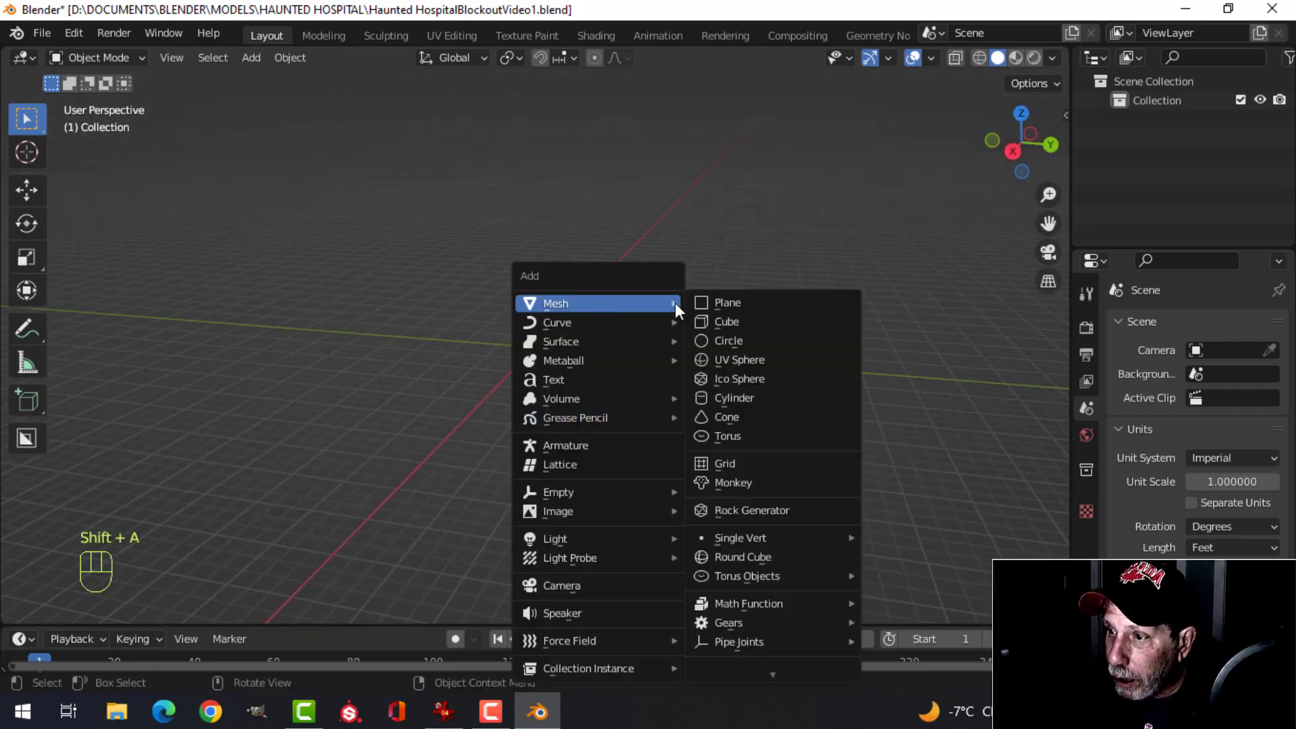
{"action": "left_click", "coordinate": [723, 300]}
{"action": "scroll", "coordinate": [632, 391], "scroll_direction": "up", "scroll_amount": 5}
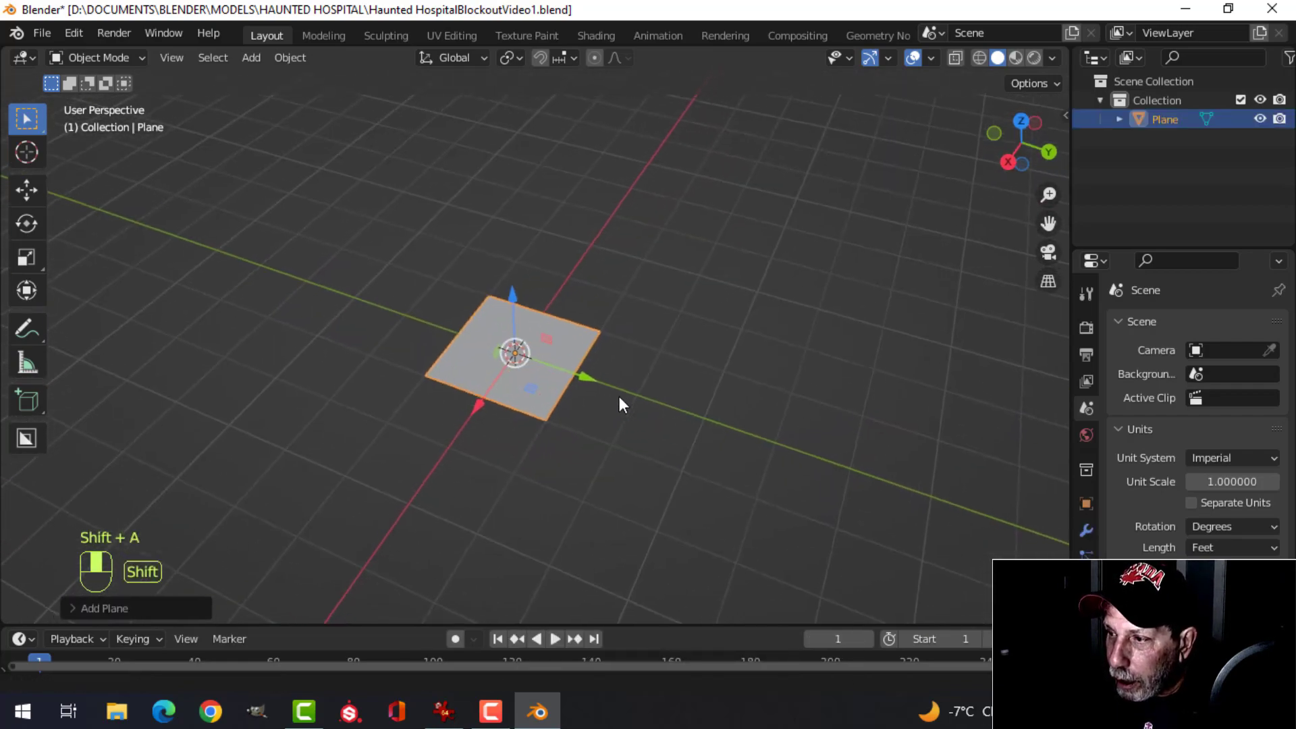
{"action": "middle_click_drag", "start_coordinate": [618, 395], "coordinate": [649, 374]}
- Check the plane's dimensions in its transform properties
{"action": "key", "text": "n"}
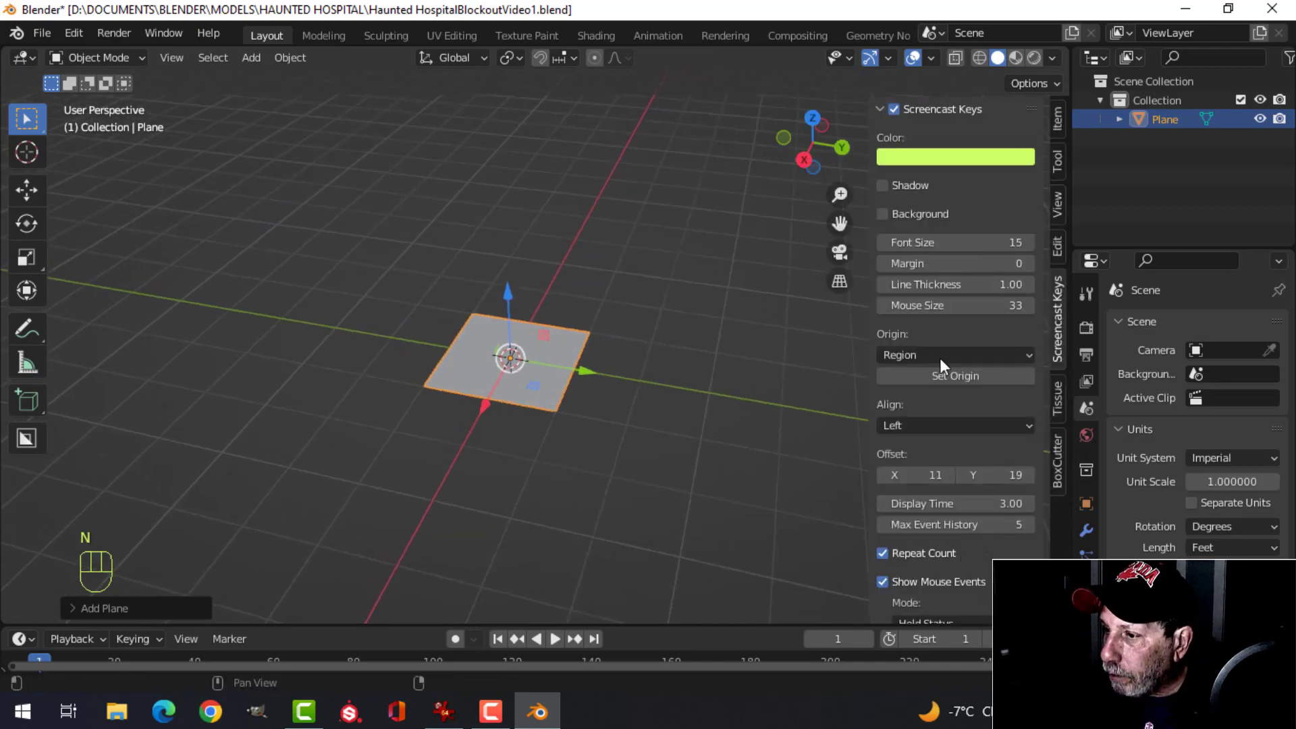
{"action": "left_click", "coordinate": [1058, 202]}
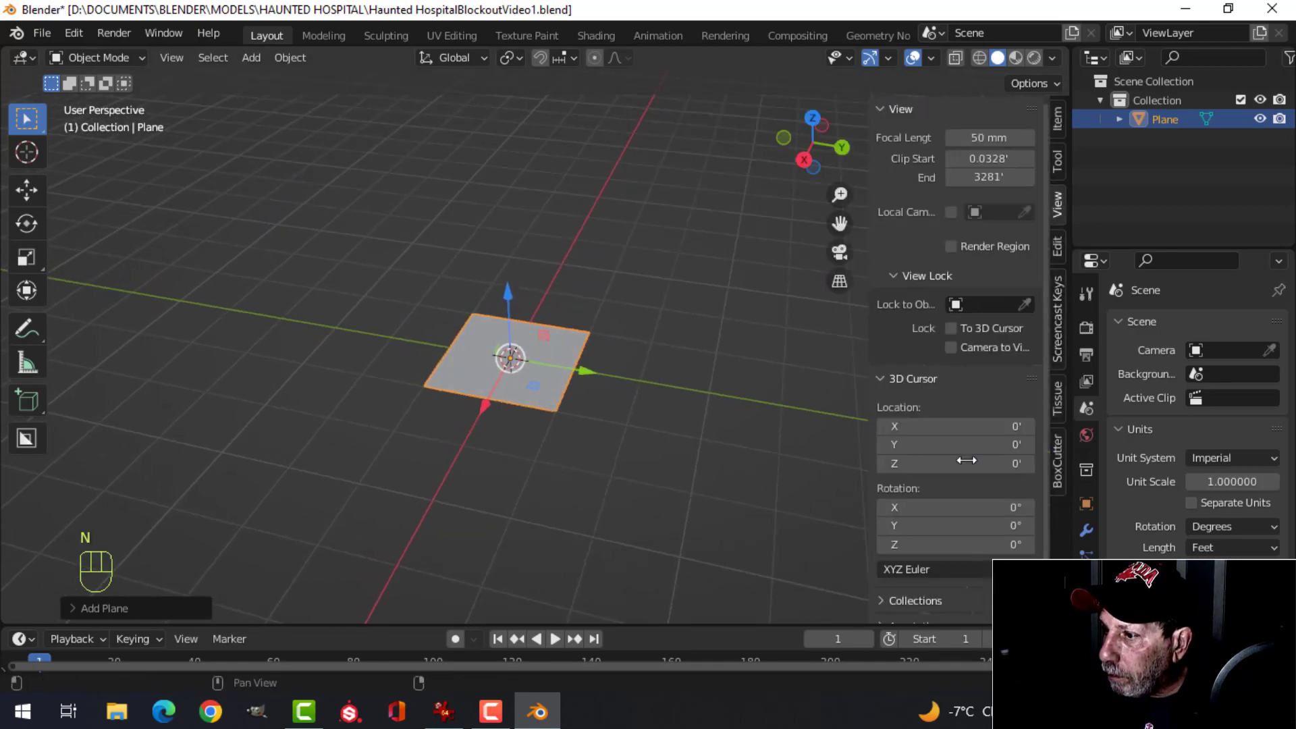
{"action": "scroll", "coordinate": [841, 531], "scroll_direction": "down", "scroll_amount": 4}
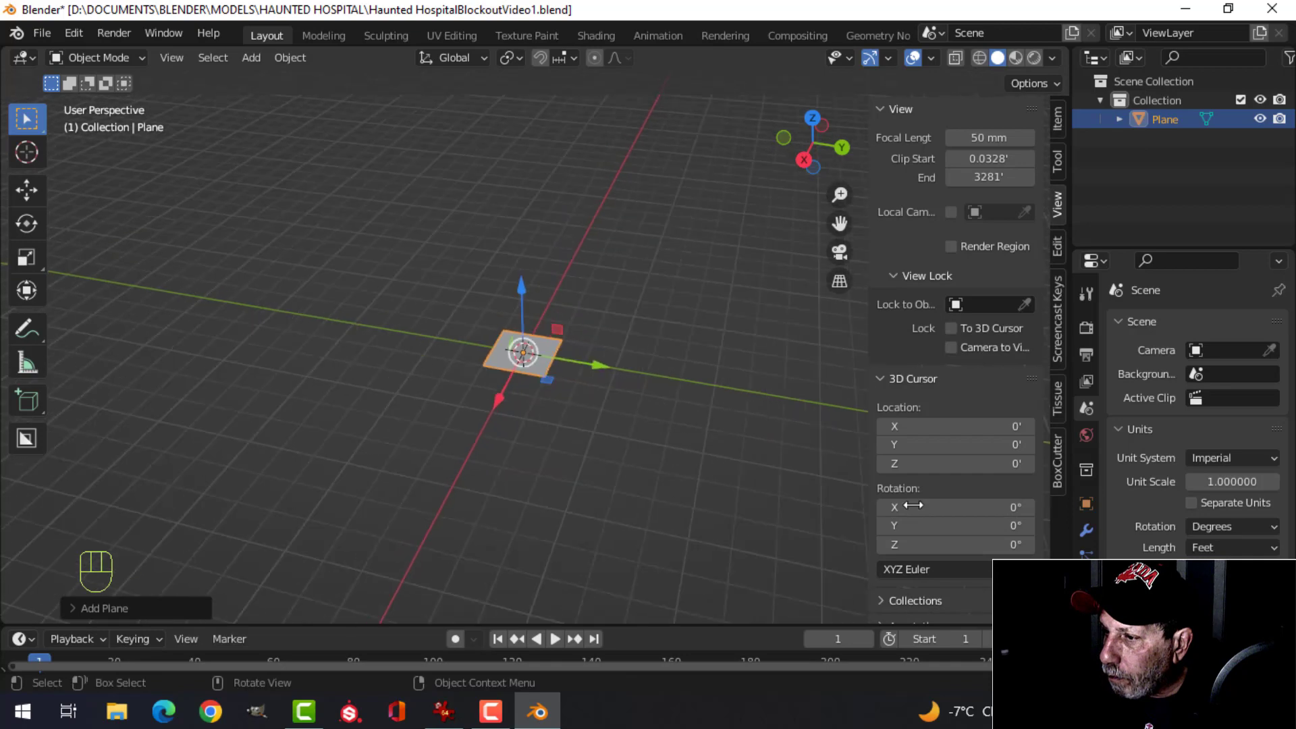
{"action": "scroll", "coordinate": [884, 520], "scroll_direction": "down", "scroll_amount": 1}
{"action": "left_click", "coordinate": [1058, 119]}
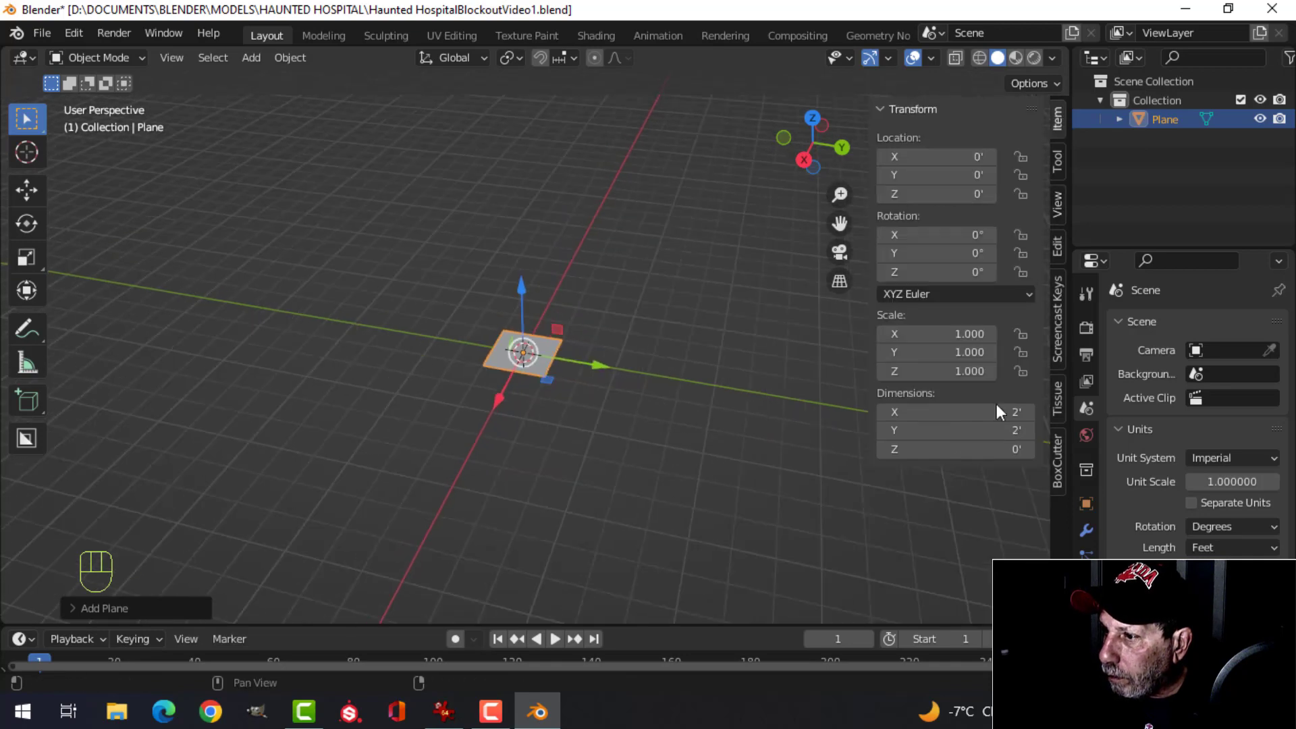
{"action": "scroll", "coordinate": [668, 420], "scroll_direction": "up", "scroll_amount": 3}
{"action": "middle_click_drag", "start_coordinate": [641, 415], "coordinate": [649, 378]}
{"action": "scroll", "coordinate": [664, 405], "scroll_direction": "up", "scroll_amount": 1}
{"action": "key", "text": "n"}
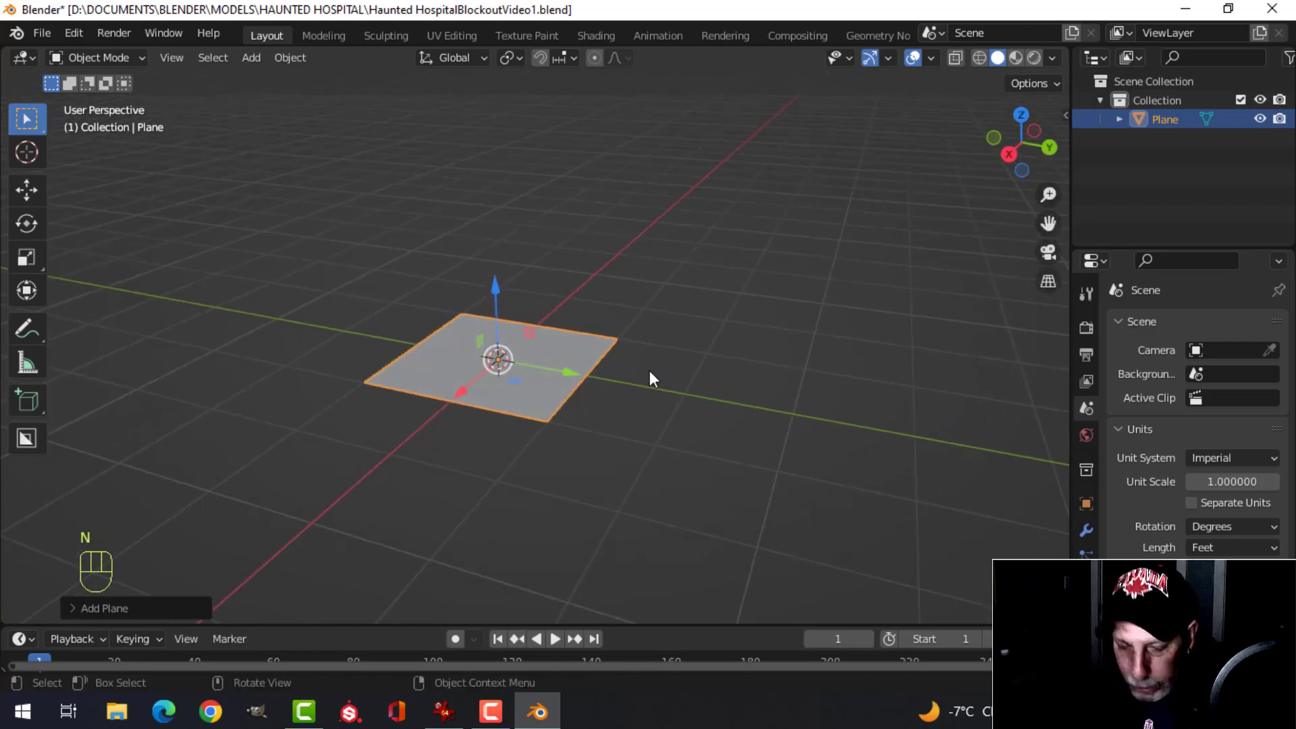
- Add a cube mesh and raise its geometry along Z in Edit Mode so that its base rests on the grid floor
{"action": "key", "text": "shift+a"}
{"action": "mouse_move", "coordinate": [611, 308]}
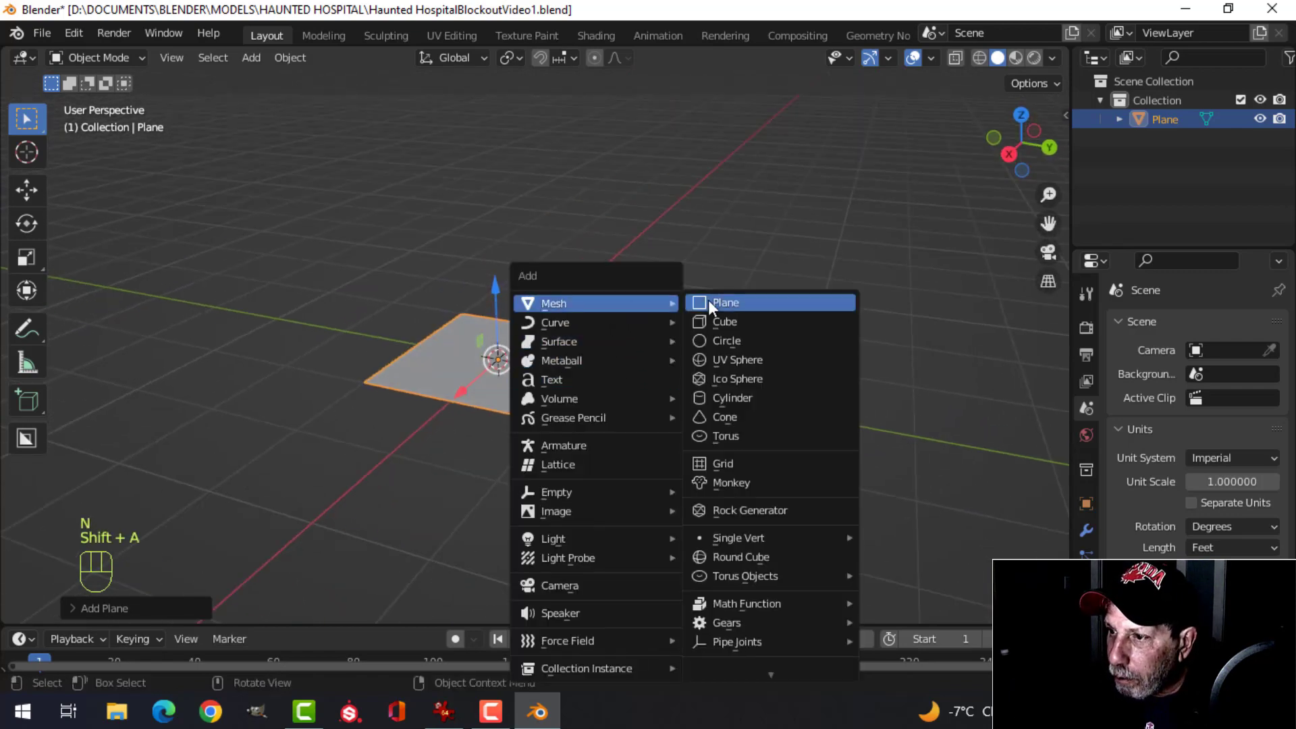
{"action": "left_click", "coordinate": [717, 322]}
{"action": "key", "text": "Tab"}
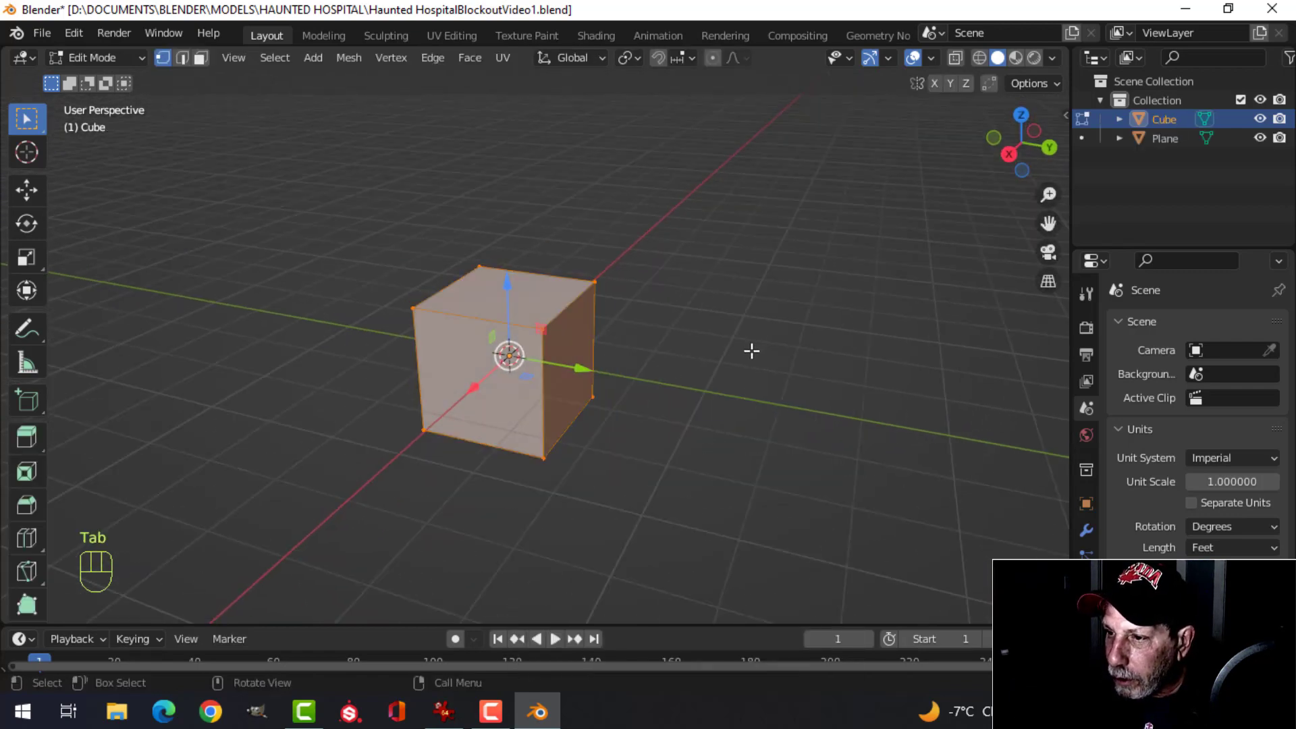
{"action": "middle_click_drag", "start_coordinate": [714, 361], "coordinate": [622, 342]}
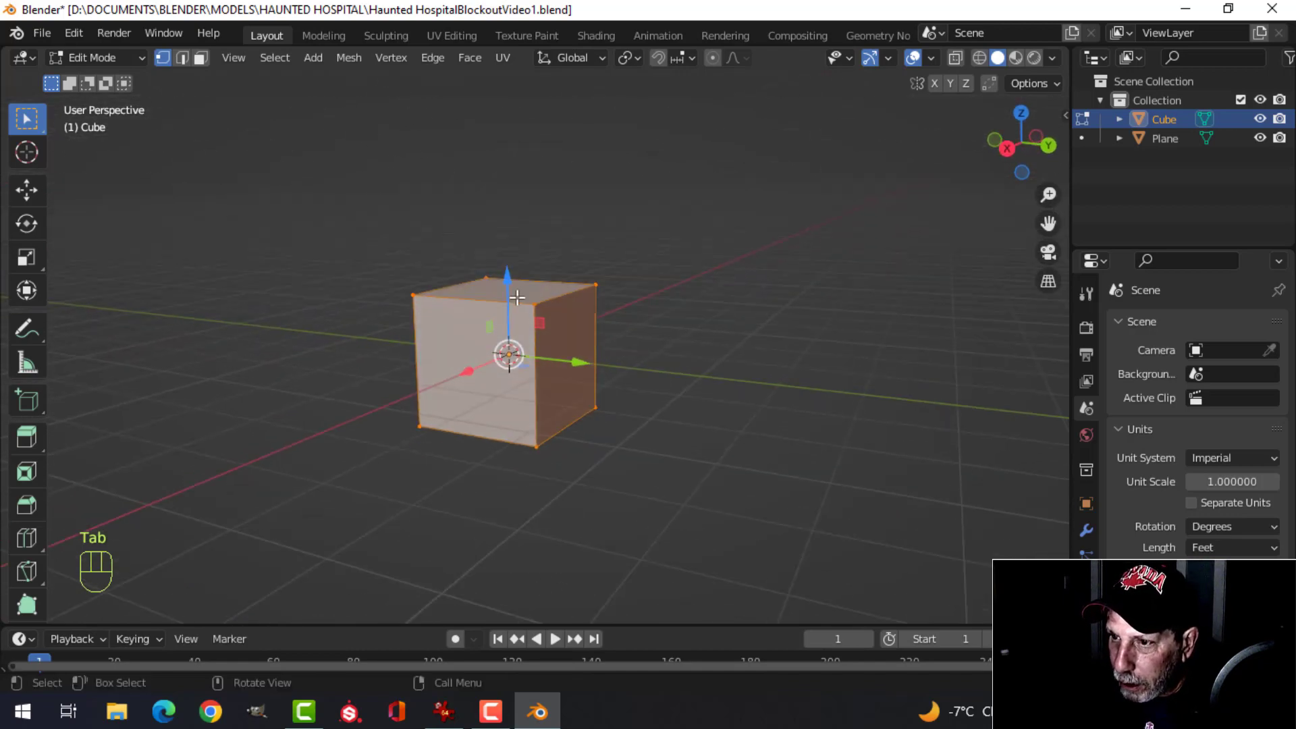
{"action": "left_click_drag", "start_coordinate": [517, 297], "coordinate": [514, 232], "text": "ctrl"}
- Select the cube's bottom face and snap the 3D cursor to the selection
{"action": "middle_click_drag", "start_coordinate": [625, 326], "coordinate": [635, 265]}
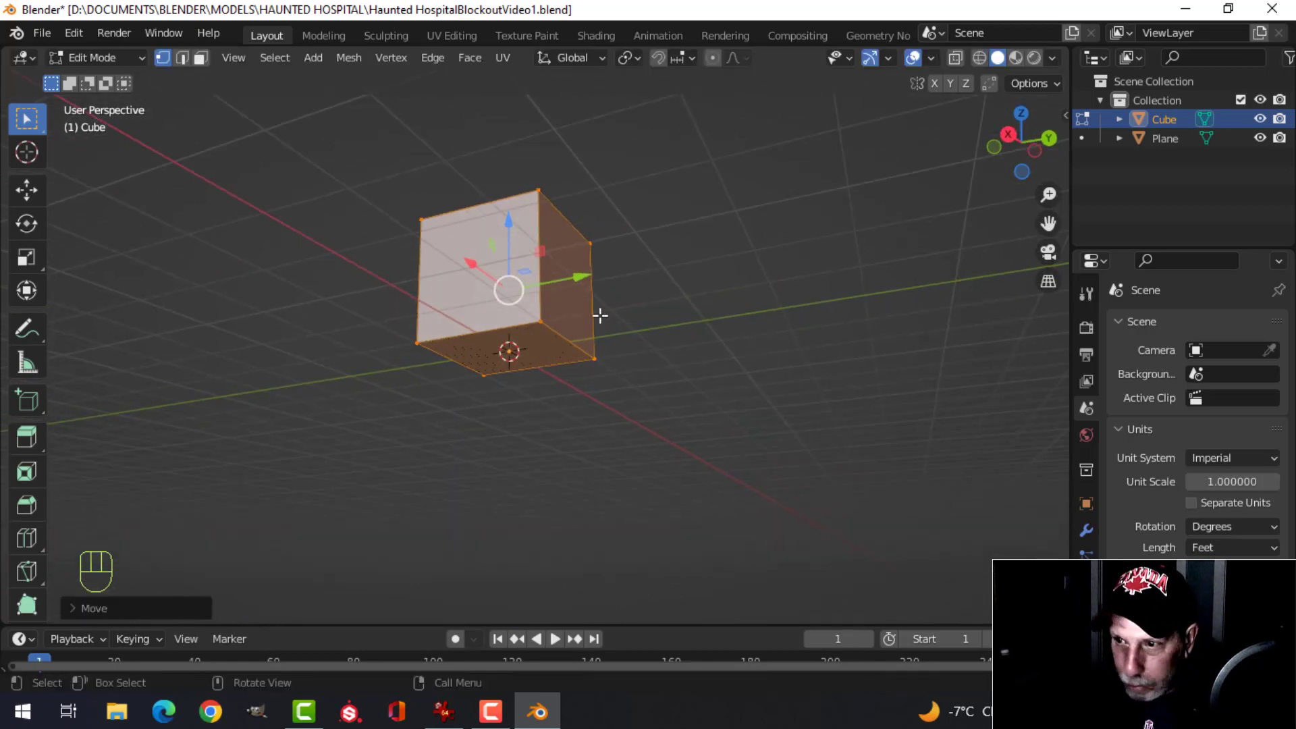
{"action": "left_click", "coordinate": [600, 315]}
{"action": "middle_click_drag", "start_coordinate": [600, 315], "coordinate": [674, 353]}
{"action": "key", "text": "3"}
{"action": "key", "text": "shift+s"}
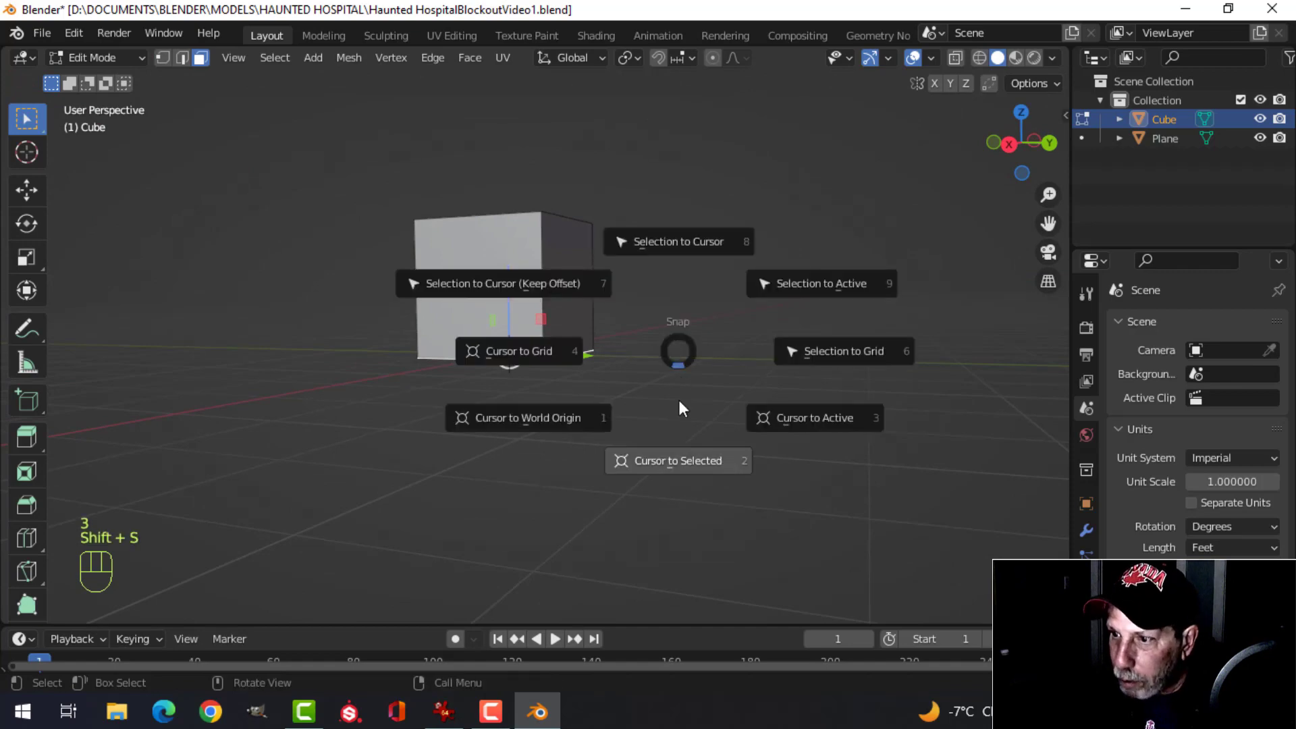
{"action": "left_click", "coordinate": [678, 461]}
{"action": "middle_click_drag", "start_coordinate": [677, 462], "coordinate": [649, 369]}
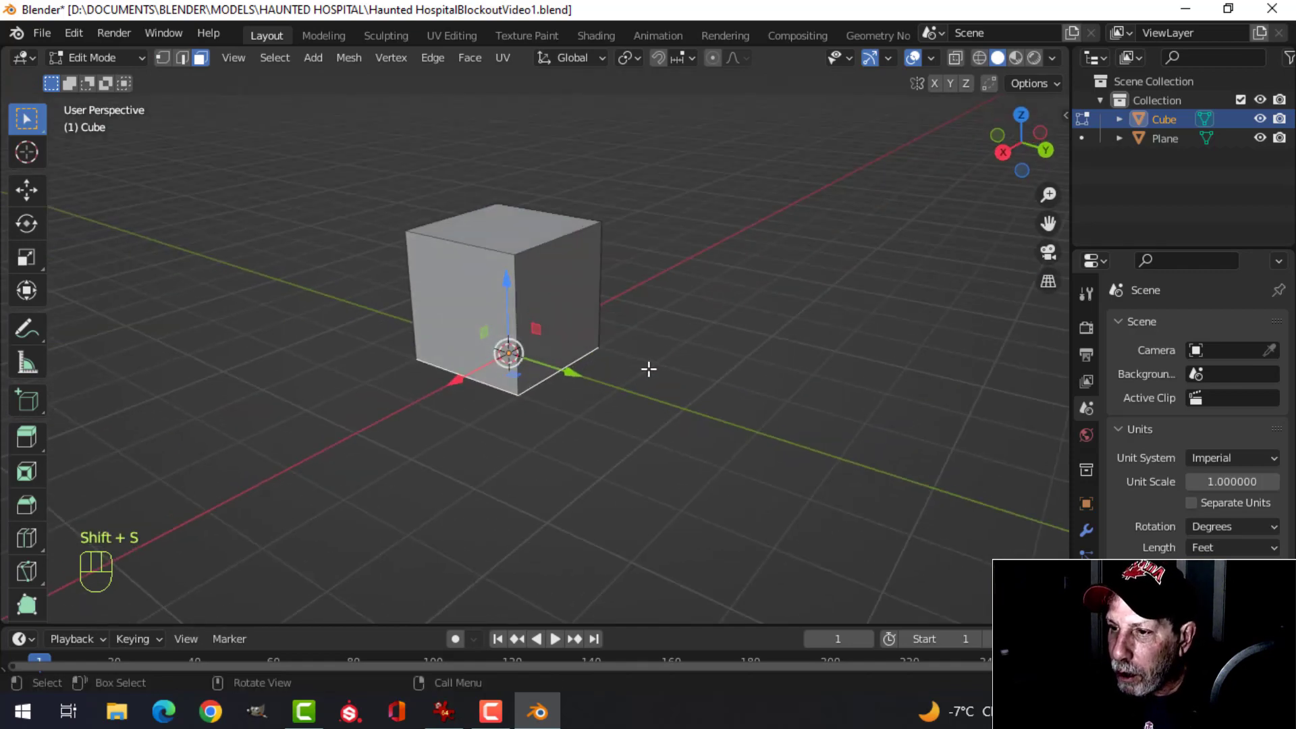
- Return to Object Mode and set the cube's origin to the 3D cursor
{"action": "key", "text": "Tab"}
{"action": "left_click", "coordinate": [290, 58]}
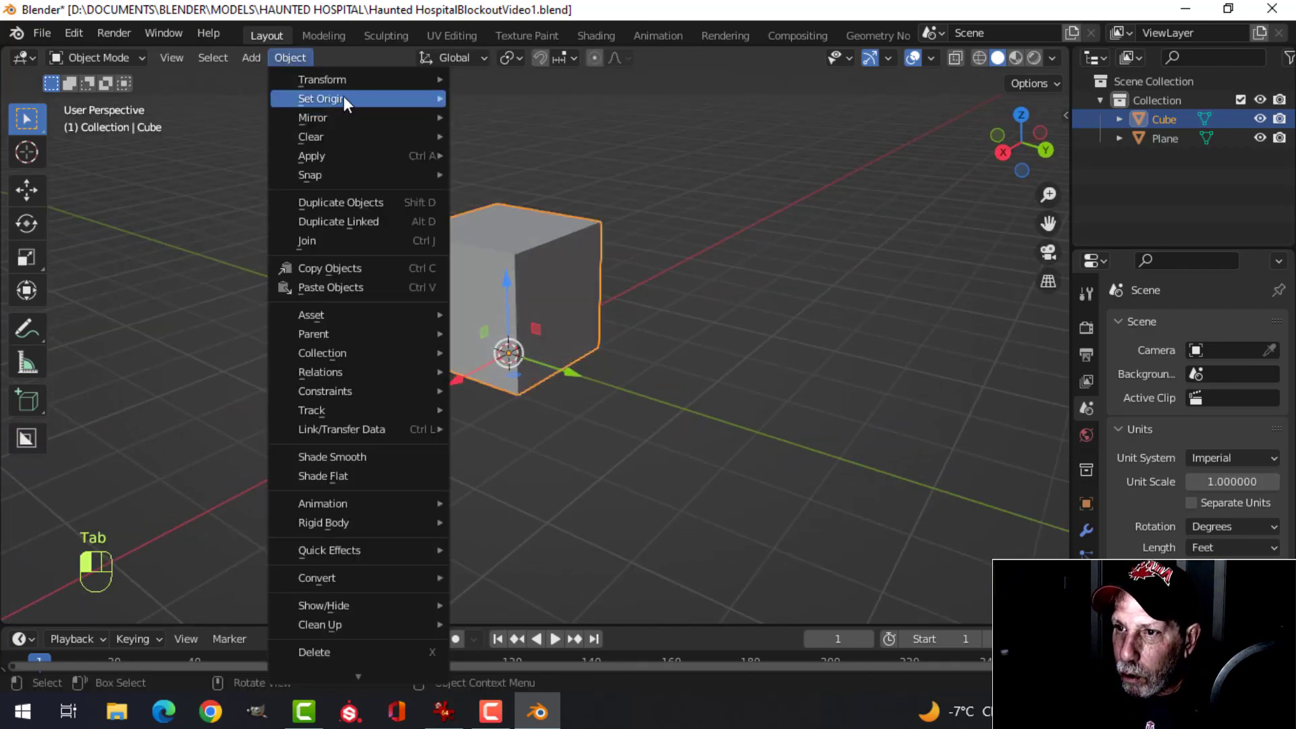
{"action": "mouse_move", "coordinate": [346, 95]}
{"action": "left_click", "coordinate": [518, 136]}
{"action": "middle_click_drag", "start_coordinate": [764, 268], "coordinate": [753, 269]}
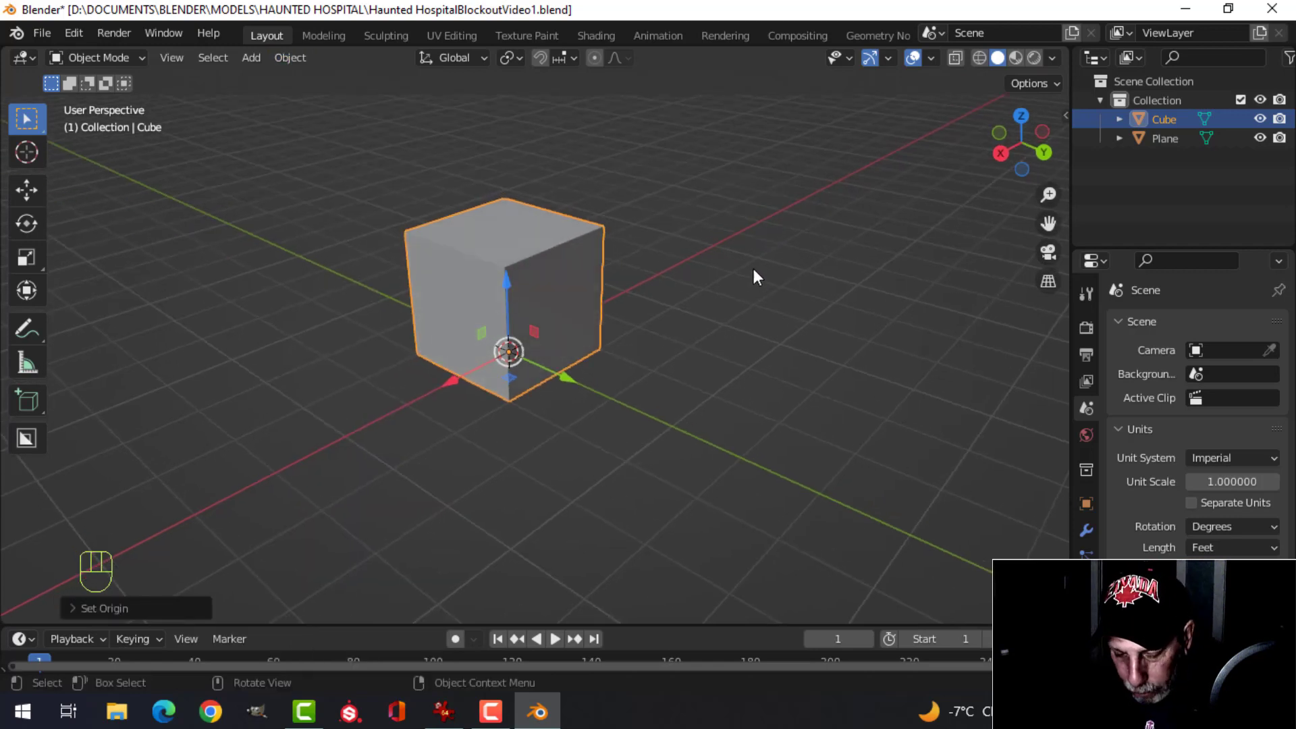
- Set the cube's Z dimension to 6 ft to make a person-height reference
{"action": "key", "text": "n"}
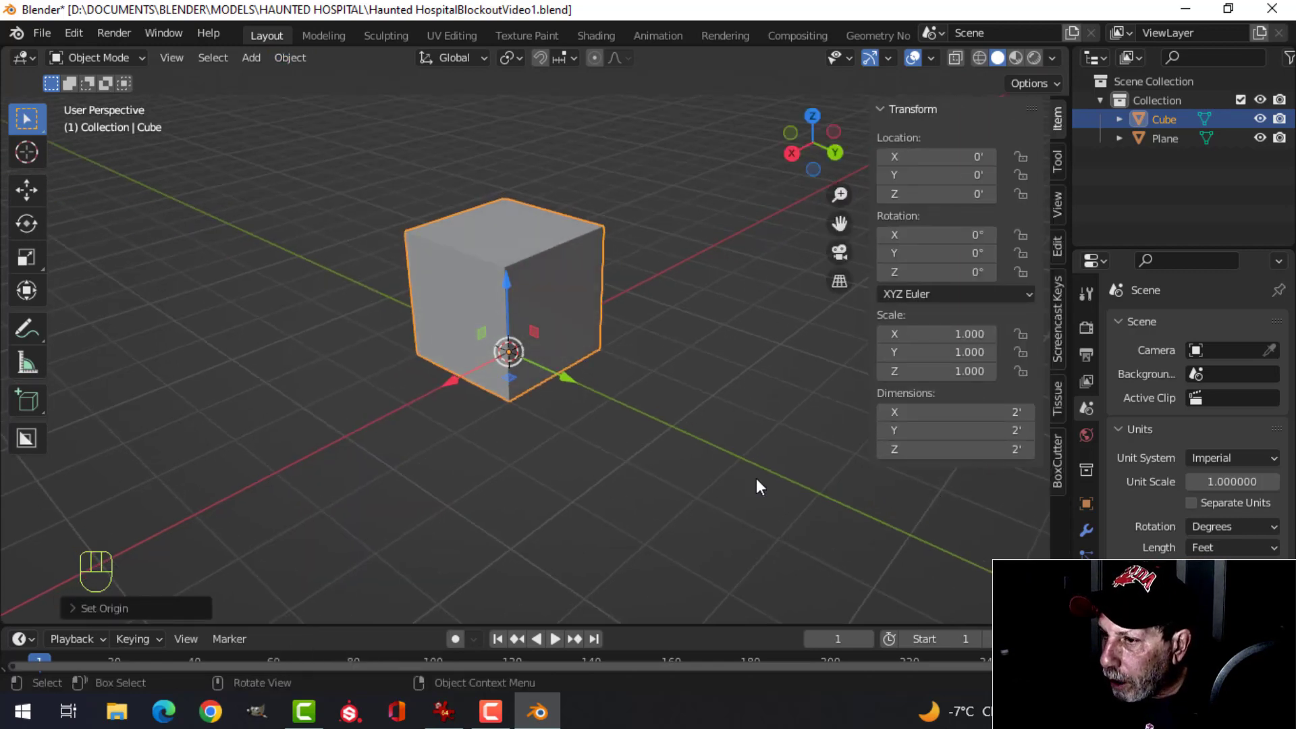
{"action": "middle_click_drag", "start_coordinate": [672, 375], "coordinate": [722, 374]}
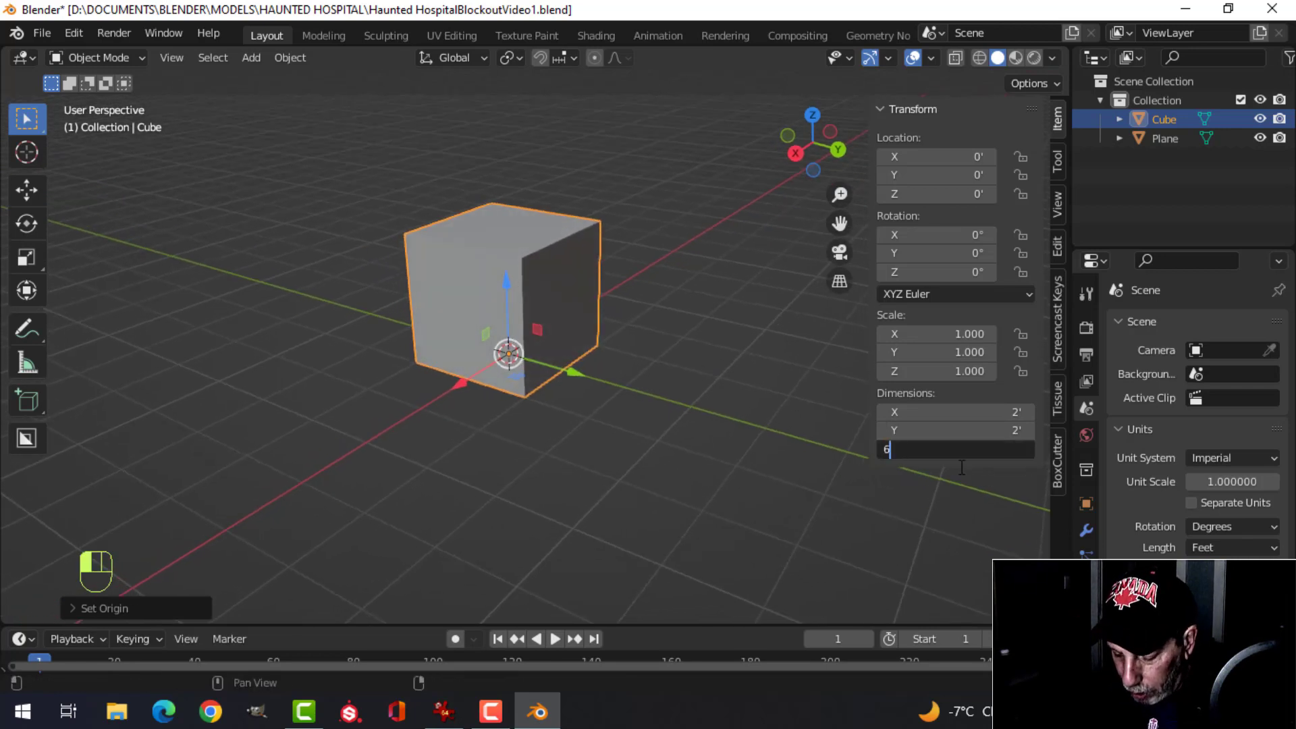
{"action": "key", "text": "Return"}
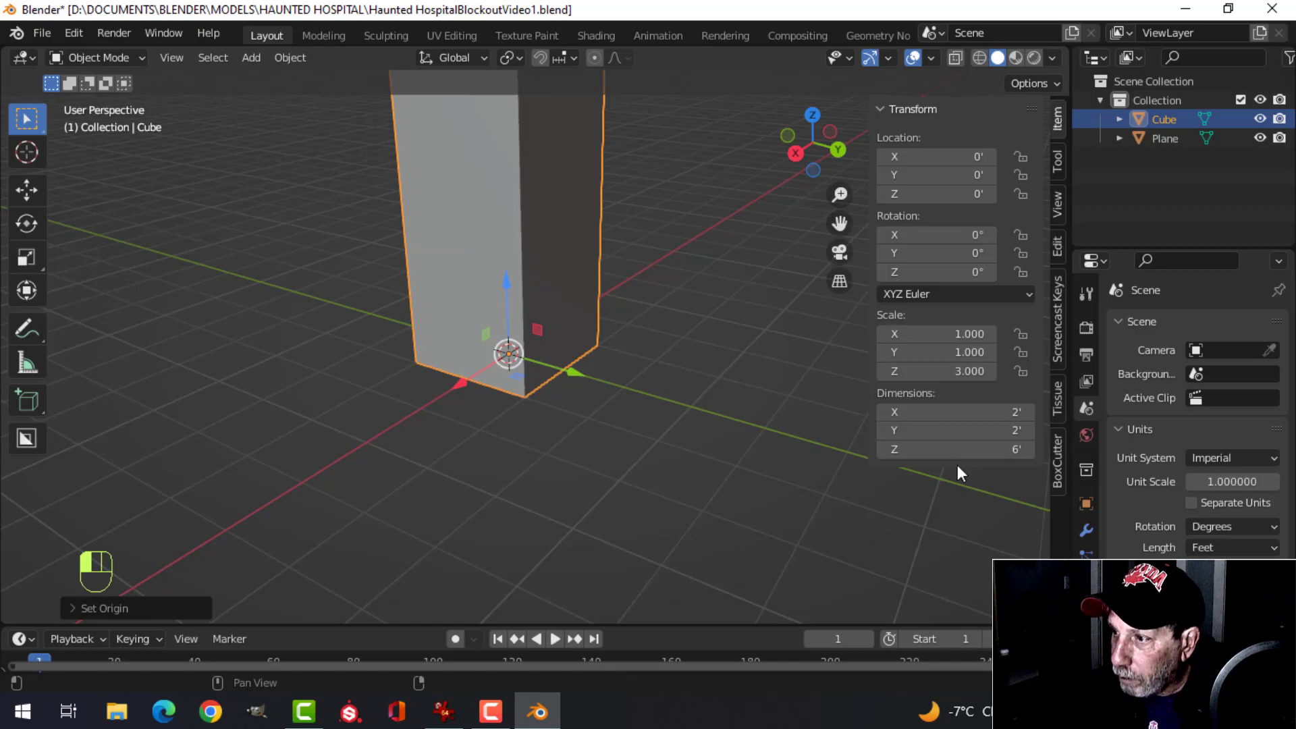
{"action": "scroll", "coordinate": [671, 228], "scroll_direction": "down", "scroll_amount": 3}
{"action": "middle_click_drag", "start_coordinate": [671, 228], "coordinate": [637, 277], "text": "shift"}
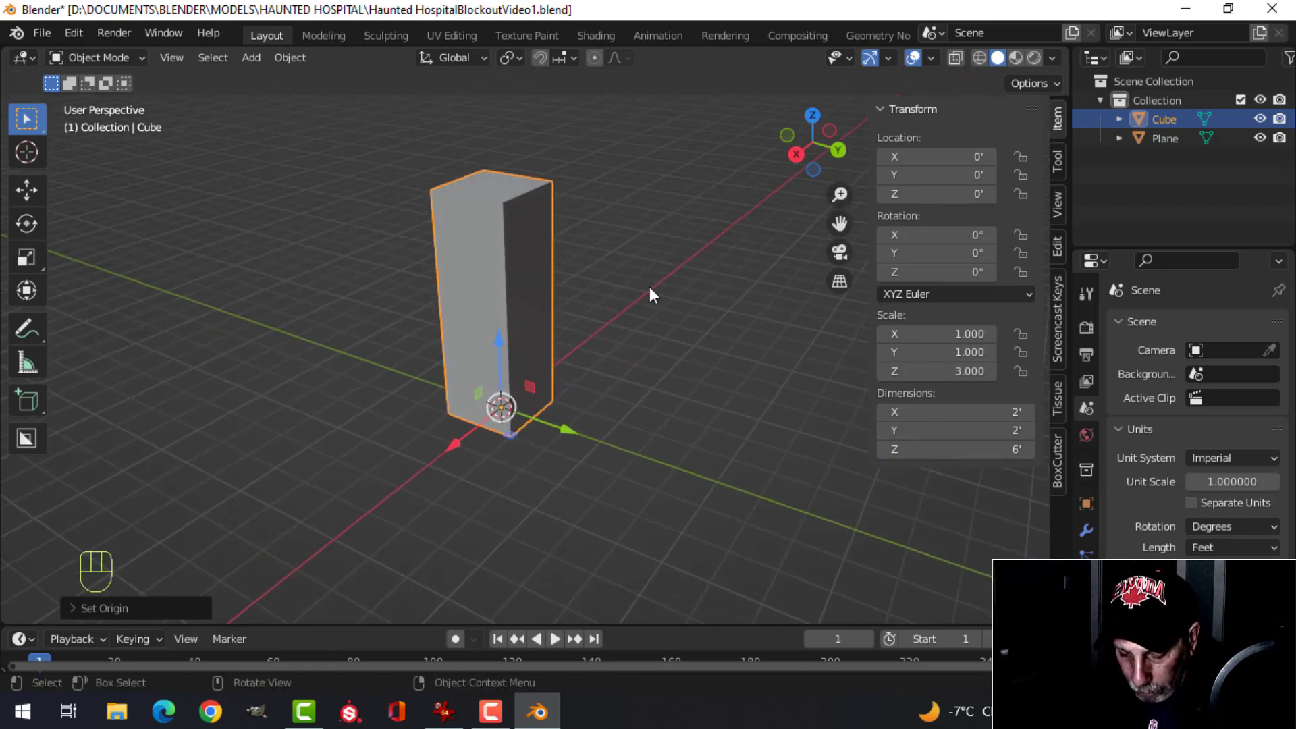
{"action": "key", "text": "n"}
- Scale the whole cube mesh to about 0.38 on X and Y only, then leave Edit Mode and deselect everything
{"action": "key", "text": "Tab"}
{"action": "key", "text": "a"}
{"action": "middle_click_drag", "start_coordinate": [637, 275], "coordinate": [614, 294]}
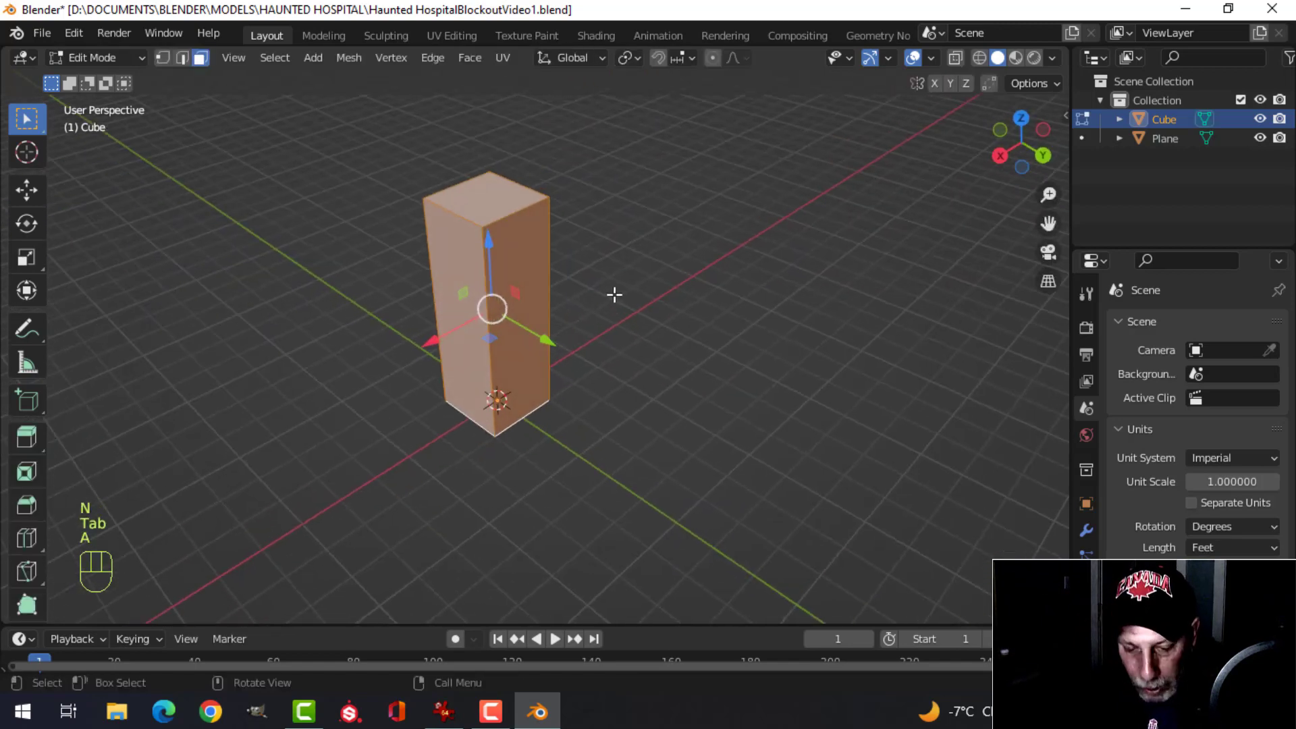
{"action": "key", "text": "s"}
{"action": "key", "text": "shift+z"}
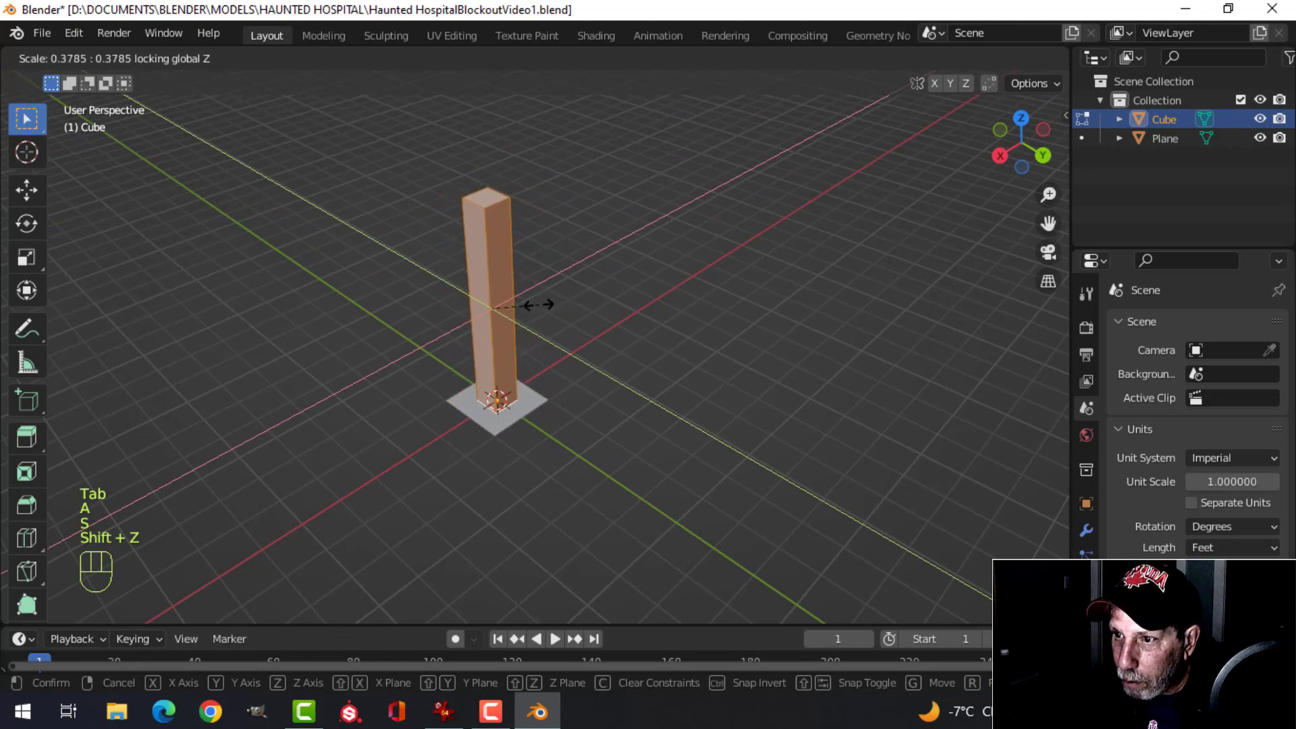
{"action": "left_click", "coordinate": [538, 305]}
{"action": "middle_click_drag", "start_coordinate": [538, 304], "coordinate": [547, 426]}
{"action": "key", "text": "Tab"}
{"action": "scroll", "coordinate": [593, 272], "scroll_direction": "up", "scroll_amount": 3}
{"action": "key", "text": "alt+a"}
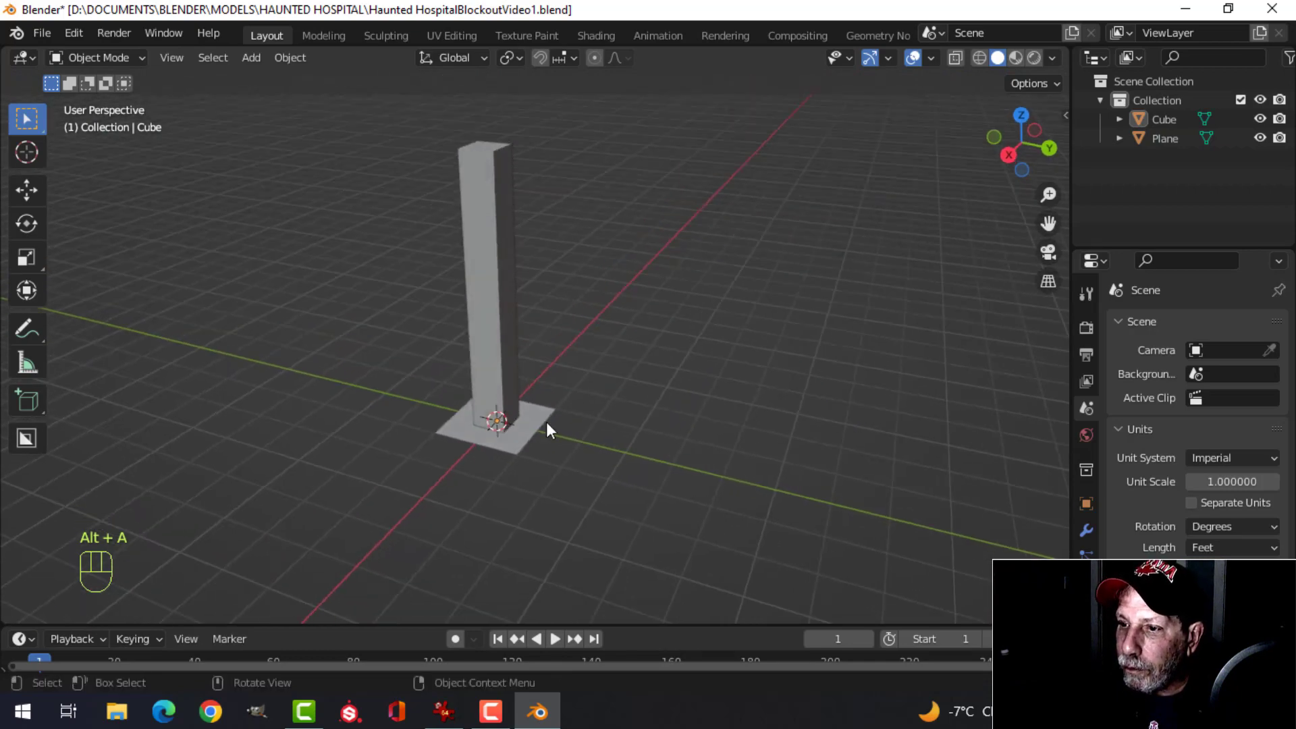
- Select the plane under the column and set its X dimension to 8 ft
{"action": "left_click", "coordinate": [546, 424]}
{"action": "middle_click_drag", "start_coordinate": [638, 346], "coordinate": [621, 312], "text": "shift"}
{"action": "middle_click_drag", "start_coordinate": [621, 311], "coordinate": [609, 351]}
{"action": "key", "text": "Tab"}
{"action": "key", "text": "a"}
{"action": "scroll", "coordinate": [593, 333], "scroll_direction": "down", "scroll_amount": 1}
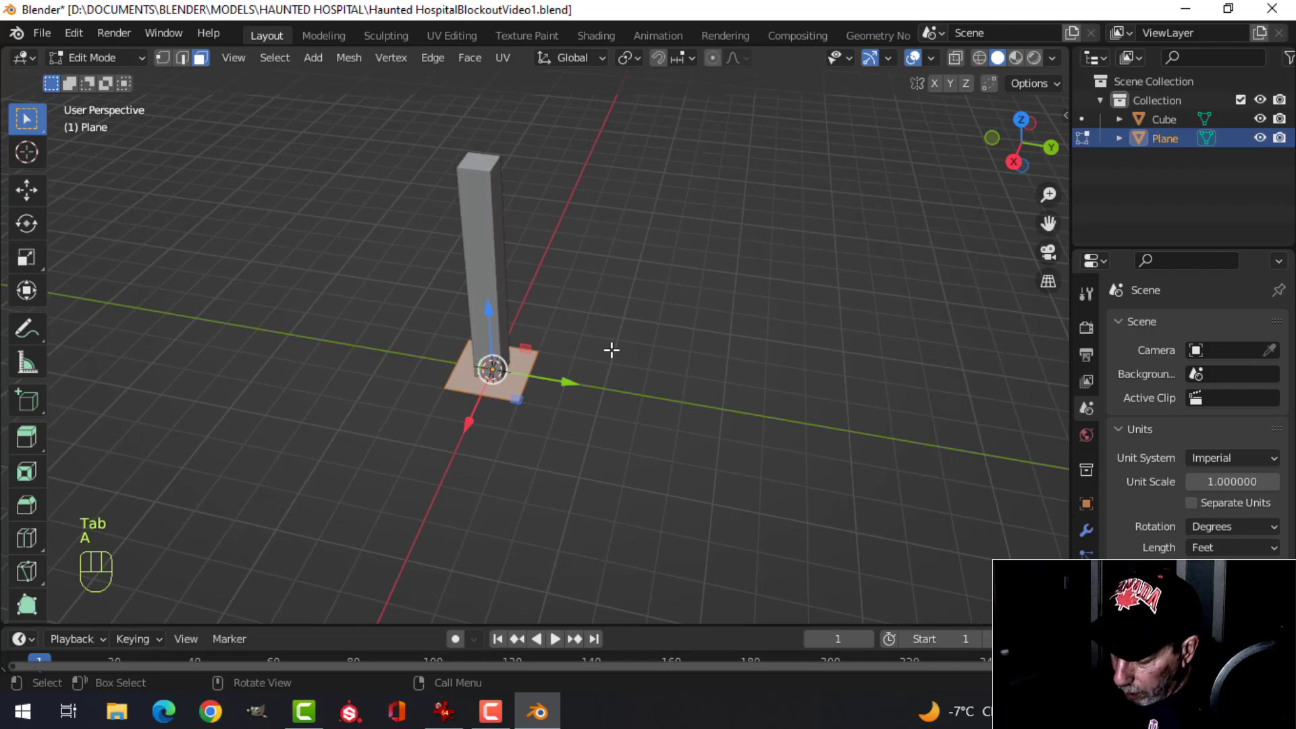
{"action": "key", "text": "KP_1"}
{"action": "middle_click_drag", "start_coordinate": [634, 318], "coordinate": [598, 368]}
{"action": "key", "text": "Tab"}
{"action": "key", "text": "n"}
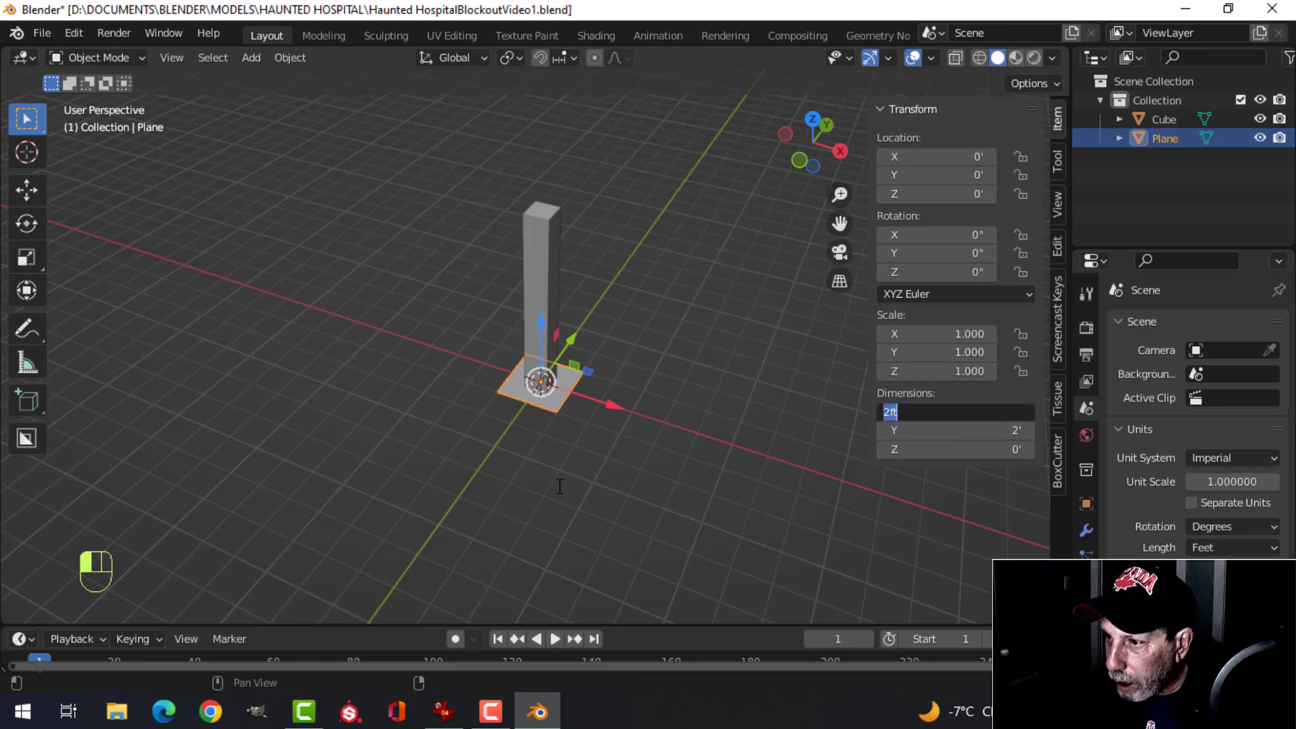
{"action": "key", "text": "Return"}
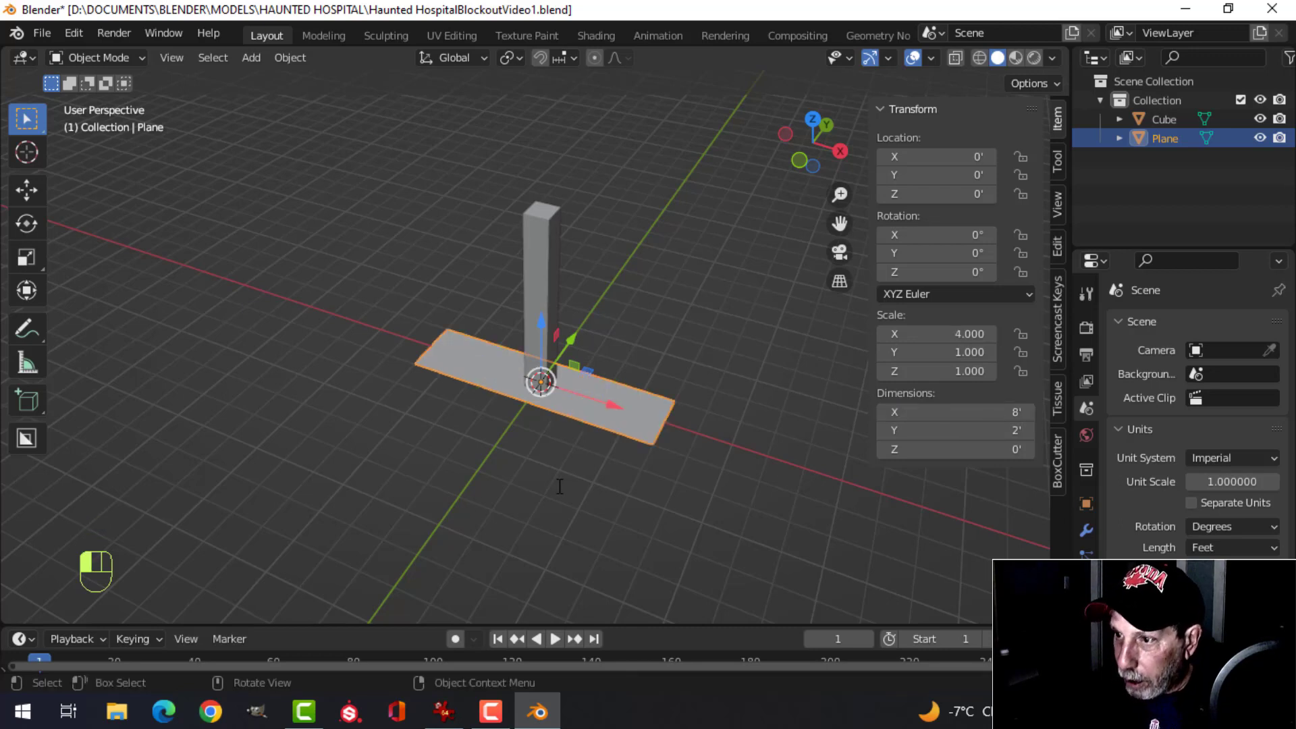
- Widen the plane by setting its X dimension to 12 ft
{"action": "middle_click_drag", "start_coordinate": [605, 433], "coordinate": [567, 430]}
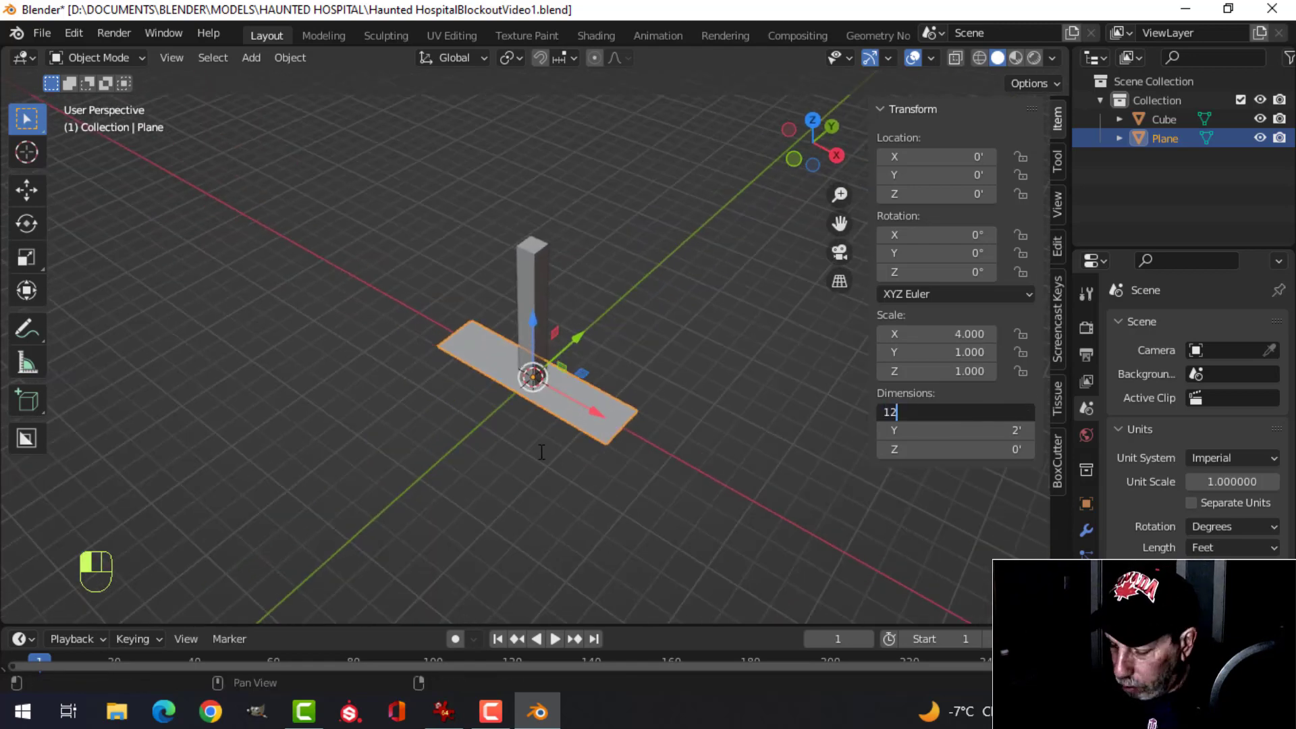
{"action": "key", "text": "Return"}
{"action": "key", "text": "n"}
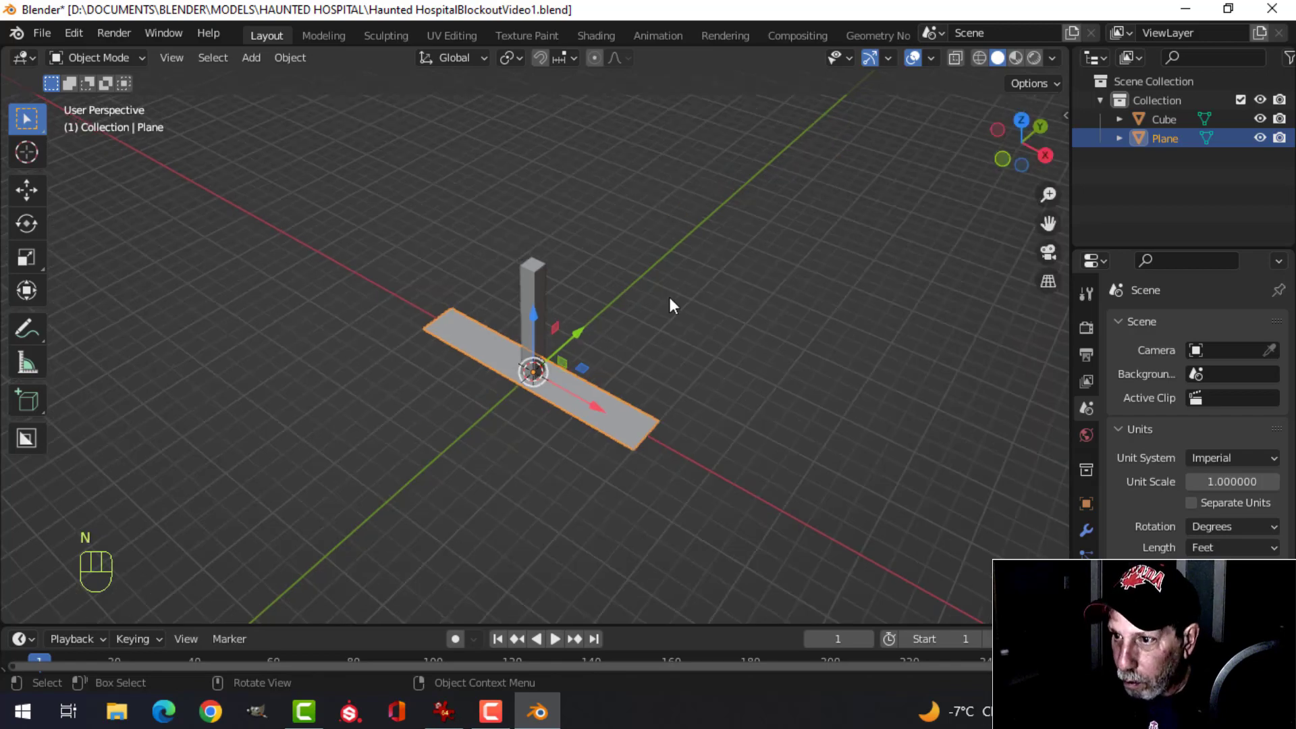
- Select the plane's long edge on the positive Y side in Edit Mode and move it outward along Y to form a long floor
{"action": "middle_click_drag", "start_coordinate": [670, 297], "coordinate": [407, 334]}
{"action": "key", "text": "Tab"}
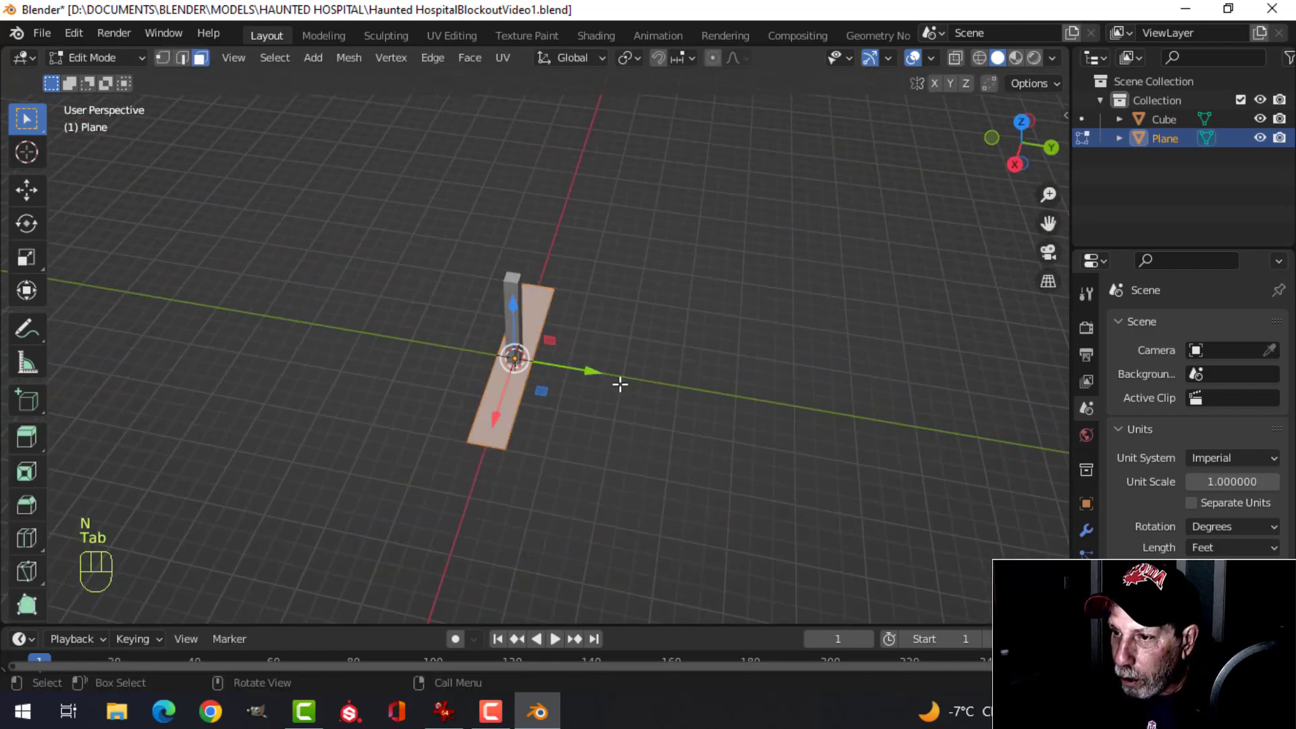
{"action": "middle_click_drag", "start_coordinate": [619, 384], "coordinate": [533, 324], "text": "shift"}
{"action": "key", "text": "alt+a"}
{"action": "left_click", "coordinate": [490, 320]}
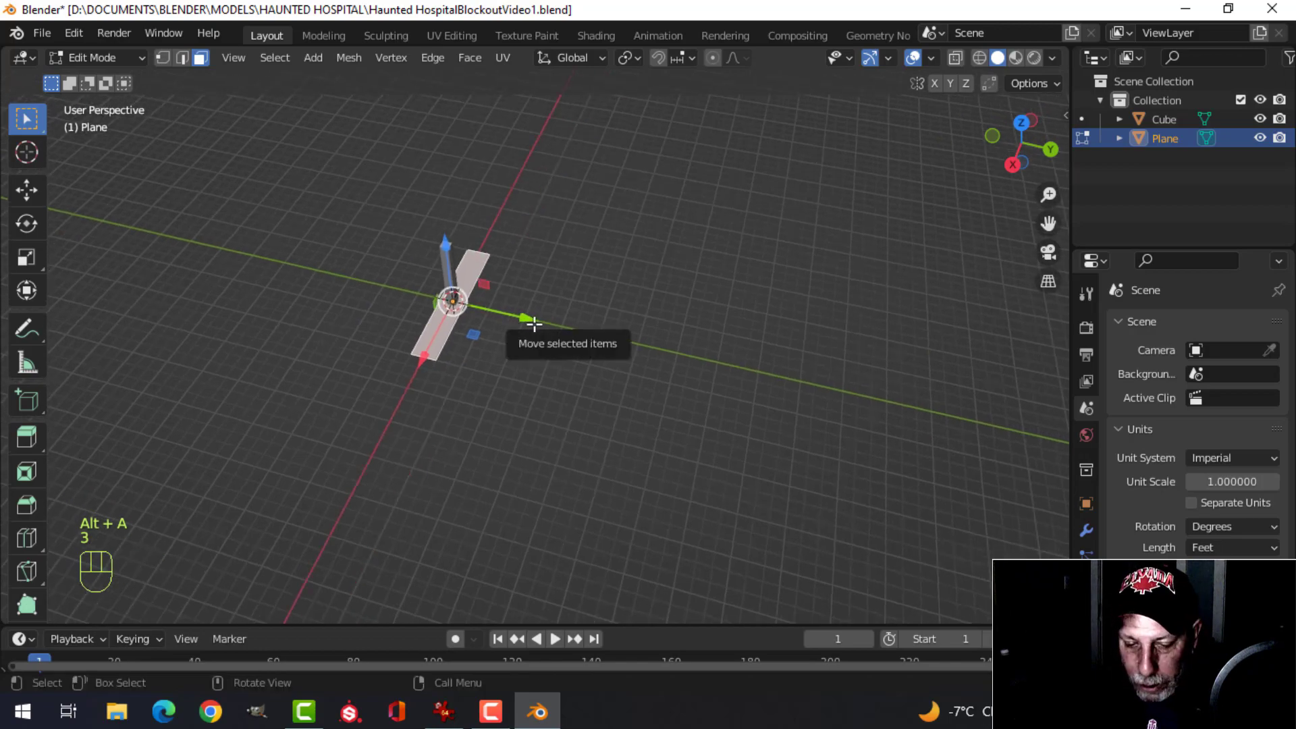
{"action": "key", "text": "2"}
{"action": "left_click_drag", "start_coordinate": [527, 325], "coordinate": [882, 386]}
{"action": "middle_click_drag", "start_coordinate": [537, 387], "coordinate": [509, 402]}
{"action": "scroll", "coordinate": [660, 350], "scroll_direction": "up", "scroll_amount": 4}
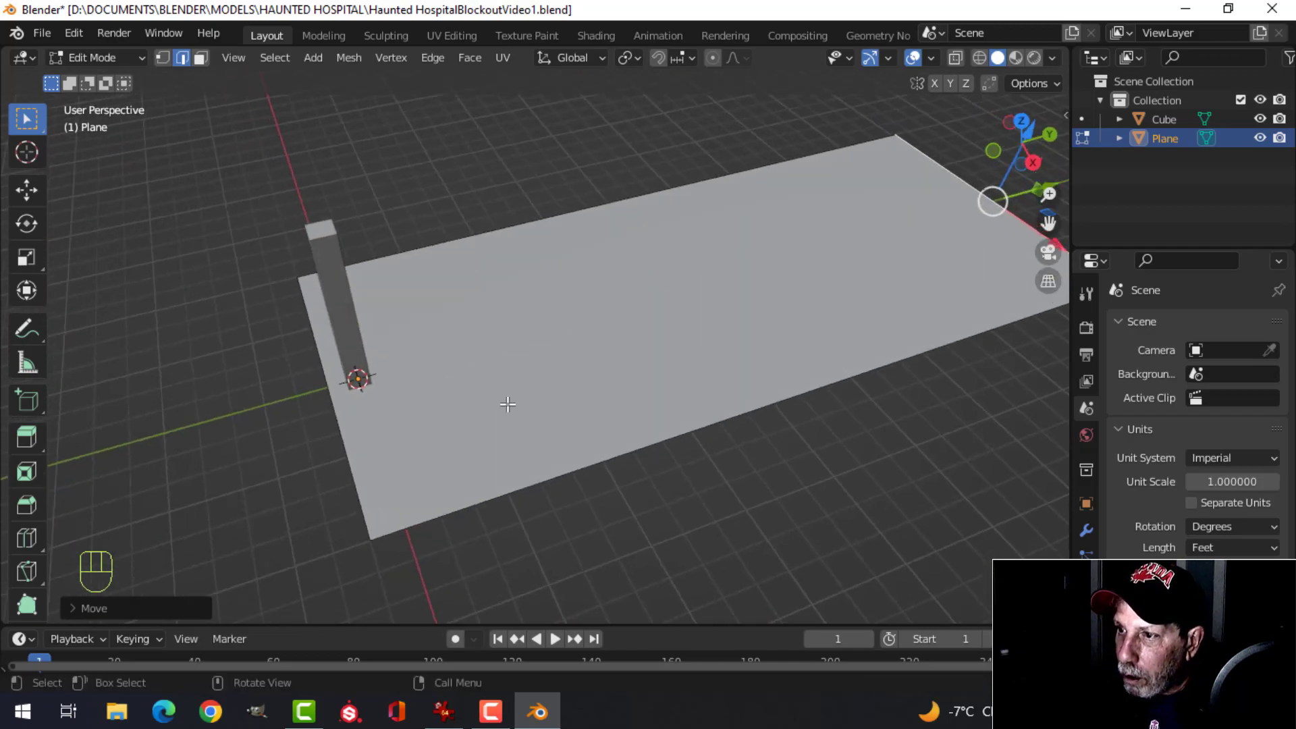
- Pull the floor's far edge back along Y to a length of about 25 ft and return to Object Mode
{"action": "middle_click_drag", "start_coordinate": [783, 324], "coordinate": [409, 354], "text": "shift"}
{"action": "middle_click_drag", "start_coordinate": [488, 324], "coordinate": [526, 350]}
{"action": "scroll", "coordinate": [417, 333], "scroll_direction": "down", "scroll_amount": 1}
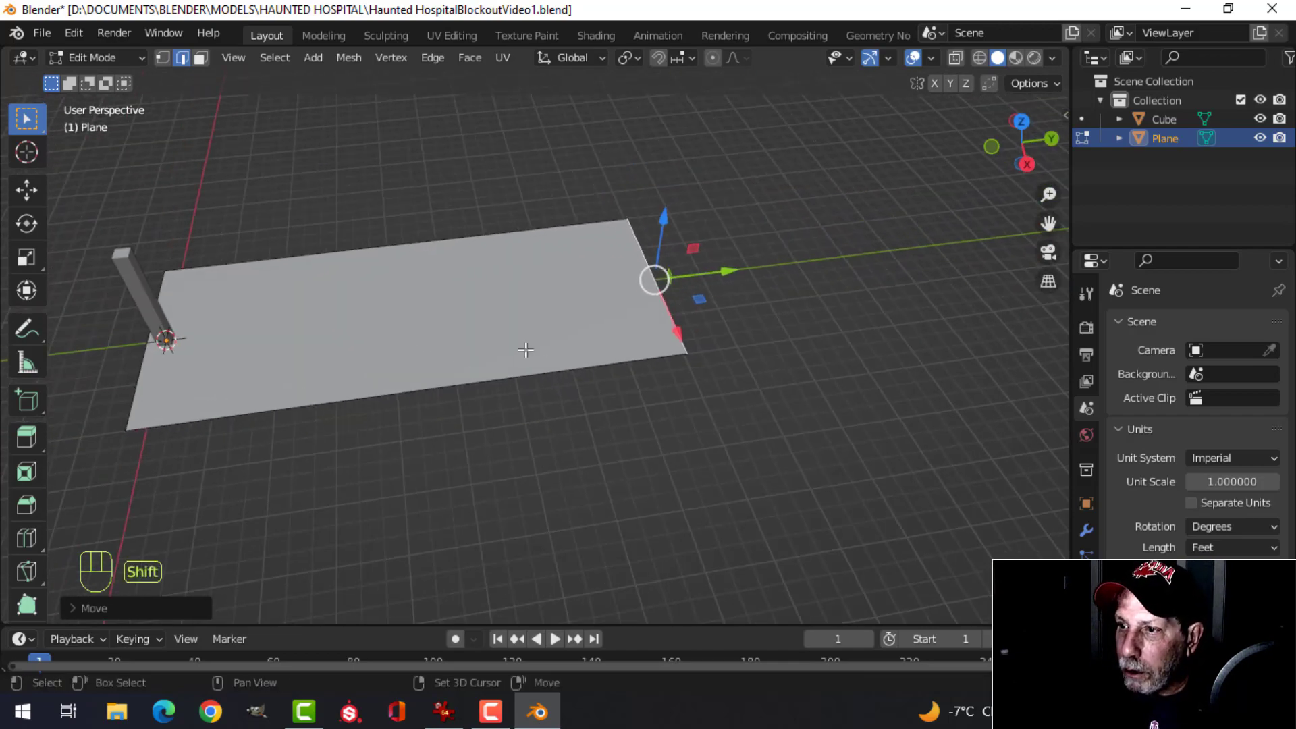
{"action": "left_click_drag", "start_coordinate": [737, 270], "coordinate": [676, 277]}
{"action": "key", "text": "Tab"}
- Set the floor plane's Y dimension to exactly 25 ft
{"action": "scroll", "coordinate": [442, 325], "scroll_direction": "down", "scroll_amount": 3}
{"action": "middle_click_drag", "start_coordinate": [443, 325], "coordinate": [562, 274]}
{"action": "scroll", "coordinate": [564, 354], "scroll_direction": "up", "scroll_amount": 2}
{"action": "key", "text": "n"}
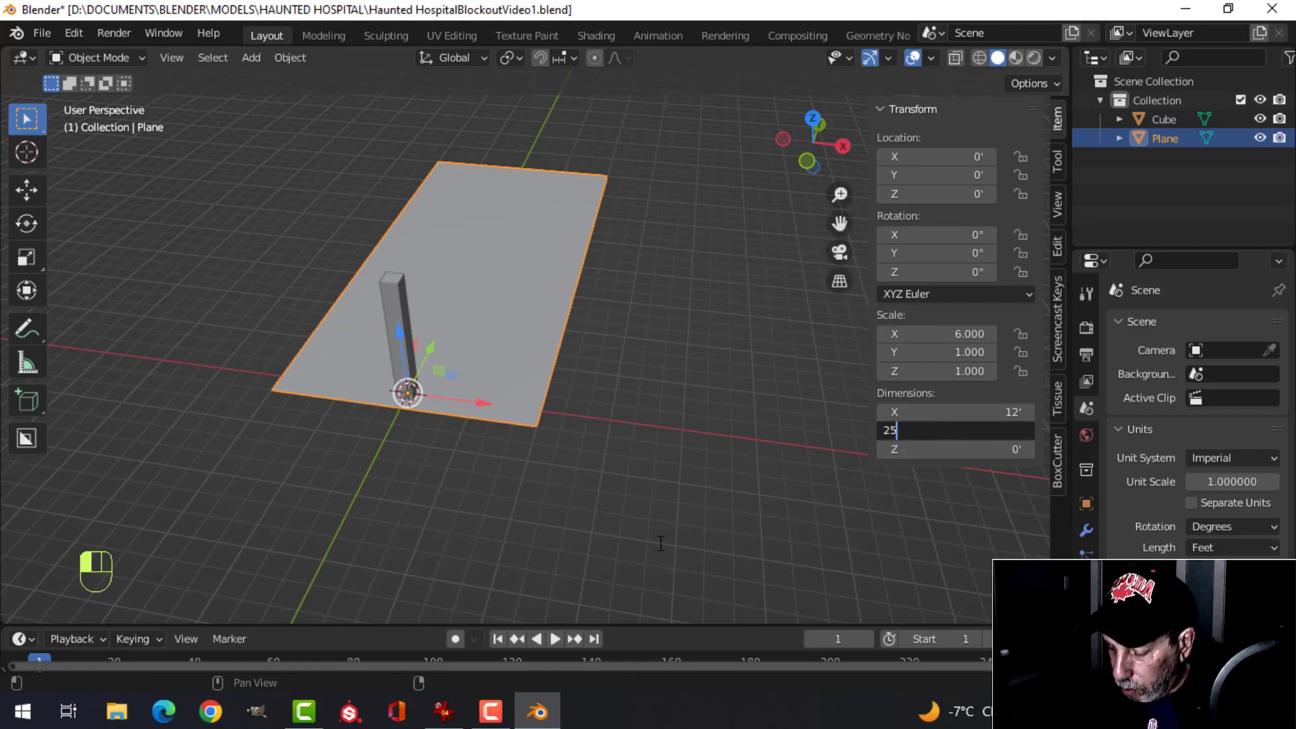
{"action": "middle_click_drag", "start_coordinate": [683, 402], "coordinate": [623, 348]}
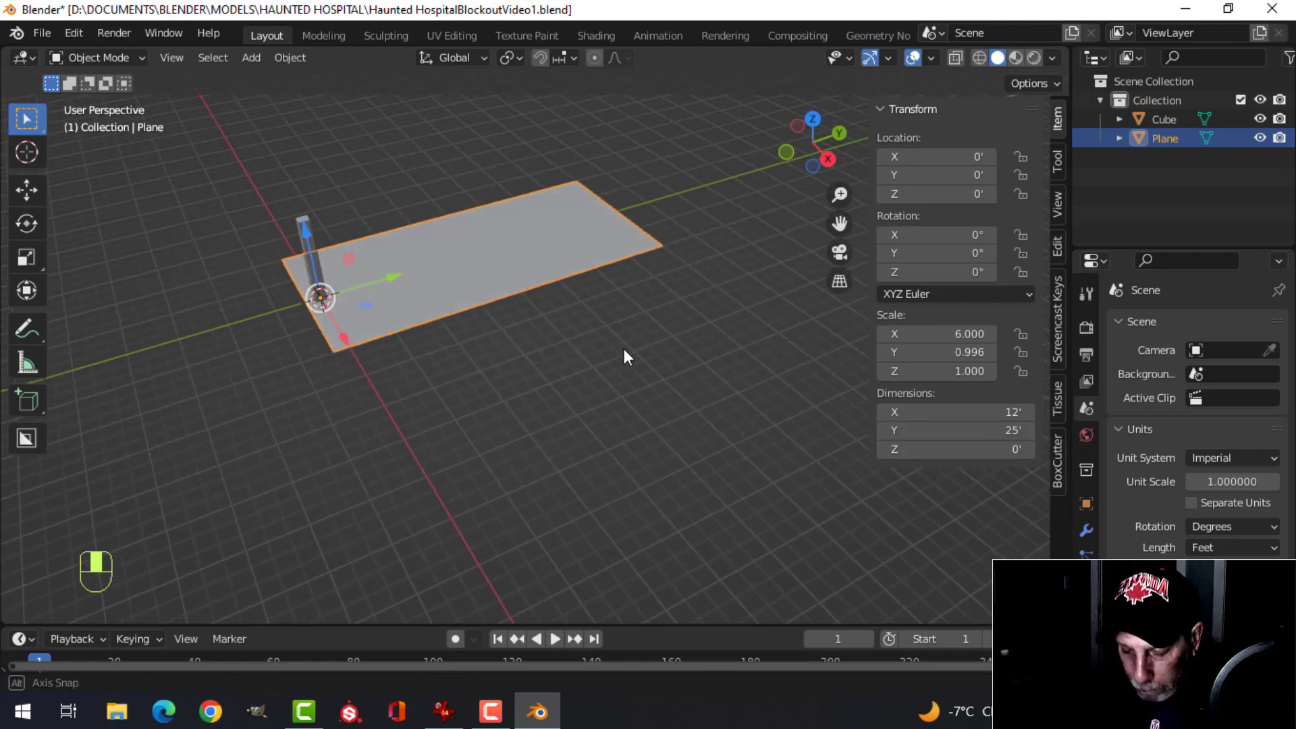
{"action": "key", "text": "n"}
- Duplicate the floor plane, rotate the copy 90 degrees about Y and move it along X near the floor's negative-X edge as a wall
{"action": "mouse_move", "coordinate": [528, 317]}
{"action": "middle_mouse_down"}
{"action": "mouse_move", "coordinate": [495, 345]}
{"action": "mouse_move", "coordinate": [526, 335]}
{"action": "middle_mouse_up"}
{"action": "key", "text": "shift+d"}
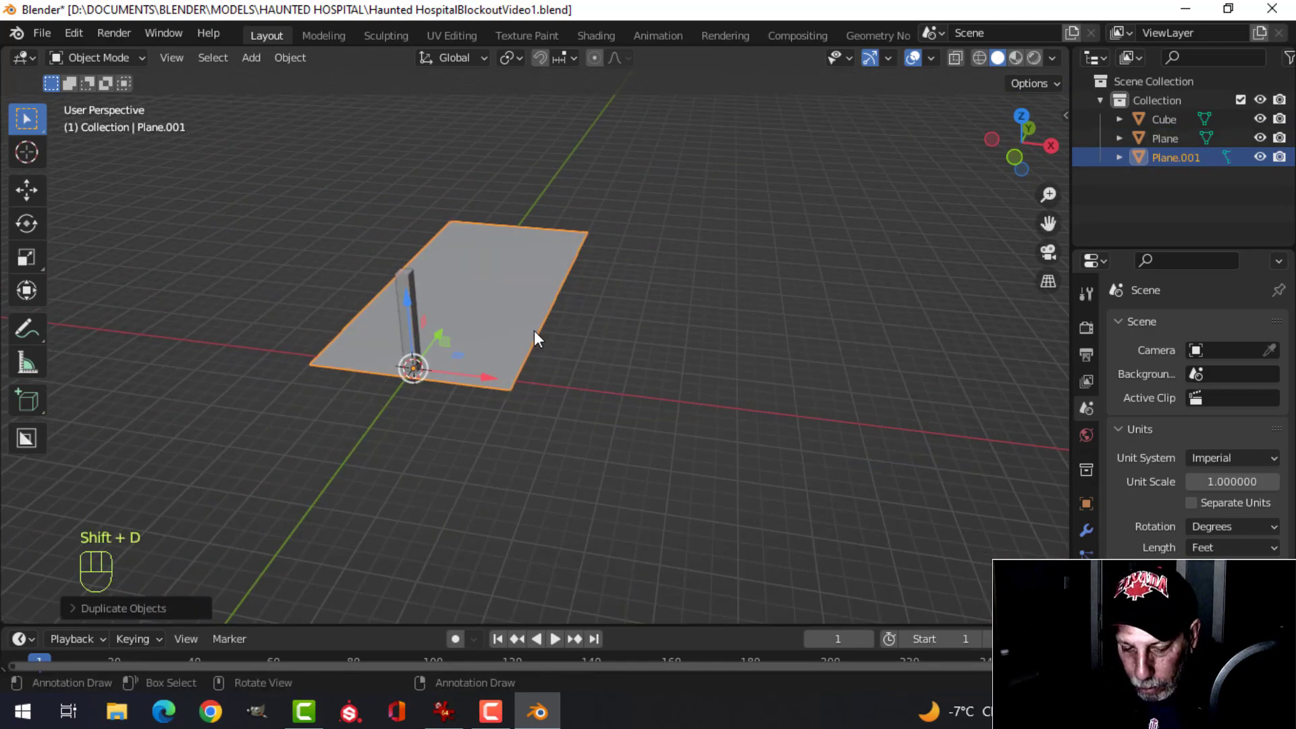
{"action": "key", "text": "r"}
{"action": "key", "text": "y"}
{"action": "key", "text": "9"}
{"action": "key", "text": "0"}
{"action": "left_click", "coordinate": [501, 350]}
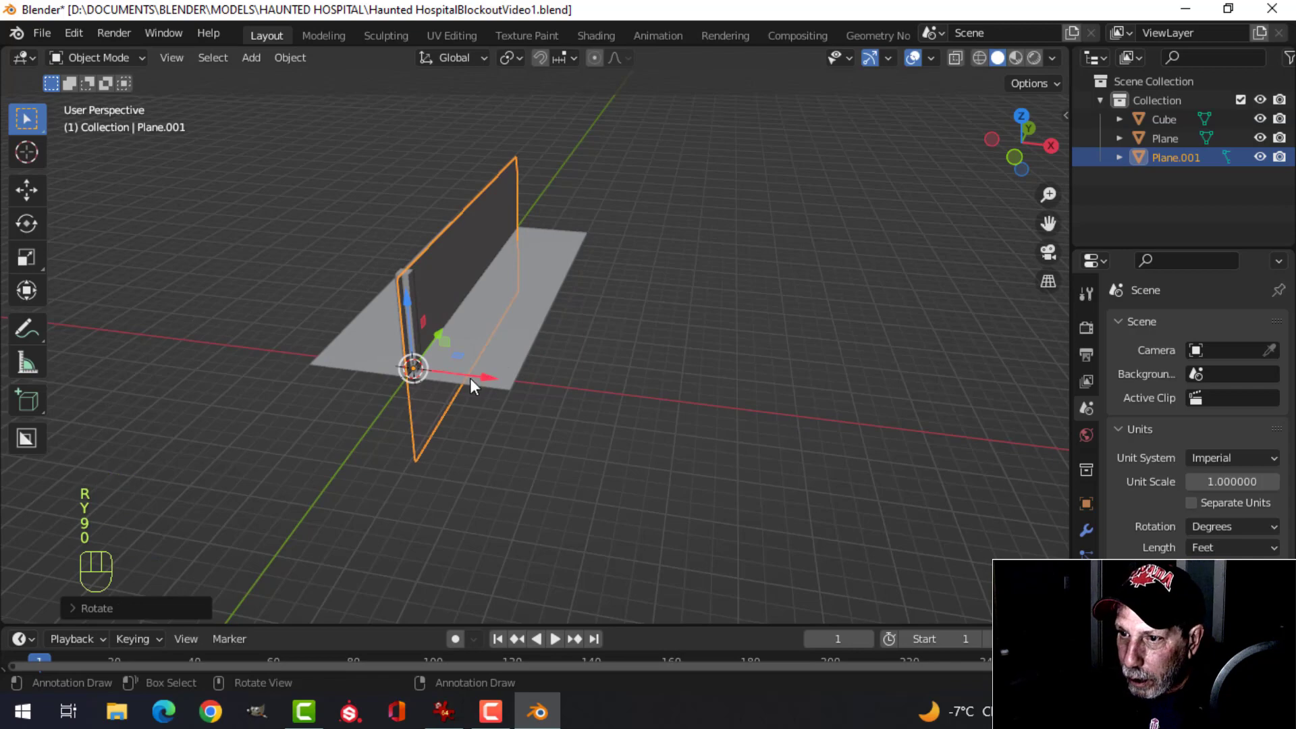
{"action": "left_click_drag", "start_coordinate": [485, 375], "coordinate": [362, 327]}
{"action": "middle_click_drag", "start_coordinate": [559, 206], "coordinate": [512, 196]}
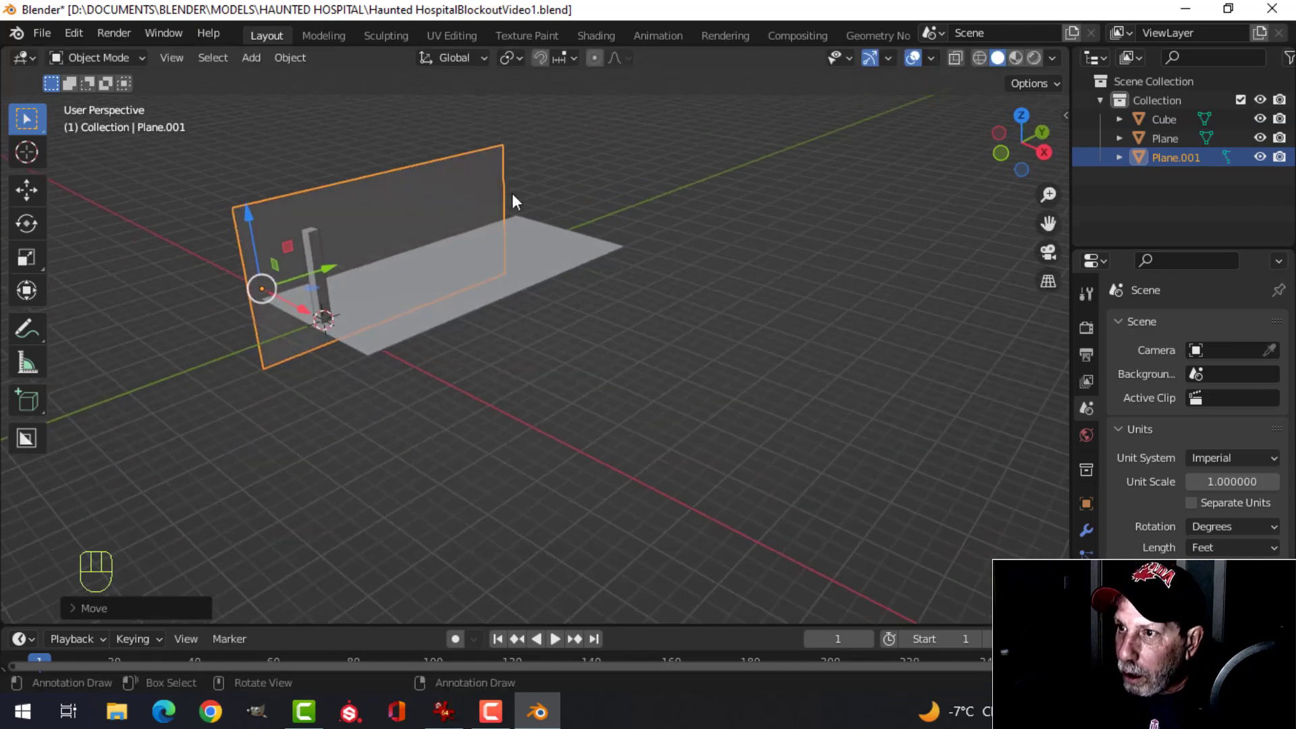
- Set the snapping target to Edge, with snapping left off by default
{"action": "left_click", "coordinate": [560, 57]}
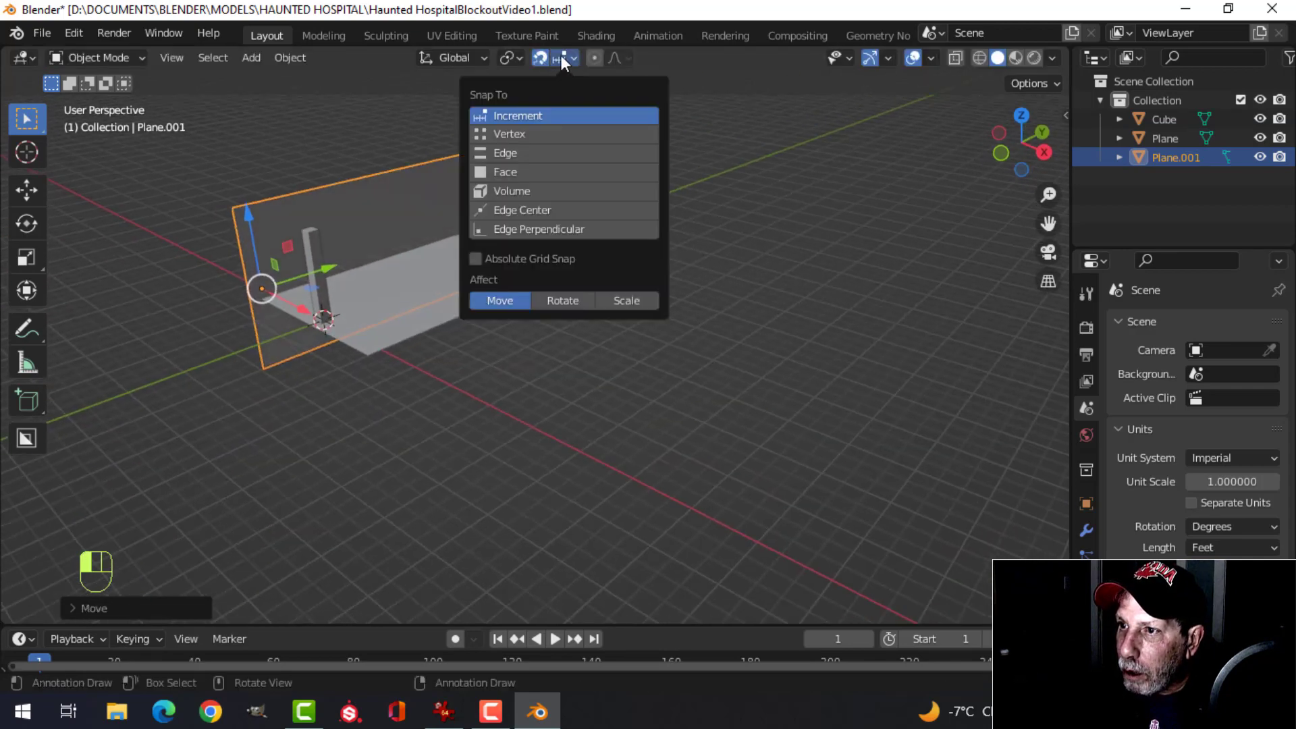
{"action": "left_click", "coordinate": [538, 57]}
{"action": "left_click", "coordinate": [558, 57]}
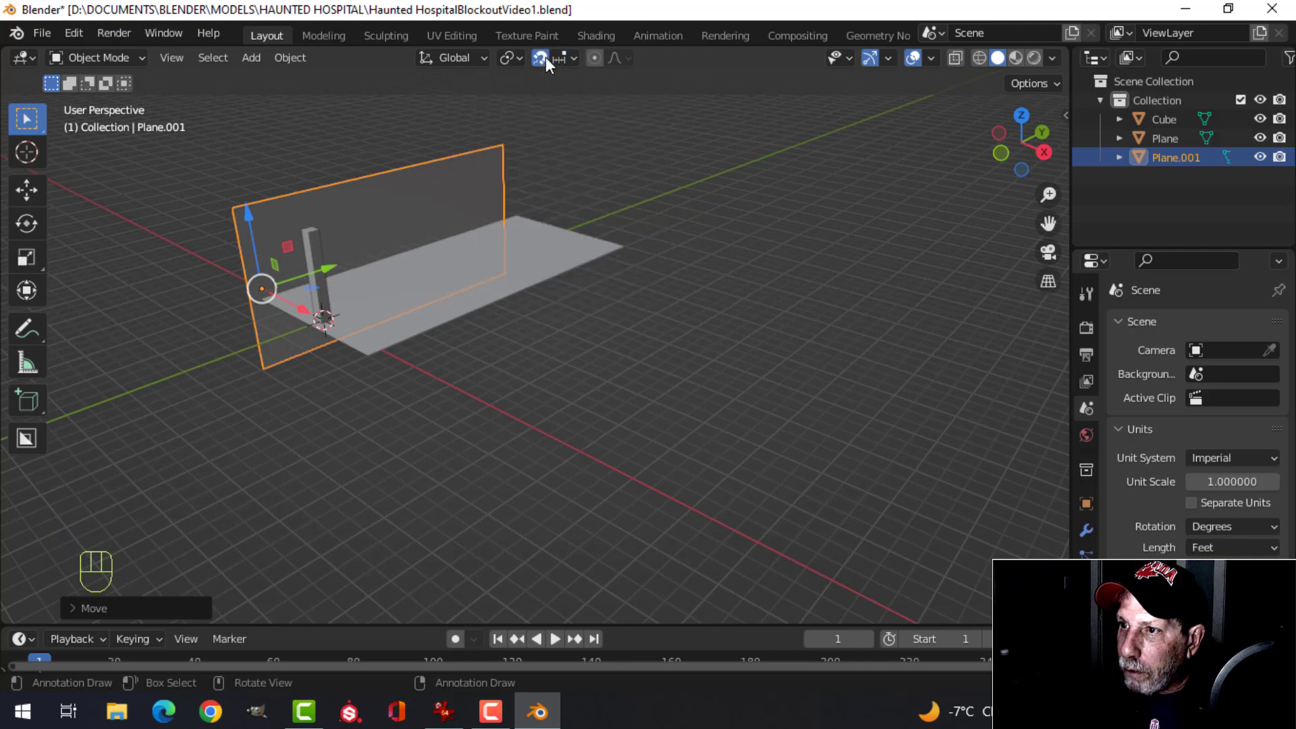
{"action": "left_click", "coordinate": [546, 57]}
{"action": "left_click", "coordinate": [556, 57]}
{"action": "left_click", "coordinate": [527, 153]}
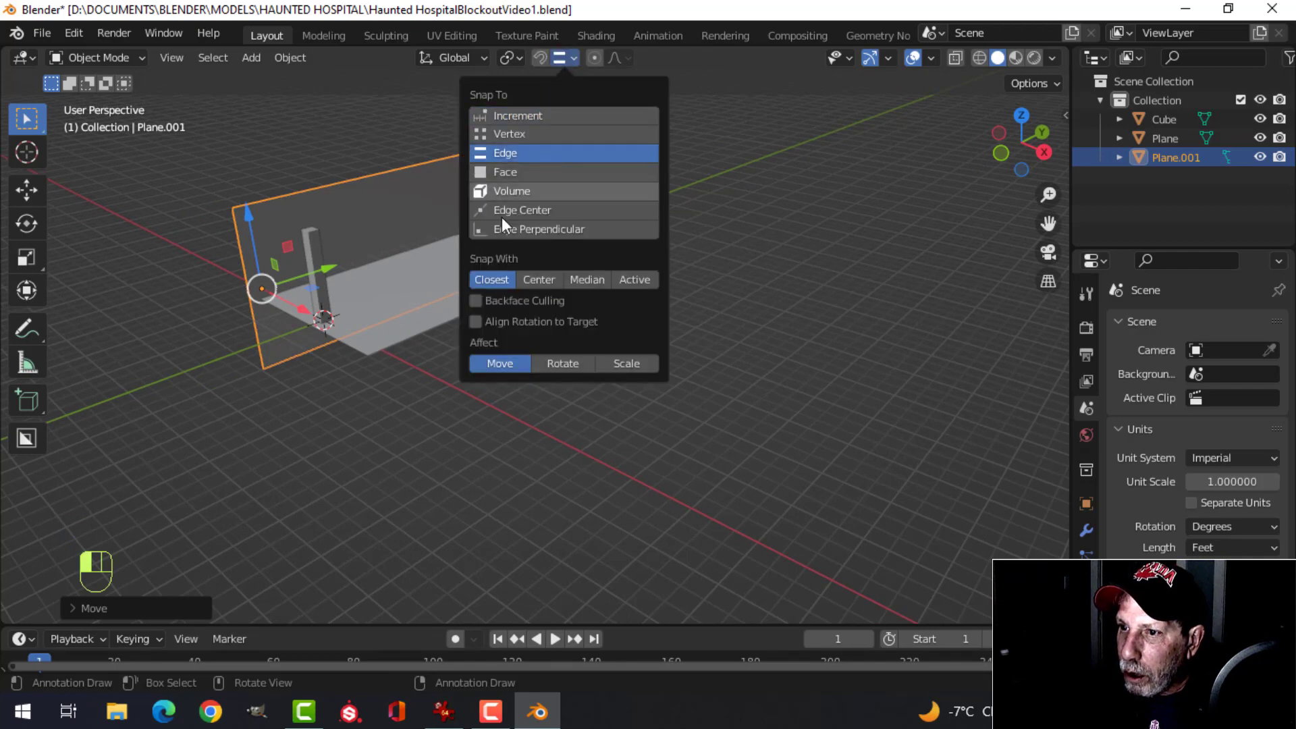
- Raise the wall along Z and snap it along X so its bottom edge sits on the floor's long negative-X edge
{"action": "middle_click_drag", "start_coordinate": [358, 242], "coordinate": [443, 249]}
{"action": "scroll", "coordinate": [363, 256], "scroll_direction": "up", "scroll_amount": 3}
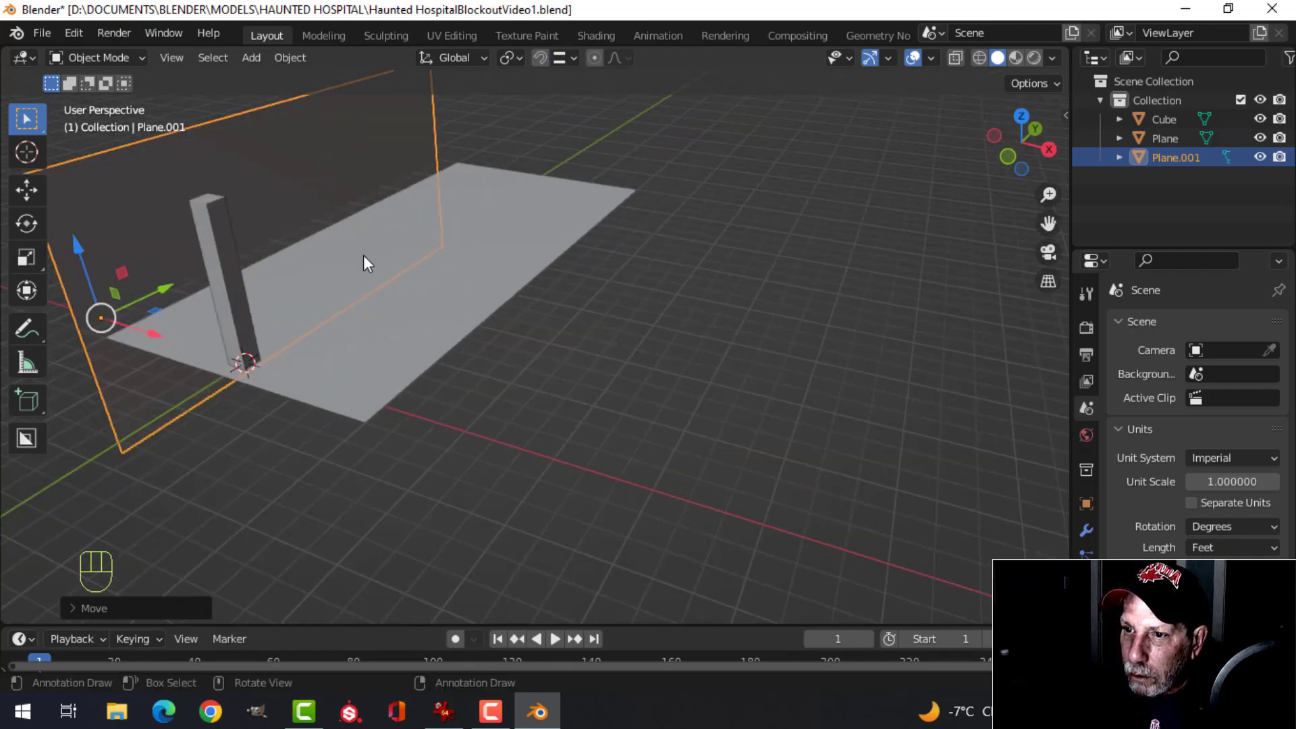
{"action": "middle_click_drag", "start_coordinate": [363, 255], "coordinate": [390, 259], "text": "shift"}
{"action": "left_click_drag", "start_coordinate": [274, 206], "coordinate": [686, 182]}
{"action": "middle_click_drag", "start_coordinate": [487, 233], "coordinate": [393, 233]}
{"action": "left_click_drag", "start_coordinate": [348, 180], "coordinate": [415, 592]}
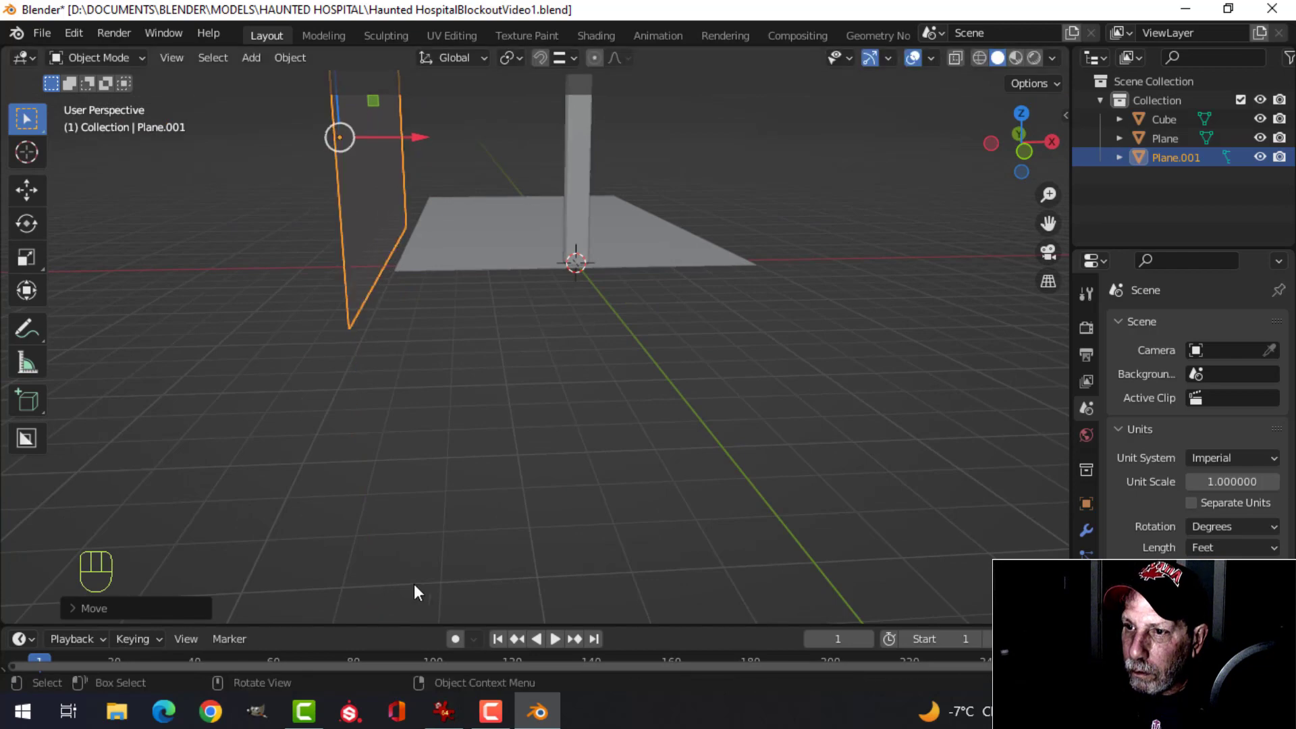
{"action": "middle_click_drag", "start_coordinate": [447, 336], "coordinate": [497, 316]}
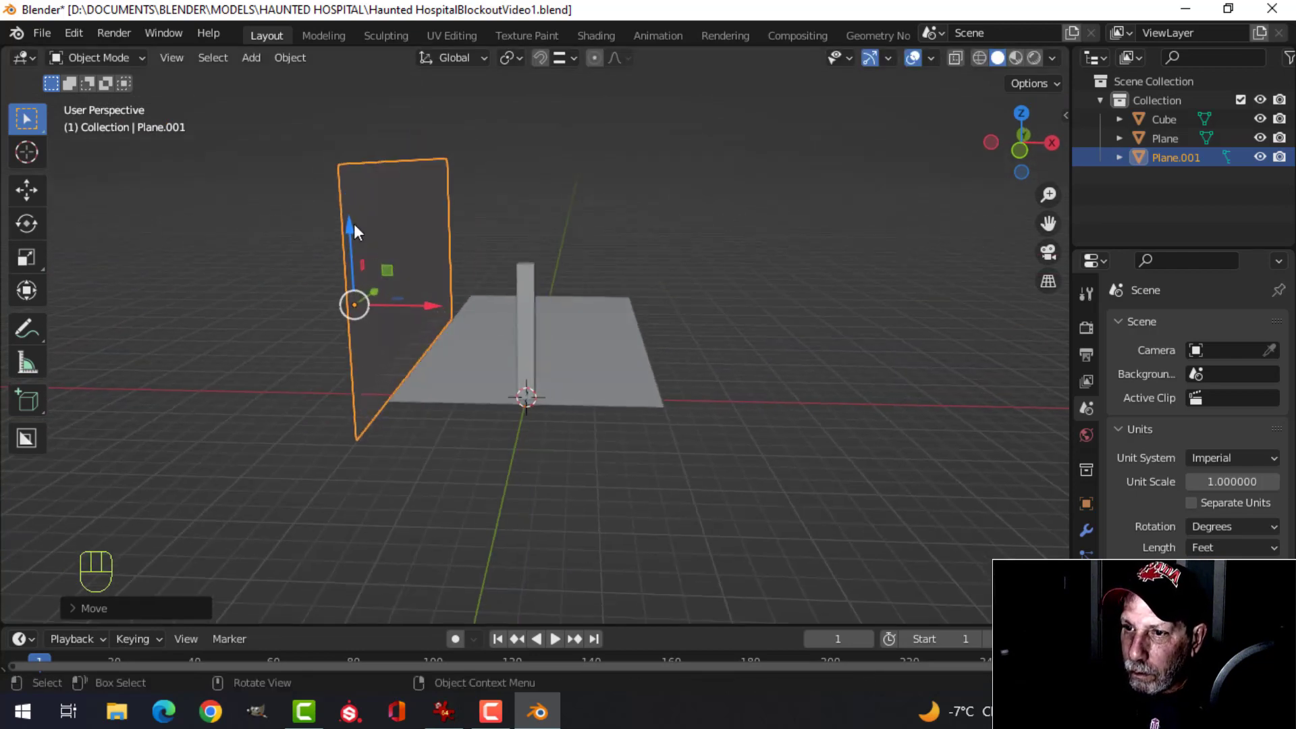
{"action": "left_click_drag", "start_coordinate": [354, 224], "coordinate": [467, 307], "text": "ctrl"}
{"action": "left_click_drag", "start_coordinate": [430, 263], "coordinate": [470, 337], "text": "ctrl"}
{"action": "key", "text": "alt+a"}
{"action": "middle_click_drag", "start_coordinate": [469, 337], "coordinate": [451, 316]}
{"action": "middle_click_drag", "start_coordinate": [446, 392], "coordinate": [419, 331]}
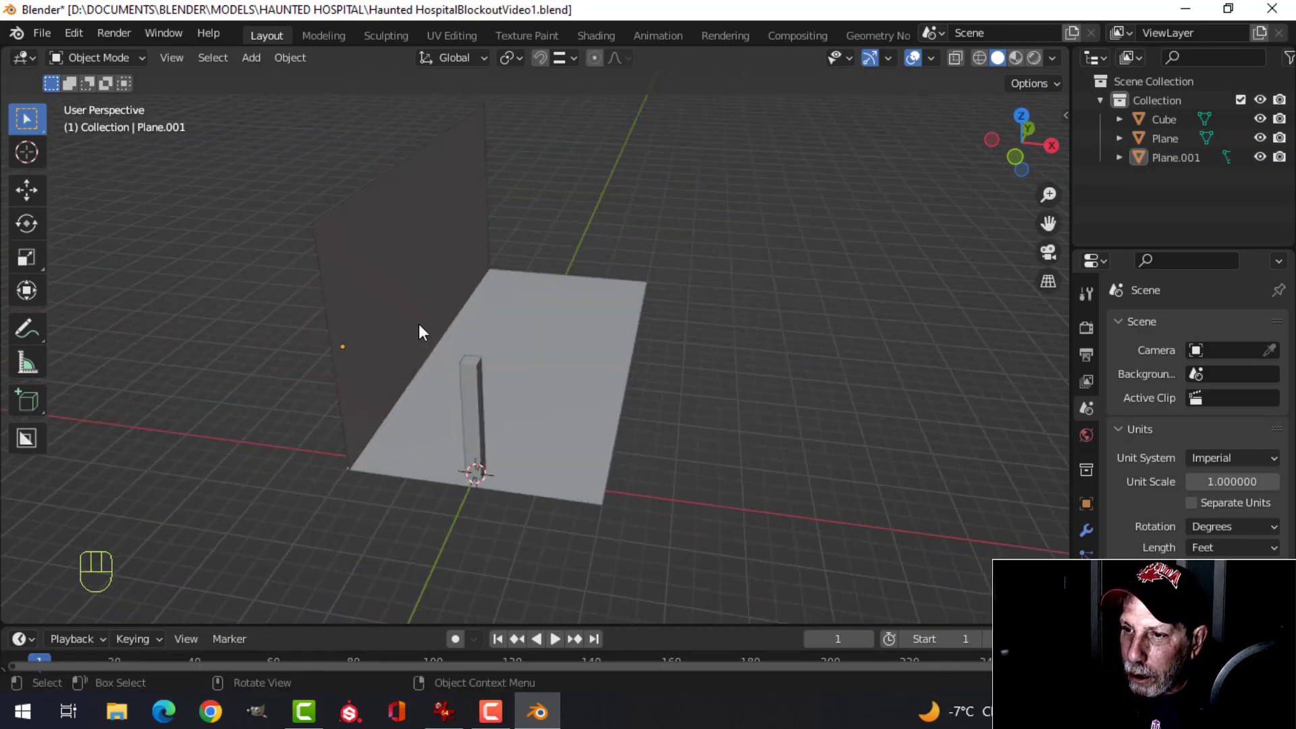
- Set the wall's origin to the 3D cursor
{"action": "left_click", "coordinate": [420, 330]}
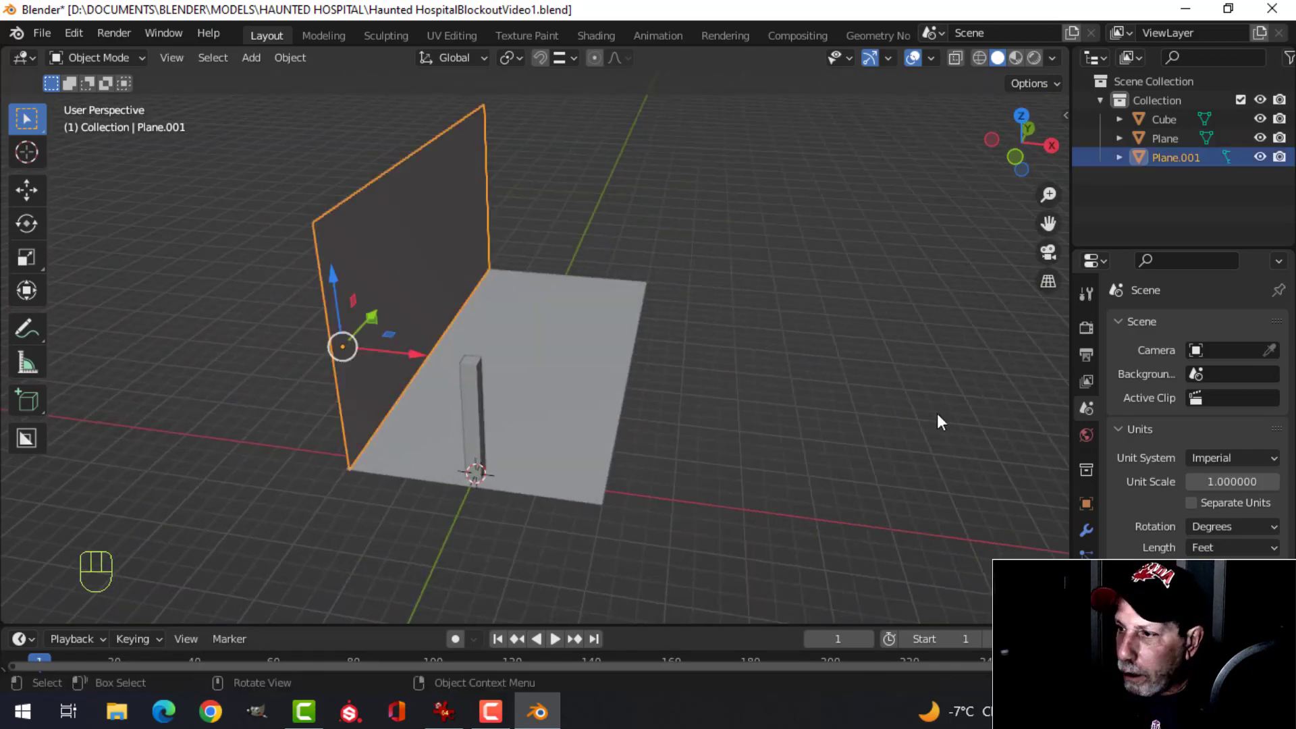
{"action": "left_click", "coordinate": [283, 57]}
{"action": "mouse_move", "coordinate": [310, 99]}
{"action": "left_click", "coordinate": [515, 135]}
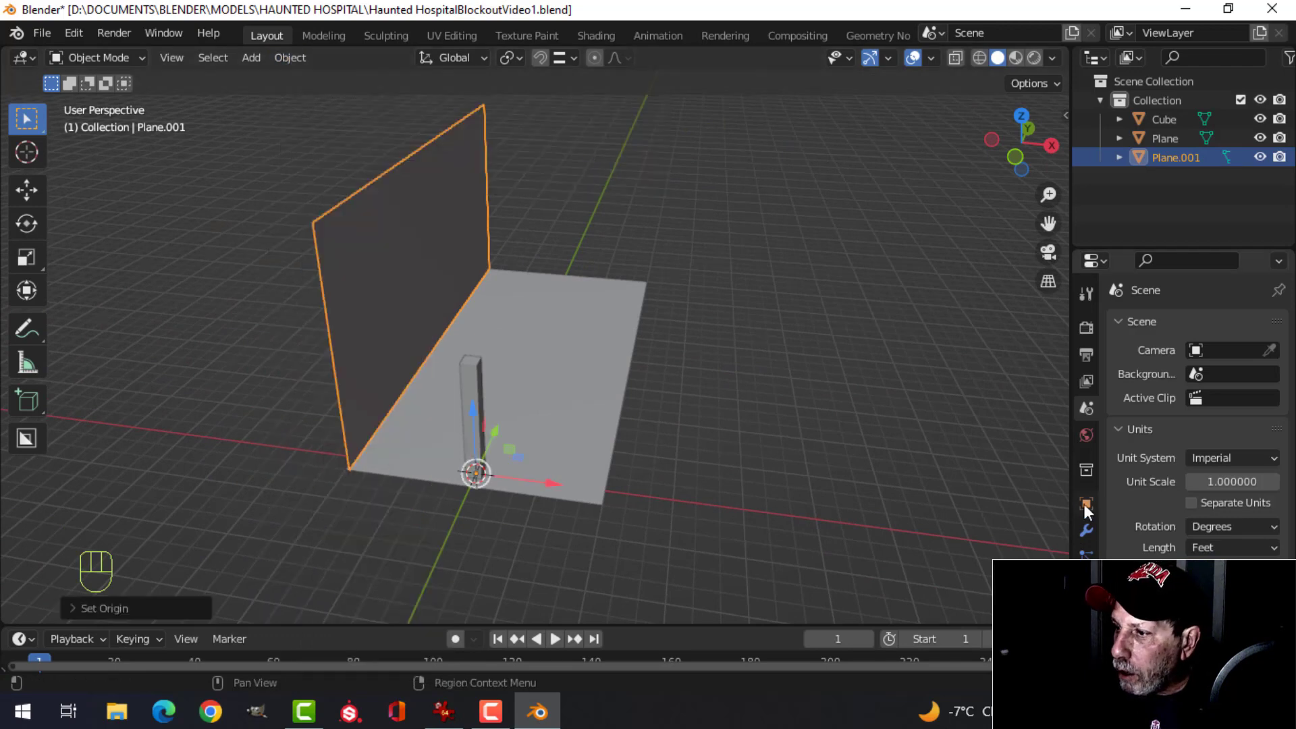
- Add a Mirror modifier to the wall with only the Z axis enabled, creating the opposite wall across the floor
{"action": "left_click", "coordinate": [1086, 530]}
{"action": "left_click", "coordinate": [1166, 331]}
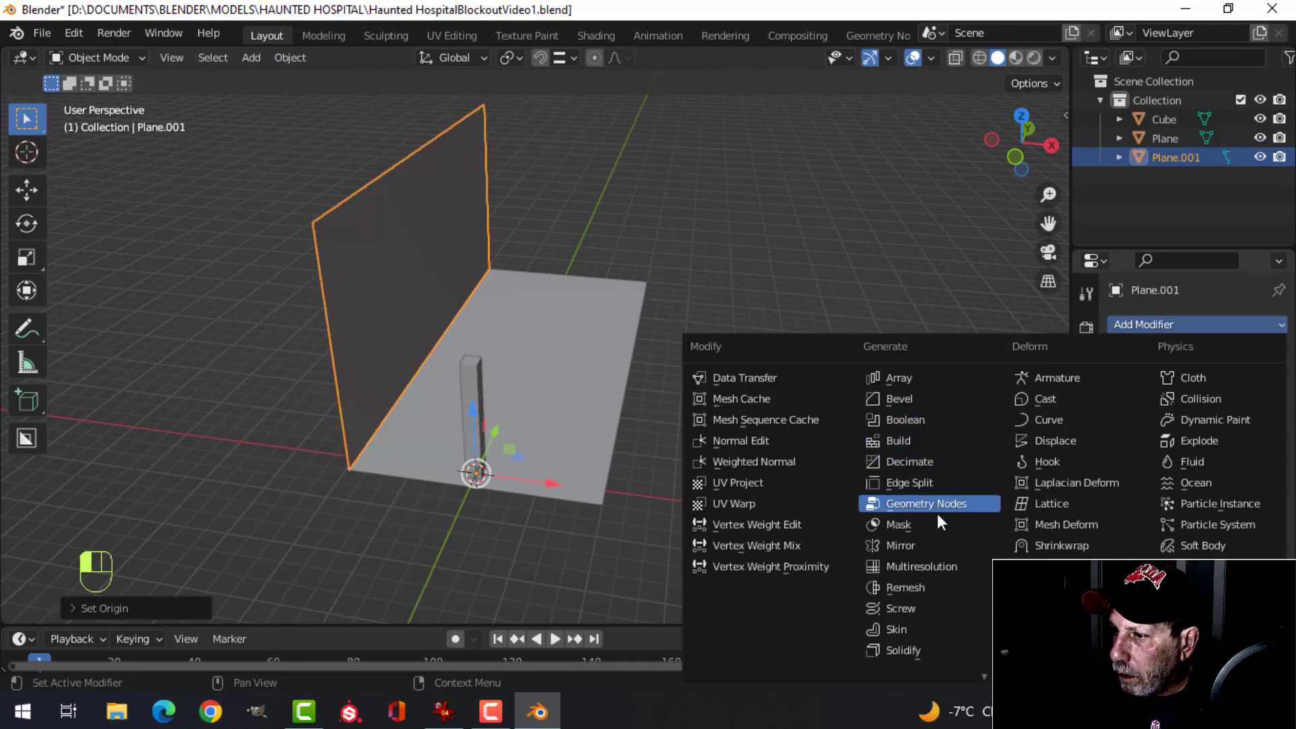
{"action": "left_click", "coordinate": [939, 544]}
{"action": "left_click", "coordinate": [1245, 384]}
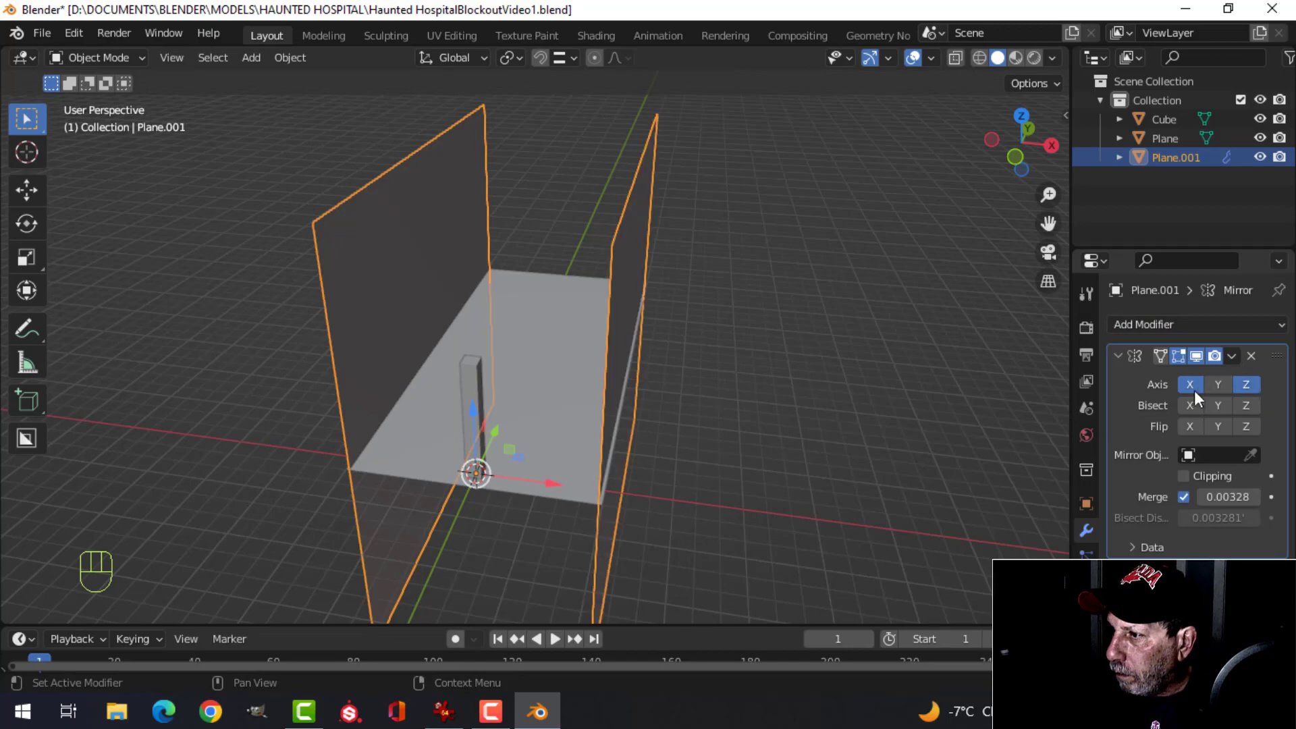
{"action": "left_click", "coordinate": [1189, 384]}
{"action": "key", "text": "alt+a"}
{"action": "scroll", "coordinate": [597, 384], "scroll_direction": "up", "scroll_amount": 6}
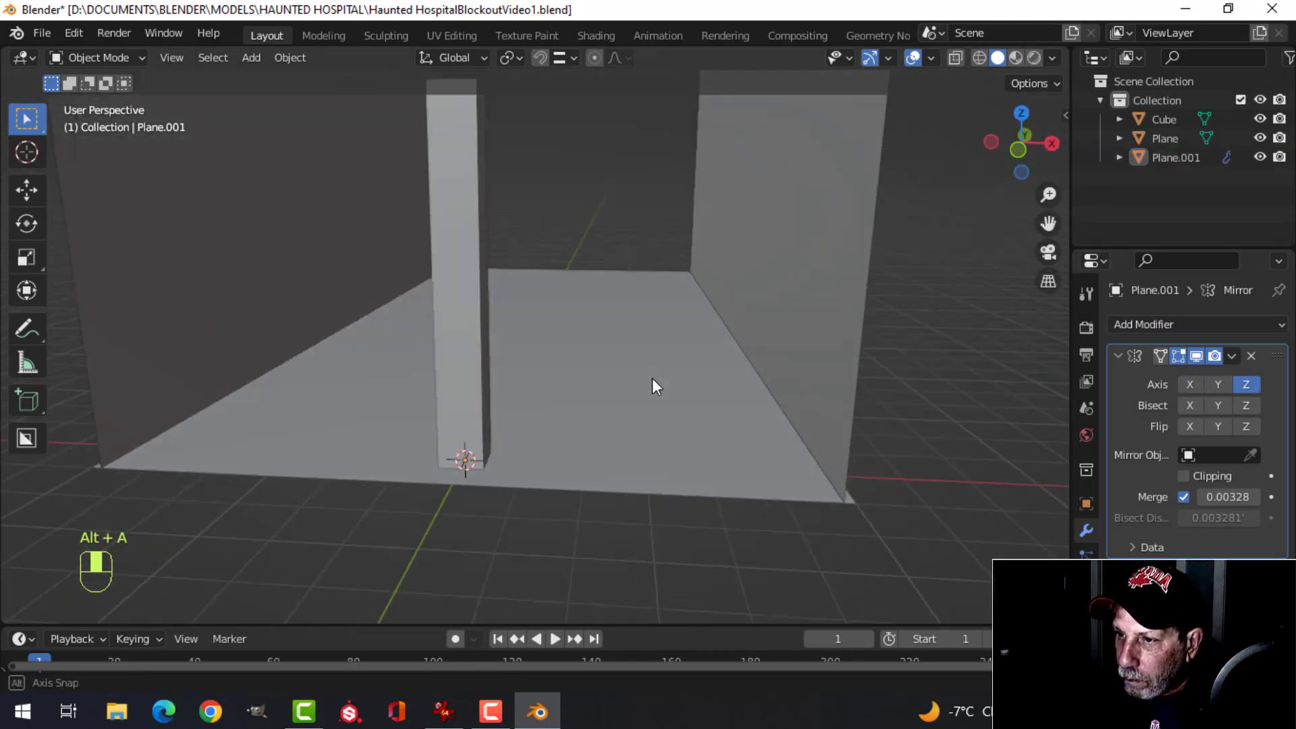
{"action": "scroll", "coordinate": [645, 403], "scroll_direction": "down", "scroll_amount": 5}
{"action": "middle_click_drag", "start_coordinate": [569, 434], "coordinate": [607, 422]}
- Check the mirrored wall's transform dimensions
{"action": "left_click", "coordinate": [642, 310]}
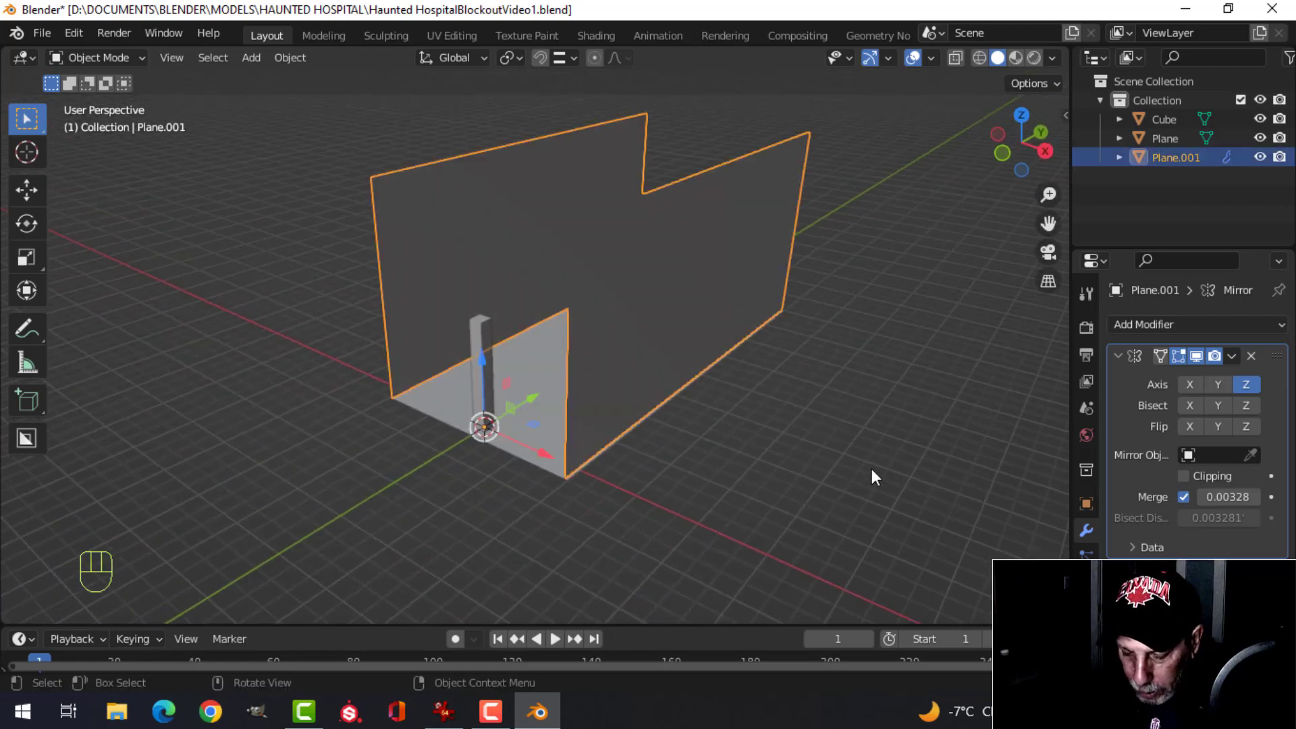
{"action": "key", "text": "n"}
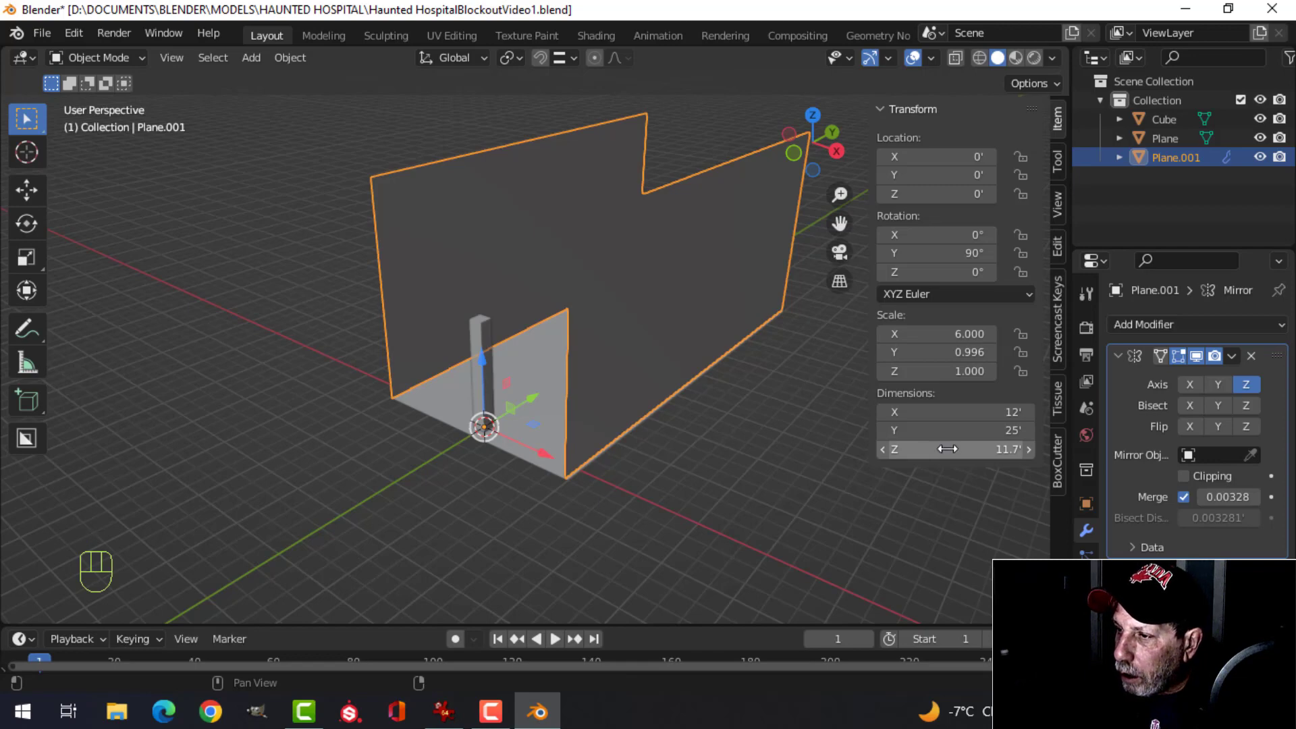
{"action": "scroll", "coordinate": [562, 390], "scroll_direction": "down", "scroll_amount": 1}
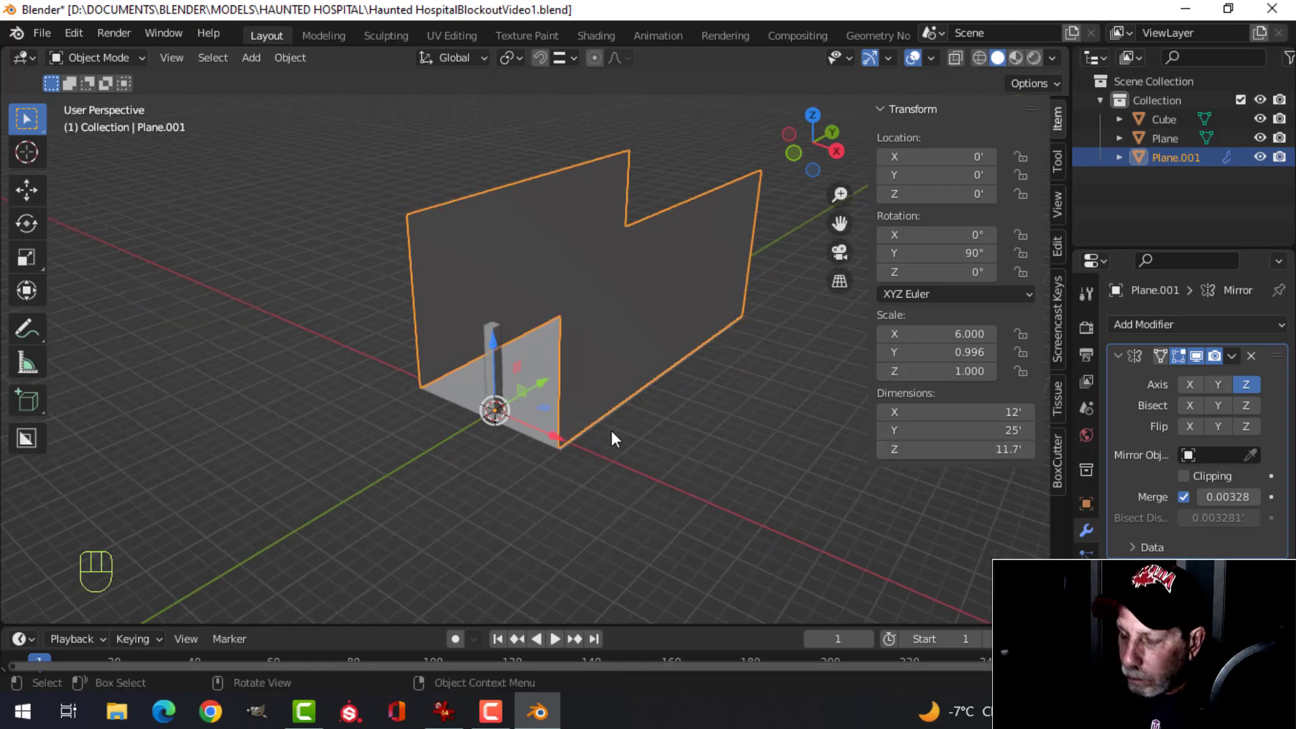
{"action": "key", "text": "n"}
- In Edit Mode, extrude the wall's far vertical edge outward along X to form mirrored side walls at the corridor's end
{"action": "mouse_move", "coordinate": [602, 418]}
{"action": "middle_mouse_down"}
{"action": "mouse_move", "coordinate": [621, 441]}
{"action": "mouse_move", "coordinate": [674, 409]}
{"action": "mouse_move", "coordinate": [500, 440]}
{"action": "mouse_move", "coordinate": [618, 462]}
{"action": "mouse_move", "coordinate": [617, 429]}
{"action": "mouse_move", "coordinate": [532, 415]}
{"action": "mouse_move", "coordinate": [581, 423]}
{"action": "mouse_move", "coordinate": [584, 405]}
{"action": "middle_mouse_up"}
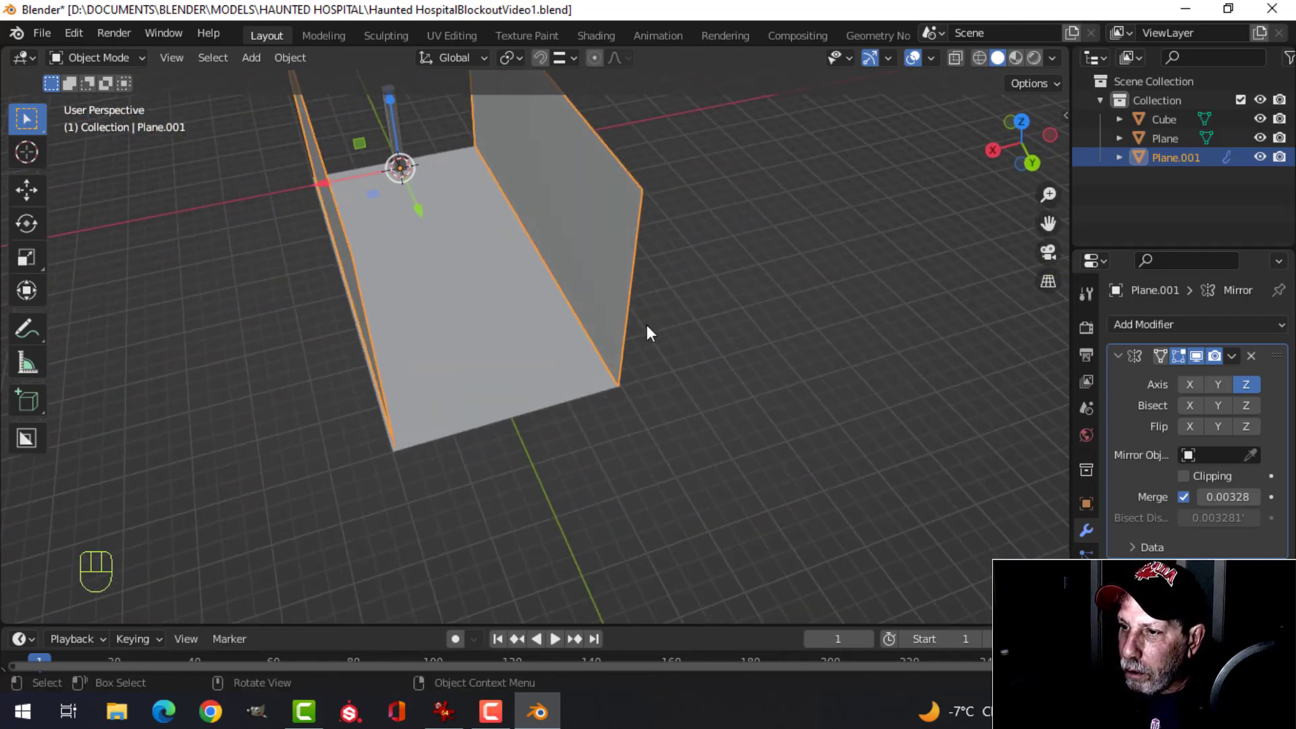
{"action": "key", "text": "Tab"}
{"action": "middle_click_drag", "start_coordinate": [654, 284], "coordinate": [628, 397]}
{"action": "key", "text": "e"}
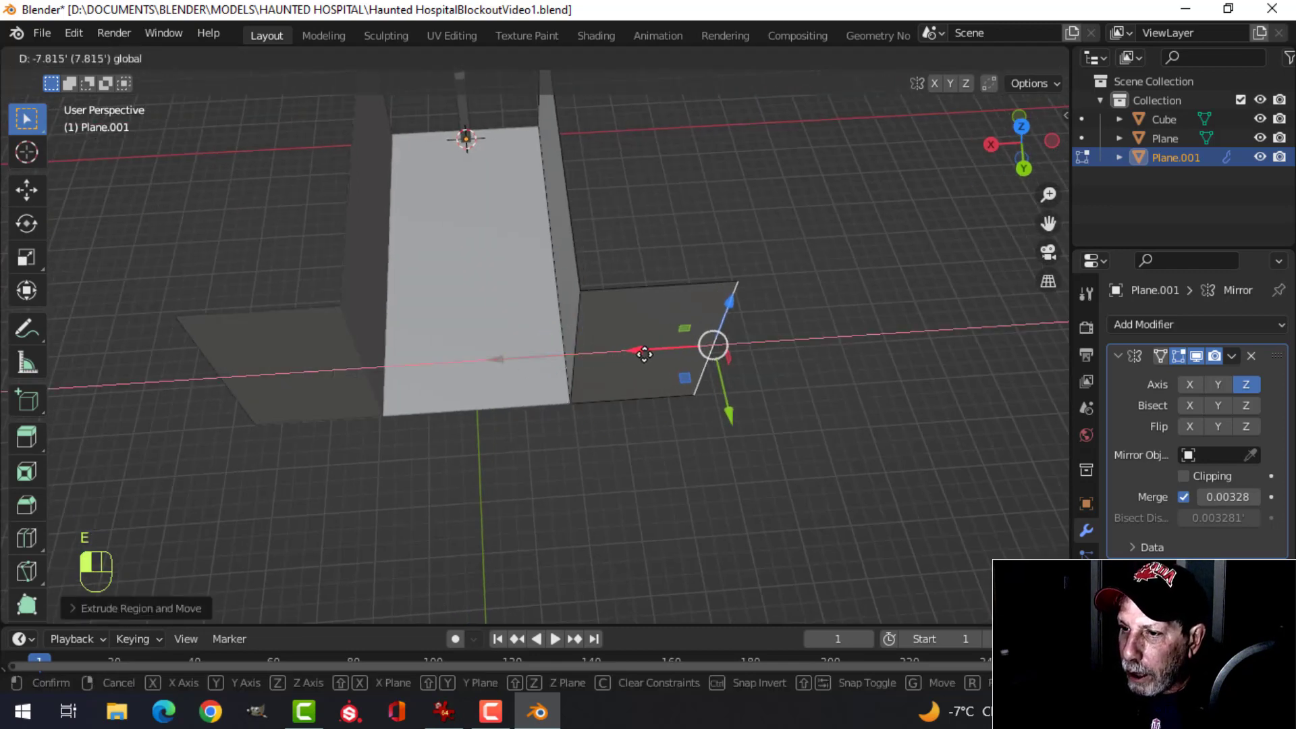
{"action": "left_click", "coordinate": [742, 345]}
{"action": "middle_click_drag", "start_coordinate": [742, 346], "coordinate": [735, 382]}
{"action": "key", "text": "alt+a"}
{"action": "middle_click_drag", "start_coordinate": [575, 285], "coordinate": [576, 338]}
- Try lowering the walls' top edges along Z
{"action": "left_click", "coordinate": [473, 210]}
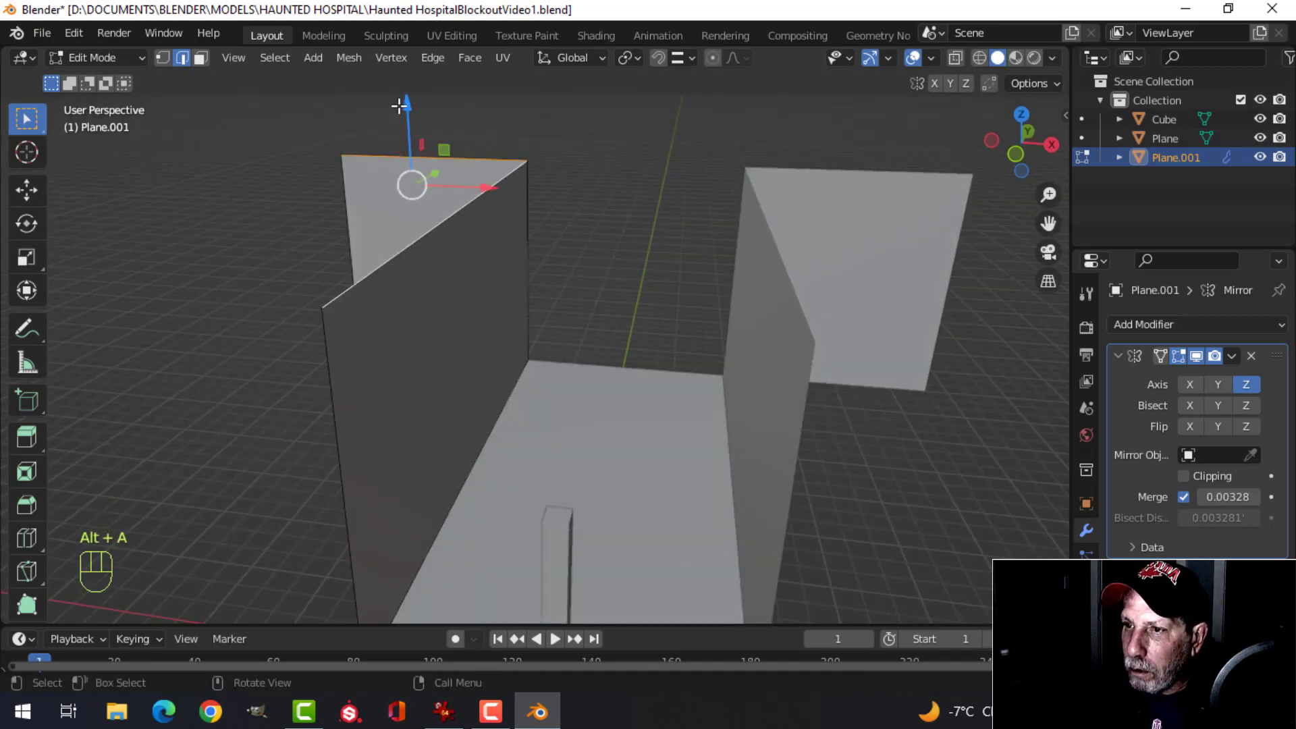
{"action": "left_click_drag", "start_coordinate": [403, 105], "coordinate": [406, 144]}
{"action": "middle_click_drag", "start_coordinate": [587, 301], "coordinate": [524, 281]}
{"action": "key", "text": "alt+a"}
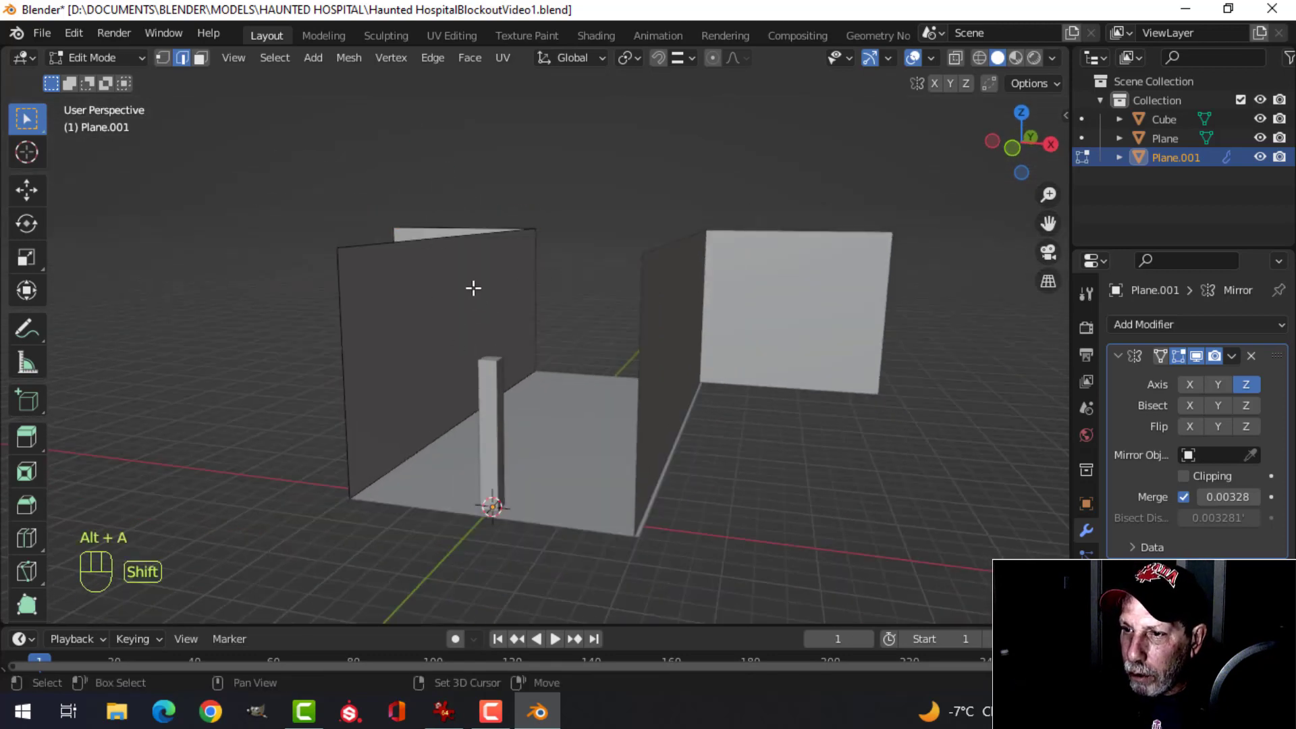
{"action": "key", "text": "ctrl+z"}
{"action": "key", "text": "alt+a"}
- Duplicate the floor plane and snap the copy along Y so it starts at the first floor's far end
{"action": "middle_click_drag", "start_coordinate": [573, 318], "coordinate": [548, 368]}
{"action": "key", "text": "Tab"}
{"action": "left_click", "coordinate": [481, 362]}
{"action": "key", "text": "Tab"}
{"action": "key", "text": "a"}
{"action": "key", "text": "Tab"}
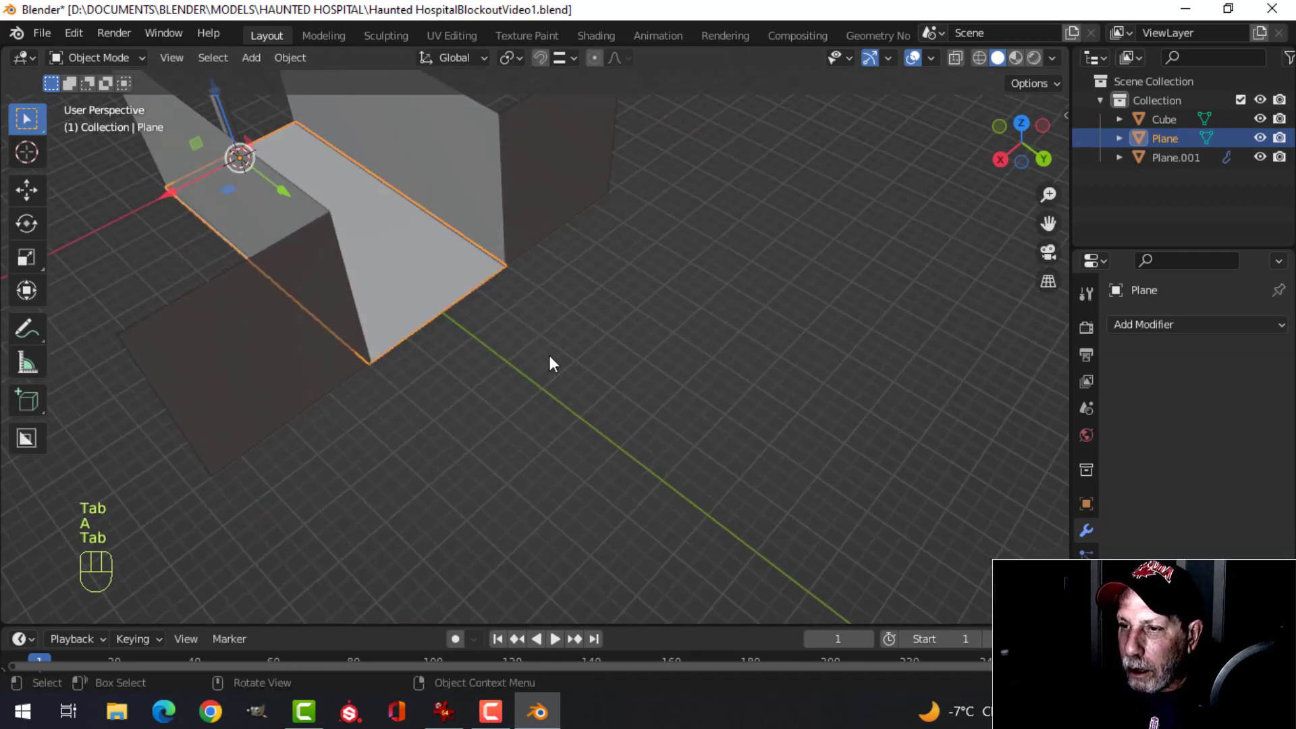
{"action": "key", "text": "shift+d"}
{"action": "right_click", "coordinate": [548, 356]}
{"action": "left_click_drag", "start_coordinate": [288, 195], "coordinate": [523, 448]}
{"action": "left_click_drag", "start_coordinate": [569, 405], "coordinate": [465, 320]}
{"action": "key", "text": "alt+a"}
- In Edit Mode, pull the floor copy's far edge back along Y to shorten it into a crossing-hallway section
{"action": "key", "text": "Tab"}
{"action": "left_click", "coordinate": [785, 546]}
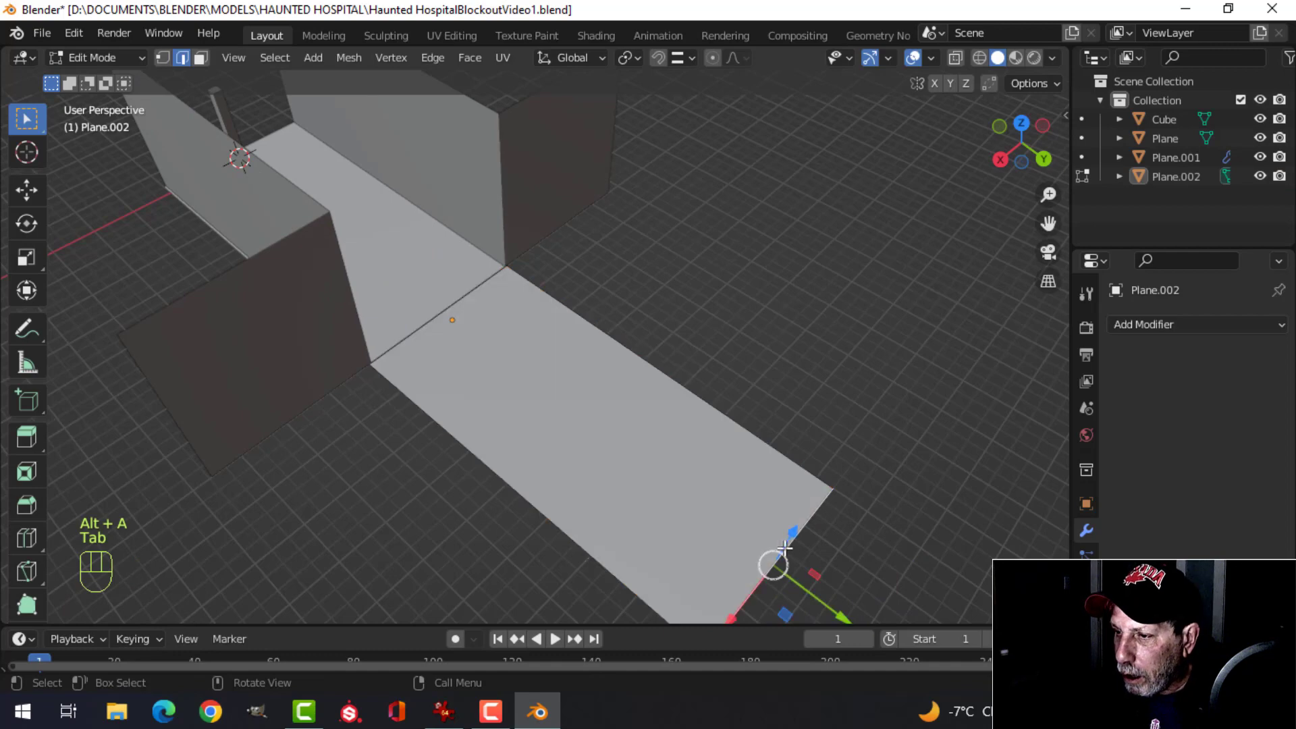
{"action": "left_click_drag", "start_coordinate": [826, 606], "coordinate": [575, 456]}
{"action": "middle_click_drag", "start_coordinate": [671, 405], "coordinate": [562, 376]}
- Extrude the short floor's two side edges and scale them along X to extend the crossing floor past both side walls
{"action": "key", "text": "alt+a"}
{"action": "left_click", "coordinate": [399, 286], "text": "shift"}
{"action": "scroll", "coordinate": [553, 368], "scroll_direction": "down", "scroll_amount": 2}
{"action": "key", "text": "e"}
{"action": "left_click", "coordinate": [574, 375]}
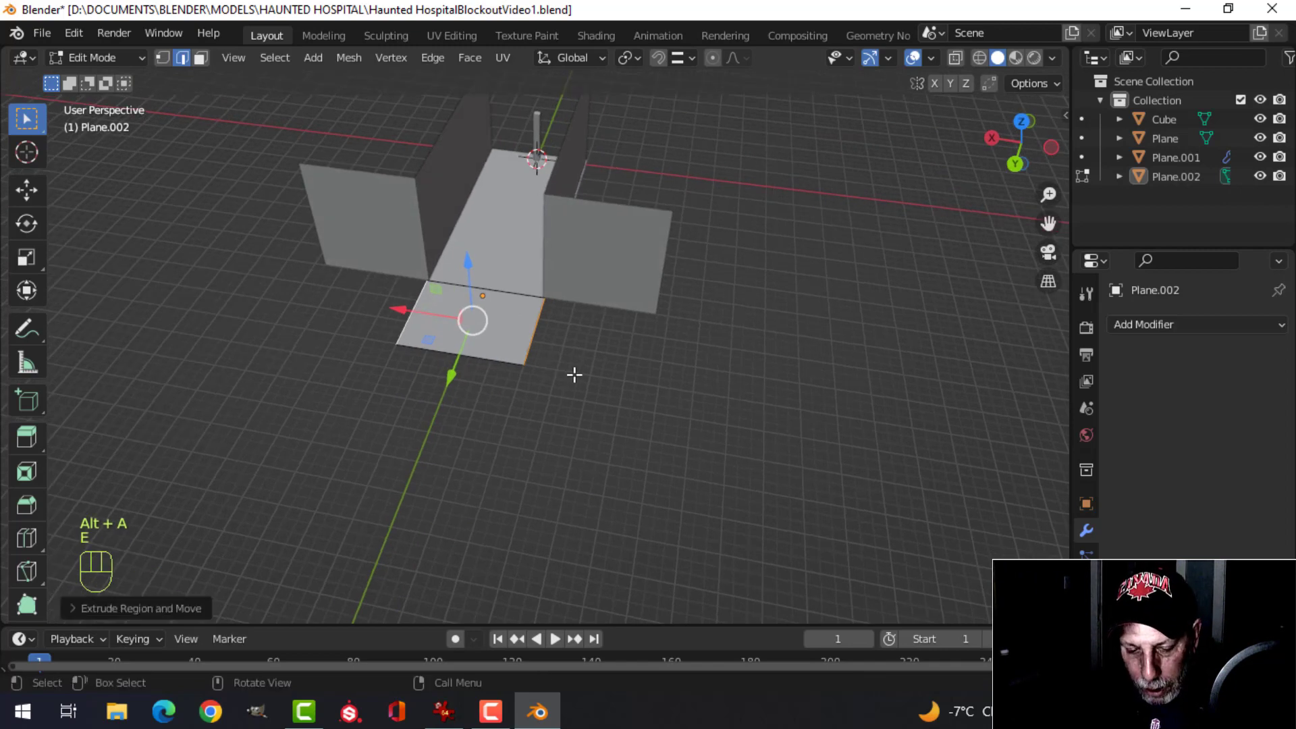
{"action": "key", "text": "s"}
{"action": "key", "text": "x"}
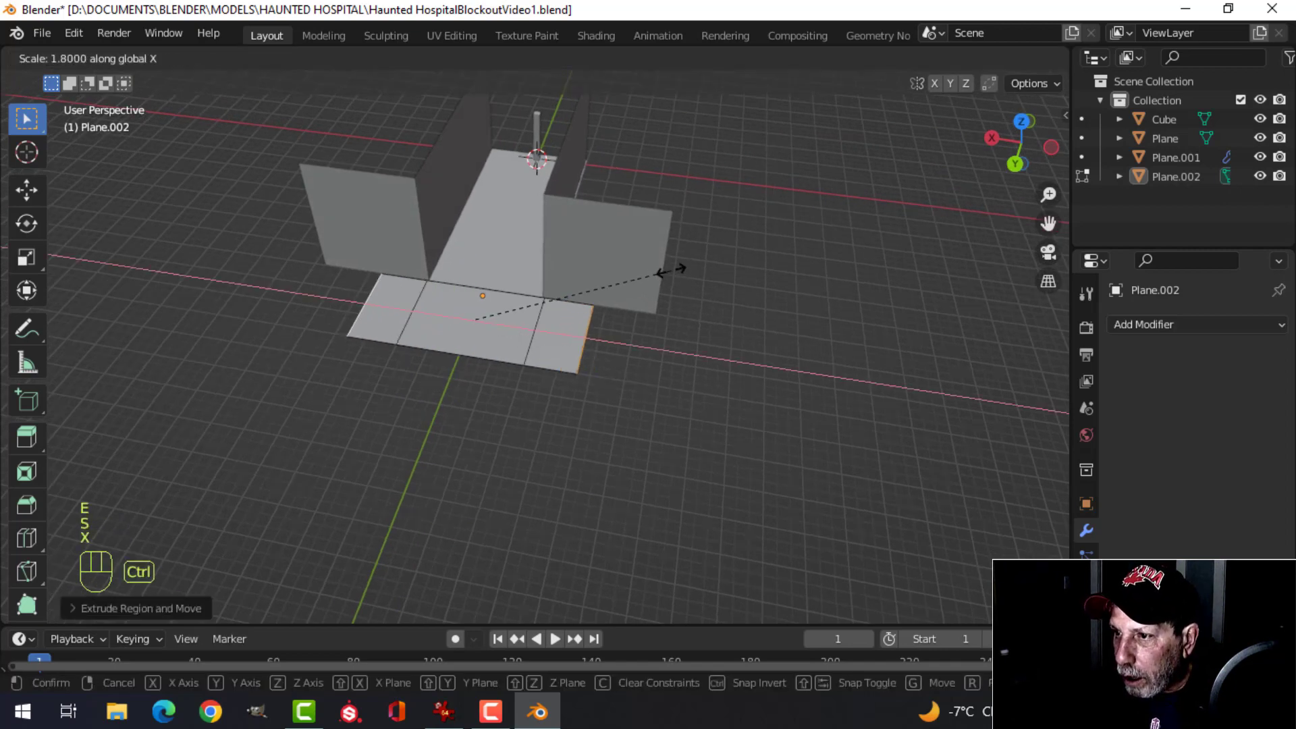
{"action": "left_click", "coordinate": [854, 292]}
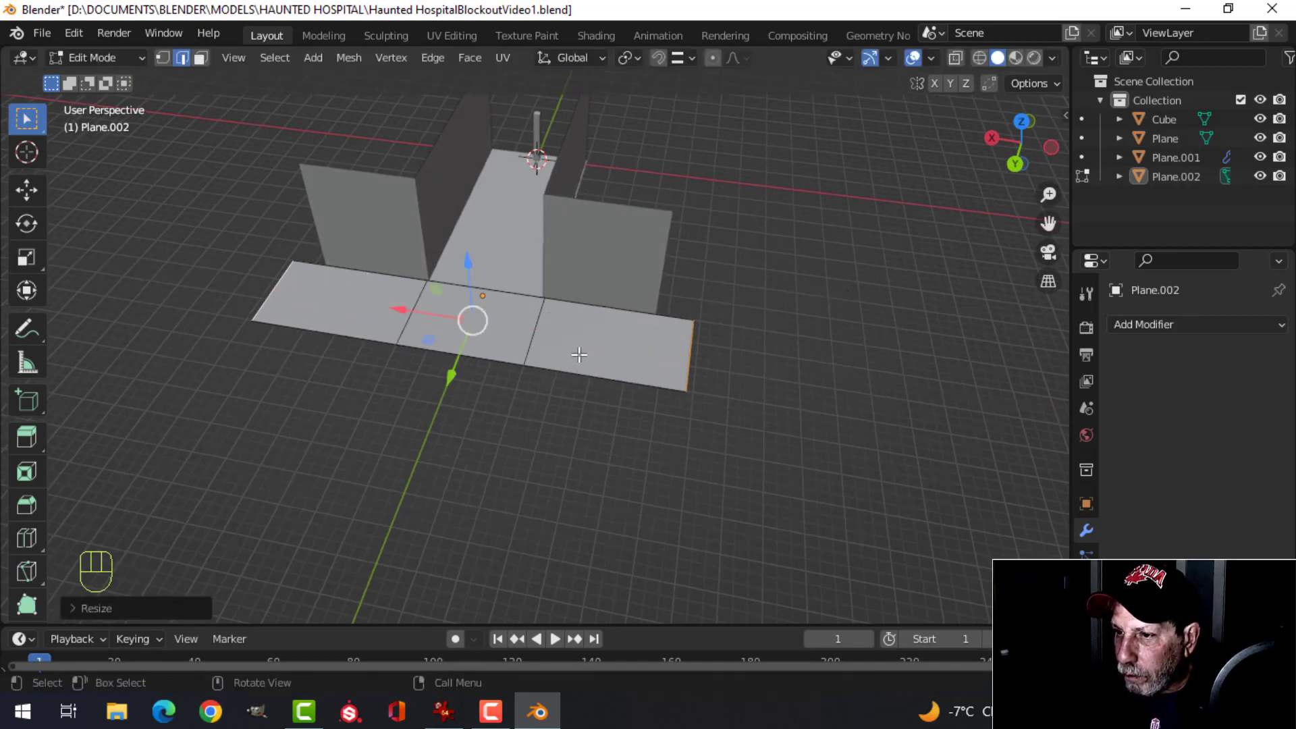
- Snap the crossing floor's outer edges along X to the ends of the side walls and return to Object Mode
{"action": "left_click", "coordinate": [670, 349]}
{"action": "left_click_drag", "start_coordinate": [592, 304], "coordinate": [593, 305]}
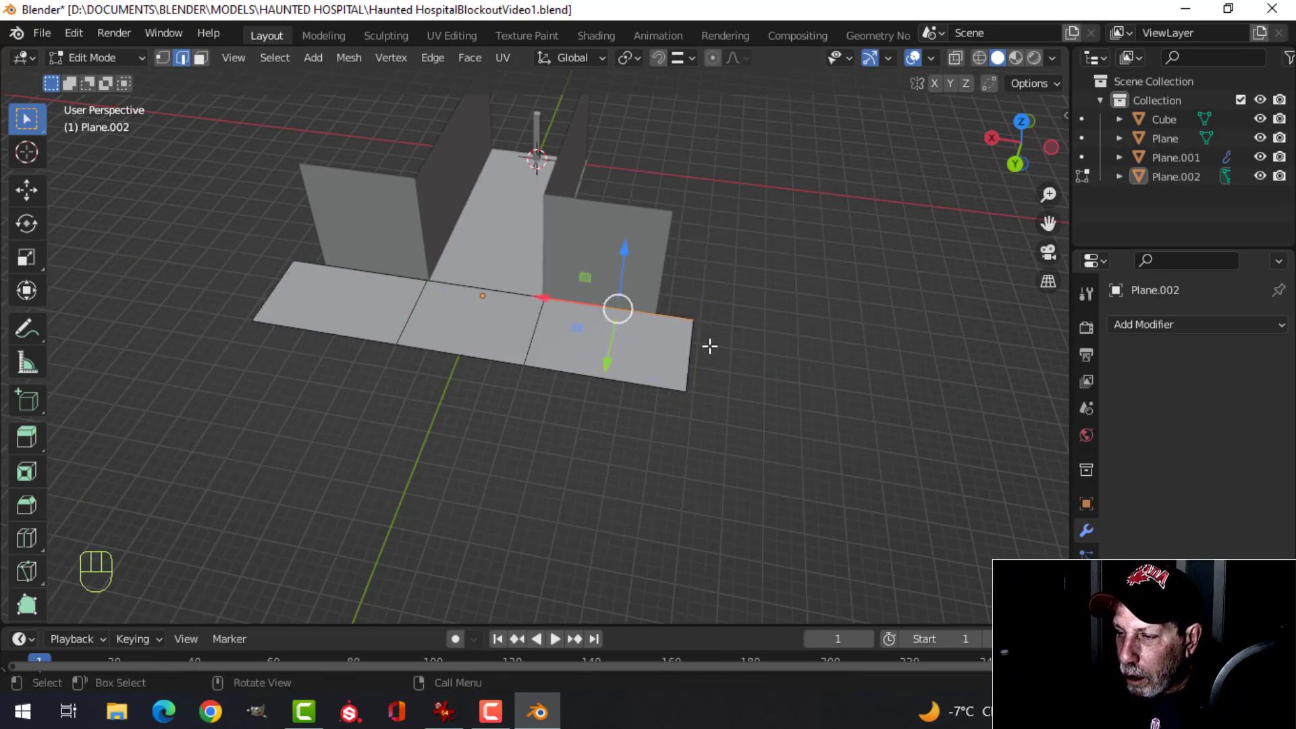
{"action": "left_click_drag", "start_coordinate": [637, 357], "coordinate": [662, 264]}
{"action": "key", "text": "alt+a"}
{"action": "left_click_drag", "start_coordinate": [230, 287], "coordinate": [312, 211]}
{"action": "middle_click_drag", "start_coordinate": [312, 364], "coordinate": [605, 384]}
{"action": "key", "text": "alt+a"}
{"action": "key", "text": "Tab"}
{"action": "key", "text": "alt+a"}
- Duplicate the crossing floor and rotate the copy 90 degrees about X to stand it up as a back wall
{"action": "scroll", "coordinate": [664, 333], "scroll_direction": "up", "scroll_amount": 4}
{"action": "scroll", "coordinate": [608, 381], "scroll_direction": "down", "scroll_amount": 2}
{"action": "left_click", "coordinate": [492, 281]}
{"action": "key", "text": "shift+d"}
{"action": "right_click", "coordinate": [637, 378]}
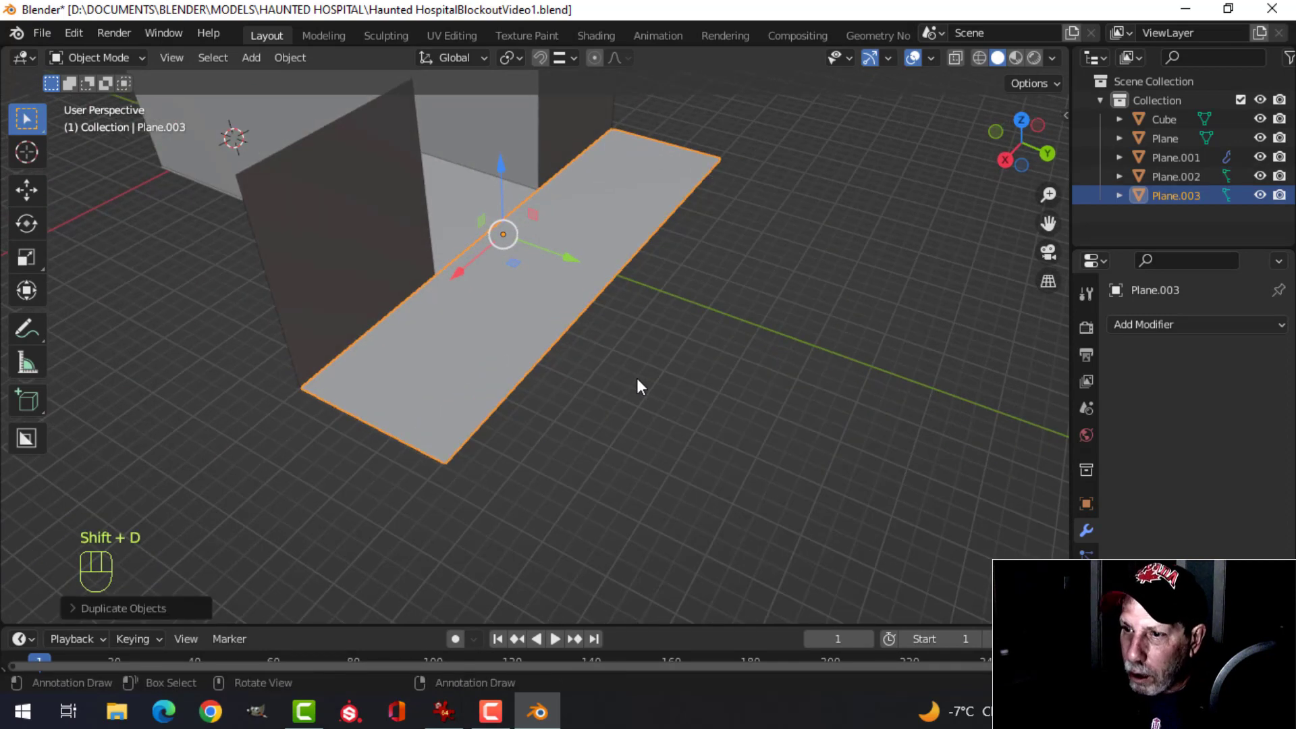
{"action": "key", "text": "r"}
{"action": "key", "text": "x"}
{"action": "key", "text": "9"}
{"action": "key", "text": "0"}
{"action": "left_click", "coordinate": [637, 378]}
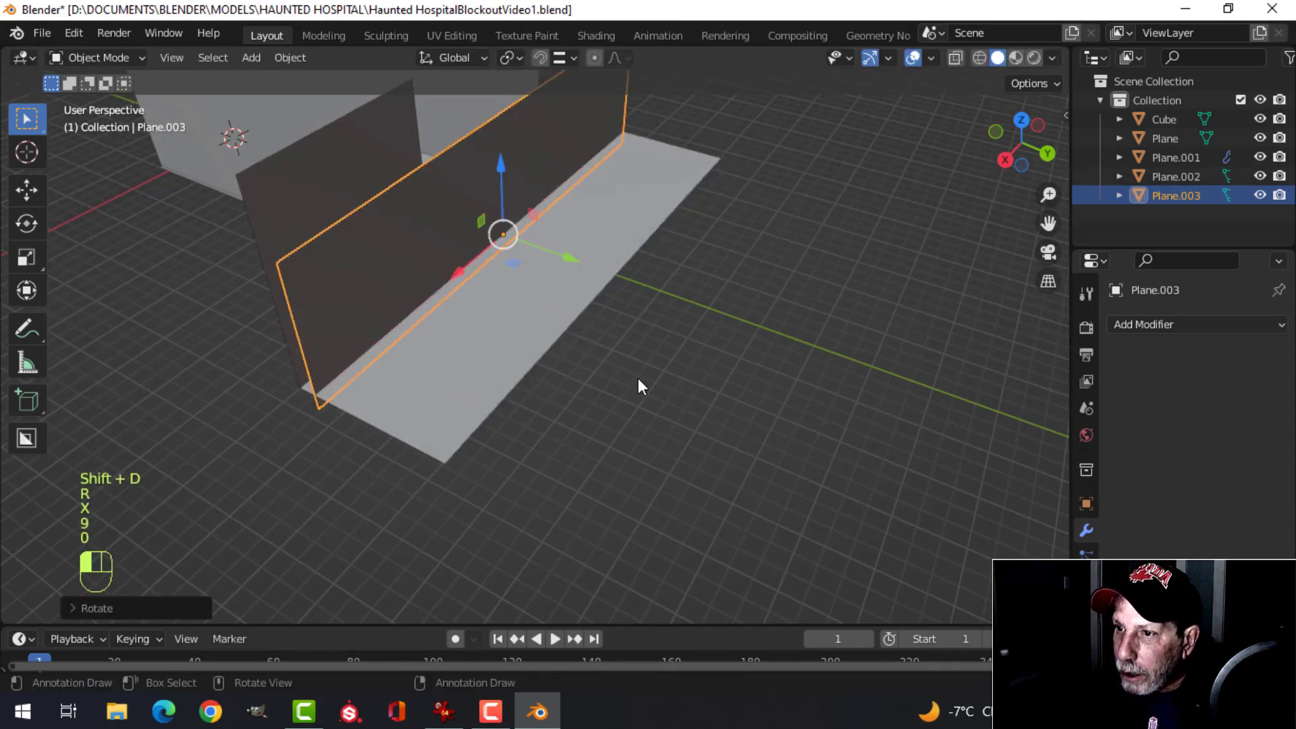
- Snap the back wall along Y to the crossing floor's far edge and raise it along Z to sit on the floor
{"action": "left_click_drag", "start_coordinate": [559, 249], "coordinate": [675, 277], "text": "ctrl"}
{"action": "middle_click_drag", "start_coordinate": [577, 366], "coordinate": [687, 321]}
{"action": "key", "text": "alt+a"}
{"action": "middle_click_drag", "start_coordinate": [661, 272], "coordinate": [646, 295]}
{"action": "left_click", "coordinate": [630, 221]}
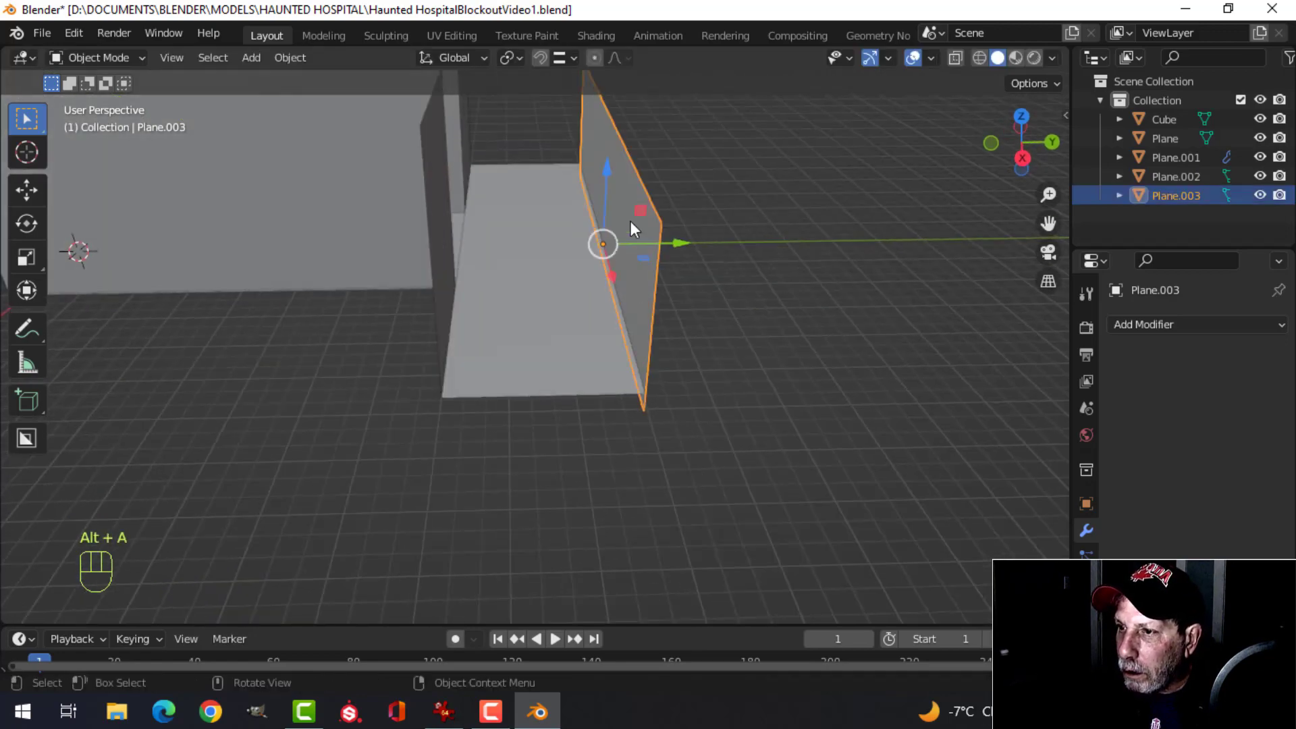
{"action": "left_click_drag", "start_coordinate": [603, 165], "coordinate": [608, 136]}
{"action": "key", "text": "alt+a"}
{"action": "middle_click_drag", "start_coordinate": [603, 322], "coordinate": [606, 355]}
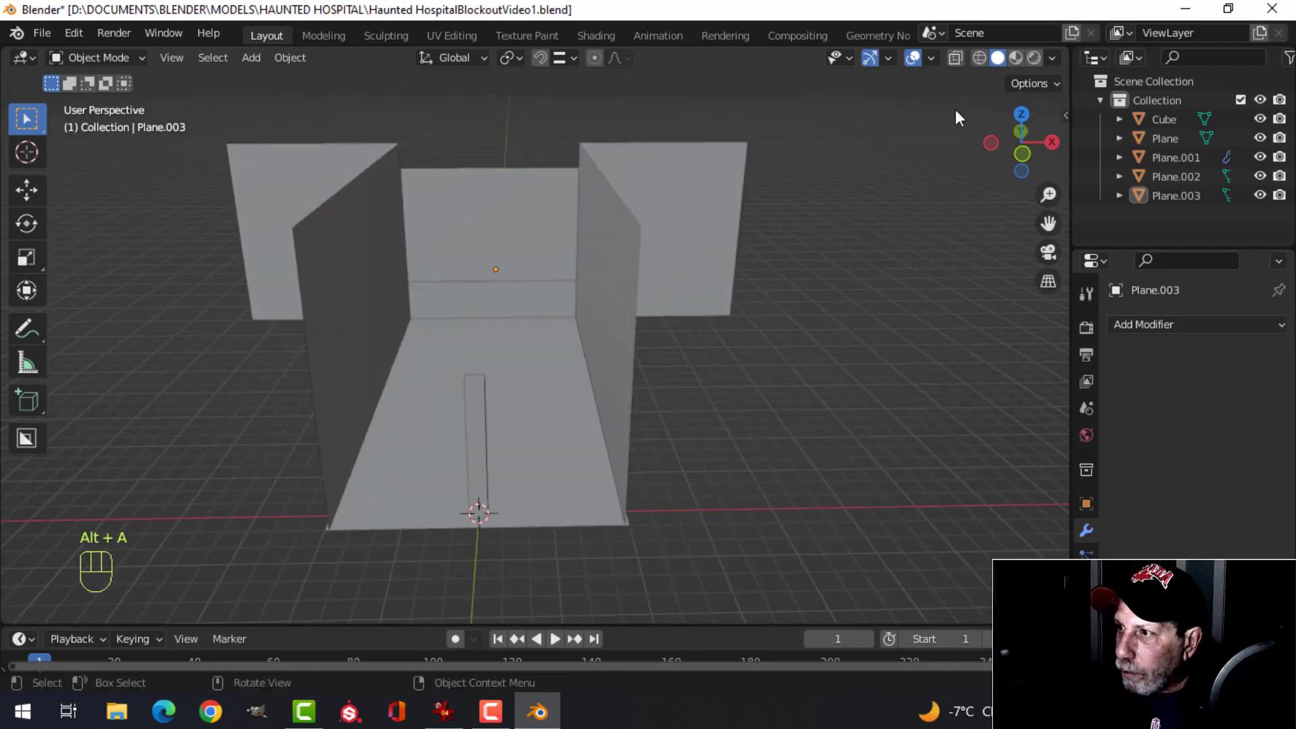
- Enable Cavity and Shadow in the viewport shading options
{"action": "left_click", "coordinate": [1051, 59]}
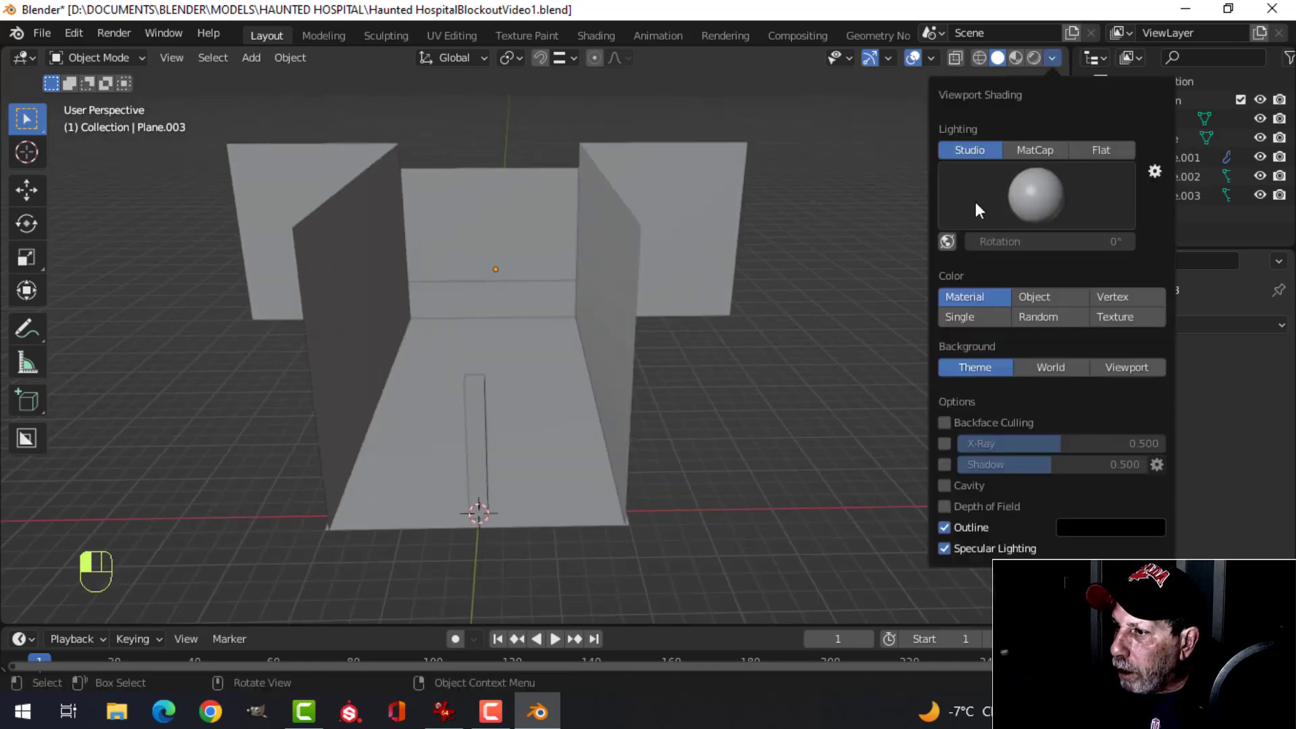
{"action": "left_click", "coordinate": [948, 486]}
{"action": "left_click", "coordinate": [945, 465]}
{"action": "scroll", "coordinate": [743, 440], "scroll_direction": "up", "scroll_amount": 2}
{"action": "scroll", "coordinate": [750, 354], "scroll_direction": "down", "scroll_amount": 1}
- In Edit Mode, select the back wall's three top edges and raise them along Z to the height of the other walls
{"action": "middle_click_drag", "start_coordinate": [712, 407], "coordinate": [408, 306], "text": "shift"}
{"action": "key", "text": "Tab"}
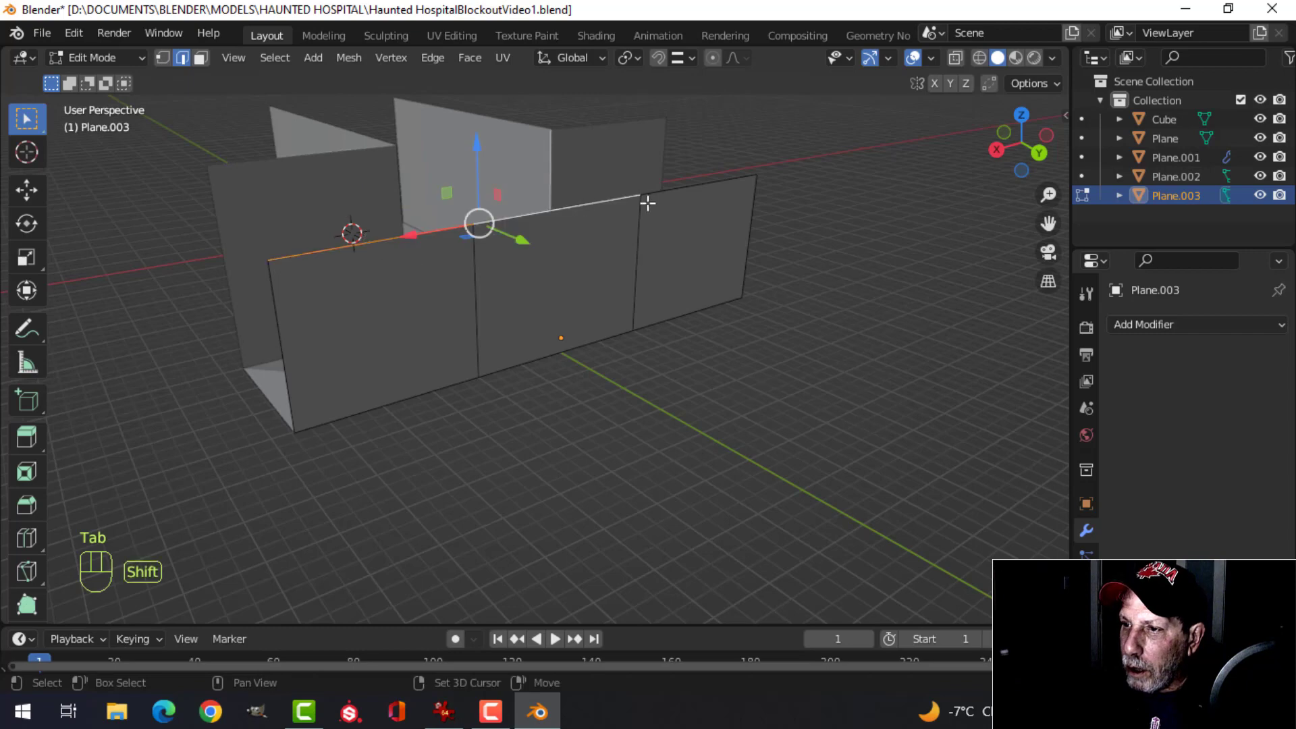
{"action": "mouse_move", "coordinate": [624, 341]}
{"action": "middle_mouse_down", "text": "shift"}
{"action": "mouse_move", "coordinate": [642, 353]}
{"action": "mouse_move", "coordinate": [622, 347]}
{"action": "middle_mouse_up", "text": "shift"}
{"action": "left_click_drag", "start_coordinate": [577, 148], "coordinate": [607, 127]}
{"action": "key", "text": "alt+a"}
{"action": "middle_click_drag", "start_coordinate": [520, 260], "coordinate": [720, 270]}
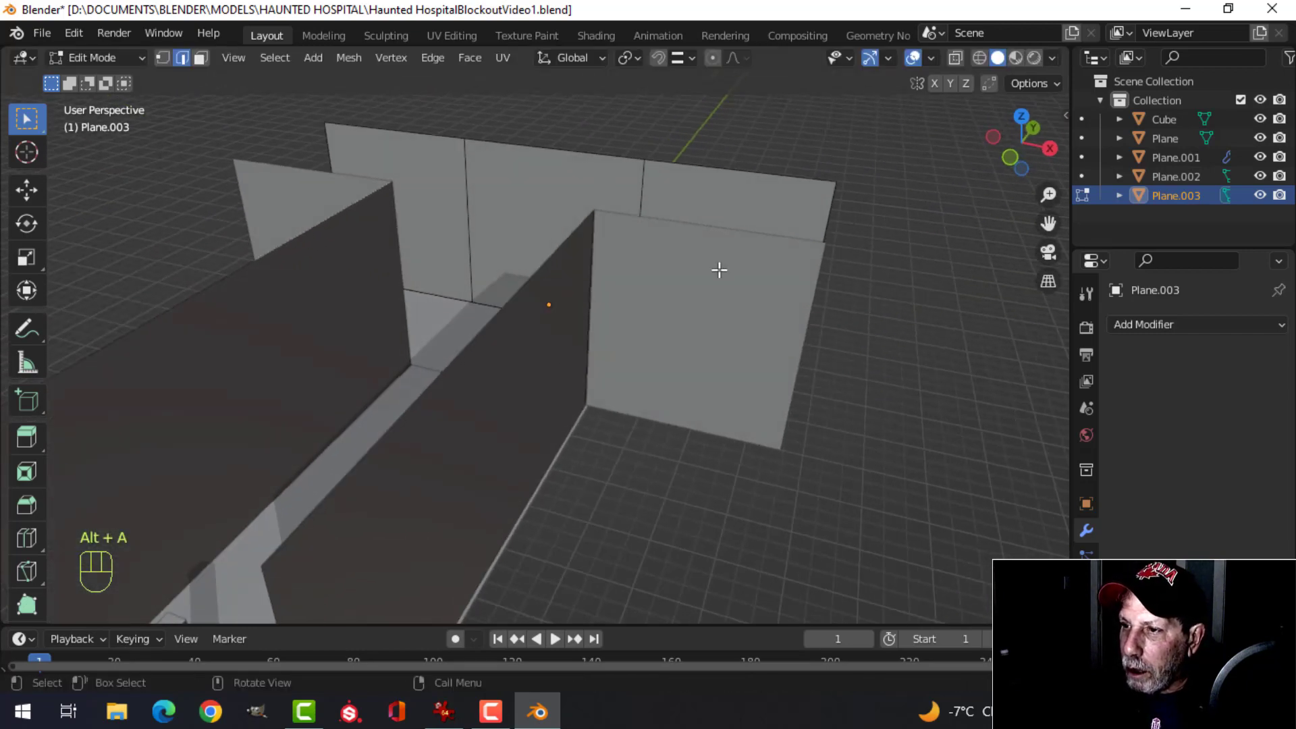
- Save the blend file with the raised back wall
{"action": "scroll", "coordinate": [580, 262], "scroll_direction": "down", "scroll_amount": 4}
{"action": "middle_click_drag", "start_coordinate": [580, 263], "coordinate": [499, 275]}
{"action": "scroll", "coordinate": [622, 312], "scroll_direction": "up", "scroll_amount": 3}
{"action": "key", "text": "ctrl+s"}
{"action": "scroll", "coordinate": [628, 303], "scroll_direction": "down", "scroll_amount": 2}
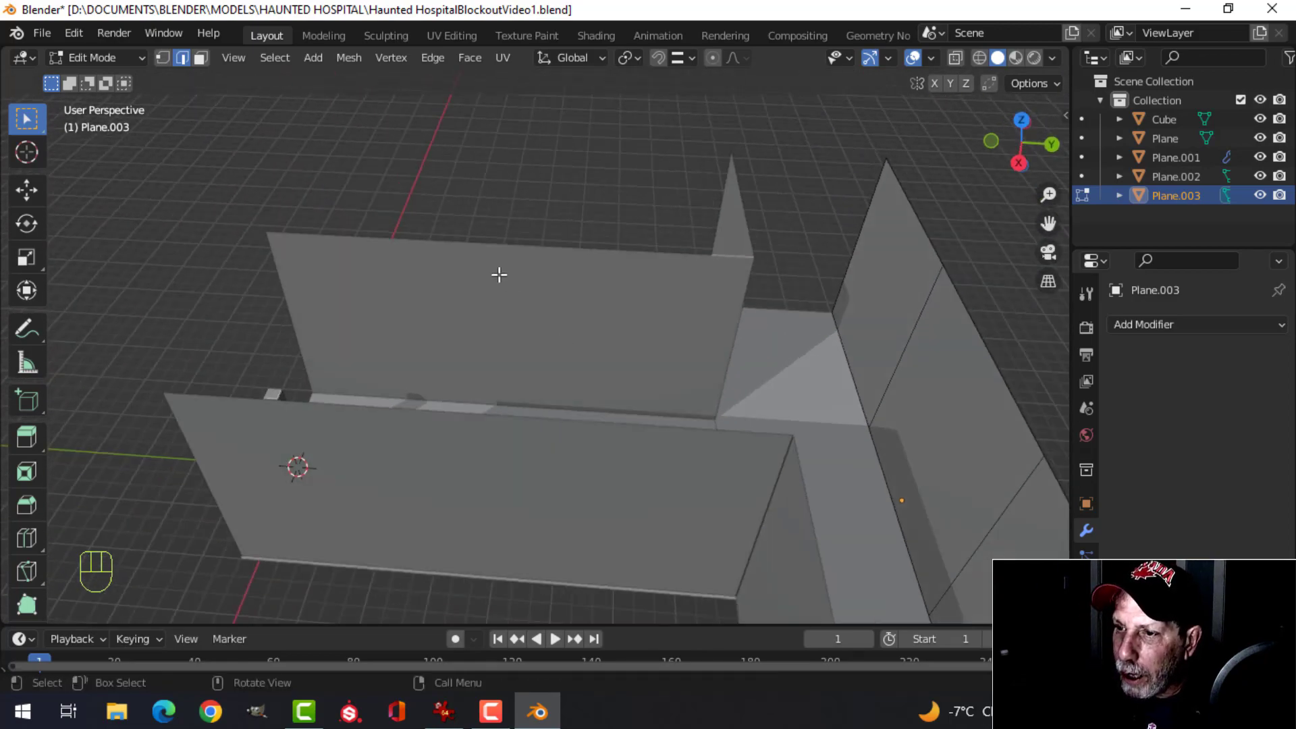
- Hide the corridor side wall's Mirror modifier in the viewport and open the wall in Edit Mode
{"action": "key", "text": "Tab"}
{"action": "left_click", "coordinate": [580, 297]}
{"action": "key", "text": "Tab"}
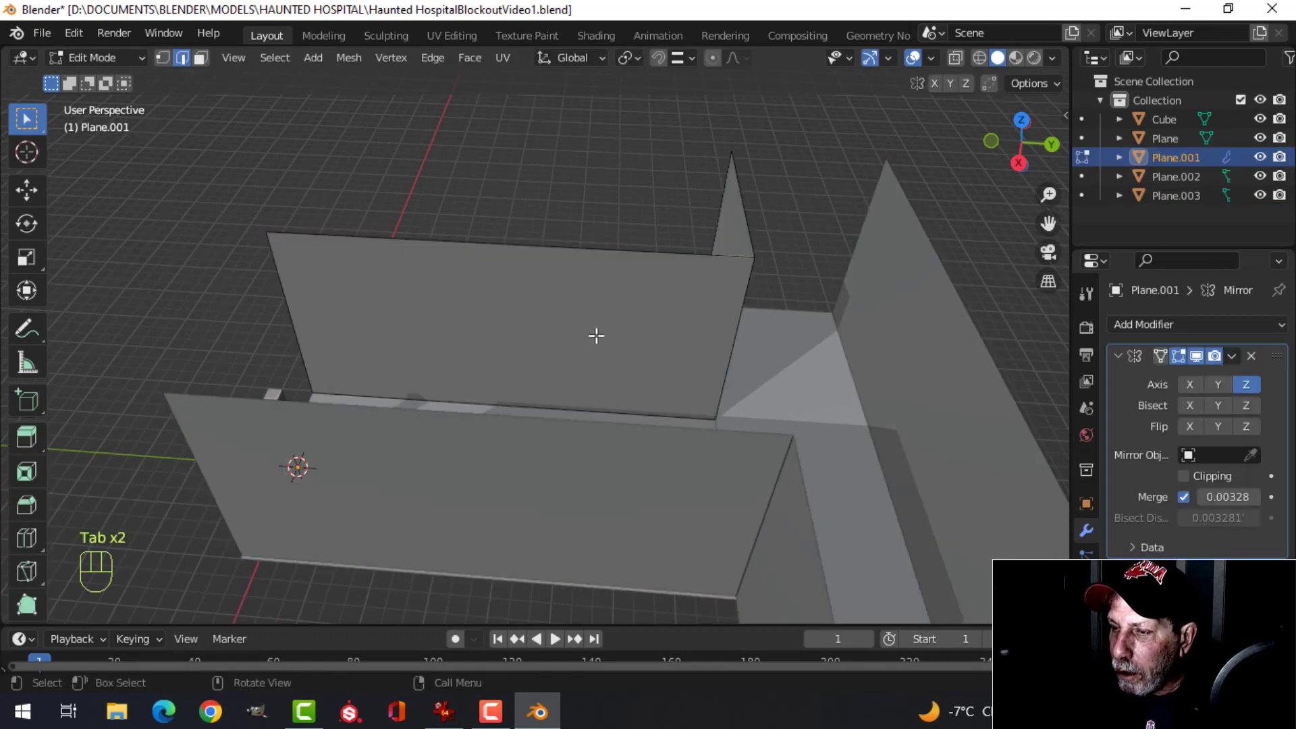
{"action": "key", "text": "Tab"}
{"action": "left_click", "coordinate": [1203, 359]}
{"action": "middle_click_drag", "start_coordinate": [736, 355], "coordinate": [565, 289]}
{"action": "key", "text": "Tab"}
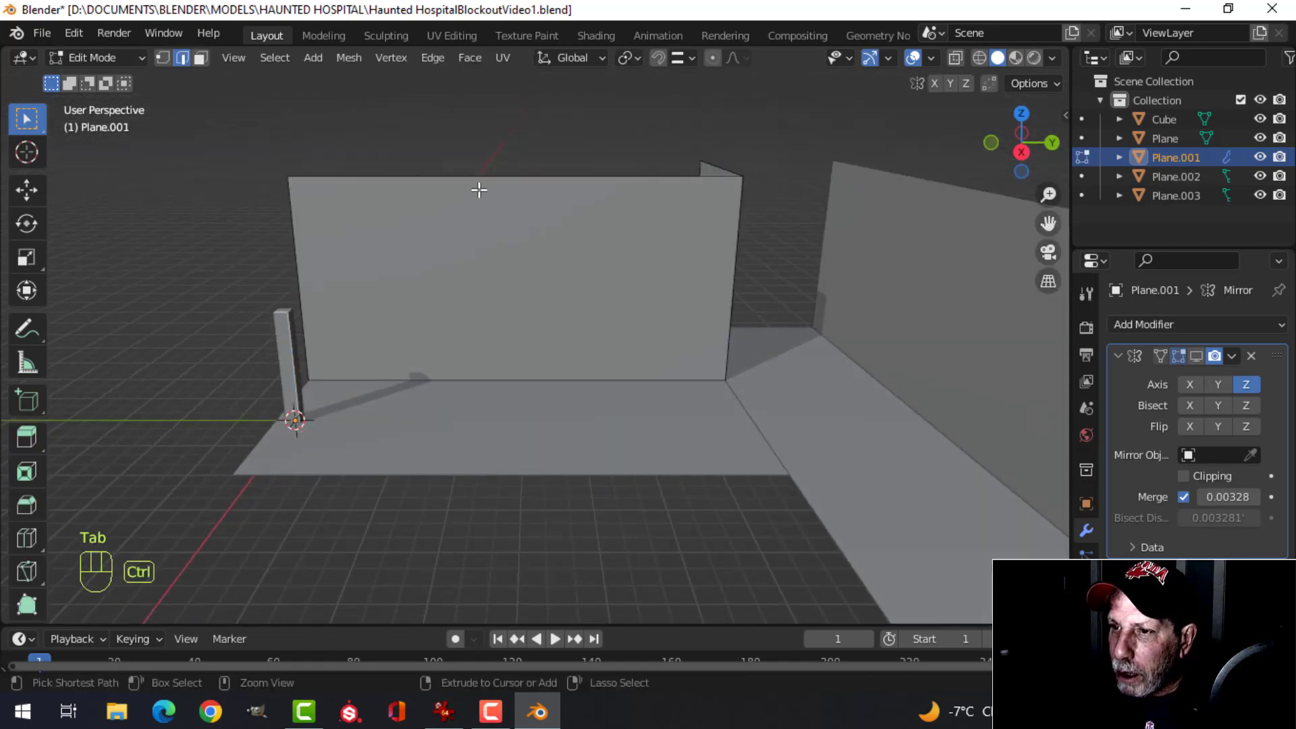
- Add three evenly spaced vertical loop cuts to the corridor wall and scale them apart along Y by about 1.3
{"action": "key", "text": "ctrl+r"}
{"action": "scroll", "coordinate": [479, 190], "scroll_direction": "up", "scroll_amount": 1}
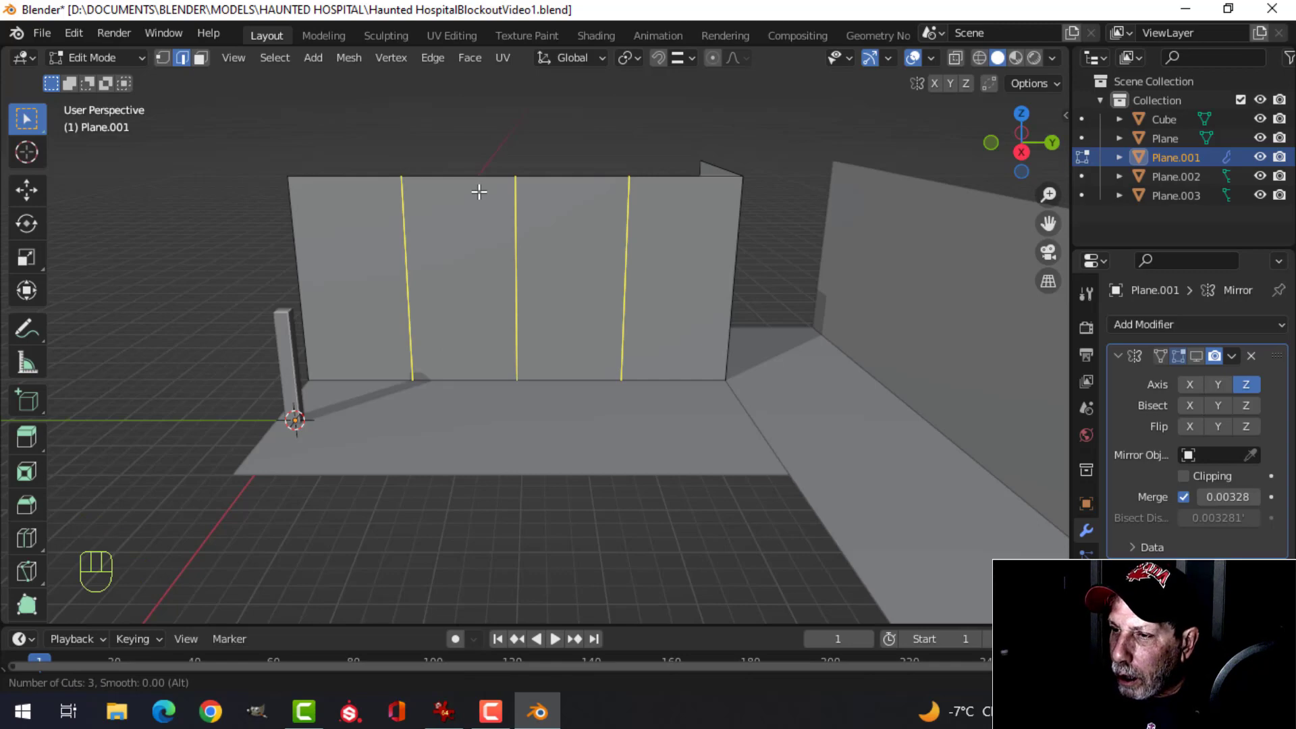
{"action": "left_click", "coordinate": [479, 192]}
{"action": "right_click", "coordinate": [503, 199]}
{"action": "key", "text": "s"}
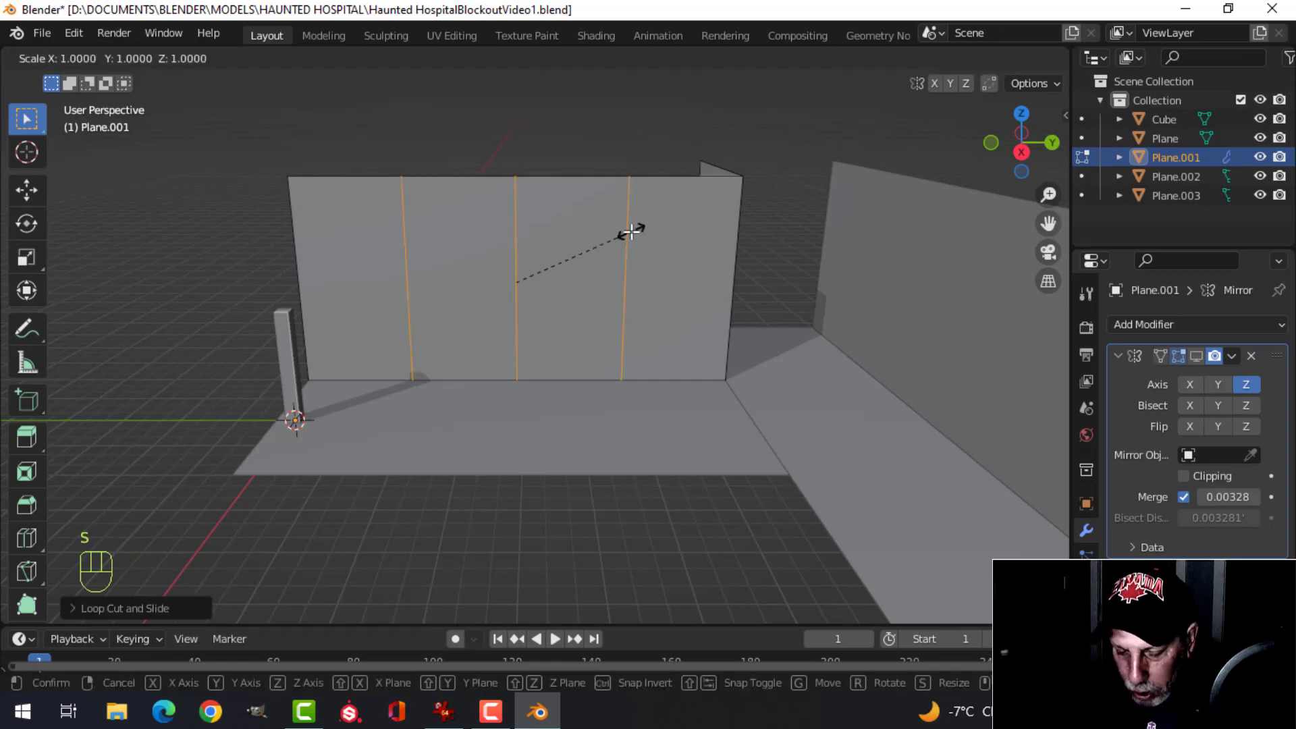
{"action": "key", "text": "y"}
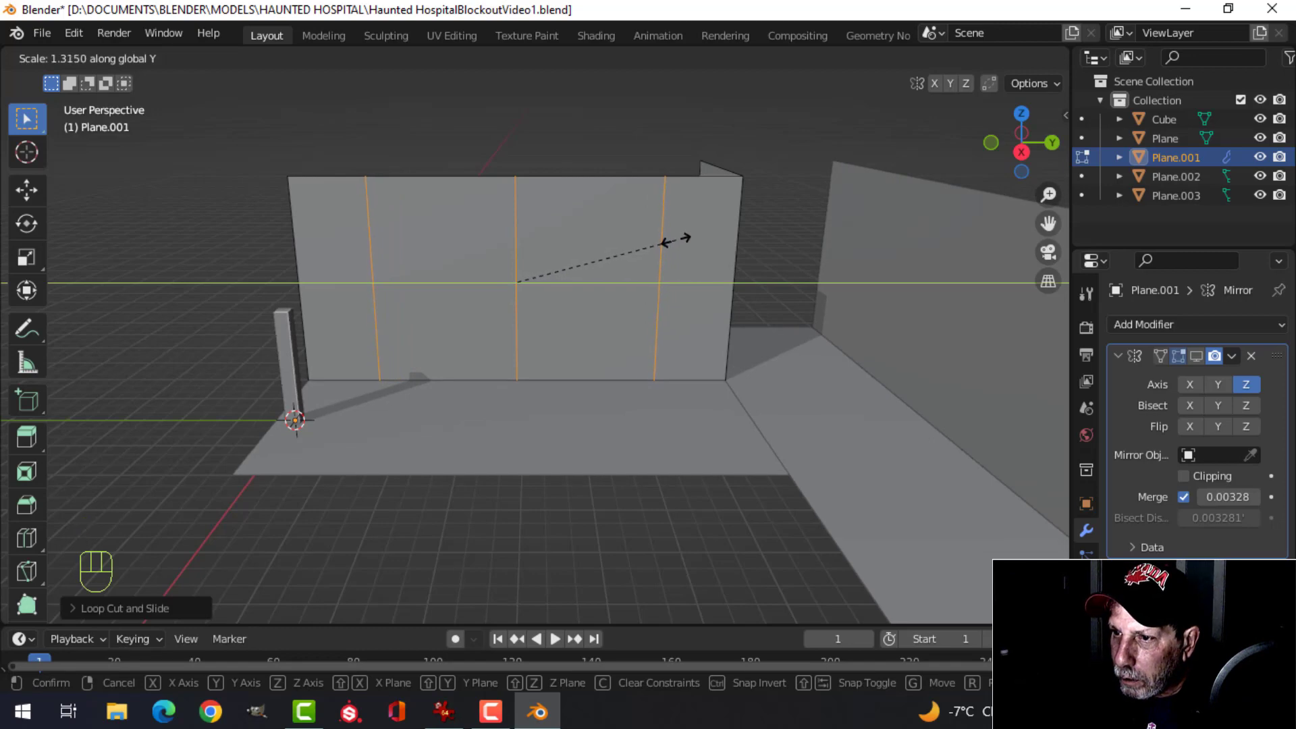
{"action": "left_click", "coordinate": [675, 242]}
- Bevel the three vertical cuts into window strips with a width of about 1.77 ft and spread them slightly along Y
{"action": "key", "text": "ctrl+b"}
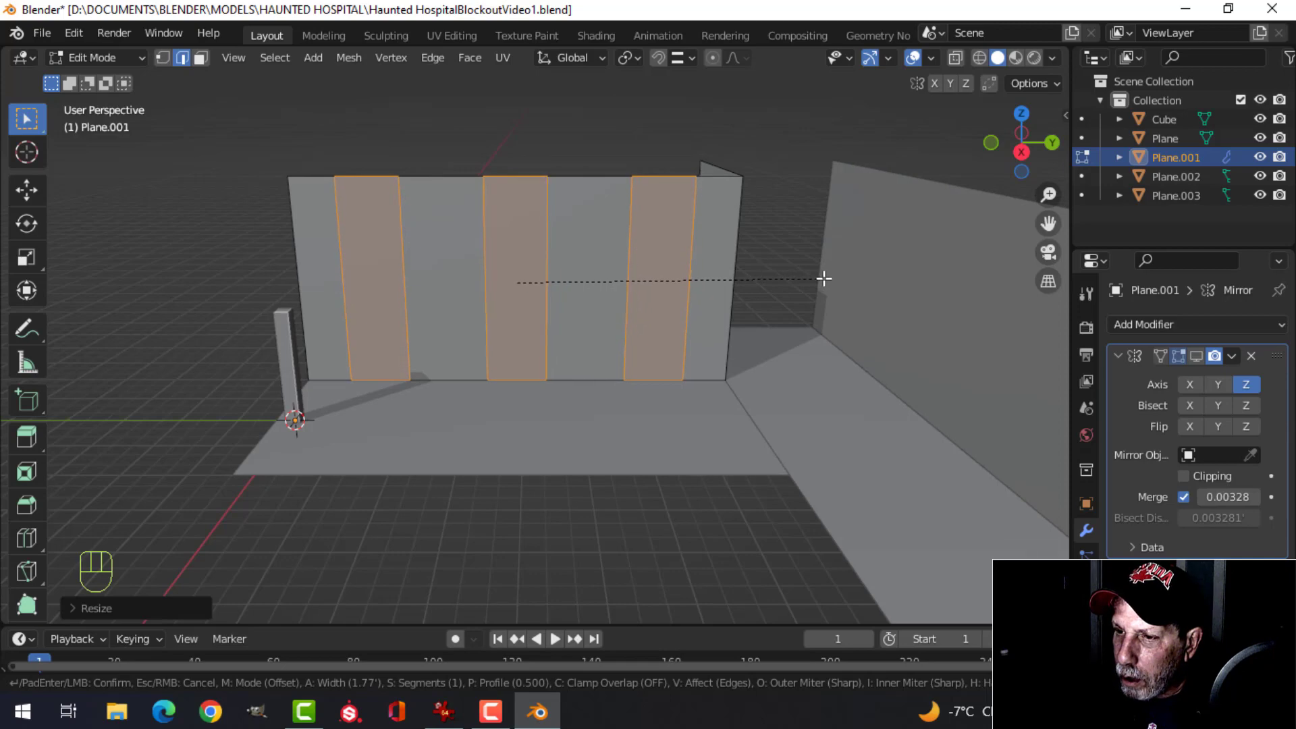
{"action": "left_click", "coordinate": [823, 278]}
{"action": "middle_click_drag", "start_coordinate": [823, 278], "coordinate": [538, 293]}
{"action": "key", "text": "s"}
{"action": "key", "text": "y"}
{"action": "left_click", "coordinate": [697, 282]}
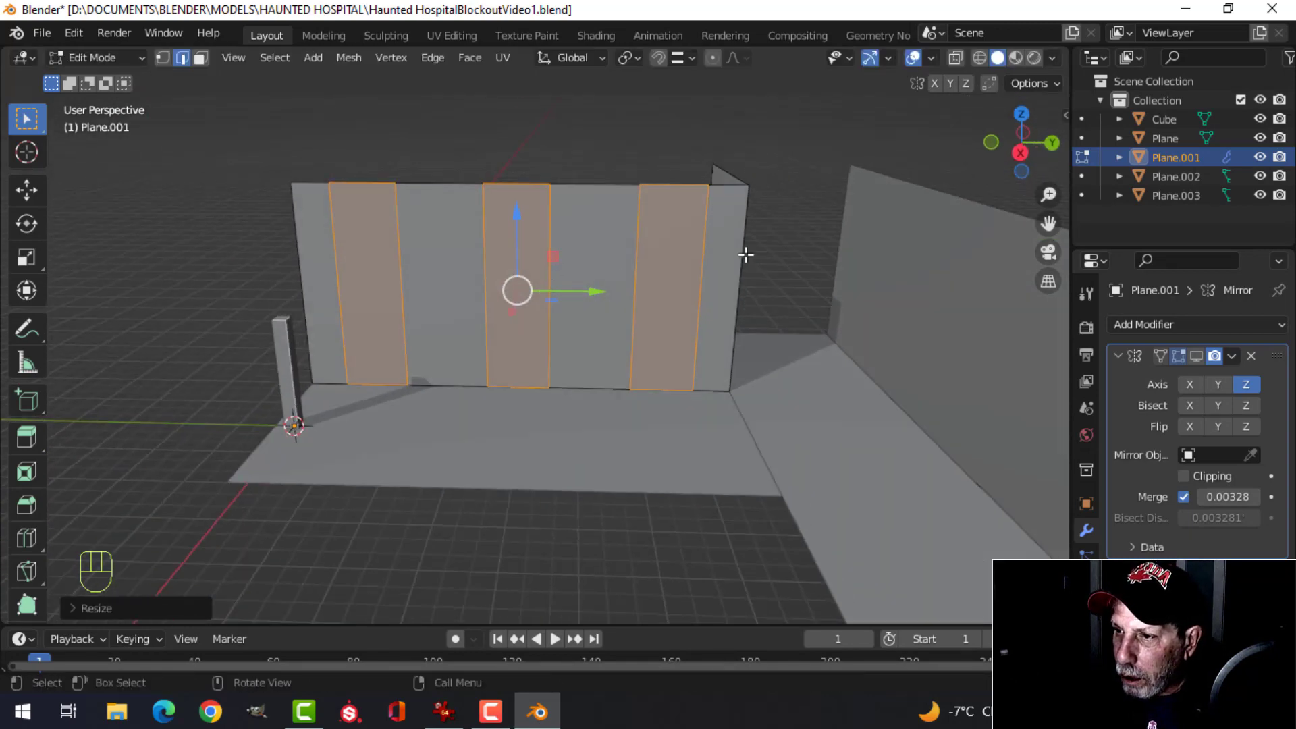
- Add two horizontal loop cuts across the corridor wall, one near its top and one near its bottom, marking window head and sill
{"action": "key", "text": "ctrl+r"}
{"action": "left_click", "coordinate": [730, 206]}
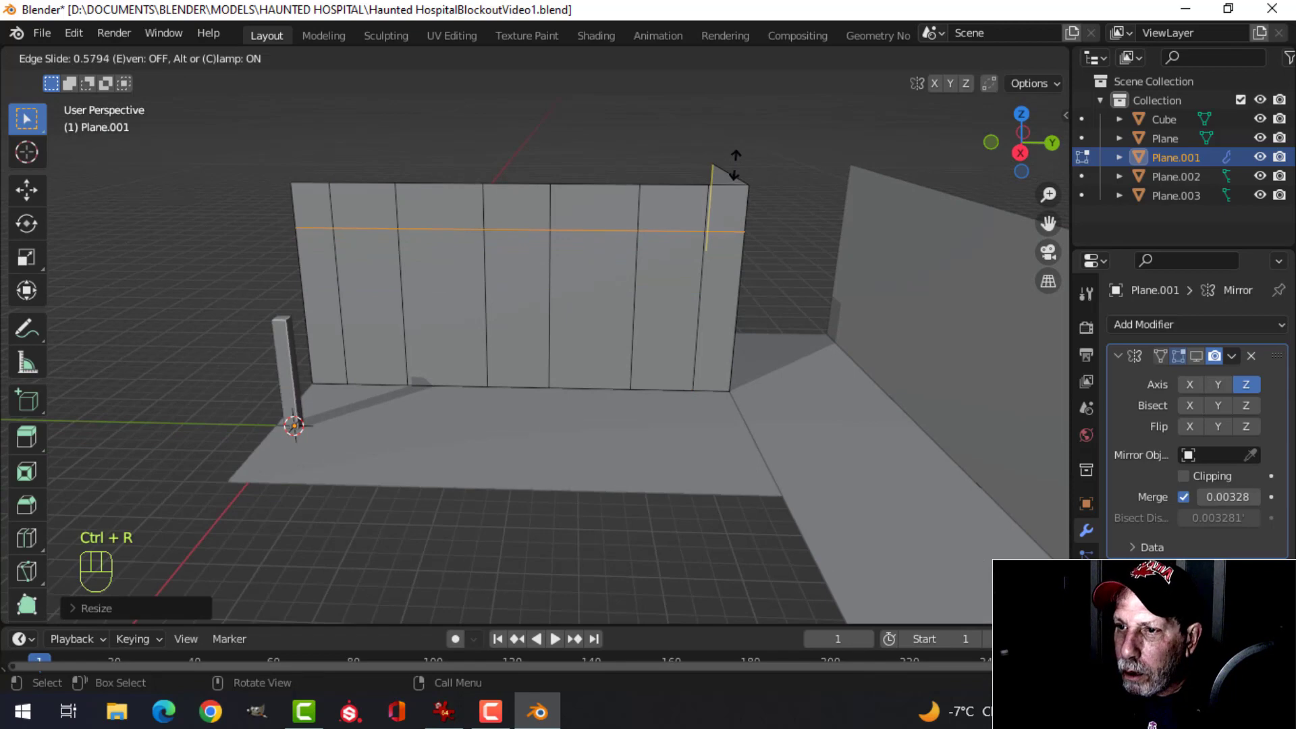
{"action": "left_click", "coordinate": [735, 160]}
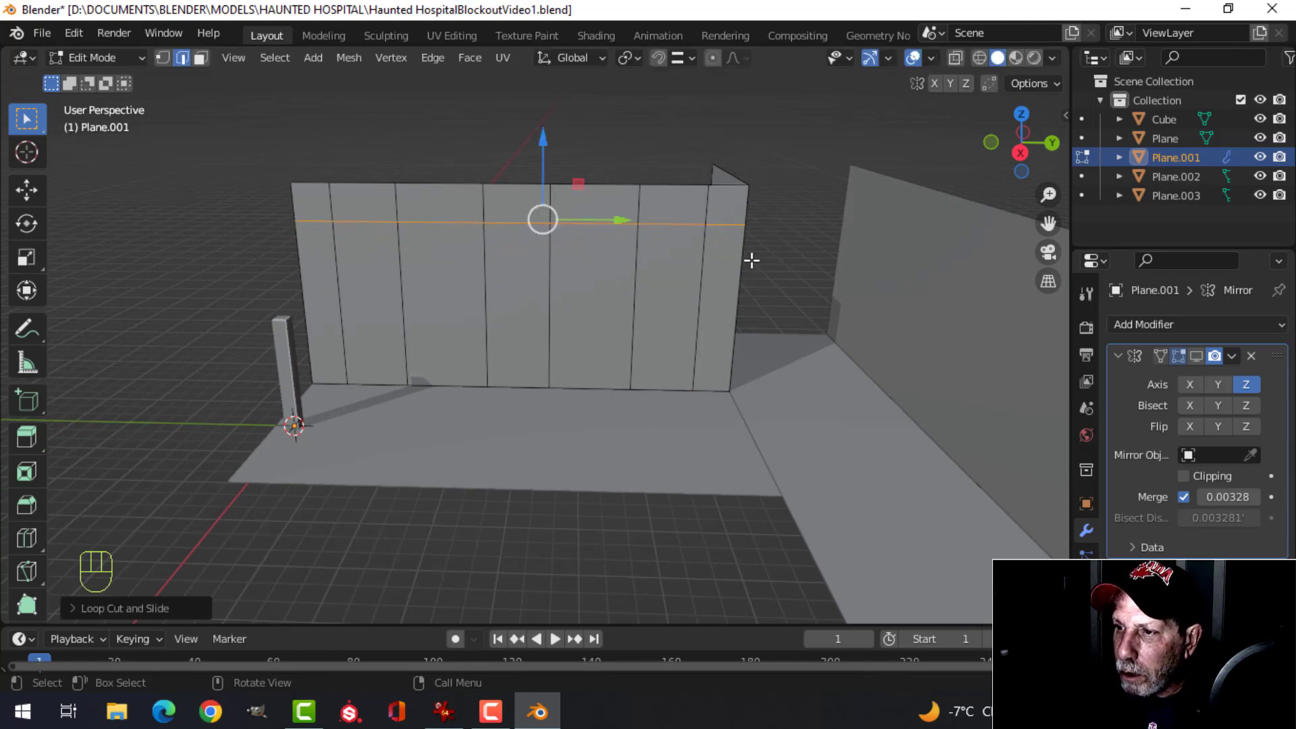
{"action": "middle_click_drag", "start_coordinate": [749, 260], "coordinate": [726, 226], "text": "shift"}
{"action": "key", "text": "ctrl+r"}
{"action": "left_click", "coordinate": [704, 251]}
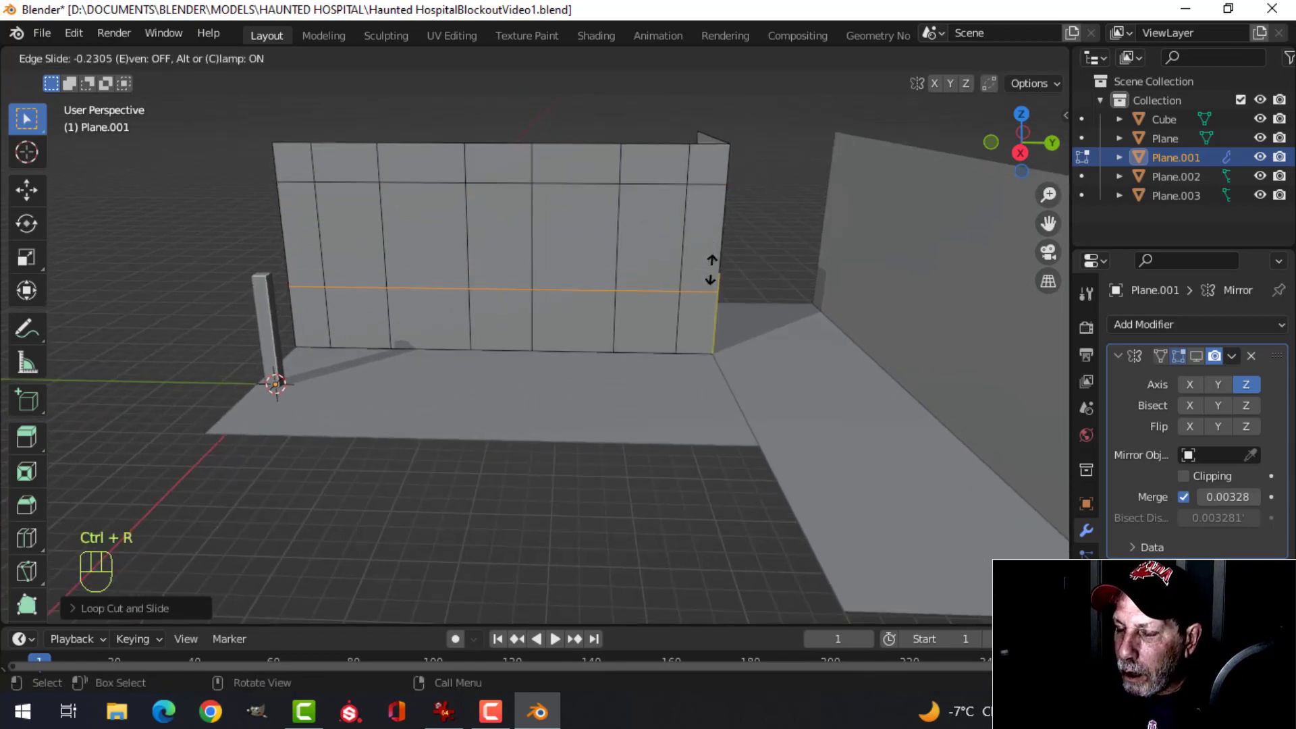
{"action": "left_click", "coordinate": [718, 275]}
{"action": "middle_click_drag", "start_coordinate": [570, 317], "coordinate": [509, 341]}
{"action": "key", "text": "alt+a"}
- Raise the upper horizontal edge loop of the corridor wall slightly along Z
{"action": "middle_click_drag", "start_coordinate": [529, 252], "coordinate": [558, 208]}
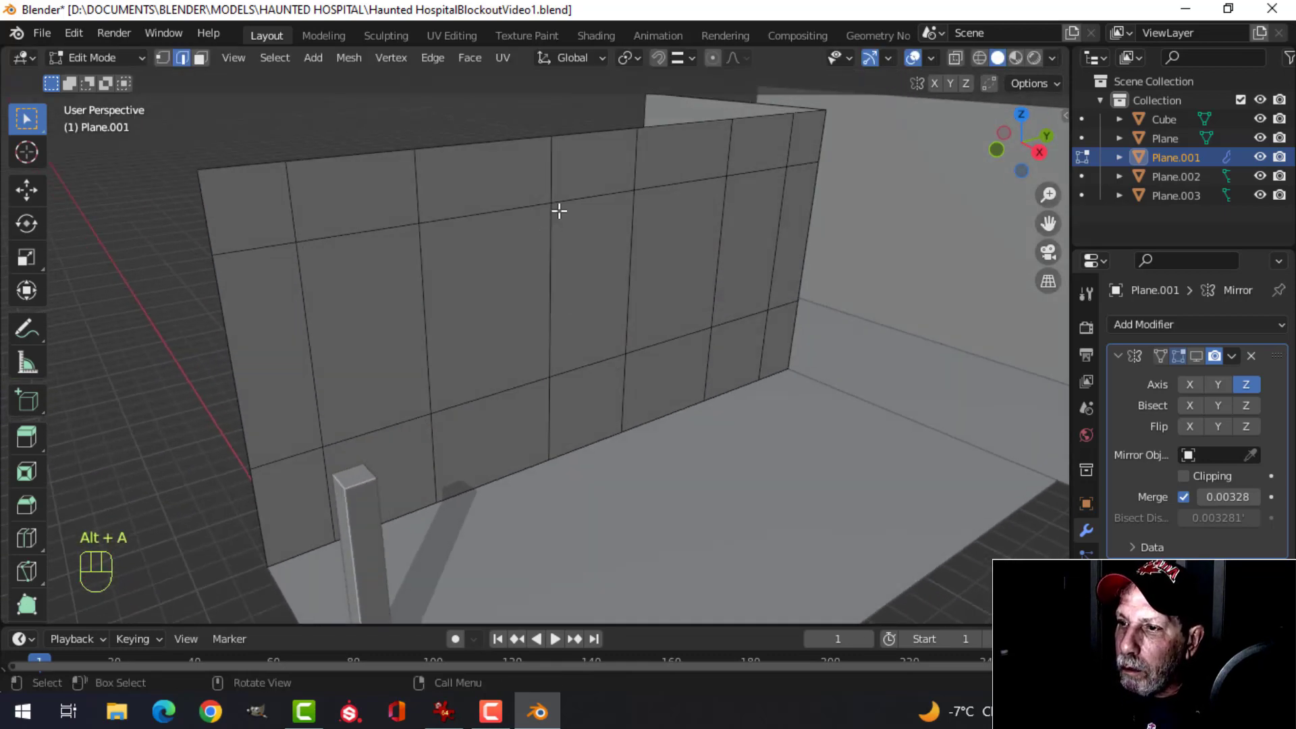
{"action": "left_click", "coordinate": [601, 185], "text": "alt"}
{"action": "left_click_drag", "start_coordinate": [607, 131], "coordinate": [608, 130]}
{"action": "key", "text": "alt+a"}
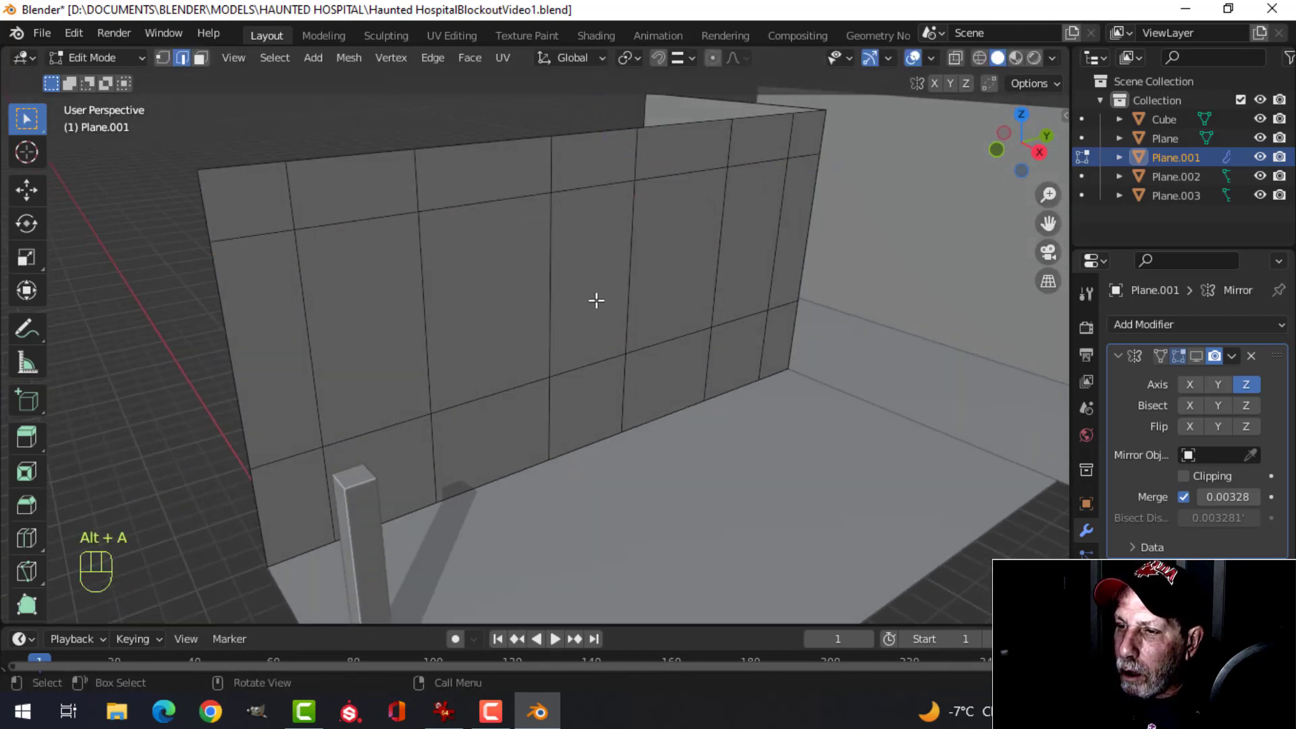
- Divide the window strip nearest the reference box with three evenly spaced vertical loop cuts
{"action": "middle_click_drag", "start_coordinate": [596, 297], "coordinate": [428, 364]}
{"action": "key", "text": "ctrl+r"}
{"action": "scroll", "coordinate": [423, 368], "scroll_direction": "up", "scroll_amount": 2}
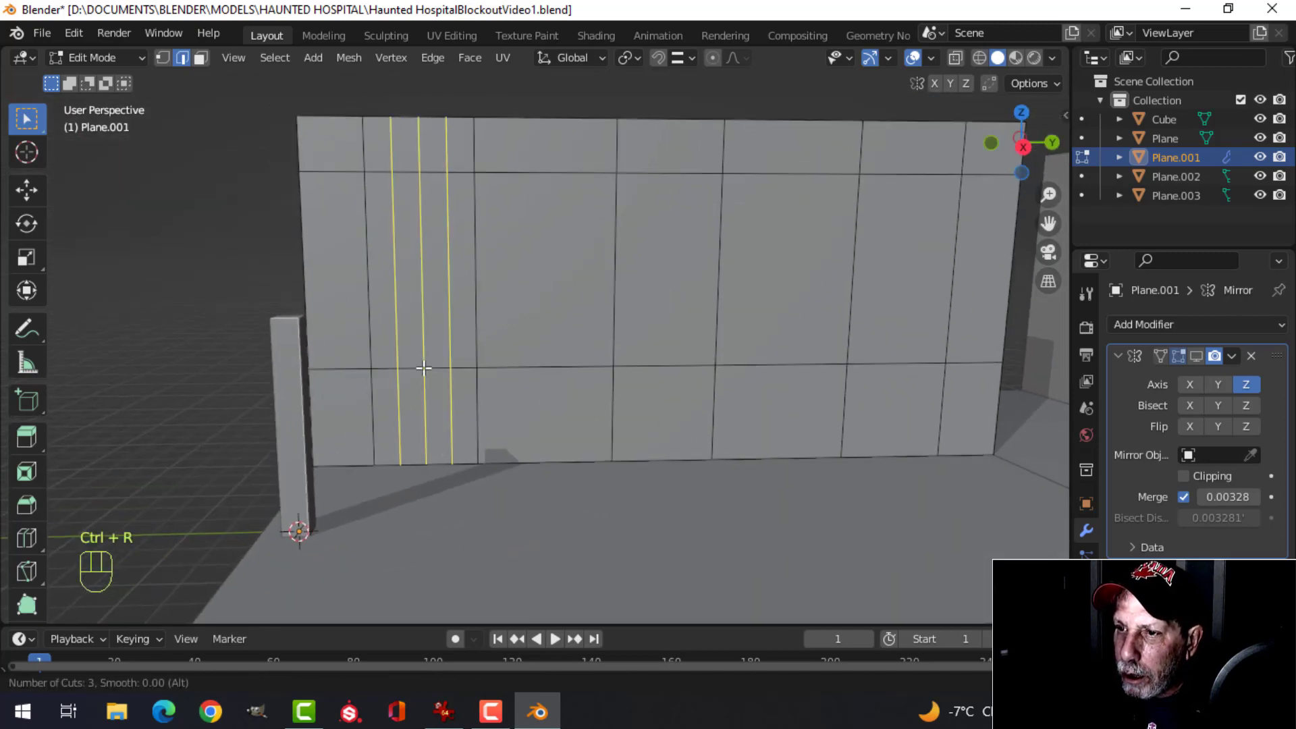
{"action": "left_click", "coordinate": [423, 367]}
{"action": "right_click", "coordinate": [423, 368]}
- Shape an arched window head by raising the strip's middle vertex along Z and its two neighbouring vertices slightly less
{"action": "middle_click_drag", "start_coordinate": [452, 287], "coordinate": [494, 289], "text": "shift"}
{"action": "scroll", "coordinate": [492, 385], "scroll_direction": "up", "scroll_amount": 3}
{"action": "key", "text": "alt+a"}
{"action": "key", "text": "1"}
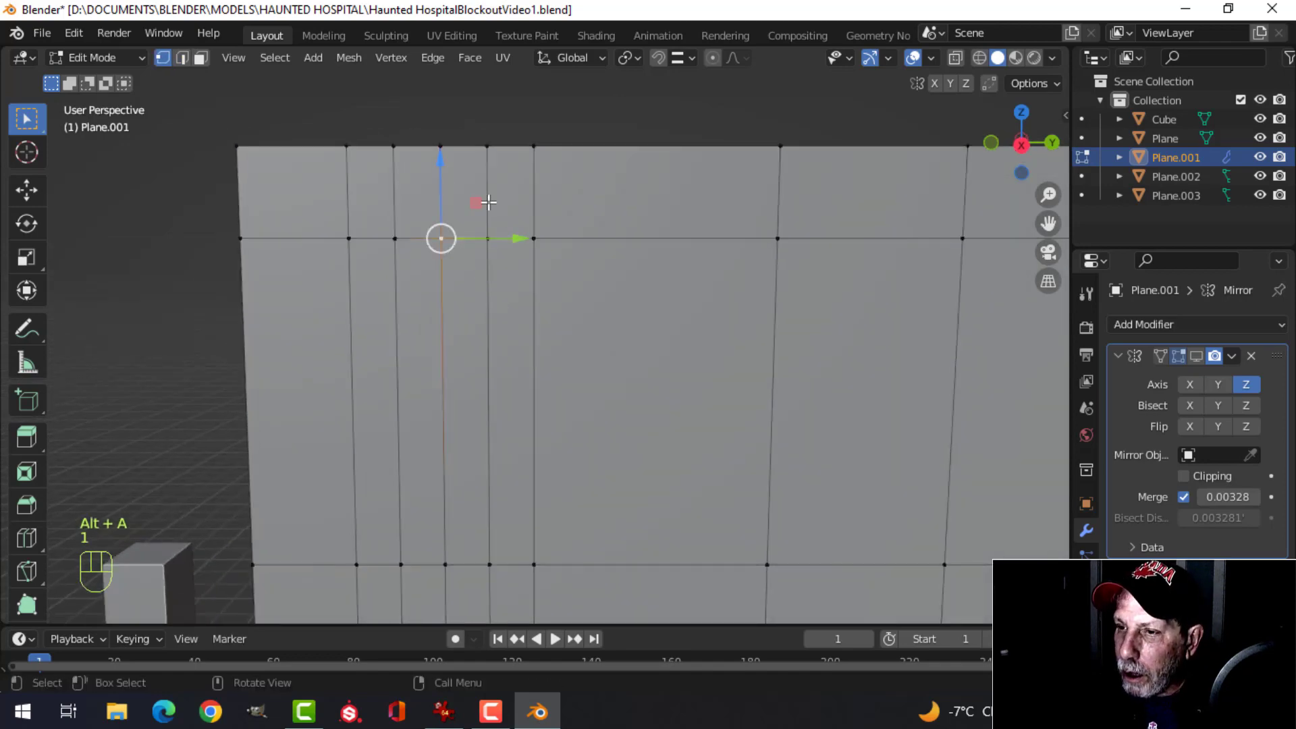
{"action": "left_click_drag", "start_coordinate": [442, 167], "coordinate": [452, 136]}
{"action": "key", "text": "alt+a"}
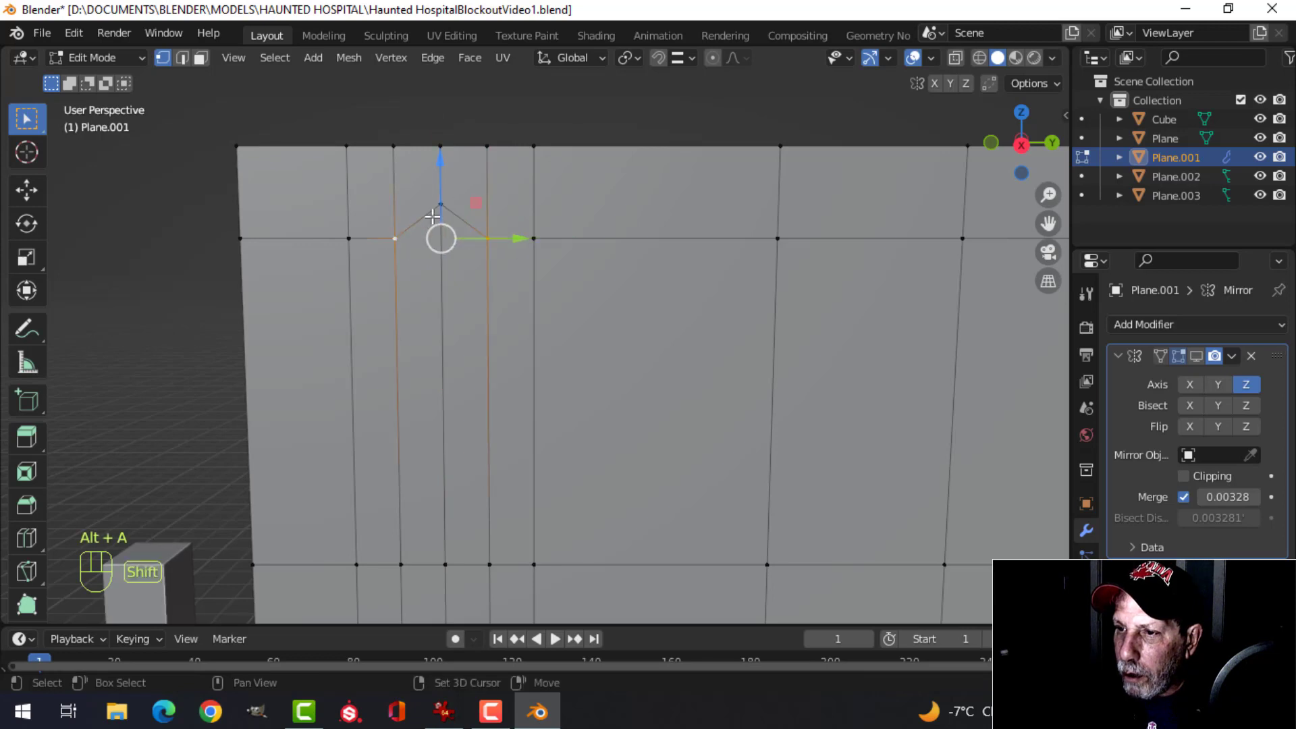
{"action": "left_click_drag", "start_coordinate": [449, 183], "coordinate": [456, 146]}
{"action": "key", "text": "alt+a"}
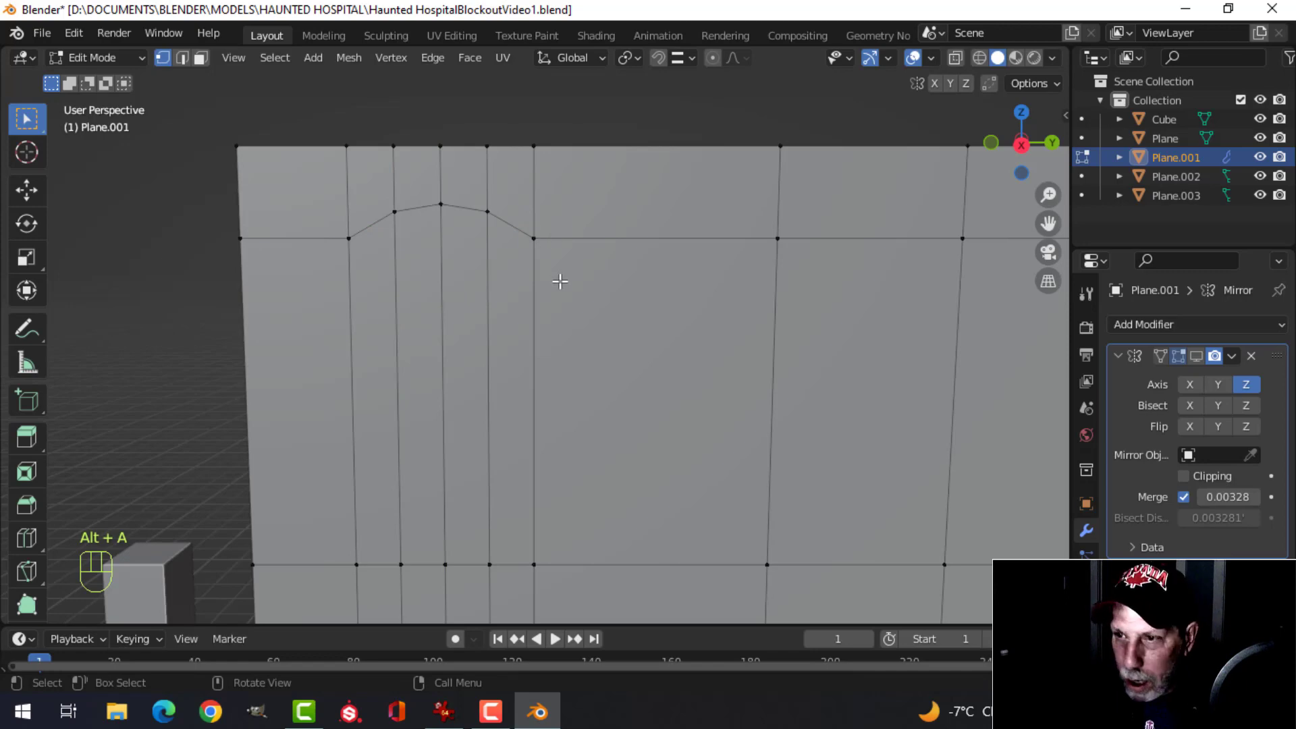
- Lower the upper horizontal edge loop along Z, leaving out the three arch vertices, to make the arch taller
{"action": "middle_click_drag", "start_coordinate": [560, 282], "coordinate": [537, 301]}
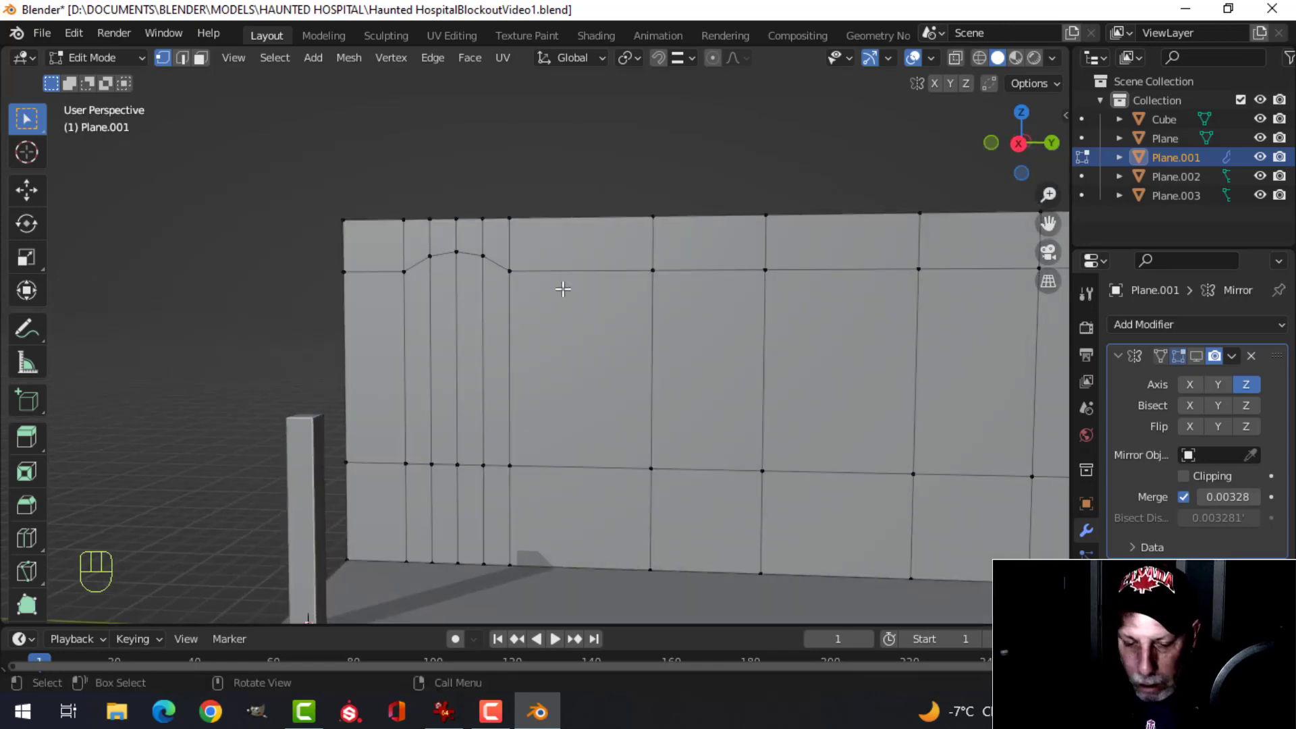
{"action": "key", "text": "2"}
{"action": "left_click", "coordinate": [530, 298], "text": "alt+shift"}
{"action": "scroll", "coordinate": [526, 307], "scroll_direction": "up", "scroll_amount": 3}
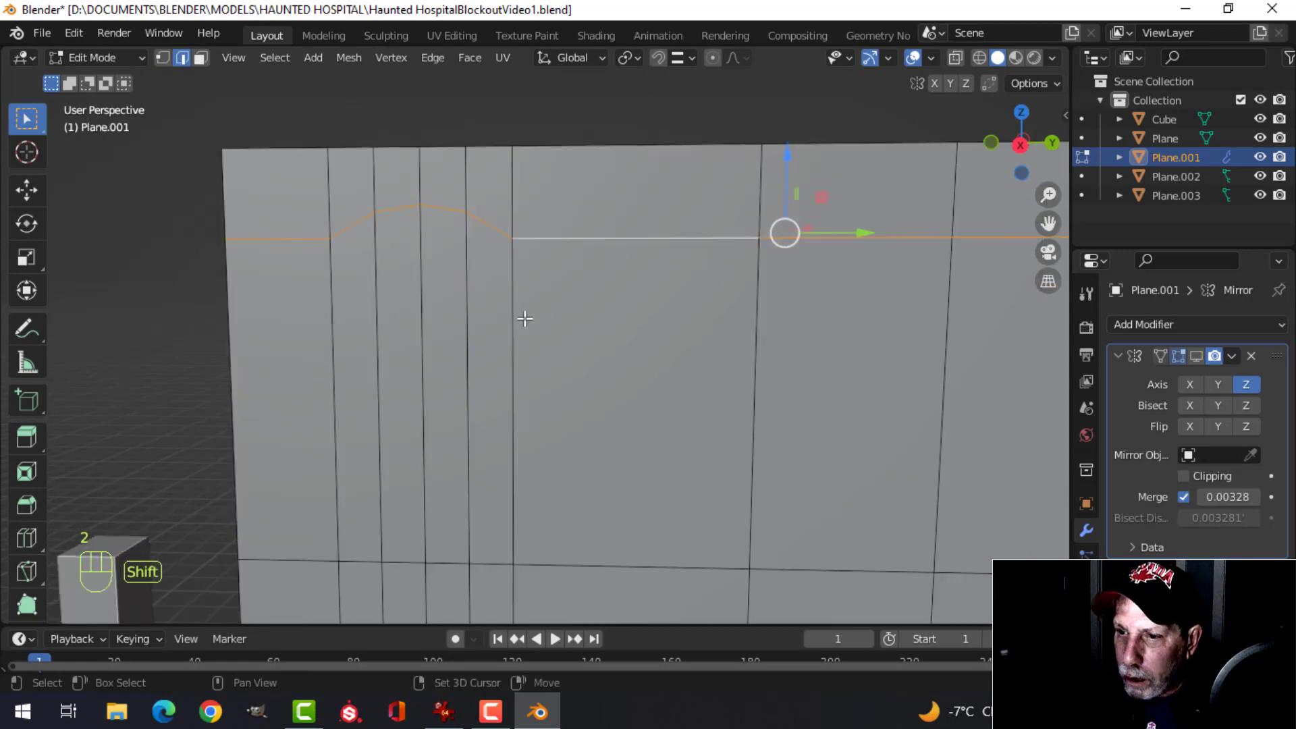
{"action": "middle_click_drag", "start_coordinate": [524, 318], "coordinate": [536, 332], "text": "shift"}
{"action": "key", "text": "1"}
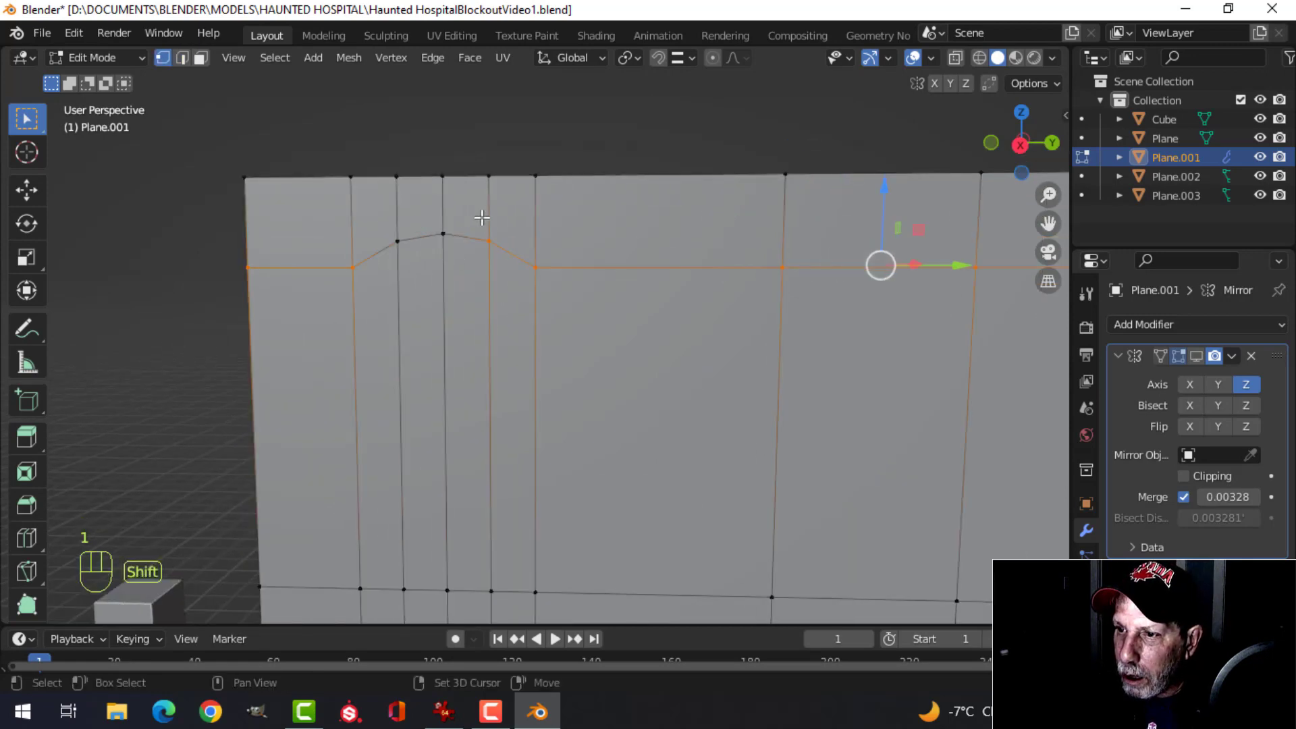
{"action": "left_click_drag", "start_coordinate": [917, 195], "coordinate": [935, 216]}
{"action": "scroll", "coordinate": [513, 351], "scroll_direction": "down", "scroll_amount": 4}
{"action": "key", "text": "Tab"}
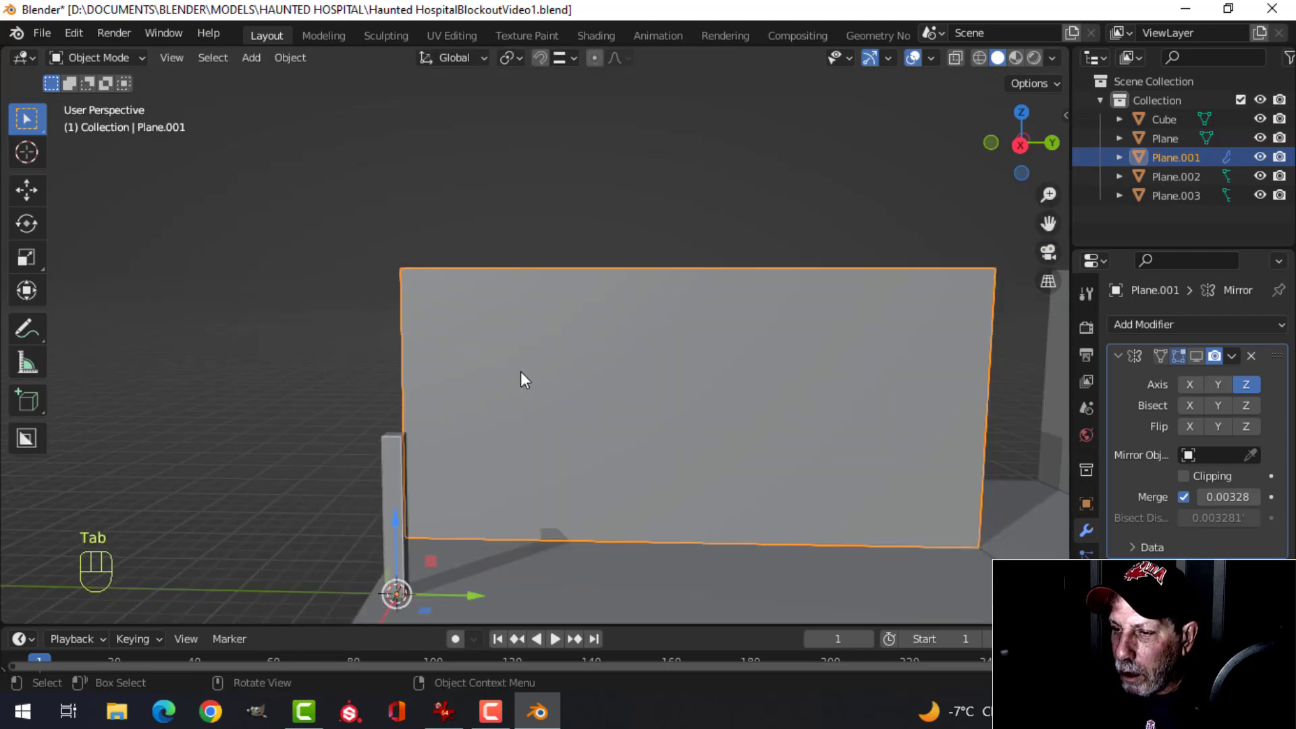
- Circle-select the four faces inside the arched outline and delete them to cut the window opening
{"action": "key", "text": "Tab"}
{"action": "key", "text": "alt+a"}
{"action": "middle_click_drag", "start_coordinate": [578, 396], "coordinate": [608, 351]}
{"action": "scroll", "coordinate": [556, 361], "scroll_direction": "down", "scroll_amount": 1}
{"action": "scroll", "coordinate": [584, 387], "scroll_direction": "up", "scroll_amount": 2}
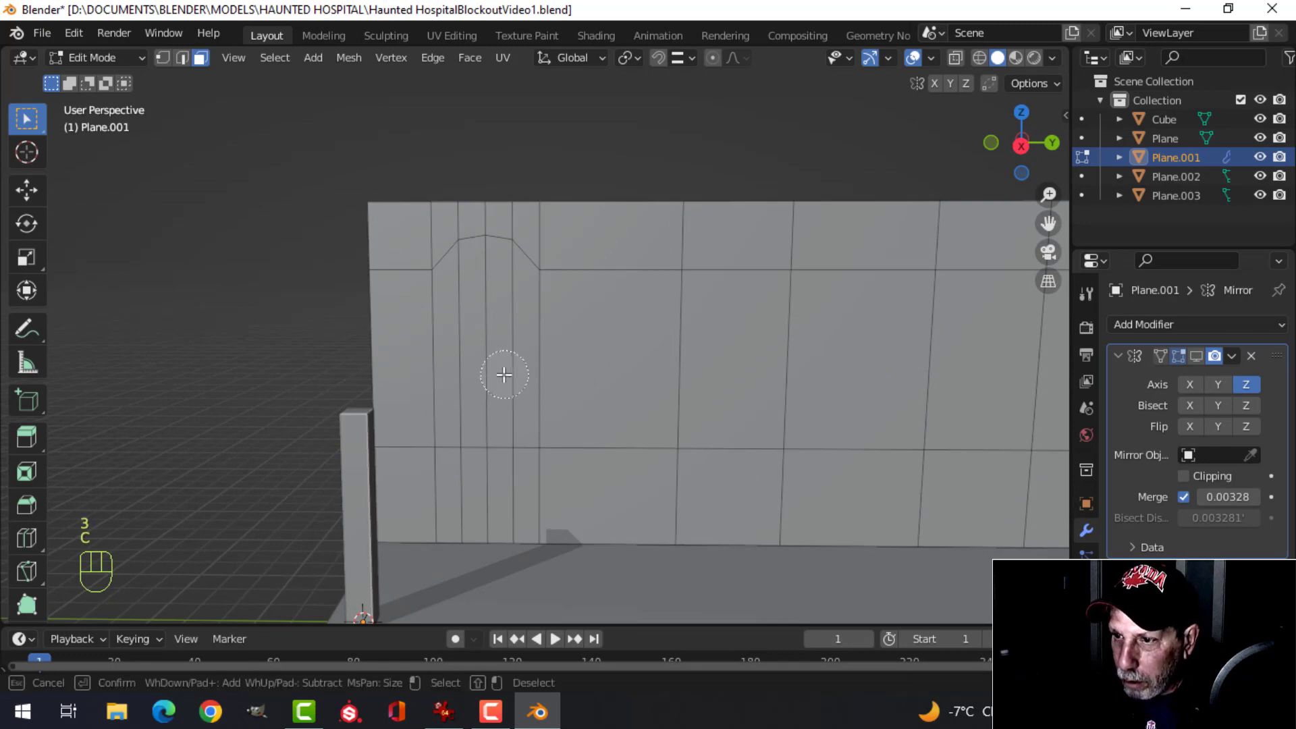
{"action": "left_click_drag", "start_coordinate": [504, 375], "coordinate": [478, 318]}
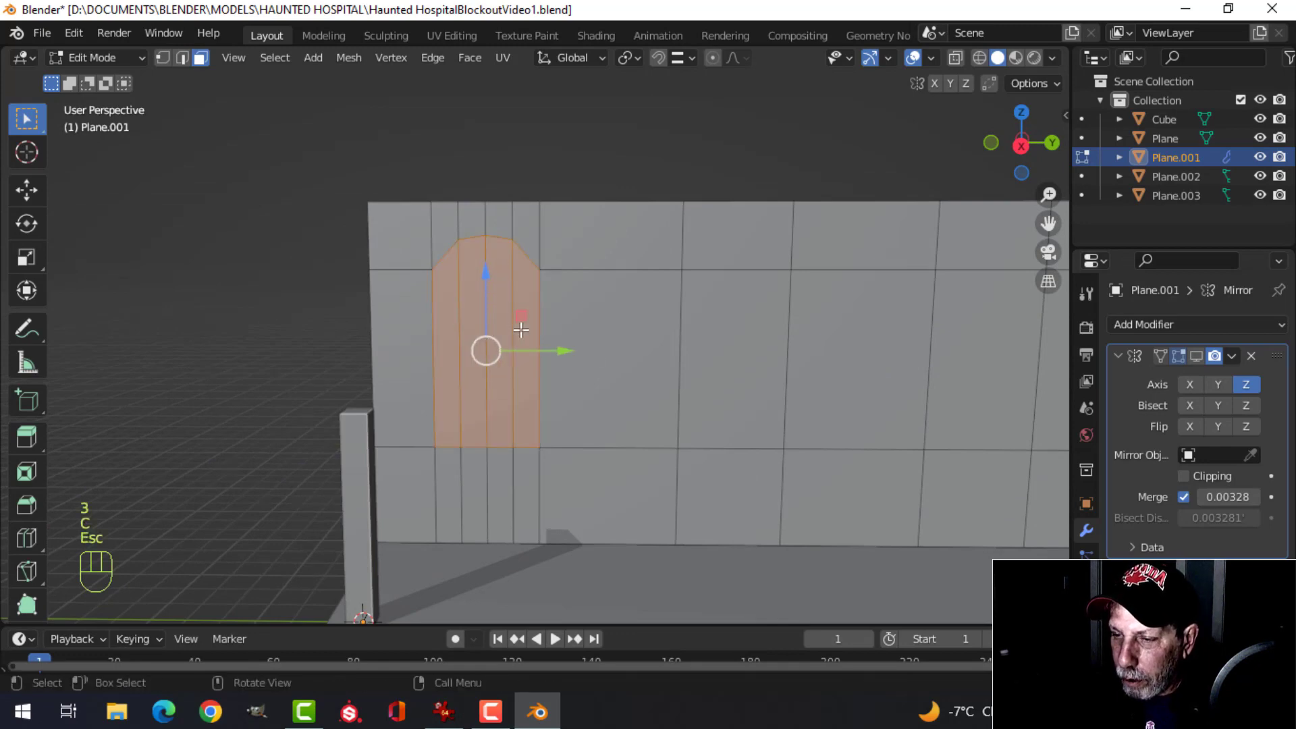
{"action": "key", "text": "x"}
{"action": "left_click", "coordinate": [492, 371]}
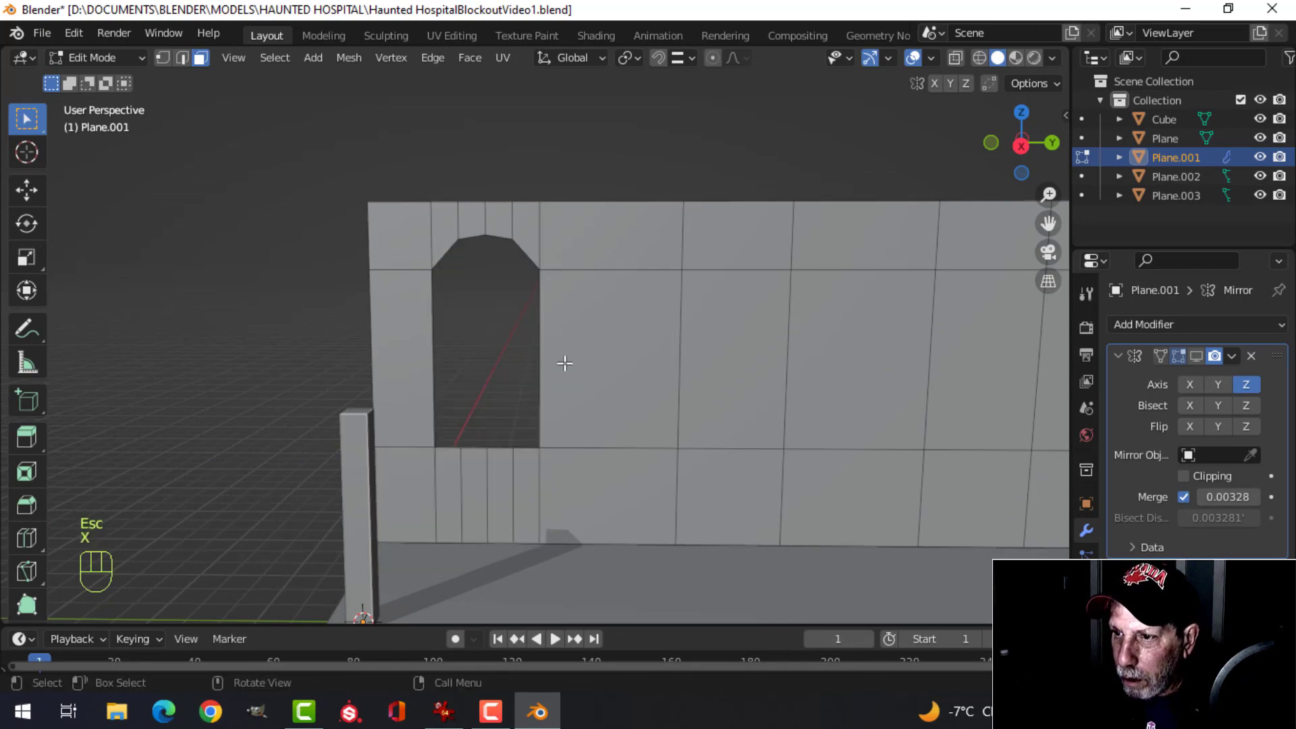
- Delete the full-height faces of the other two window strips in the corridor wall
{"action": "key", "text": "Tab"}
{"action": "middle_click_drag", "start_coordinate": [555, 374], "coordinate": [536, 342]}
{"action": "key", "text": "Tab"}
{"action": "scroll", "coordinate": [540, 342], "scroll_direction": "down", "scroll_amount": 2}
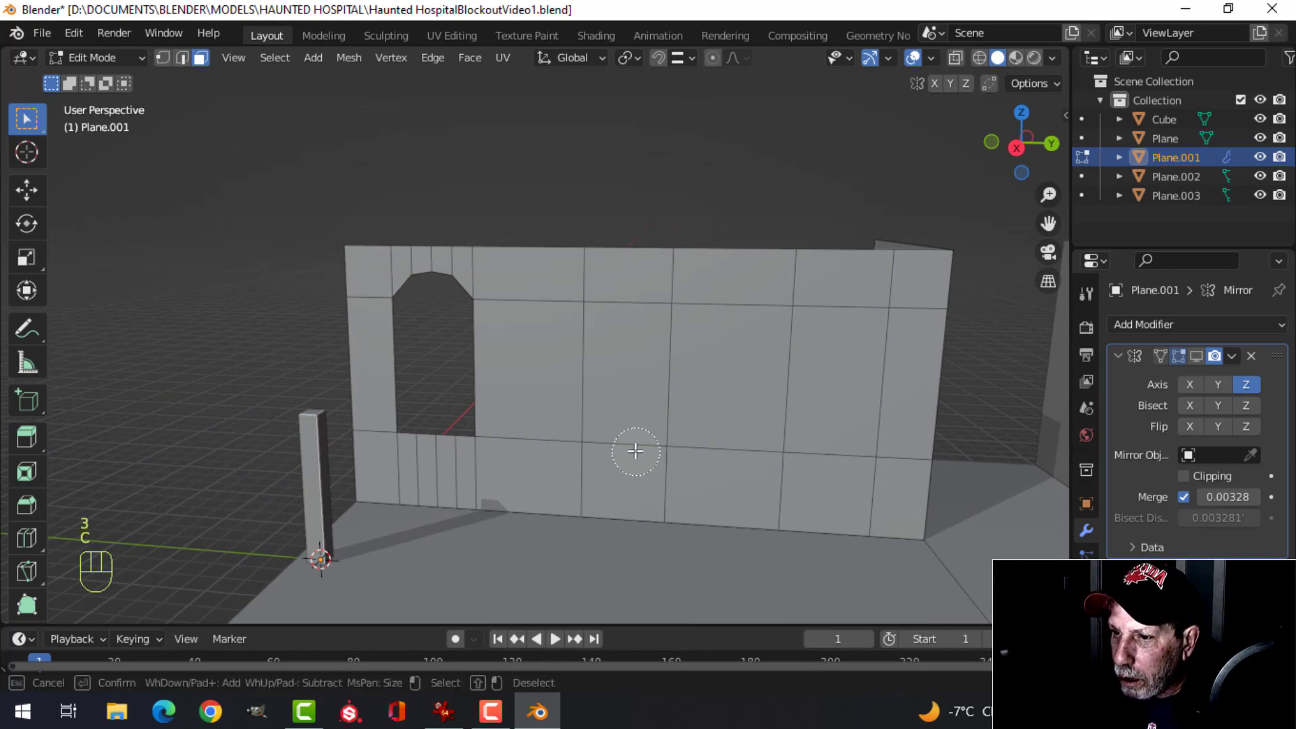
{"action": "left_click_drag", "start_coordinate": [615, 457], "coordinate": [636, 302]}
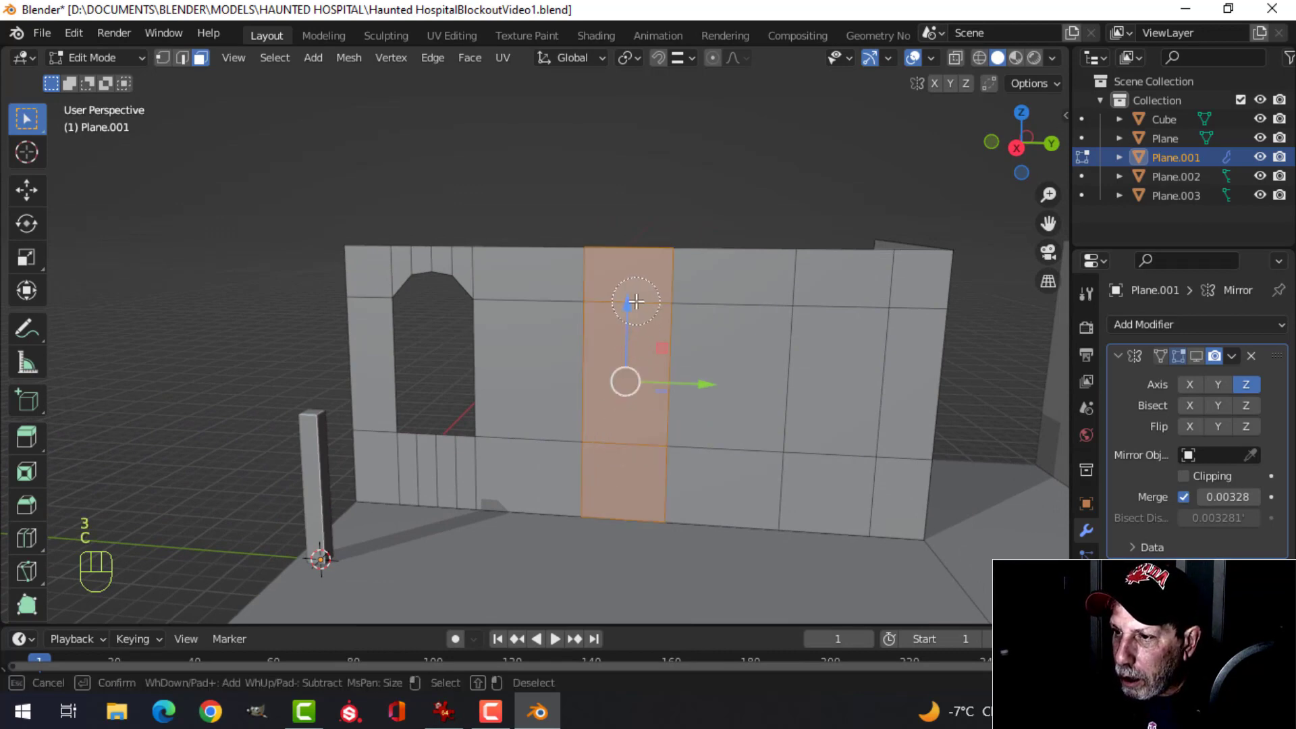
{"action": "left_click_drag", "start_coordinate": [831, 469], "coordinate": [836, 317]}
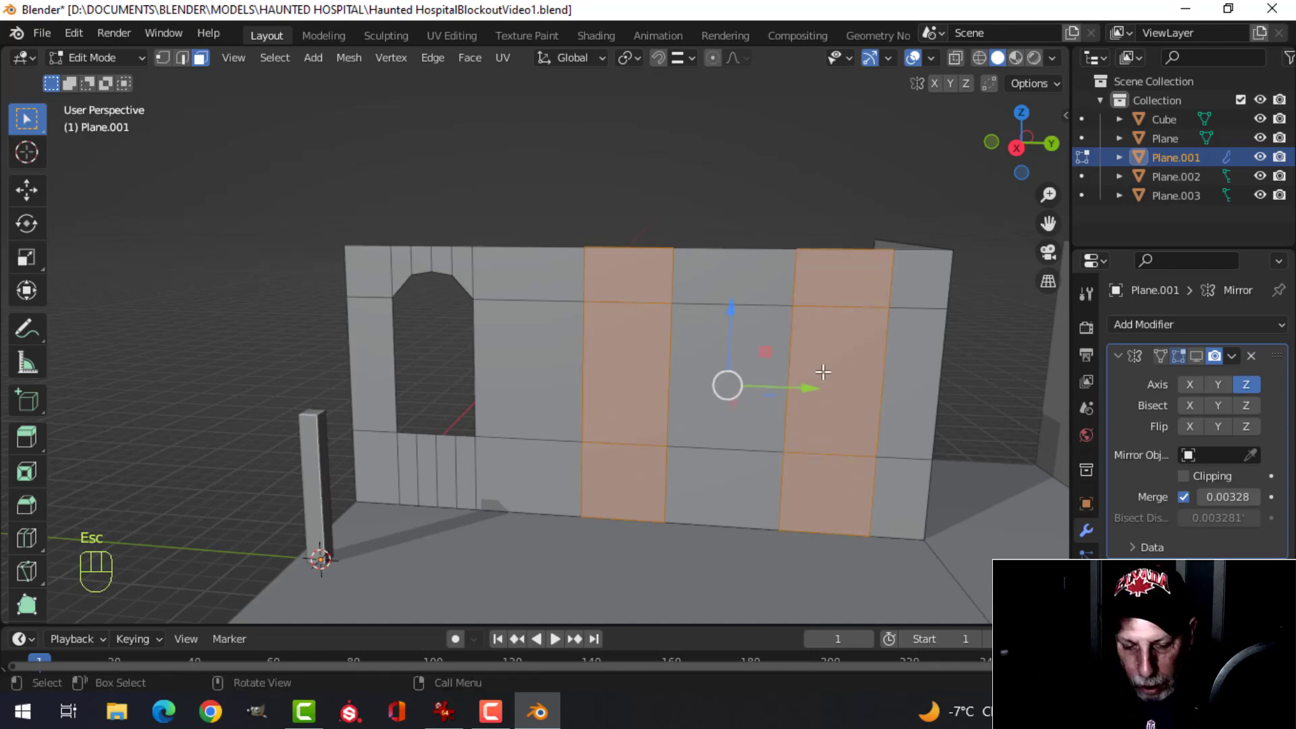
{"action": "key", "text": "x"}
{"action": "left_click", "coordinate": [753, 369]}
- Duplicate the faces above and below the arched window along Y to fill both remaining wall gaps with matching windows
{"action": "middle_click_drag", "start_coordinate": [504, 359], "coordinate": [502, 398]}
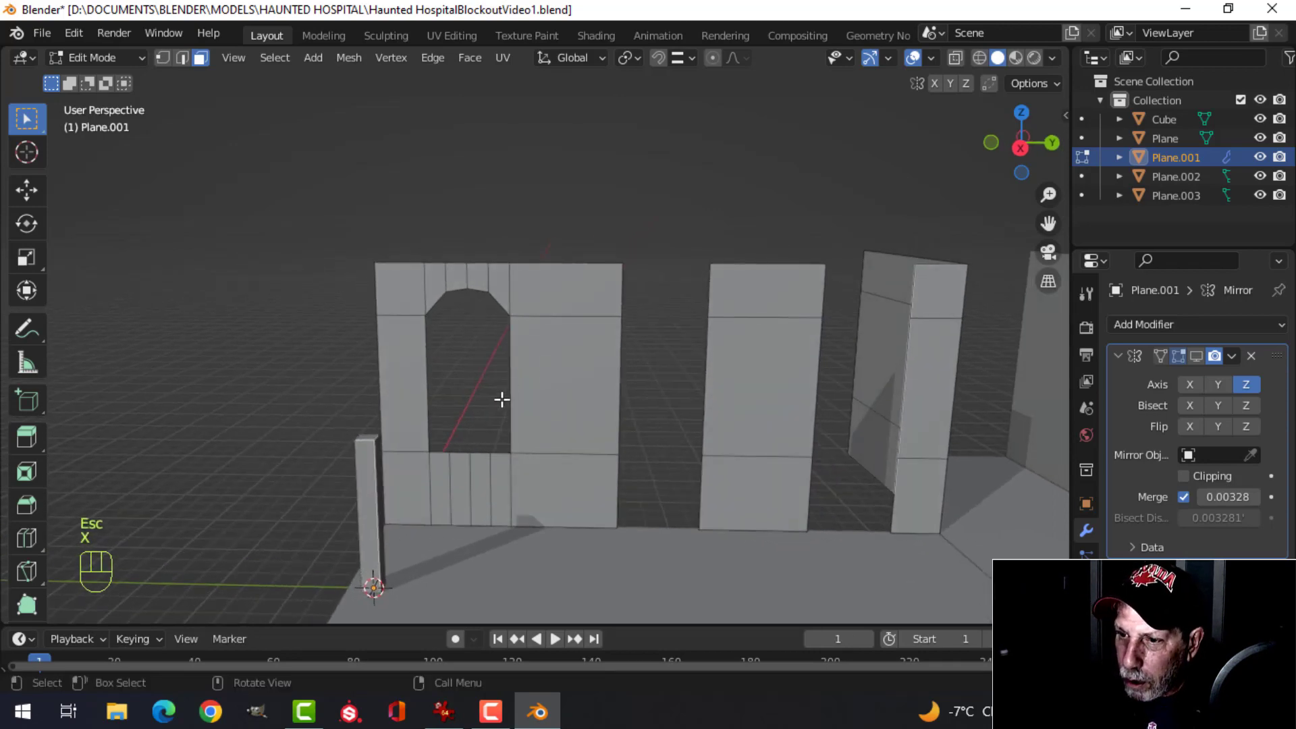
{"action": "left_click_drag", "start_coordinate": [475, 482], "coordinate": [471, 411]}
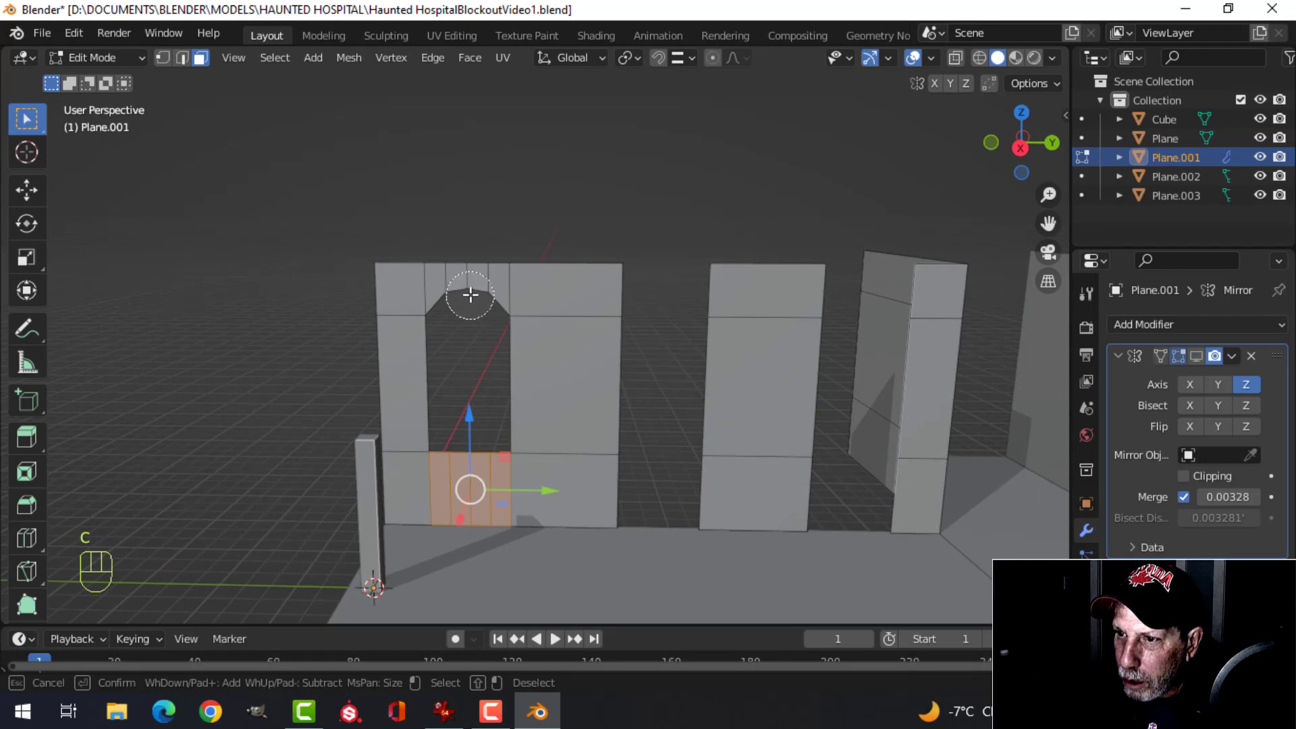
{"action": "left_click_drag", "start_coordinate": [470, 295], "coordinate": [471, 286]}
{"action": "key", "text": "Escape"}
{"action": "scroll", "coordinate": [635, 317], "scroll_direction": "up", "scroll_amount": 3}
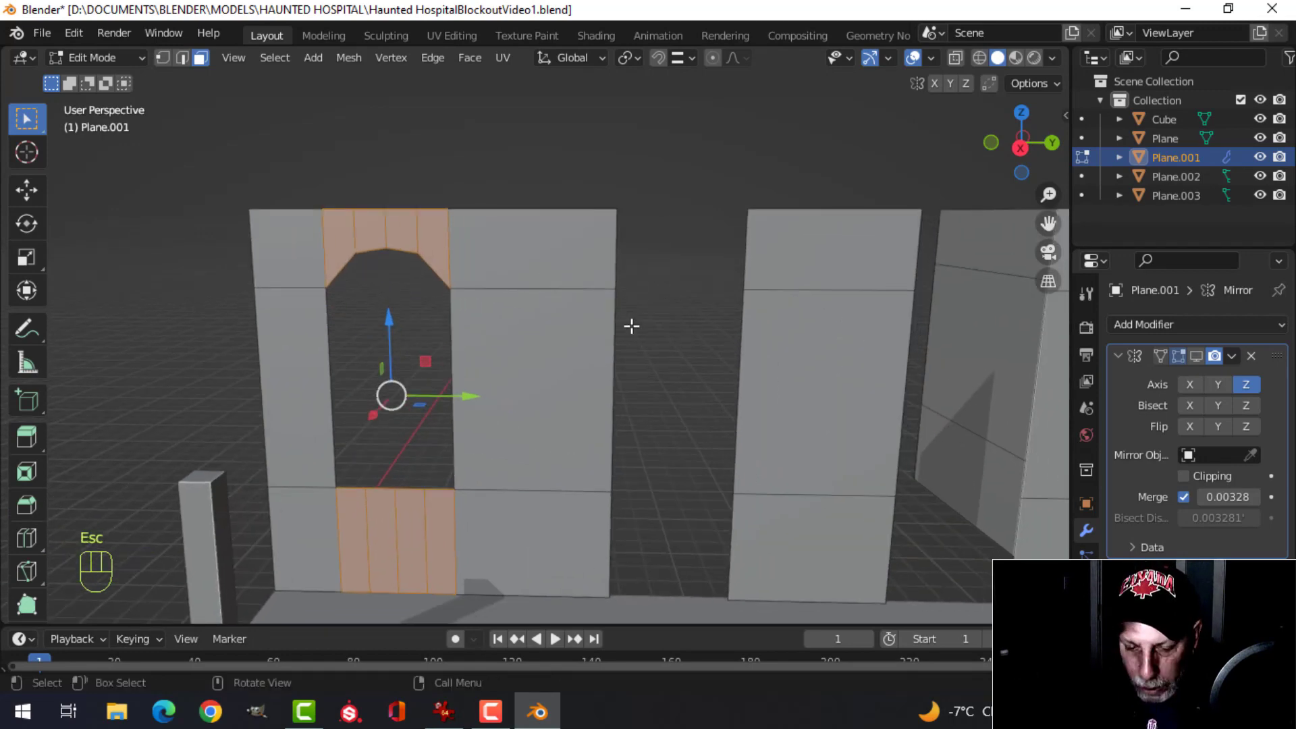
{"action": "key", "text": "shift+d"}
{"action": "left_click_drag", "start_coordinate": [480, 398], "coordinate": [766, 378]}
{"action": "scroll", "coordinate": [783, 387], "scroll_direction": "down", "scroll_amount": 2}
{"action": "middle_click_drag", "start_coordinate": [791, 384], "coordinate": [663, 385], "text": "shift"}
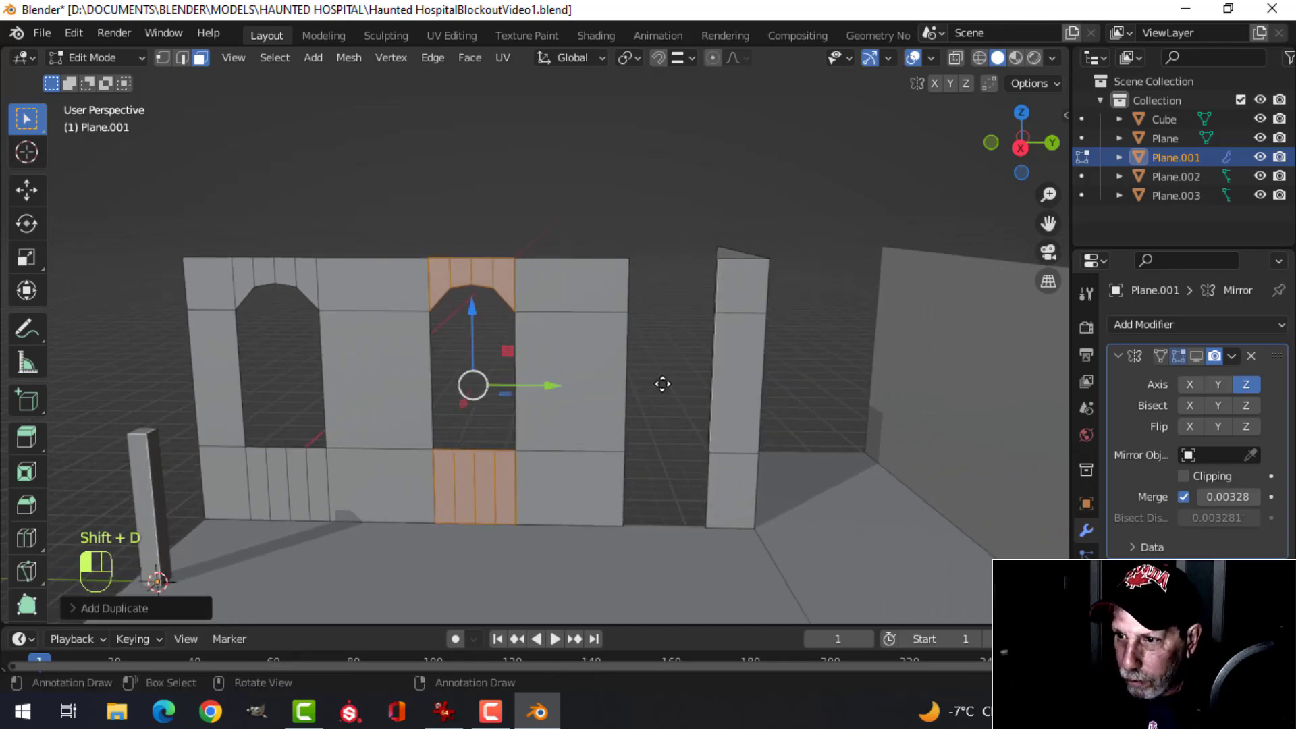
{"action": "left_click_drag", "start_coordinate": [551, 386], "coordinate": [699, 344]}
{"action": "left_click_drag", "start_coordinate": [793, 388], "coordinate": [628, 346]}
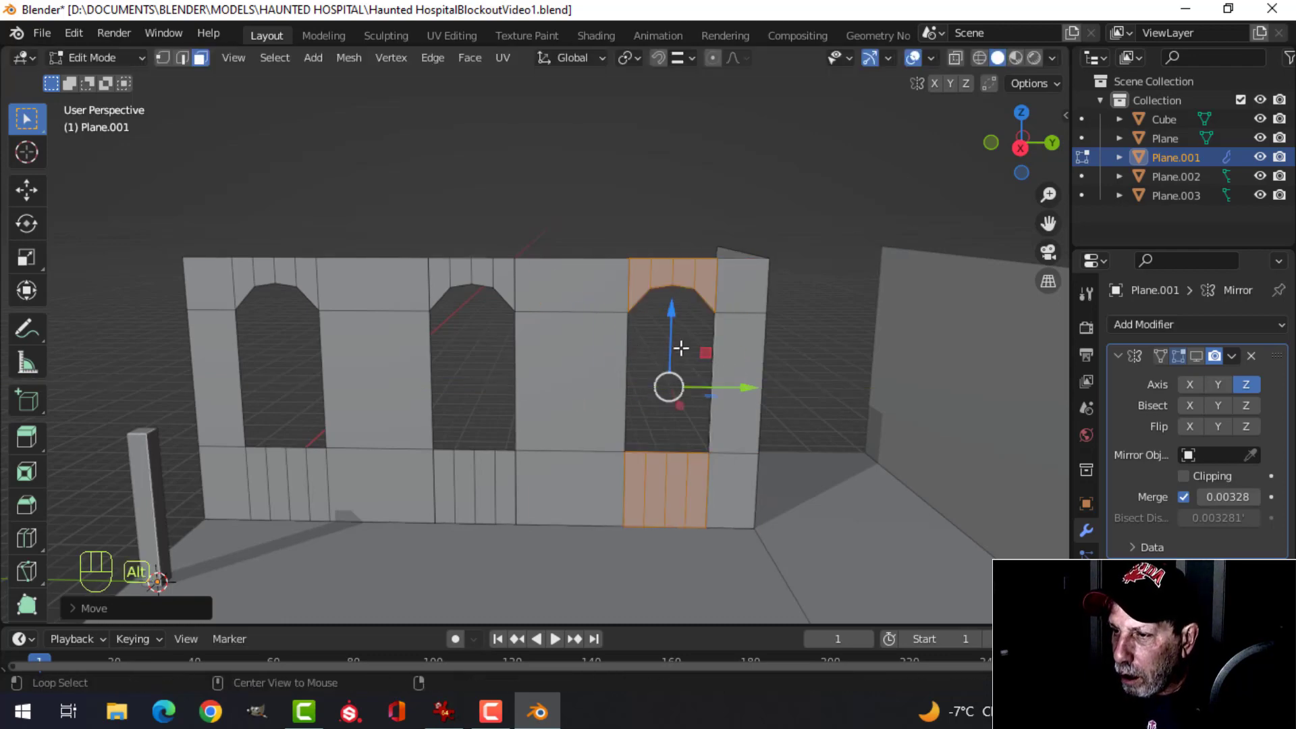
{"action": "key", "text": "alt+a"}
- Return to Object Mode and show the Mirror modifier in the viewport again
{"action": "middle_click_drag", "start_coordinate": [627, 362], "coordinate": [708, 409]}
{"action": "key", "text": "Tab"}
{"action": "middle_click_drag", "start_coordinate": [606, 338], "coordinate": [965, 186]}
{"action": "left_click", "coordinate": [1196, 356]}
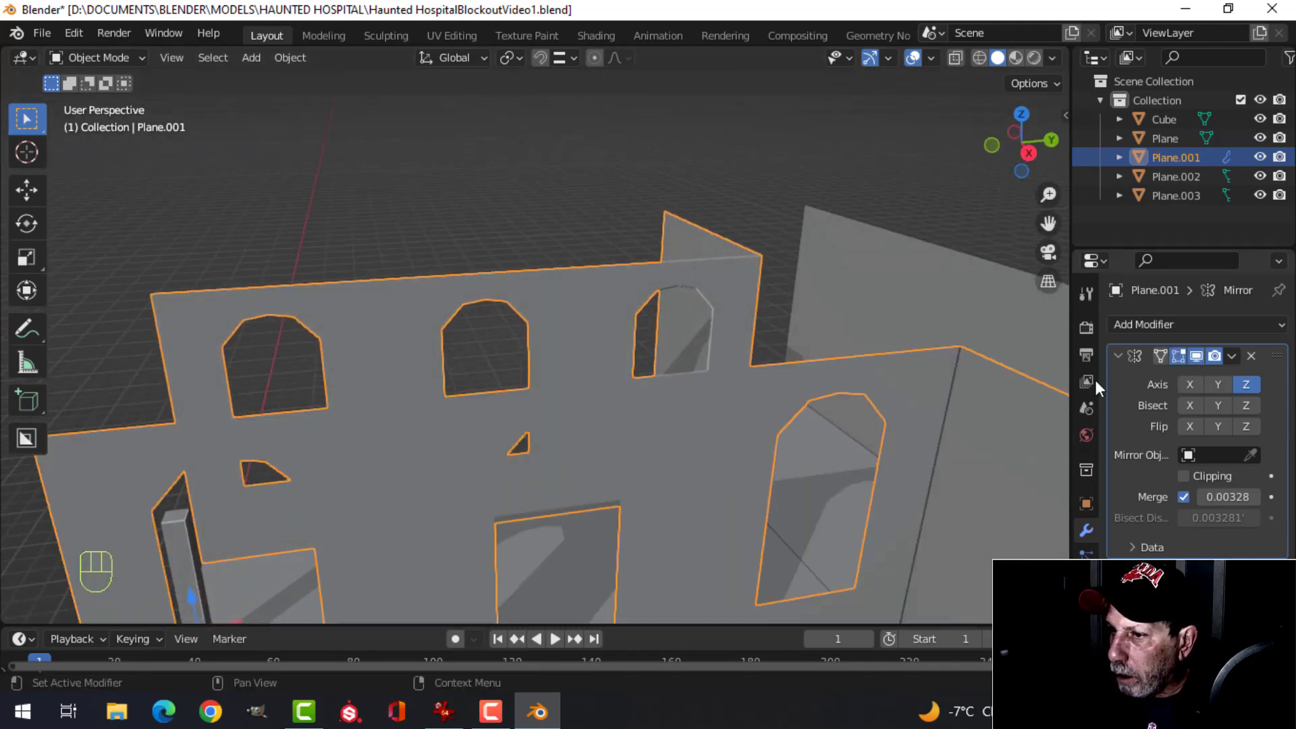
{"action": "middle_click_drag", "start_coordinate": [1095, 378], "coordinate": [921, 105]}
- Select the entire corridor wall mesh in Edit Mode and merge its vertices by distance
{"action": "key", "text": "Tab"}
{"action": "key", "text": "a"}
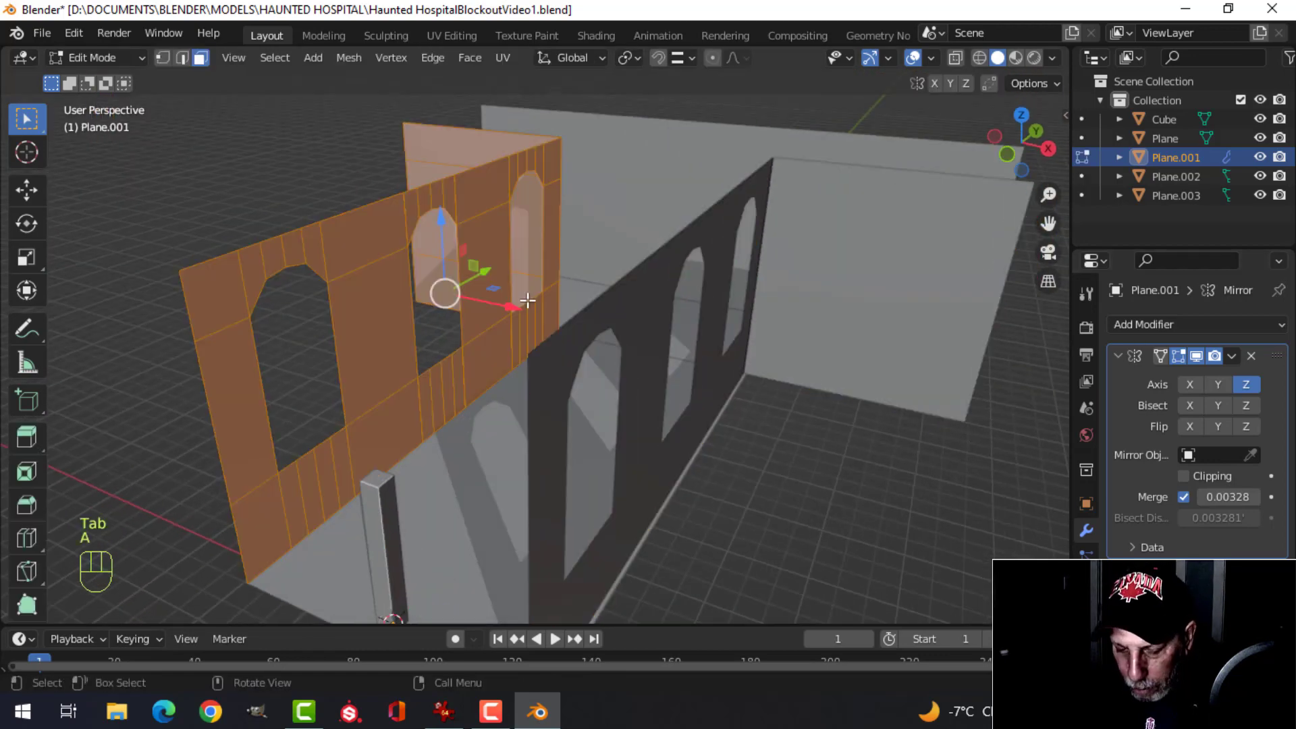
{"action": "key", "text": "m"}
{"action": "left_click", "coordinate": [508, 378]}
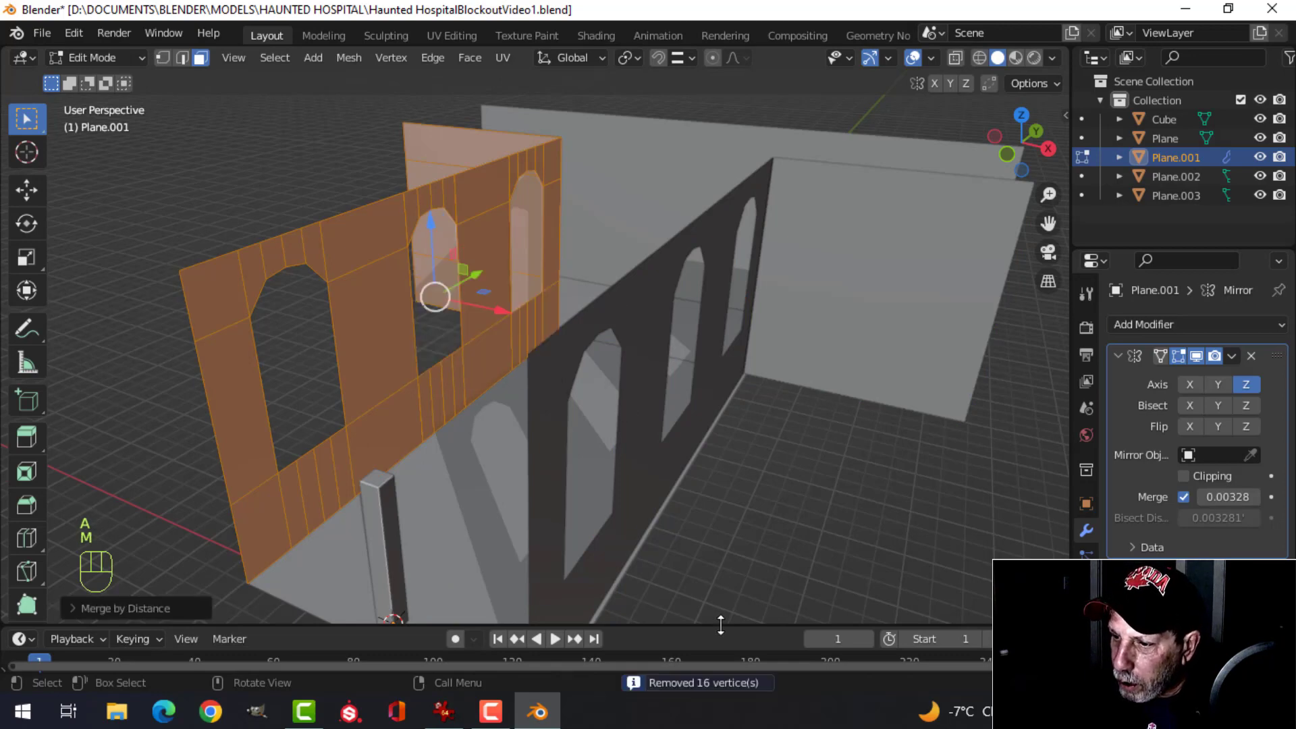
- Return to Object Mode and inspect the corridor with the wall's Mirror modifier switched off and back on in the viewport
{"action": "key", "text": "alt+a"}
{"action": "mouse_move", "coordinate": [460, 302]}
{"action": "middle_mouse_down"}
{"action": "mouse_move", "coordinate": [479, 292]}
{"action": "mouse_move", "coordinate": [468, 303]}
{"action": "middle_mouse_up"}
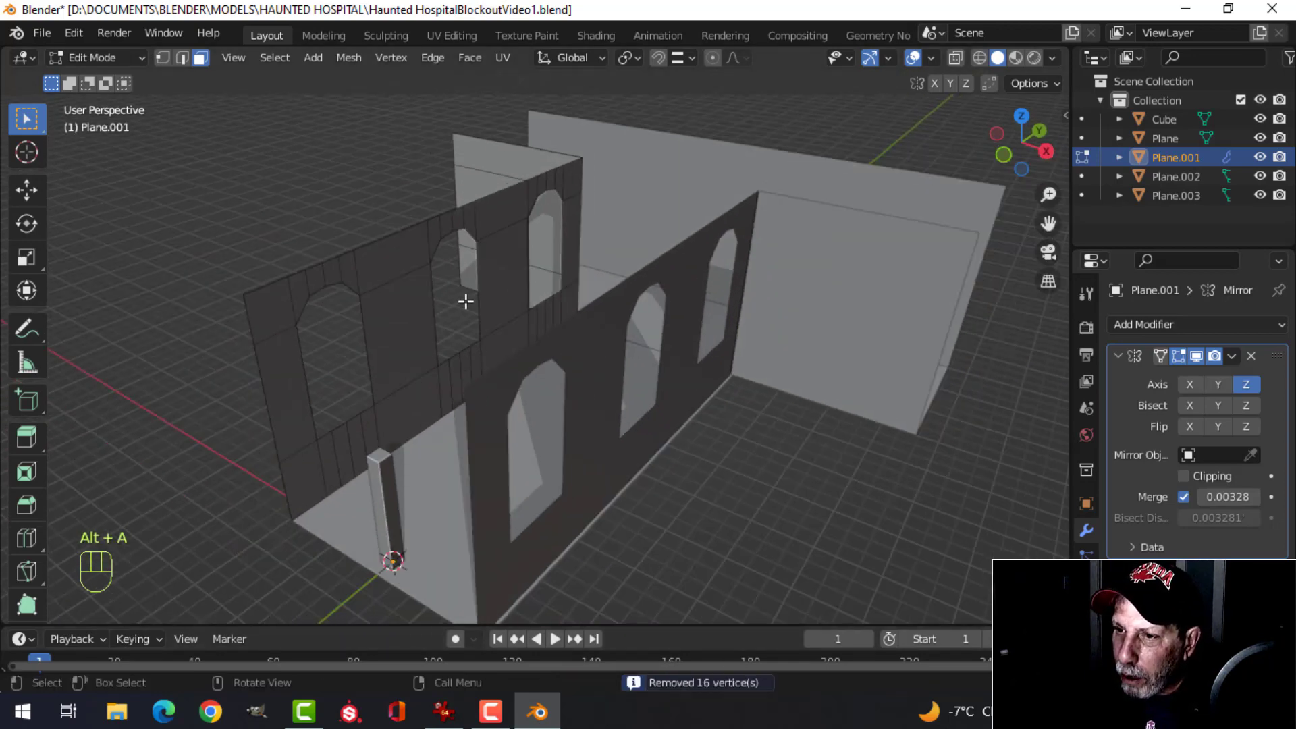
{"action": "key", "text": "Tab"}
{"action": "middle_click_drag", "start_coordinate": [547, 291], "coordinate": [955, 241]}
{"action": "key", "text": "alt+a"}
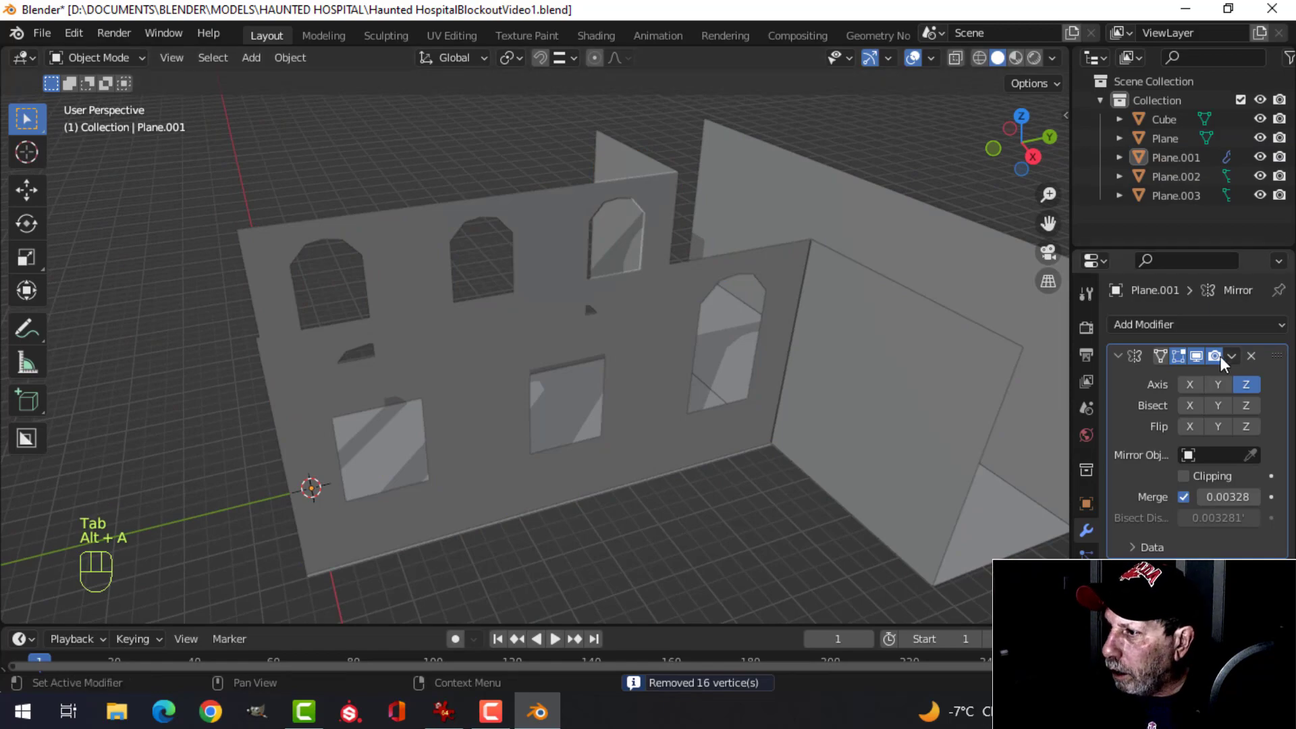
{"action": "left_click", "coordinate": [1196, 356]}
{"action": "middle_click_drag", "start_coordinate": [513, 304], "coordinate": [779, 299]}
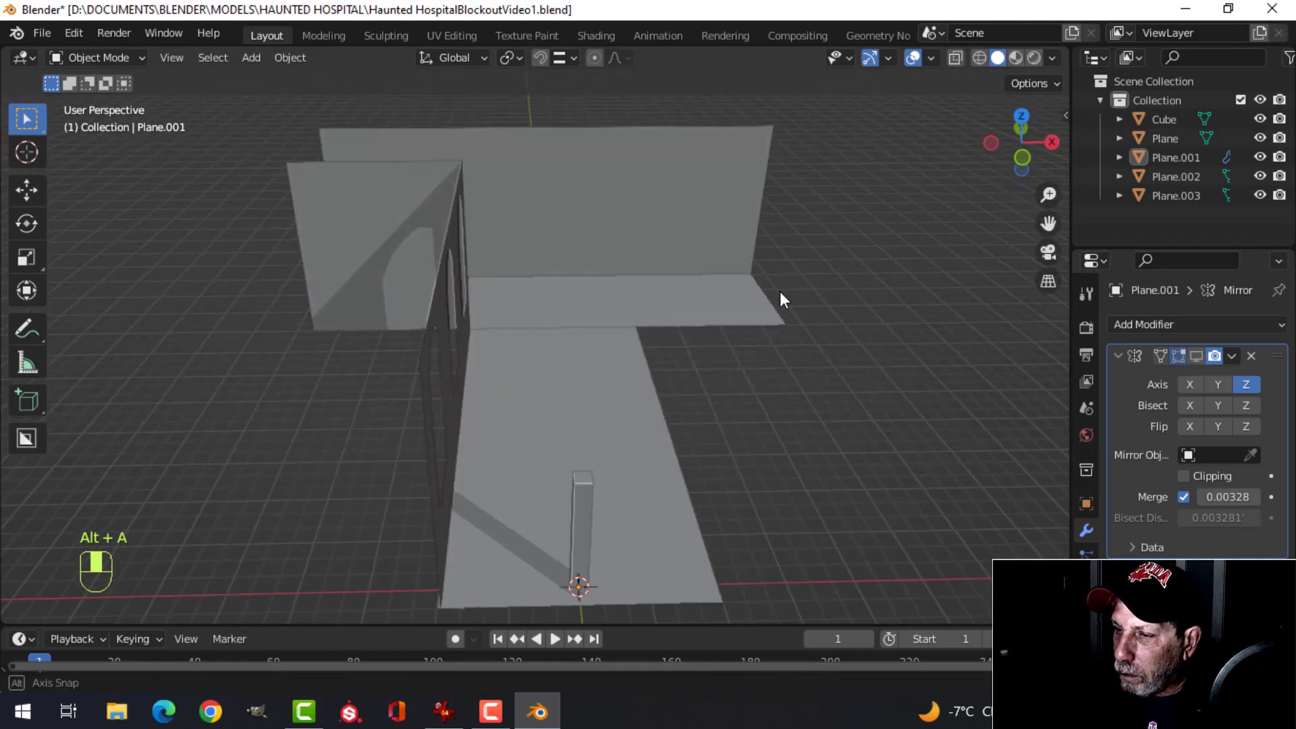
{"action": "middle_click_drag", "start_coordinate": [644, 331], "coordinate": [552, 262], "text": "shift"}
{"action": "scroll", "coordinate": [592, 278], "scroll_direction": "down", "scroll_amount": 2}
{"action": "left_click", "coordinate": [1196, 355]}
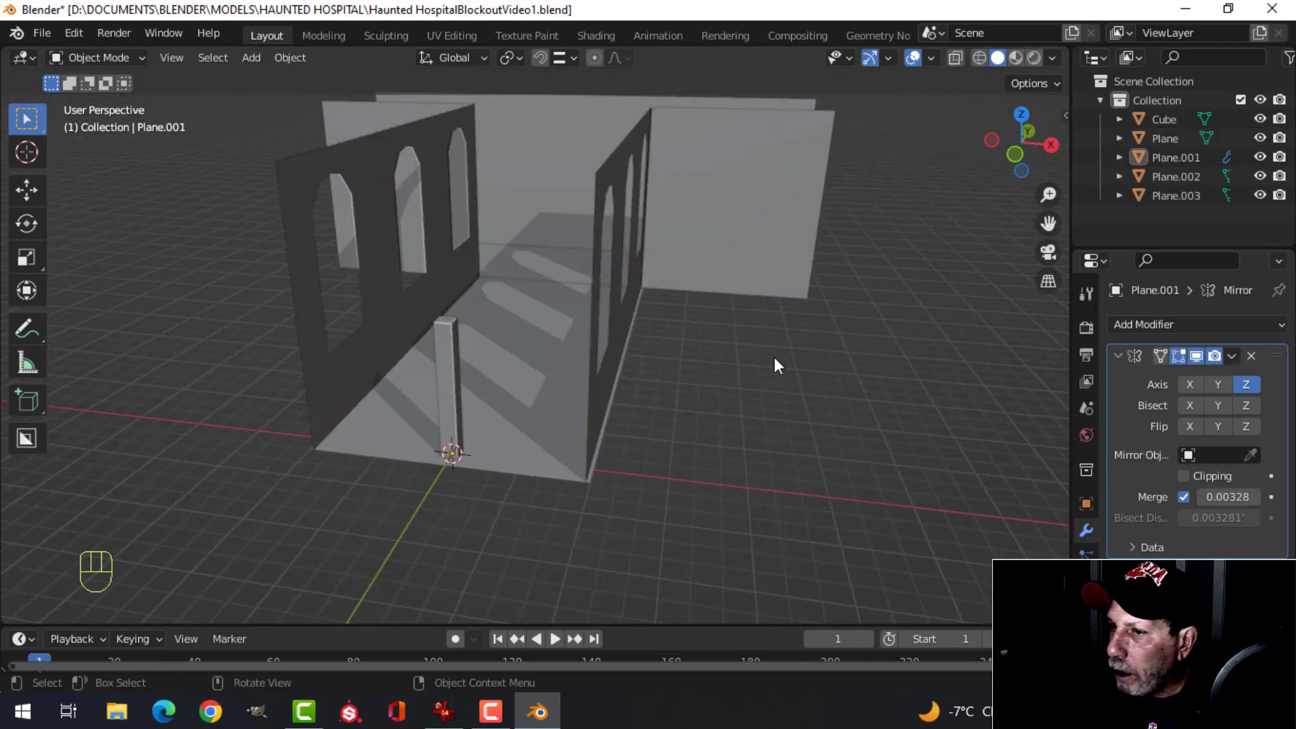
- Narrow the middle face of the crossing hallway's back wall to about 0.69 of its width along X
{"action": "scroll", "coordinate": [742, 354], "scroll_direction": "up", "scroll_amount": 4}
{"action": "middle_click_drag", "start_coordinate": [633, 341], "coordinate": [561, 346], "text": "shift"}
{"action": "scroll", "coordinate": [568, 355], "scroll_direction": "down", "scroll_amount": 2}
{"action": "scroll", "coordinate": [559, 358], "scroll_direction": "down", "scroll_amount": 1}
{"action": "middle_click_drag", "start_coordinate": [506, 251], "coordinate": [548, 284], "text": "shift"}
{"action": "left_click", "coordinate": [553, 297]}
{"action": "key", "text": "Tab"}
{"action": "key", "text": "alt+a"}
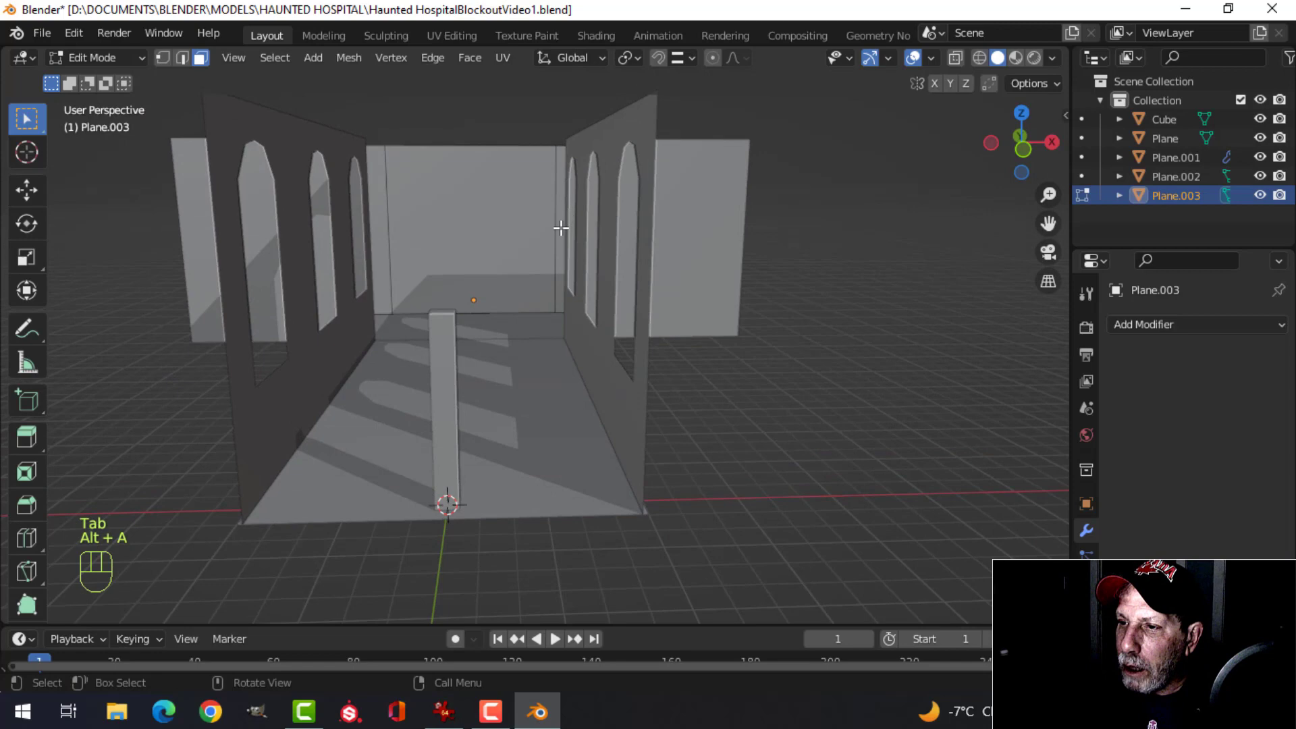
{"action": "left_click", "coordinate": [498, 222]}
{"action": "key", "text": "KP_1"}
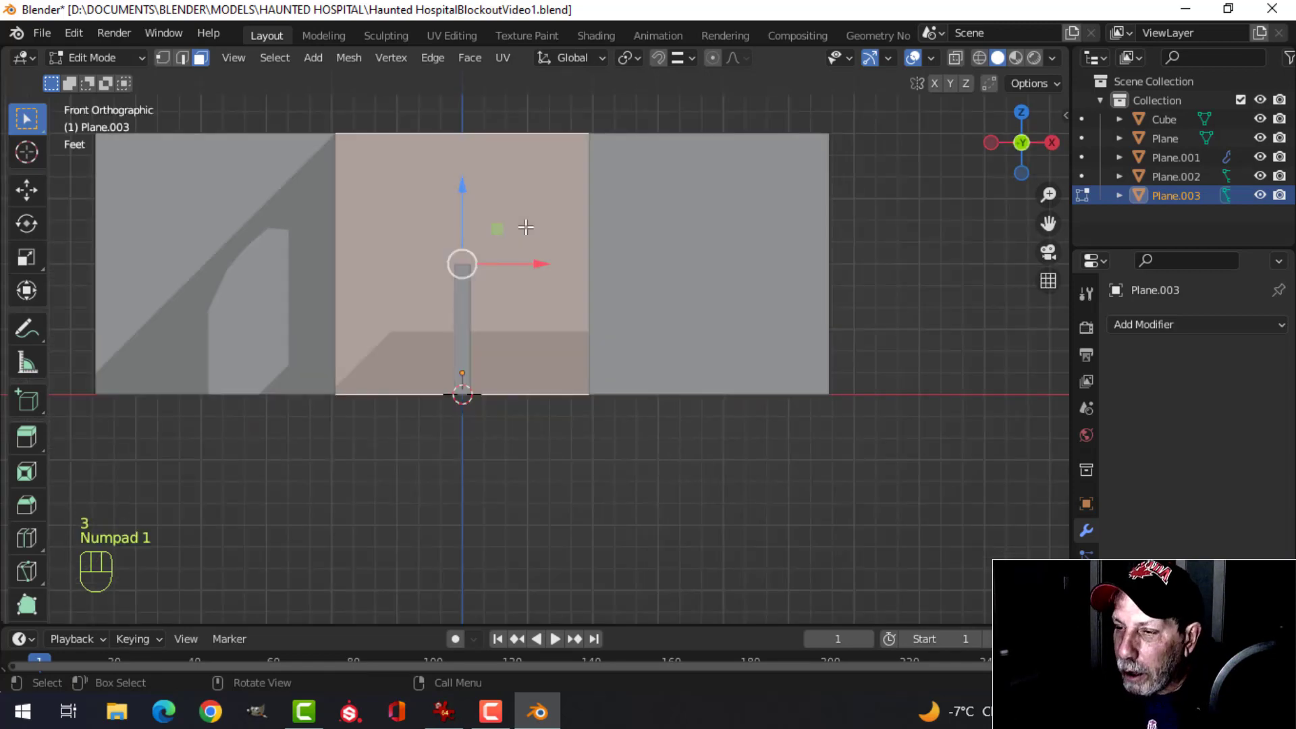
{"action": "scroll", "coordinate": [526, 227], "scroll_direction": "up", "scroll_amount": 2}
{"action": "key", "text": "s"}
{"action": "key", "text": "x"}
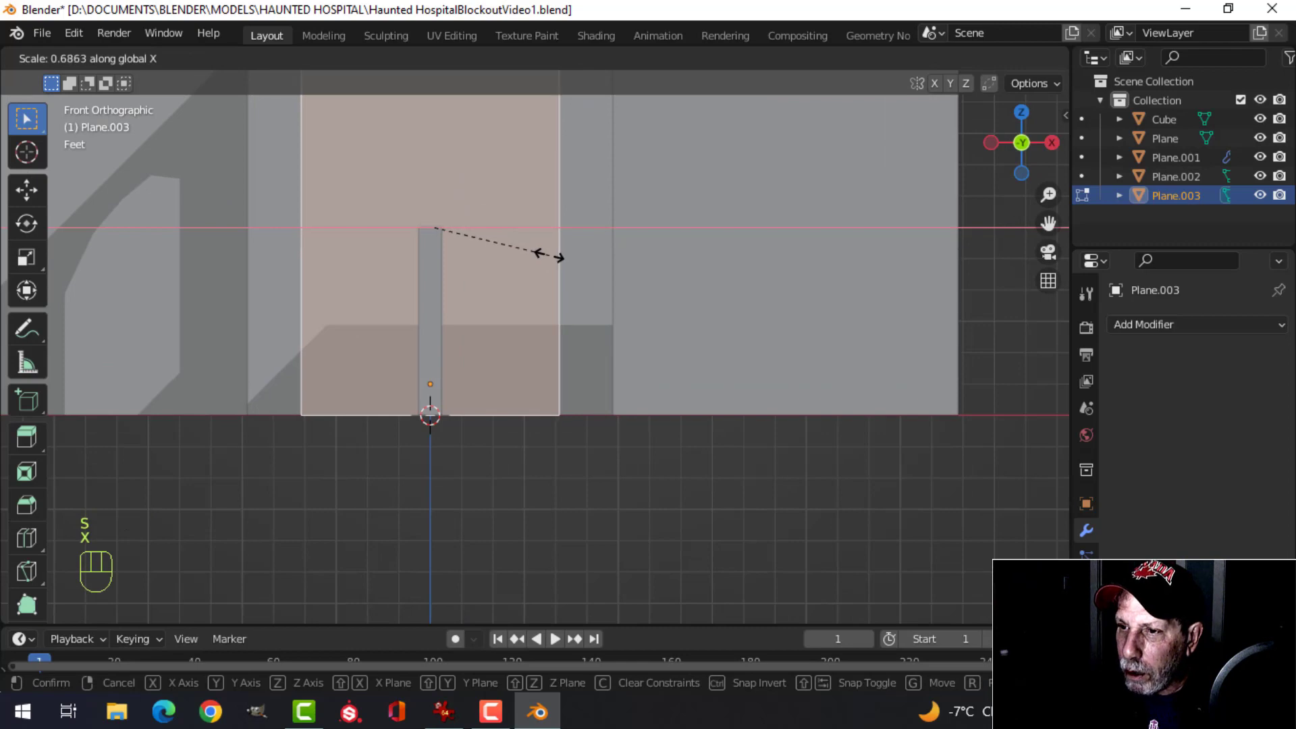
{"action": "left_click", "coordinate": [549, 255]}
- Add a horizontal loop cut across the crossing hallway's back wall, slid toward its upper edge
{"action": "middle_click_drag", "start_coordinate": [536, 209], "coordinate": [405, 291]}
{"action": "scroll", "coordinate": [527, 250], "scroll_direction": "down", "scroll_amount": 3}
{"action": "key", "text": "alt+a"}
{"action": "middle_click_drag", "start_coordinate": [501, 227], "coordinate": [510, 225]}
{"action": "left_click", "coordinate": [499, 216]}
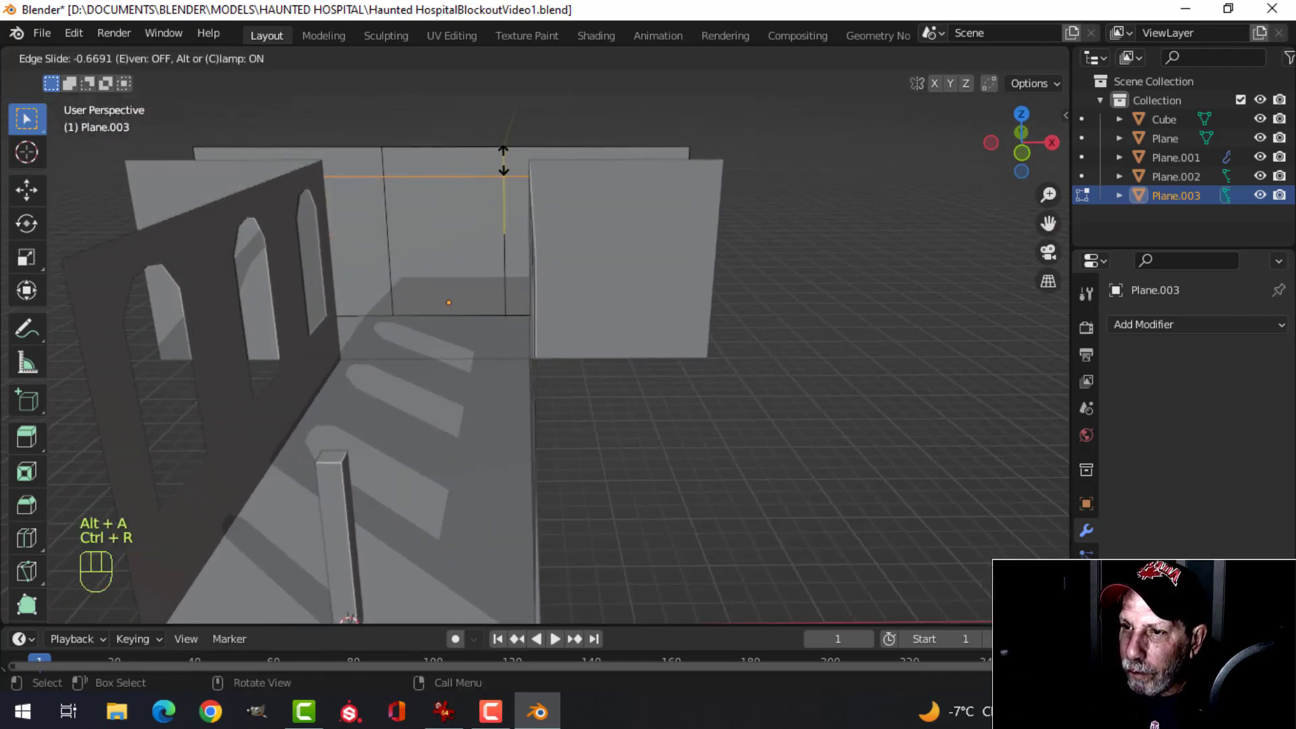
{"action": "left_click", "coordinate": [504, 162]}
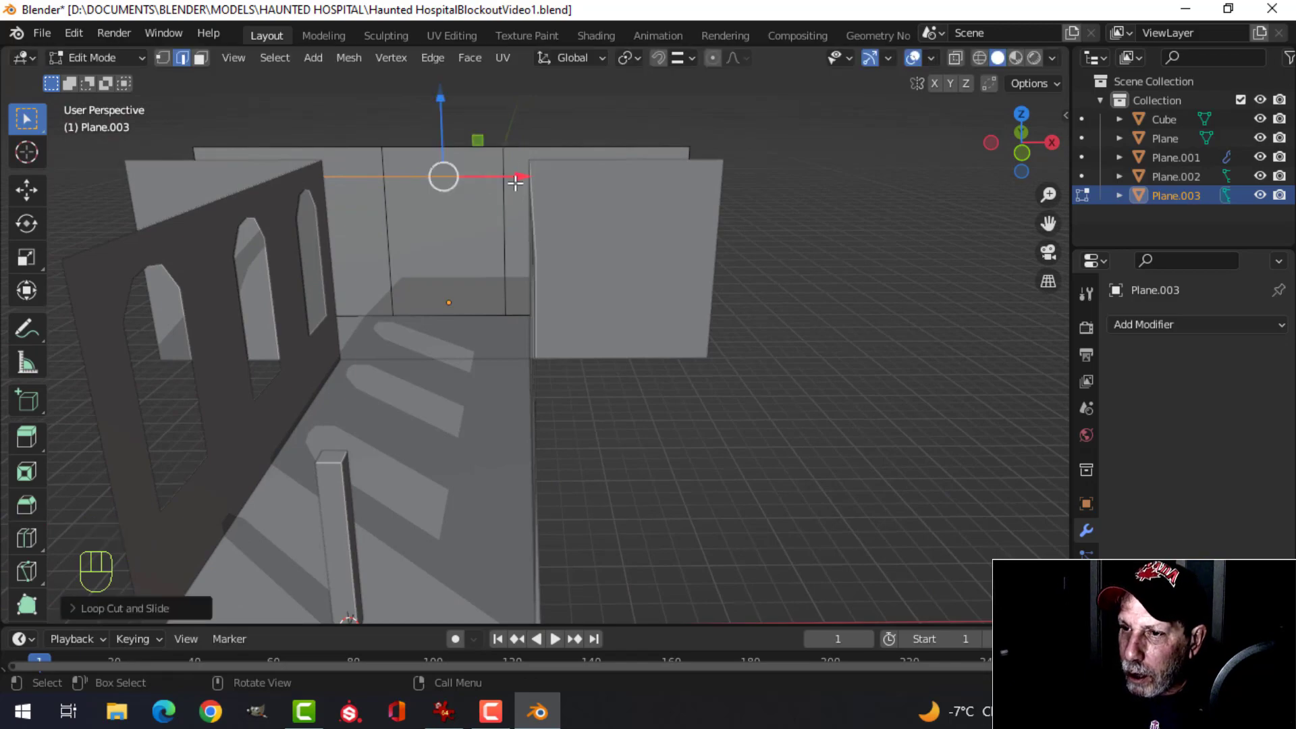
- Delete the middle face below the loop cut to open a doorway in the back wall
{"action": "middle_click_drag", "start_coordinate": [503, 162], "coordinate": [438, 272]}
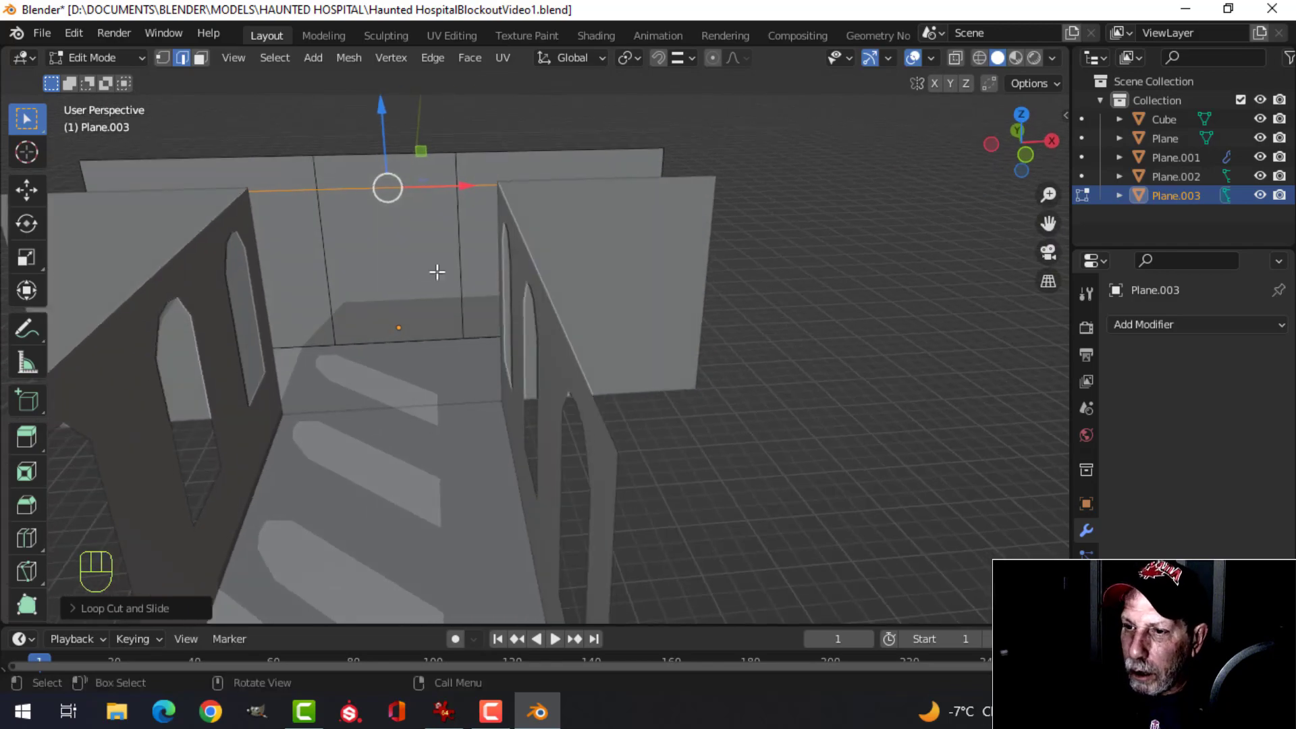
{"action": "key", "text": "3"}
{"action": "left_click", "coordinate": [428, 274]}
{"action": "key", "text": "x"}
{"action": "left_click", "coordinate": [382, 263]}
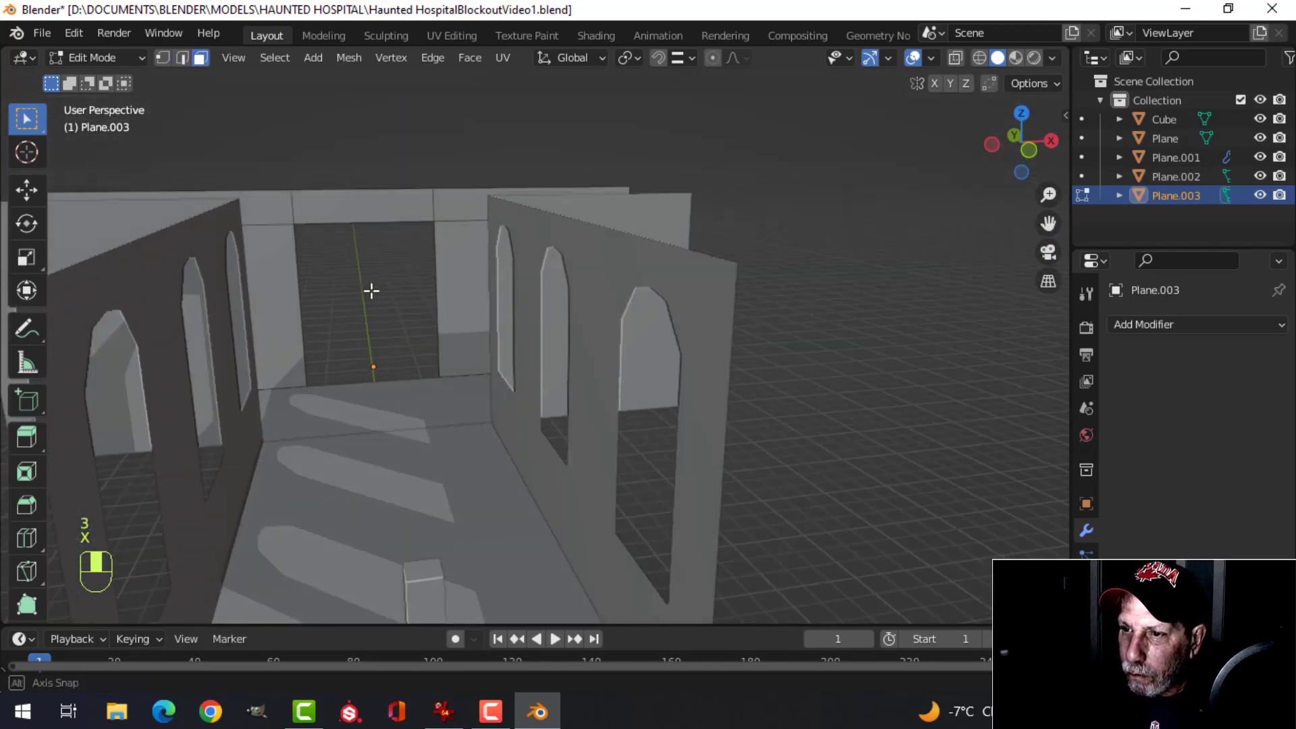
- Return to Object Mode, deselect everything and save the blend file
{"action": "key", "text": "Tab"}
{"action": "scroll", "coordinate": [403, 303], "scroll_direction": "up", "scroll_amount": 2}
{"action": "key", "text": "alt+a"}
{"action": "scroll", "coordinate": [404, 293], "scroll_direction": "down", "scroll_amount": 2}
{"action": "middle_click_drag", "start_coordinate": [404, 293], "coordinate": [493, 307], "text": "shift"}
{"action": "scroll", "coordinate": [452, 293], "scroll_direction": "down", "scroll_amount": 3}
{"action": "key", "text": "ctrl+s"}
- Snap the 3D cursor to the centre of the first arched window's edge loop and hide the wall's Mirror modifier in the viewport
{"action": "left_click", "coordinate": [478, 252]}
{"action": "key", "text": "Tab"}
{"action": "scroll", "coordinate": [552, 281], "scroll_direction": "up", "scroll_amount": 4}
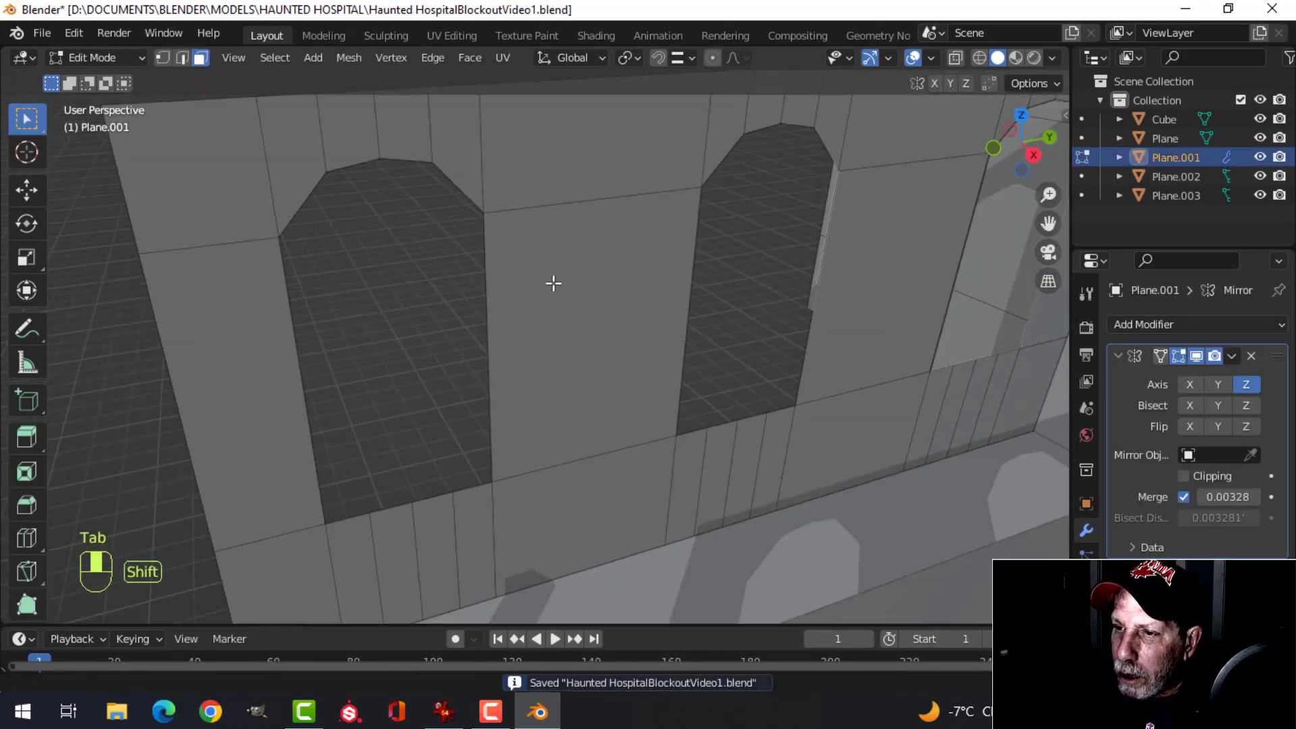
{"action": "key", "text": "alt+a"}
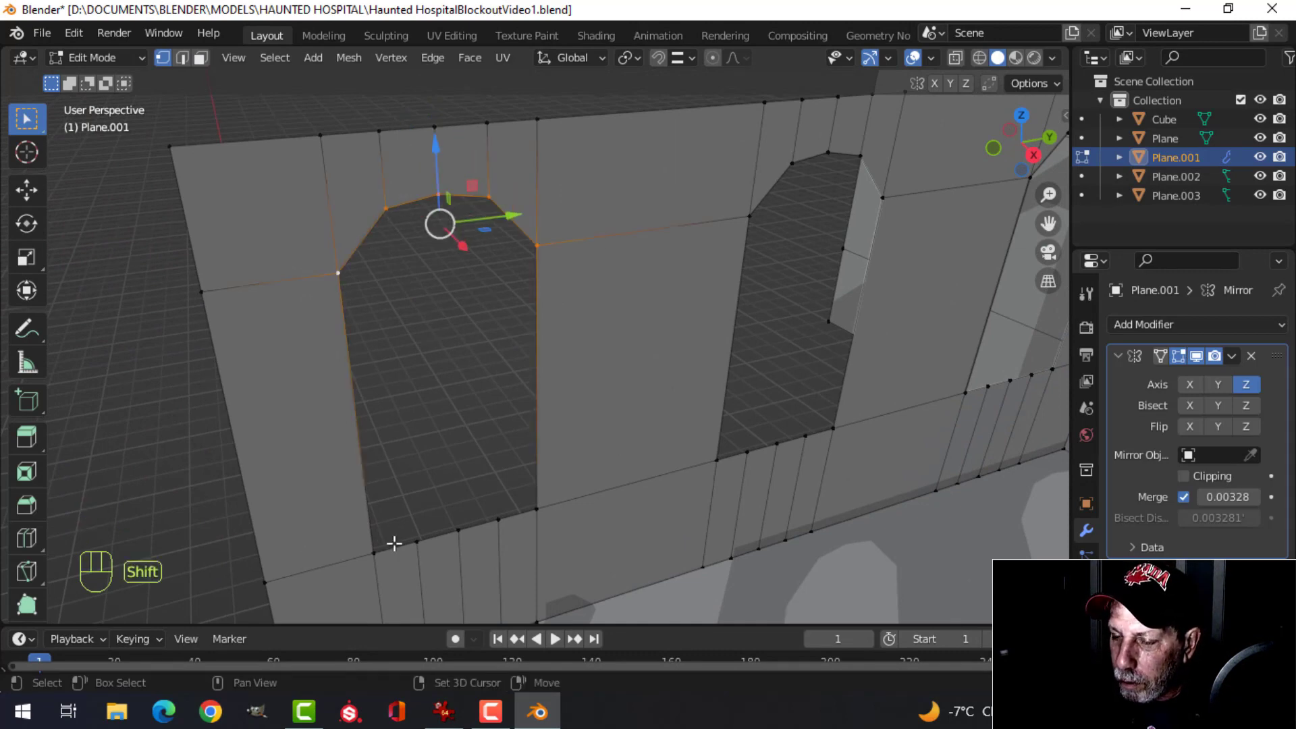
{"action": "left_click", "coordinate": [371, 470], "text": "alt"}
{"action": "key", "text": "shift+s"}
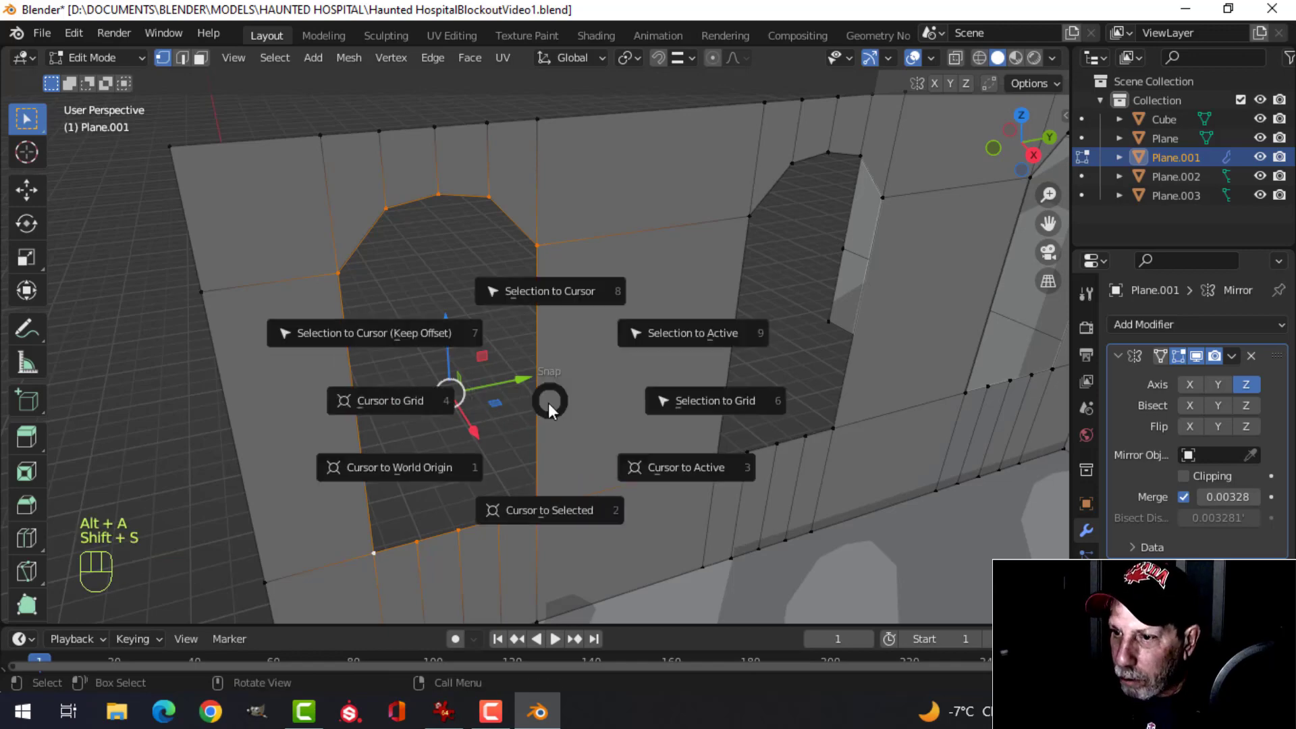
{"action": "left_click", "coordinate": [556, 512]}
{"action": "key", "text": "Tab"}
{"action": "left_click", "coordinate": [1194, 355]}
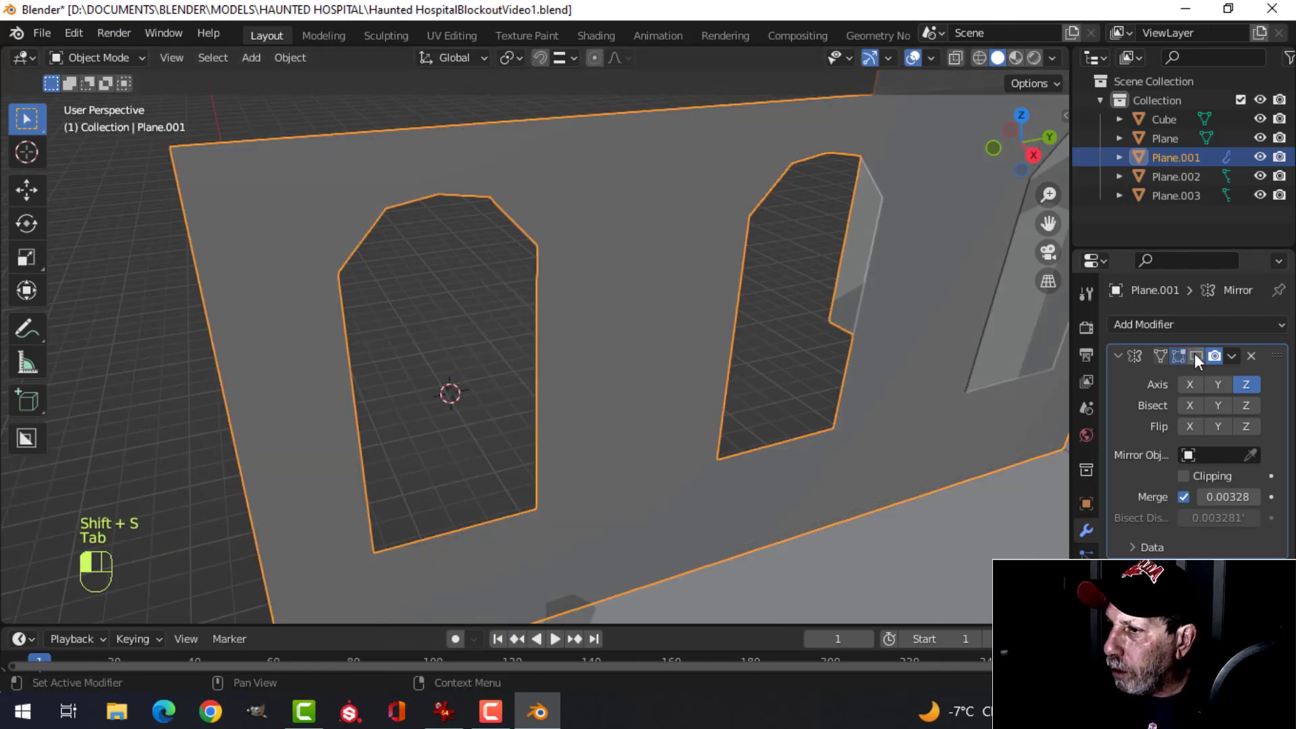
- Add a mesh circle at the 3D cursor inside the first arched window
{"action": "scroll", "coordinate": [605, 403], "scroll_direction": "down", "scroll_amount": 3}
{"action": "key", "text": "alt+a"}
{"action": "middle_click_drag", "start_coordinate": [635, 424], "coordinate": [594, 413]}
{"action": "middle_click_drag", "start_coordinate": [594, 413], "coordinate": [570, 386], "text": "shift"}
{"action": "key", "text": "shift+a"}
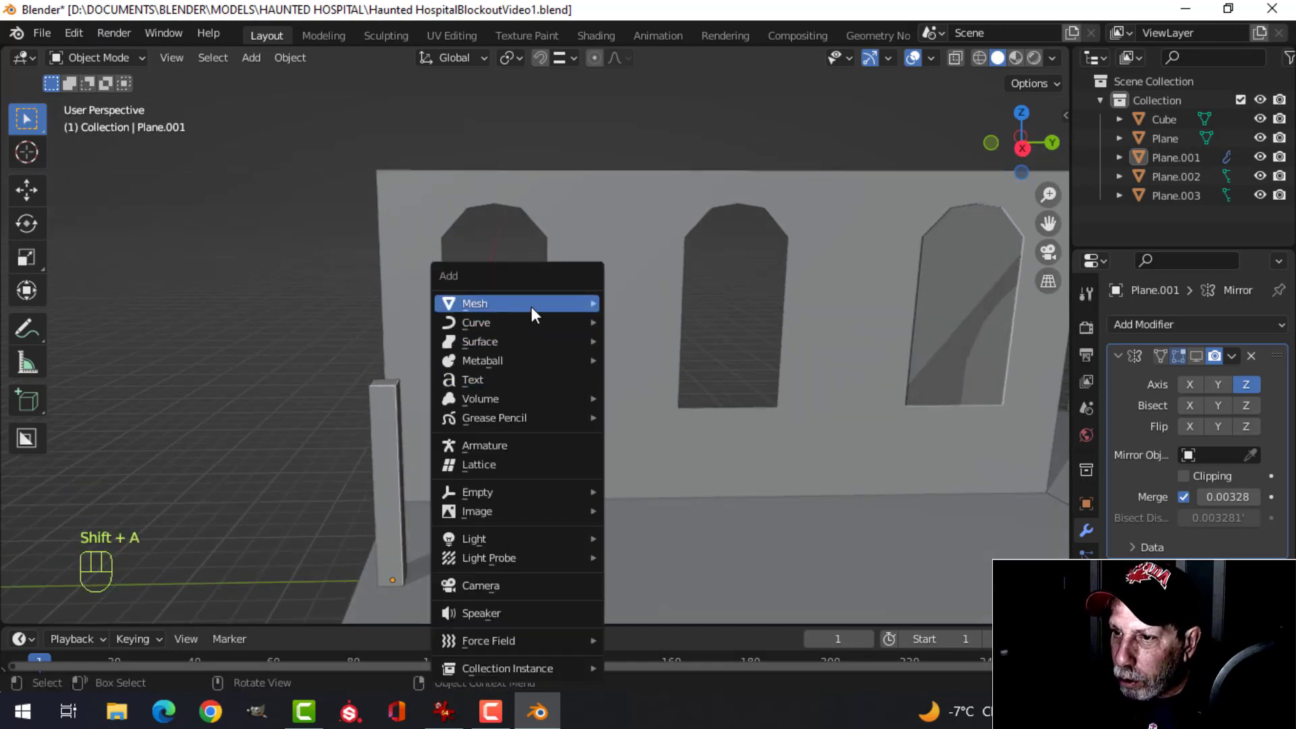
{"action": "mouse_move", "coordinate": [532, 307]}
{"action": "left_click", "coordinate": [671, 341]}
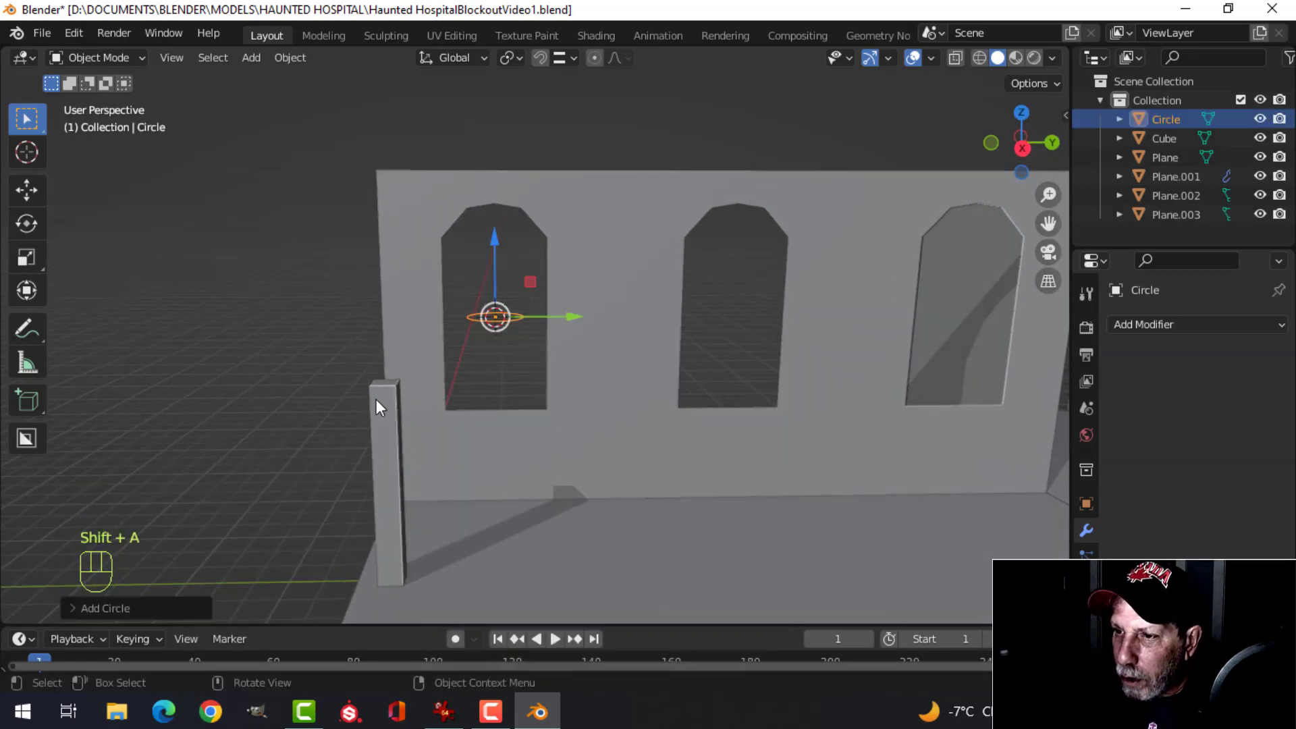
- Rotate the circle mesh 90° about Y and enlarge it to roughly the width of the window opening
{"action": "key", "text": "Tab"}
{"action": "scroll", "coordinate": [576, 361], "scroll_direction": "down", "scroll_amount": 1}
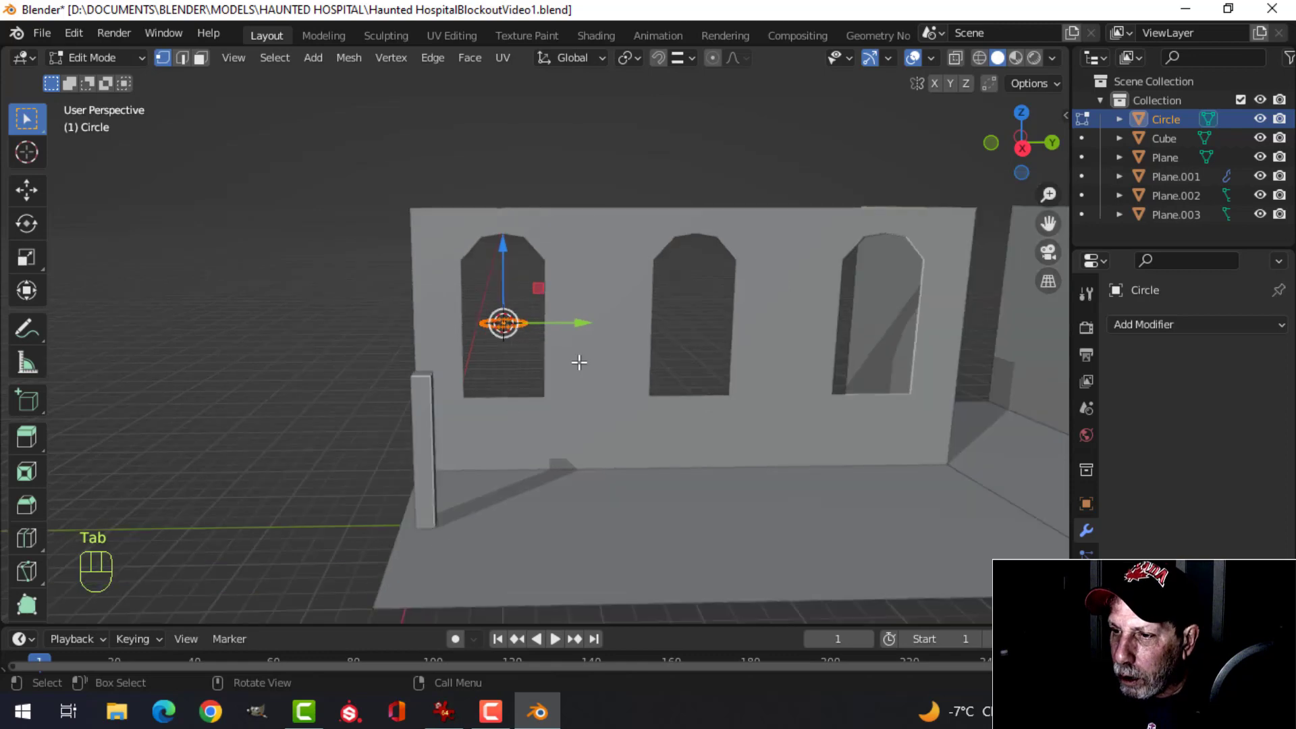
{"action": "scroll", "coordinate": [583, 357], "scroll_direction": "up", "scroll_amount": 2}
{"action": "key", "text": "s"}
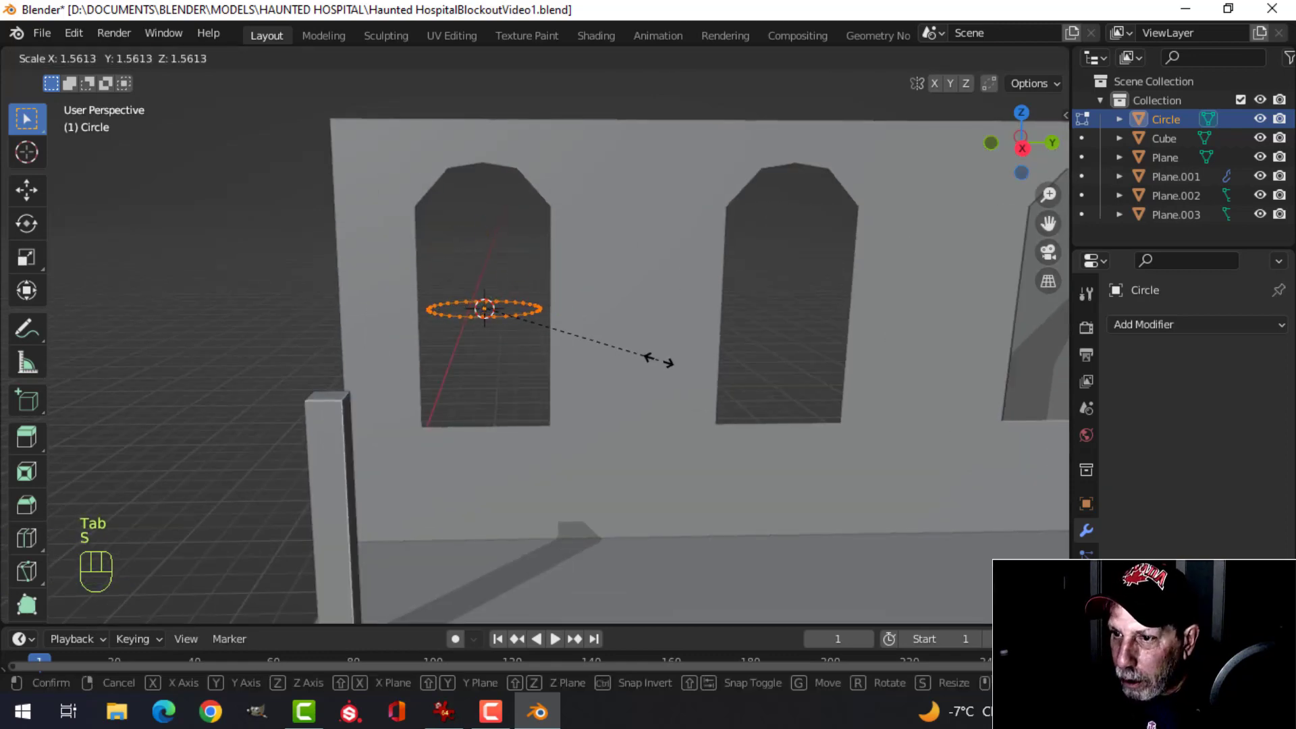
{"action": "left_click", "coordinate": [660, 359]}
{"action": "key", "text": "r"}
{"action": "key", "text": "y"}
{"action": "key", "text": "9"}
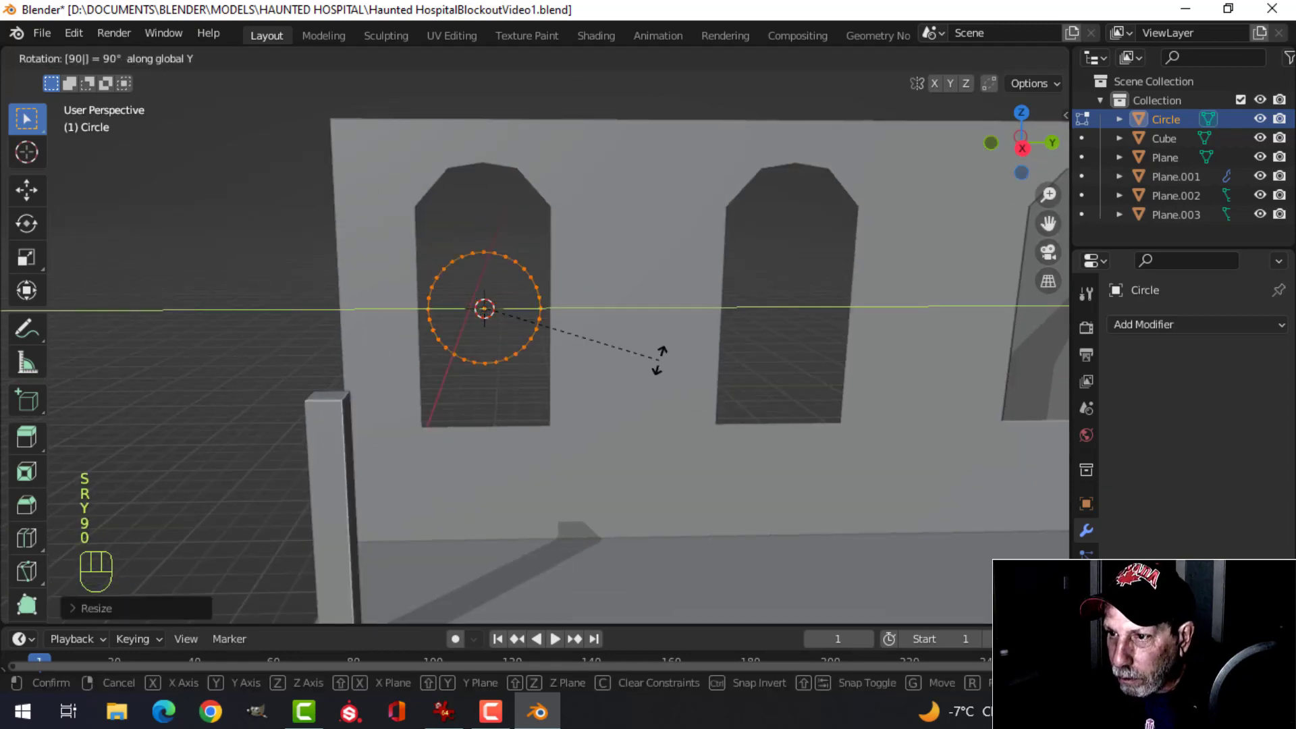
{"action": "left_click", "coordinate": [659, 360]}
{"action": "key", "text": "s"}
{"action": "left_click", "coordinate": [612, 300]}
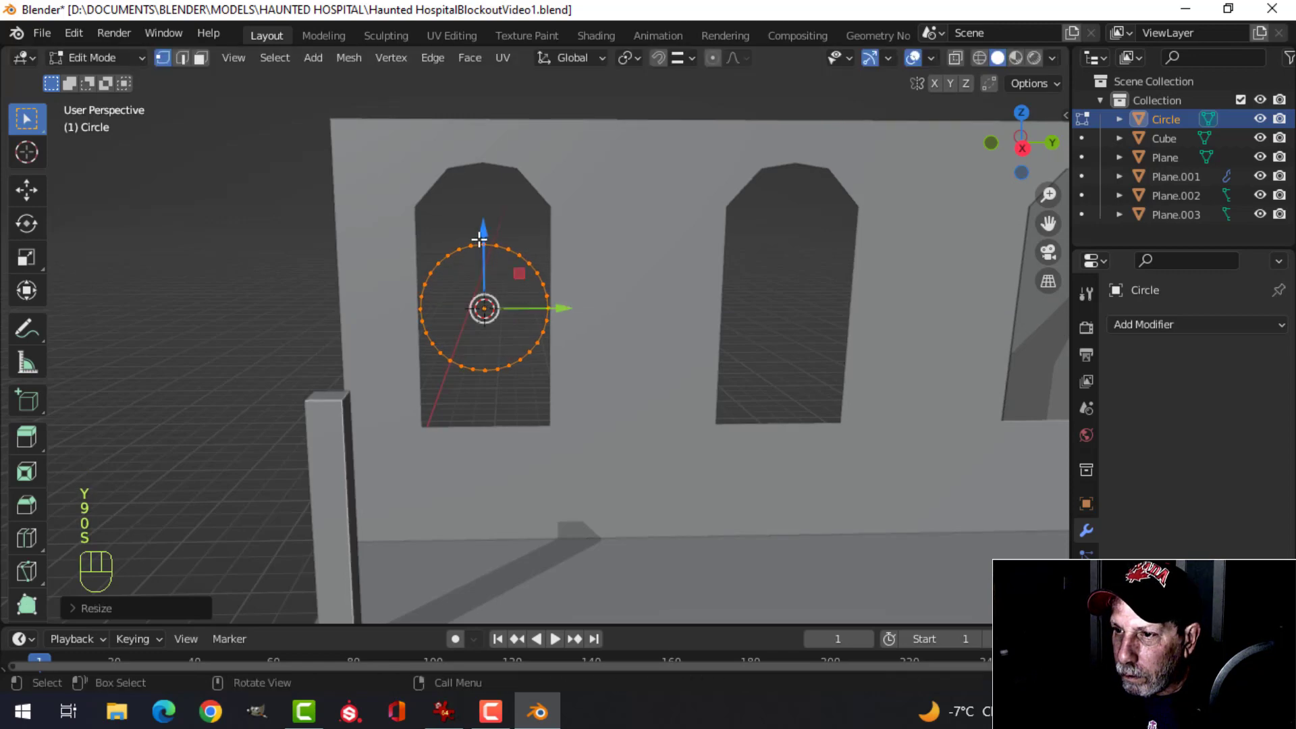
- Raise the circle along Z into the window's arch and fit its size to the arch
{"action": "left_click_drag", "start_coordinate": [479, 233], "coordinate": [478, 160]}
{"action": "key", "text": "s"}
{"action": "left_click", "coordinate": [571, 186]}
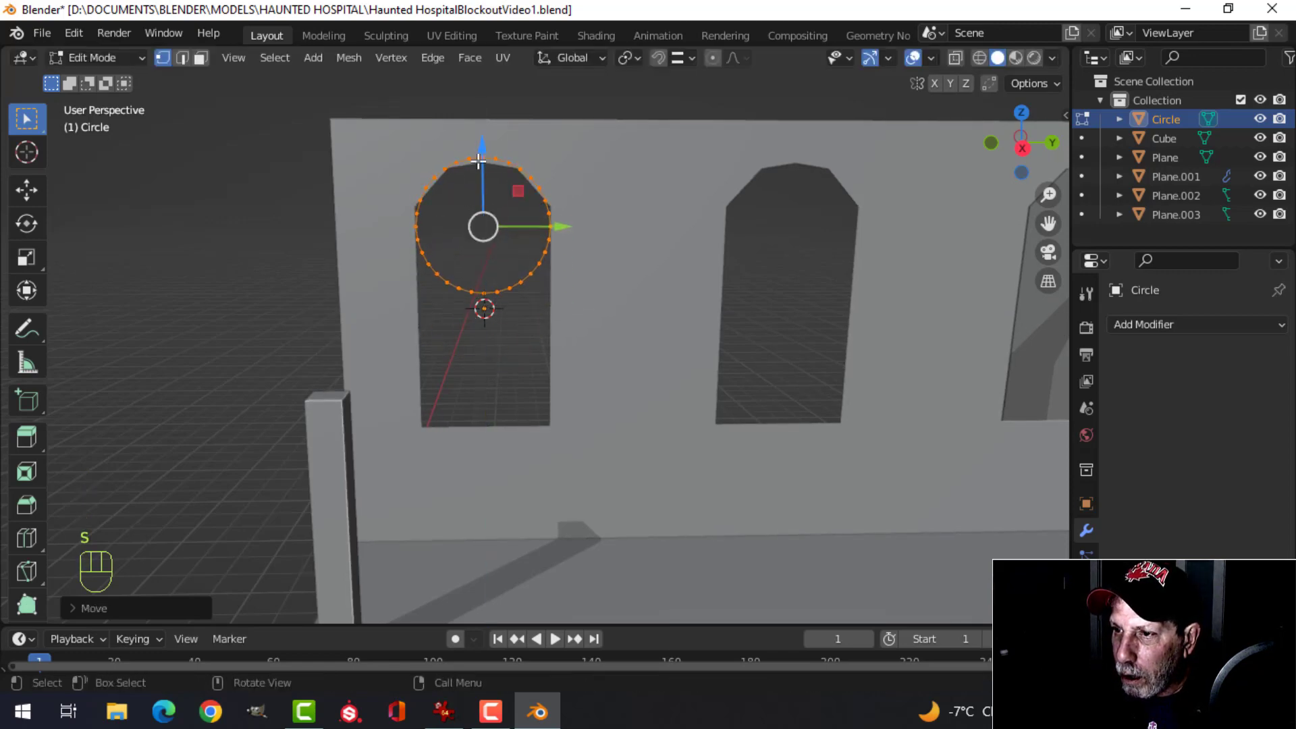
- Extrude the circle's edge inward, scaled to about 0.83, to form a flat ring
{"action": "scroll", "coordinate": [580, 219], "scroll_direction": "up", "scroll_amount": 4}
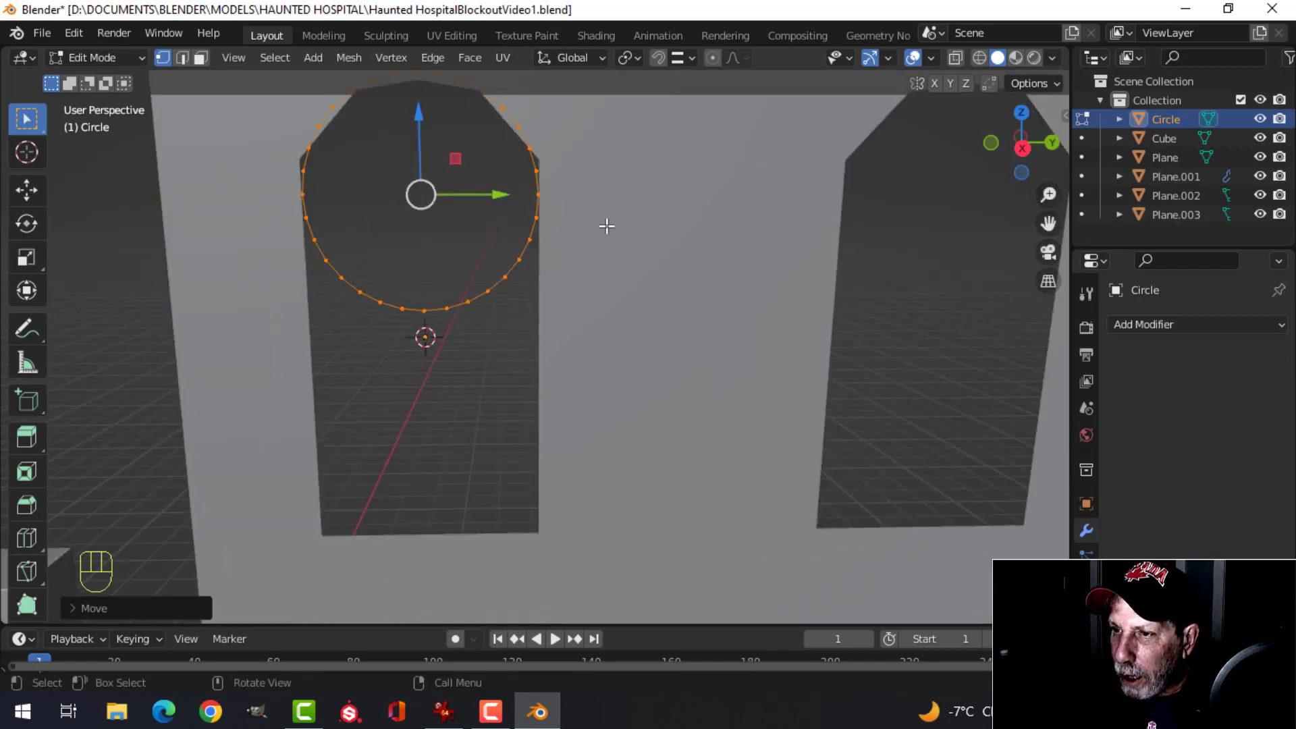
{"action": "key", "text": "e"}
{"action": "key", "text": "s"}
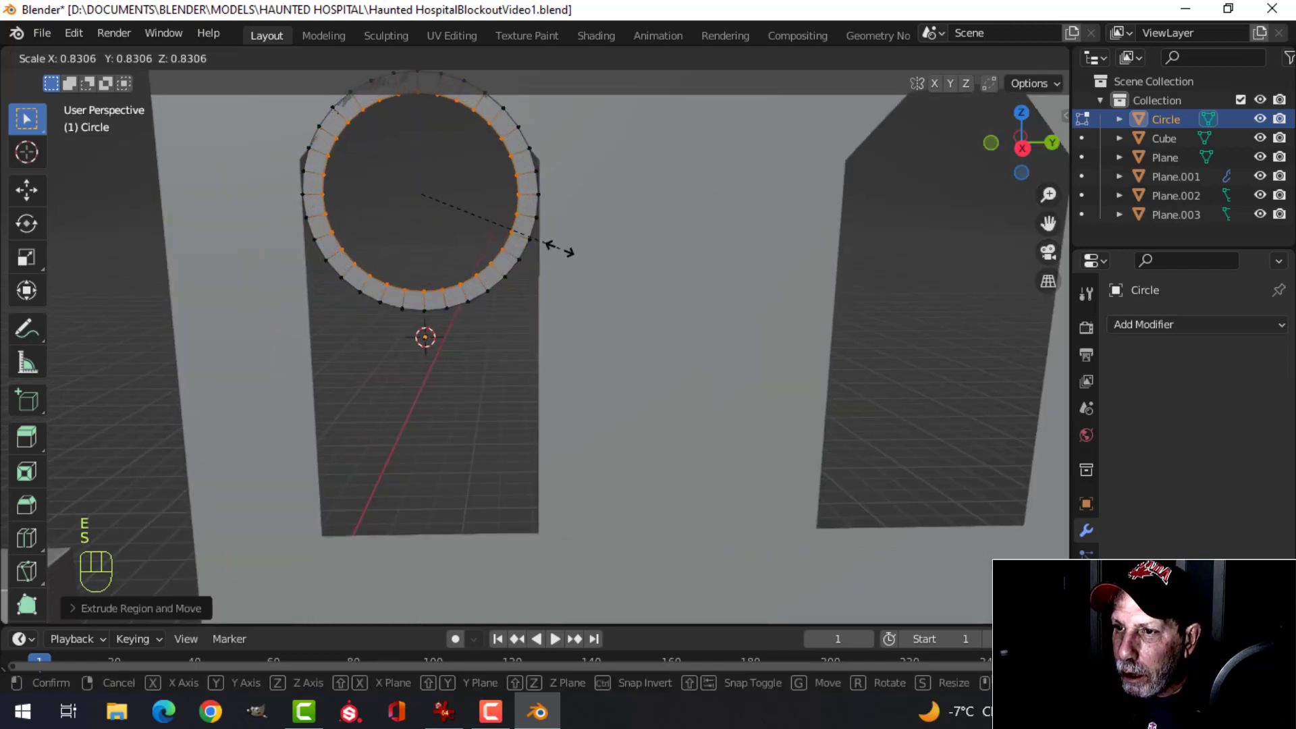
{"action": "left_click", "coordinate": [559, 249]}
{"action": "key", "text": "alt+a"}
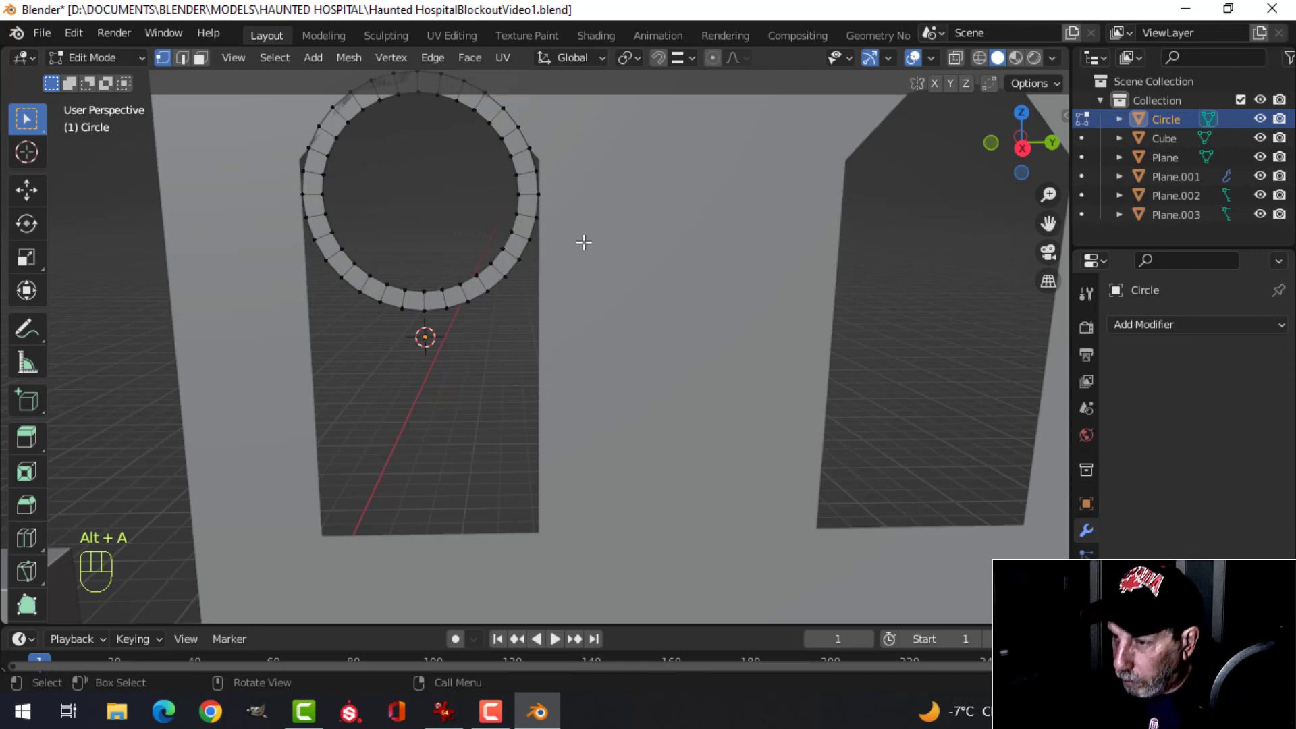
- Delete the vertices of the ring's lower half in the right-side wireframe view, leaving a half-round arch
{"action": "key", "text": "KP_1"}
{"action": "key", "text": "KP_3"}
{"action": "key", "text": "z"}
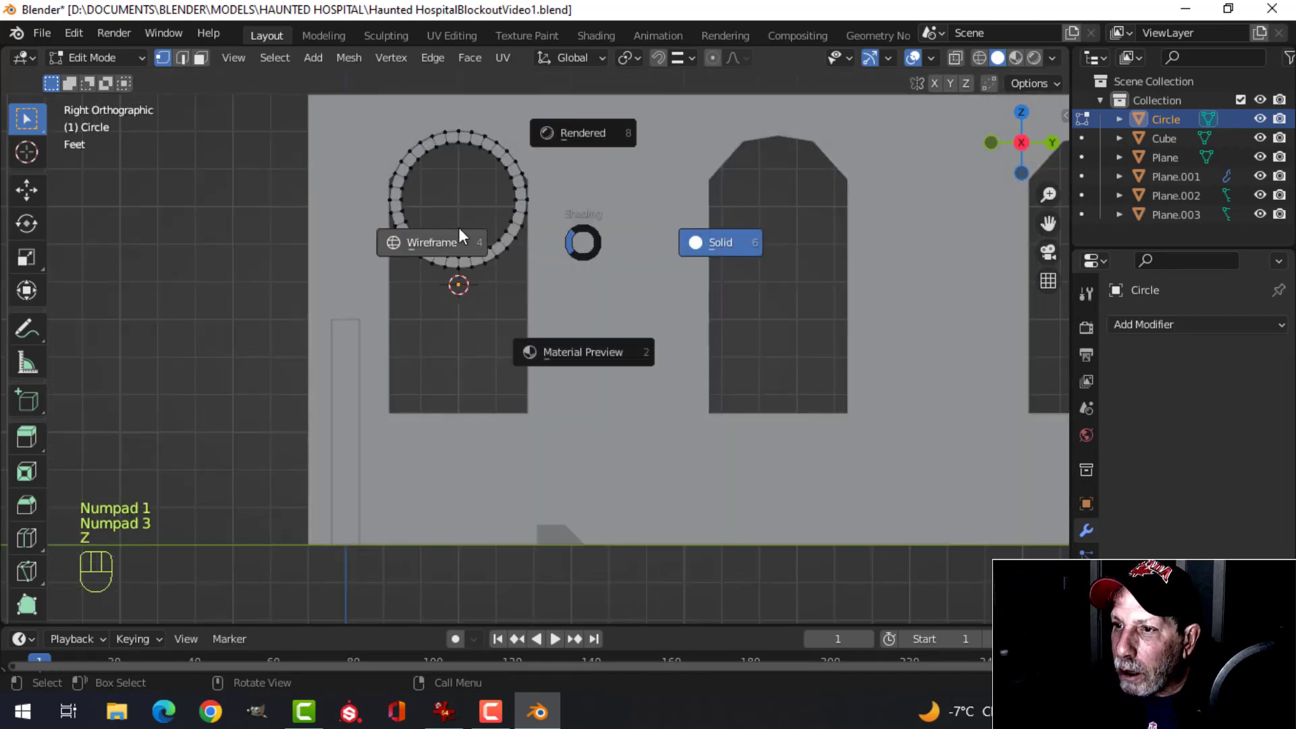
{"action": "left_click", "coordinate": [459, 236]}
{"action": "scroll", "coordinate": [570, 208], "scroll_direction": "up", "scroll_amount": 4}
{"action": "middle_click_drag", "start_coordinate": [573, 206], "coordinate": [634, 351], "text": "shift"}
{"action": "key", "text": "b"}
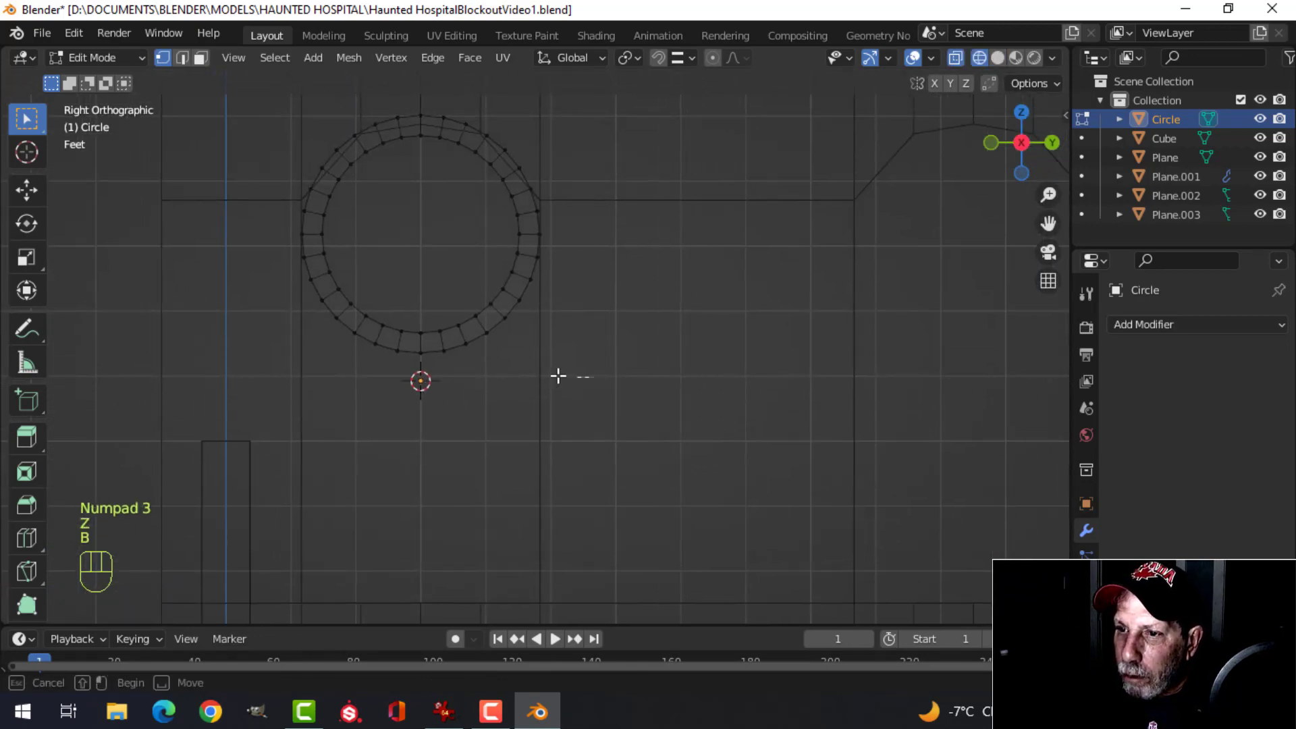
{"action": "left_click_drag", "start_coordinate": [594, 376], "coordinate": [247, 245]}
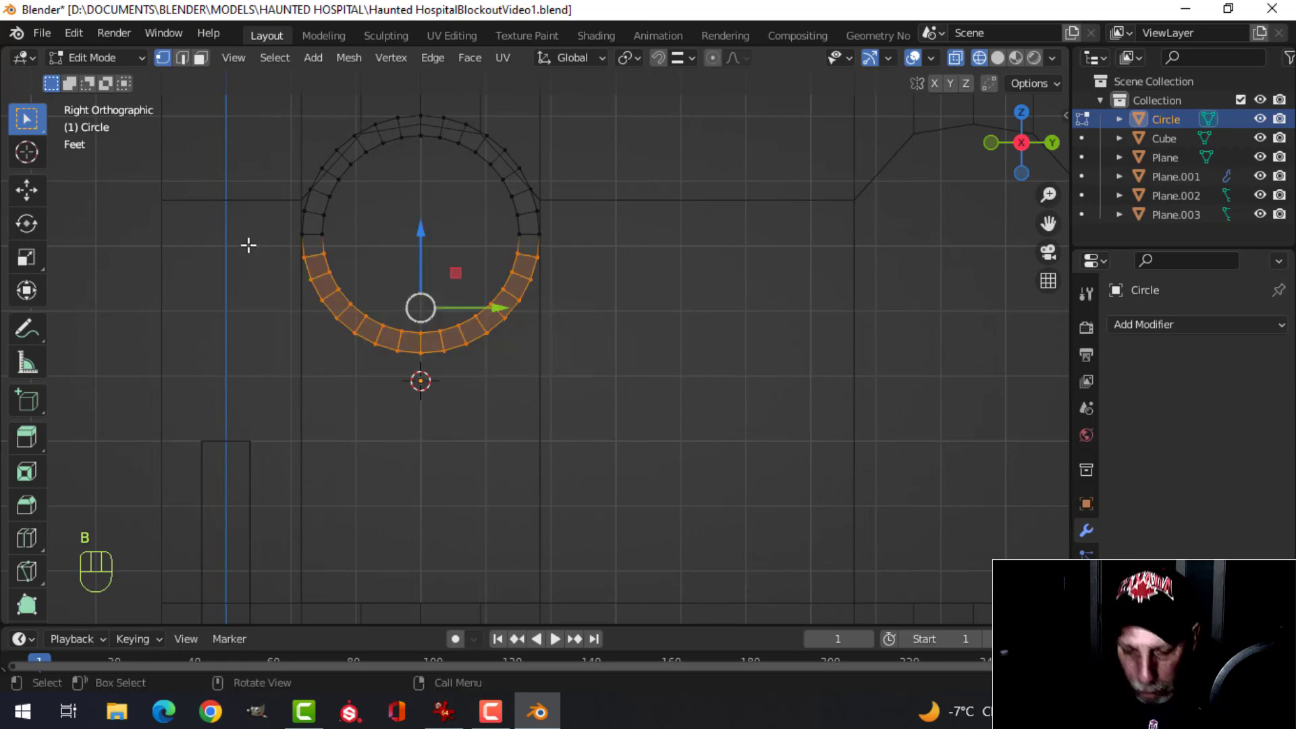
{"action": "key", "text": "x"}
{"action": "left_click", "coordinate": [200, 225]}
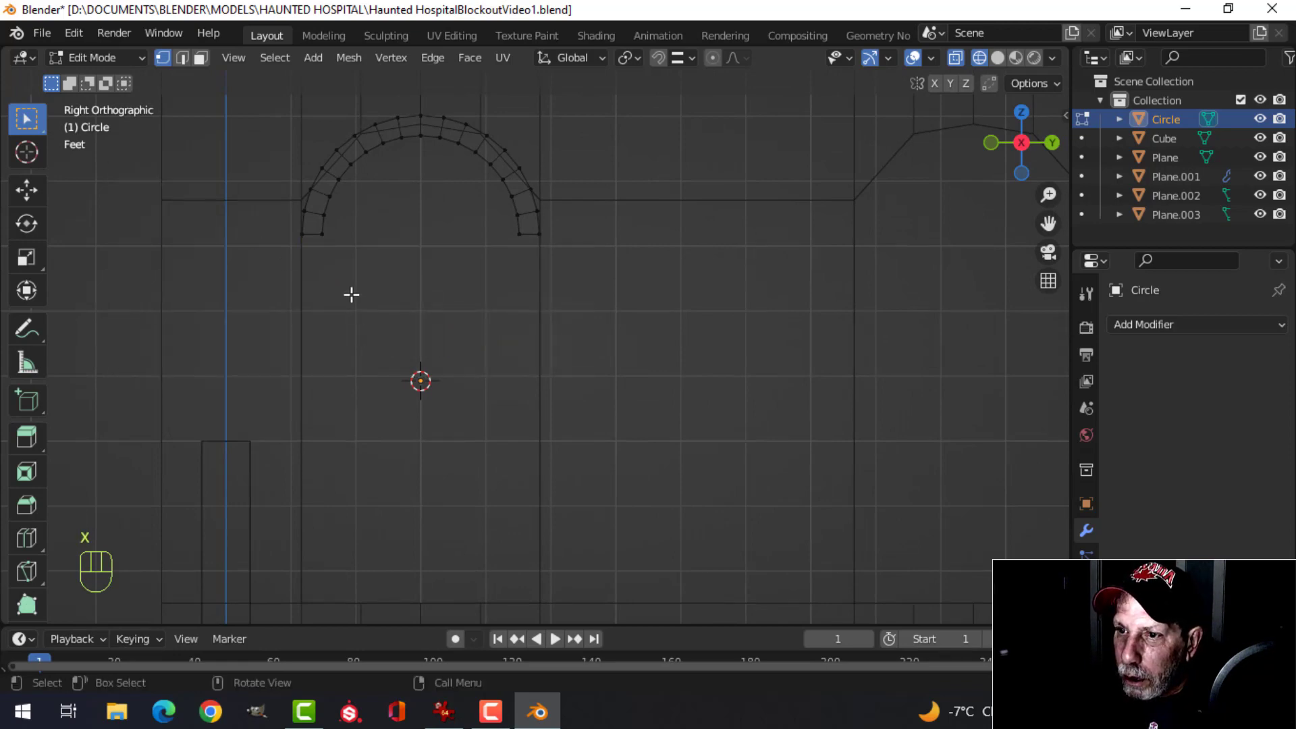
- Extrude both lower ends of the arch about 5.6 ft straight down to the window sill
{"action": "key", "text": "b"}
{"action": "left_click_drag", "start_coordinate": [284, 225], "coordinate": [664, 288]}
{"action": "scroll", "coordinate": [627, 298], "scroll_direction": "down", "scroll_amount": 2}
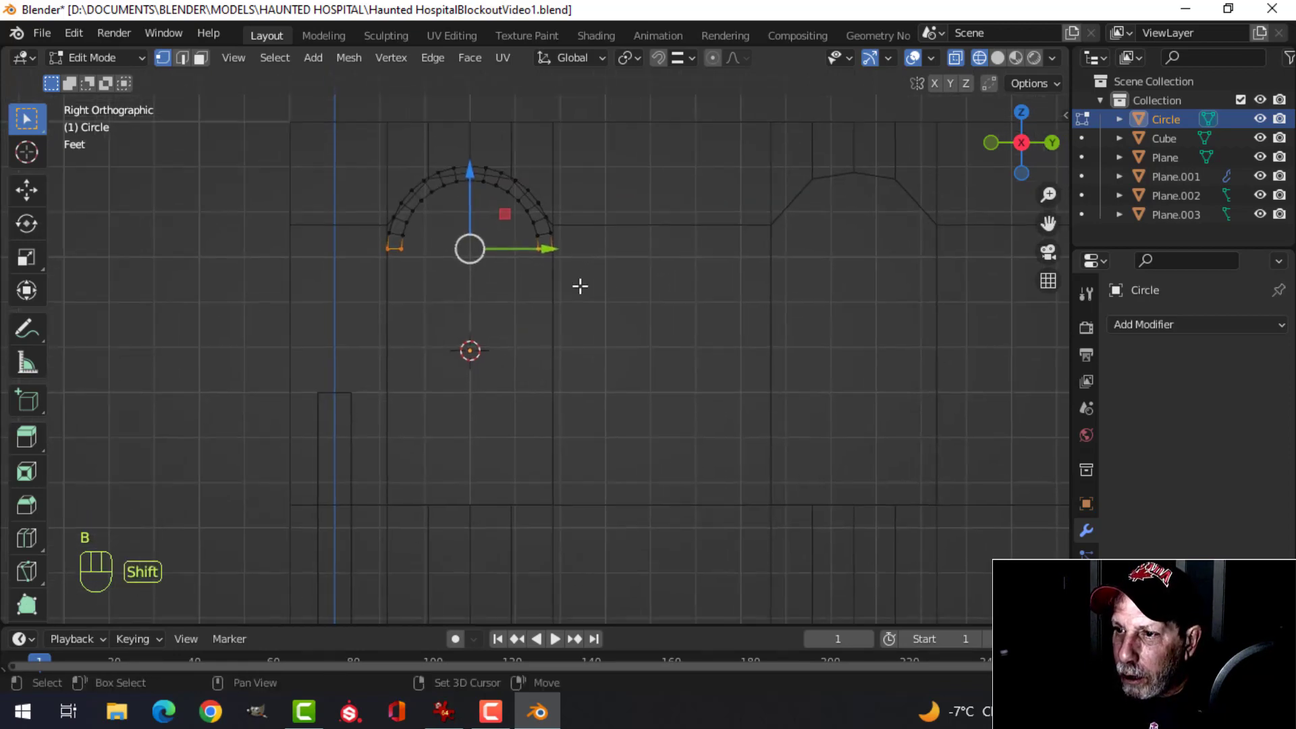
{"action": "left_click_drag", "start_coordinate": [470, 175], "coordinate": [476, 397]}
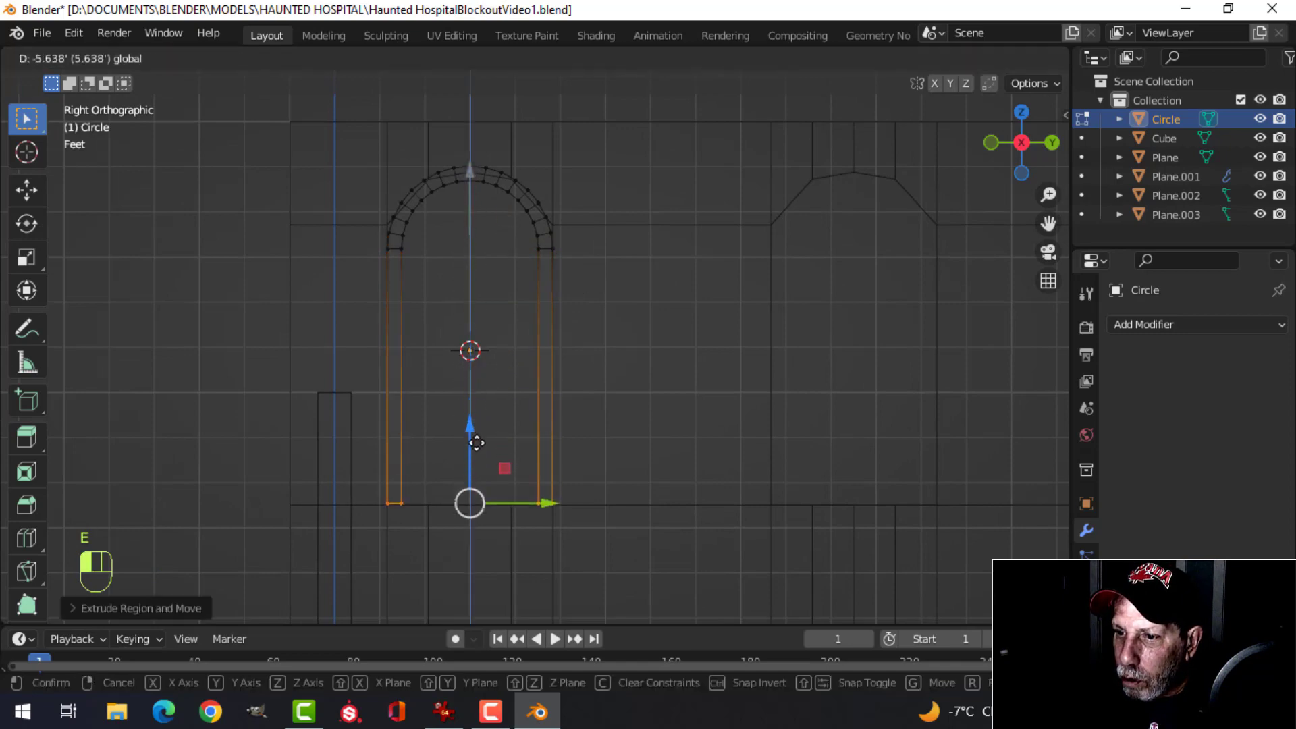
{"action": "left_click_drag", "start_coordinate": [477, 442], "coordinate": [477, 444]}
- Scale the whole window frame up to about 1.04, and return to solid shading and Object Mode
{"action": "key", "text": "a"}
{"action": "scroll", "coordinate": [630, 283], "scroll_direction": "up", "scroll_amount": 1}
{"action": "key", "text": "s"}
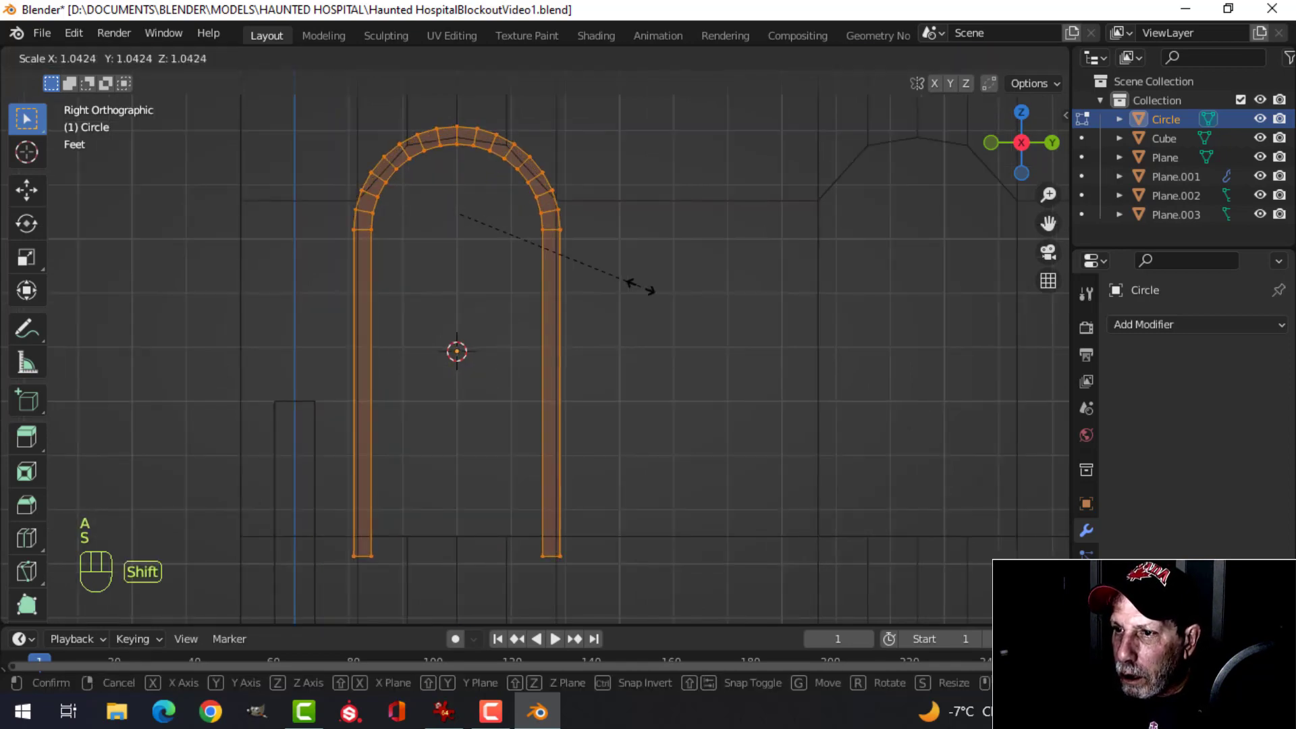
{"action": "left_click", "coordinate": [638, 287]}
{"action": "key", "text": "z"}
{"action": "left_click", "coordinate": [802, 294]}
{"action": "key", "text": "Tab"}
{"action": "key", "text": "alt+a"}
{"action": "scroll", "coordinate": [427, 323], "scroll_direction": "down", "scroll_amount": 3}
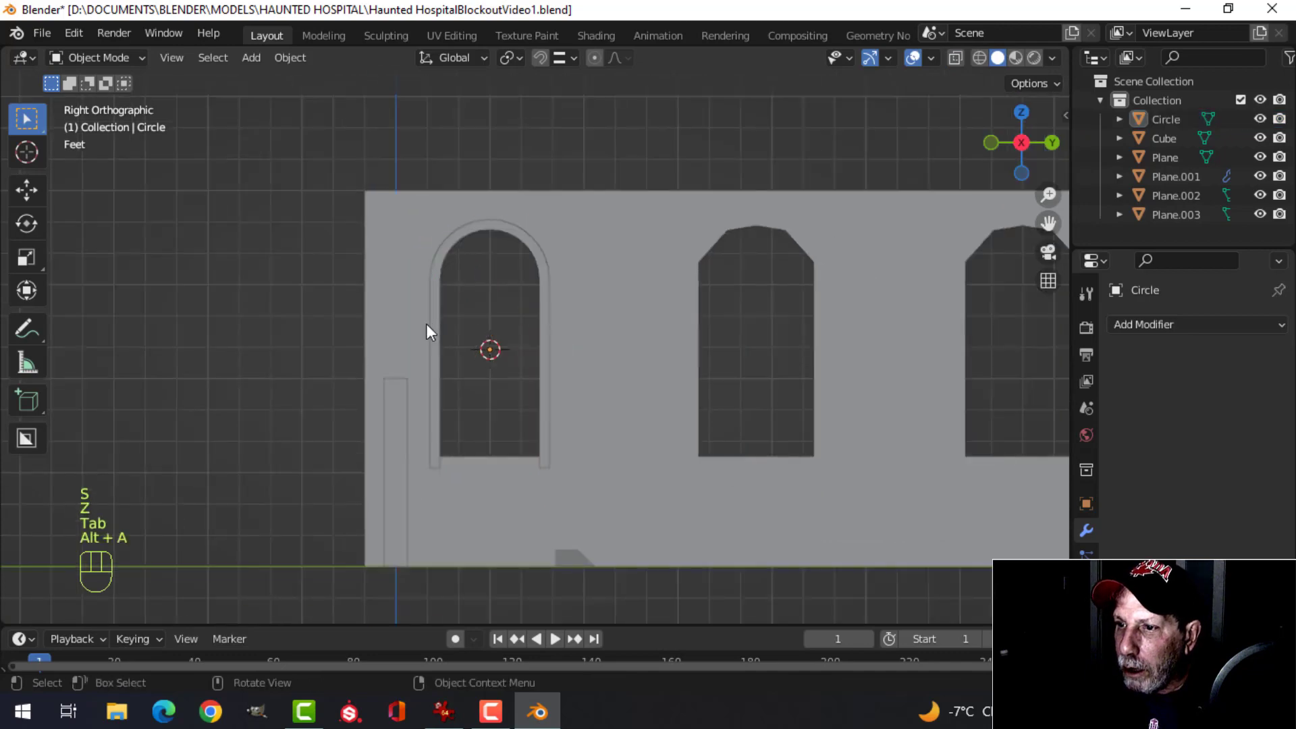
- Select the whole mesh of the arched window frame and move it slightly out from the wall along X
{"action": "middle_click_drag", "start_coordinate": [426, 323], "coordinate": [540, 273]}
{"action": "scroll", "coordinate": [700, 383], "scroll_direction": "up", "scroll_amount": 3}
{"action": "middle_click_drag", "start_coordinate": [635, 290], "coordinate": [551, 269]}
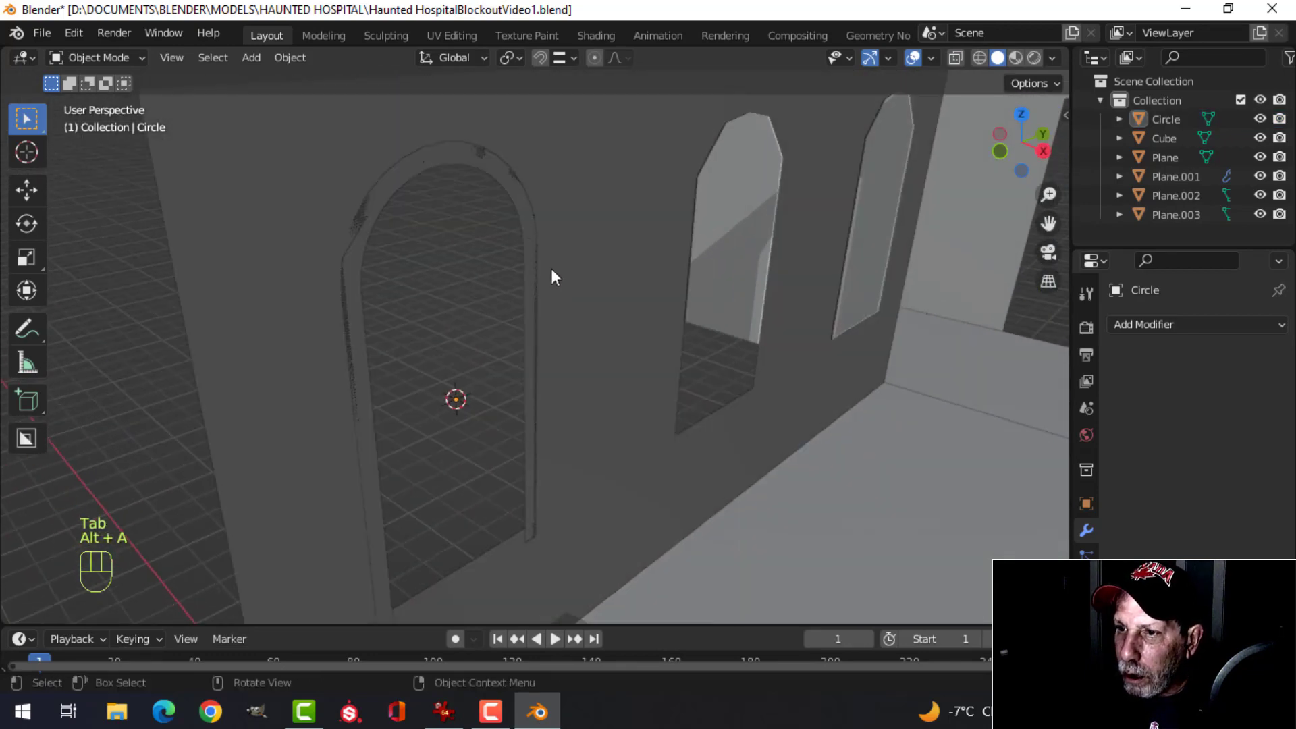
{"action": "left_click", "coordinate": [506, 178]}
{"action": "key", "text": "Tab"}
{"action": "key", "text": "a"}
{"action": "scroll", "coordinate": [508, 336], "scroll_direction": "up", "scroll_amount": 2}
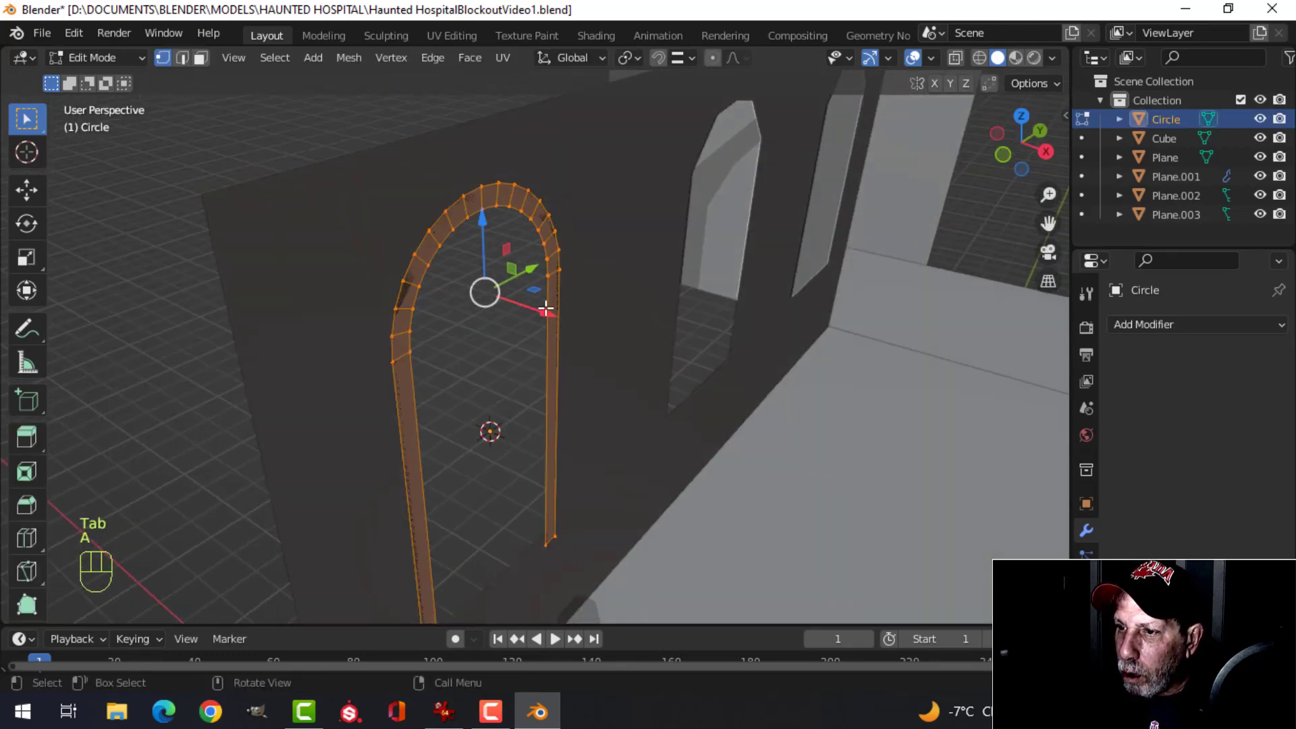
{"action": "left_click_drag", "start_coordinate": [546, 309], "coordinate": [561, 327]}
- Extrude the arched frame to give it thickness against the wall, and delete its back faces
{"action": "middle_click_drag", "start_coordinate": [561, 327], "coordinate": [326, 269]}
{"action": "scroll", "coordinate": [635, 356], "scroll_direction": "up", "scroll_amount": 3}
{"action": "key", "text": "e"}
{"action": "left_click", "coordinate": [617, 352]}
{"action": "key", "text": "x"}
{"action": "left_click", "coordinate": [619, 396]}
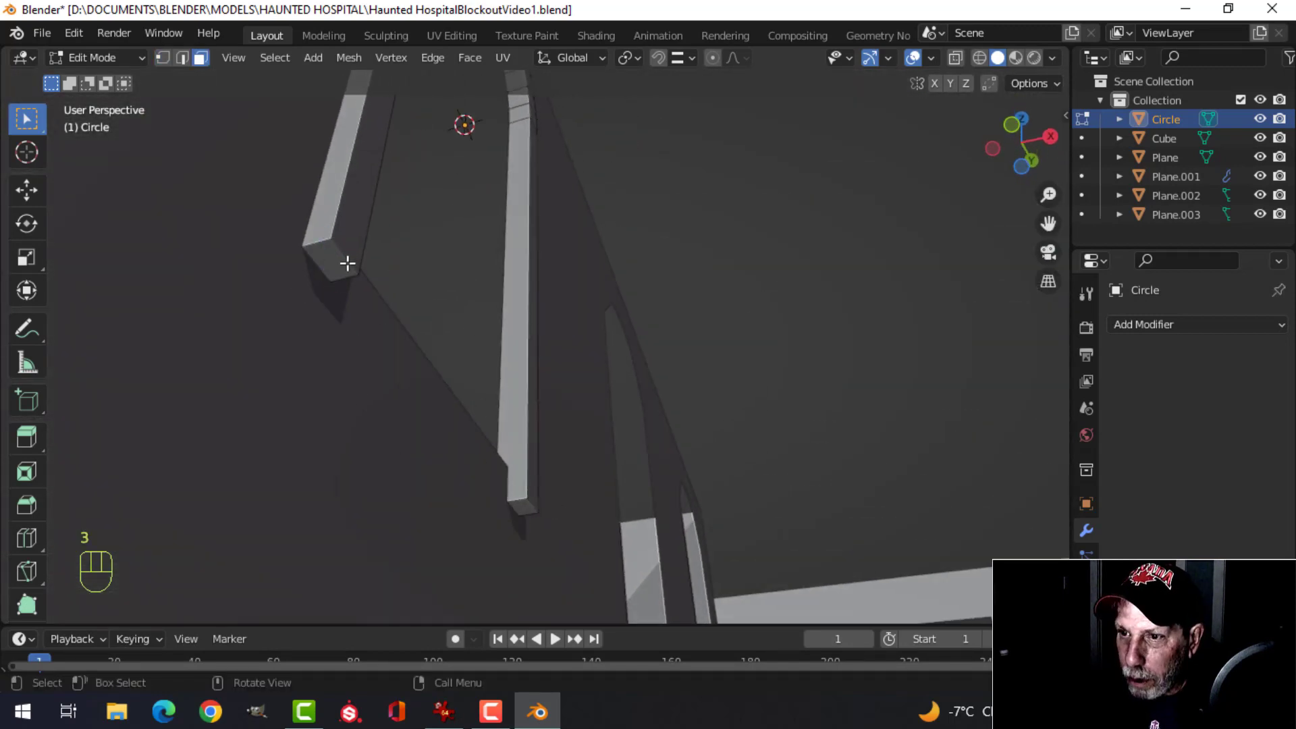
- Delete the end faces at the bottom of both frame legs, and return to Object Mode
{"action": "left_click", "coordinate": [523, 512], "text": "shift"}
{"action": "key", "text": "x"}
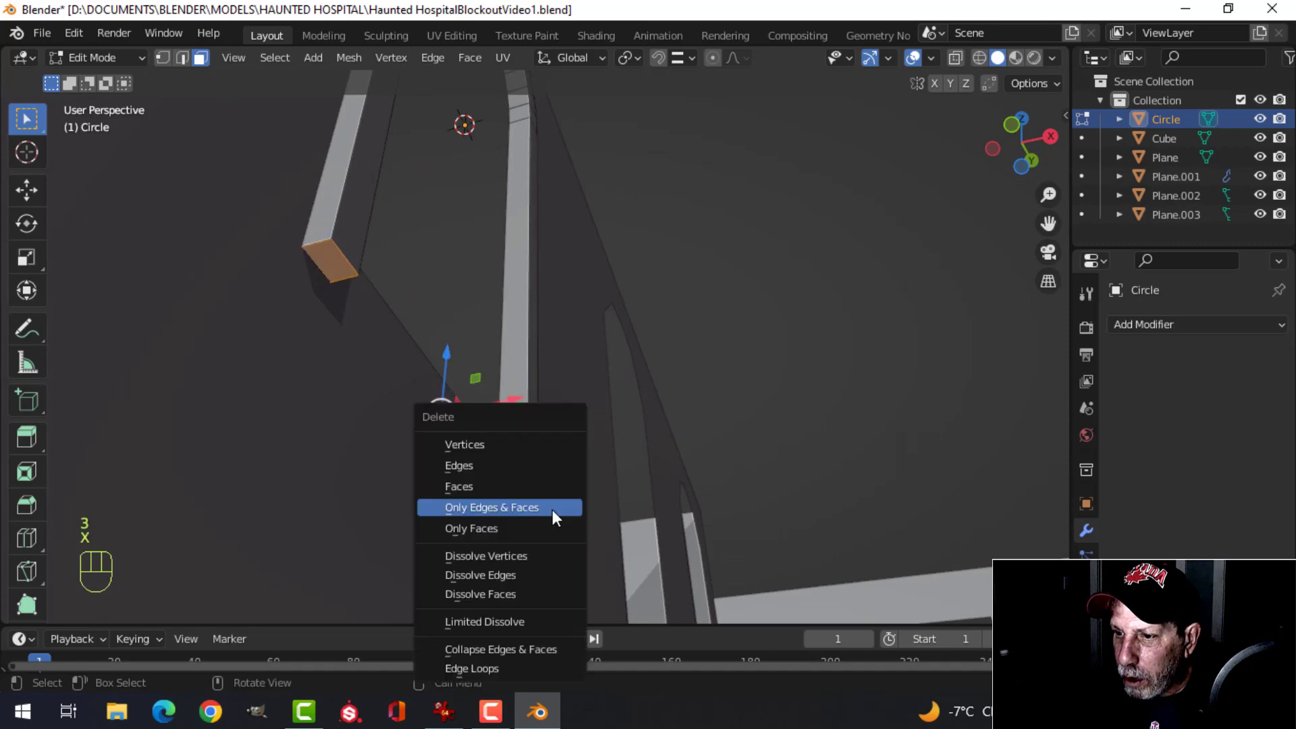
{"action": "left_click", "coordinate": [500, 487]}
{"action": "middle_click_drag", "start_coordinate": [558, 330], "coordinate": [509, 402]}
{"action": "key", "text": "Tab"}
{"action": "scroll", "coordinate": [509, 403], "scroll_direction": "down", "scroll_amount": 4}
{"action": "key", "text": "alt+a"}
{"action": "middle_click_drag", "start_coordinate": [513, 321], "coordinate": [500, 428]}
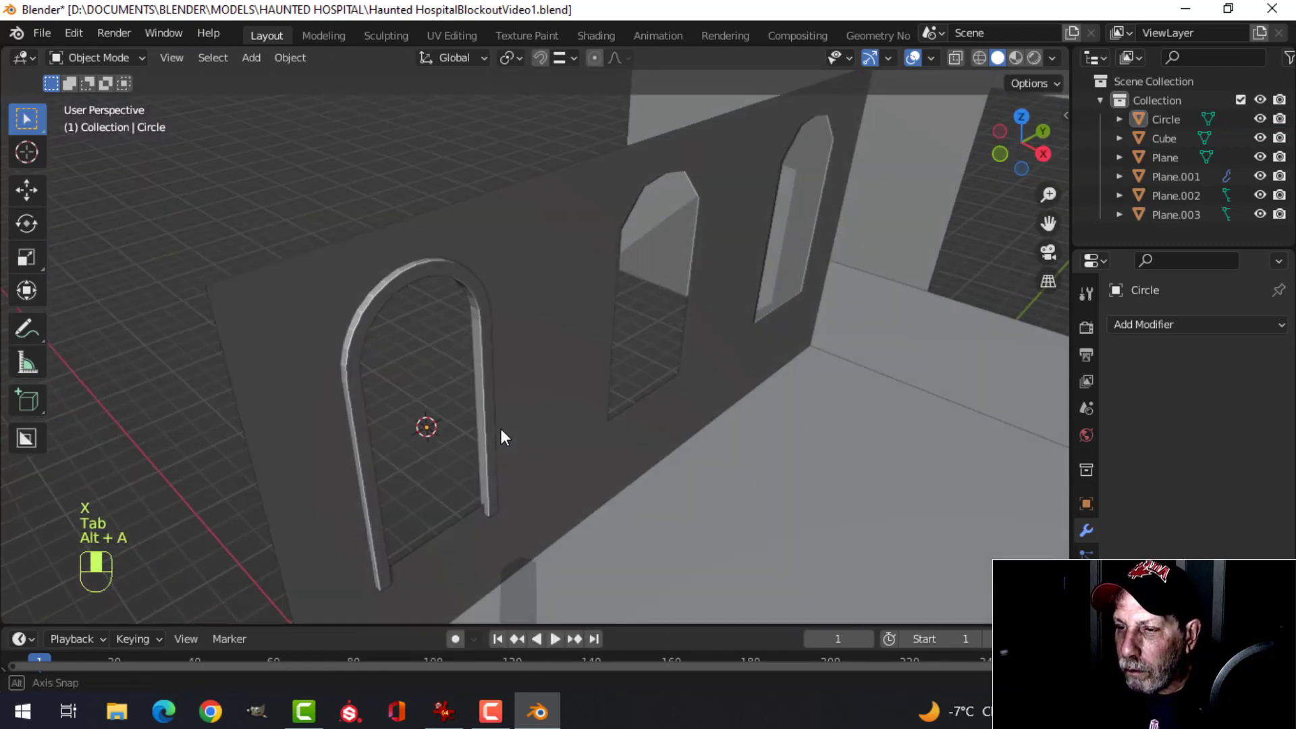
- Add a centred loop cut running lengthwise along the inner side of the arched frame
{"action": "scroll", "coordinate": [488, 380], "scroll_direction": "up", "scroll_amount": 4}
{"action": "middle_click_drag", "start_coordinate": [488, 381], "coordinate": [516, 398], "text": "shift"}
{"action": "middle_click_drag", "start_coordinate": [516, 398], "coordinate": [560, 330]}
{"action": "scroll", "coordinate": [594, 382], "scroll_direction": "down", "scroll_amount": 4}
{"action": "scroll", "coordinate": [626, 315], "scroll_direction": "down", "scroll_amount": 3}
{"action": "scroll", "coordinate": [525, 364], "scroll_direction": "up", "scroll_amount": 2}
{"action": "scroll", "coordinate": [567, 392], "scroll_direction": "up", "scroll_amount": 1}
{"action": "left_click", "coordinate": [476, 320]}
{"action": "scroll", "coordinate": [540, 327], "scroll_direction": "up", "scroll_amount": 4}
{"action": "scroll", "coordinate": [555, 322], "scroll_direction": "down", "scroll_amount": 3}
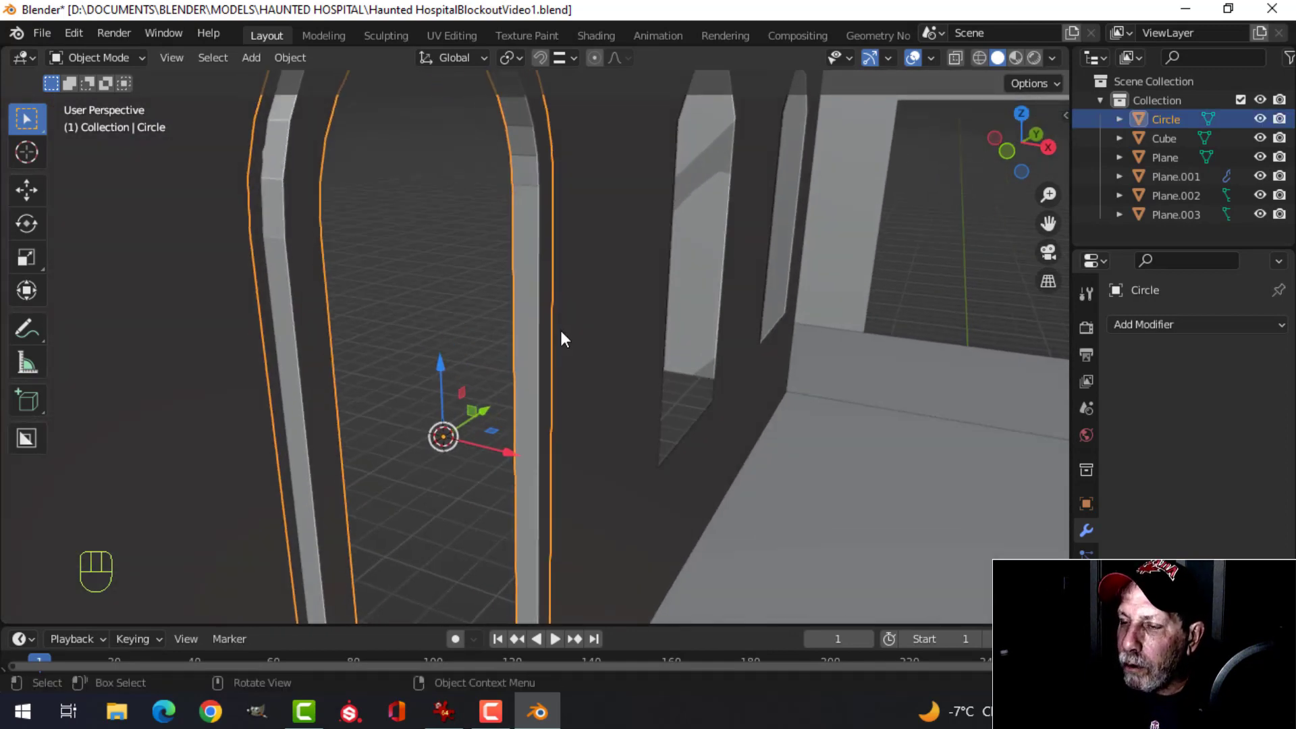
{"action": "key", "text": "Tab"}
{"action": "key", "text": "ctrl+r"}
{"action": "left_click", "coordinate": [525, 209]}
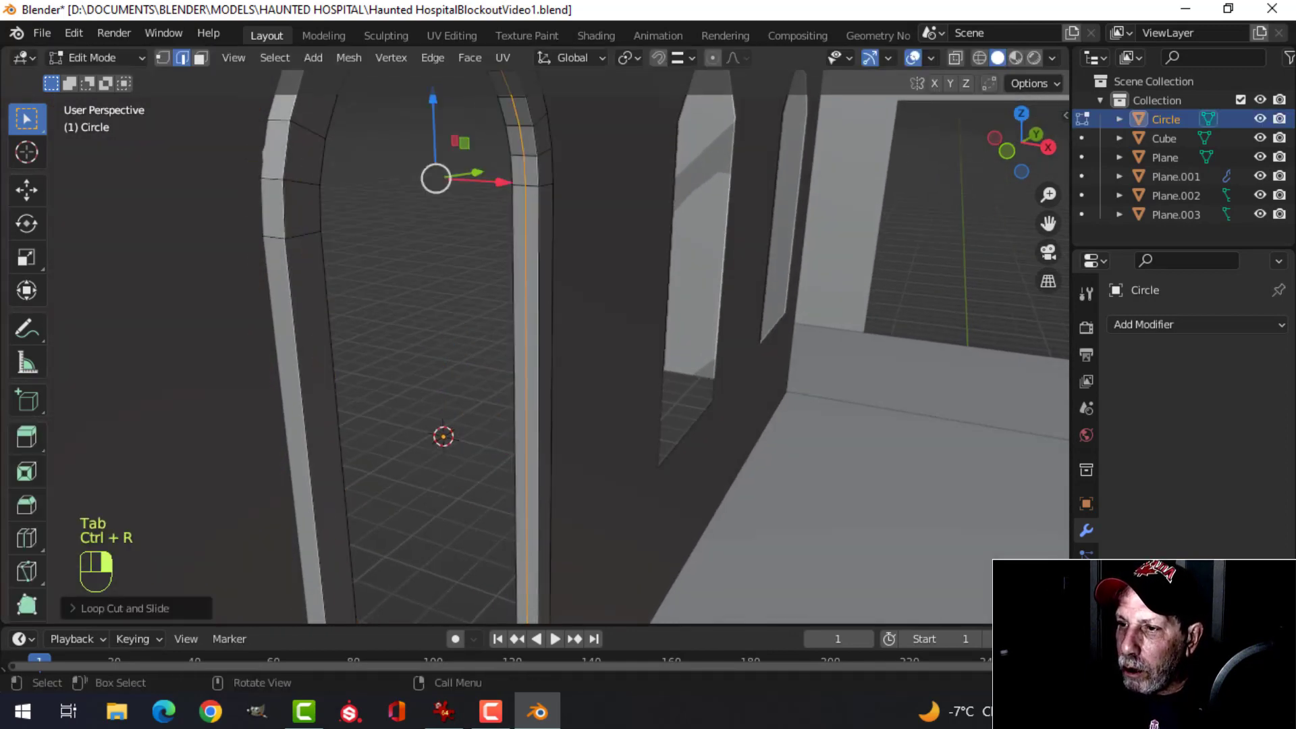
- Bevel the new lengthwise loop with one segment, widening it into a strip along the frame's inner side
{"action": "scroll", "coordinate": [583, 241], "scroll_direction": "up", "scroll_amount": 5}
{"action": "middle_click_drag", "start_coordinate": [527, 270], "coordinate": [567, 275]}
{"action": "middle_click_drag", "start_coordinate": [600, 297], "coordinate": [506, 318], "text": "shift"}
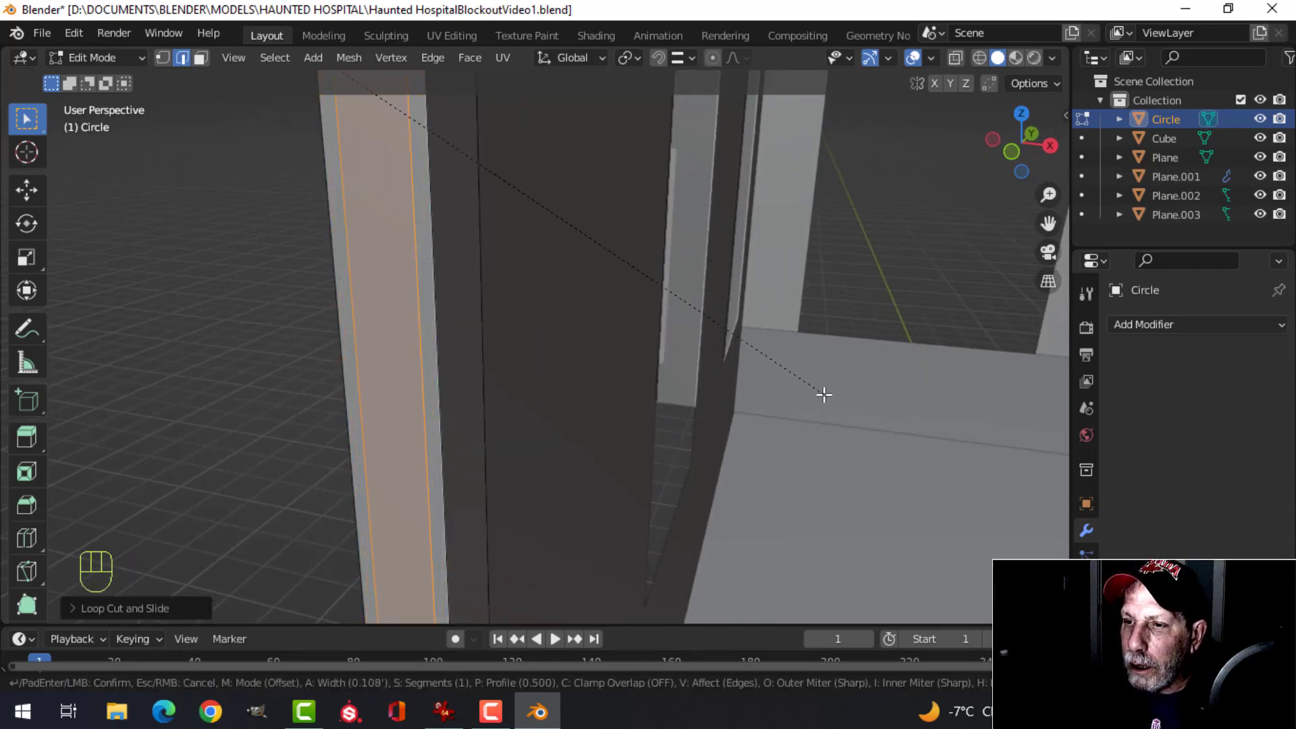
{"action": "left_click", "coordinate": [782, 402]}
{"action": "scroll", "coordinate": [540, 359], "scroll_direction": "down", "scroll_amount": 3}
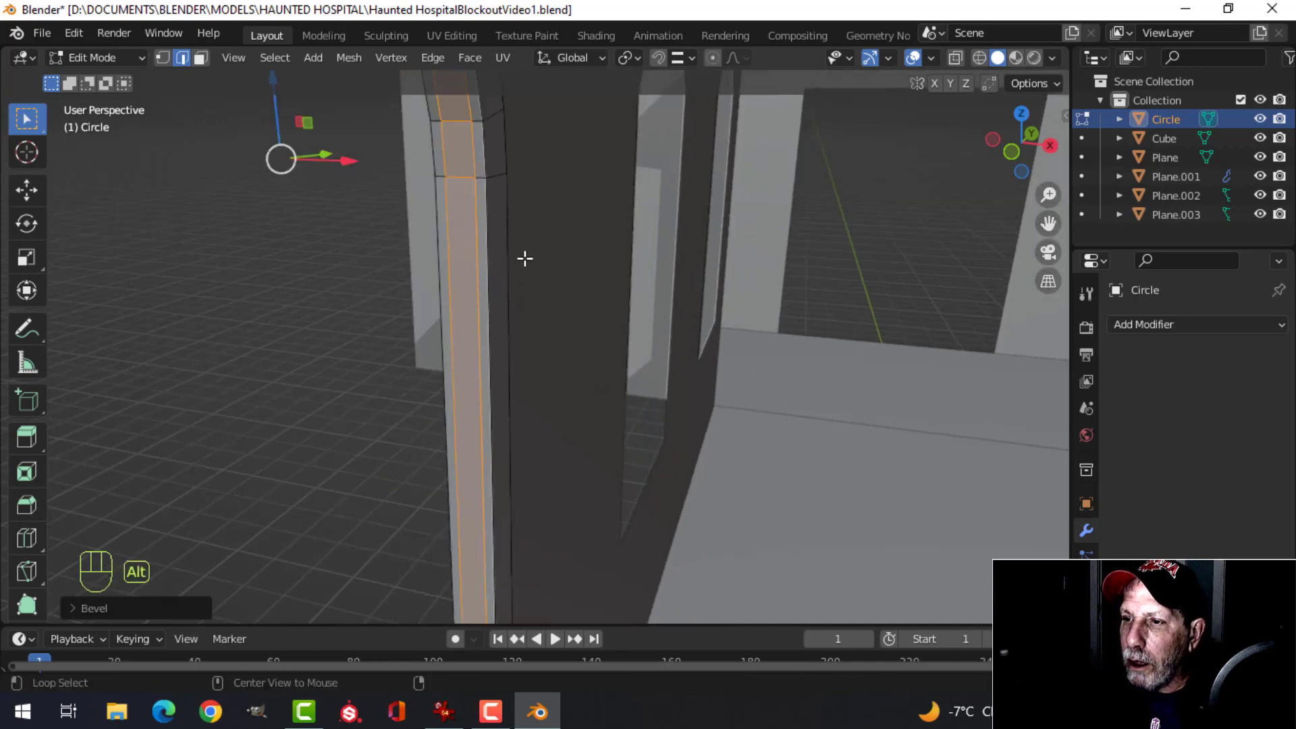
{"action": "key", "text": "alt+a"}
{"action": "scroll", "coordinate": [513, 245], "scroll_direction": "down", "scroll_amount": 2}
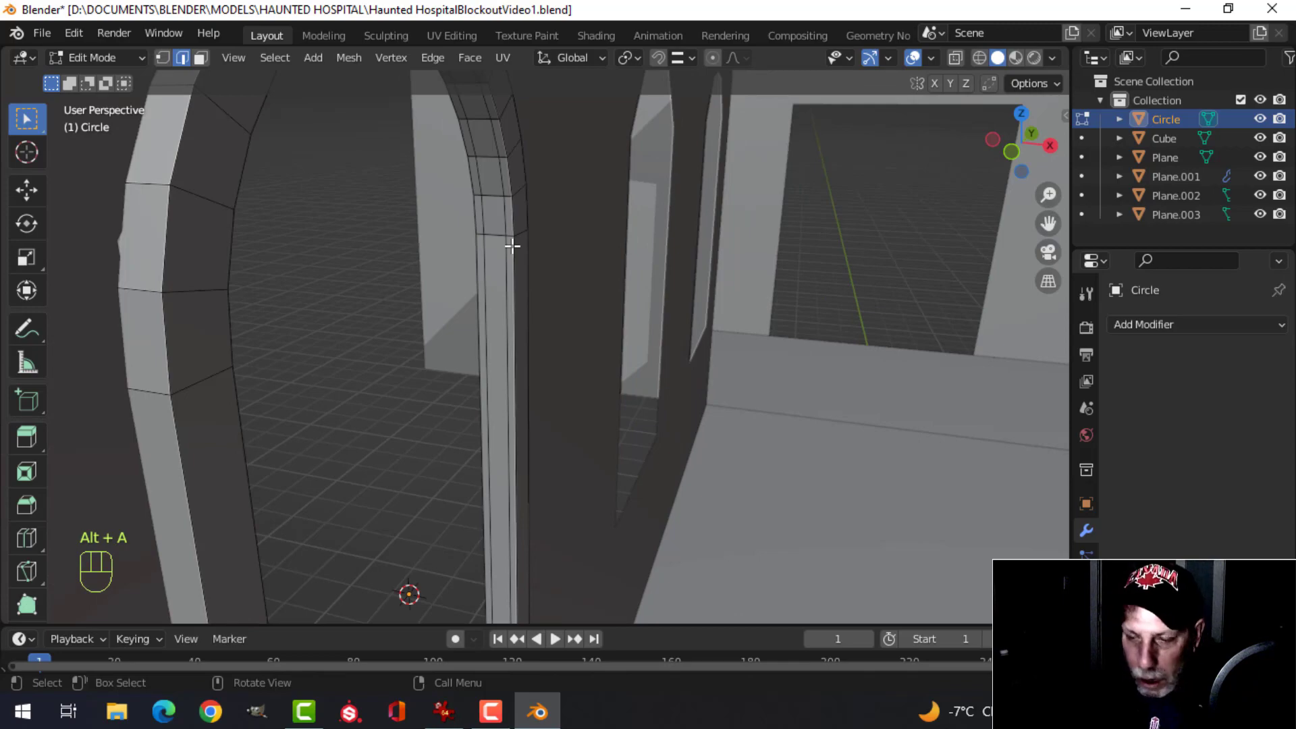
- Extrude the inner strip's face loop and fatten it into a ridge toward the window opening, then return to Object Mode
{"action": "left_click", "coordinate": [489, 234], "text": "alt+shift"}
{"action": "middle_click_drag", "start_coordinate": [489, 234], "coordinate": [597, 282]}
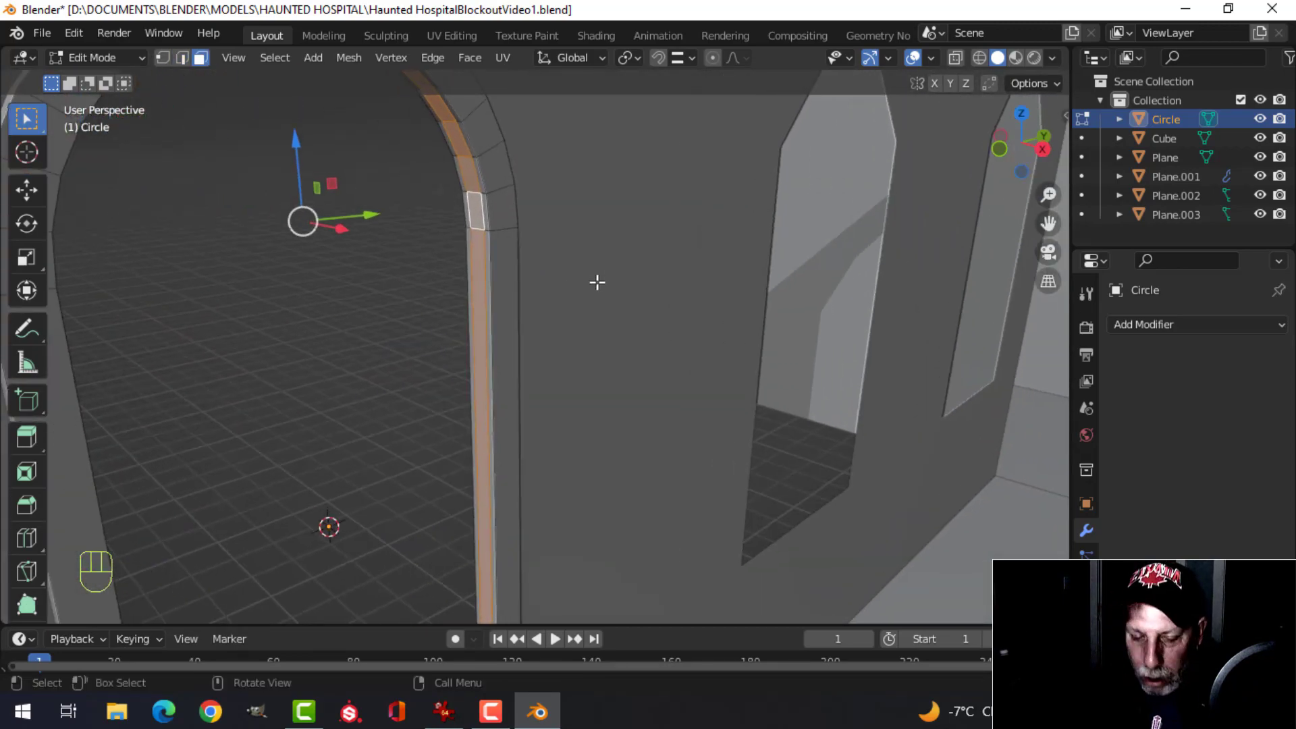
{"action": "key", "text": "alt+s"}
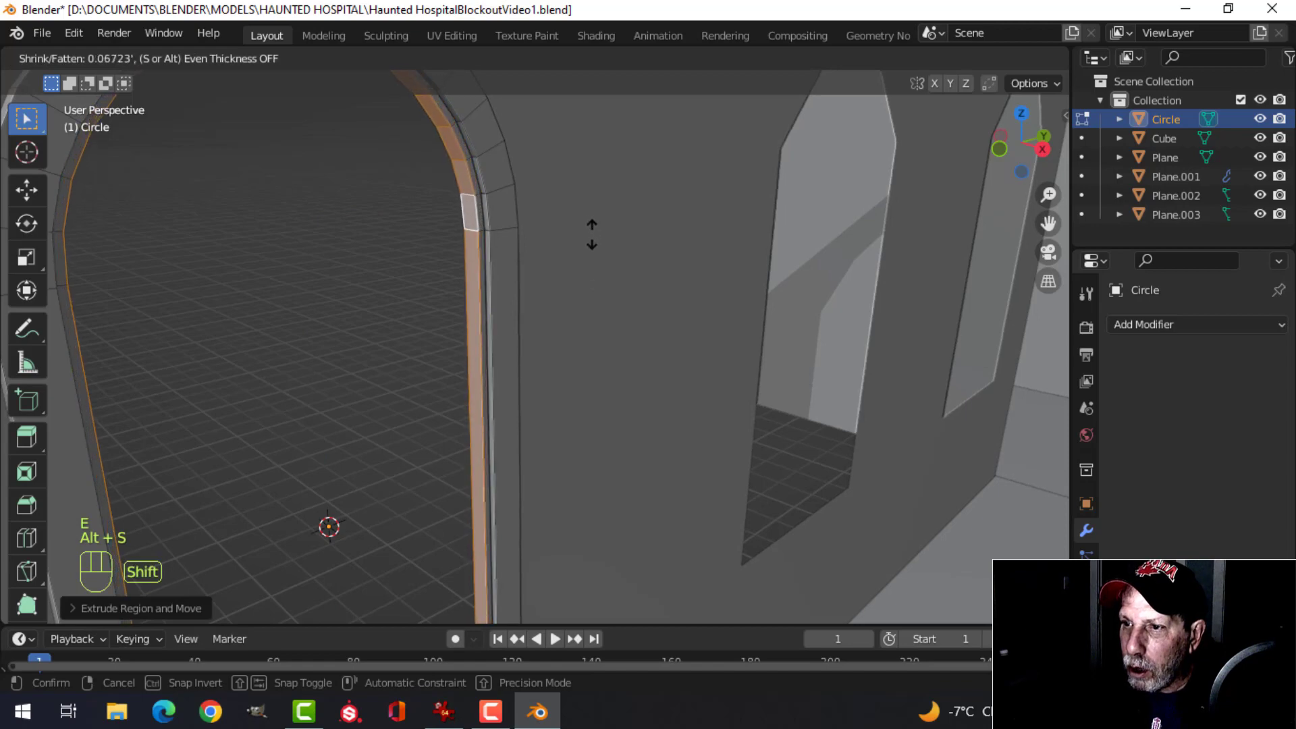
{"action": "left_click", "coordinate": [577, 169], "text": "shift"}
{"action": "scroll", "coordinate": [556, 277], "scroll_direction": "down", "scroll_amount": 3}
{"action": "key", "text": "alt+a"}
{"action": "middle_click_drag", "start_coordinate": [556, 278], "coordinate": [549, 304]}
{"action": "key", "text": "Tab"}
{"action": "key", "text": "alt+a"}
{"action": "middle_click_drag", "start_coordinate": [475, 239], "coordinate": [515, 249]}
{"action": "left_click", "coordinate": [546, 237]}
{"action": "key", "text": "Tab"}
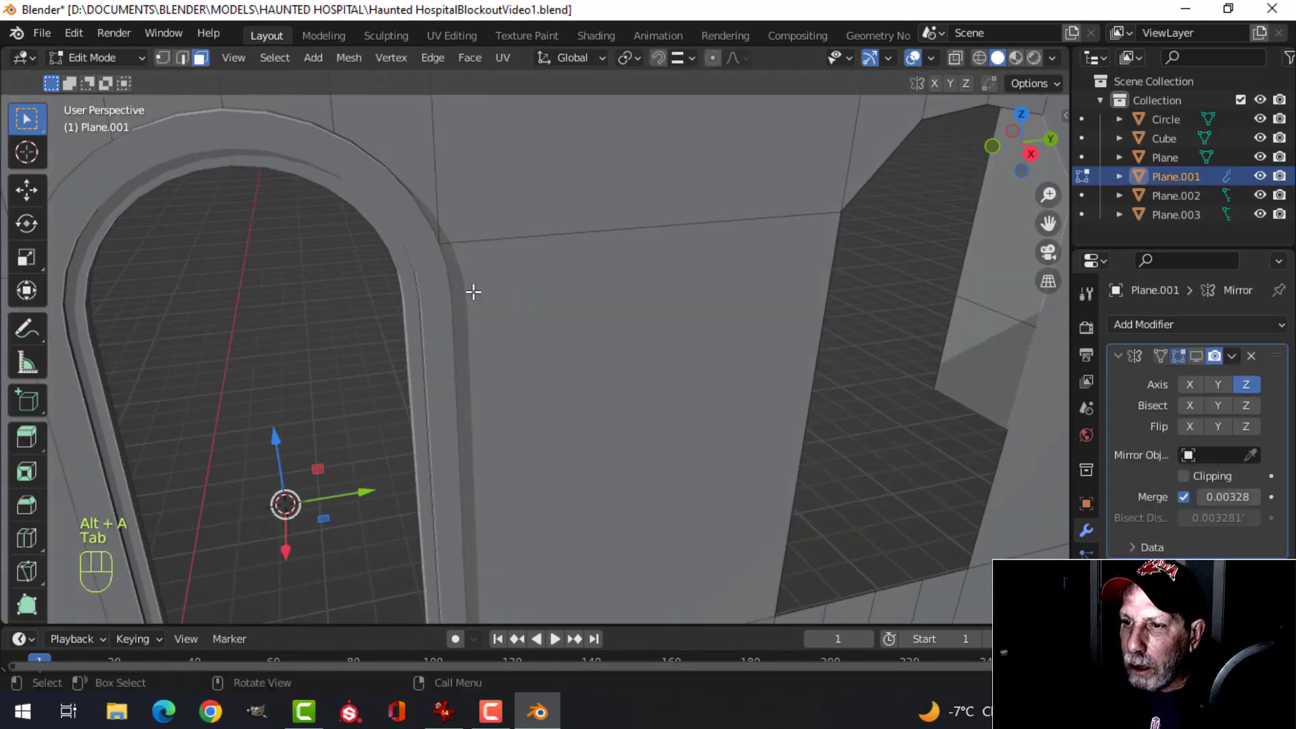
{"action": "key", "text": "Tab"}
- Move the face loop on the front of the arched frame slightly outward along X
{"action": "left_click", "coordinate": [436, 245]}
{"action": "key", "text": "Tab"}
{"action": "middle_click_drag", "start_coordinate": [437, 243], "coordinate": [570, 273]}
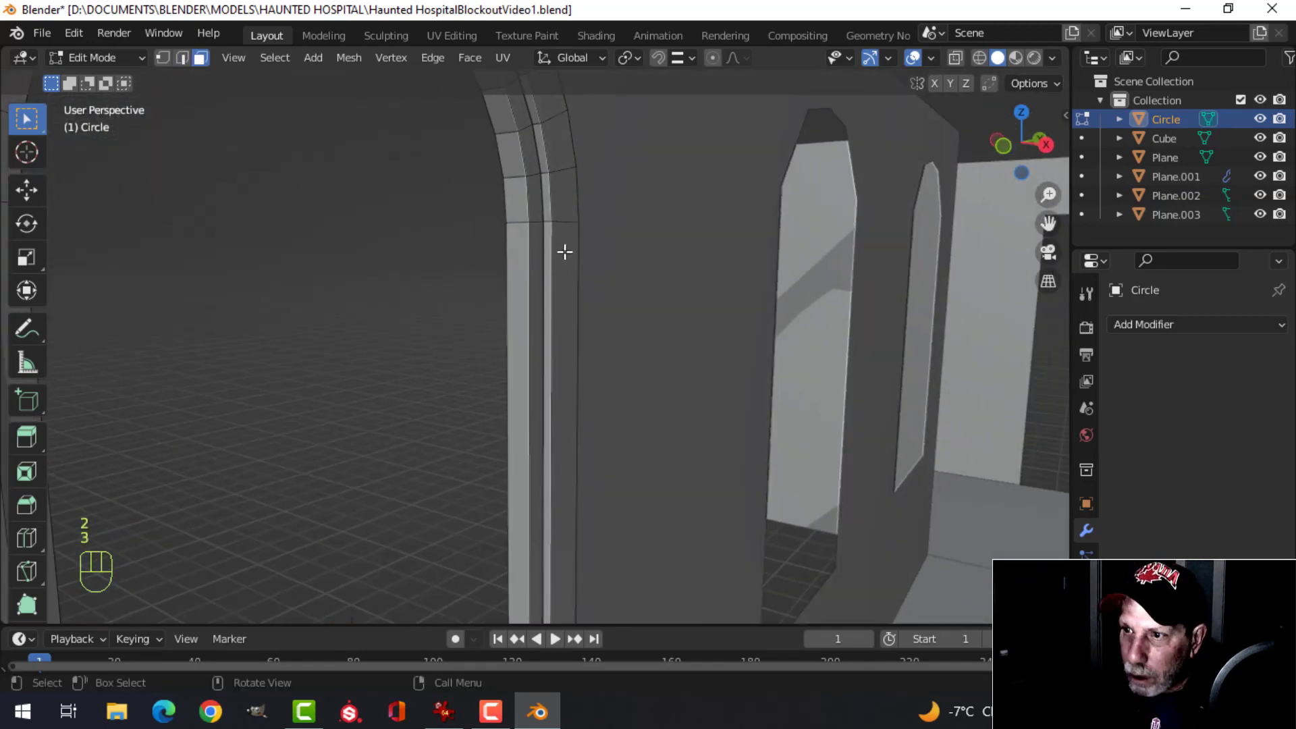
{"action": "left_click", "coordinate": [563, 221], "text": "alt+shift"}
{"action": "scroll", "coordinate": [567, 249], "scroll_direction": "down", "scroll_amount": 2}
{"action": "middle_click_drag", "start_coordinate": [489, 304], "coordinate": [501, 297]}
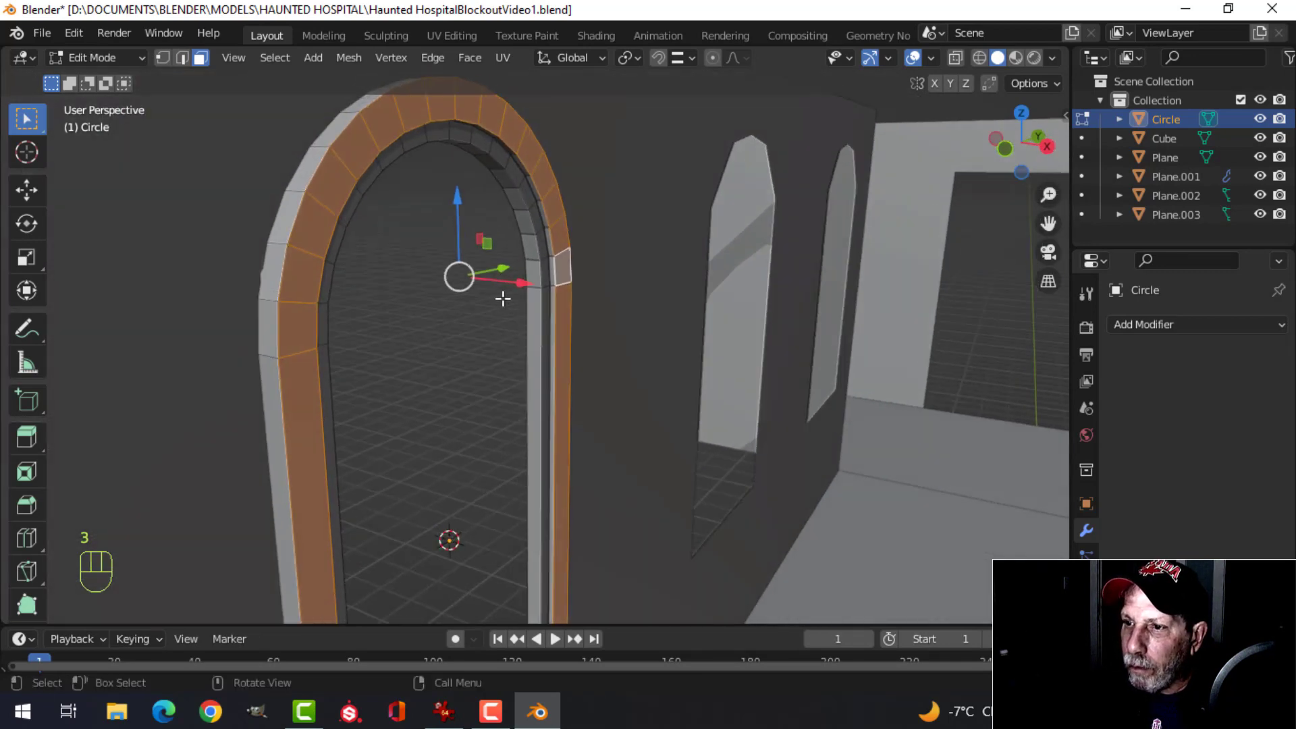
{"action": "left_click_drag", "start_coordinate": [522, 284], "coordinate": [532, 290]}
{"action": "key", "text": "alt+a"}
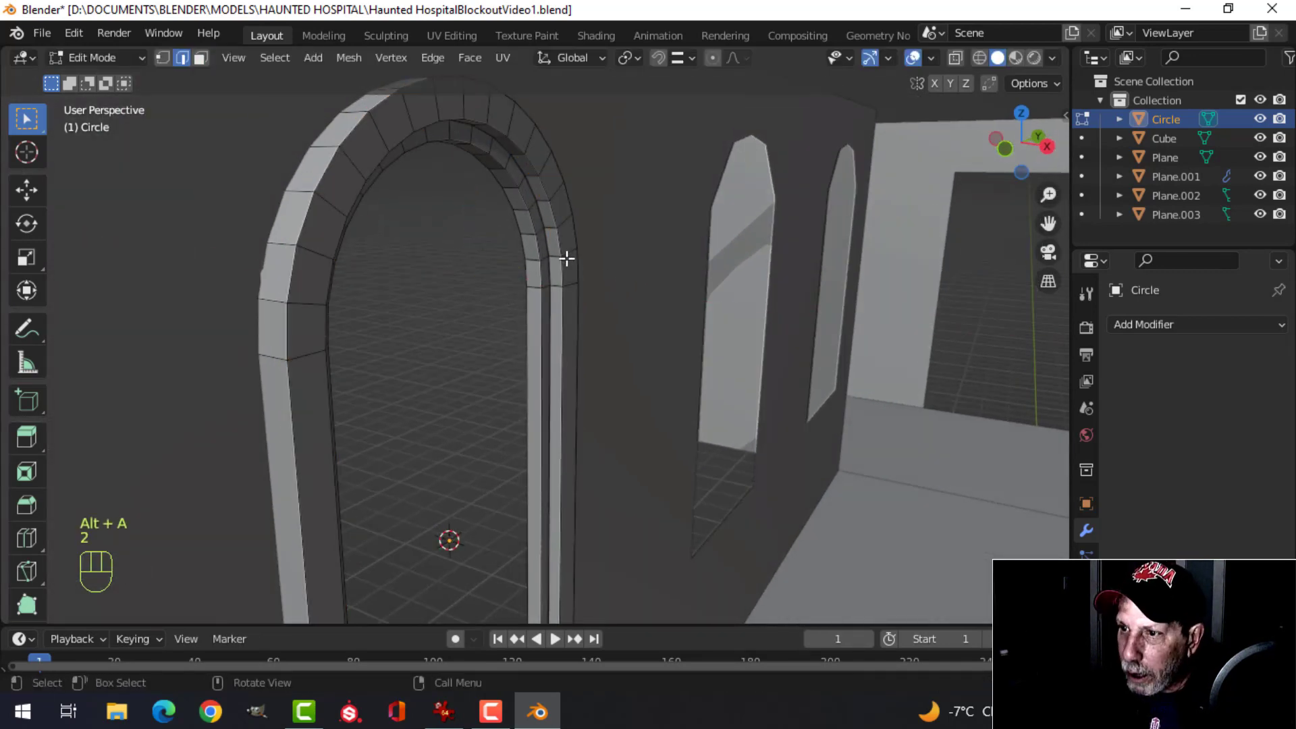
- Bevel the inner and outer edge loops of the frame's front with 3 segments, and return to Object Mode
{"action": "middle_click_drag", "start_coordinate": [570, 198], "coordinate": [598, 322]}
{"action": "key", "text": "ctrl+b"}
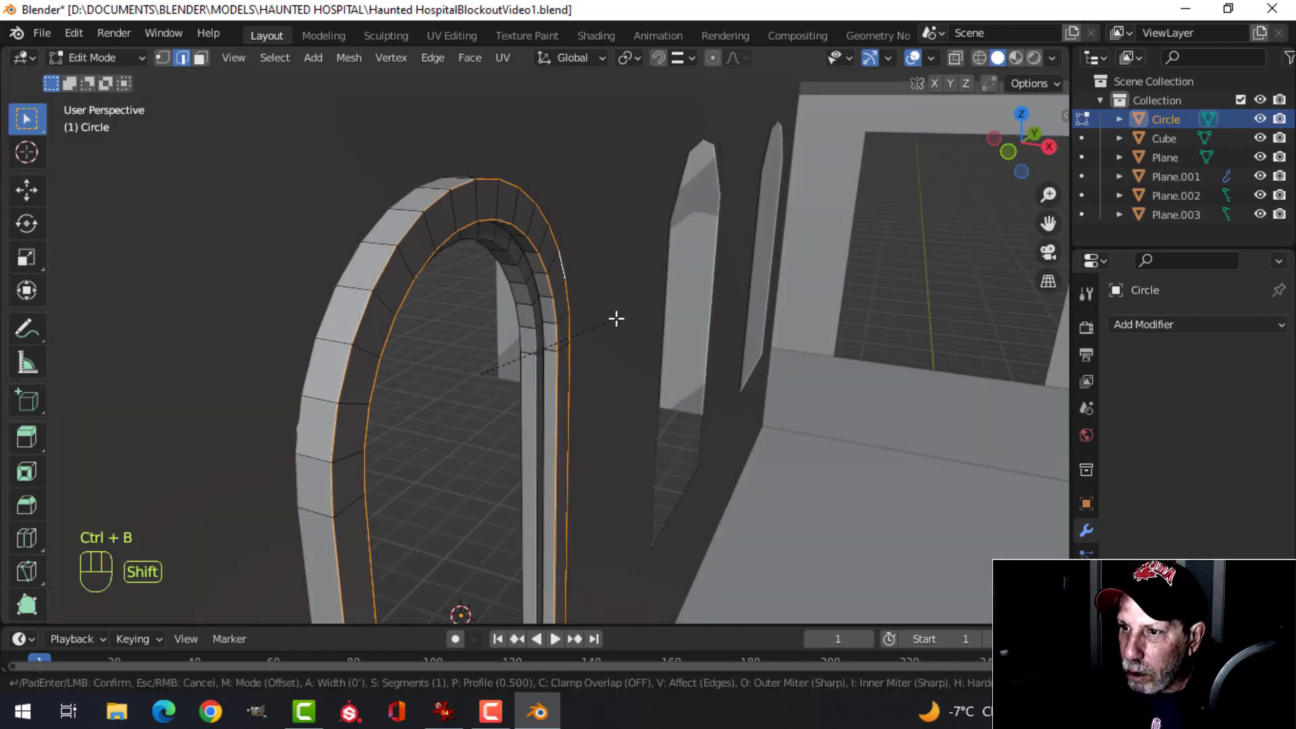
{"action": "left_click", "coordinate": [702, 304]}
{"action": "key", "text": "Tab"}
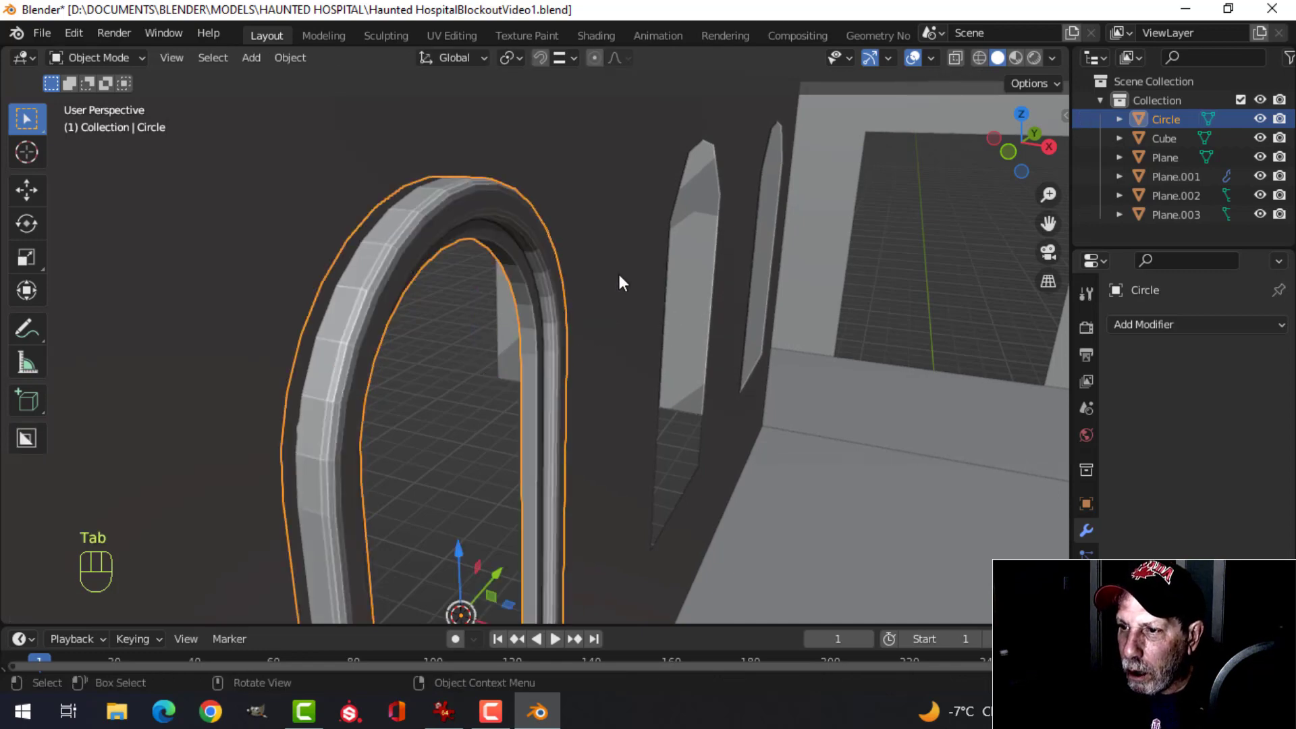
- Shade the window frame smooth and add a level 1 Subdivision Surface modifier
{"action": "middle_click_drag", "start_coordinate": [622, 282], "coordinate": [528, 260]}
{"action": "right_click", "coordinate": [488, 238]}
{"action": "left_click", "coordinate": [489, 242]}
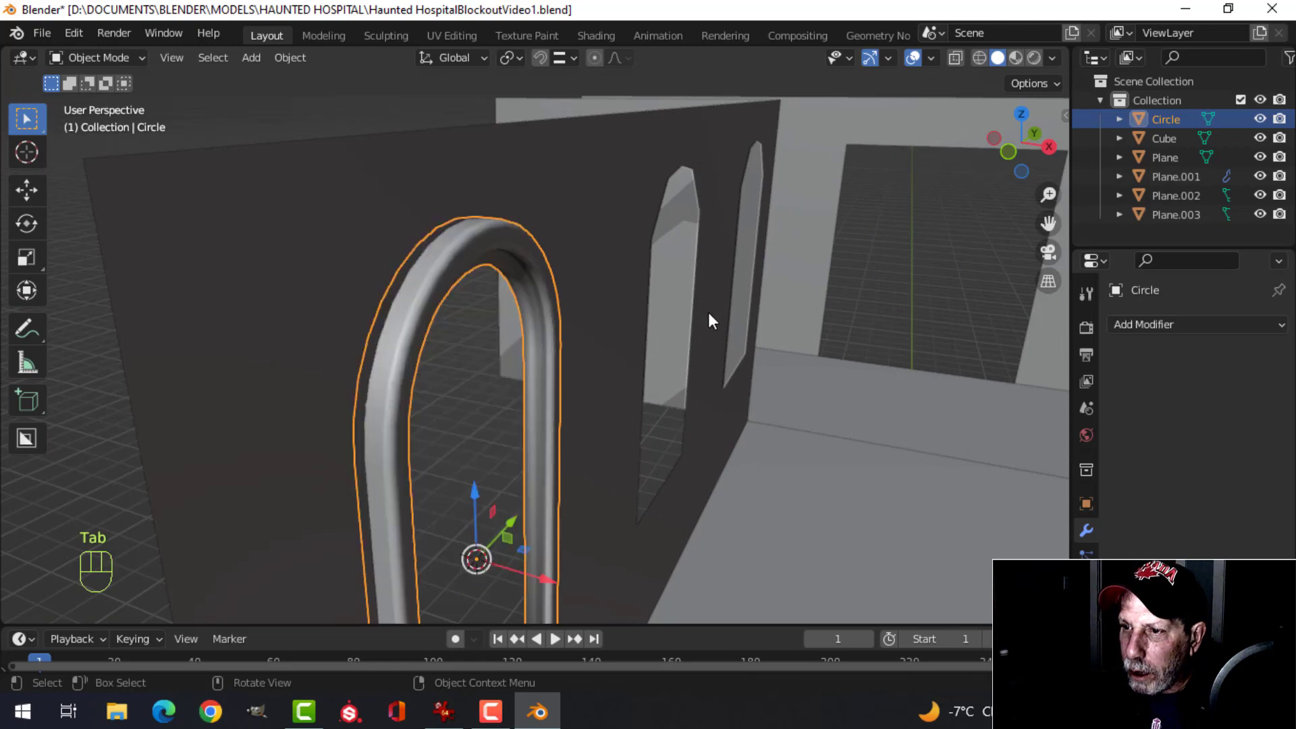
{"action": "middle_click_drag", "start_coordinate": [707, 322], "coordinate": [641, 298]}
{"action": "key", "text": "ctrl+1"}
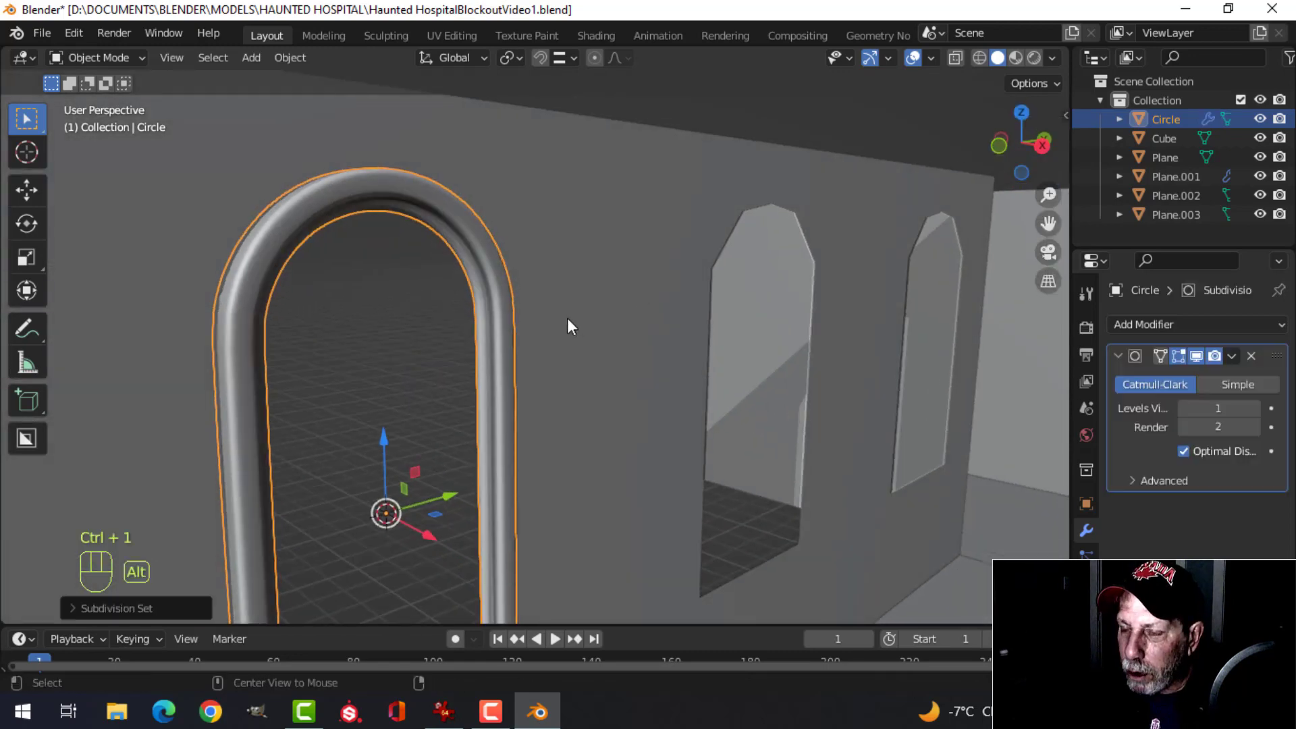
- Add a loop cut along the groove beside the frame's inner ridge, slid by about 0.64, and return to Object Mode
{"action": "key", "text": "alt+a"}
{"action": "scroll", "coordinate": [567, 318], "scroll_direction": "up", "scroll_amount": 3}
{"action": "key", "text": "Tab"}
{"action": "scroll", "coordinate": [509, 327], "scroll_direction": "down", "scroll_amount": 2}
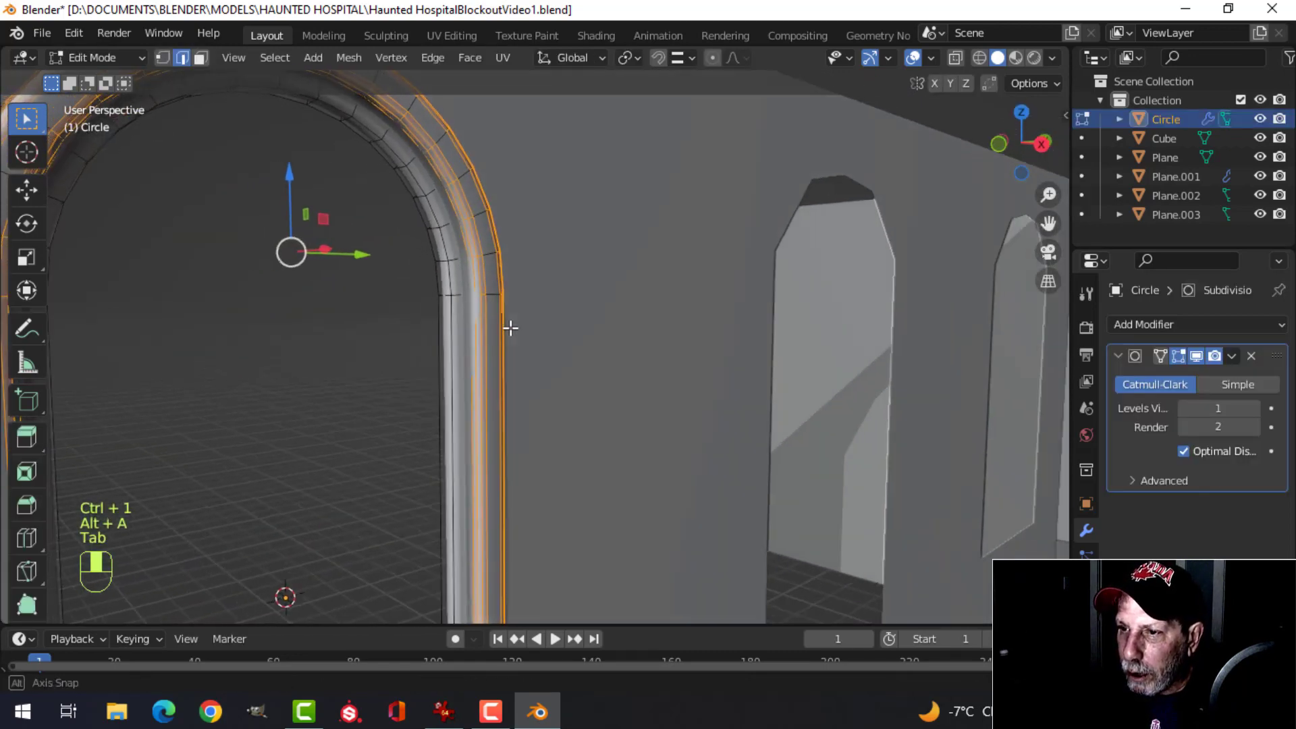
{"action": "scroll", "coordinate": [509, 327], "scroll_direction": "up", "scroll_amount": 3}
{"action": "key", "text": "alt+a"}
{"action": "middle_click_drag", "start_coordinate": [498, 313], "coordinate": [505, 333], "text": "shift"}
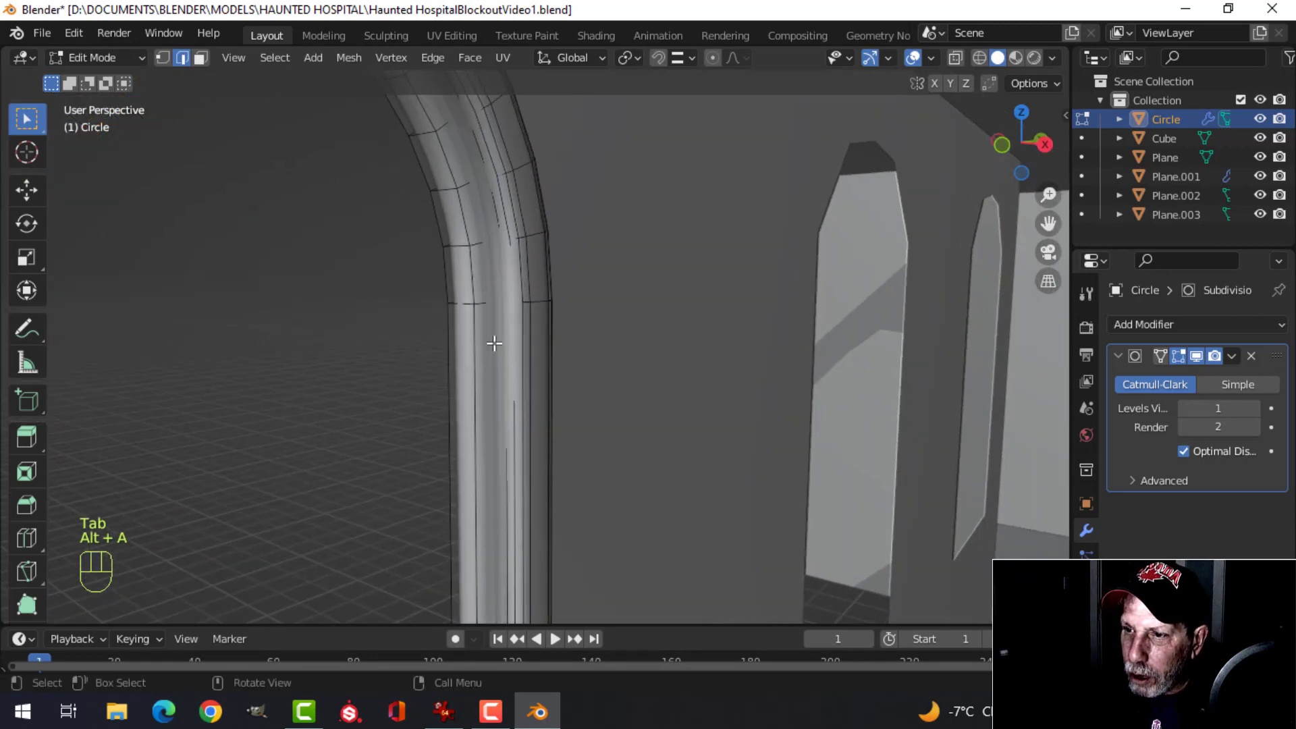
{"action": "key", "text": "ctrl+r"}
{"action": "left_click", "coordinate": [485, 305]}
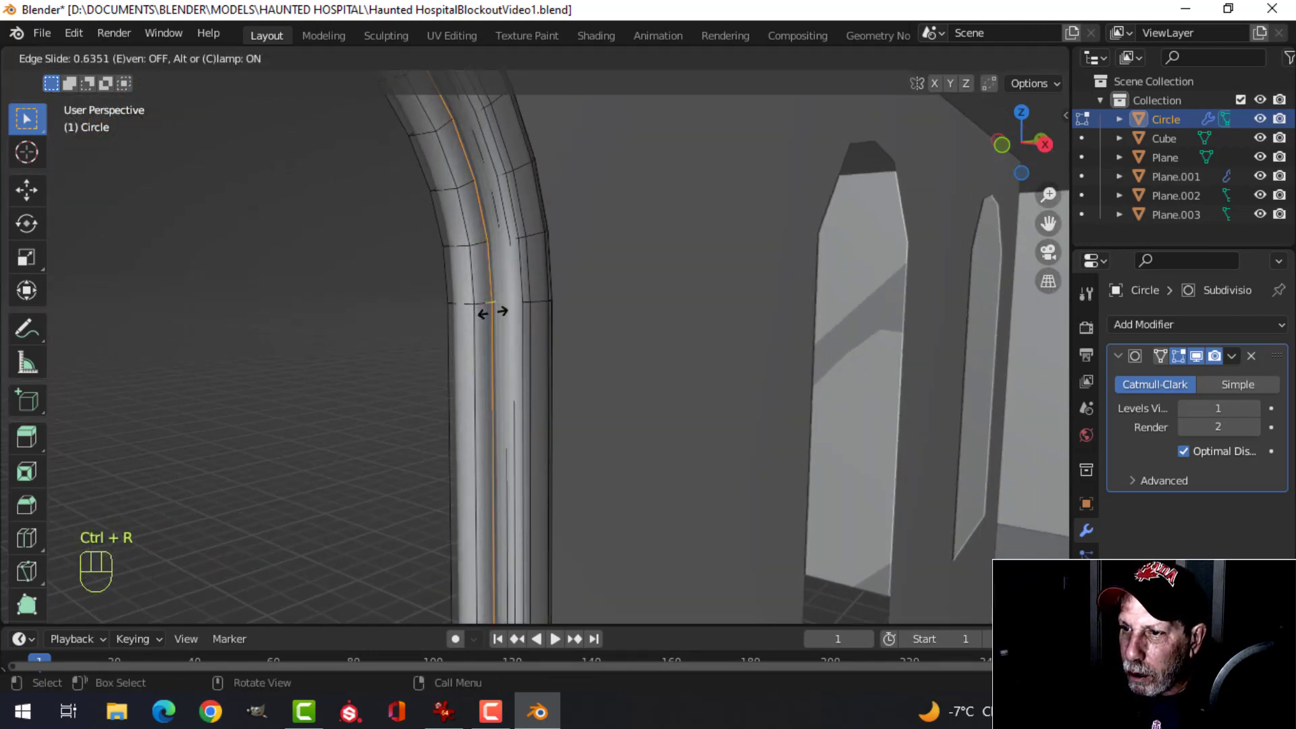
{"action": "left_click", "coordinate": [492, 311]}
{"action": "key", "text": "Tab"}
{"action": "scroll", "coordinate": [479, 326], "scroll_direction": "down", "scroll_amount": 3}
{"action": "key", "text": "alt+a"}
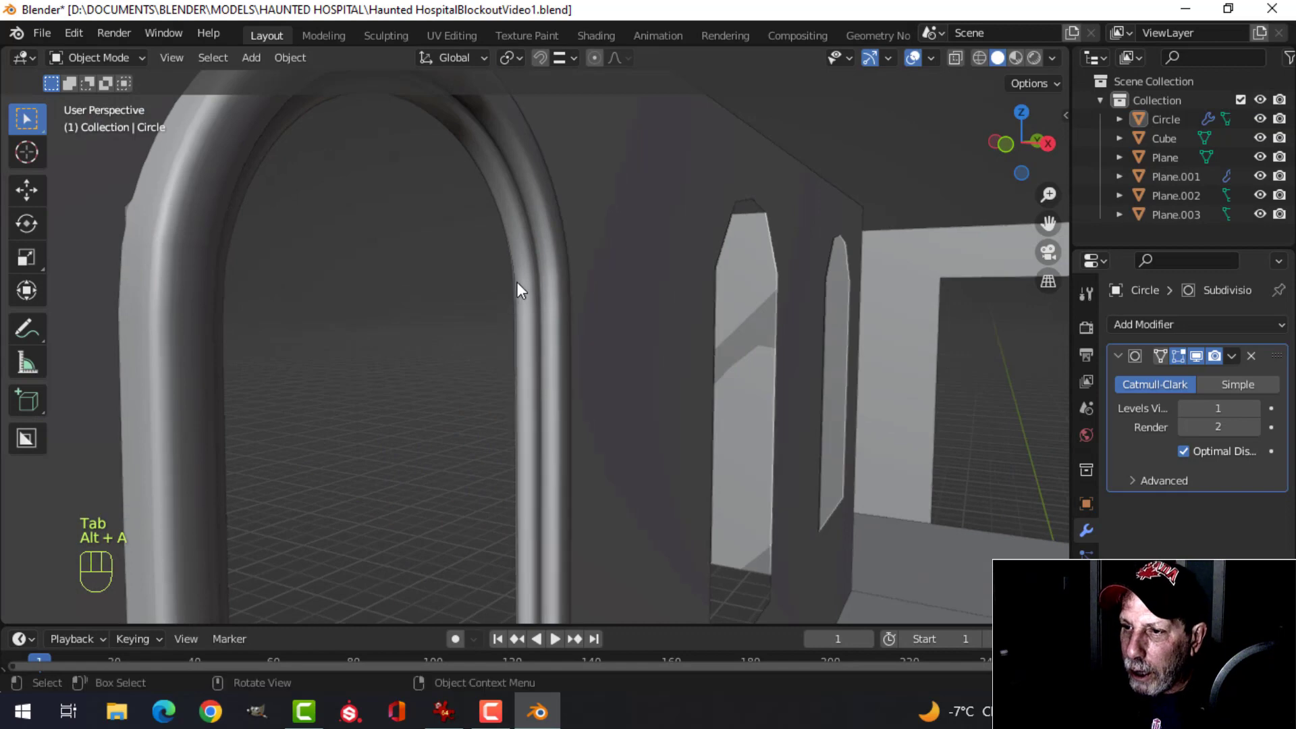
- Bevel the edge loop along the inner ridge about 0.01 ft wide with 2 segments to sharpen it
{"action": "key", "text": "Tab"}
{"action": "key", "text": "alt+a"}
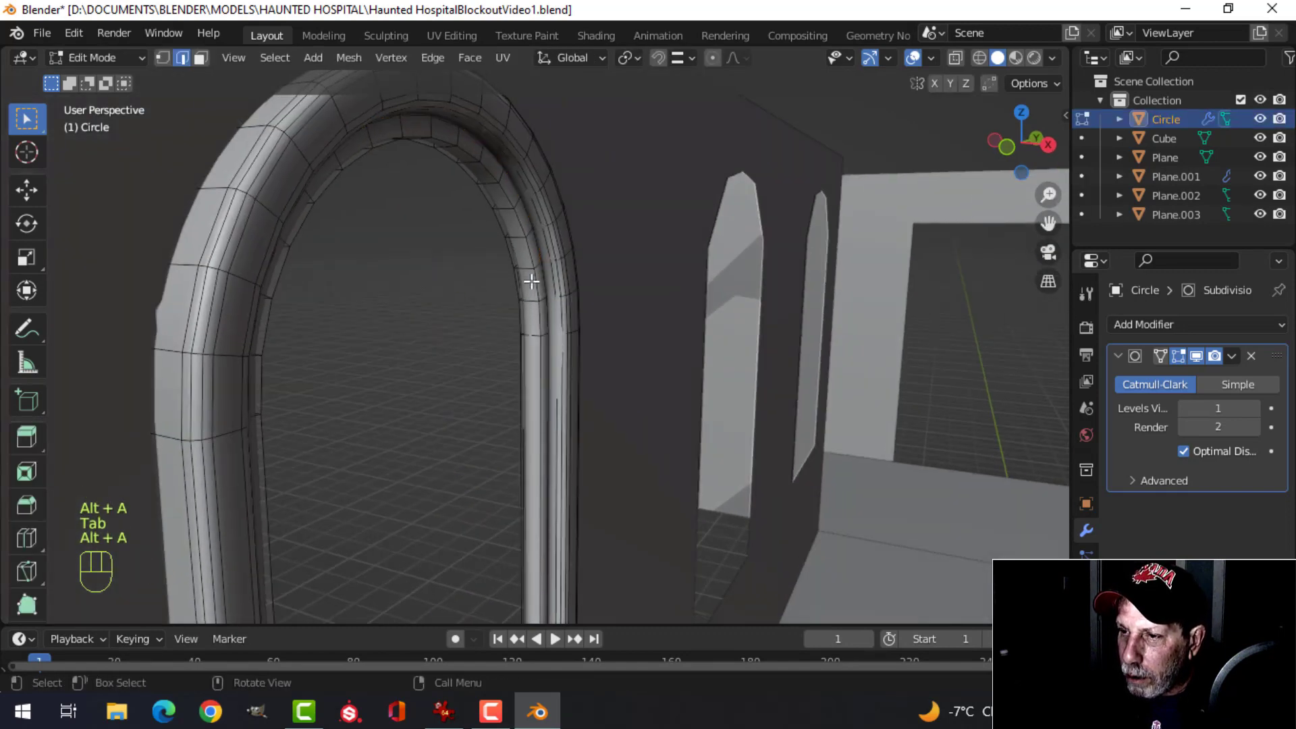
{"action": "scroll", "coordinate": [580, 295], "scroll_direction": "up", "scroll_amount": 3}
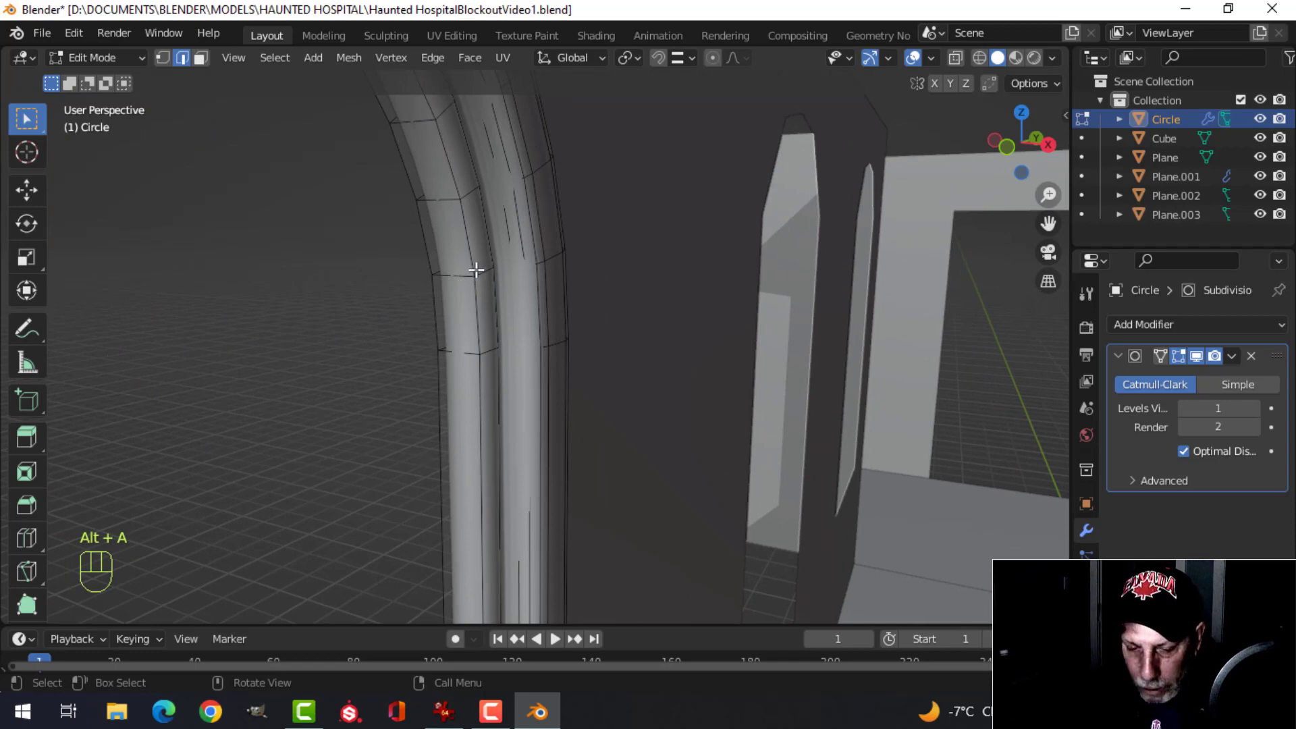
{"action": "key", "text": "ctrl+b"}
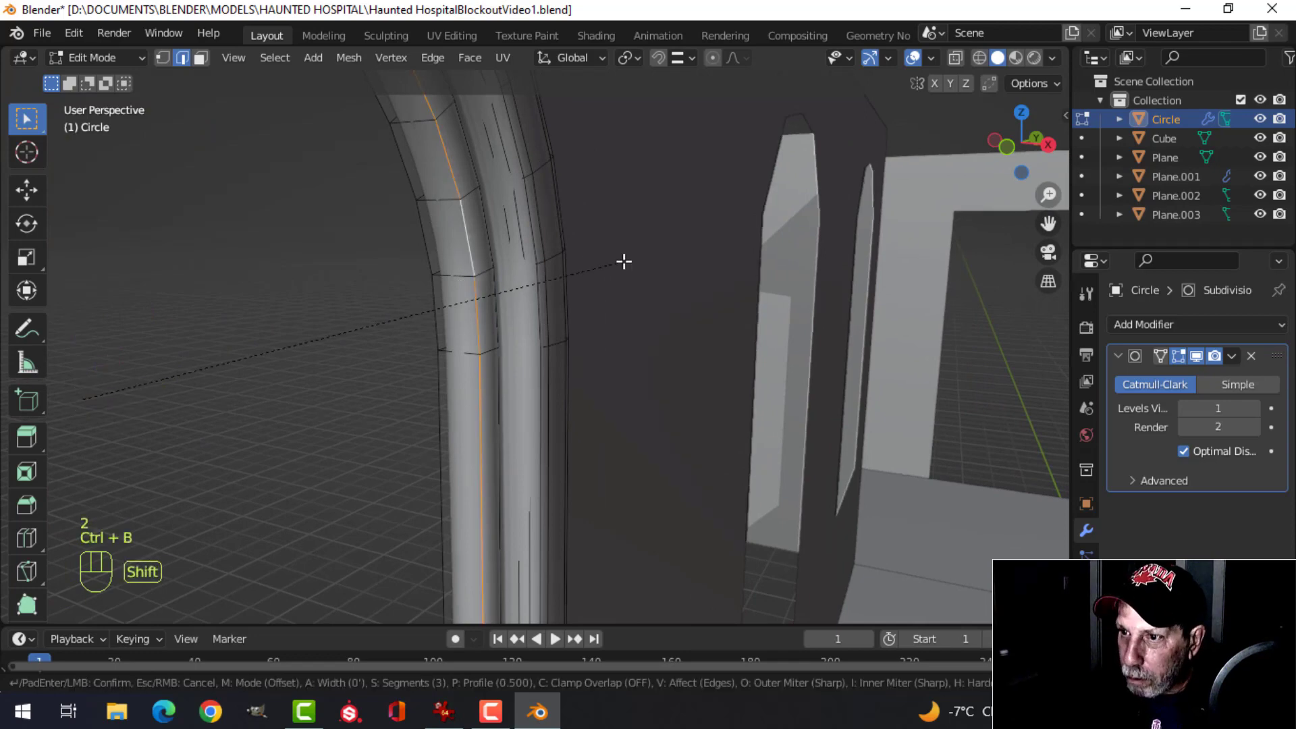
{"action": "scroll", "coordinate": [683, 255], "scroll_direction": "down", "scroll_amount": 2}
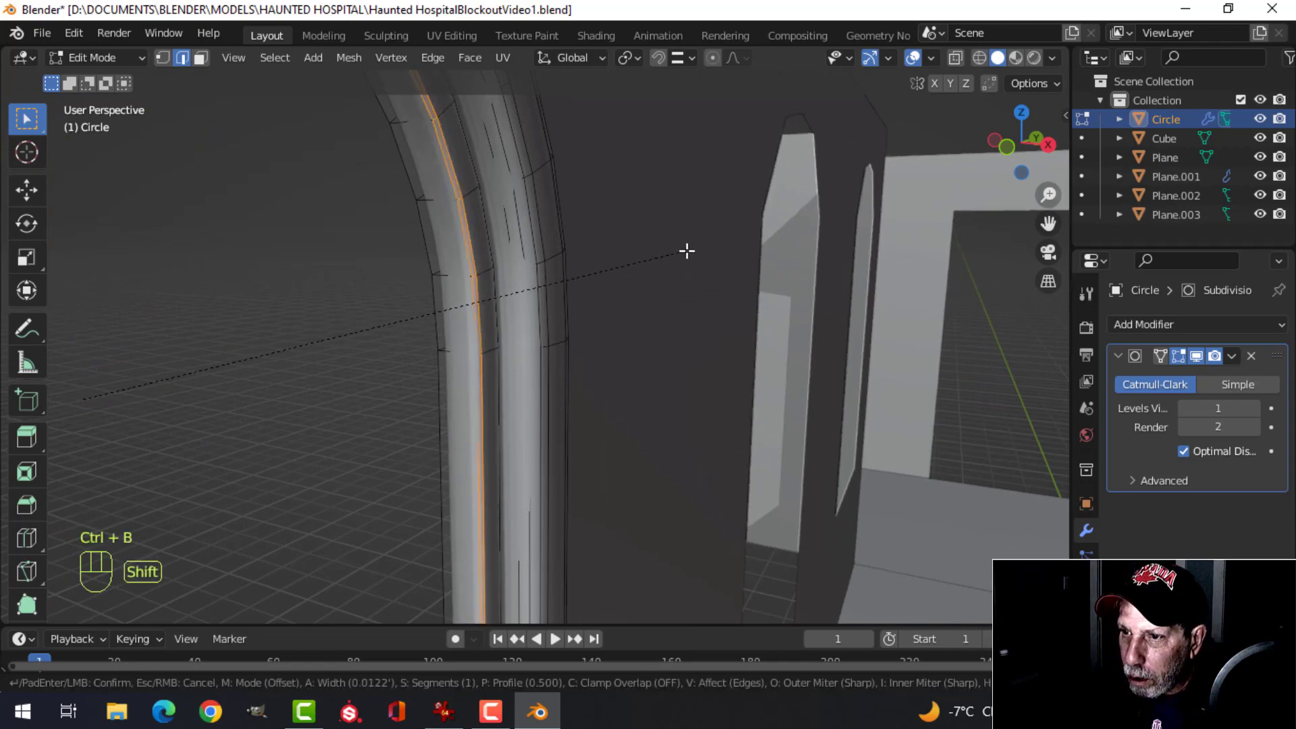
{"action": "scroll", "coordinate": [692, 249], "scroll_direction": "up", "scroll_amount": 1}
{"action": "left_click", "coordinate": [694, 250]}
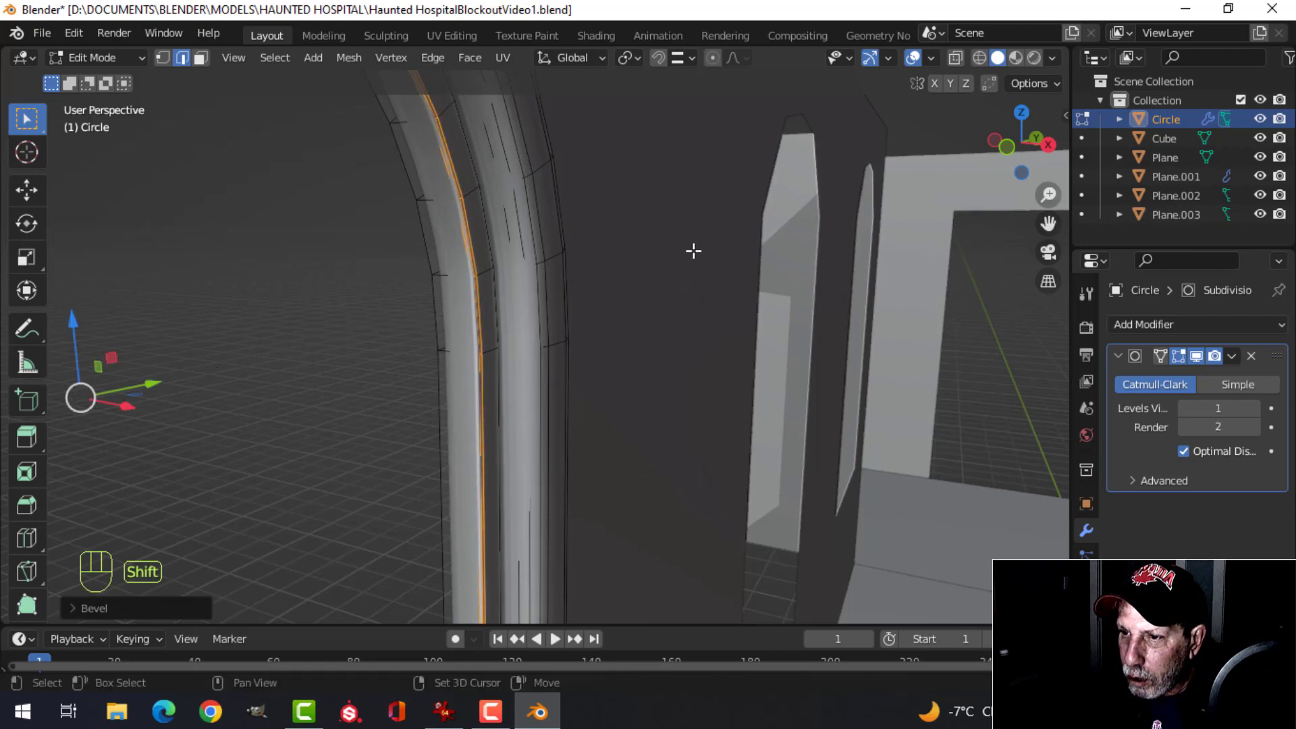
- Move the rear face loop of the inner ridge slightly back along X, and return to Object Mode
{"action": "key", "text": "alt+a"}
{"action": "middle_click_drag", "start_coordinate": [692, 250], "coordinate": [627, 318]}
{"action": "left_click", "coordinate": [674, 281], "text": "alt+shift"}
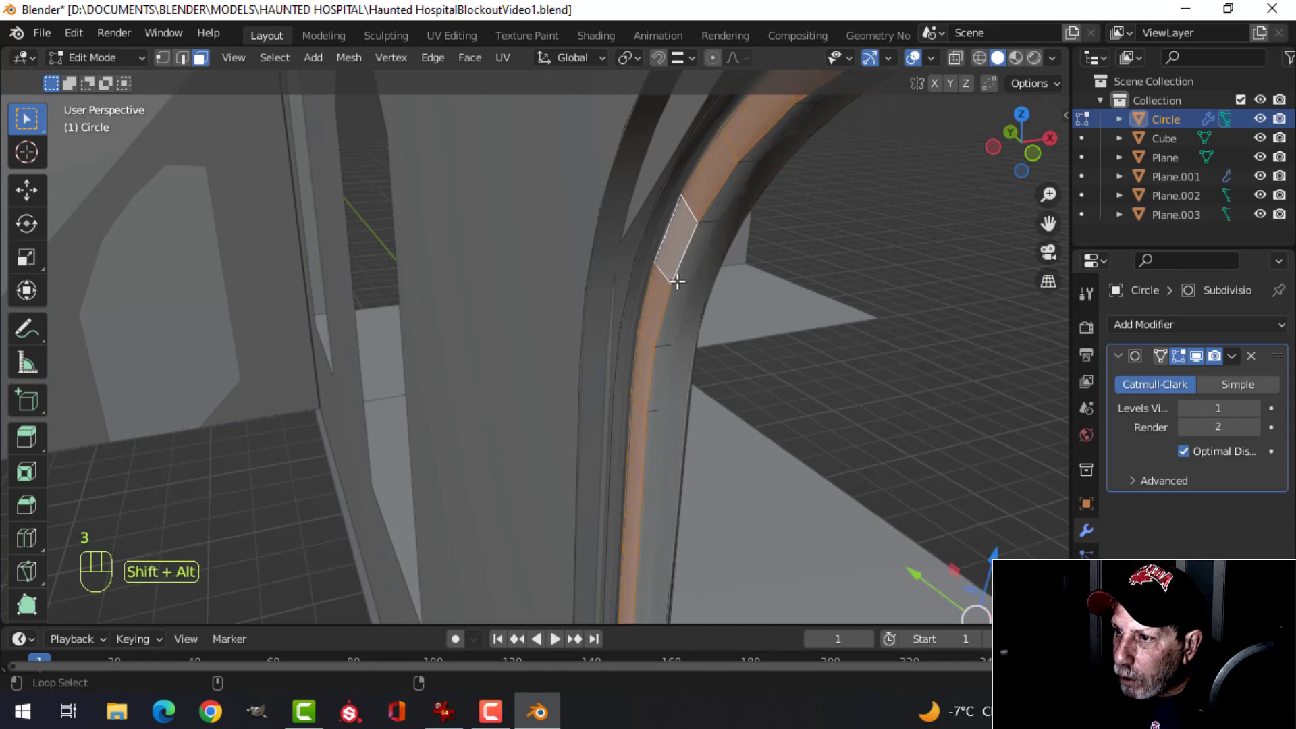
{"action": "middle_click_drag", "start_coordinate": [674, 281], "coordinate": [625, 382]}
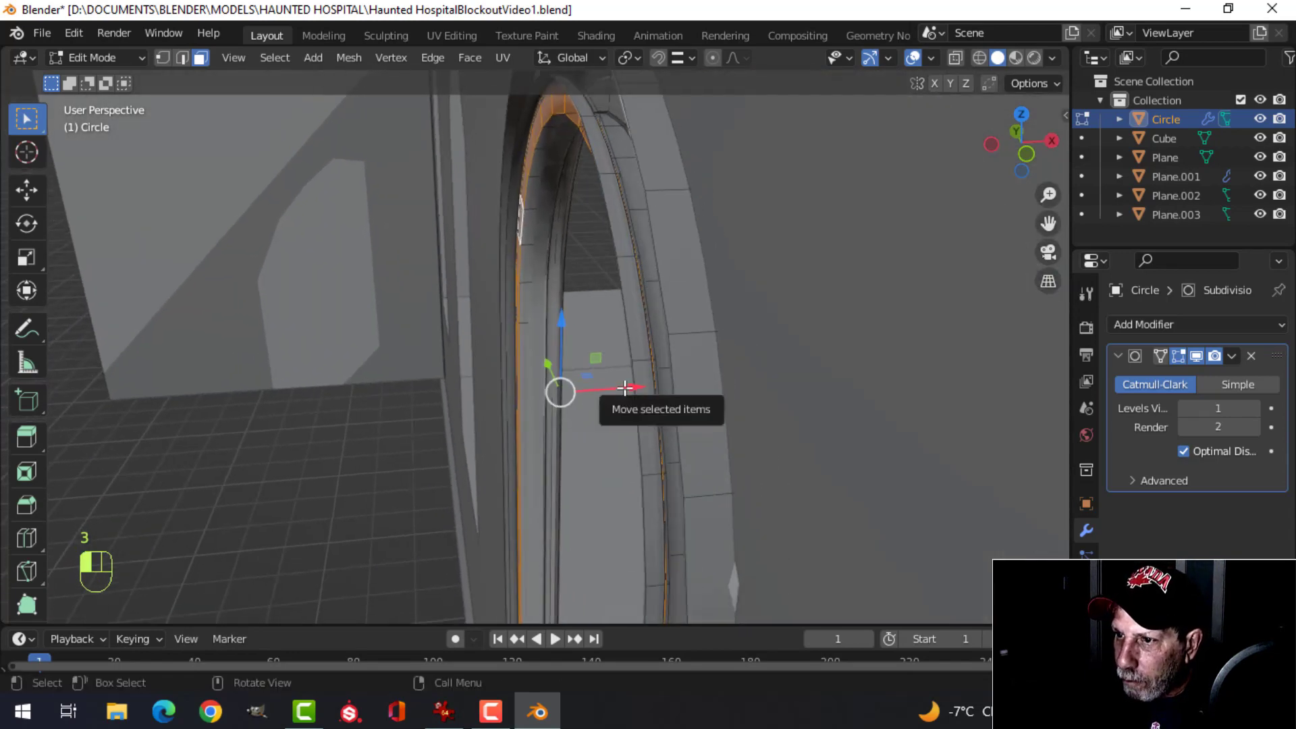
{"action": "left_click_drag", "start_coordinate": [625, 387], "coordinate": [616, 386]}
{"action": "key", "text": "alt+a"}
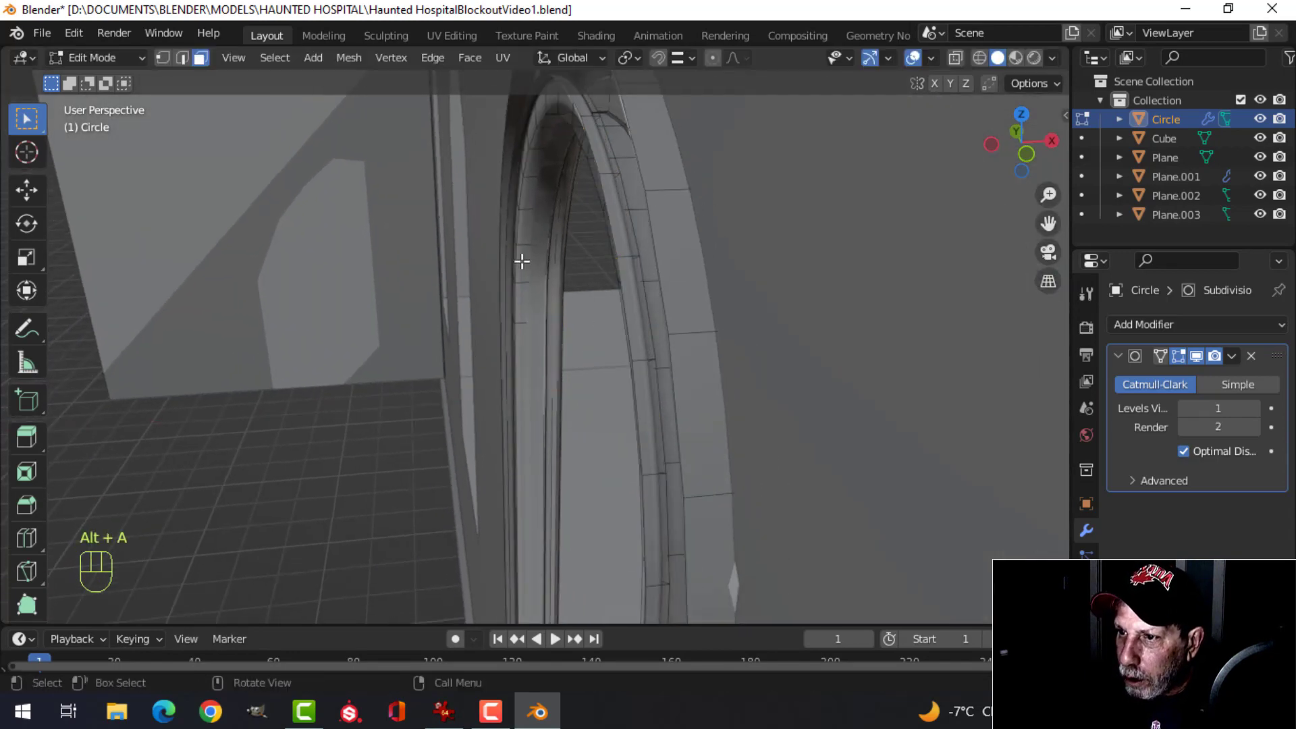
{"action": "middle_click_drag", "start_coordinate": [552, 270], "coordinate": [495, 182]}
{"action": "key", "text": "Tab"}
{"action": "key", "text": "alt+a"}
{"action": "scroll", "coordinate": [510, 270], "scroll_direction": "down", "scroll_amount": 4}
{"action": "middle_click_drag", "start_coordinate": [492, 287], "coordinate": [472, 324]}
- Isolate the window frame in local view and delete the faces closing the lower ends of its legs
{"action": "left_click", "coordinate": [431, 334]}
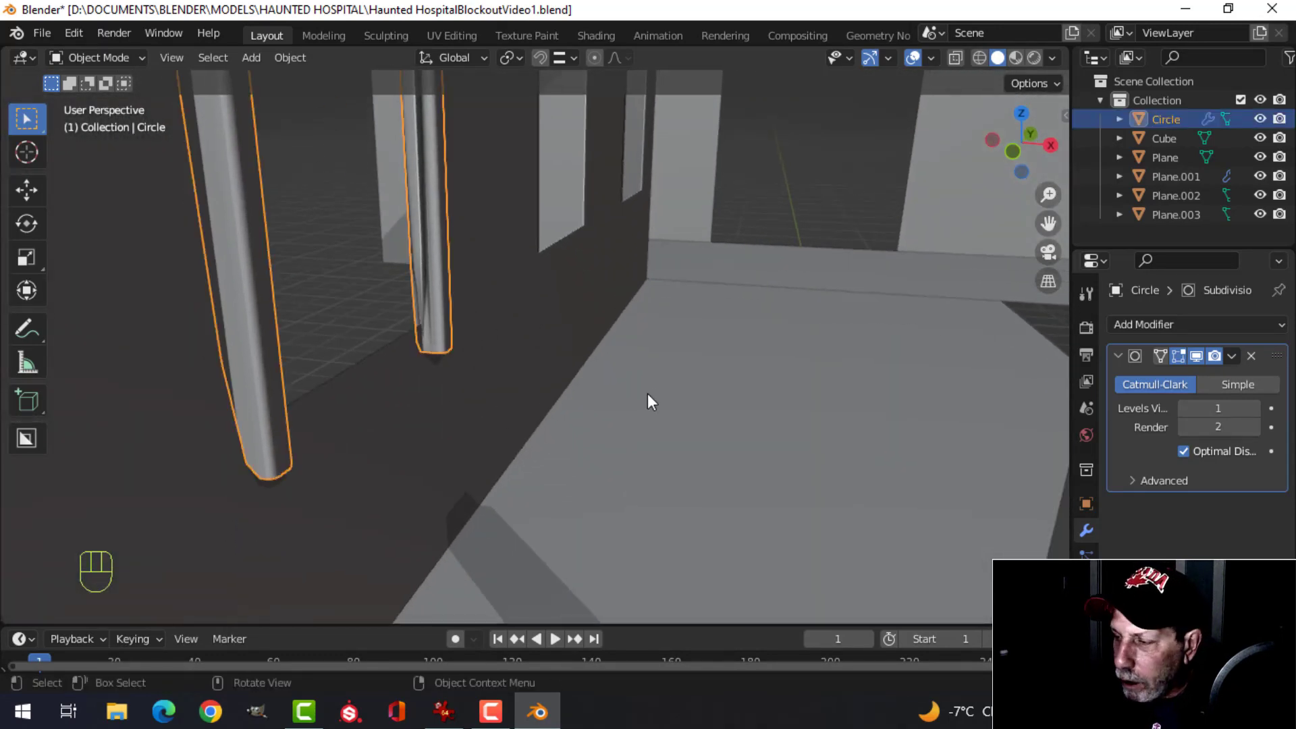
{"action": "middle_click_drag", "start_coordinate": [673, 370], "coordinate": [504, 290]}
{"action": "key", "text": "KP_Divide"}
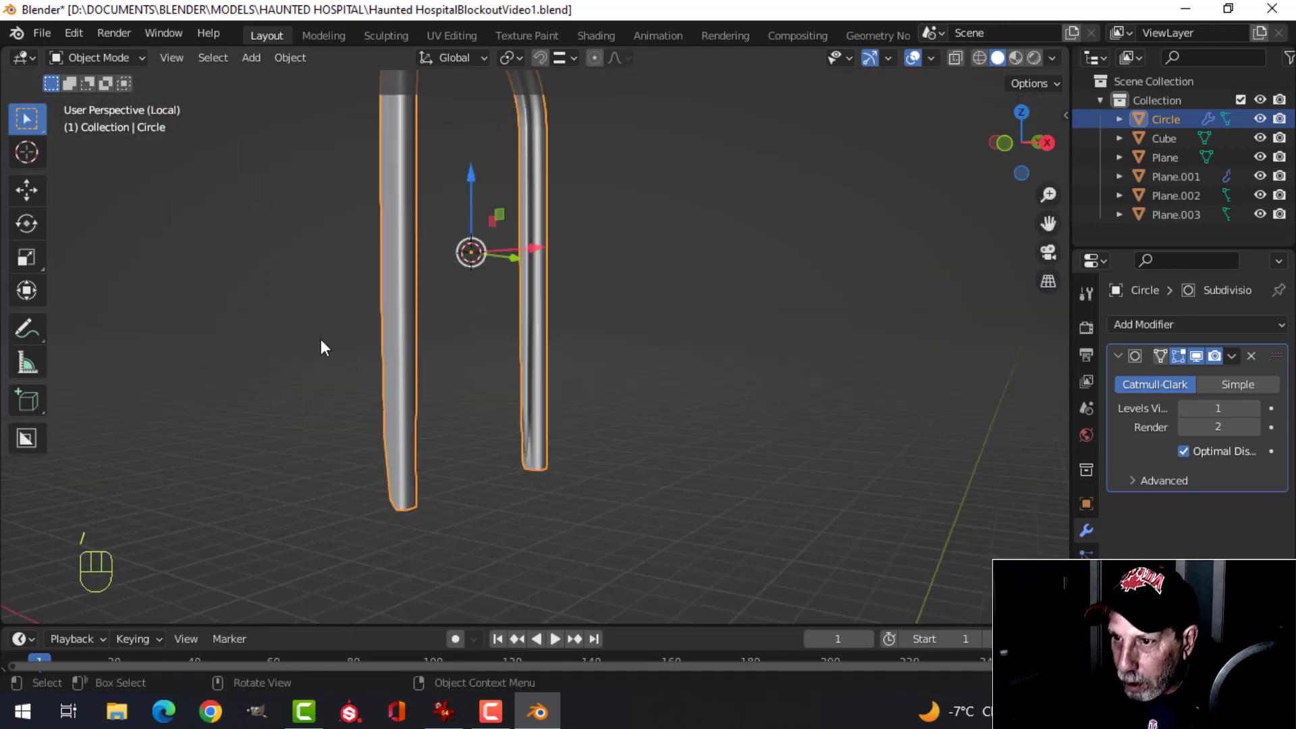
{"action": "middle_click_drag", "start_coordinate": [318, 342], "coordinate": [312, 291]}
{"action": "key", "text": "Tab"}
{"action": "key", "text": "x"}
{"action": "left_click", "coordinate": [418, 382]}
{"action": "key", "text": "x"}
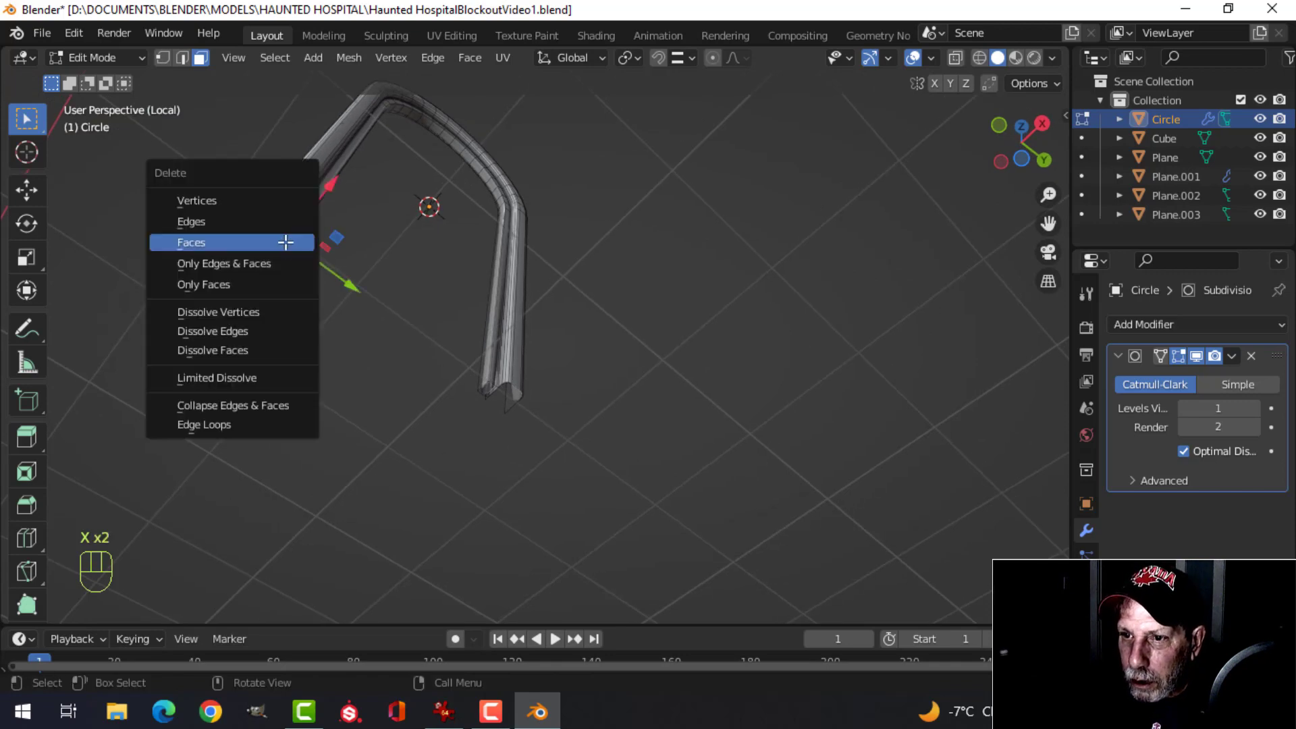
{"action": "left_click", "coordinate": [286, 241]}
- Leave the frame's Edit Mode, clear the selection and exit local view to bring back the full scene
{"action": "middle_click_drag", "start_coordinate": [286, 240], "coordinate": [461, 443]}
{"action": "key", "text": "Tab"}
{"action": "key", "text": "alt+a"}
{"action": "left_click", "coordinate": [529, 373]}
{"action": "key", "text": "Tab"}
{"action": "key", "text": "Tab"}
{"action": "key", "text": "alt+a"}
{"action": "key", "text": "slash"}
- Extrude the window frame's outer face loop and fatten it outward by about 0.15 ft, clearing the selection when done
{"action": "scroll", "coordinate": [516, 384], "scroll_direction": "up", "scroll_amount": 2}
{"action": "scroll", "coordinate": [500, 411], "scroll_direction": "down", "scroll_amount": 2}
{"action": "scroll", "coordinate": [454, 405], "scroll_direction": "up", "scroll_amount": 2}
{"action": "middle_click_drag", "start_coordinate": [442, 317], "coordinate": [503, 345], "text": "shift"}
{"action": "scroll", "coordinate": [459, 336], "scroll_direction": "down", "scroll_amount": 2}
{"action": "left_click", "coordinate": [351, 344]}
{"action": "key", "text": "Tab"}
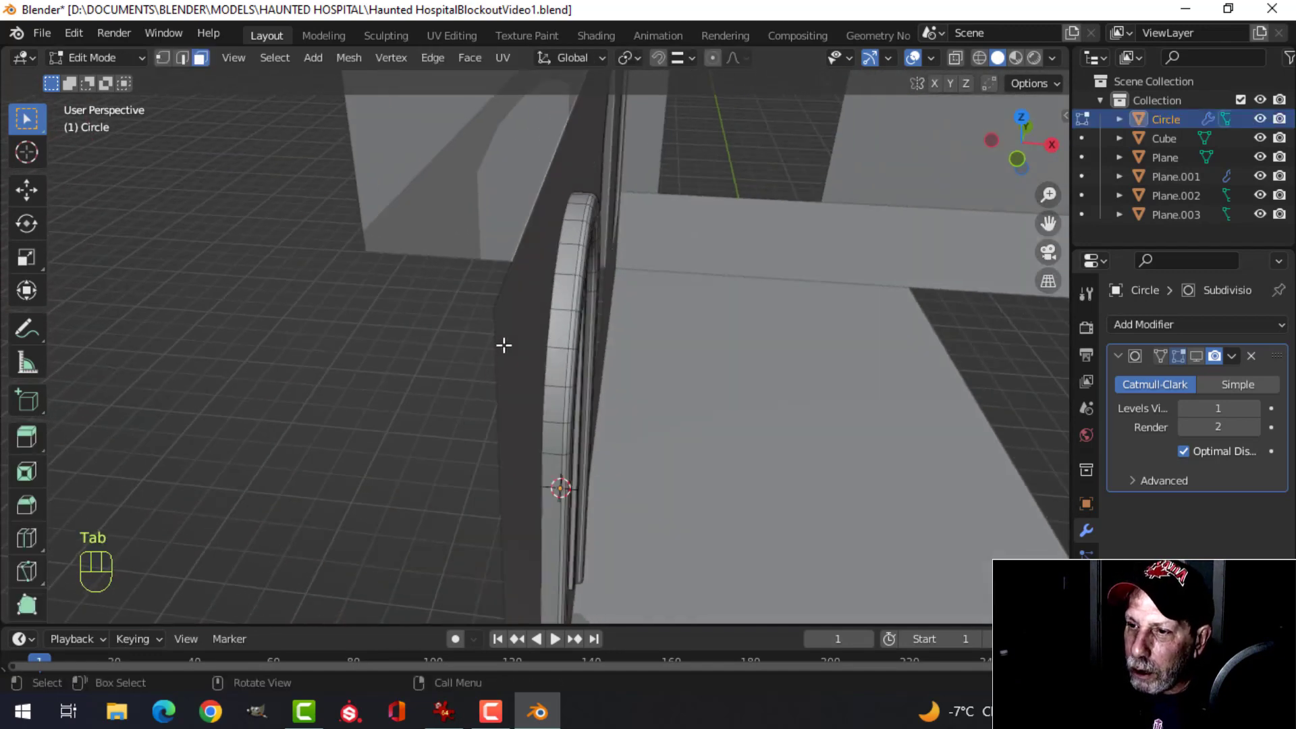
{"action": "middle_click_drag", "start_coordinate": [620, 365], "coordinate": [547, 371], "text": "shift"}
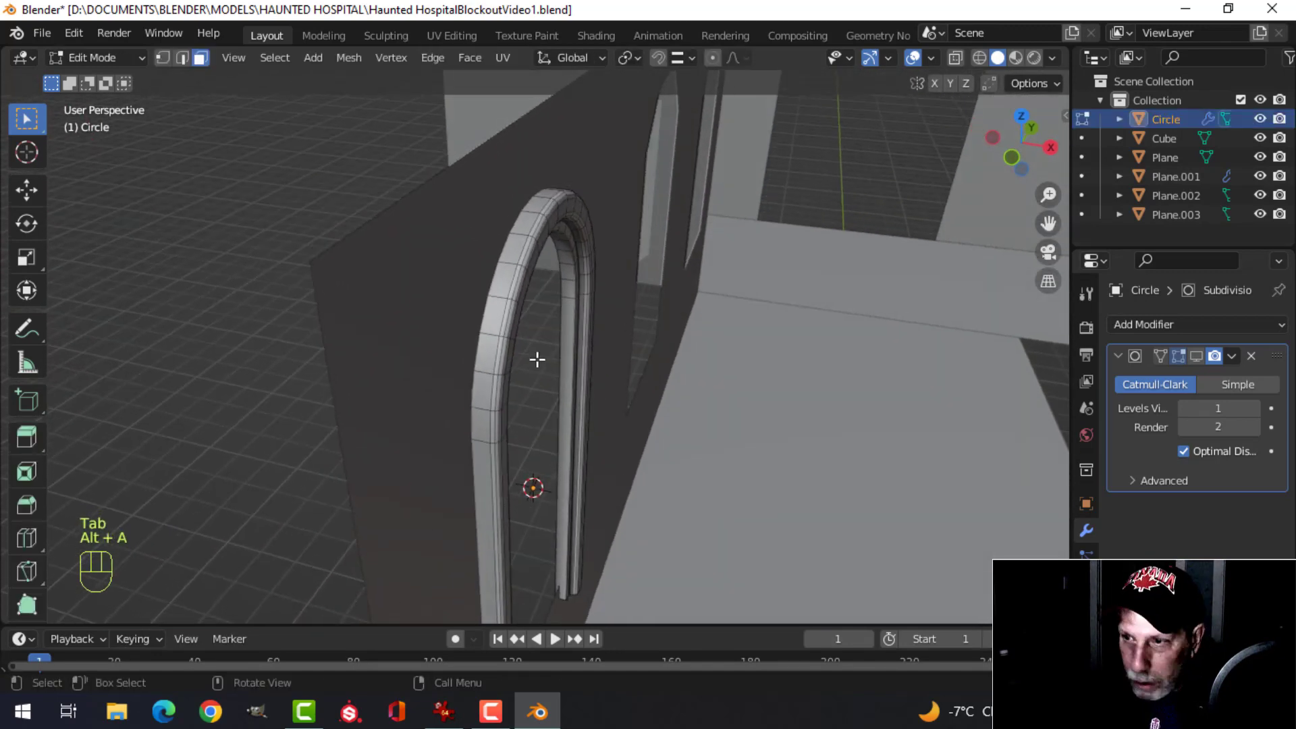
{"action": "left_click", "coordinate": [488, 296], "text": "alt"}
{"action": "middle_click_drag", "start_coordinate": [616, 309], "coordinate": [524, 308]}
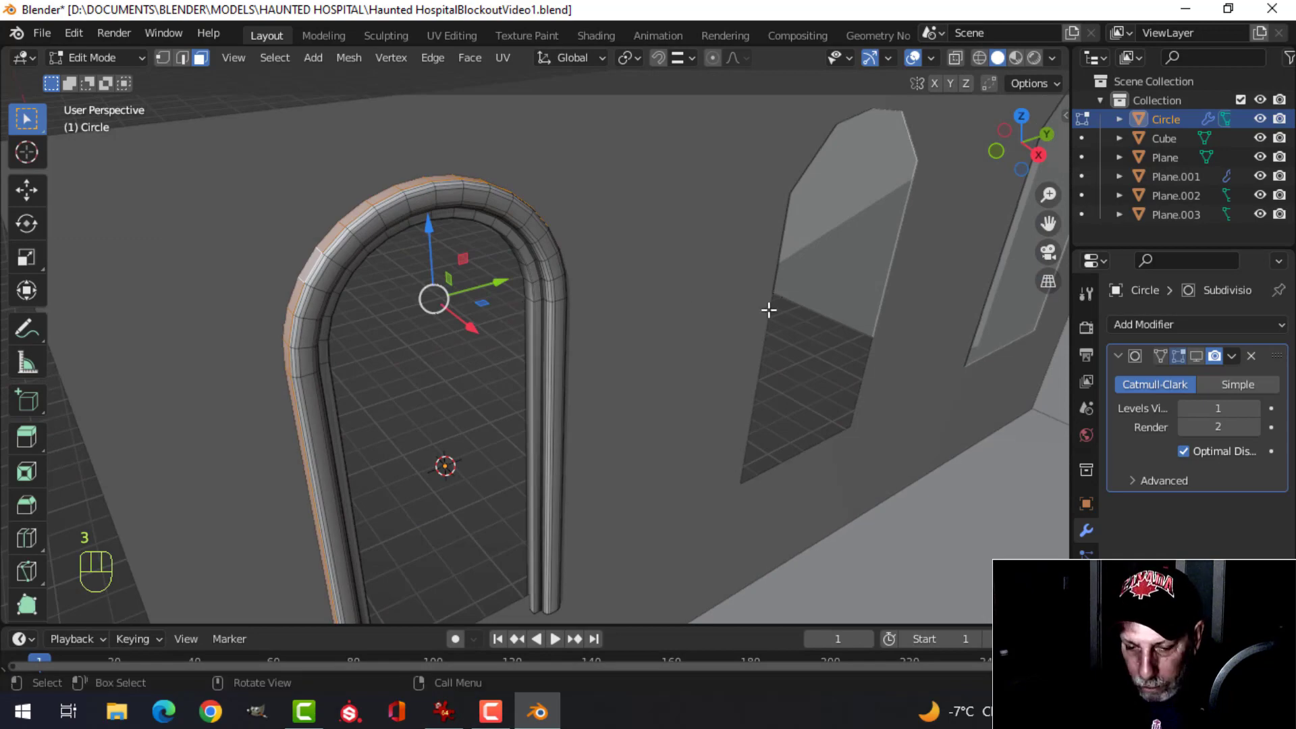
{"action": "key", "text": "e"}
{"action": "key", "text": "alt+s"}
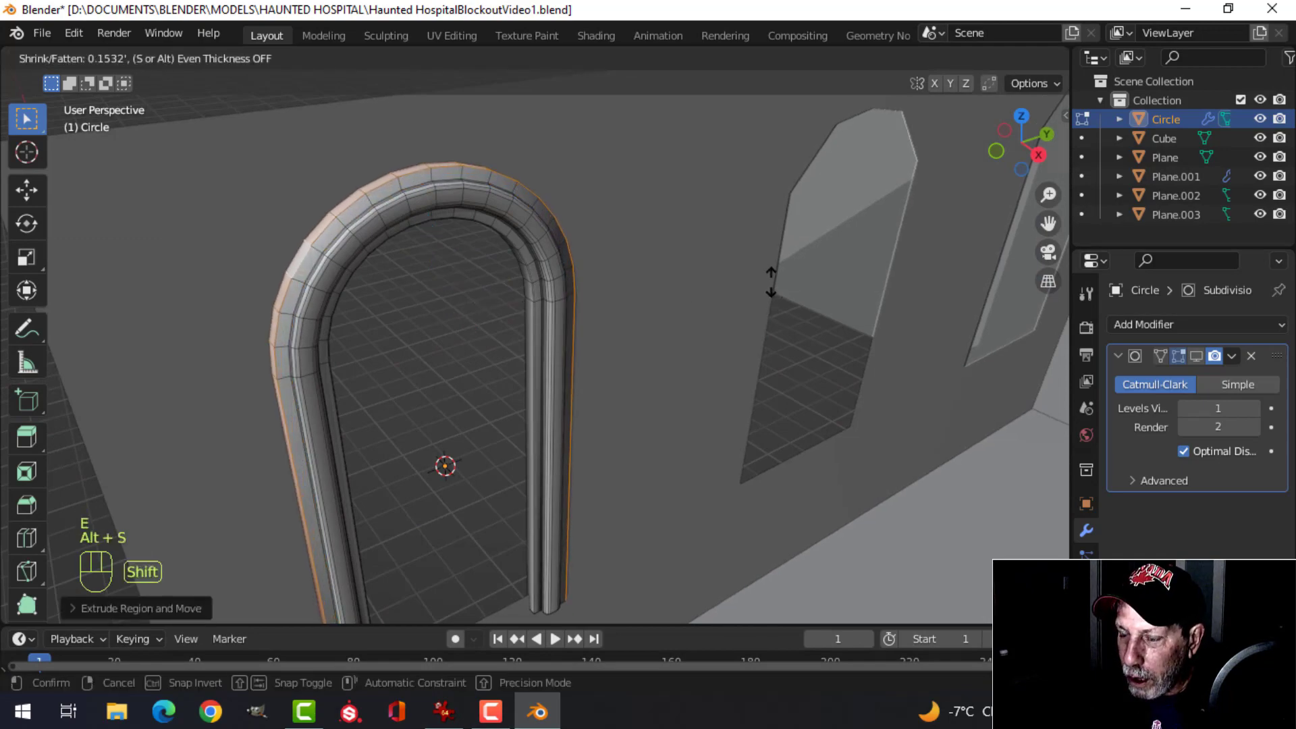
{"action": "left_click", "coordinate": [770, 282]}
{"action": "key", "text": "alt+a"}
- Move the edge loop along the frame's outer rim slightly back along X toward the wall
{"action": "middle_click_drag", "start_coordinate": [720, 304], "coordinate": [544, 414]}
{"action": "scroll", "coordinate": [544, 415], "scroll_direction": "up", "scroll_amount": 2}
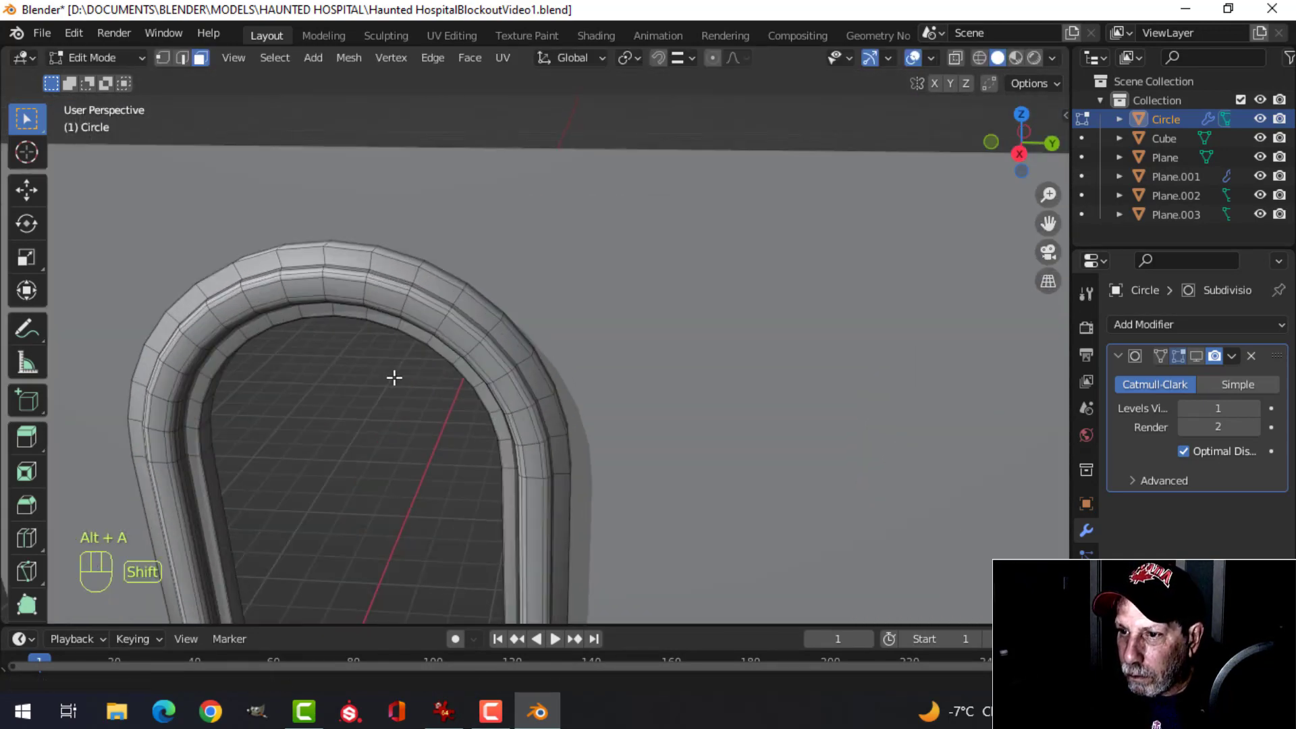
{"action": "middle_click_drag", "start_coordinate": [394, 377], "coordinate": [615, 396]}
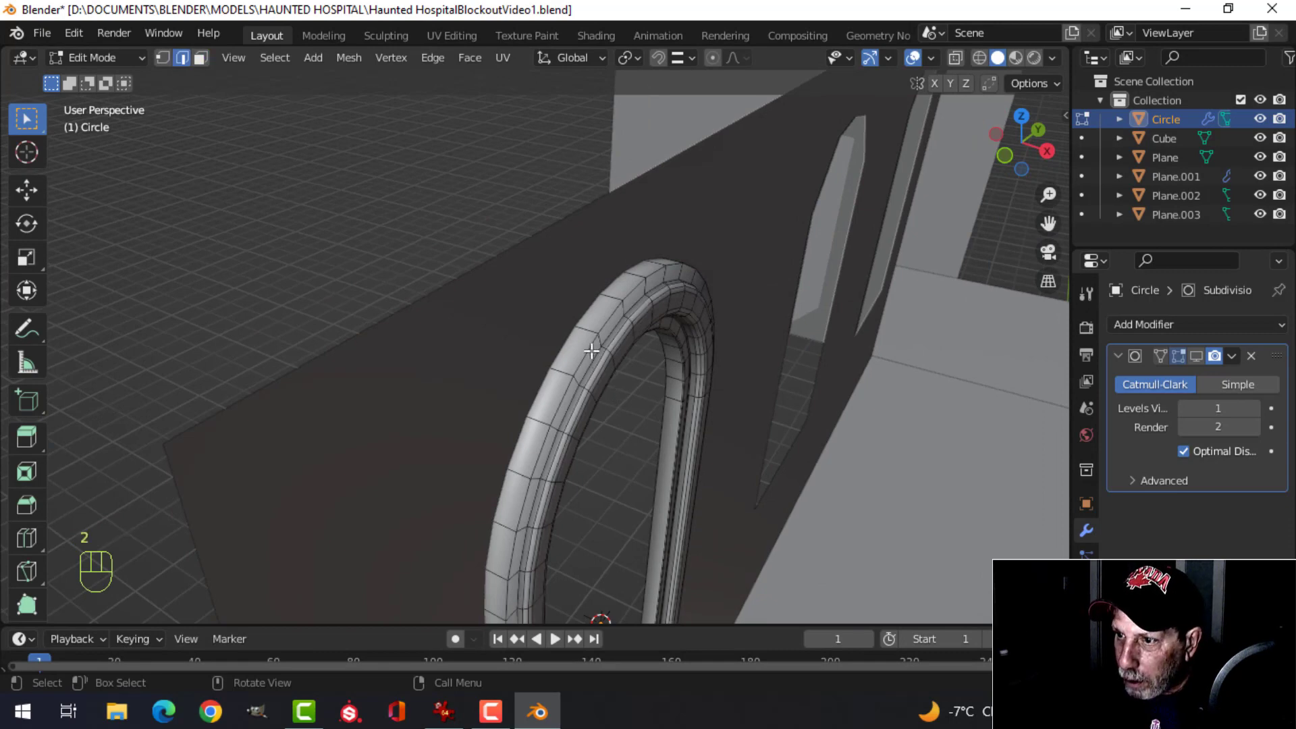
{"action": "left_click_drag", "start_coordinate": [707, 463], "coordinate": [688, 457]}
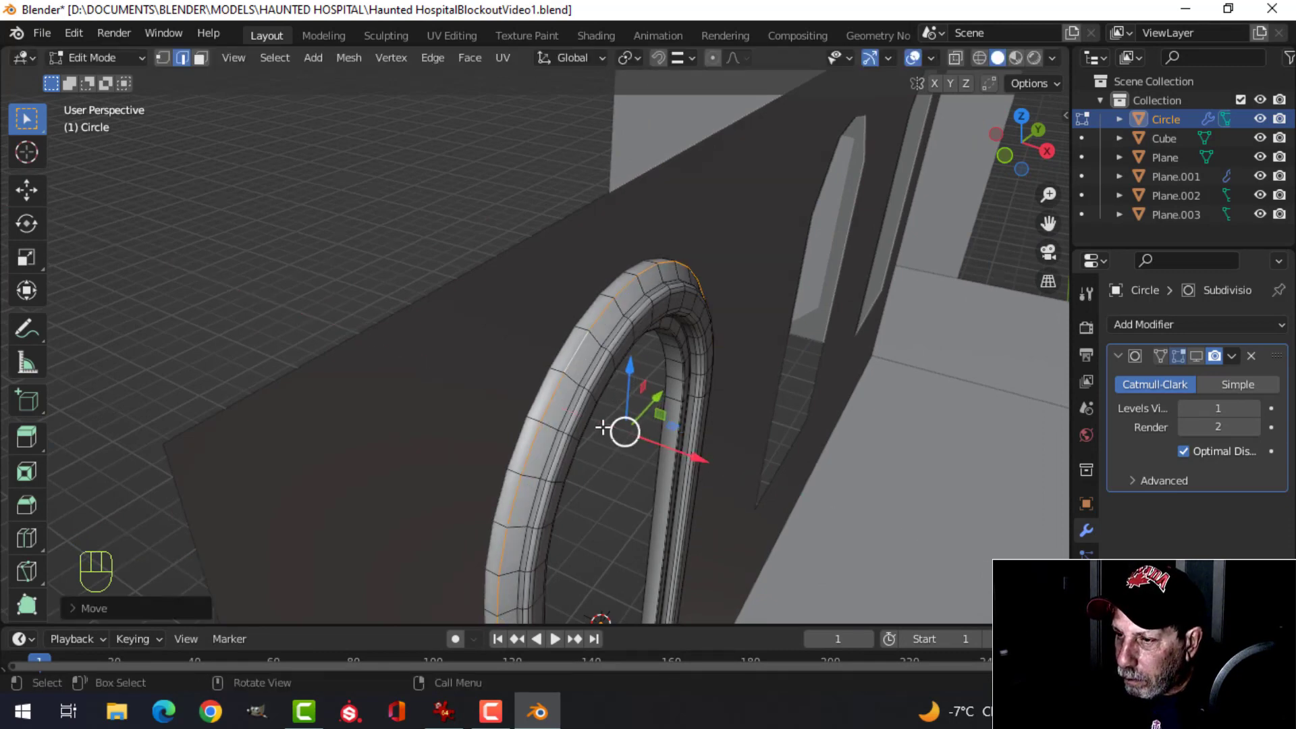
- Add a loop cut along the frame's new outer band beside the rim edge and return to Object Mode
{"action": "key", "text": "ctrl+r"}
{"action": "left_click", "coordinate": [572, 378]}
{"action": "left_click", "coordinate": [569, 376]}
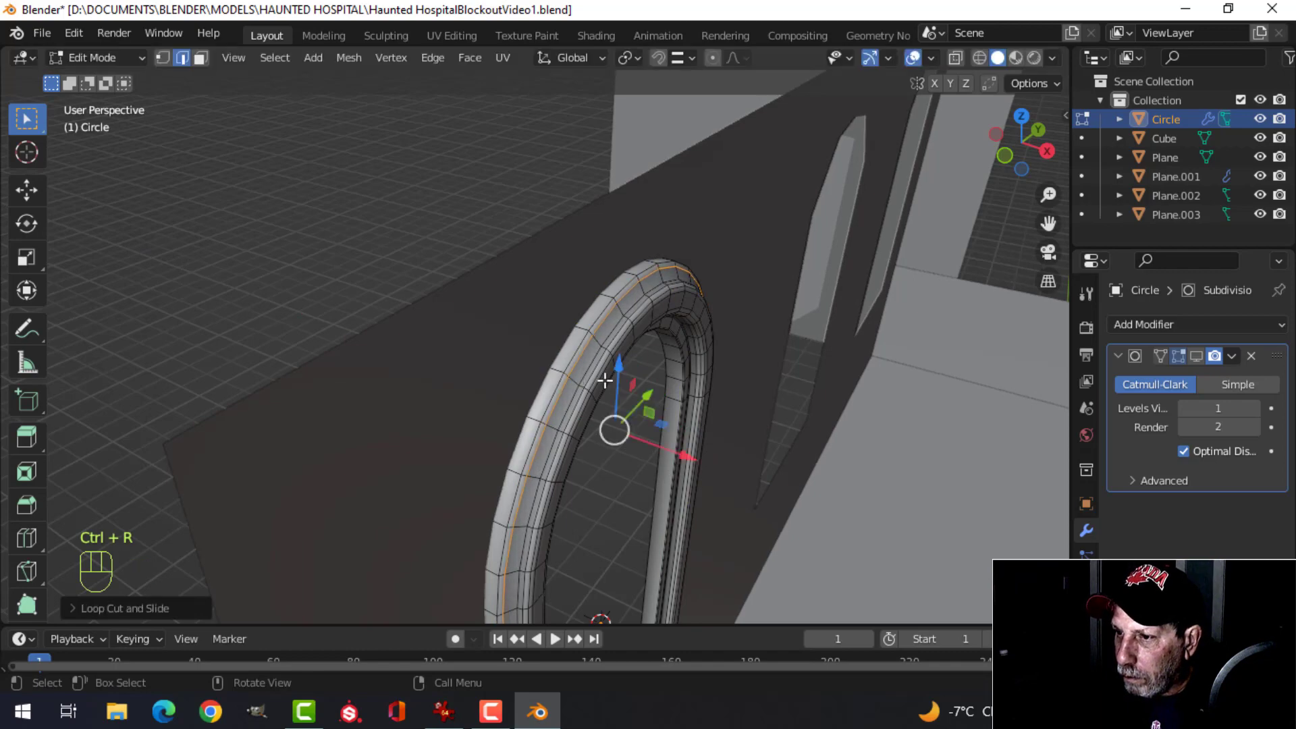
{"action": "key", "text": "Tab"}
{"action": "scroll", "coordinate": [669, 388], "scroll_direction": "down", "scroll_amount": 3}
{"action": "key", "text": "alt+a"}
{"action": "mouse_move", "coordinate": [668, 389]}
{"action": "middle_mouse_down"}
{"action": "mouse_move", "coordinate": [585, 387]}
{"action": "mouse_move", "coordinate": [659, 364]}
{"action": "middle_mouse_up"}
{"action": "scroll", "coordinate": [585, 386], "scroll_direction": "up", "scroll_amount": 3}
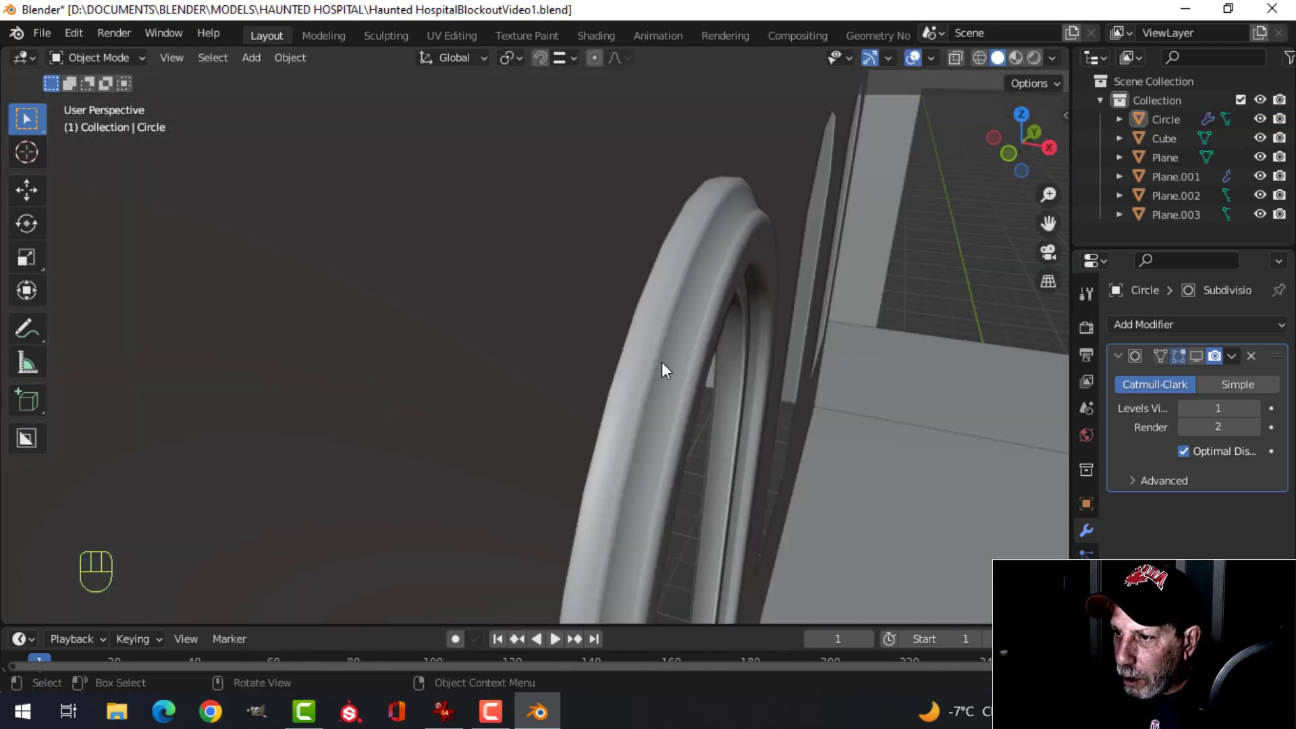
- Add another loop cut around the frame's outer rim, slid by about 0.54, and return to Object Mode
{"action": "key", "text": "Tab"}
{"action": "key", "text": "ctrl+r"}
{"action": "left_click", "coordinate": [647, 321]}
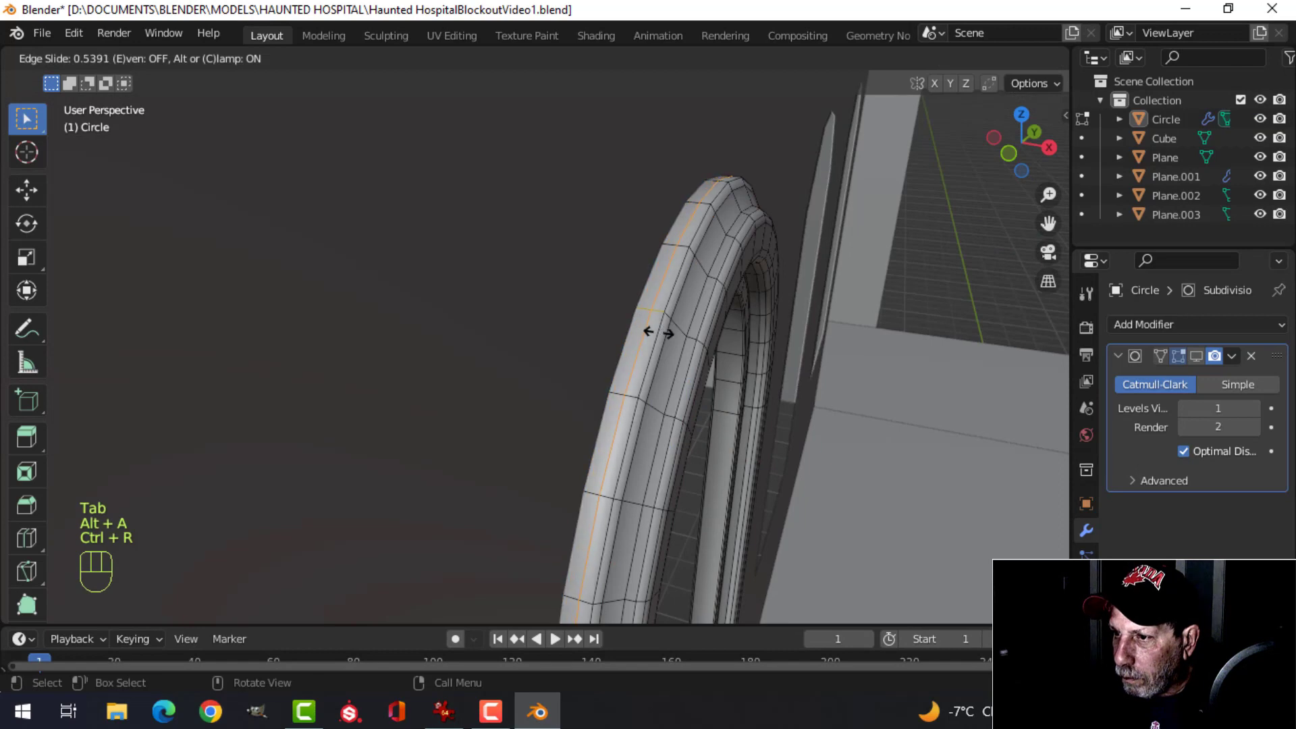
{"action": "left_click", "coordinate": [664, 337]}
{"action": "key", "text": "Tab"}
{"action": "scroll", "coordinate": [716, 359], "scroll_direction": "down", "scroll_amount": 3}
{"action": "key", "text": "alt+a"}
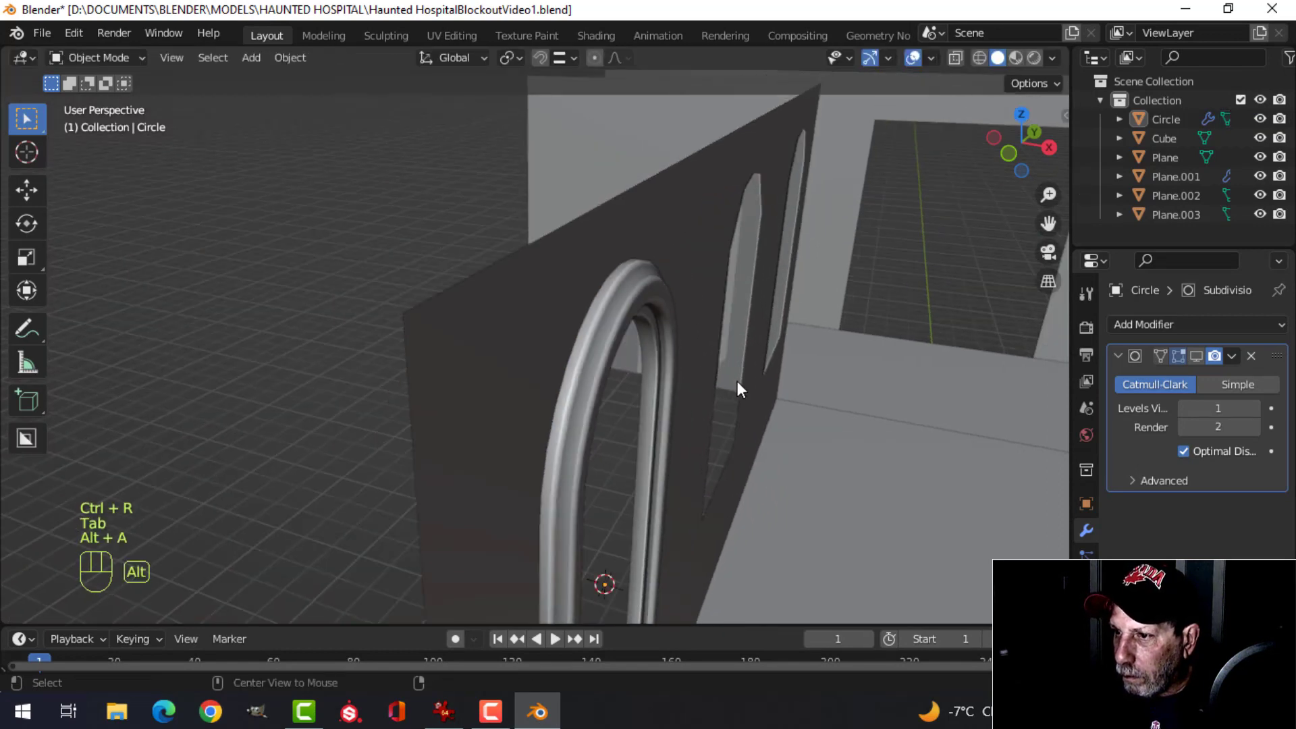
- Add a plane for the window sill and move its mesh down along Z to the bottom of the framed window
{"action": "middle_click_drag", "start_coordinate": [737, 381], "coordinate": [665, 318]}
{"action": "scroll", "coordinate": [637, 359], "scroll_direction": "down", "scroll_amount": 3}
{"action": "scroll", "coordinate": [665, 317], "scroll_direction": "up", "scroll_amount": 2}
{"action": "middle_click_drag", "start_coordinate": [571, 486], "coordinate": [582, 297], "text": "shift"}
{"action": "key", "text": "shift+a"}
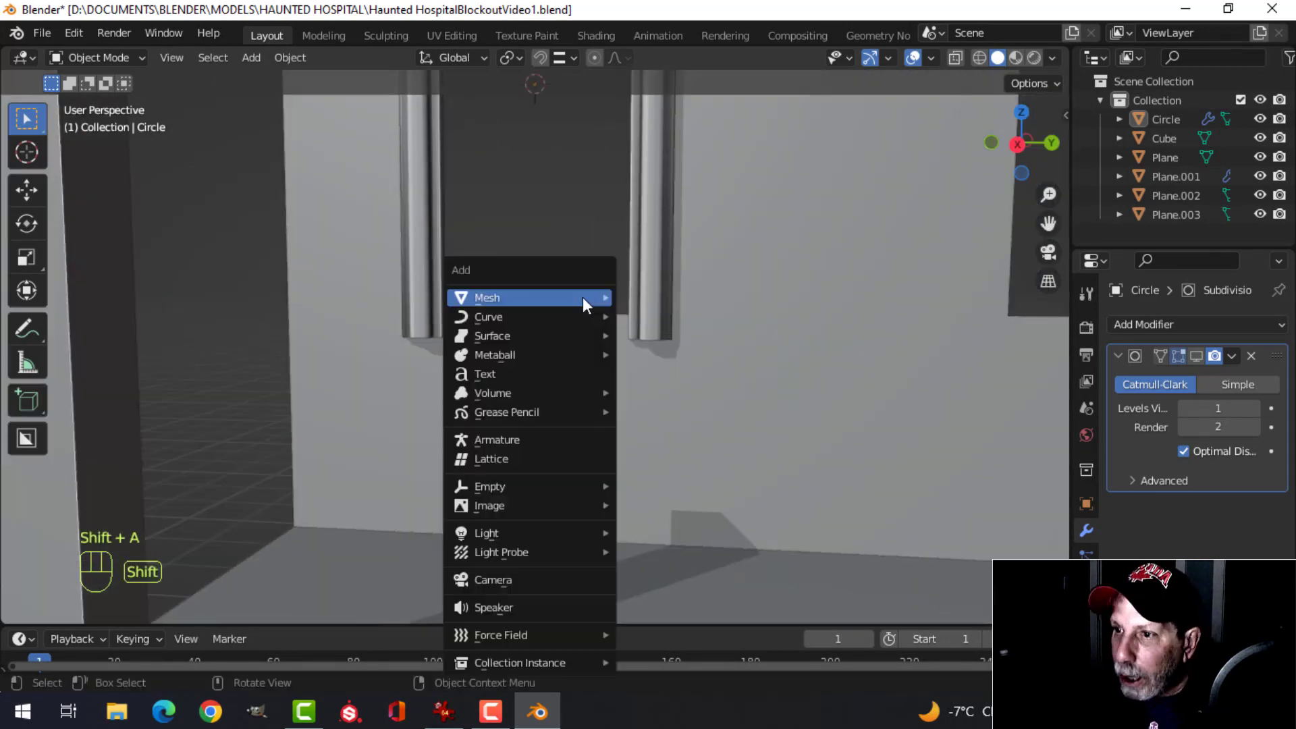
{"action": "mouse_move", "coordinate": [540, 297]}
{"action": "left_click", "coordinate": [685, 298]}
{"action": "scroll", "coordinate": [621, 309], "scroll_direction": "down", "scroll_amount": 5}
{"action": "key", "text": "Tab"}
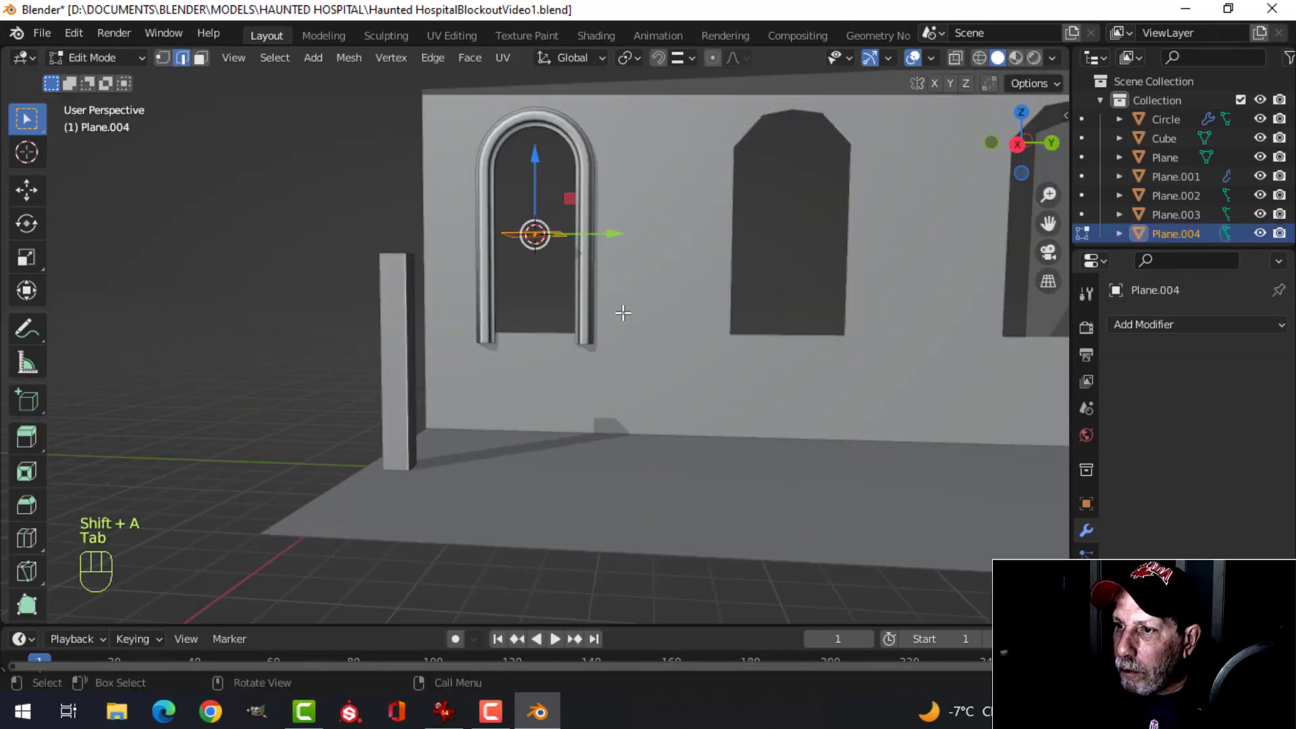
{"action": "middle_click_drag", "start_coordinate": [622, 310], "coordinate": [574, 284]}
{"action": "key", "text": "g"}
{"action": "key", "text": "z"}
{"action": "left_click", "coordinate": [553, 286]}
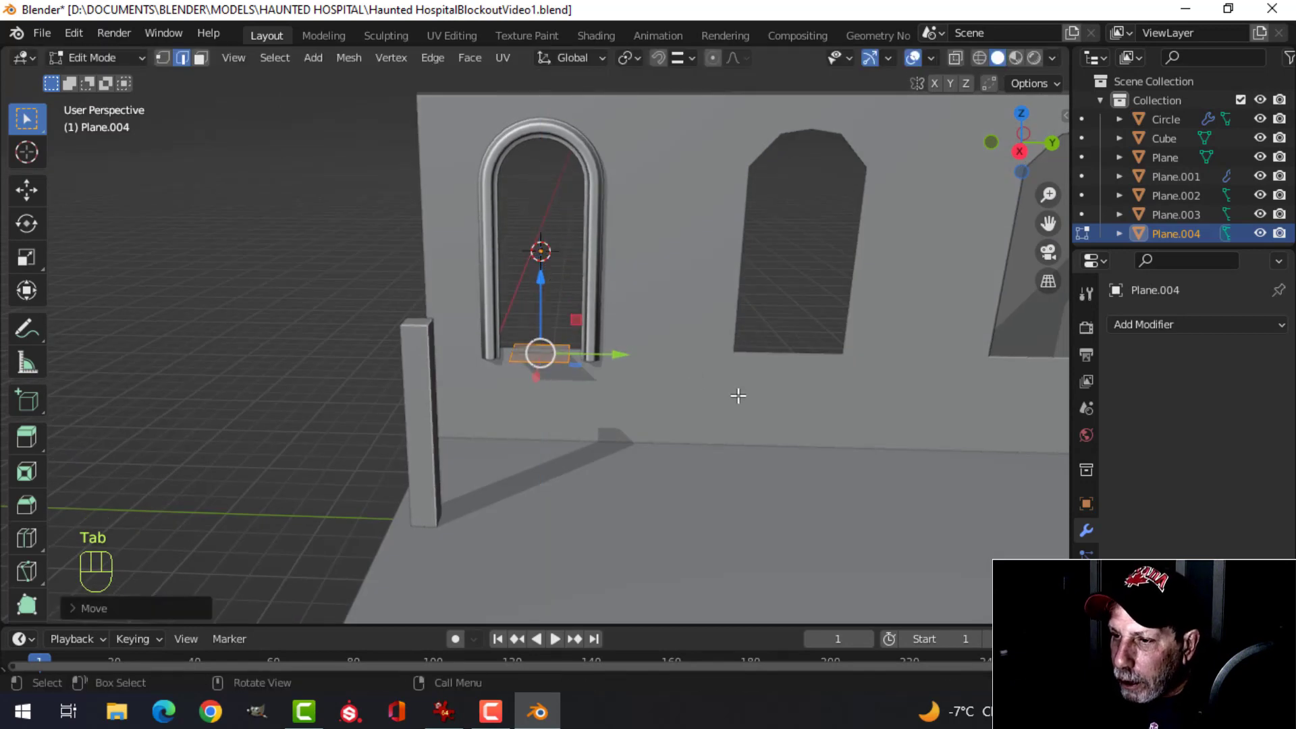
- Scale the sill plane up by about 2.45 and narrow it along X to suit the wall depth
{"action": "key", "text": "s"}
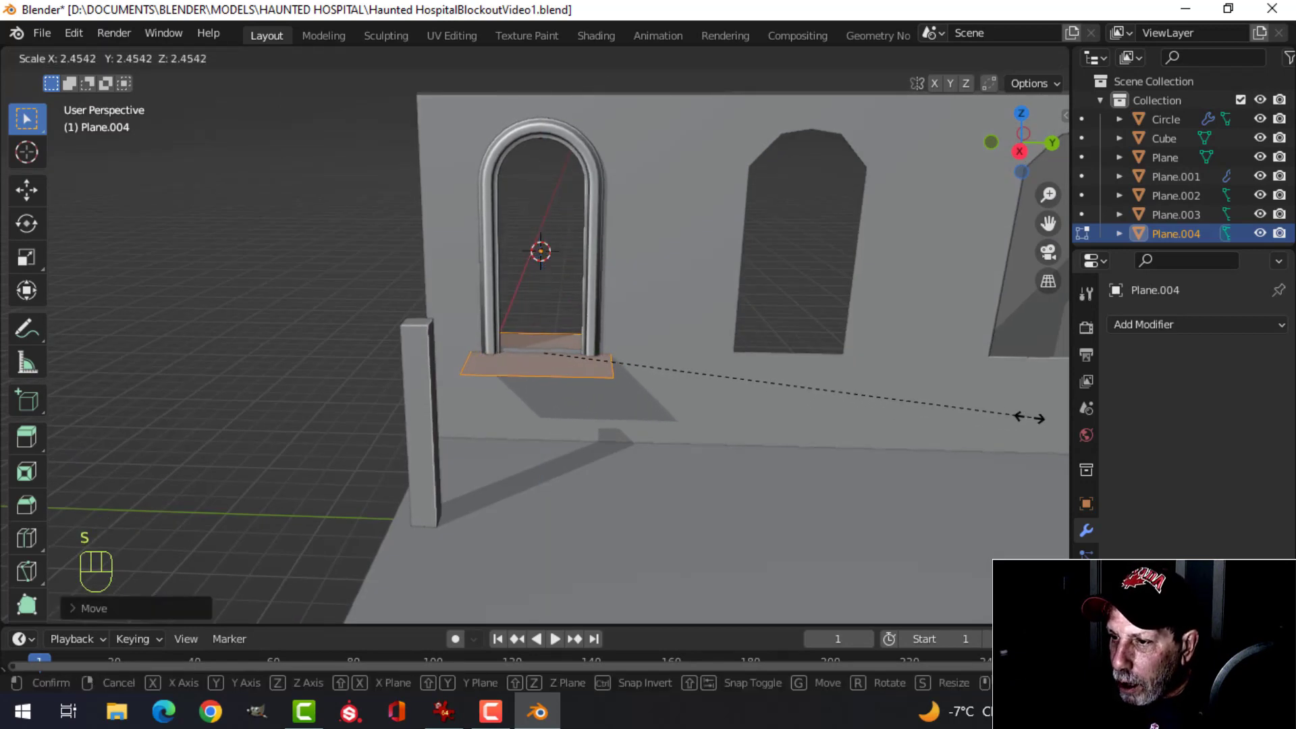
{"action": "left_click", "coordinate": [1019, 415]}
{"action": "middle_click_drag", "start_coordinate": [1015, 414], "coordinate": [664, 380]}
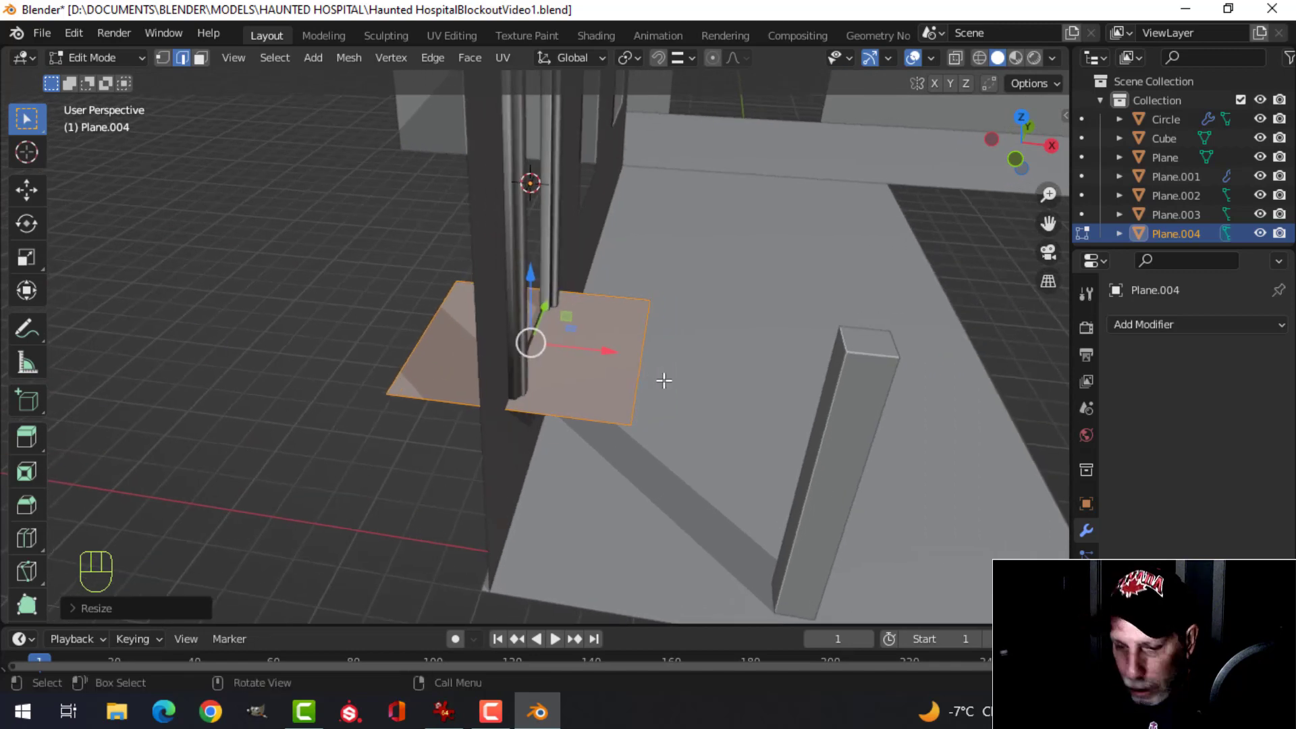
{"action": "key", "text": "s"}
{"action": "key", "text": "x"}
{"action": "left_click", "coordinate": [578, 370]}
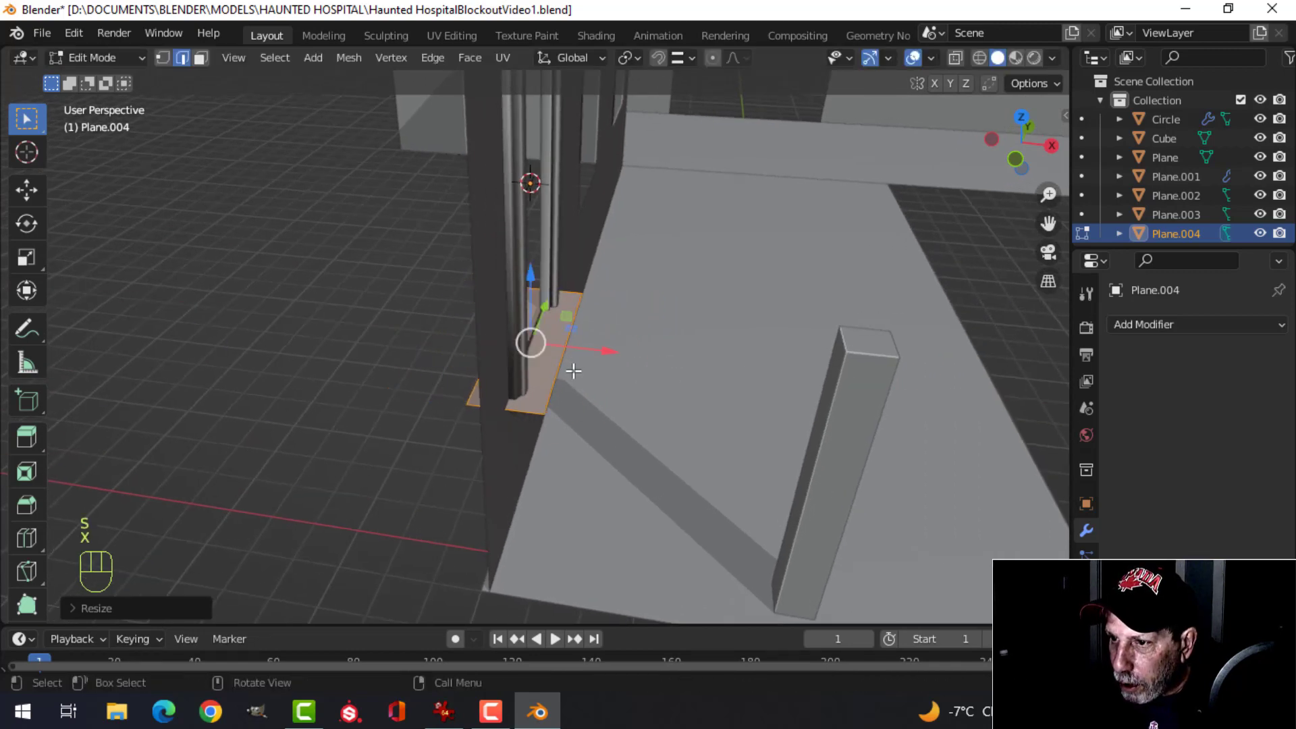
- Move the sill plane's rear and front edges inward along X so it fits closely around the wall and frame
{"action": "middle_click_drag", "start_coordinate": [596, 355], "coordinate": [507, 377]}
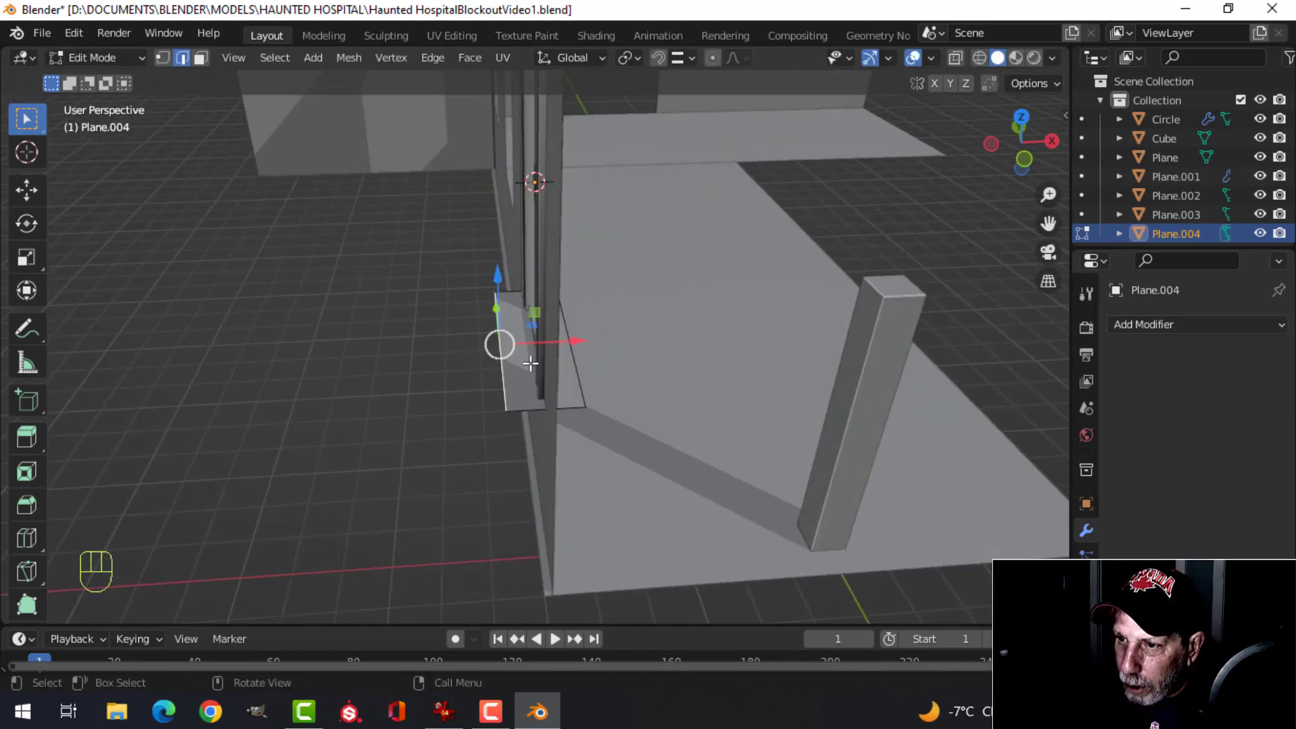
{"action": "left_click_drag", "start_coordinate": [563, 344], "coordinate": [588, 343]}
{"action": "middle_click_drag", "start_coordinate": [589, 343], "coordinate": [563, 391]}
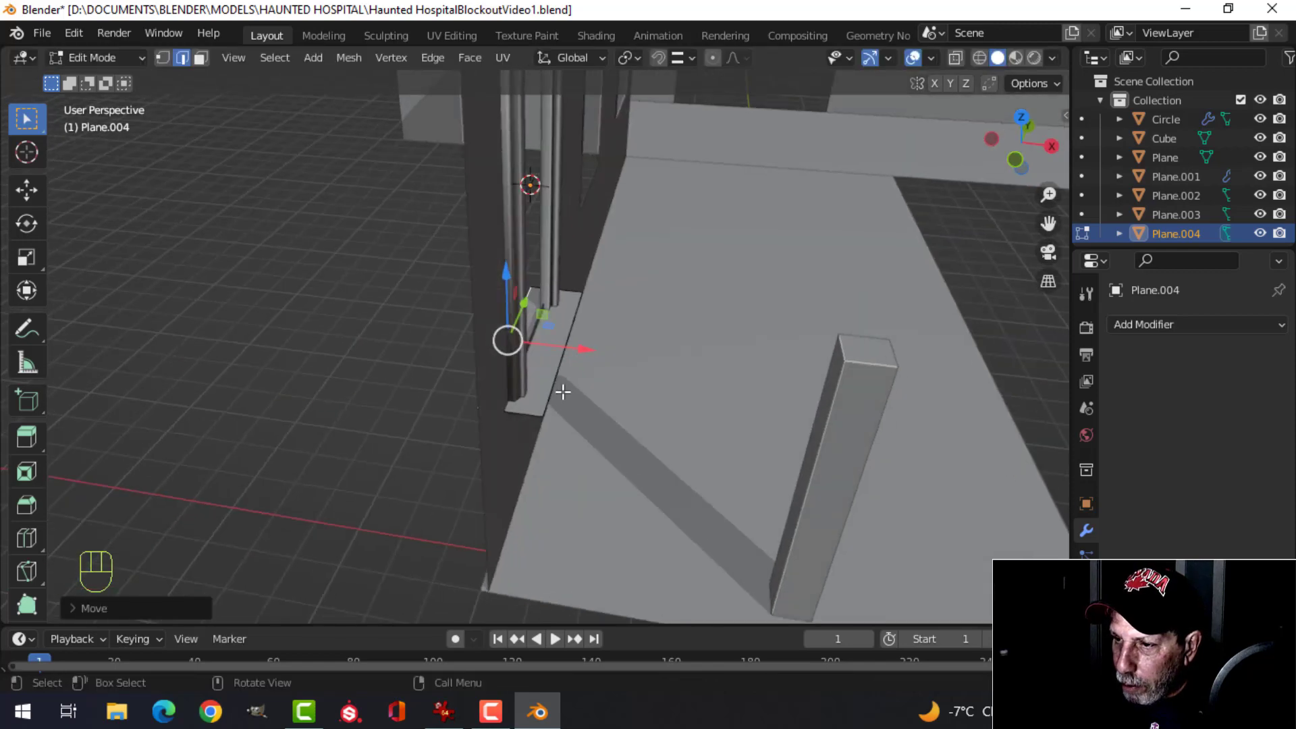
{"action": "left_click_drag", "start_coordinate": [624, 356], "coordinate": [606, 353]}
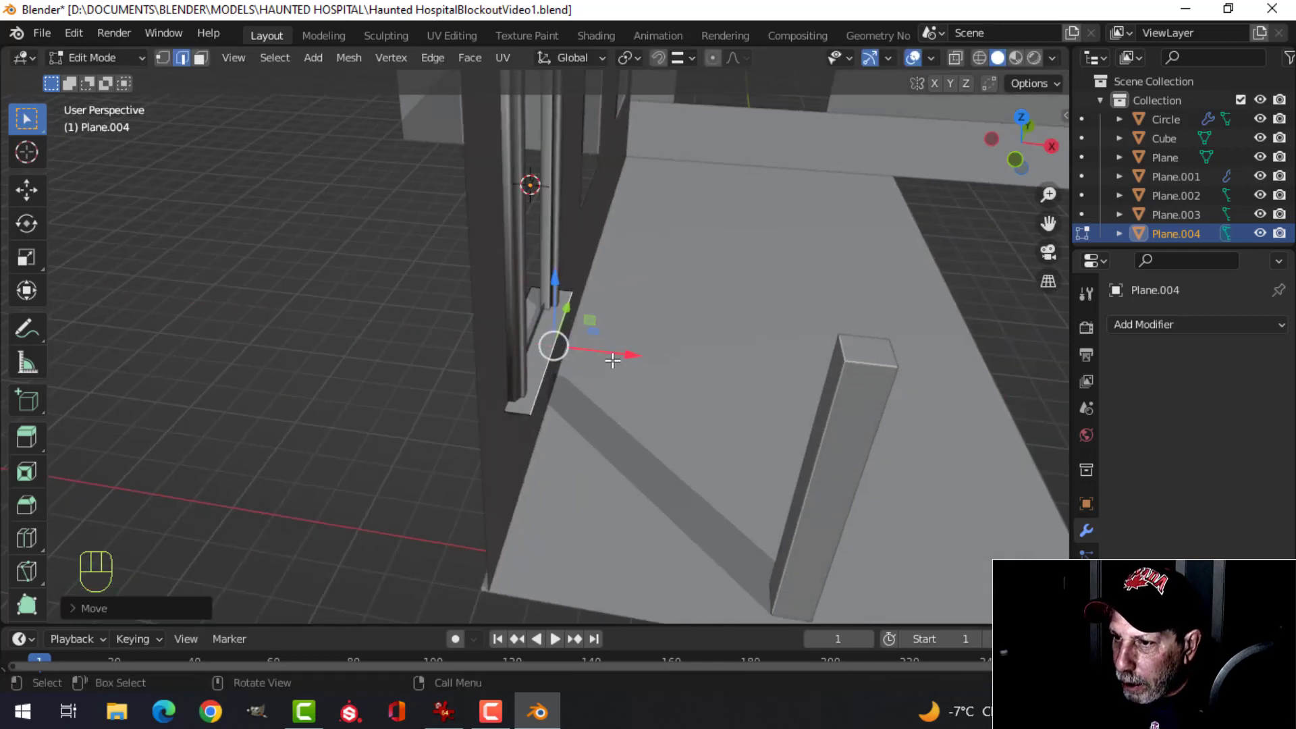
{"action": "middle_click_drag", "start_coordinate": [613, 359], "coordinate": [547, 373]}
- Scale the whole sill plane along Y by about 0.96 so its ends sit just beyond the frame legs
{"action": "scroll", "coordinate": [573, 382], "scroll_direction": "up", "scroll_amount": 2}
{"action": "key", "text": "a"}
{"action": "middle_click_drag", "start_coordinate": [622, 391], "coordinate": [558, 385]}
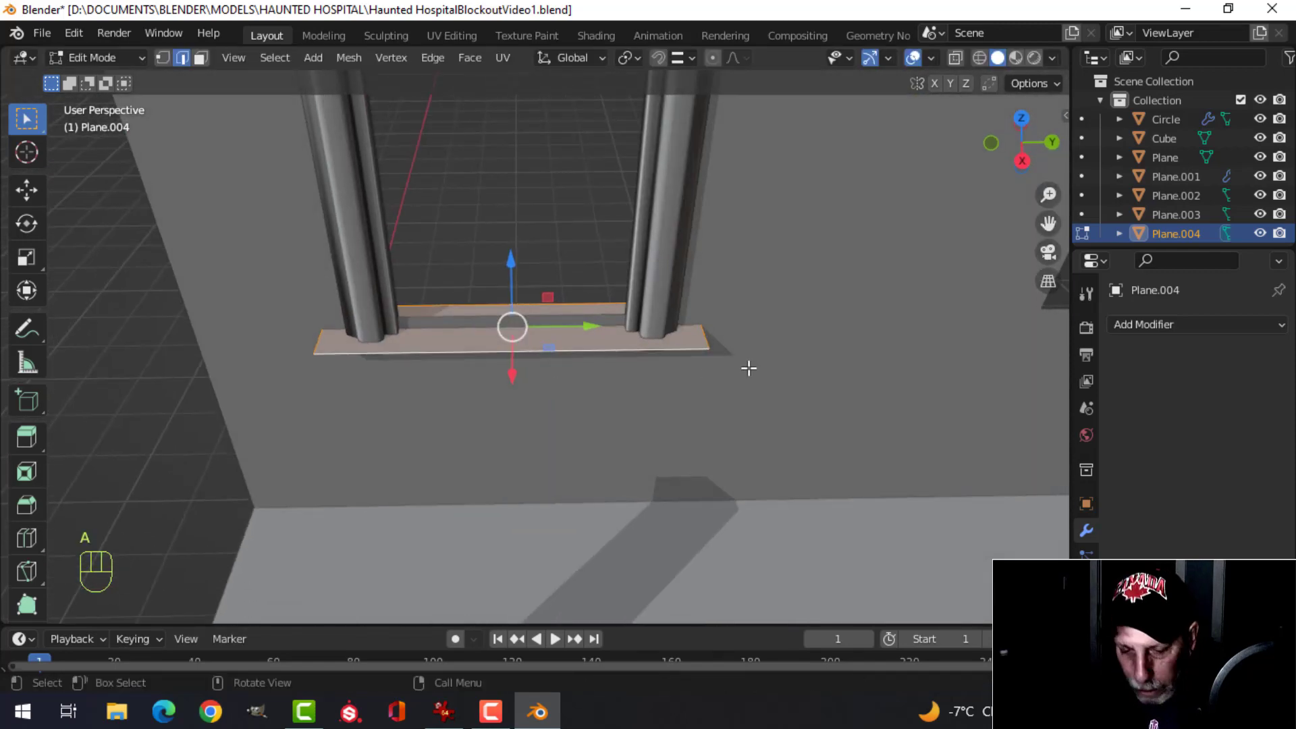
{"action": "key", "text": "s"}
{"action": "key", "text": "y"}
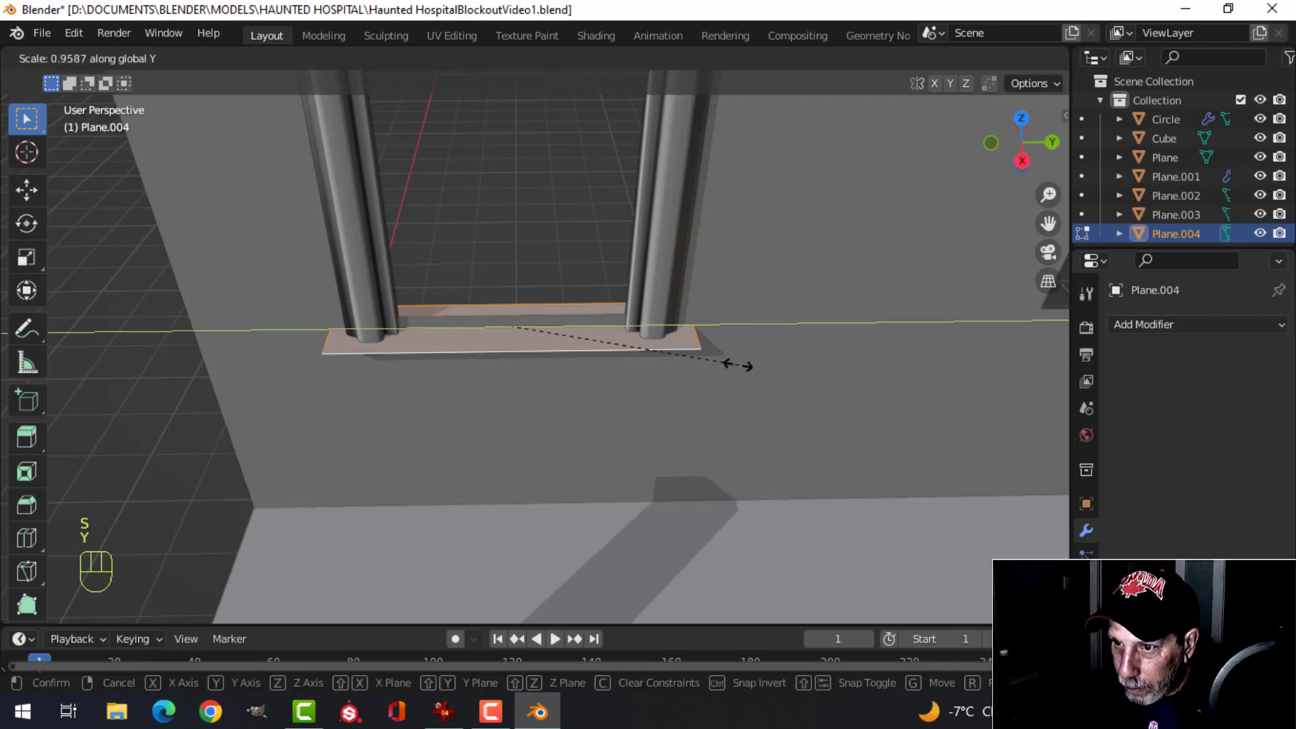
{"action": "left_click", "coordinate": [607, 391]}
{"action": "mouse_move", "coordinate": [608, 390]}
{"action": "middle_mouse_down"}
{"action": "mouse_move", "coordinate": [544, 391]}
{"action": "mouse_move", "coordinate": [596, 405]}
{"action": "mouse_move", "coordinate": [606, 392]}
{"action": "middle_mouse_up"}
- Extrude the sill plane into a thick block, adjust its height slightly along Z, and return to Object Mode
{"action": "key", "text": "e"}
{"action": "left_click", "coordinate": [546, 408]}
{"action": "left_click_drag", "start_coordinate": [504, 257], "coordinate": [508, 259]}
{"action": "key", "text": "Tab"}
- Delete the unneeded face of the sill block in Edit Mode and return to Object Mode
{"action": "middle_click_drag", "start_coordinate": [510, 358], "coordinate": [735, 367], "text": "shift"}
{"action": "key", "text": "Tab"}
{"action": "key", "text": "x"}
{"action": "left_click", "coordinate": [609, 351]}
{"action": "key", "text": "a"}
{"action": "key", "text": "Tab"}
- Add a Bevel modifier to the sill with 3 segments and an amount of 0.02 ft, and deselect it
{"action": "left_click", "coordinate": [1146, 322]}
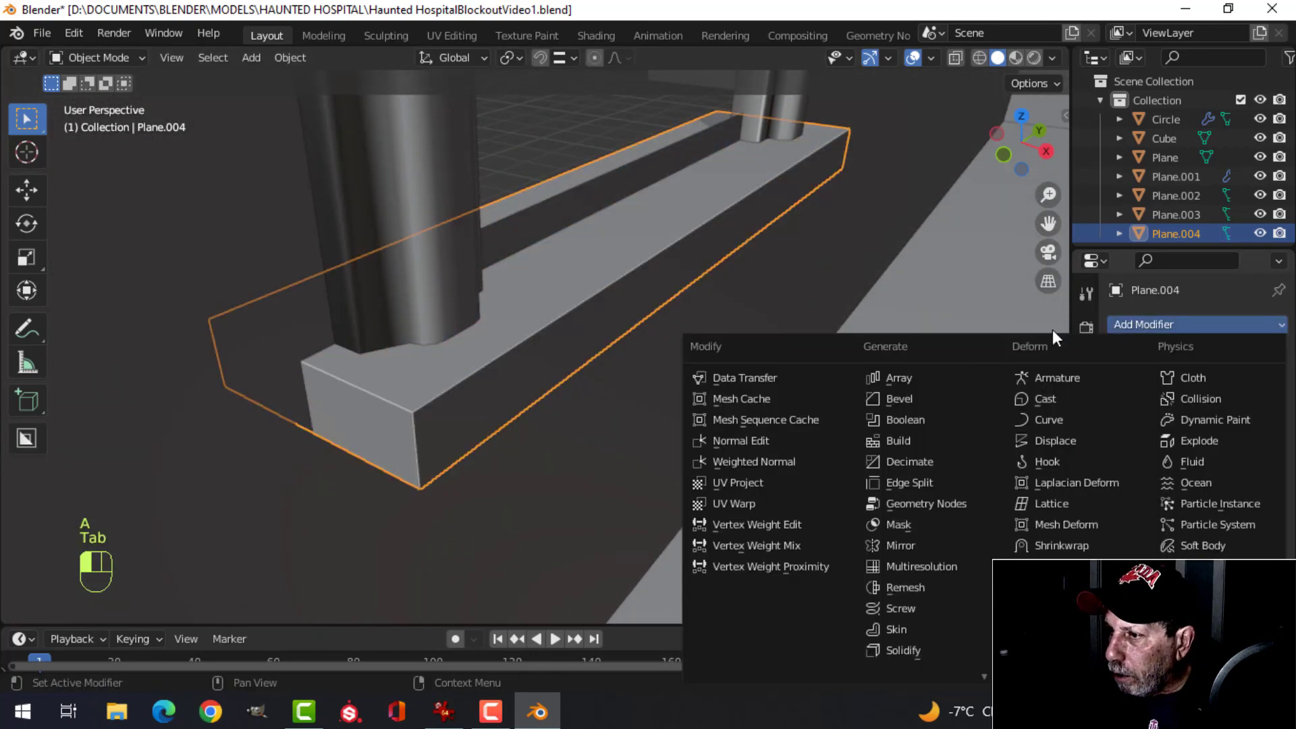
{"action": "left_click", "coordinate": [898, 399]}
{"action": "middle_click_drag", "start_coordinate": [902, 399], "coordinate": [1072, 383]}
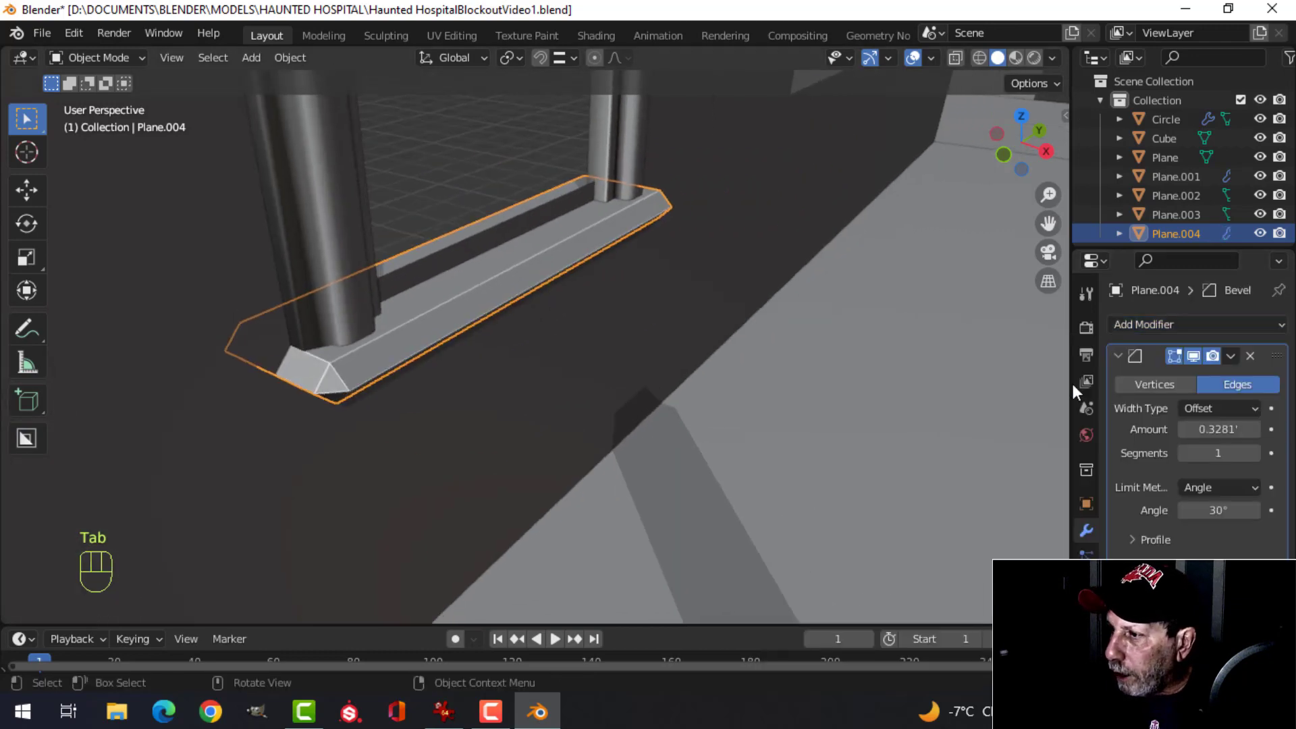
{"action": "left_click", "coordinate": [1254, 457]}
{"action": "left_click", "coordinate": [1254, 457]}
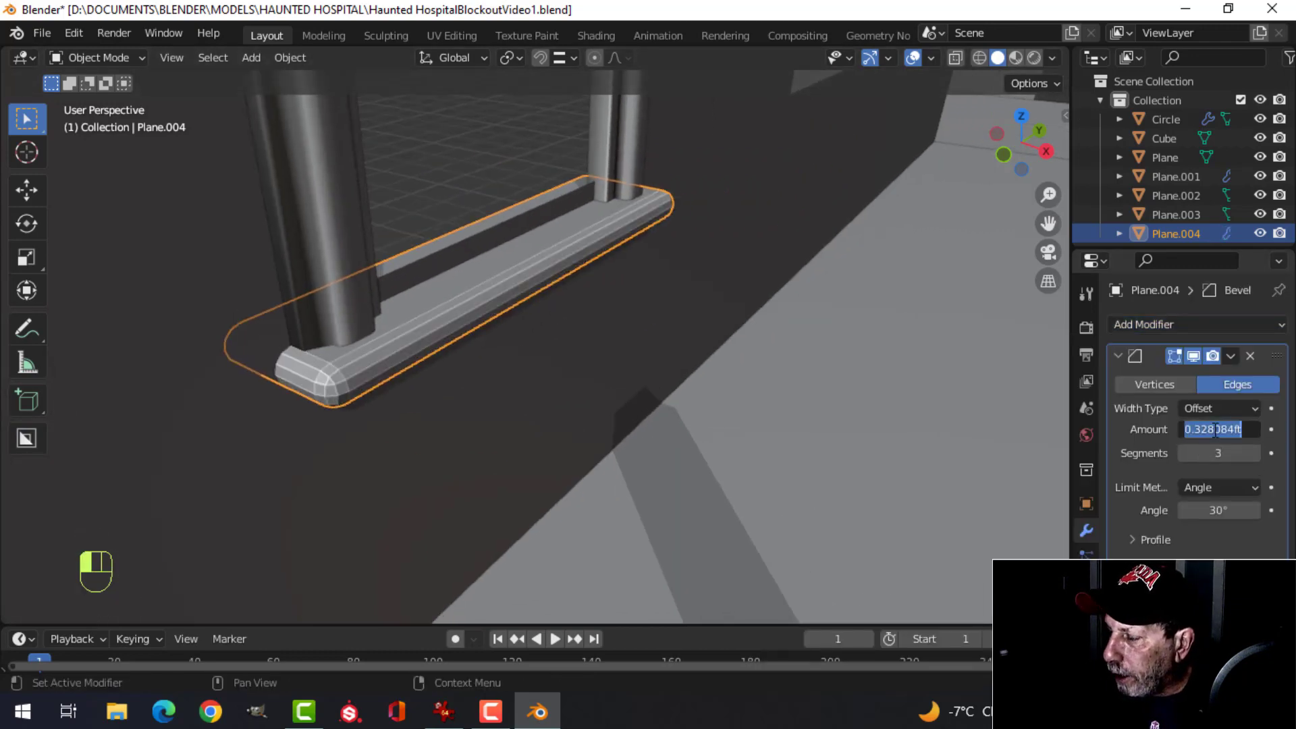
{"action": "type", "text": "0.0"}
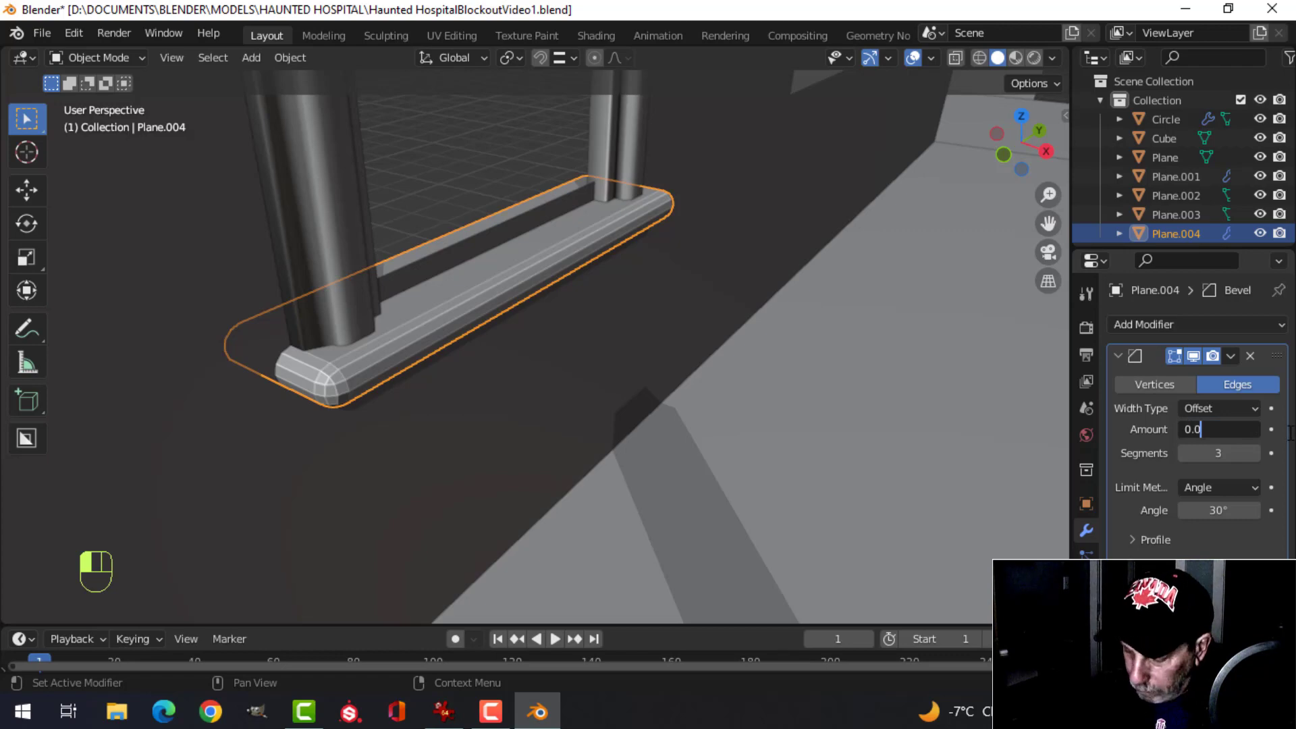
{"action": "type", "text": "2"}
{"action": "key", "text": "Return"}
{"action": "key", "text": "alt+a"}
- Enable viewport display of the window frame's Subdivision Surface modifier and deselect the frame
{"action": "scroll", "coordinate": [508, 346], "scroll_direction": "down", "scroll_amount": 3}
{"action": "middle_click_drag", "start_coordinate": [508, 346], "coordinate": [524, 318]}
{"action": "left_click", "coordinate": [419, 250]}
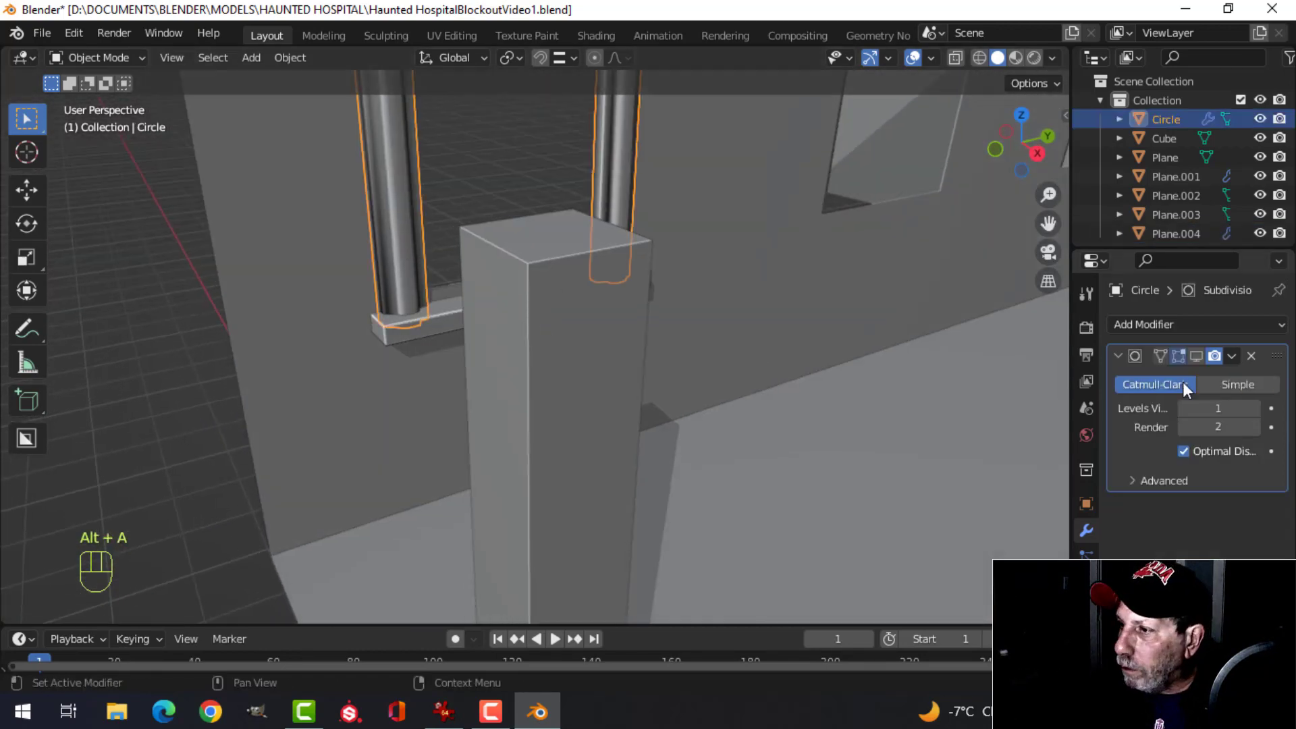
{"action": "left_click", "coordinate": [1194, 356]}
{"action": "key", "text": "alt+a"}
{"action": "middle_click_drag", "start_coordinate": [520, 297], "coordinate": [461, 345]}
{"action": "scroll", "coordinate": [426, 326], "scroll_direction": "up", "scroll_amount": 3}
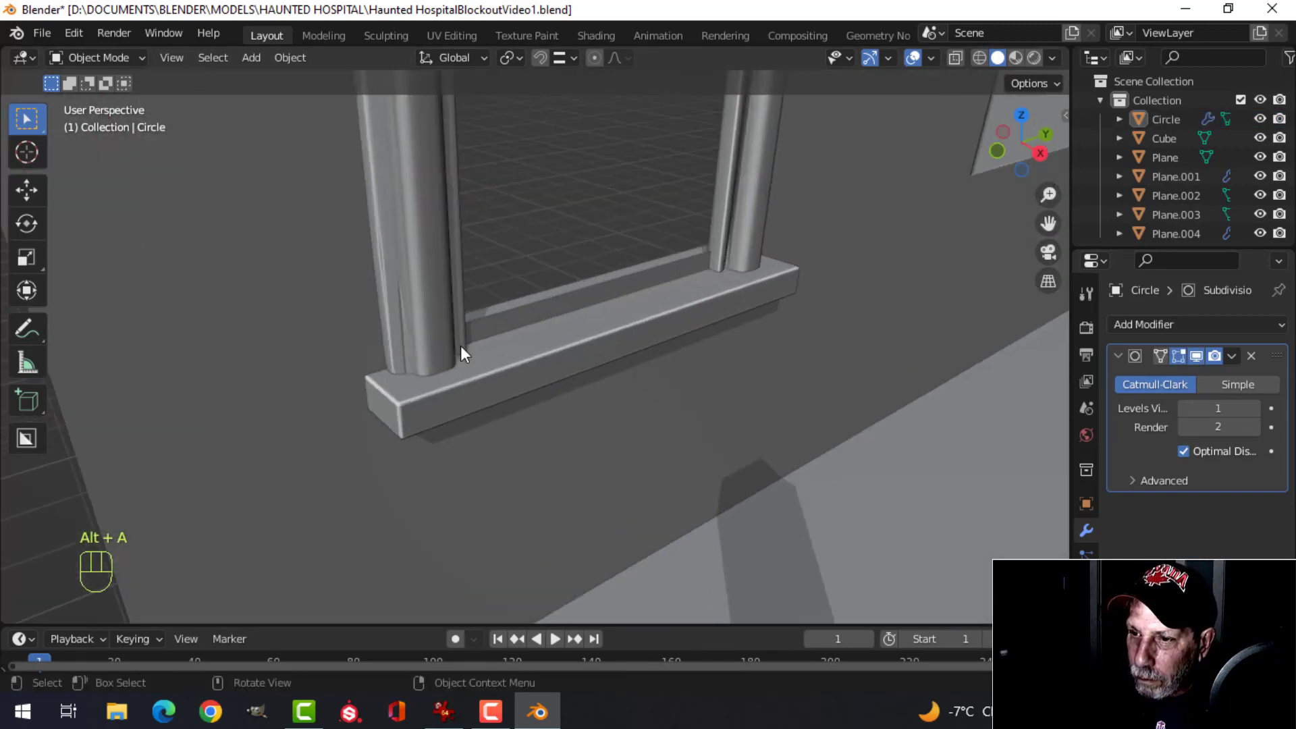
- Add an edge loop around the window frame's left post in Edit Mode and slide it down close to the sill
{"action": "scroll", "coordinate": [460, 345], "scroll_direction": "up", "scroll_amount": 1}
{"action": "left_click", "coordinate": [389, 289]}
{"action": "key", "text": "Tab"}
{"action": "middle_click_drag", "start_coordinate": [513, 378], "coordinate": [414, 288]}
{"action": "key", "text": "alt+a"}
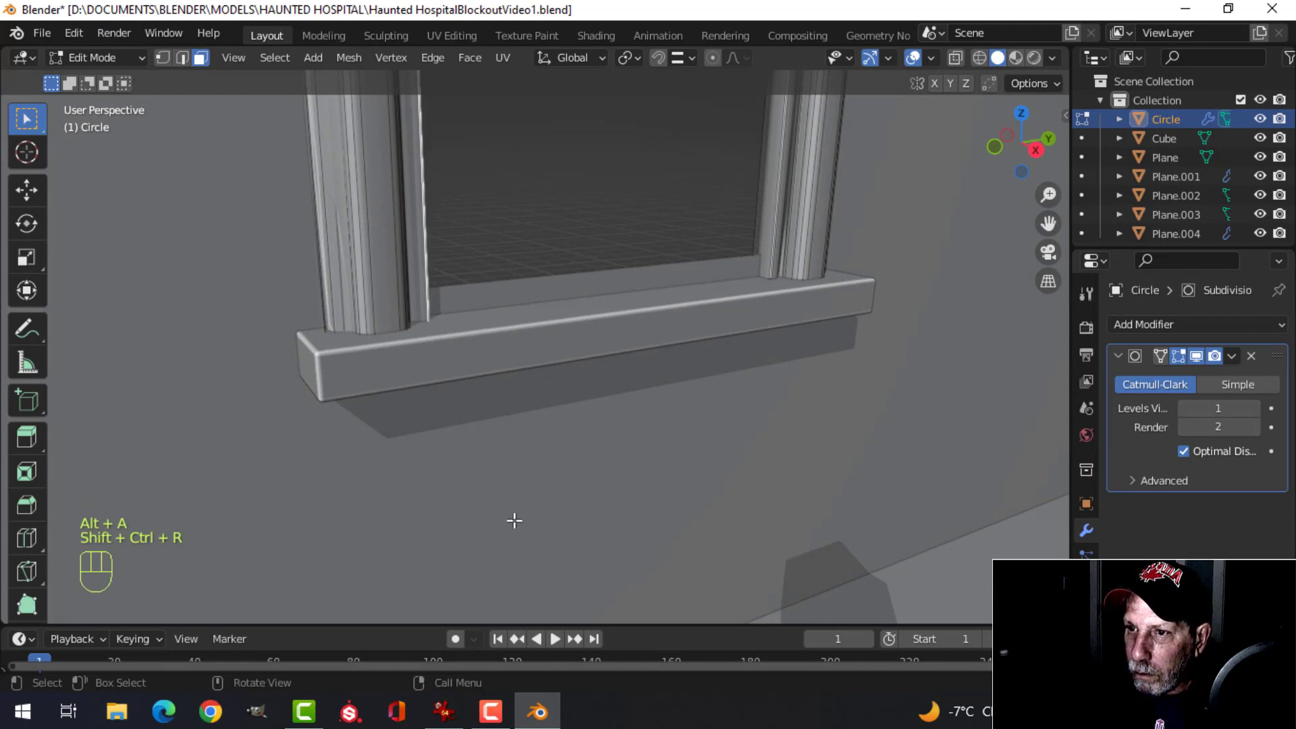
{"action": "scroll", "coordinate": [575, 425], "scroll_direction": "down", "scroll_amount": 4}
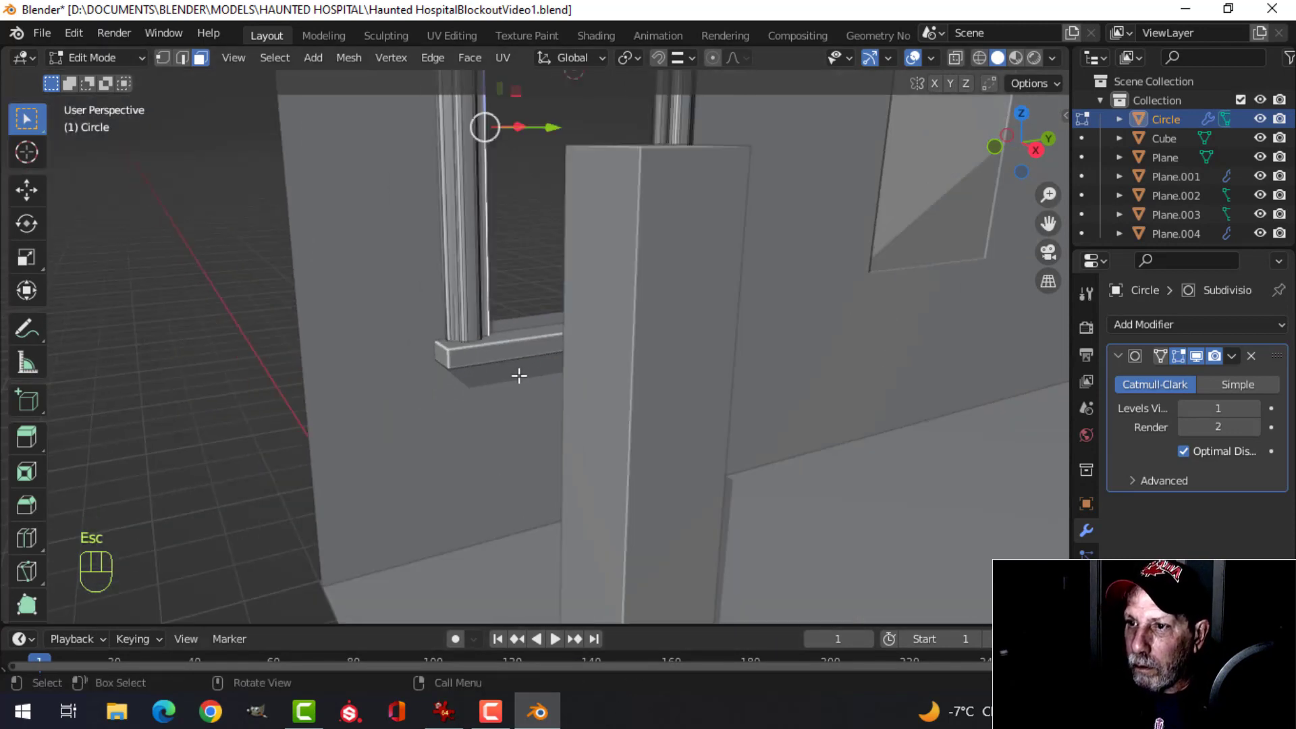
{"action": "middle_click_drag", "start_coordinate": [518, 376], "coordinate": [561, 507], "text": "shift"}
{"action": "middle_click_drag", "start_coordinate": [561, 438], "coordinate": [540, 430]}
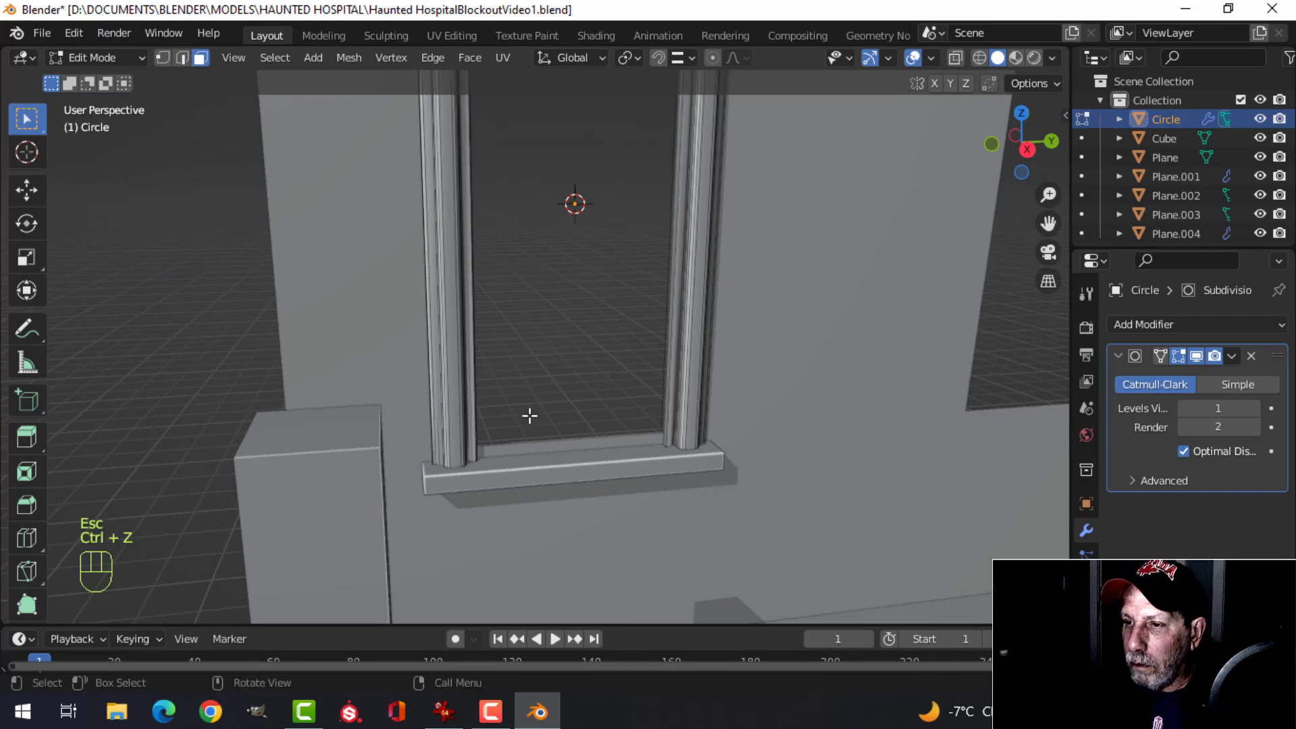
{"action": "left_click", "coordinate": [446, 296]}
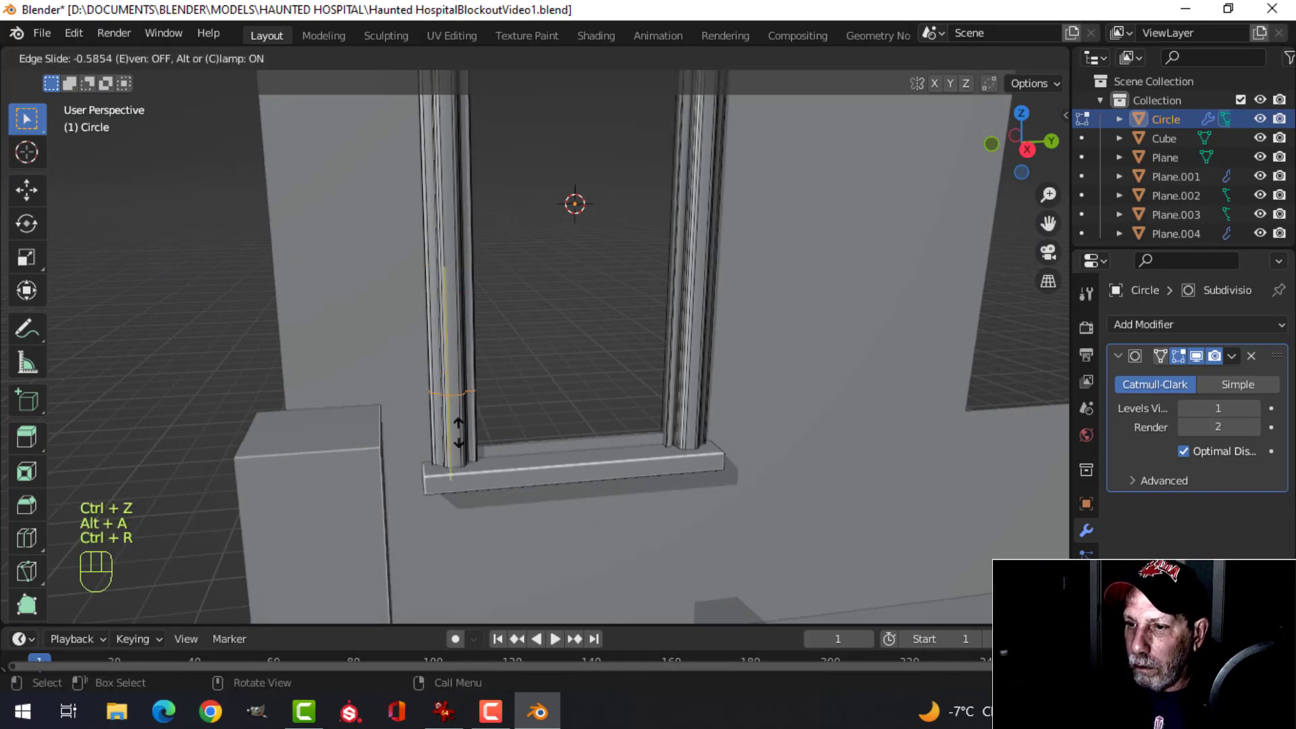
{"action": "left_click", "coordinate": [473, 505]}
- Correct the normals of the entire window frame mesh and return to Object Mode with the frame deselected
{"action": "scroll", "coordinate": [474, 414], "scroll_direction": "up", "scroll_amount": 3}
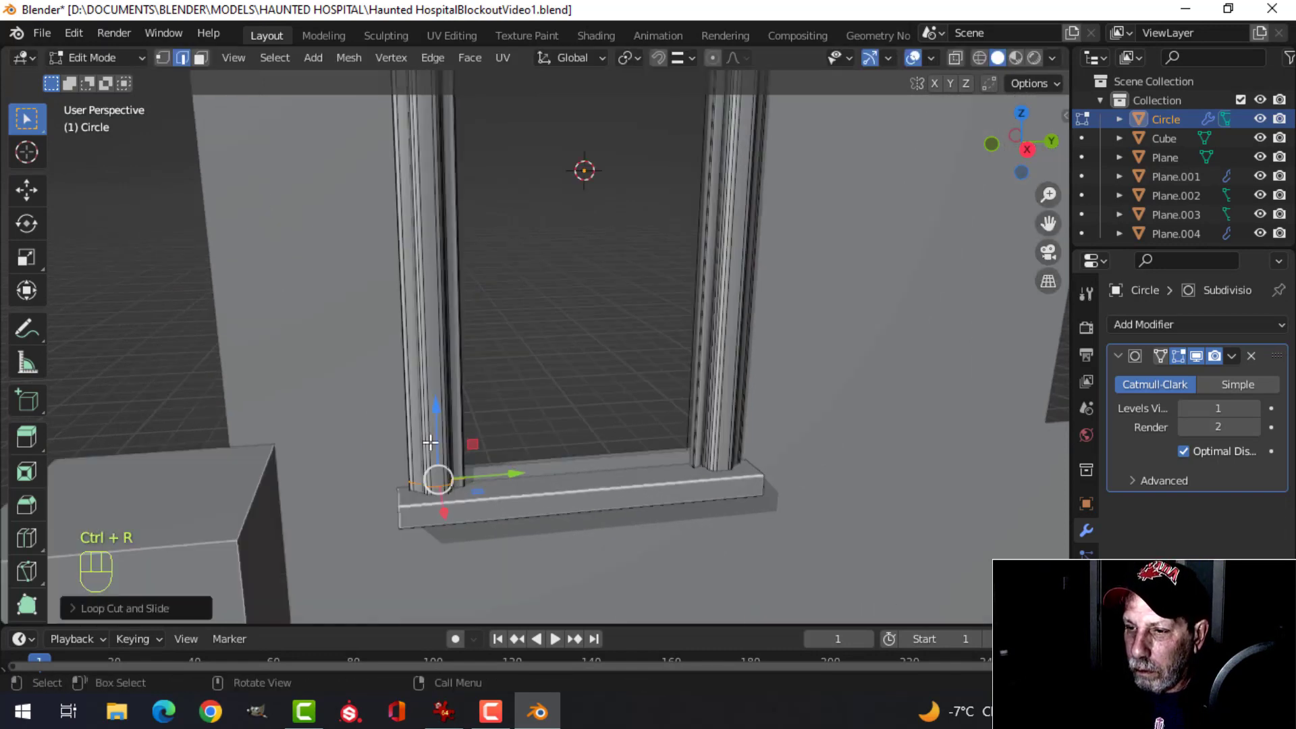
{"action": "middle_click_drag", "start_coordinate": [475, 403], "coordinate": [535, 351], "text": "shift"}
{"action": "key", "text": "a"}
{"action": "middle_click_drag", "start_coordinate": [507, 432], "coordinate": [539, 427]}
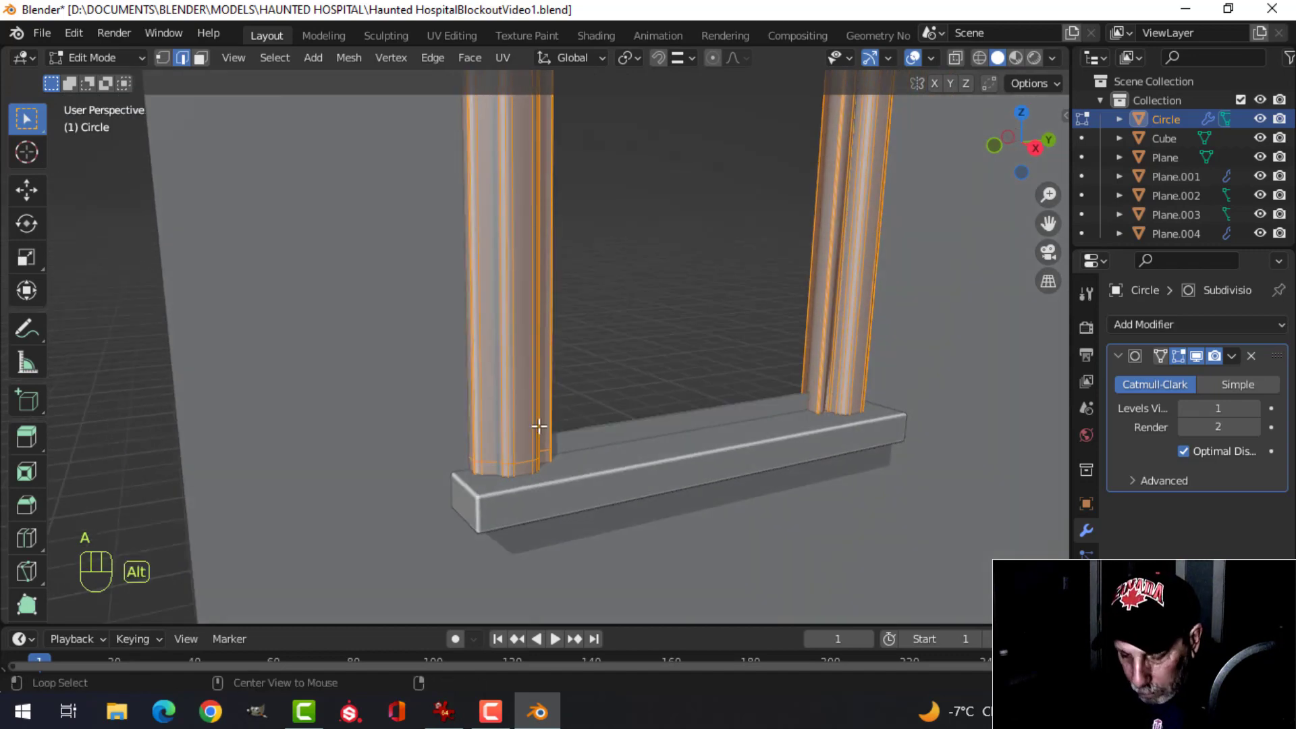
{"action": "key", "text": "alt+n"}
{"action": "left_click", "coordinate": [513, 393]}
{"action": "key", "text": "alt+a"}
{"action": "key", "text": "Tab"}
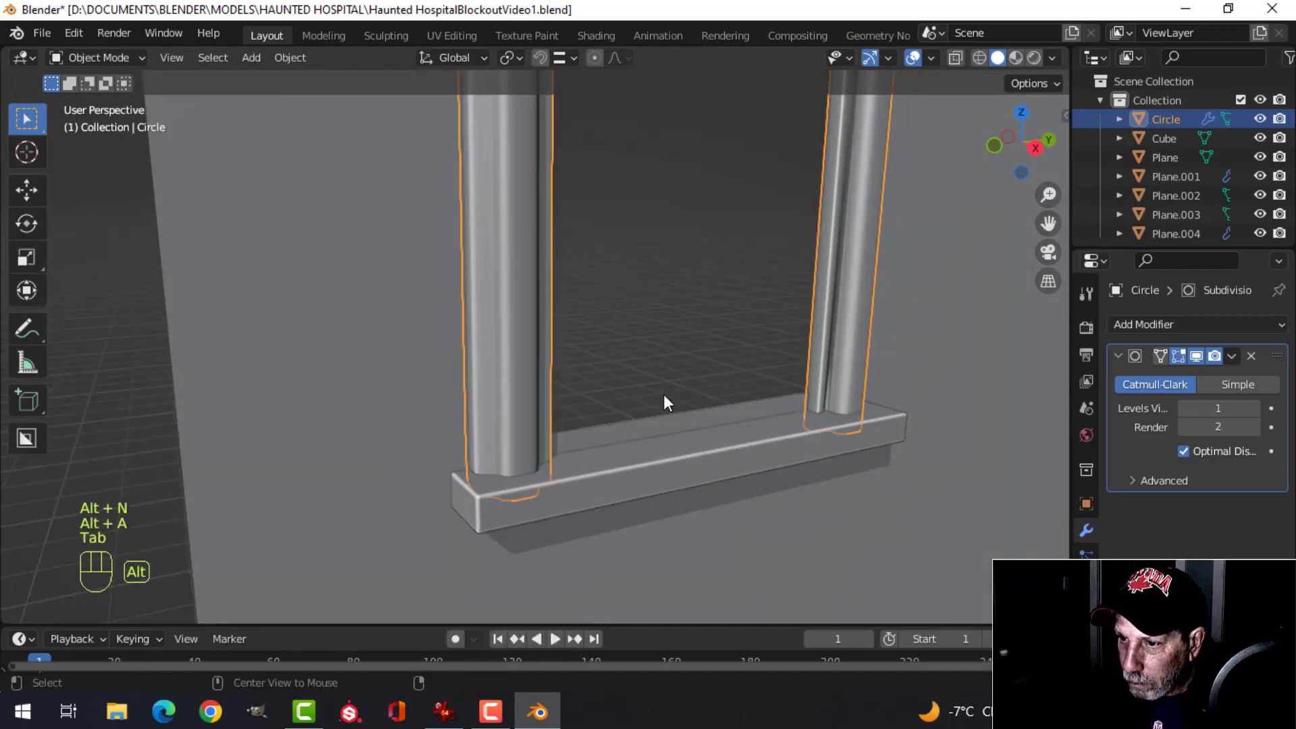
{"action": "key", "text": "alt+a"}
{"action": "mouse_move", "coordinate": [664, 397]}
{"action": "middle_mouse_down"}
{"action": "mouse_move", "coordinate": [613, 391]}
{"action": "mouse_move", "coordinate": [650, 383]}
{"action": "middle_mouse_up"}
- Add an edge loop around the frame's right post, slide it down near the sill, and return to Object Mode
{"action": "key", "text": "Tab"}
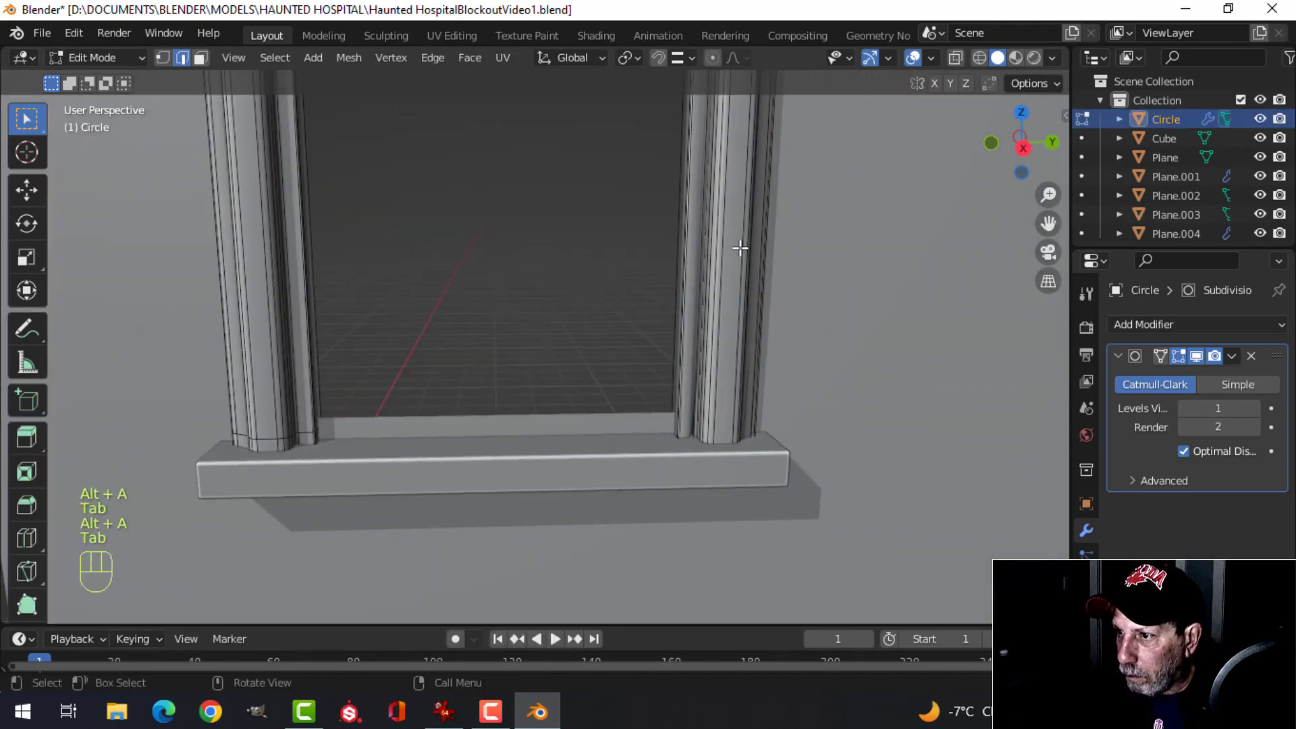
{"action": "left_click", "coordinate": [739, 249]}
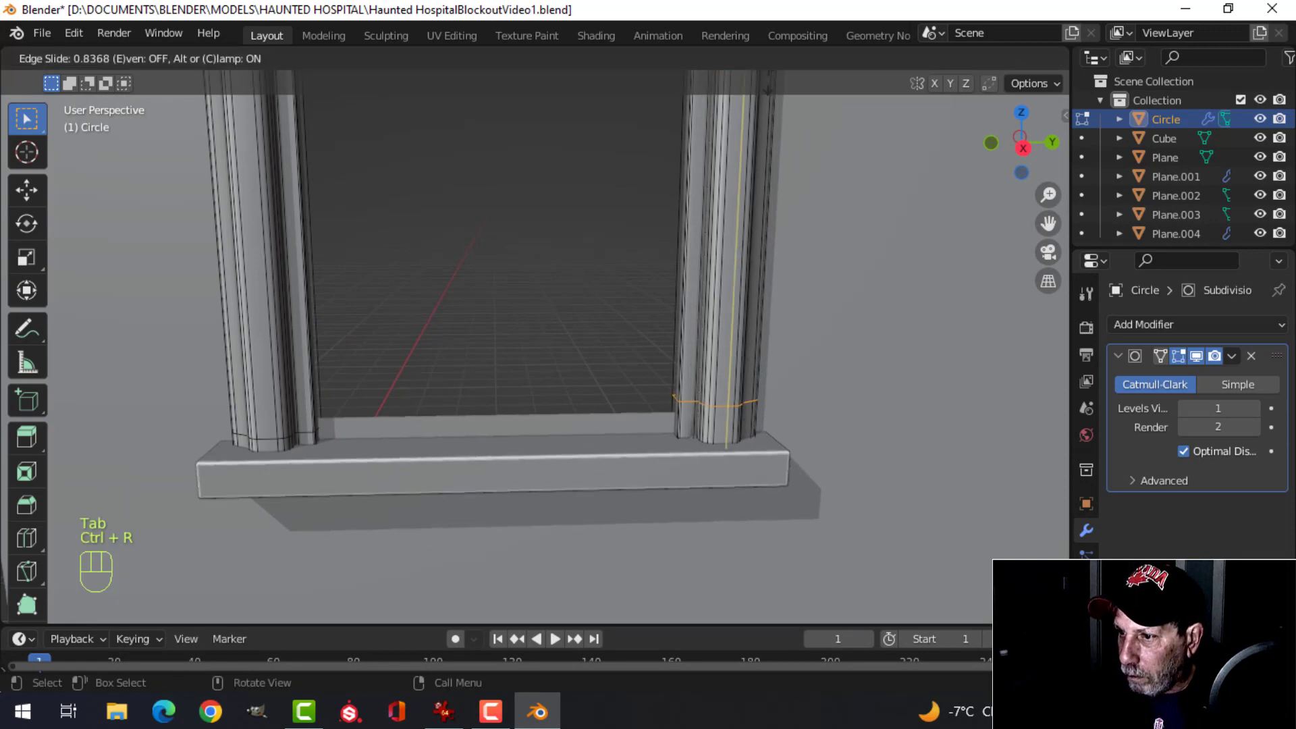
{"action": "left_click", "coordinate": [774, 120]}
{"action": "key", "text": "Tab"}
{"action": "scroll", "coordinate": [598, 402], "scroll_direction": "down", "scroll_amount": 4}
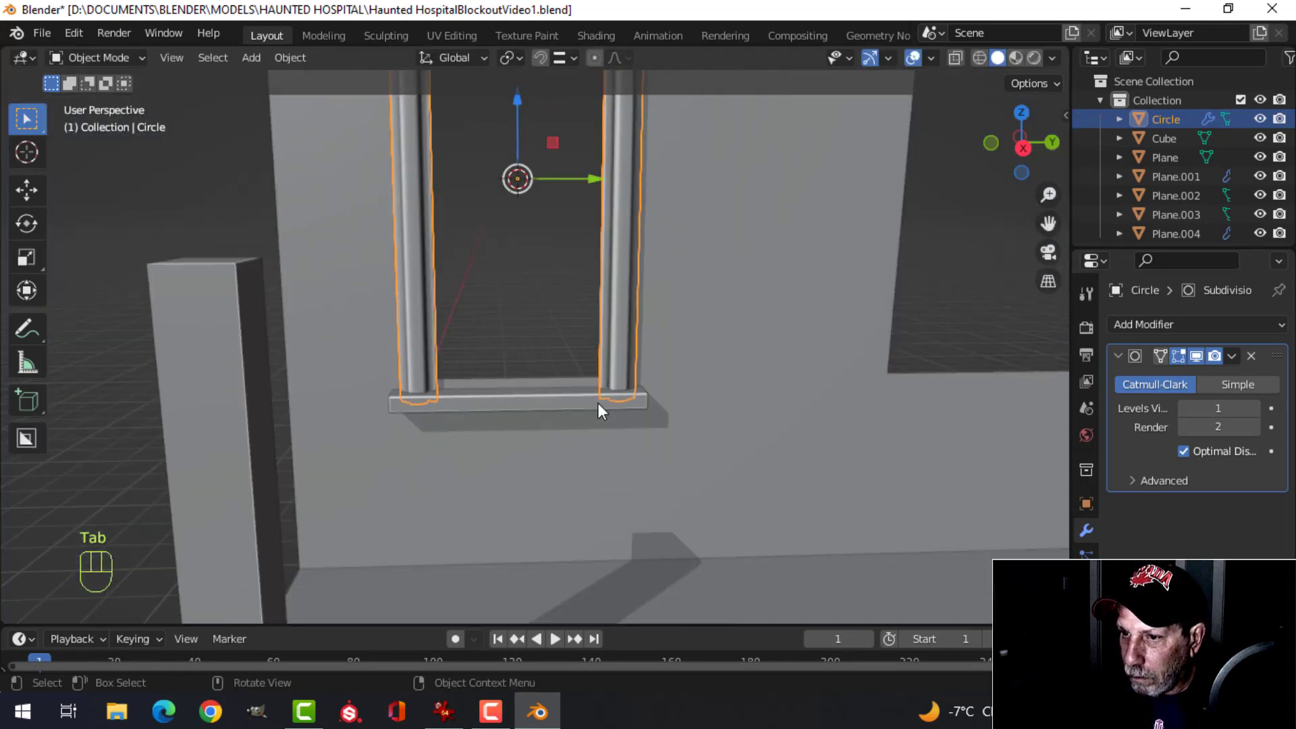
{"action": "key", "text": "alt+a"}
- Open the sill in Edit Mode and move its rear edges along X
{"action": "middle_click_drag", "start_coordinate": [598, 403], "coordinate": [674, 255]}
{"action": "scroll", "coordinate": [680, 374], "scroll_direction": "up", "scroll_amount": 4}
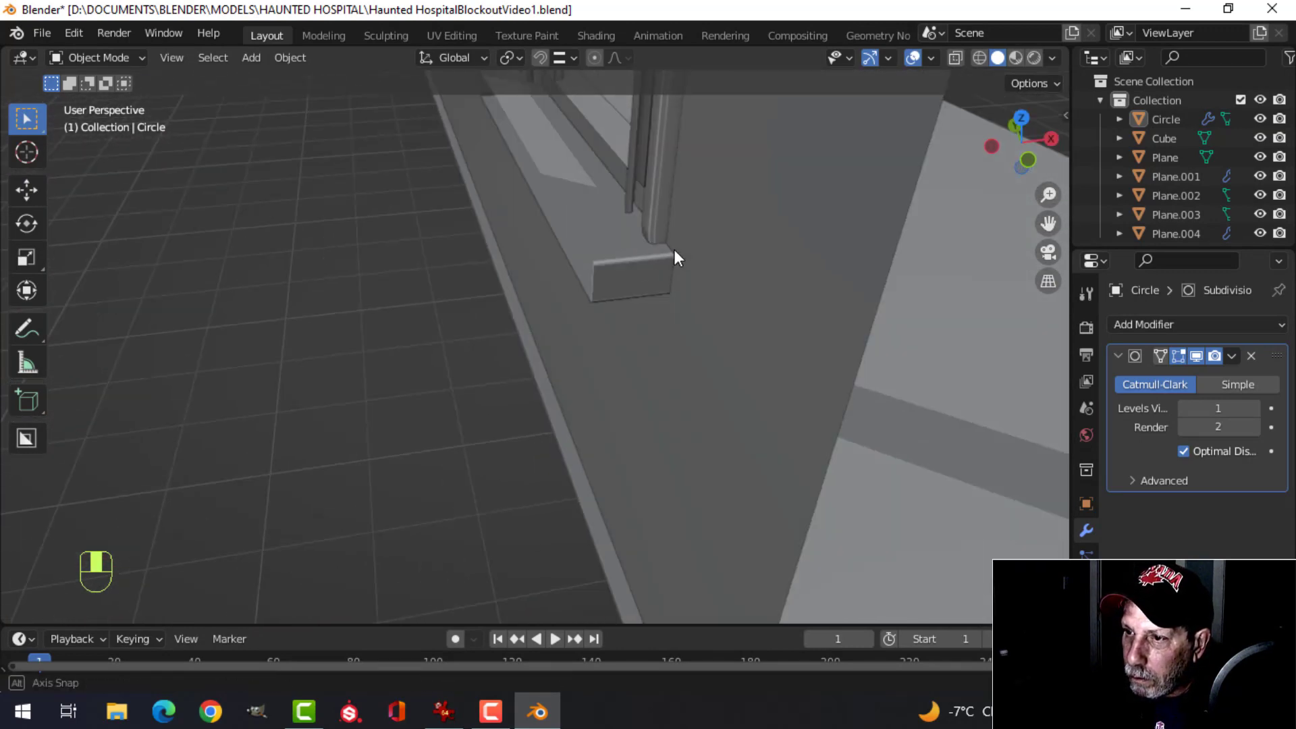
{"action": "left_click", "coordinate": [630, 278]}
{"action": "key", "text": "Tab"}
{"action": "key", "text": "alt+a"}
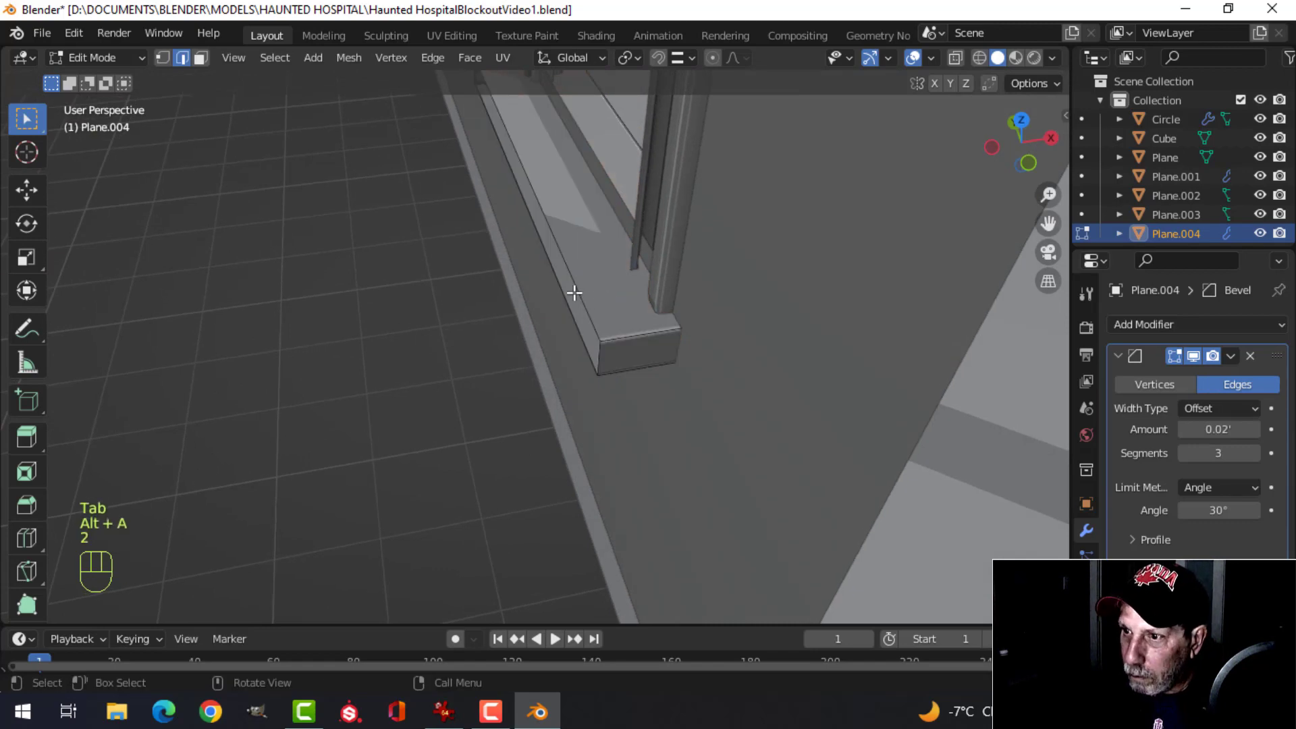
{"action": "left_click_drag", "start_coordinate": [587, 166], "coordinate": [632, 168]}
{"action": "middle_click_drag", "start_coordinate": [708, 230], "coordinate": [565, 283]}
- Duplicate the whole sill block, lower the copy beneath the original along Z, and widen it slightly along Y
{"action": "key", "text": "a"}
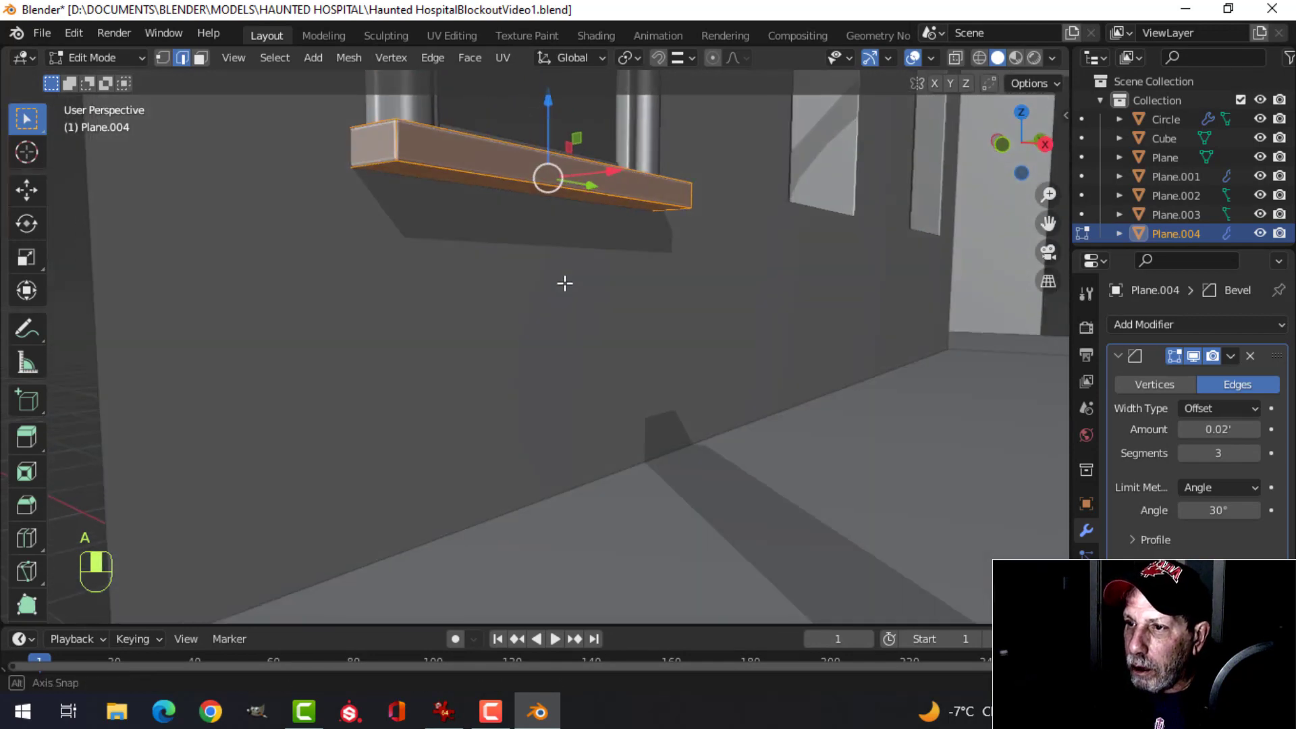
{"action": "left_click_drag", "start_coordinate": [545, 101], "coordinate": [548, 137]}
{"action": "middle_click_drag", "start_coordinate": [652, 162], "coordinate": [618, 289]}
{"action": "key", "text": "s"}
{"action": "key", "text": "y"}
{"action": "left_click", "coordinate": [682, 322]}
- Move the lower sill block's front face outward along X so it projects past the upper block
{"action": "key", "text": "alt+a"}
{"action": "key", "text": "3"}
{"action": "left_click", "coordinate": [510, 278]}
{"action": "left_click_drag", "start_coordinate": [636, 269], "coordinate": [650, 275]}
{"action": "key", "text": "alt+a"}
- Add a lengthwise loop cut to the lower sill block and shift the loop slightly outward along X
{"action": "middle_click_drag", "start_coordinate": [520, 365], "coordinate": [571, 240]}
{"action": "left_click", "coordinate": [523, 119]}
{"action": "right_click", "coordinate": [529, 183]}
{"action": "key", "text": "alt+a"}
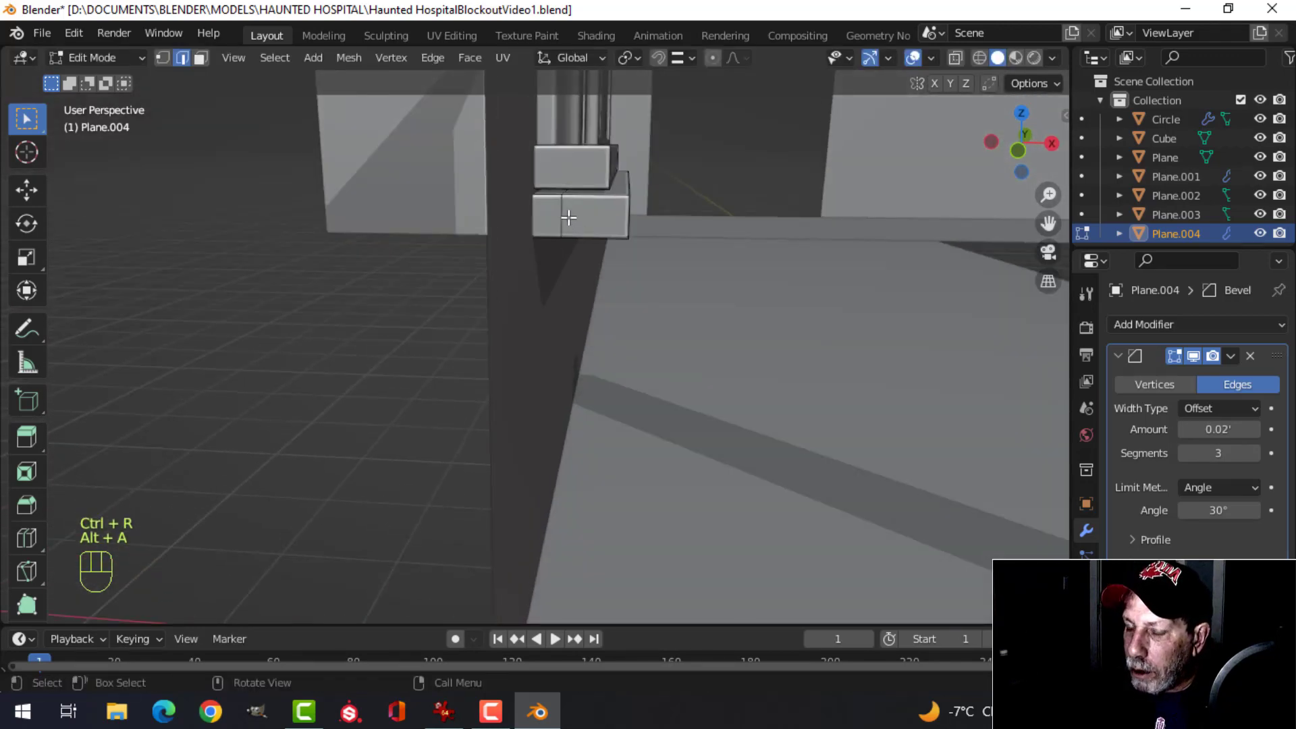
{"action": "left_click_drag", "start_coordinate": [641, 193], "coordinate": [652, 196]}
{"action": "key", "text": "alt+a"}
{"action": "middle_click_drag", "start_coordinate": [654, 270], "coordinate": [596, 207]}
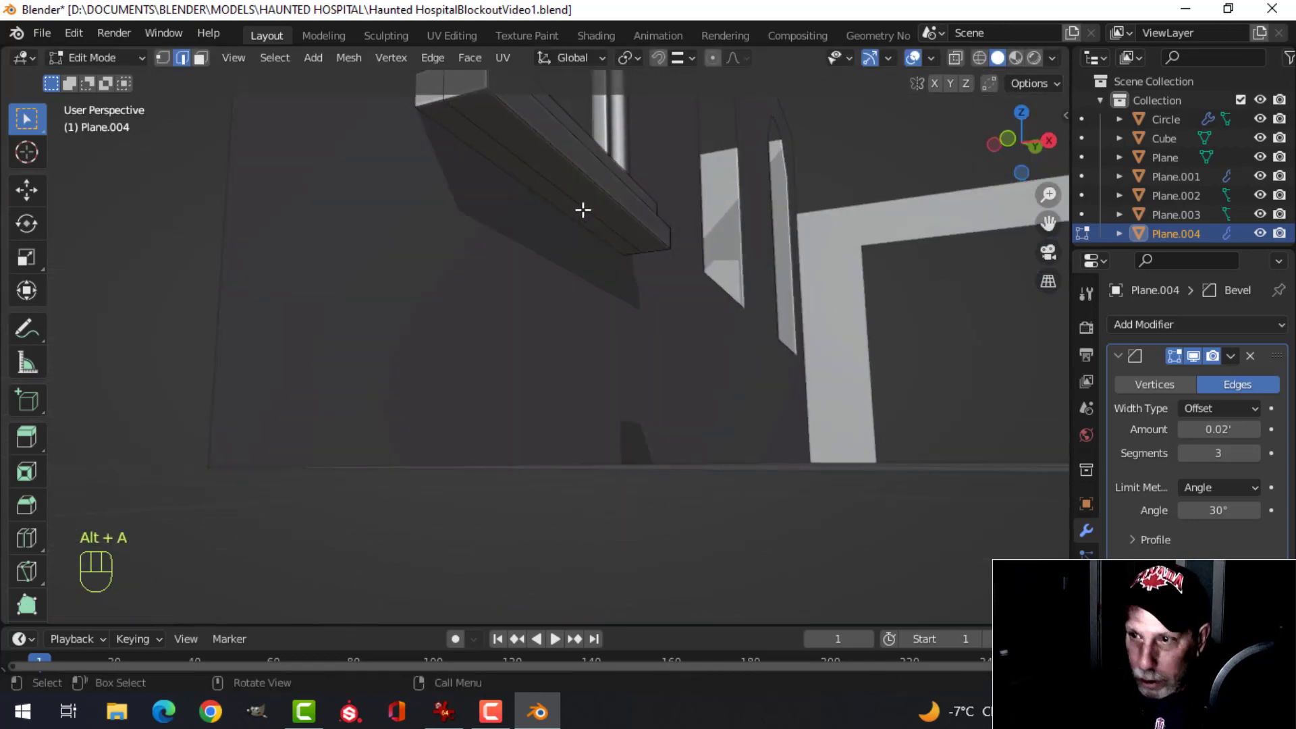
- Pull the rear strip of the lower block's underside down along Z to slope its front, and return to Object Mode
{"action": "left_click", "coordinate": [498, 147]}
{"action": "scroll", "coordinate": [543, 172], "scroll_direction": "down", "scroll_amount": 2}
{"action": "middle_click_drag", "start_coordinate": [602, 217], "coordinate": [617, 237]}
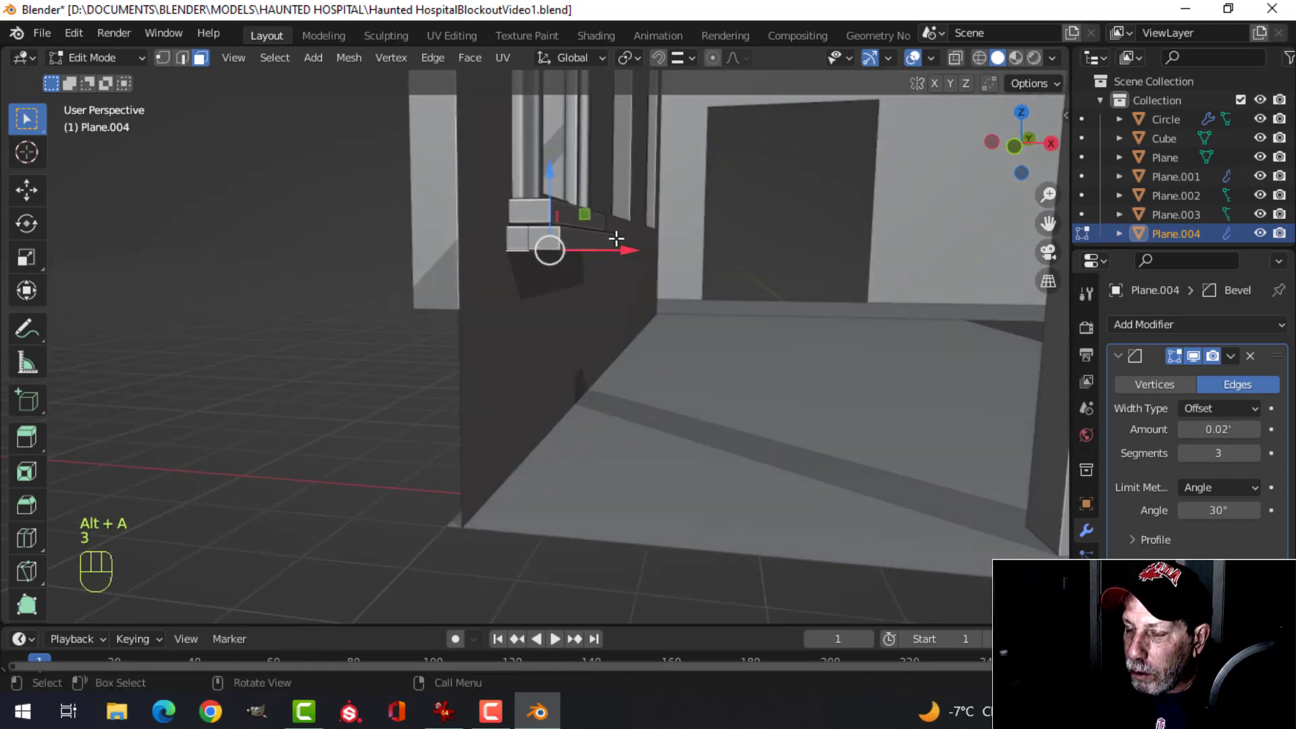
{"action": "left_click_drag", "start_coordinate": [557, 177], "coordinate": [565, 206]}
{"action": "middle_click_drag", "start_coordinate": [565, 206], "coordinate": [540, 243]}
{"action": "key", "text": "Tab"}
{"action": "key", "text": "alt+a"}
{"action": "middle_click_drag", "start_coordinate": [436, 236], "coordinate": [493, 290]}
{"action": "scroll", "coordinate": [492, 290], "scroll_direction": "up", "scroll_amount": 2}
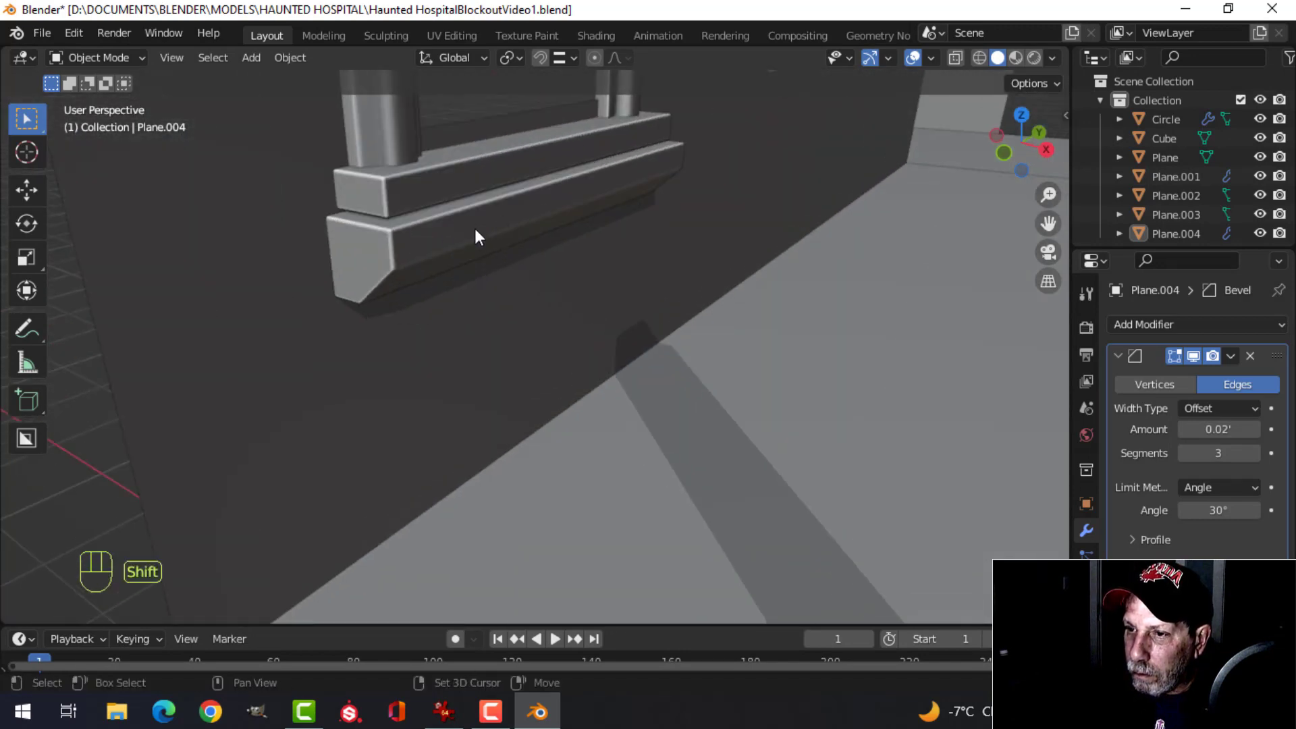
- Scale the lower sill block to about 0.78 along Z and raise it against the upper block, leaving Edit Mode
{"action": "middle_click_drag", "start_coordinate": [475, 228], "coordinate": [544, 296]}
{"action": "left_click", "coordinate": [481, 261]}
{"action": "key", "text": "Tab"}
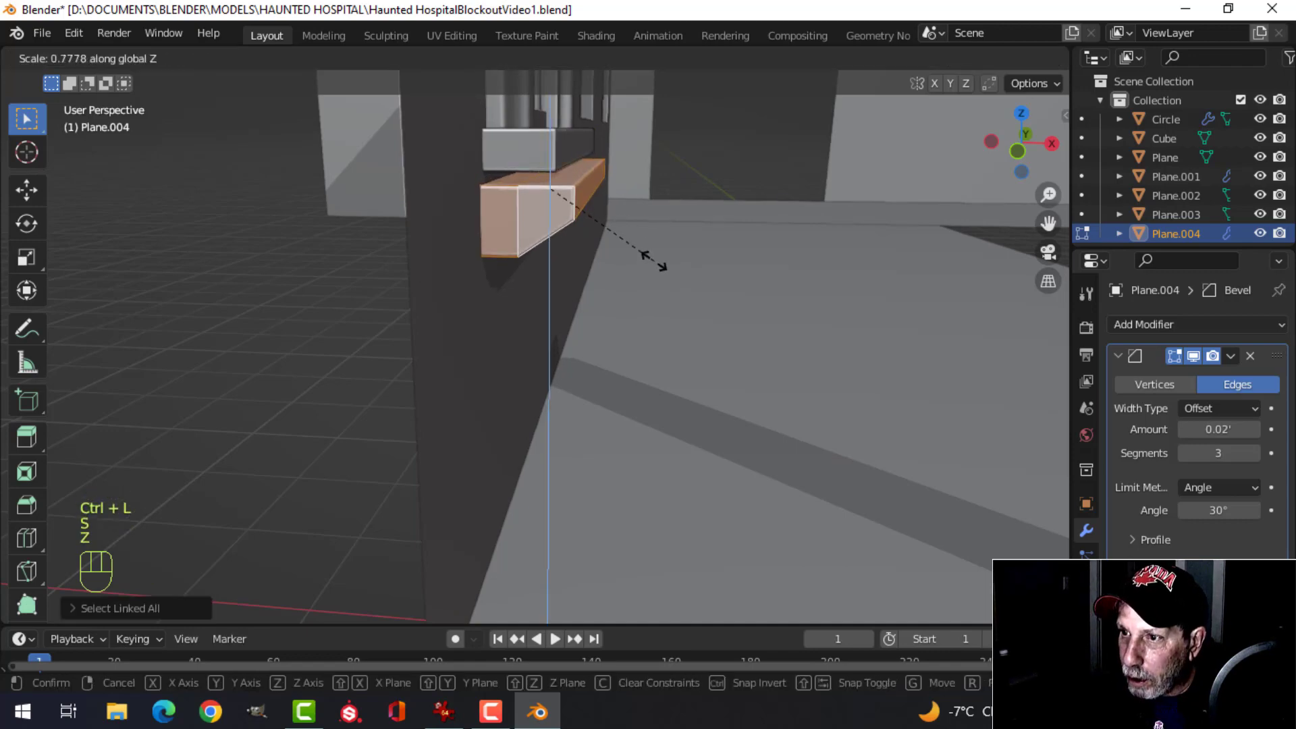
{"action": "left_click_drag", "start_coordinate": [547, 124], "coordinate": [547, 108]}
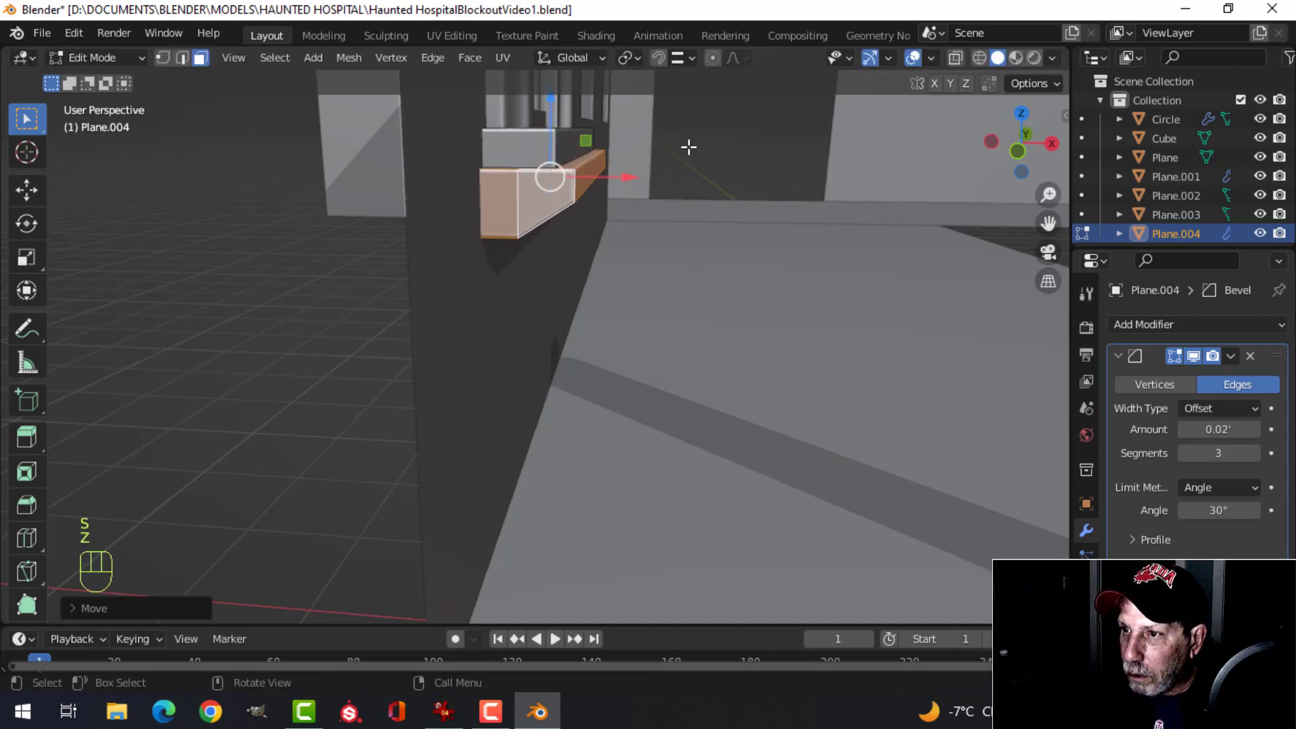
{"action": "key", "text": "Tab"}
{"action": "middle_click_drag", "start_coordinate": [688, 147], "coordinate": [516, 270]}
{"action": "key", "text": "alt+a"}
{"action": "scroll", "coordinate": [545, 250], "scroll_direction": "down", "scroll_amount": 2}
- Select the complete two-part sill mesh, raise it slightly along Z toward the frame posts, and return to Object Mode
{"action": "left_click", "coordinate": [545, 247]}
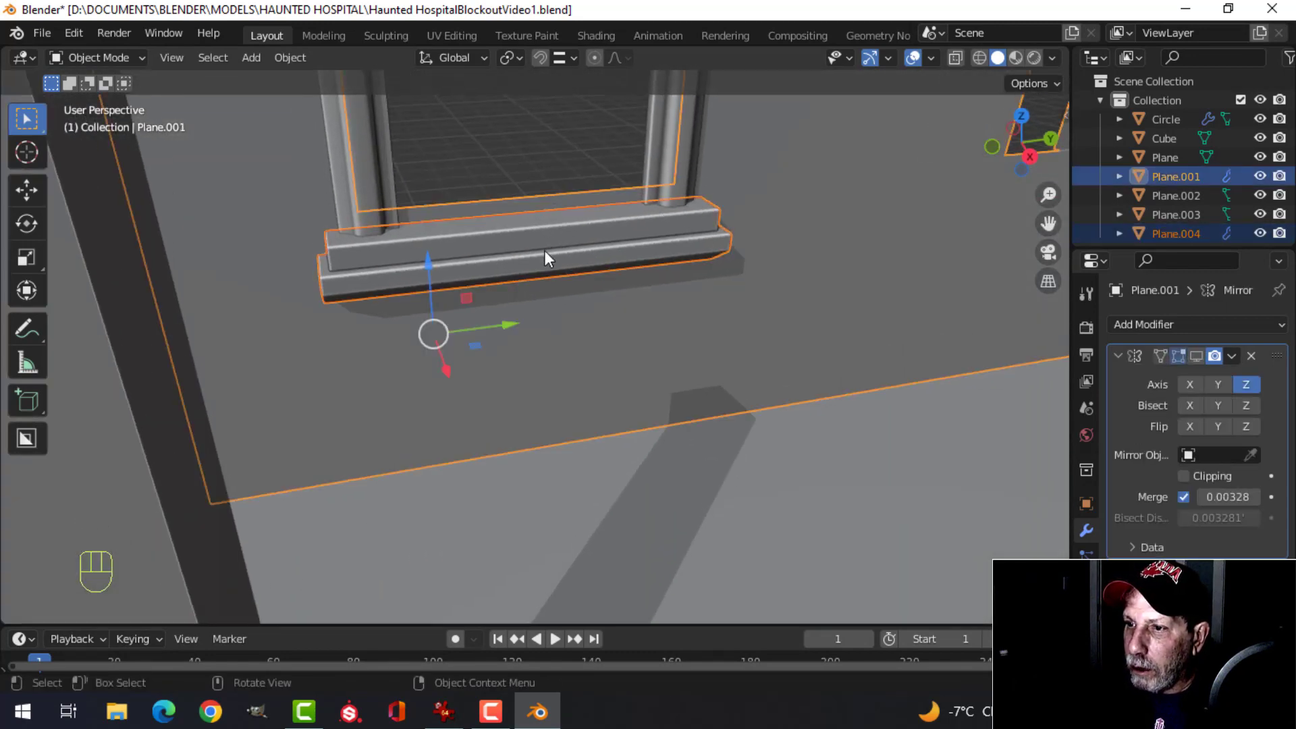
{"action": "left_click", "coordinate": [569, 262]}
{"action": "scroll", "coordinate": [489, 244], "scroll_direction": "down", "scroll_amount": 4}
{"action": "key", "text": "Tab"}
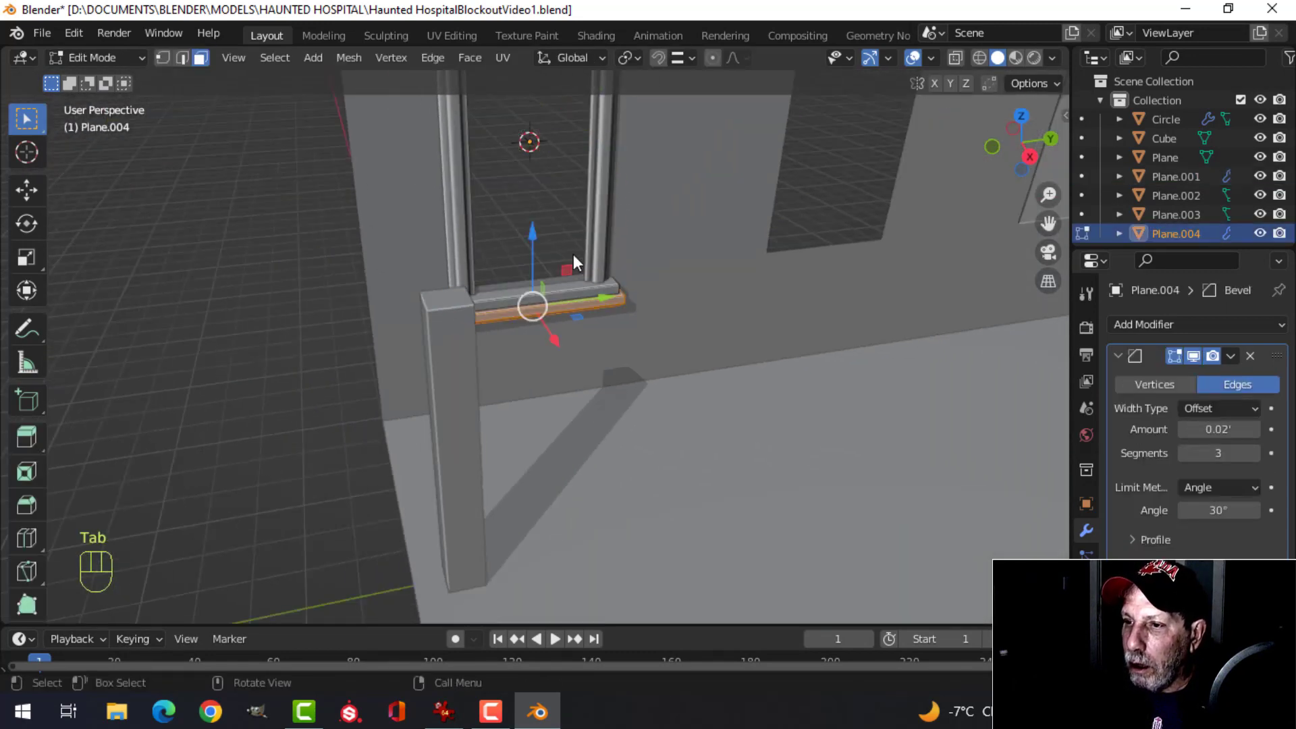
{"action": "key", "text": "a"}
{"action": "scroll", "coordinate": [573, 254], "scroll_direction": "up", "scroll_amount": 3}
{"action": "left_click_drag", "start_coordinate": [529, 197], "coordinate": [523, 187]}
{"action": "middle_click_drag", "start_coordinate": [478, 280], "coordinate": [516, 305]}
{"action": "left_click_drag", "start_coordinate": [536, 195], "coordinate": [535, 187]}
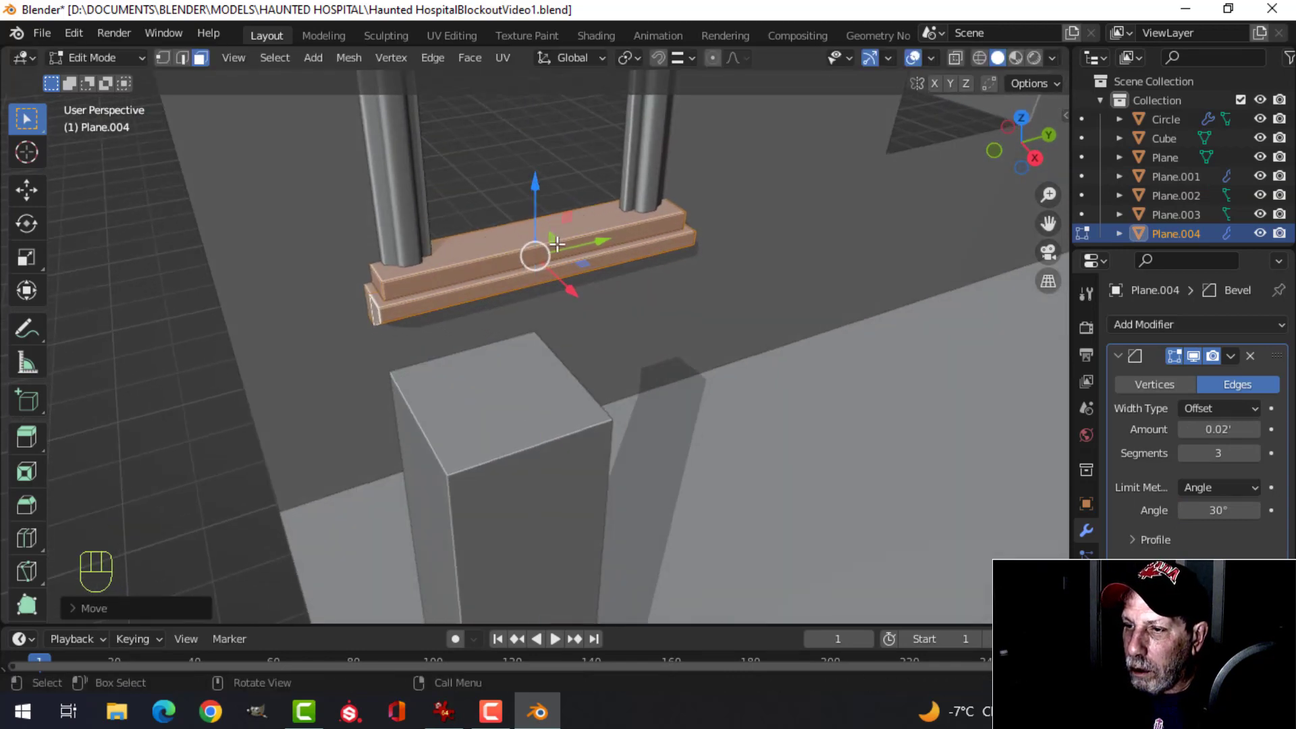
{"action": "key", "text": "Tab"}
{"action": "scroll", "coordinate": [556, 243], "scroll_direction": "down", "scroll_amount": 3}
{"action": "key", "text": "alt+a"}
- Examine the window frame and its alignment with the two-part sill from several angles
{"action": "middle_click_drag", "start_coordinate": [516, 267], "coordinate": [634, 303]}
{"action": "scroll", "coordinate": [499, 289], "scroll_direction": "up", "scroll_amount": 3}
{"action": "middle_click_drag", "start_coordinate": [635, 304], "coordinate": [503, 325], "text": "shift"}
{"action": "left_click", "coordinate": [502, 323]}
{"action": "key", "text": "Tab"}
{"action": "key", "text": "a"}
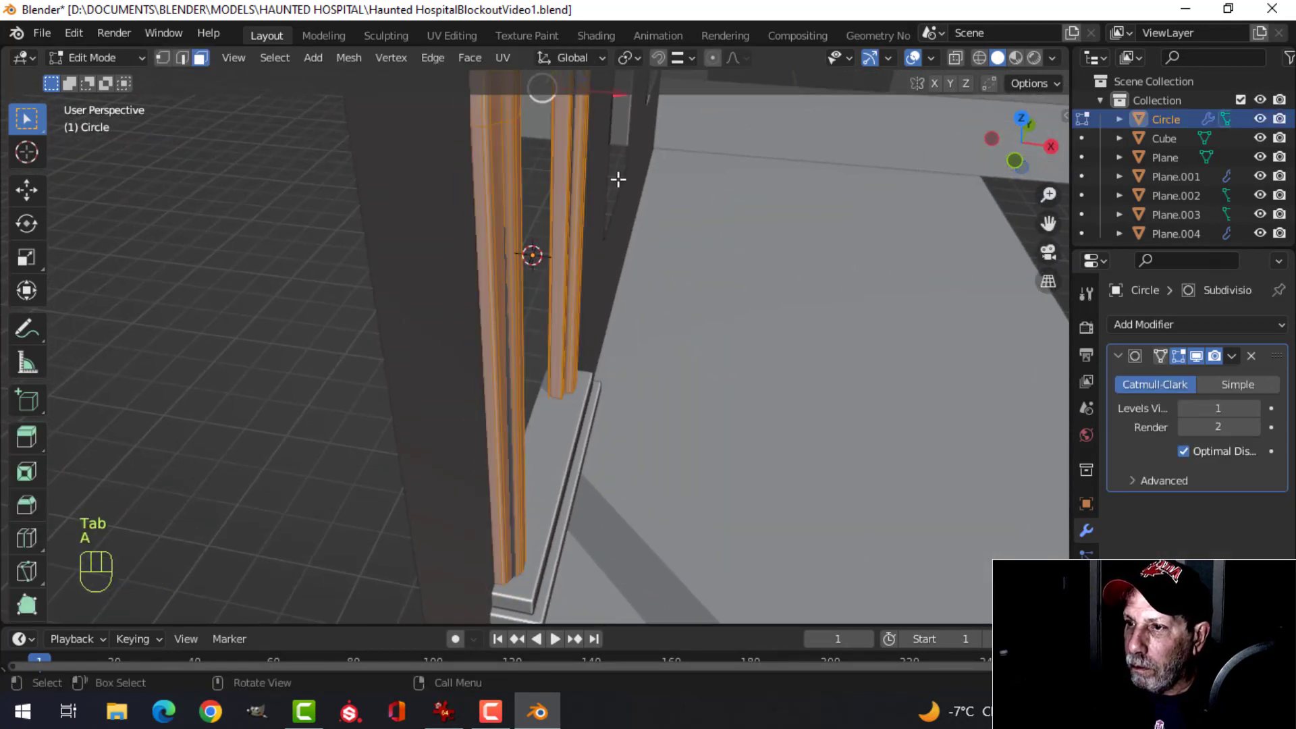
{"action": "key", "text": "Tab"}
{"action": "middle_click_drag", "start_coordinate": [637, 202], "coordinate": [578, 296]}
{"action": "key", "text": "alt+a"}
{"action": "scroll", "coordinate": [597, 341], "scroll_direction": "up", "scroll_amount": 4}
{"action": "scroll", "coordinate": [578, 316], "scroll_direction": "down", "scroll_amount": 3}
{"action": "middle_click_drag", "start_coordinate": [573, 343], "coordinate": [589, 377], "text": "shift"}
- Enable the Face Orientation overlay, correct the sill mesh's normals to face outward, and deselect it in Object Mode
{"action": "left_click", "coordinate": [931, 58]}
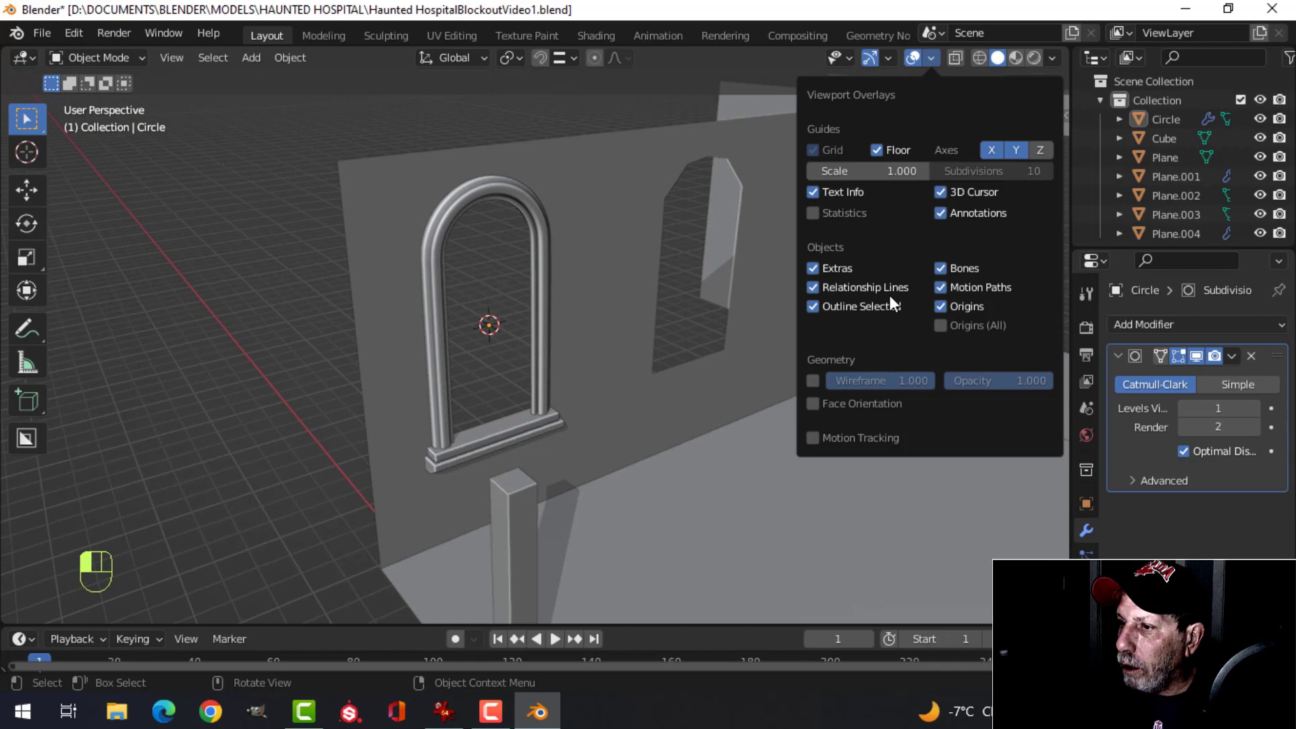
{"action": "left_click", "coordinate": [864, 406]}
{"action": "left_click", "coordinate": [524, 426]}
{"action": "key", "text": "Tab"}
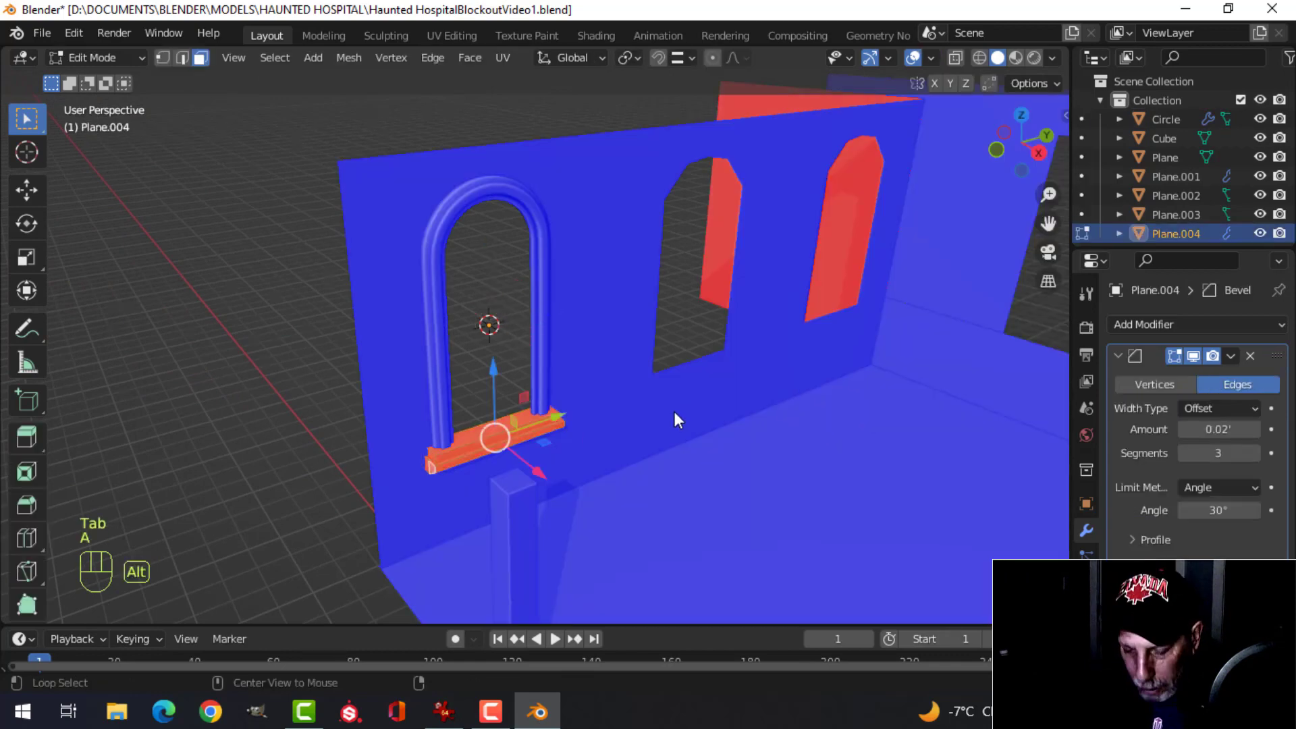
{"action": "key", "text": "alt+n"}
{"action": "left_click", "coordinate": [663, 395]}
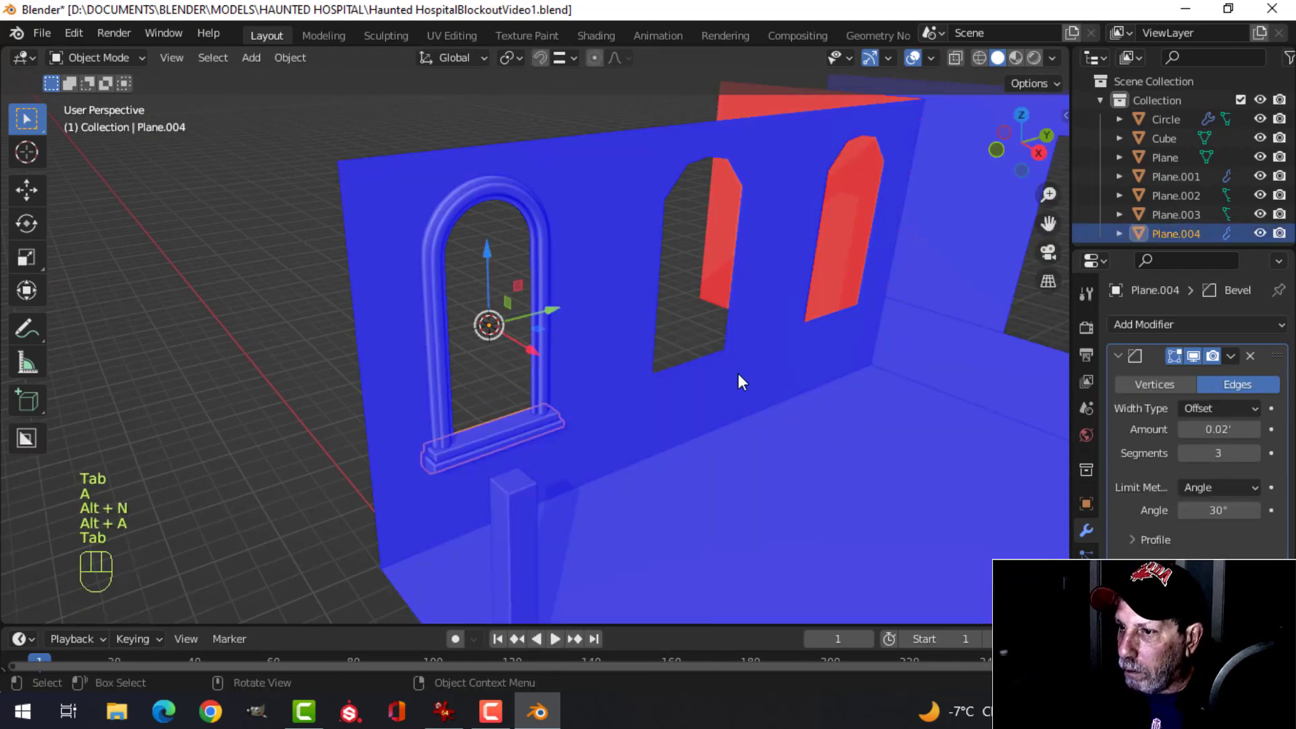
{"action": "scroll", "coordinate": [738, 374], "scroll_direction": "down", "scroll_amount": 5}
{"action": "key", "text": "alt+a"}
- Check the face orientation across the corridor and turn off the Face Orientation overlay
{"action": "middle_click_drag", "start_coordinate": [483, 397], "coordinate": [520, 370]}
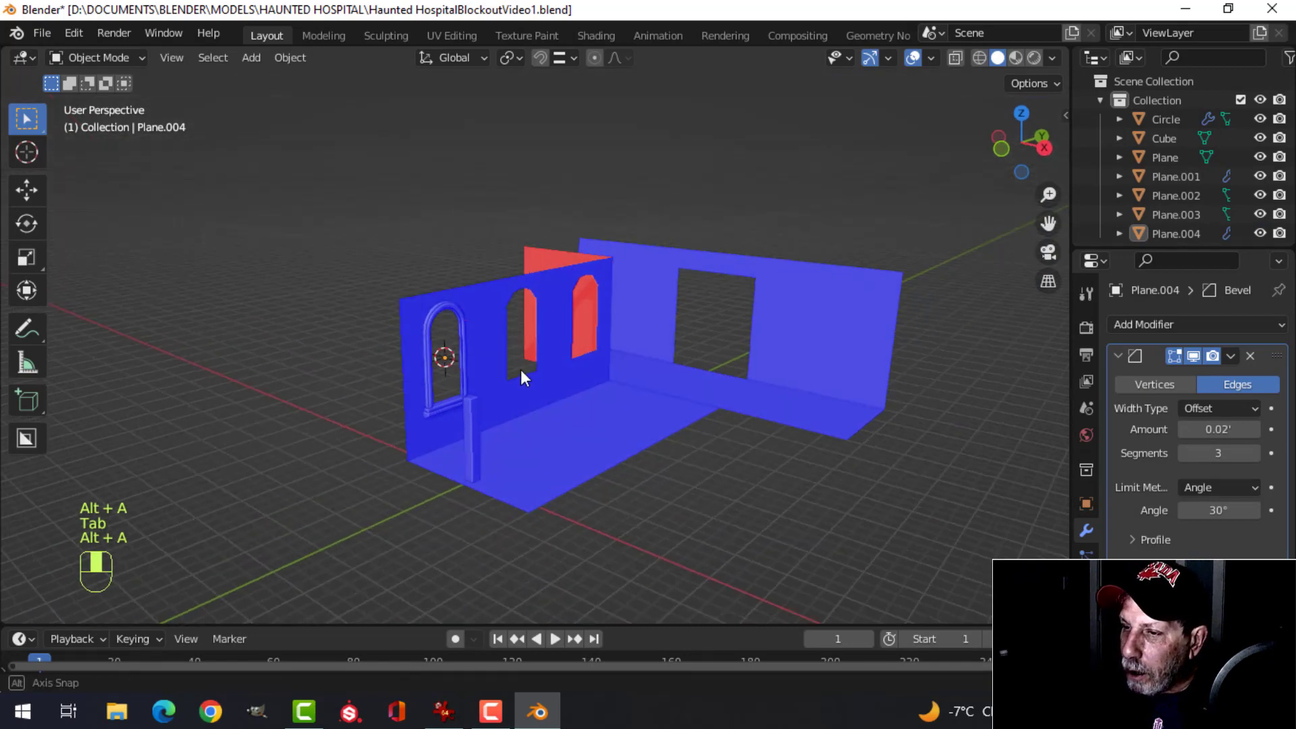
{"action": "scroll", "coordinate": [416, 359], "scroll_direction": "up", "scroll_amount": 2}
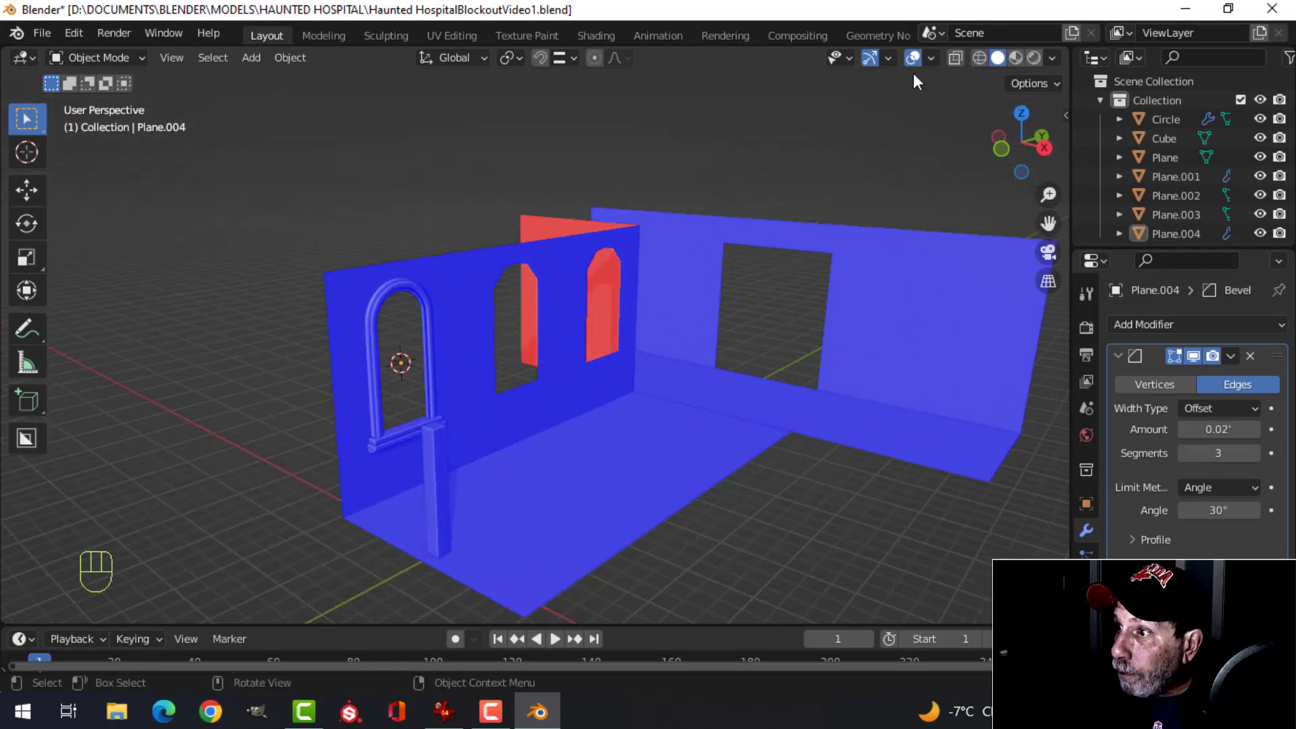
{"action": "left_click", "coordinate": [931, 59]}
{"action": "left_click", "coordinate": [839, 405]}
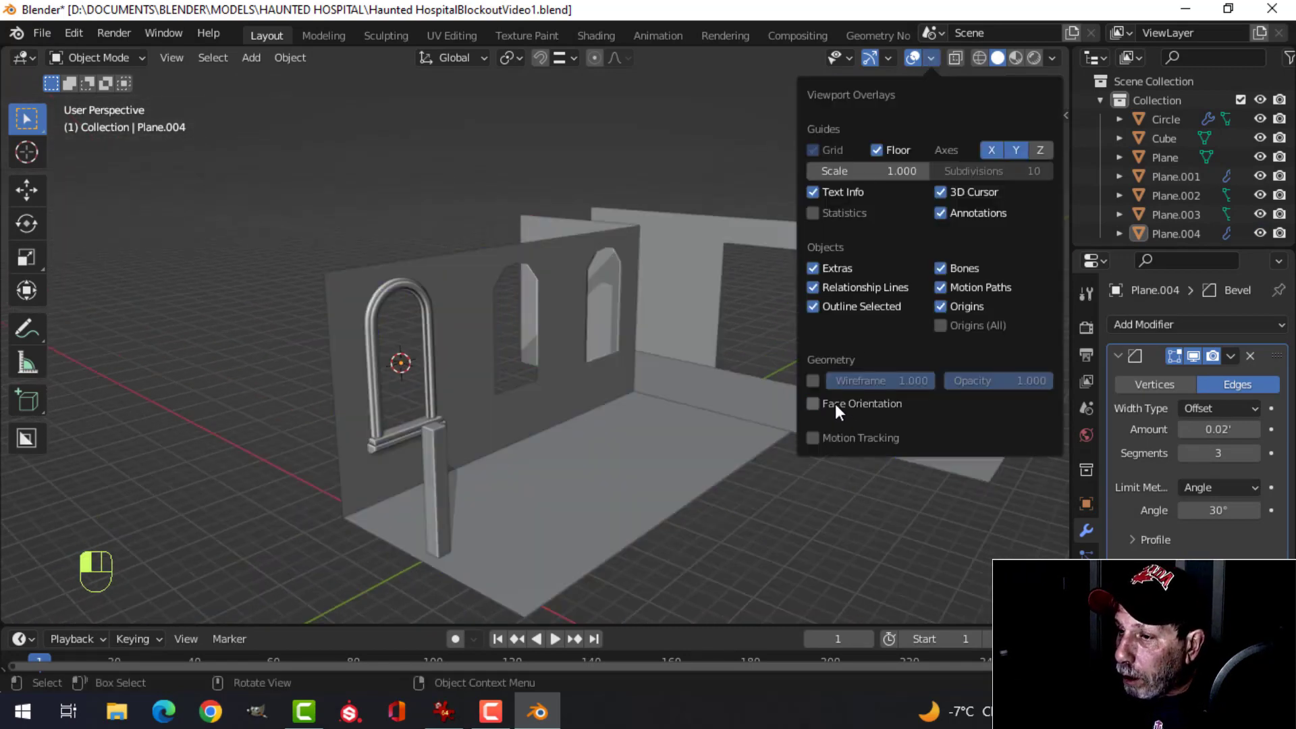
{"action": "middle_click_drag", "start_coordinate": [836, 404], "coordinate": [418, 343]}
{"action": "scroll", "coordinate": [654, 346], "scroll_direction": "up", "scroll_amount": 2}
{"action": "scroll", "coordinate": [648, 319], "scroll_direction": "down", "scroll_amount": 1}
{"action": "scroll", "coordinate": [639, 341], "scroll_direction": "down", "scroll_amount": 1}
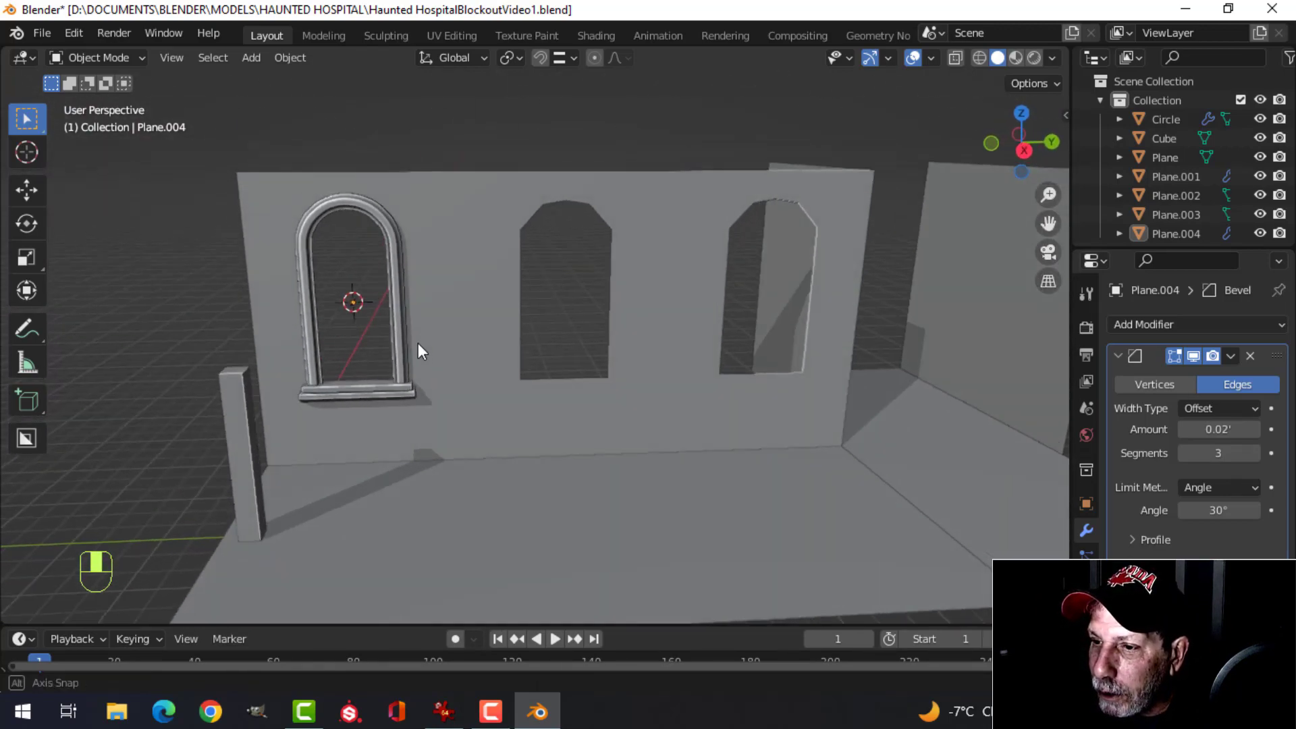
- Add a plane at the 3D cursor inside the arched window and scale it in Edit Mode to the opening's width
{"action": "scroll", "coordinate": [416, 341], "scroll_direction": "up", "scroll_amount": 3}
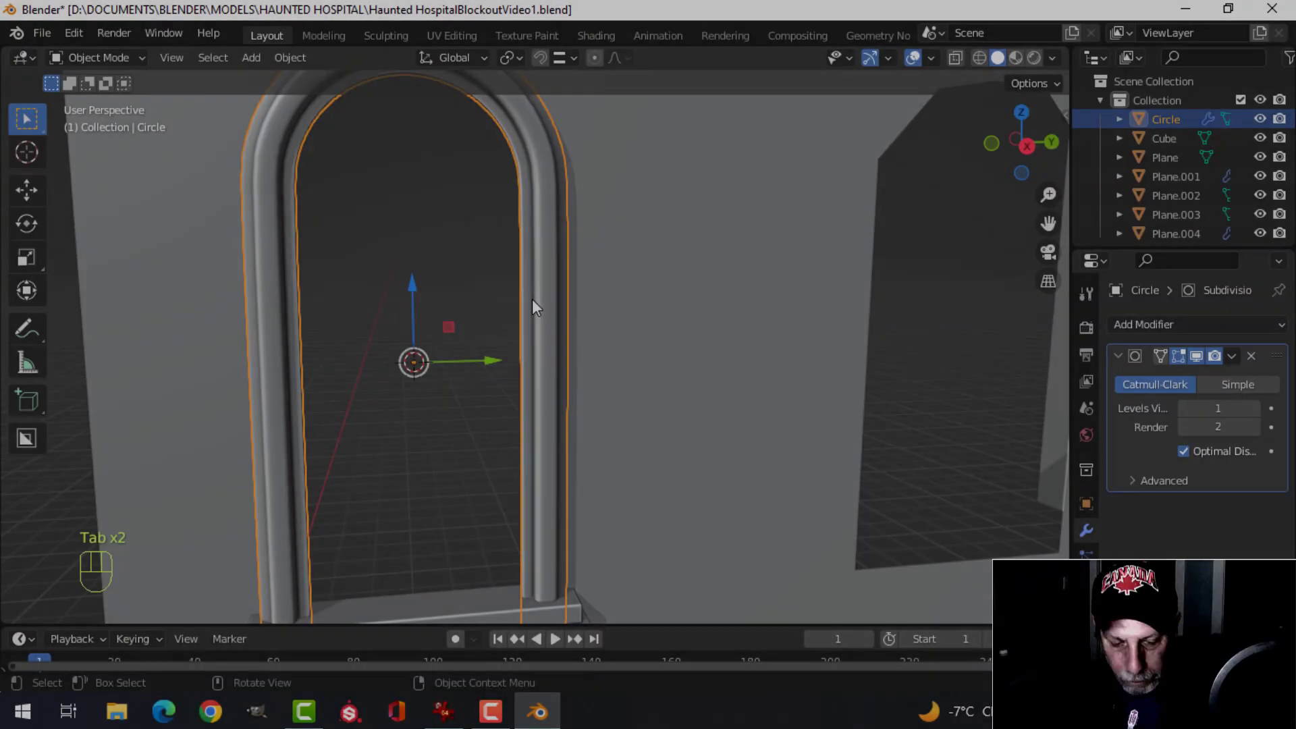
{"action": "key", "text": "shift+a"}
{"action": "left_click", "coordinate": [585, 299]}
{"action": "scroll", "coordinate": [582, 294], "scroll_direction": "down", "scroll_amount": 3}
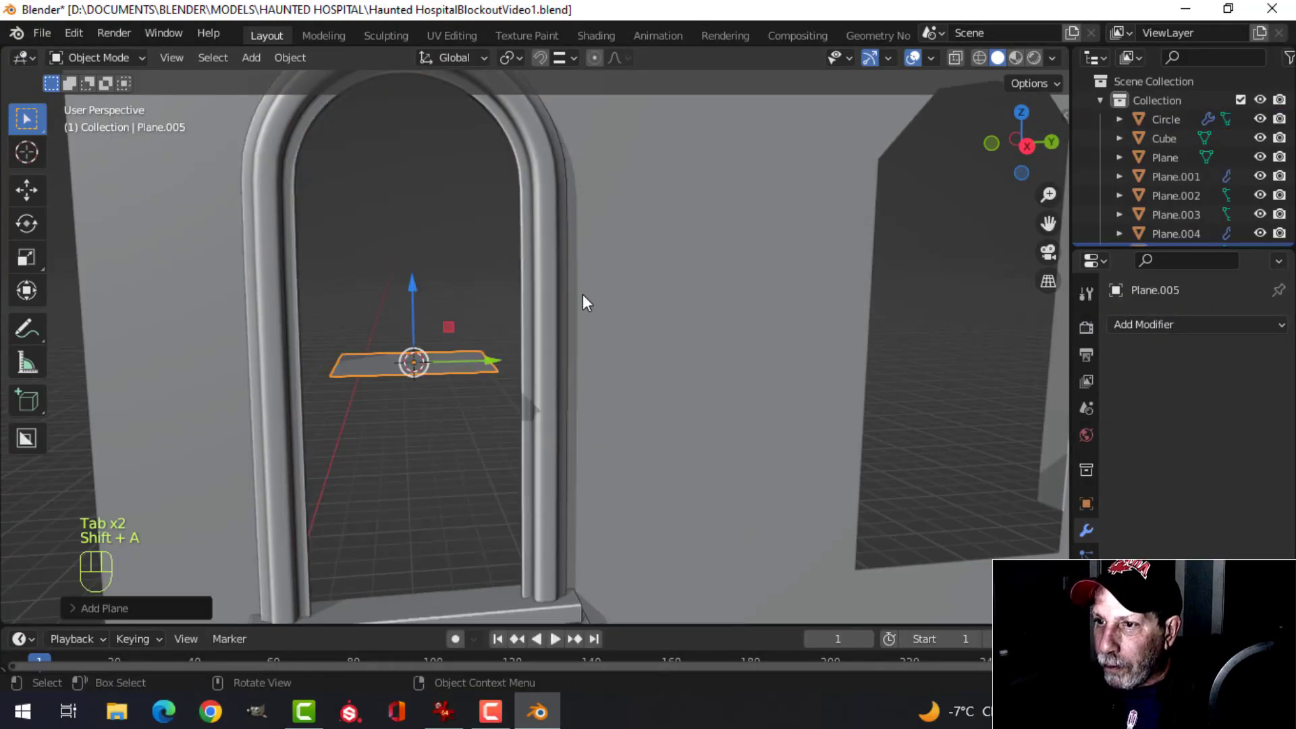
{"action": "key", "text": "Tab"}
{"action": "key", "text": "s"}
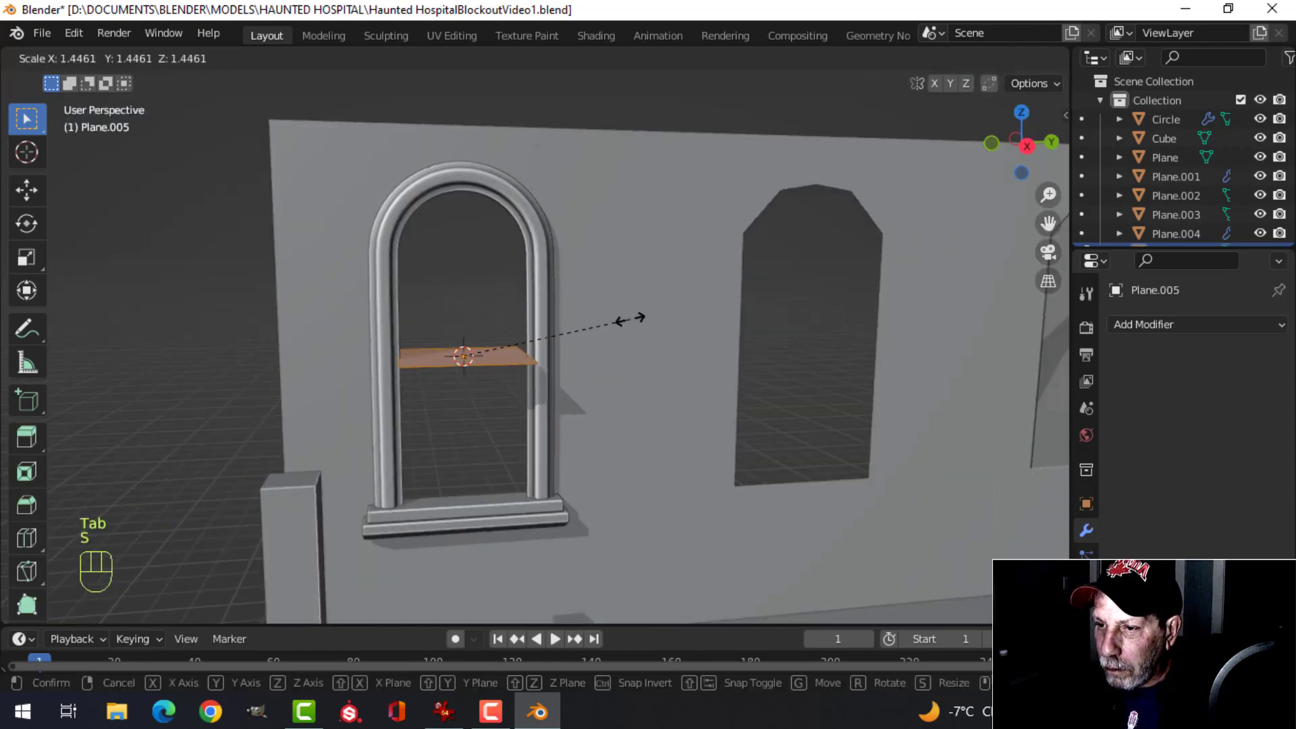
{"action": "left_click", "coordinate": [576, 357]}
- Rotate the plane 90 degrees about Y to stand upright and raise it along Z into the window's upper part
{"action": "key", "text": "r"}
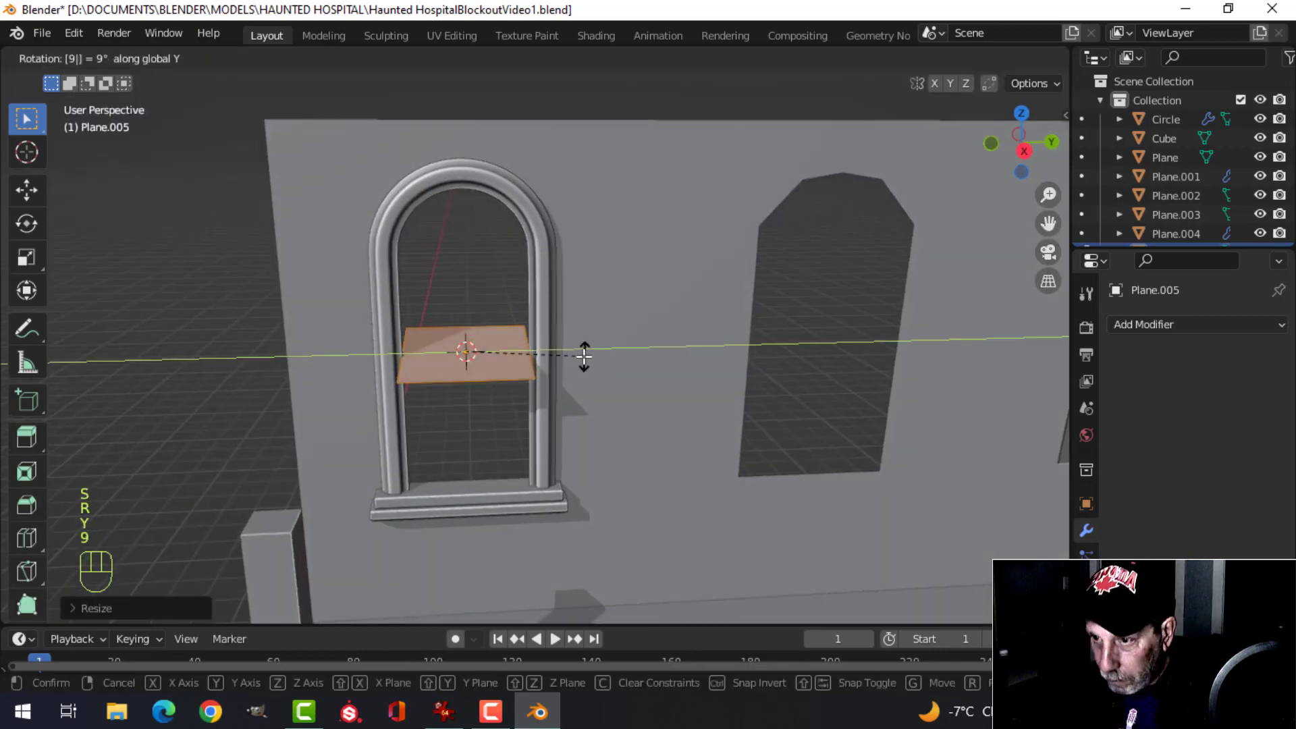
{"action": "key", "text": "0"}
{"action": "left_click", "coordinate": [581, 356]}
{"action": "left_click_drag", "start_coordinate": [470, 278], "coordinate": [467, 239]}
- Examine how the upright plane fits between the window frame's posts and reselect its face
{"action": "scroll", "coordinate": [515, 290], "scroll_direction": "up", "scroll_amount": 3}
{"action": "middle_click_drag", "start_coordinate": [540, 301], "coordinate": [573, 230], "text": "shift"}
{"action": "mouse_move", "coordinate": [573, 230]}
{"action": "middle_mouse_down"}
{"action": "mouse_move", "coordinate": [579, 216]}
{"action": "mouse_move", "coordinate": [557, 222]}
{"action": "middle_mouse_up"}
{"action": "key", "text": "alt+a"}
{"action": "middle_click_drag", "start_coordinate": [515, 284], "coordinate": [631, 280], "text": "shift"}
{"action": "middle_click_drag", "start_coordinate": [632, 280], "coordinate": [605, 292]}
{"action": "scroll", "coordinate": [625, 284], "scroll_direction": "down", "scroll_amount": 2}
{"action": "middle_click_drag", "start_coordinate": [605, 293], "coordinate": [621, 326]}
{"action": "left_click", "coordinate": [602, 297]}
{"action": "middle_click_drag", "start_coordinate": [698, 228], "coordinate": [690, 240]}
{"action": "middle_click_drag", "start_coordinate": [690, 240], "coordinate": [720, 233], "text": "shift"}
{"action": "scroll", "coordinate": [668, 286], "scroll_direction": "up", "scroll_amount": 2}
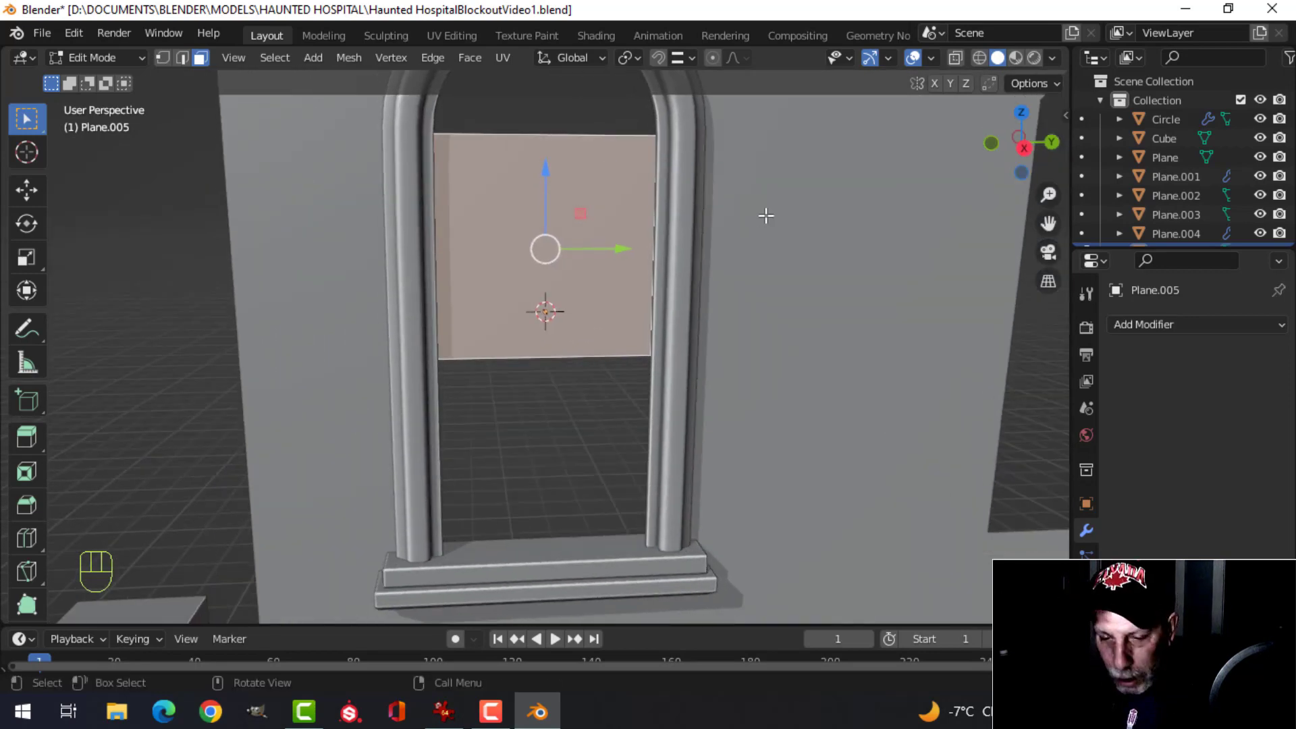
- Inset the upright plane's face by about 0.16 ft and delete the inner face to leave an open sash frame
{"action": "key", "text": "s"}
{"action": "left_click", "coordinate": [765, 218]}
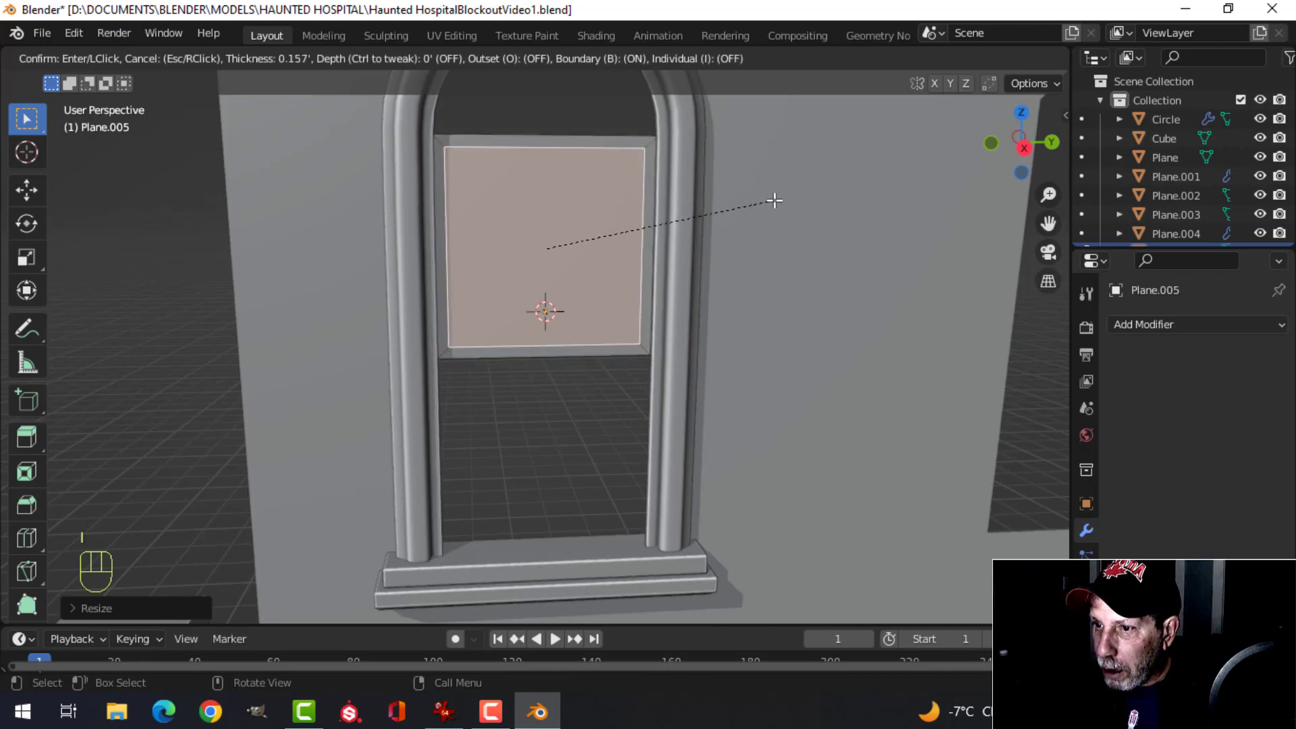
{"action": "key", "text": "z"}
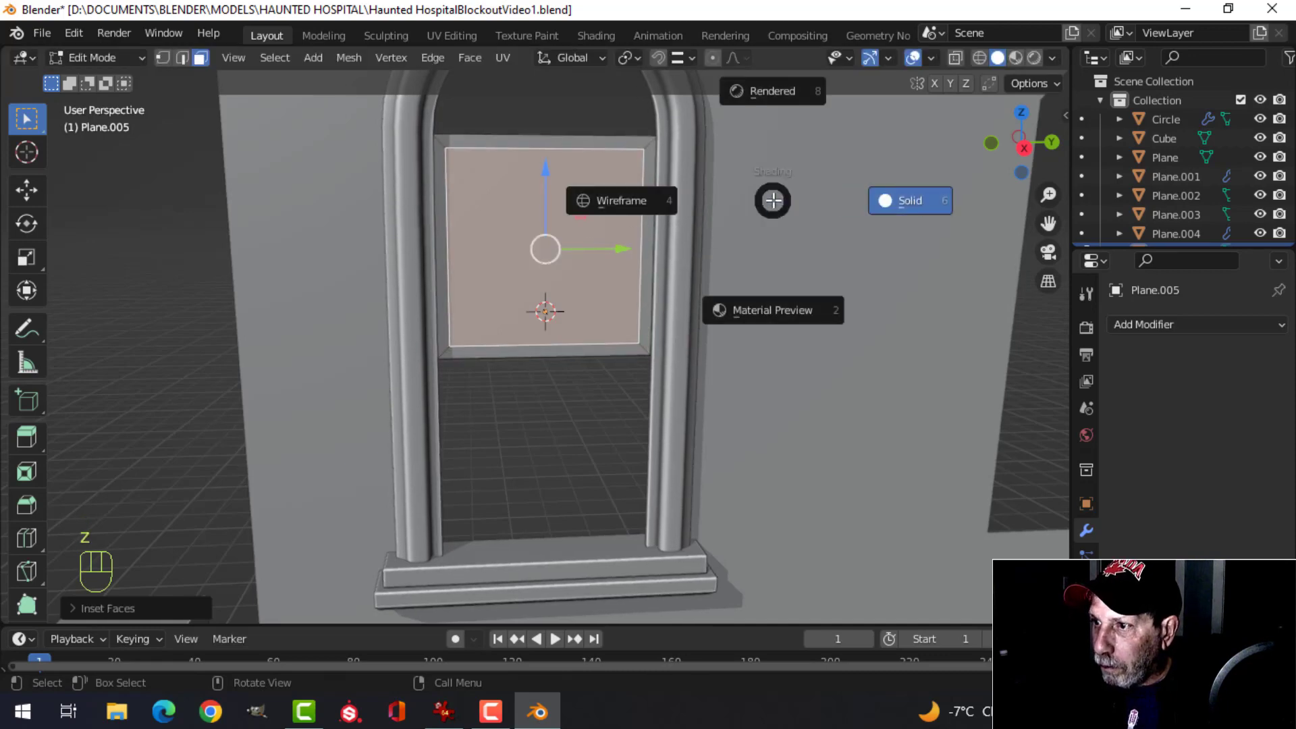
{"action": "key", "text": "Escape"}
{"action": "key", "text": "x"}
{"action": "left_click", "coordinate": [770, 223]}
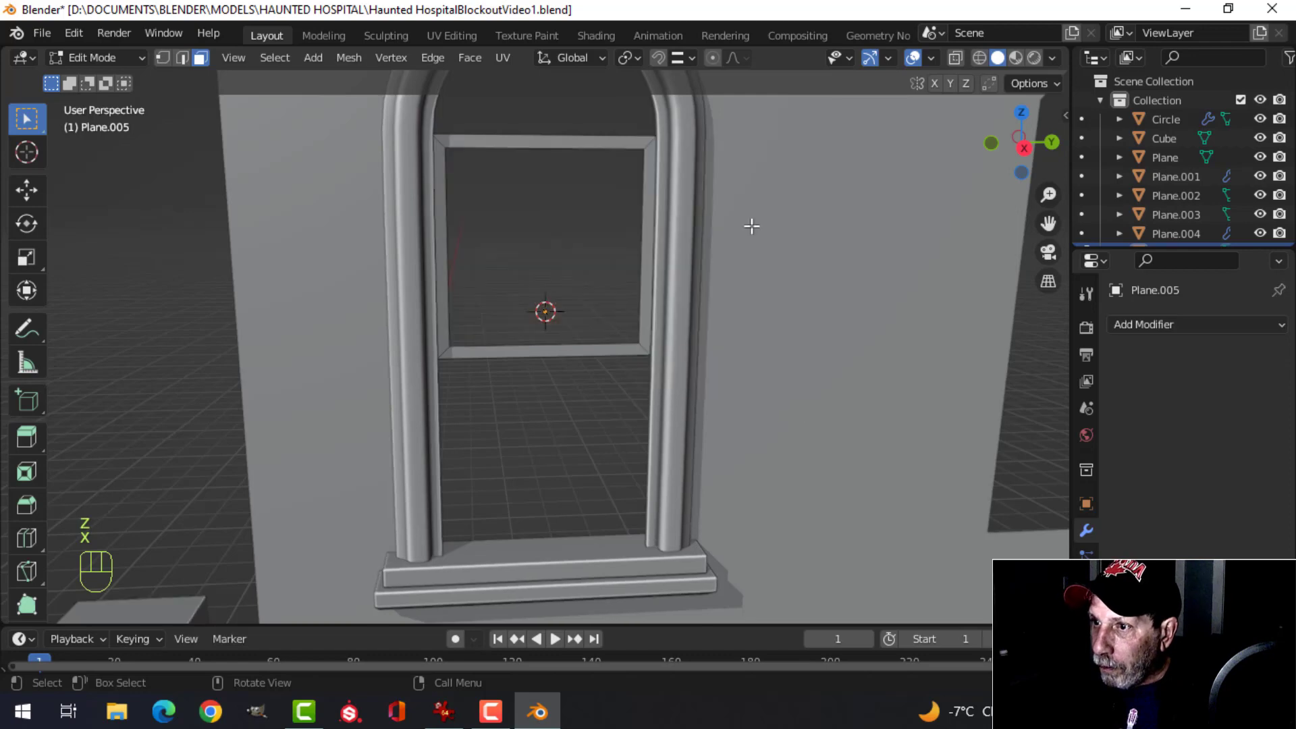
- Extrude the sash frame to give it thickness and select all of its geometry
{"action": "mouse_move", "coordinate": [752, 223]}
{"action": "middle_mouse_down"}
{"action": "mouse_move", "coordinate": [640, 261]}
{"action": "mouse_move", "coordinate": [581, 243]}
{"action": "mouse_move", "coordinate": [633, 283]}
{"action": "mouse_move", "coordinate": [681, 269]}
{"action": "mouse_move", "coordinate": [605, 327]}
{"action": "middle_mouse_up"}
{"action": "key", "text": "a"}
{"action": "scroll", "coordinate": [630, 266], "scroll_direction": "up", "scroll_amount": 3}
{"action": "middle_click_drag", "start_coordinate": [593, 243], "coordinate": [594, 351], "text": "shift"}
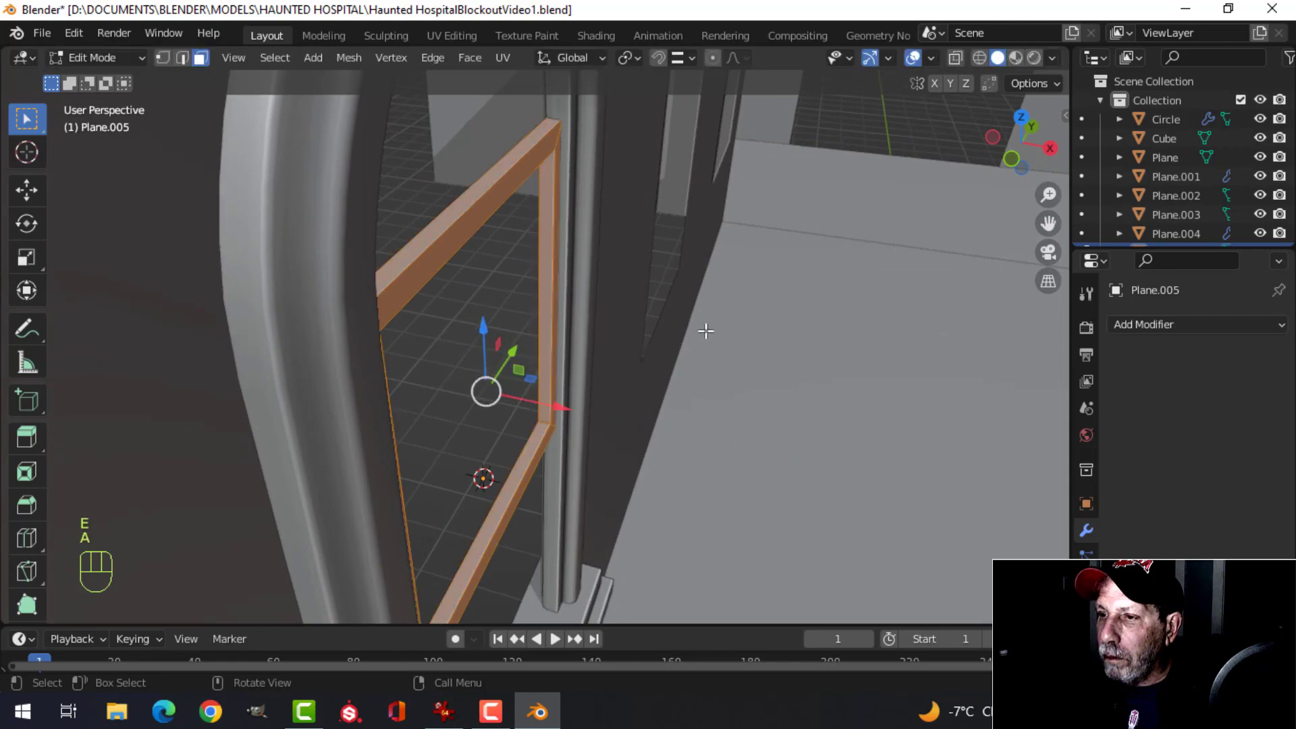
{"action": "middle_click_drag", "start_coordinate": [706, 332], "coordinate": [339, 341]}
{"action": "middle_click_drag", "start_coordinate": [495, 217], "coordinate": [656, 317], "text": "shift"}
{"action": "scroll", "coordinate": [474, 430], "scroll_direction": "up", "scroll_amount": 2}
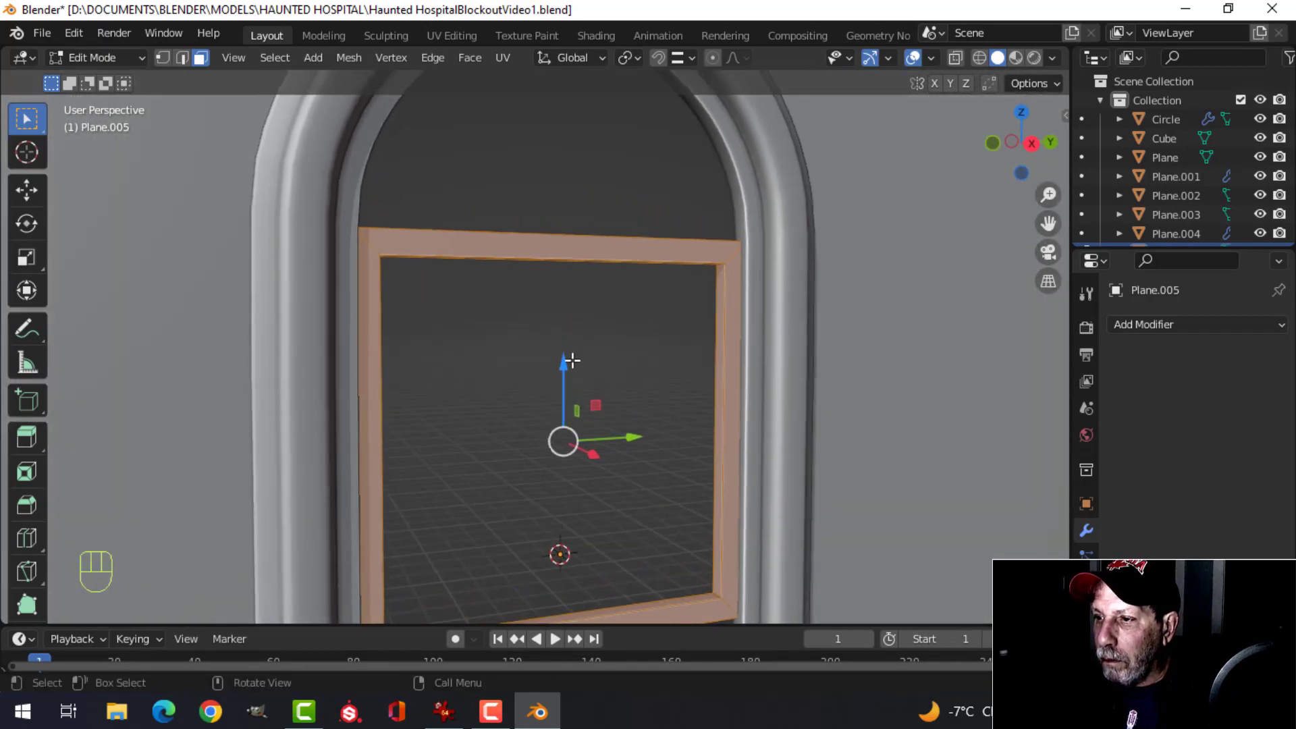
- Nudge the sash frame slightly upward along Z, return to Object Mode and clear the selection
{"action": "left_click_drag", "start_coordinate": [573, 350], "coordinate": [573, 345]}
{"action": "key", "text": "Tab"}
{"action": "scroll", "coordinate": [711, 337], "scroll_direction": "down", "scroll_amount": 4}
{"action": "key", "text": "alt+a"}
{"action": "middle_click_drag", "start_coordinate": [712, 337], "coordinate": [631, 407]}
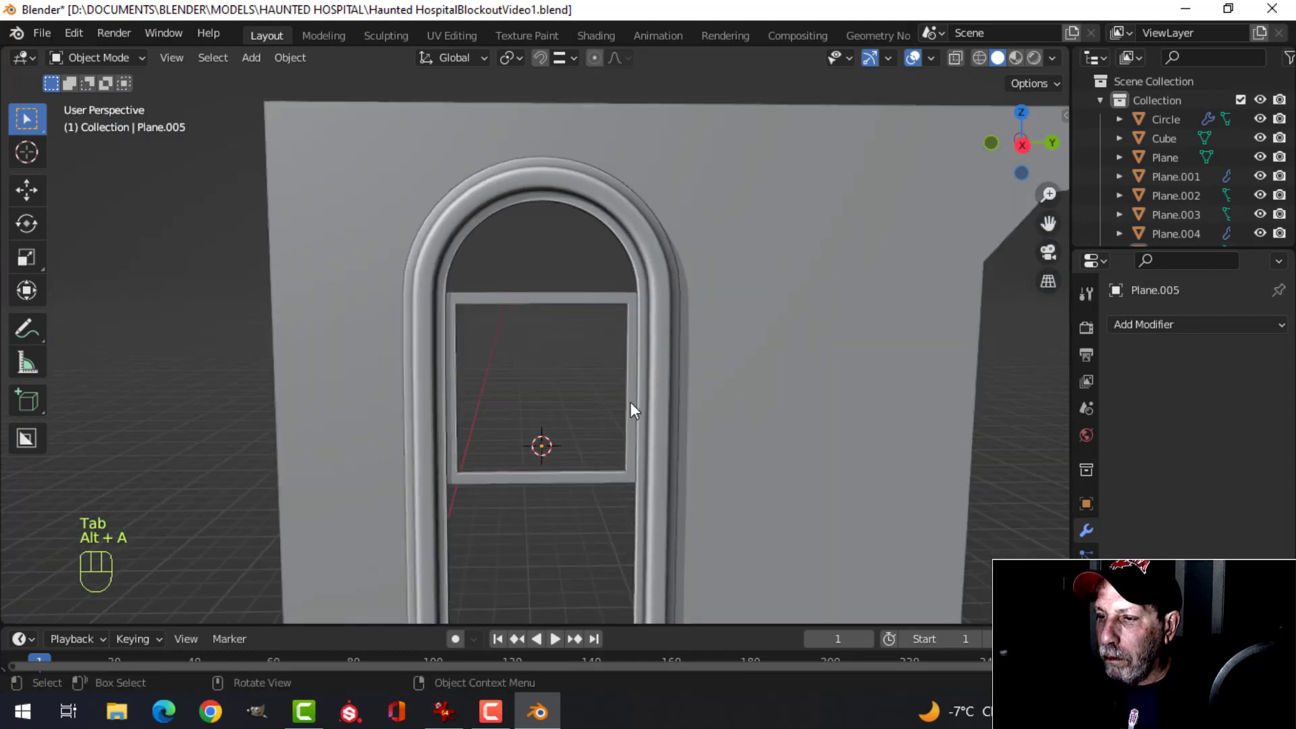
- Bevel the sash frame's front and back edge loops with two narrow segments, about 0.013 ft wide
{"action": "scroll", "coordinate": [632, 406], "scroll_direction": "up", "scroll_amount": 2}
{"action": "middle_click_drag", "start_coordinate": [648, 301], "coordinate": [664, 382], "text": "shift"}
{"action": "scroll", "coordinate": [662, 350], "scroll_direction": "up", "scroll_amount": 2}
{"action": "scroll", "coordinate": [665, 383], "scroll_direction": "down", "scroll_amount": 1}
{"action": "middle_click_drag", "start_coordinate": [659, 325], "coordinate": [635, 355], "text": "shift"}
{"action": "scroll", "coordinate": [571, 226], "scroll_direction": "up", "scroll_amount": 3}
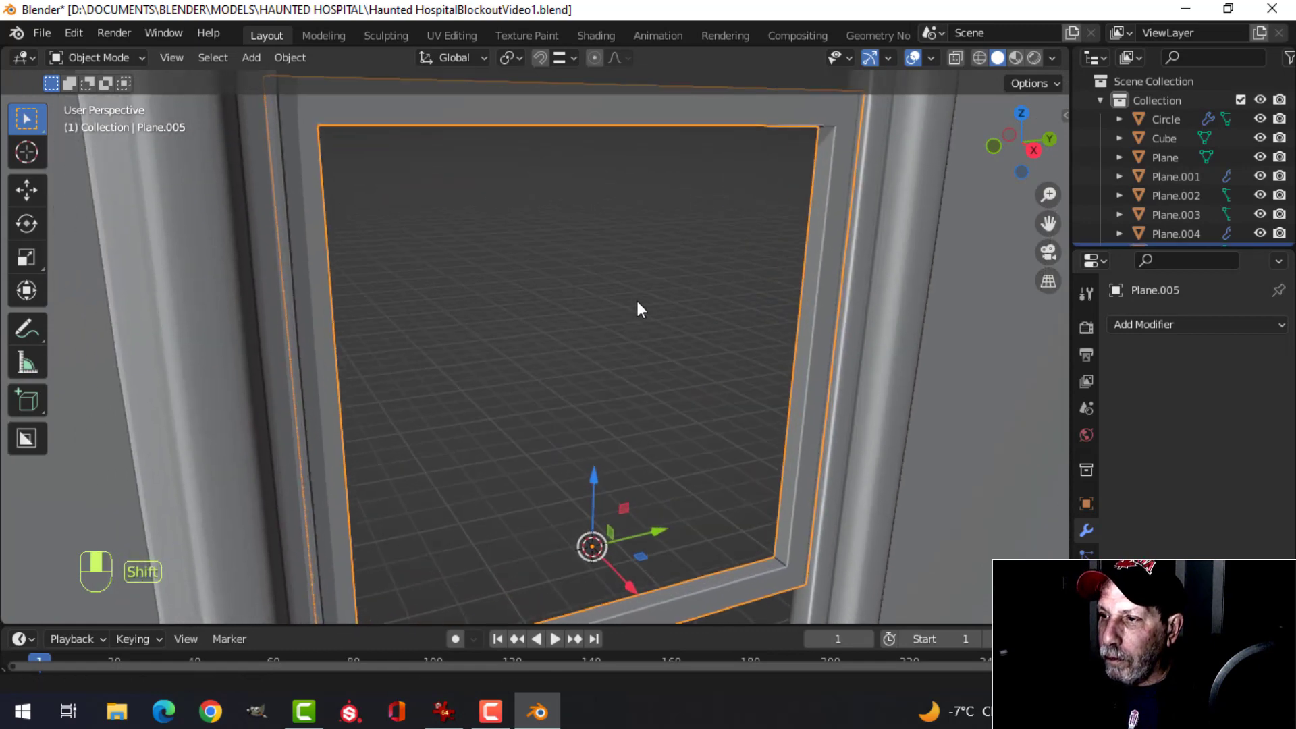
{"action": "middle_click_drag", "start_coordinate": [813, 266], "coordinate": [683, 290], "text": "shift"}
{"action": "scroll", "coordinate": [601, 297], "scroll_direction": "down", "scroll_amount": 1}
{"action": "key", "text": "Tab"}
{"action": "key", "text": "alt+a"}
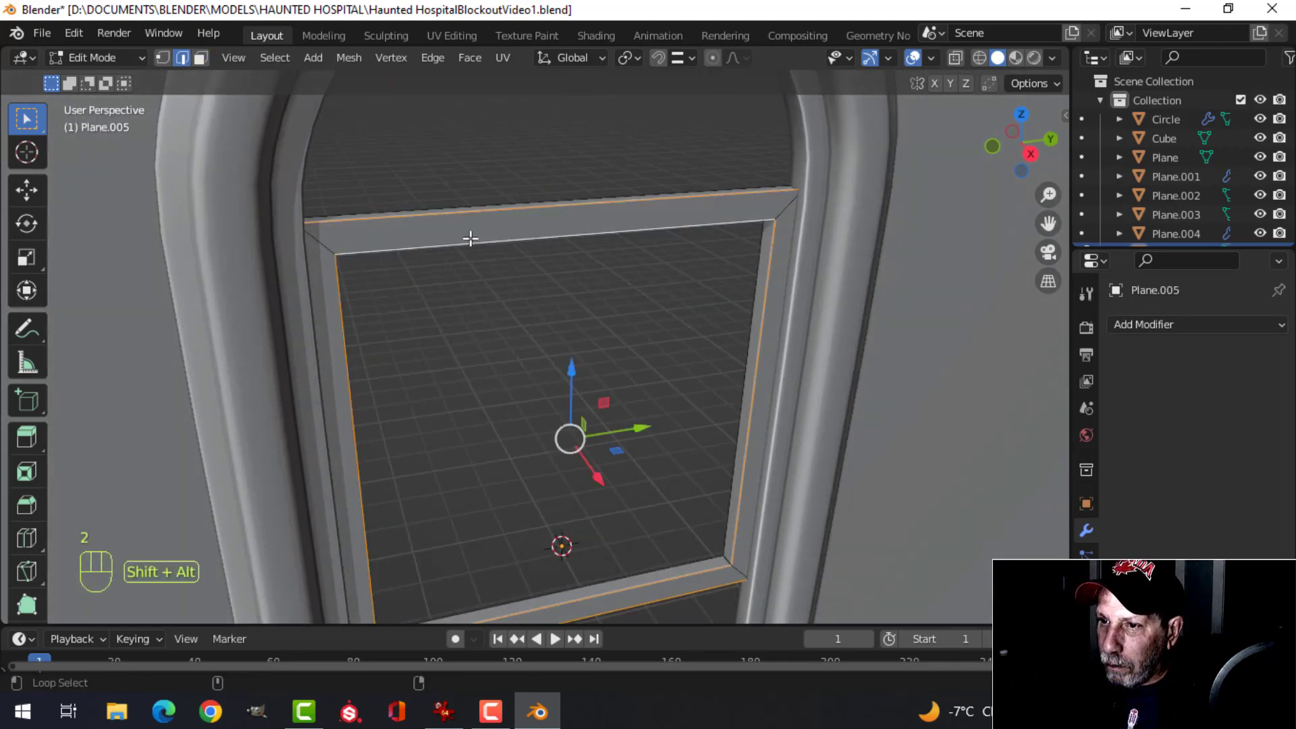
{"action": "middle_click_drag", "start_coordinate": [470, 238], "coordinate": [660, 252]}
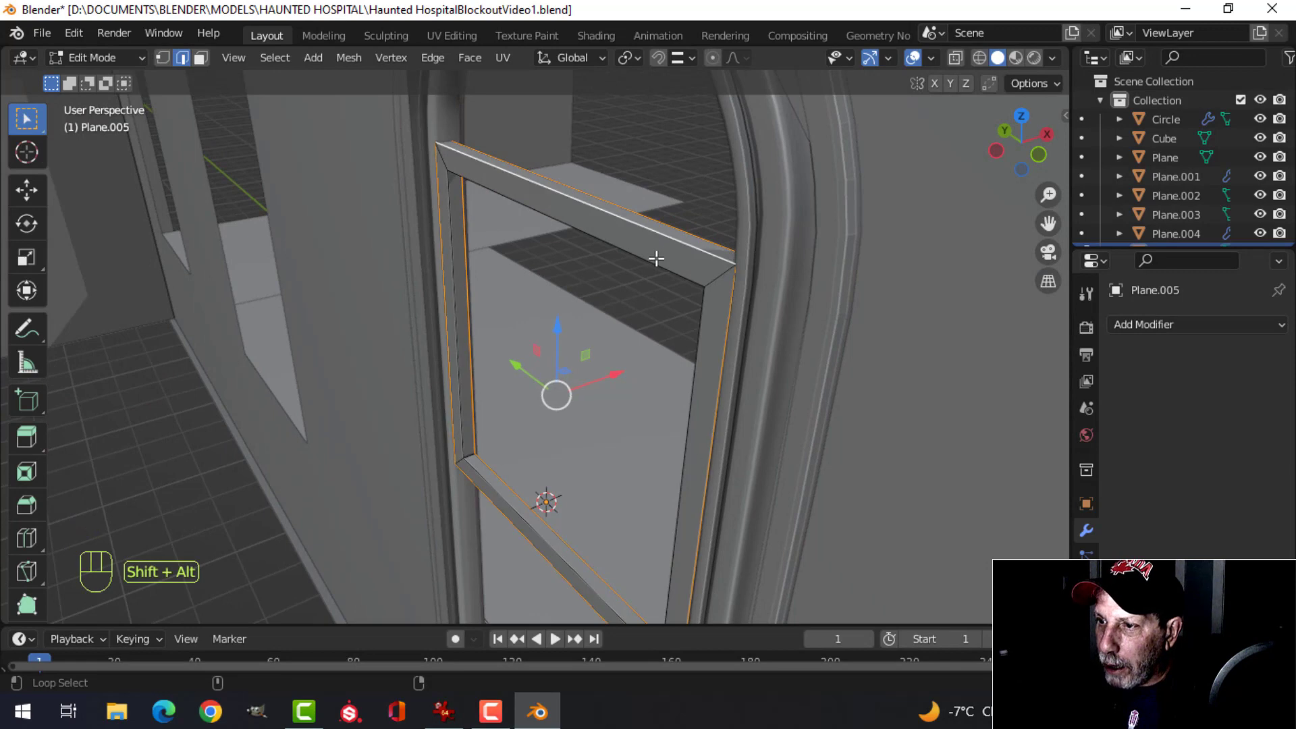
{"action": "left_click", "coordinate": [656, 258], "text": "alt+shift"}
{"action": "scroll", "coordinate": [656, 258], "scroll_direction": "up", "scroll_amount": 3}
{"action": "middle_click_drag", "start_coordinate": [746, 263], "coordinate": [625, 328], "text": "shift"}
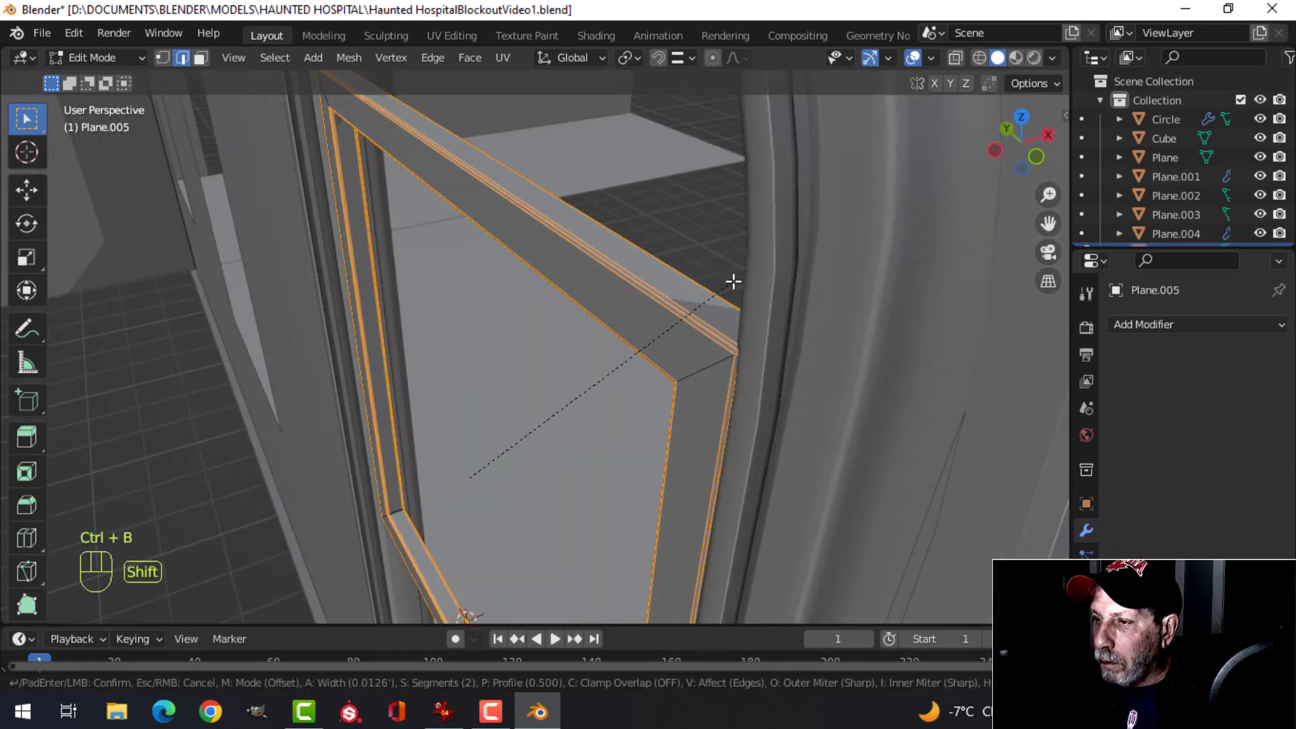
{"action": "key", "text": "alt+a"}
{"action": "middle_click_drag", "start_coordinate": [734, 282], "coordinate": [655, 288]}
{"action": "key", "text": "Tab"}
{"action": "key", "text": "alt+a"}
- Scale the whole sash frame along X by about 1.08 and shift it slightly in the positive X direction
{"action": "left_click", "coordinate": [587, 286]}
{"action": "key", "text": "Tab"}
{"action": "key", "text": "a"}
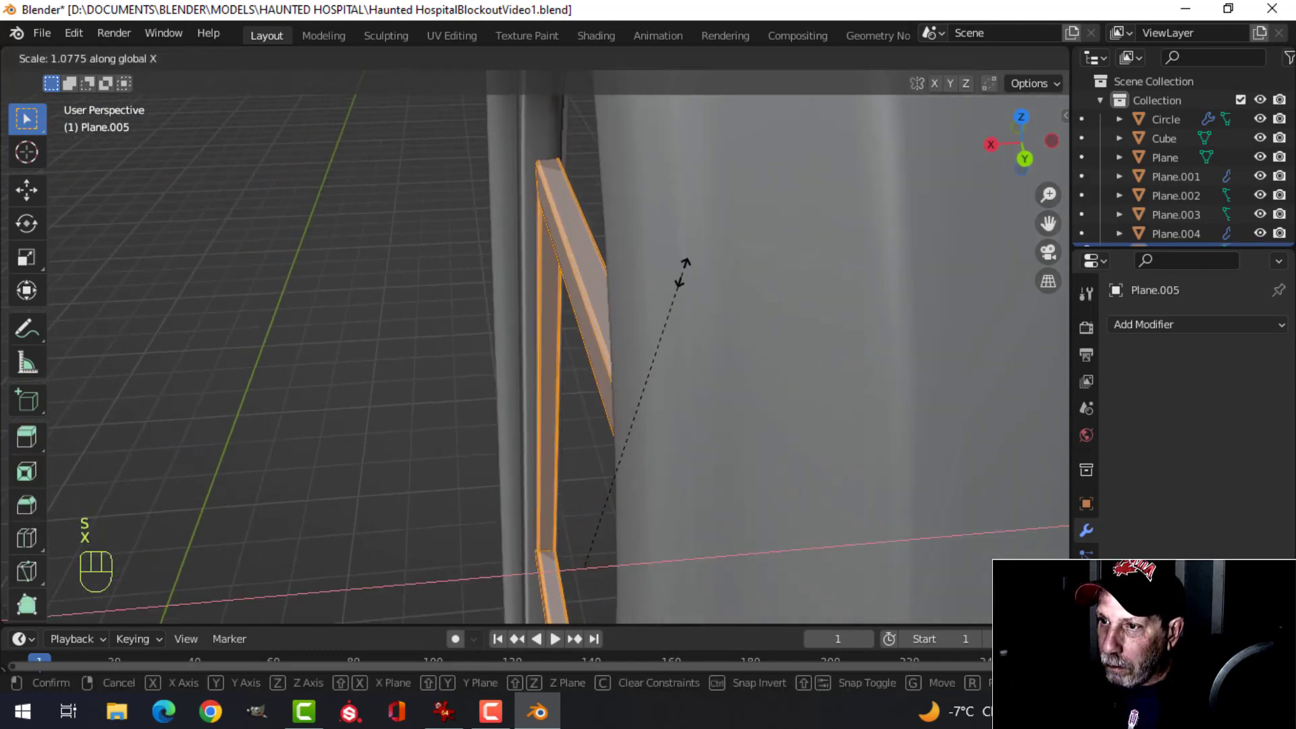
{"action": "left_click", "coordinate": [683, 273]}
{"action": "left_click_drag", "start_coordinate": [510, 580], "coordinate": [495, 574]}
- Examine how the bevelled sash sits within the arched window frame from both sides and up close
{"action": "middle_click_drag", "start_coordinate": [500, 465], "coordinate": [691, 399]}
{"action": "scroll", "coordinate": [708, 425], "scroll_direction": "down", "scroll_amount": 4}
{"action": "key", "text": "alt+a"}
{"action": "middle_click_drag", "start_coordinate": [729, 451], "coordinate": [706, 246], "text": "shift"}
{"action": "scroll", "coordinate": [584, 330], "scroll_direction": "up", "scroll_amount": 3}
{"action": "middle_click_drag", "start_coordinate": [594, 378], "coordinate": [577, 274], "text": "shift"}
{"action": "middle_click_drag", "start_coordinate": [577, 275], "coordinate": [658, 285]}
{"action": "scroll", "coordinate": [655, 310], "scroll_direction": "up", "scroll_amount": 4}
{"action": "key", "text": "Tab"}
{"action": "key", "text": "alt+a"}
{"action": "middle_click_drag", "start_coordinate": [284, 395], "coordinate": [298, 380], "text": "shift"}
{"action": "scroll", "coordinate": [298, 380], "scroll_direction": "down", "scroll_amount": 3}
{"action": "middle_click_drag", "start_coordinate": [520, 326], "coordinate": [456, 347]}
{"action": "middle_click_drag", "start_coordinate": [494, 274], "coordinate": [488, 347], "text": "shift"}
{"action": "middle_click_drag", "start_coordinate": [488, 347], "coordinate": [581, 368]}
{"action": "middle_click_drag", "start_coordinate": [582, 368], "coordinate": [624, 462], "text": "shift"}
{"action": "scroll", "coordinate": [690, 388], "scroll_direction": "down", "scroll_amount": 2}
- Duplicate the inner face of one upright side of the sash and move the copy about 2 ft along negative Y across the opening
{"action": "key", "text": "Tab"}
{"action": "scroll", "coordinate": [711, 245], "scroll_direction": "up", "scroll_amount": 3}
{"action": "middle_click_drag", "start_coordinate": [636, 249], "coordinate": [731, 235]}
{"action": "key", "text": "alt+a"}
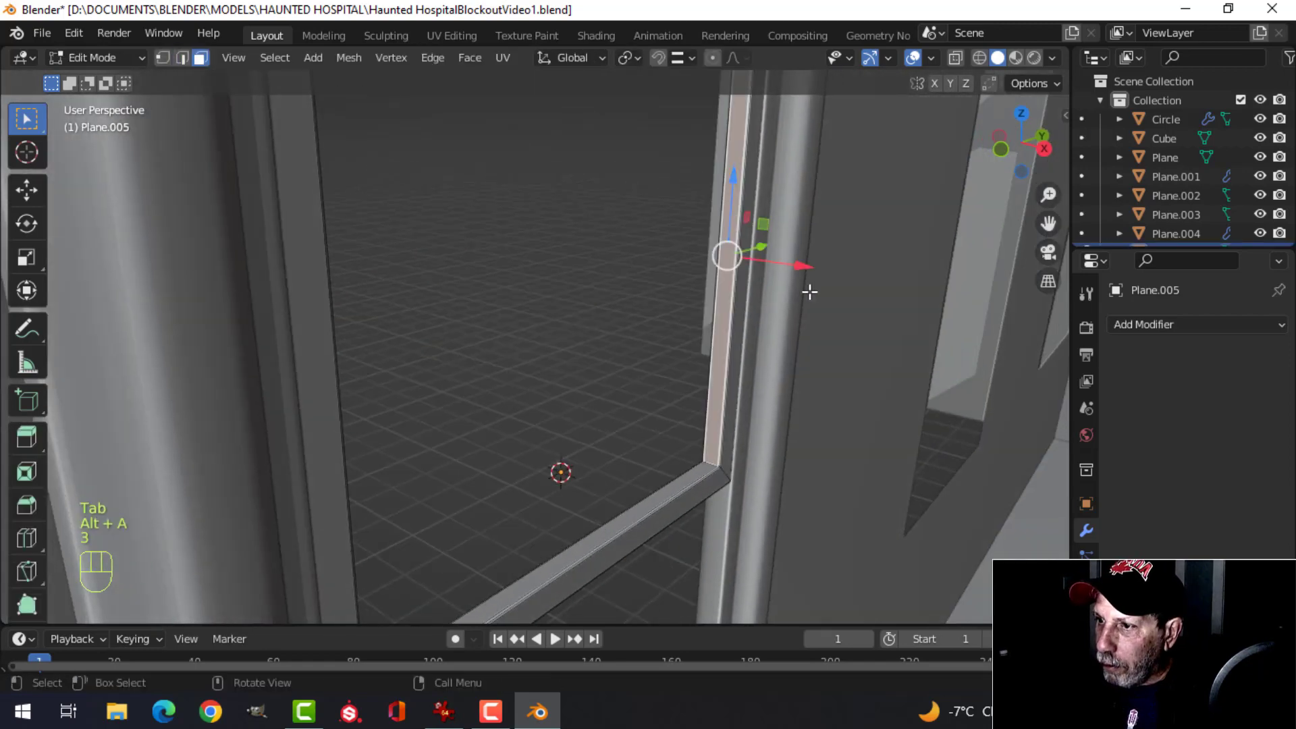
{"action": "mouse_move", "coordinate": [854, 280]}
{"action": "middle_mouse_down"}
{"action": "mouse_move", "coordinate": [799, 282]}
{"action": "mouse_move", "coordinate": [842, 270]}
{"action": "middle_mouse_up"}
{"action": "scroll", "coordinate": [850, 284], "scroll_direction": "down", "scroll_amount": 2}
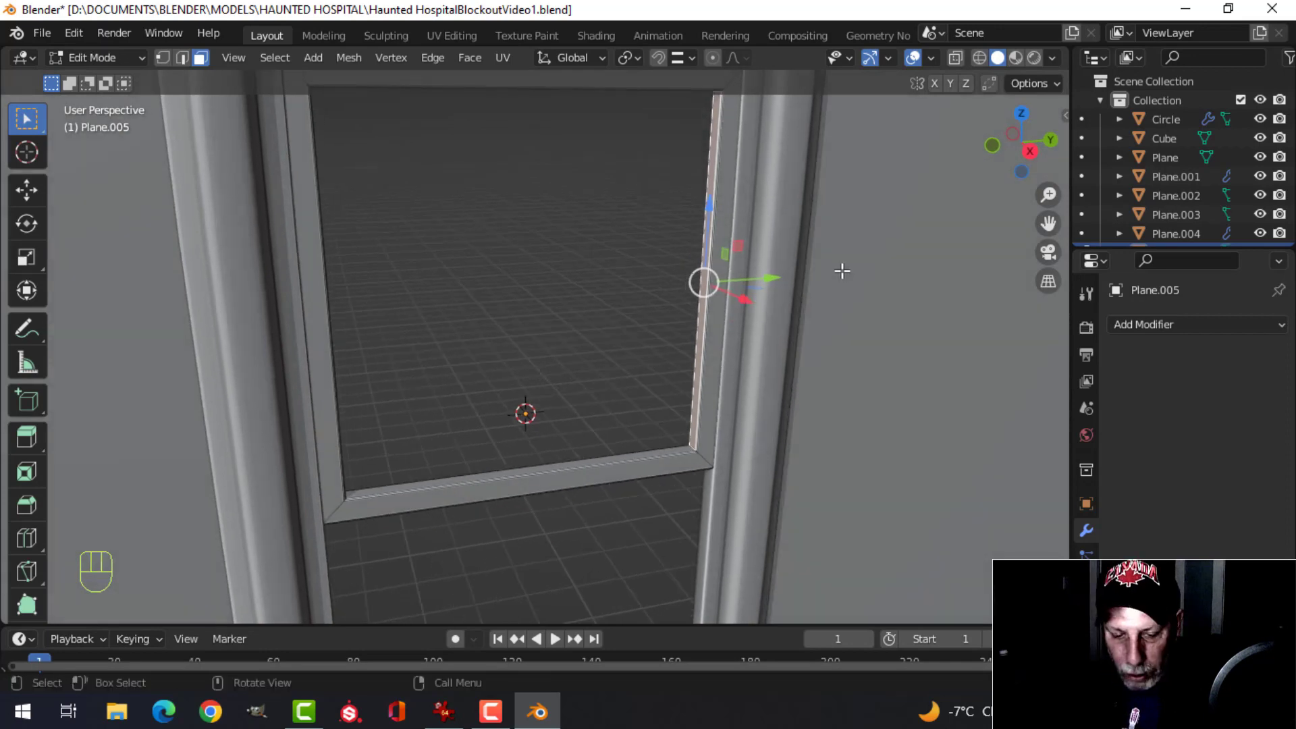
{"action": "key", "text": "shift+d"}
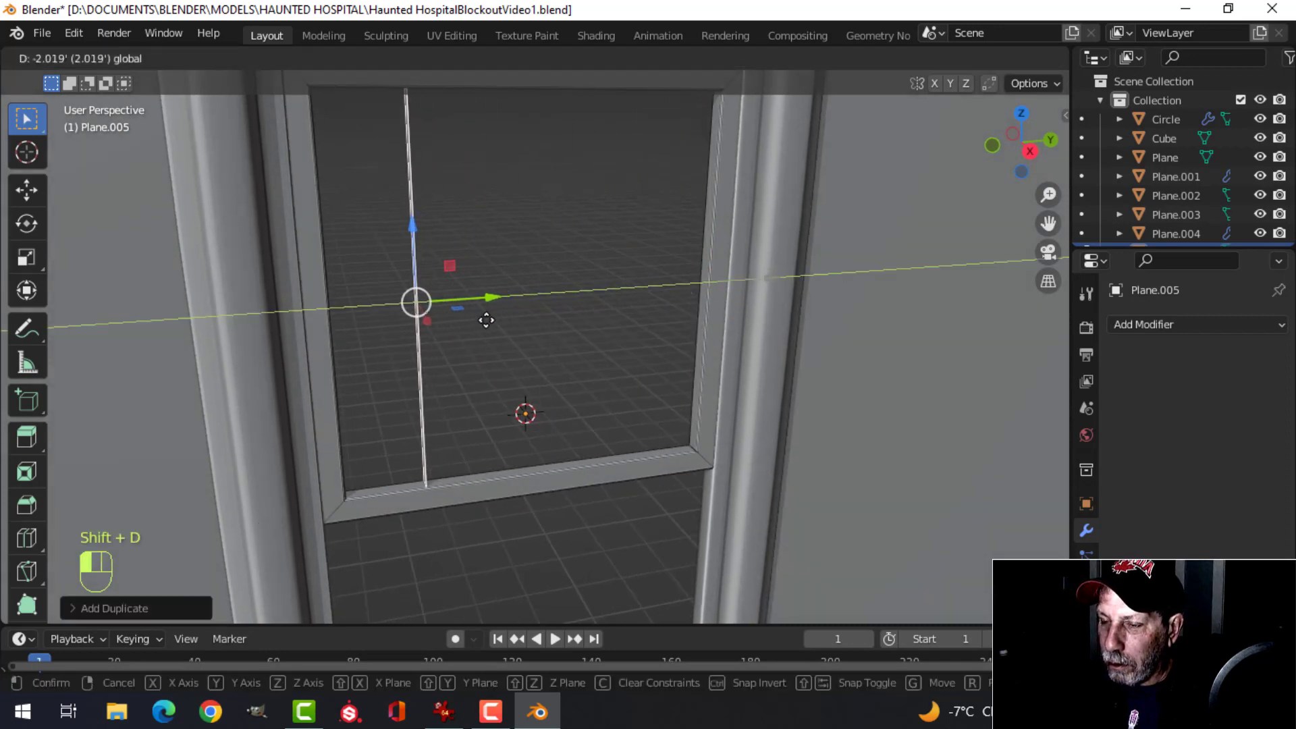
{"action": "left_click", "coordinate": [448, 297]}
{"action": "middle_click_drag", "start_coordinate": [448, 297], "coordinate": [591, 316]}
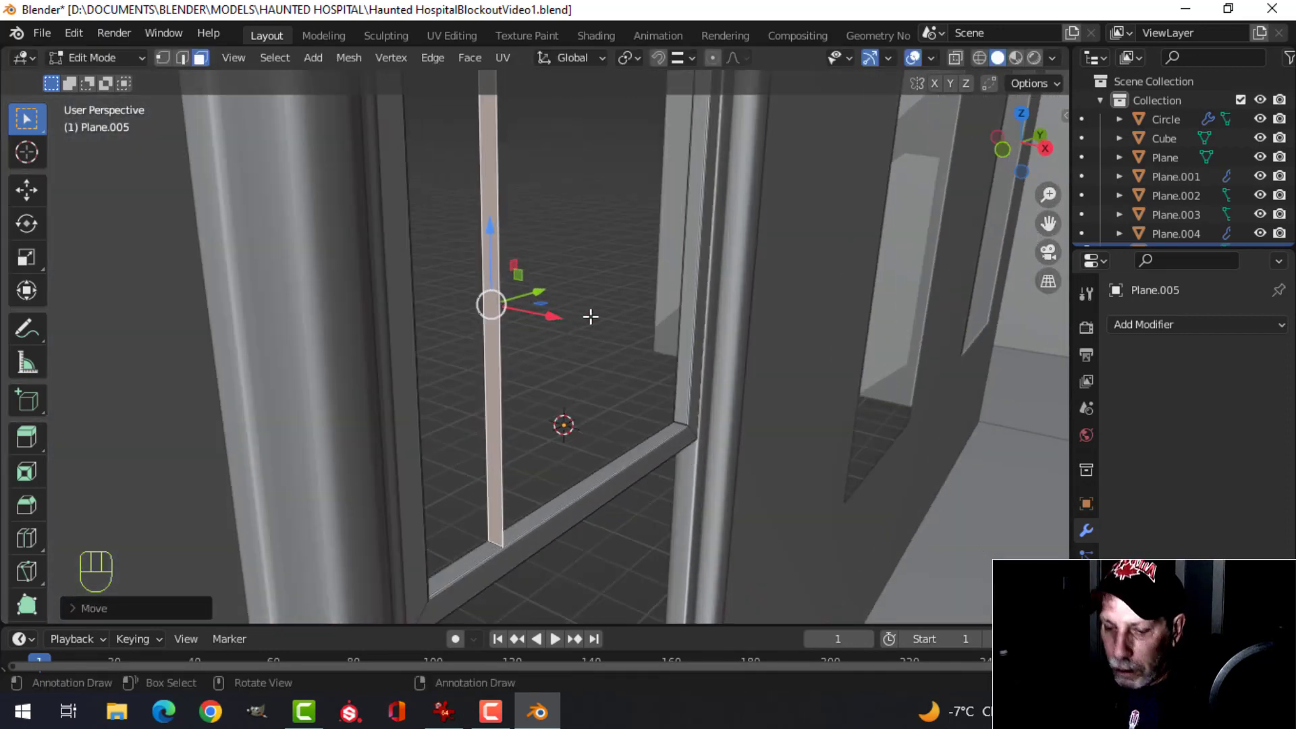
- Separate the selected vertical strip in the window opening into its own object and select it
{"action": "key", "text": "p"}
{"action": "left_click", "coordinate": [591, 315]}
{"action": "key", "text": "Tab"}
{"action": "left_click", "coordinate": [496, 283]}
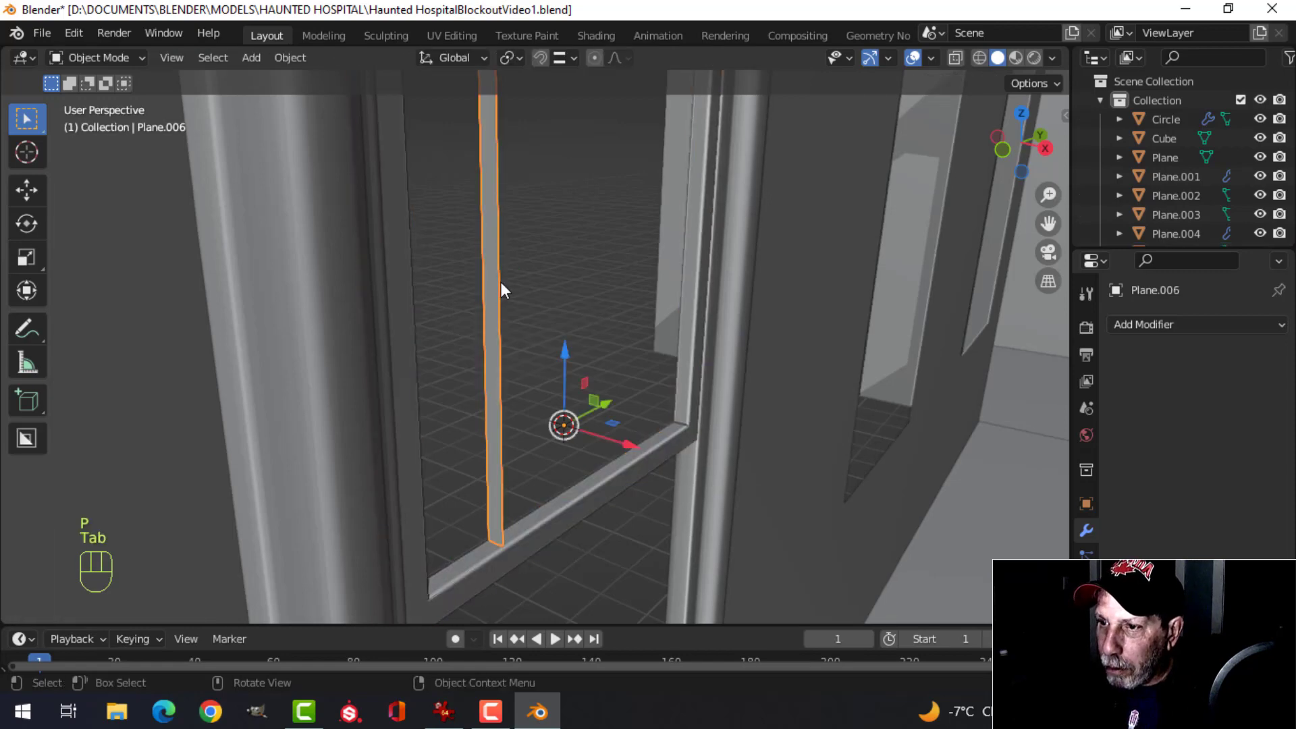
- Scale the whole strip along X to about 0.76 and extrude it into a thin solid bar
{"action": "key", "text": "Tab"}
{"action": "key", "text": "a"}
{"action": "middle_click_drag", "start_coordinate": [579, 339], "coordinate": [665, 351]}
{"action": "key", "text": "s"}
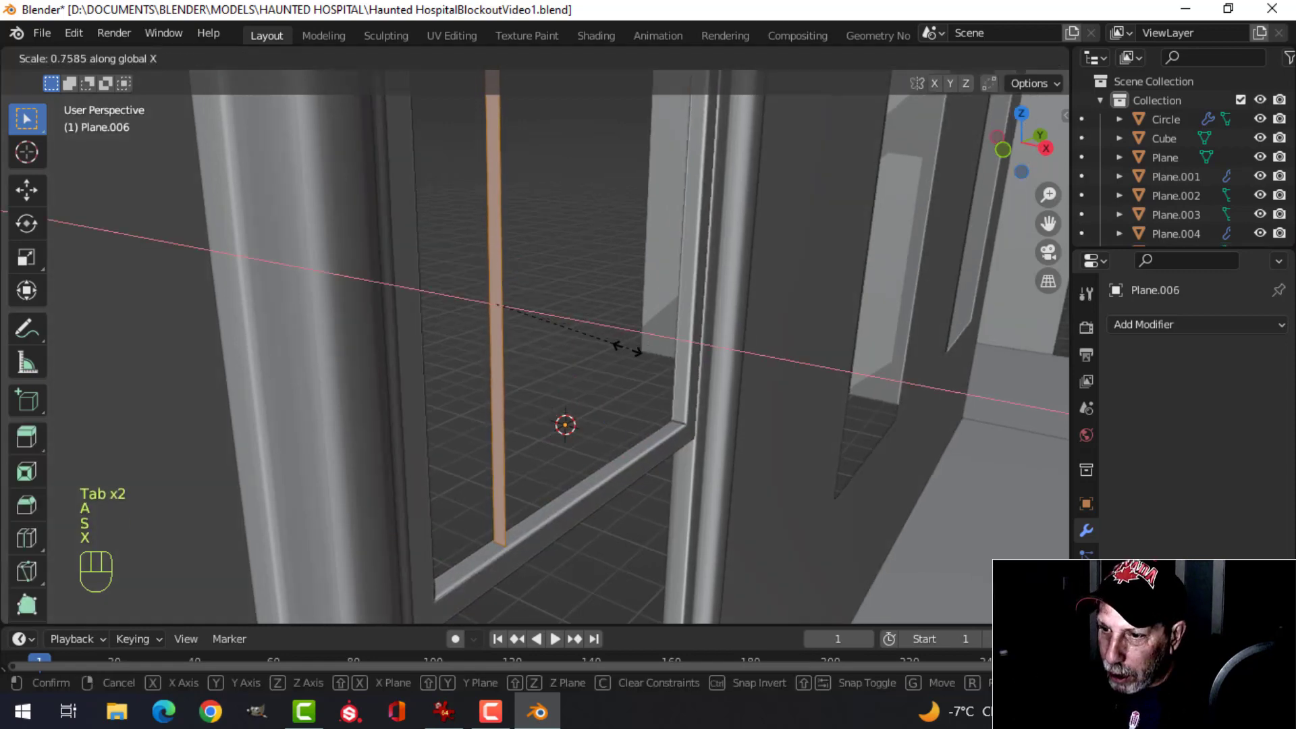
{"action": "left_click", "coordinate": [614, 349]}
{"action": "middle_click_drag", "start_coordinate": [573, 286], "coordinate": [628, 254], "text": "shift"}
{"action": "key", "text": "e"}
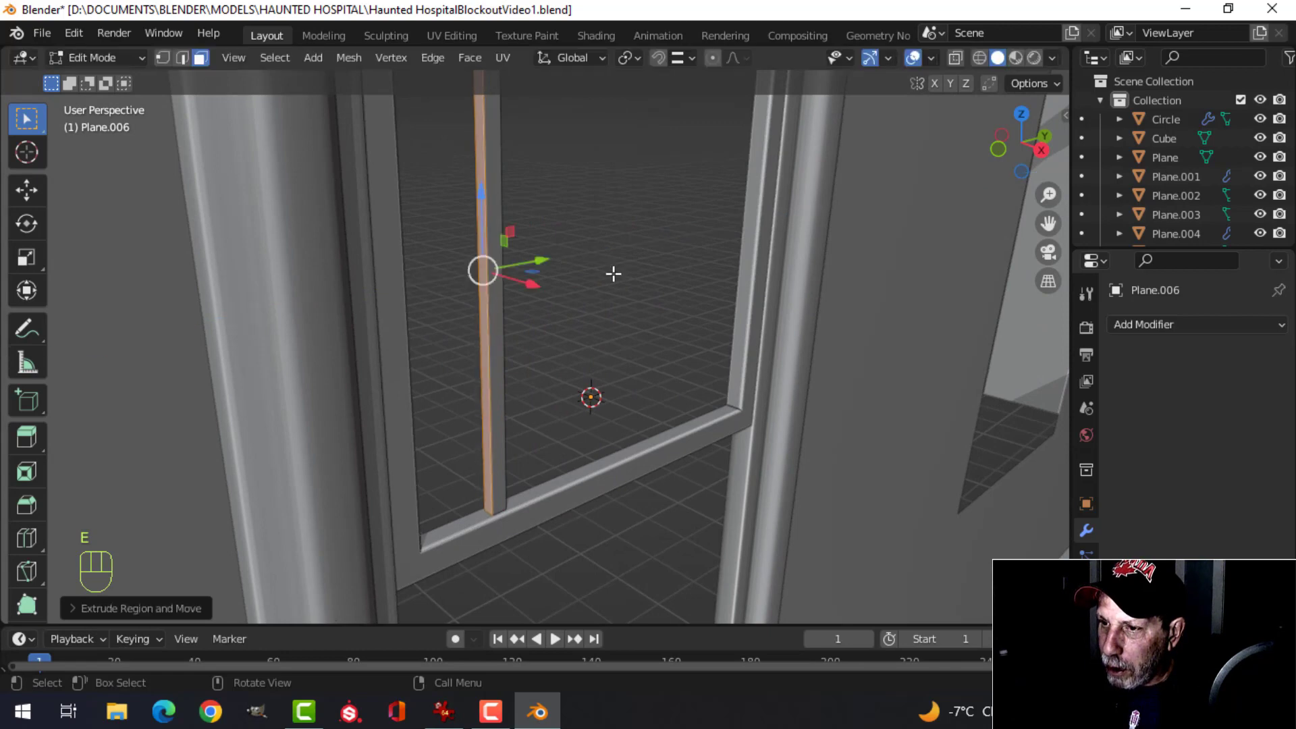
- Select the whole bar mesh and move it along Y closer to the left side of the window frame
{"action": "key", "text": "a"}
{"action": "middle_click_drag", "start_coordinate": [645, 276], "coordinate": [544, 267]}
{"action": "scroll", "coordinate": [608, 290], "scroll_direction": "down", "scroll_amount": 1}
{"action": "middle_click_drag", "start_coordinate": [625, 297], "coordinate": [671, 306], "text": "shift"}
{"action": "scroll", "coordinate": [623, 309], "scroll_direction": "down", "scroll_amount": 1}
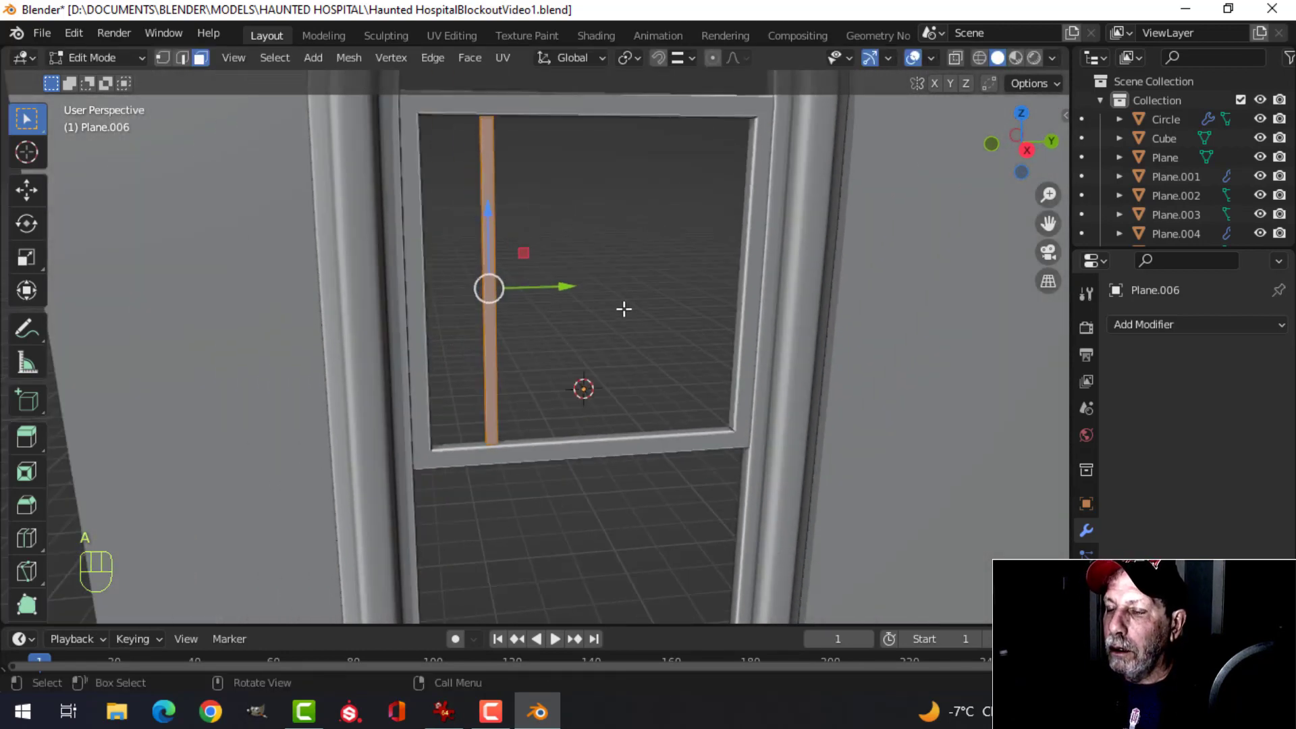
{"action": "scroll", "coordinate": [624, 308], "scroll_direction": "up", "scroll_amount": 3}
{"action": "middle_click_drag", "start_coordinate": [506, 286], "coordinate": [535, 293], "text": "shift"}
{"action": "left_click_drag", "start_coordinate": [550, 249], "coordinate": [464, 259]}
- Isolate the vertical bar in local view
{"action": "middle_click_drag", "start_coordinate": [526, 301], "coordinate": [553, 356]}
{"action": "middle_click_drag", "start_coordinate": [760, 322], "coordinate": [770, 270]}
{"action": "scroll", "coordinate": [702, 263], "scroll_direction": "up", "scroll_amount": 1}
{"action": "middle_click_drag", "start_coordinate": [668, 264], "coordinate": [731, 271], "text": "shift"}
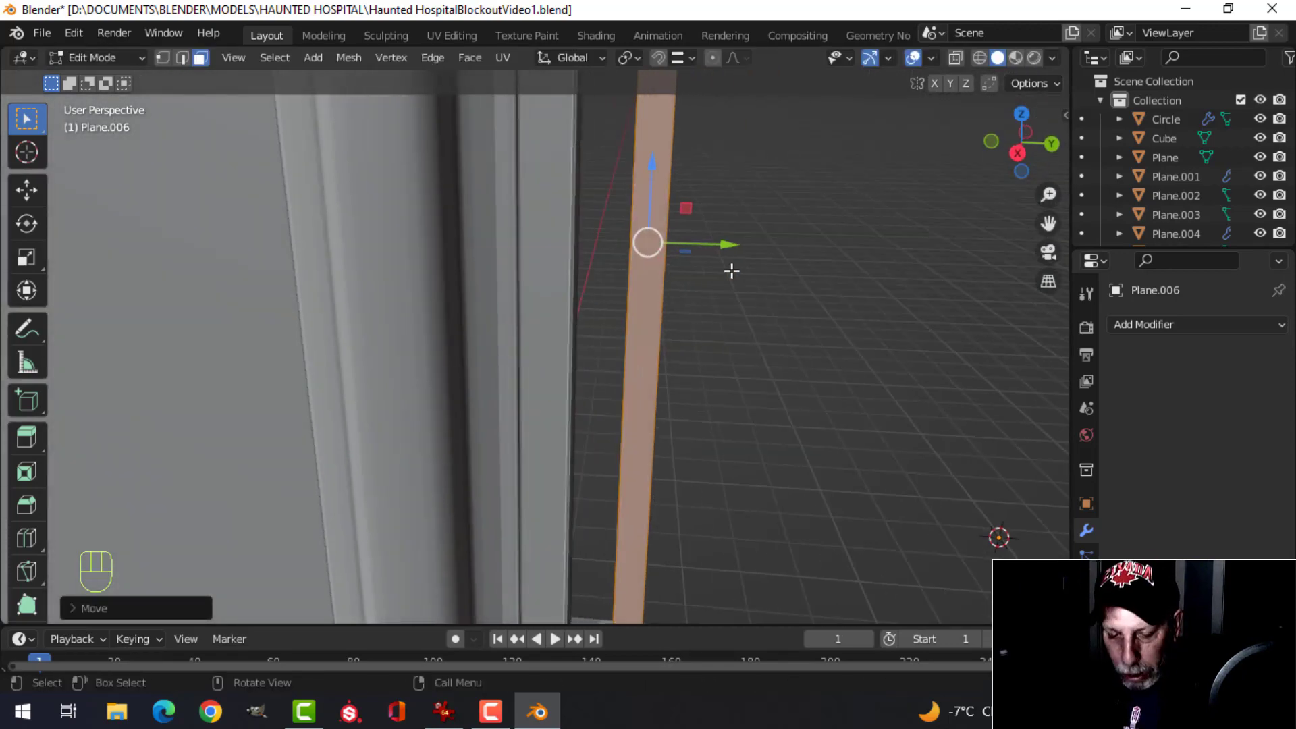
{"action": "key", "text": "Tab"}
{"action": "key", "text": "slash"}
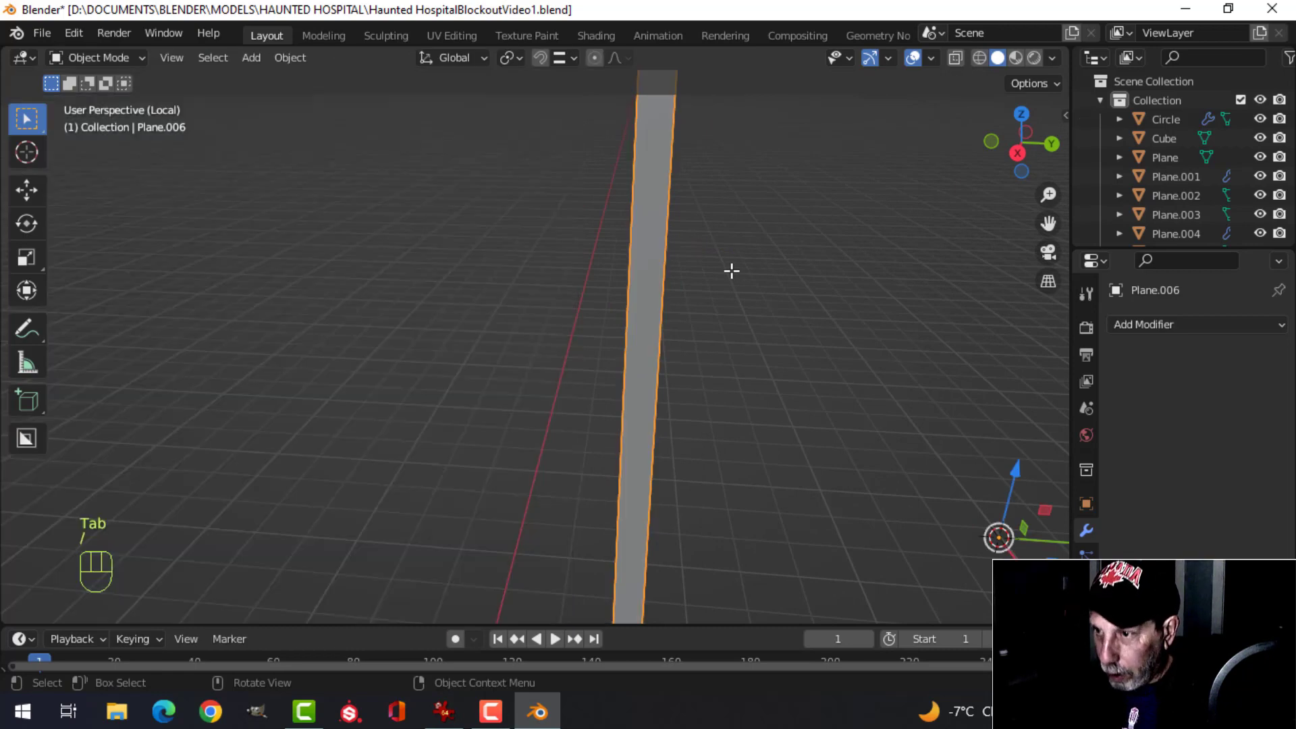
- Delete the end faces at the top and bottom of the vertical bar
{"action": "key", "text": "Tab"}
{"action": "middle_click_drag", "start_coordinate": [587, 266], "coordinate": [578, 275]}
{"action": "scroll", "coordinate": [574, 249], "scroll_direction": "up", "scroll_amount": 2}
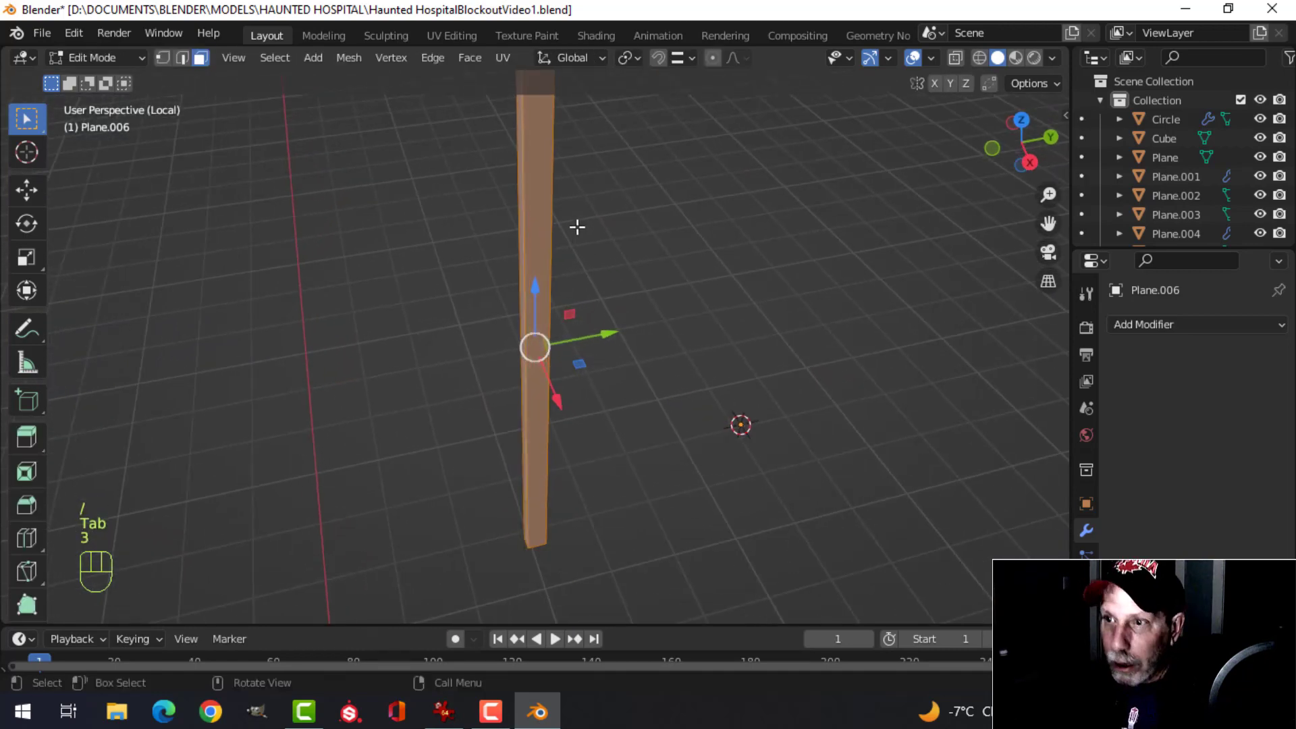
{"action": "middle_click_drag", "start_coordinate": [577, 227], "coordinate": [587, 249], "text": "shift"}
{"action": "middle_click_drag", "start_coordinate": [569, 150], "coordinate": [570, 192], "text": "shift"}
{"action": "left_click", "coordinate": [555, 120]}
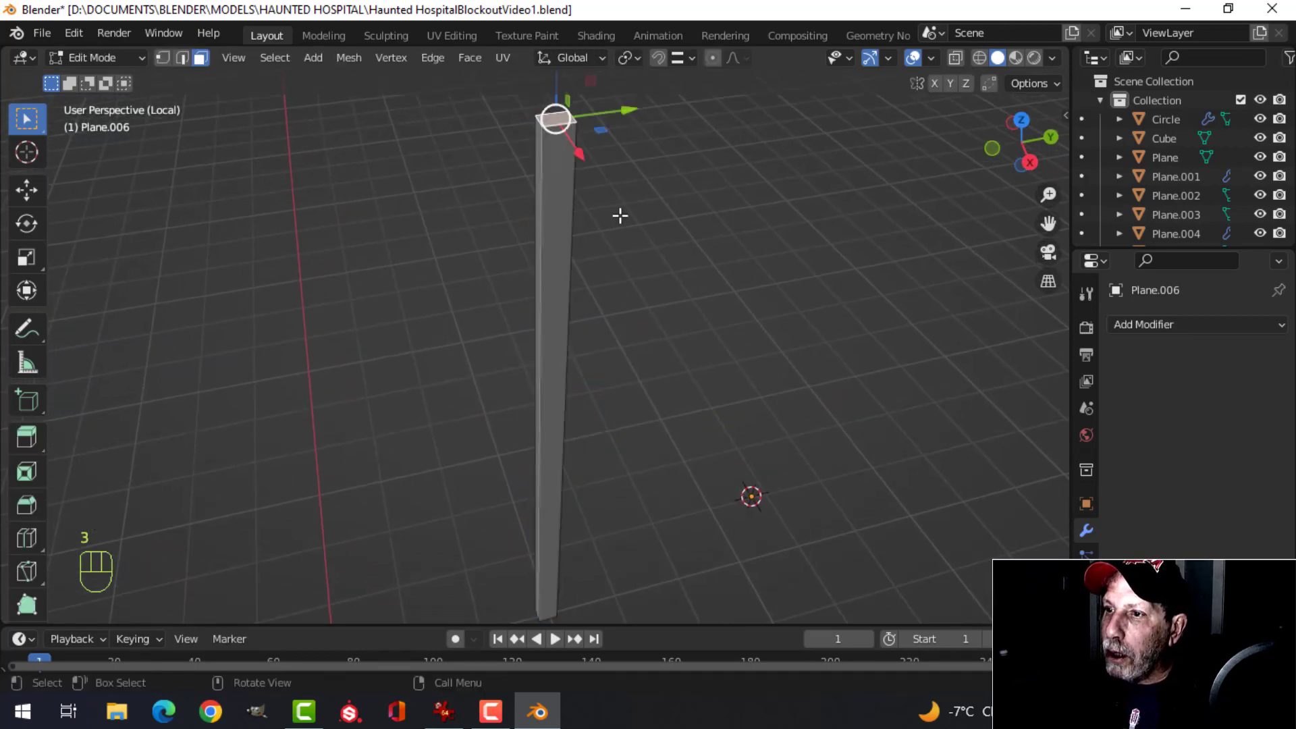
{"action": "middle_click_drag", "start_coordinate": [625, 364], "coordinate": [618, 209]}
{"action": "middle_click_drag", "start_coordinate": [598, 378], "coordinate": [595, 419], "text": "shift"}
{"action": "key", "text": "x"}
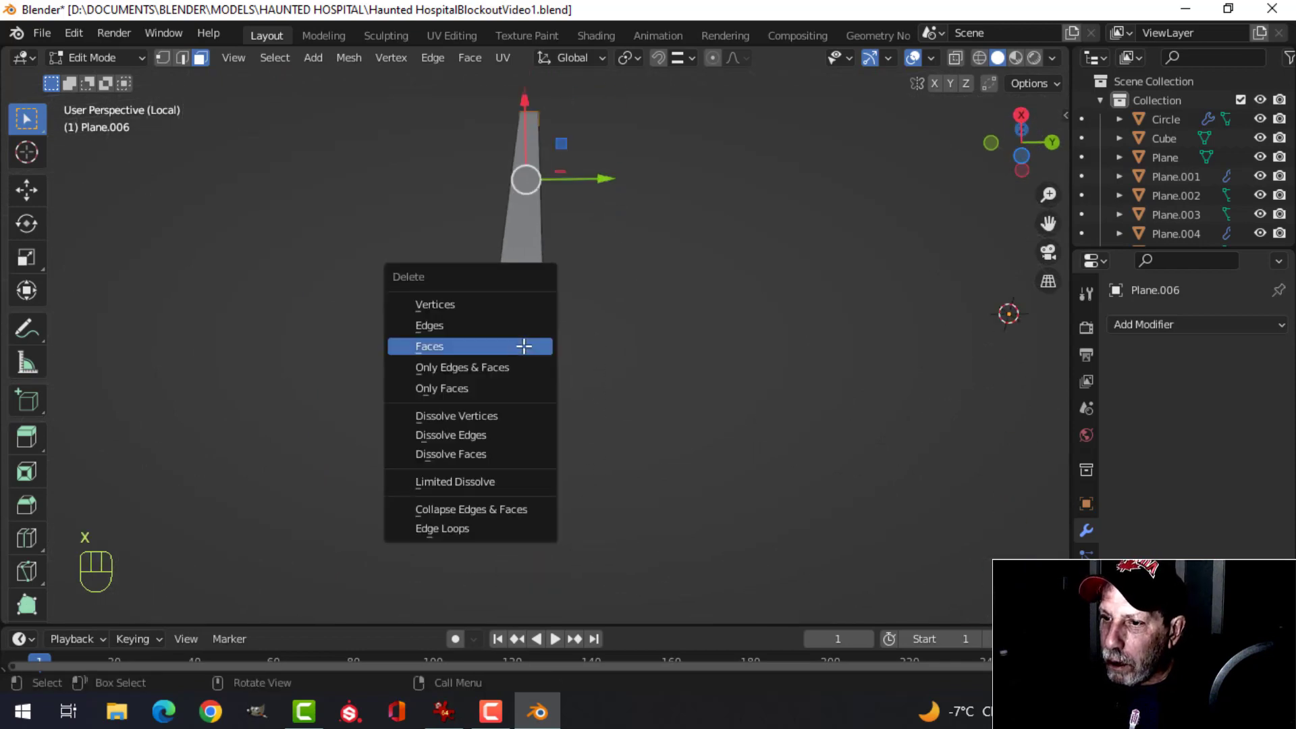
{"action": "left_click", "coordinate": [524, 345]}
- Bevel the bar's long edges about 0.008' wide with 2 segments
{"action": "key", "text": "a"}
{"action": "middle_click_drag", "start_coordinate": [632, 342], "coordinate": [688, 405]}
{"action": "middle_click_drag", "start_coordinate": [702, 297], "coordinate": [659, 418], "text": "shift"}
{"action": "scroll", "coordinate": [659, 295], "scroll_direction": "up", "scroll_amount": 3}
{"action": "middle_click_drag", "start_coordinate": [659, 295], "coordinate": [635, 431], "text": "shift"}
{"action": "middle_click_drag", "start_coordinate": [635, 324], "coordinate": [699, 340]}
{"action": "scroll", "coordinate": [633, 425], "scroll_direction": "up", "scroll_amount": 2}
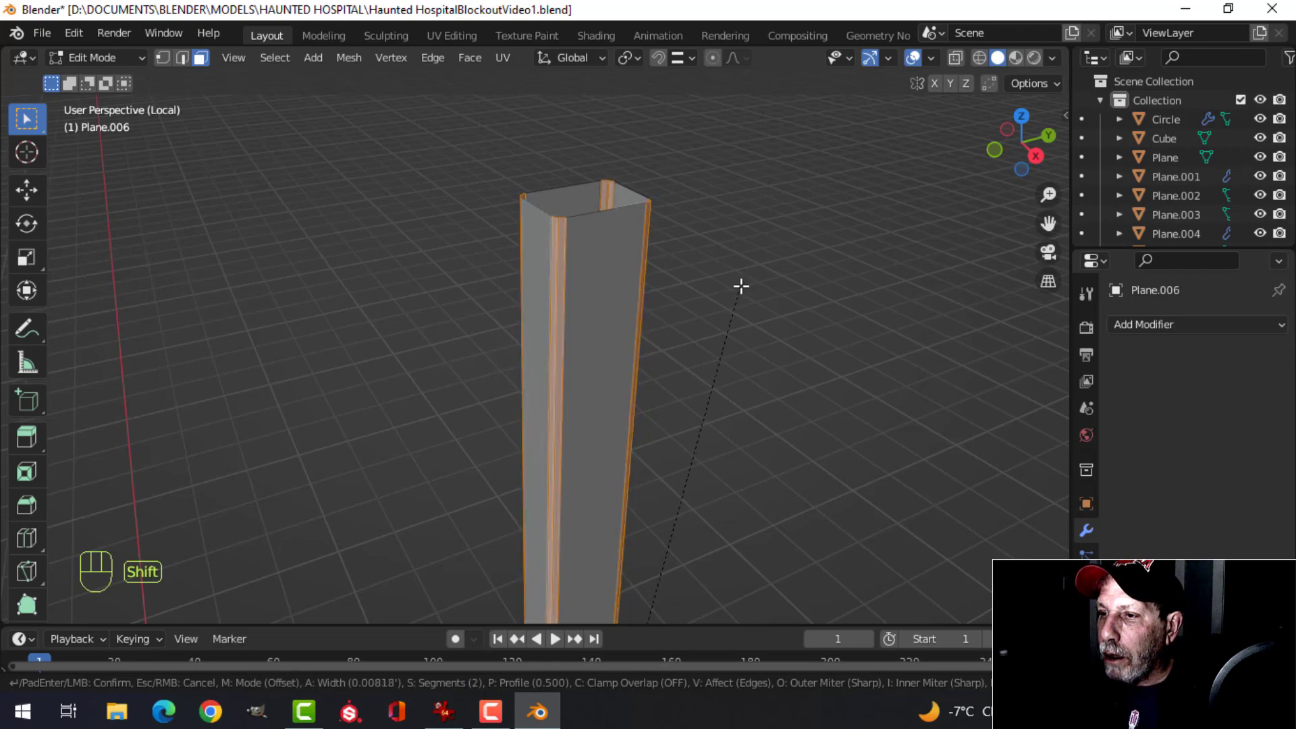
{"action": "key", "text": "Tab"}
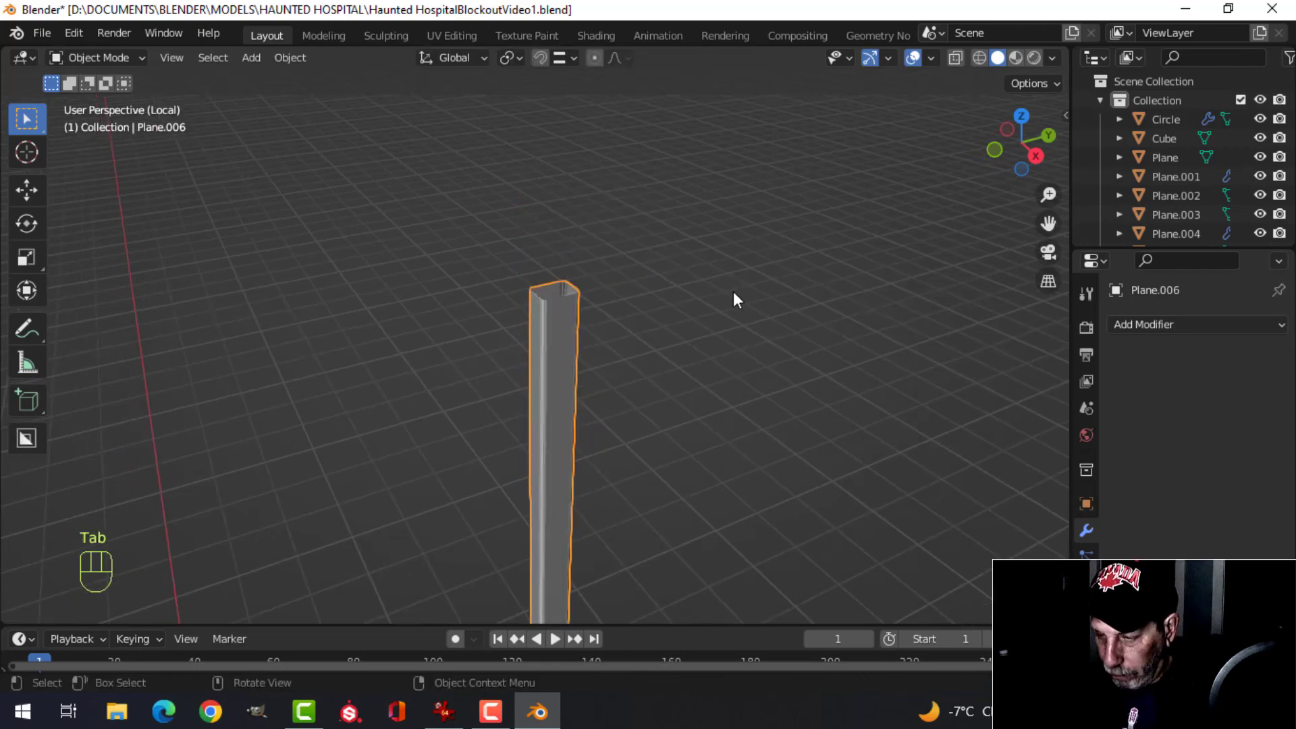
- Exit local view and add an Array modifier to the bar with a relative offset of 0 in X and 3.6 in Y
{"action": "key", "text": "slash"}
{"action": "key", "text": "alt+a"}
{"action": "scroll", "coordinate": [625, 298], "scroll_direction": "down", "scroll_amount": 4}
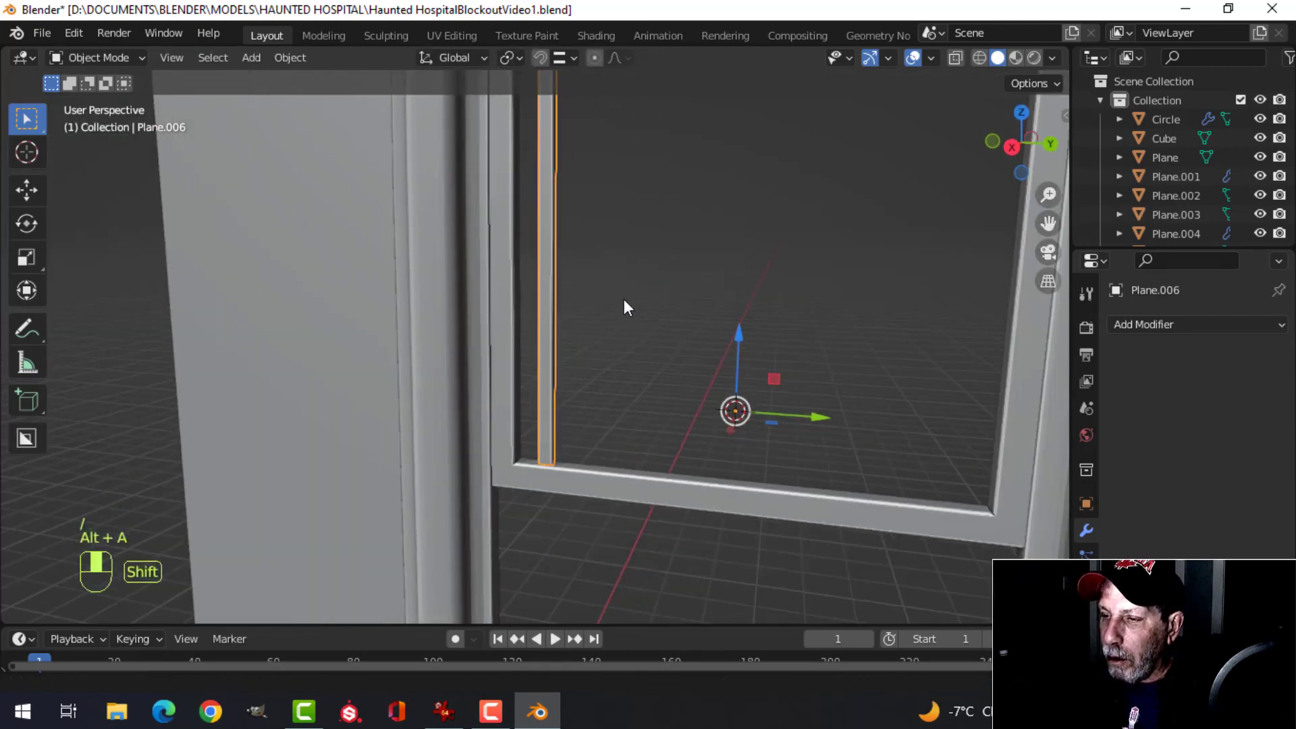
{"action": "scroll", "coordinate": [637, 302], "scroll_direction": "down", "scroll_amount": 2}
{"action": "middle_click_drag", "start_coordinate": [624, 299], "coordinate": [656, 312], "text": "shift"}
{"action": "left_click", "coordinate": [1143, 325]}
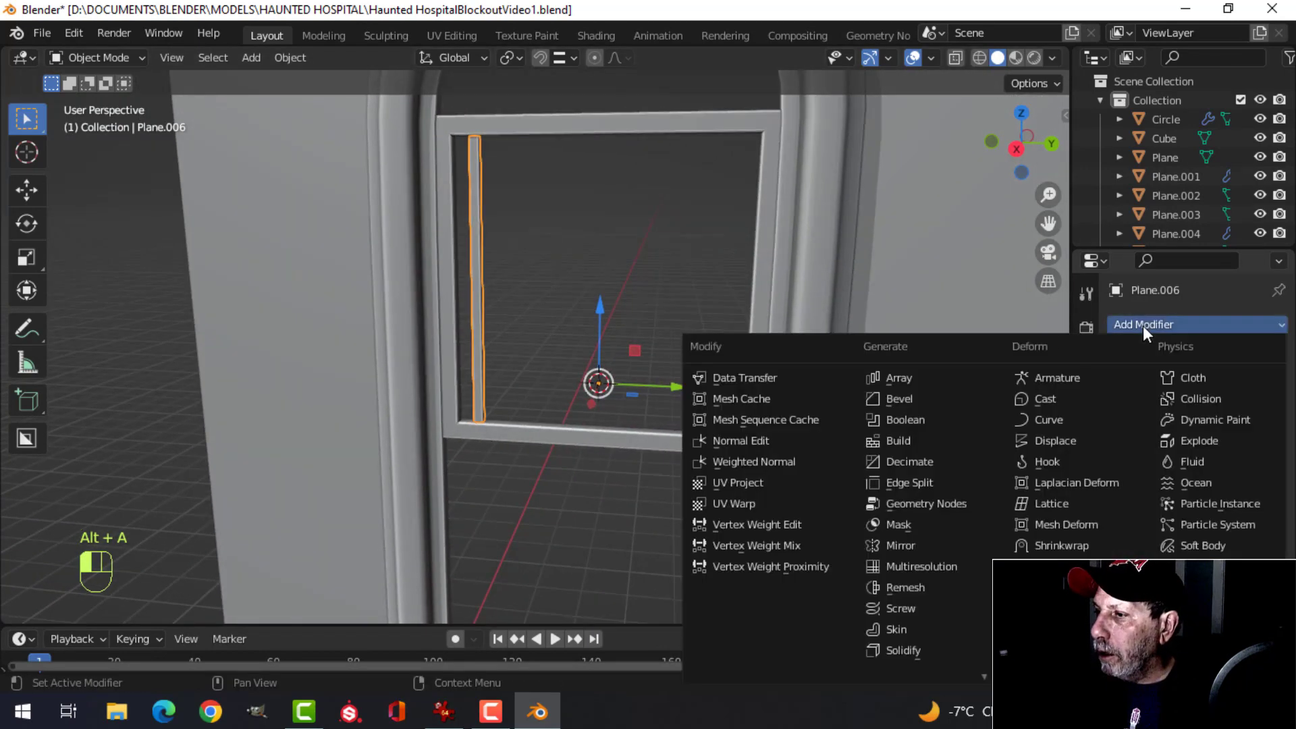
{"action": "left_click", "coordinate": [947, 378]}
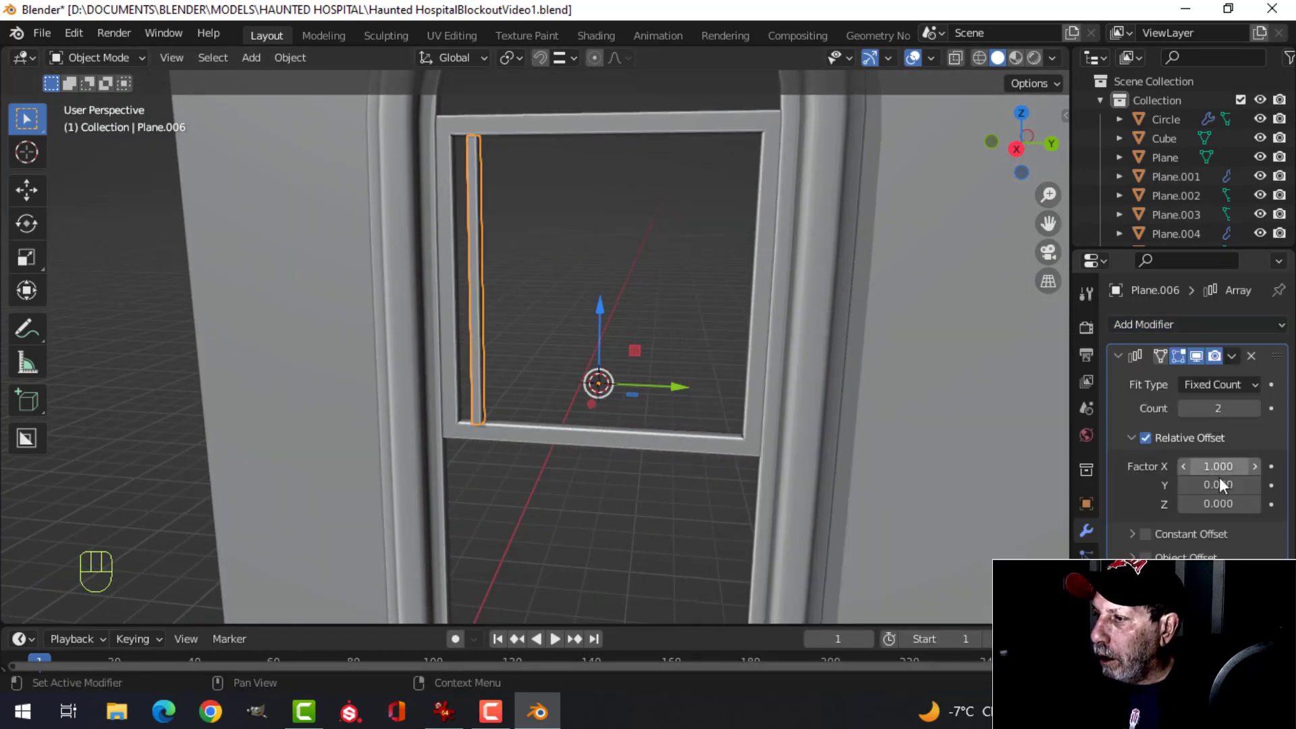
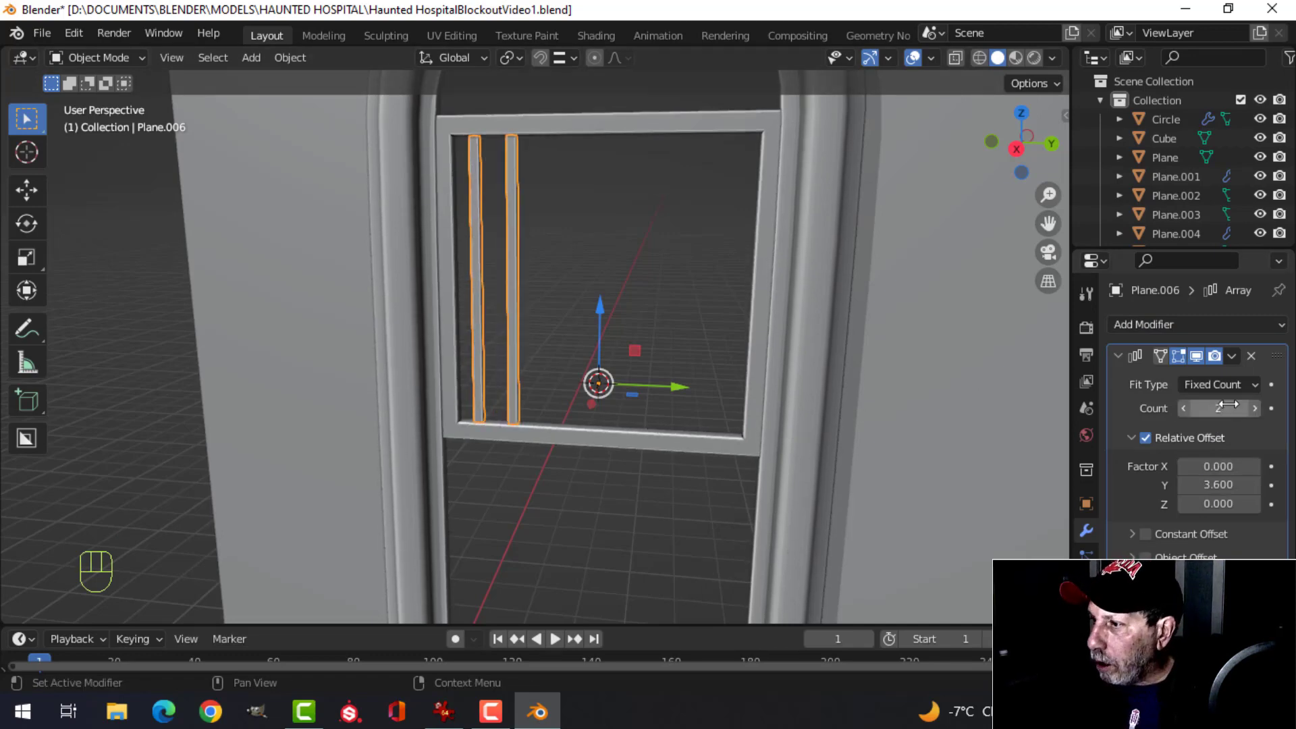
- Set the bar array's count to 7 and its relative Y offset to 3.92
{"action": "left_click", "coordinate": [1254, 408]}
{"action": "left_click", "coordinate": [1254, 407]}
{"action": "left_click", "coordinate": [1254, 408]}
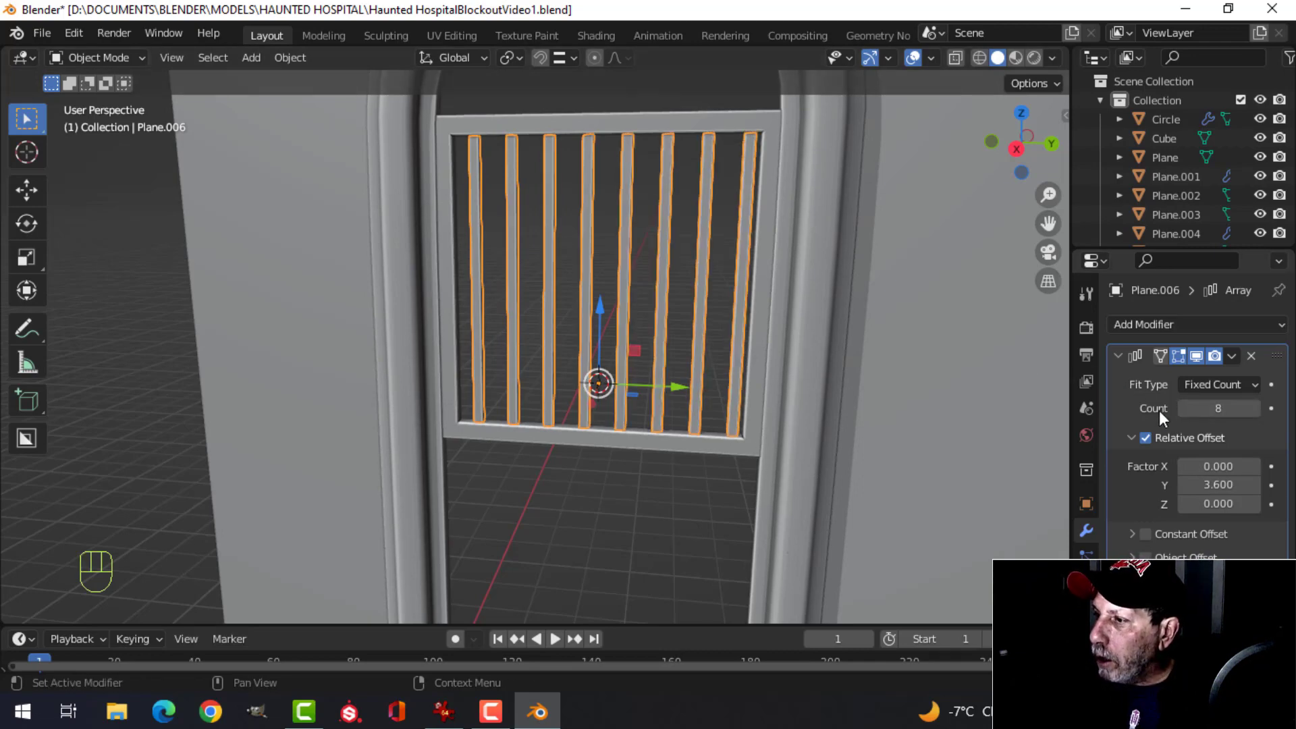
{"action": "left_click", "coordinate": [1181, 408]}
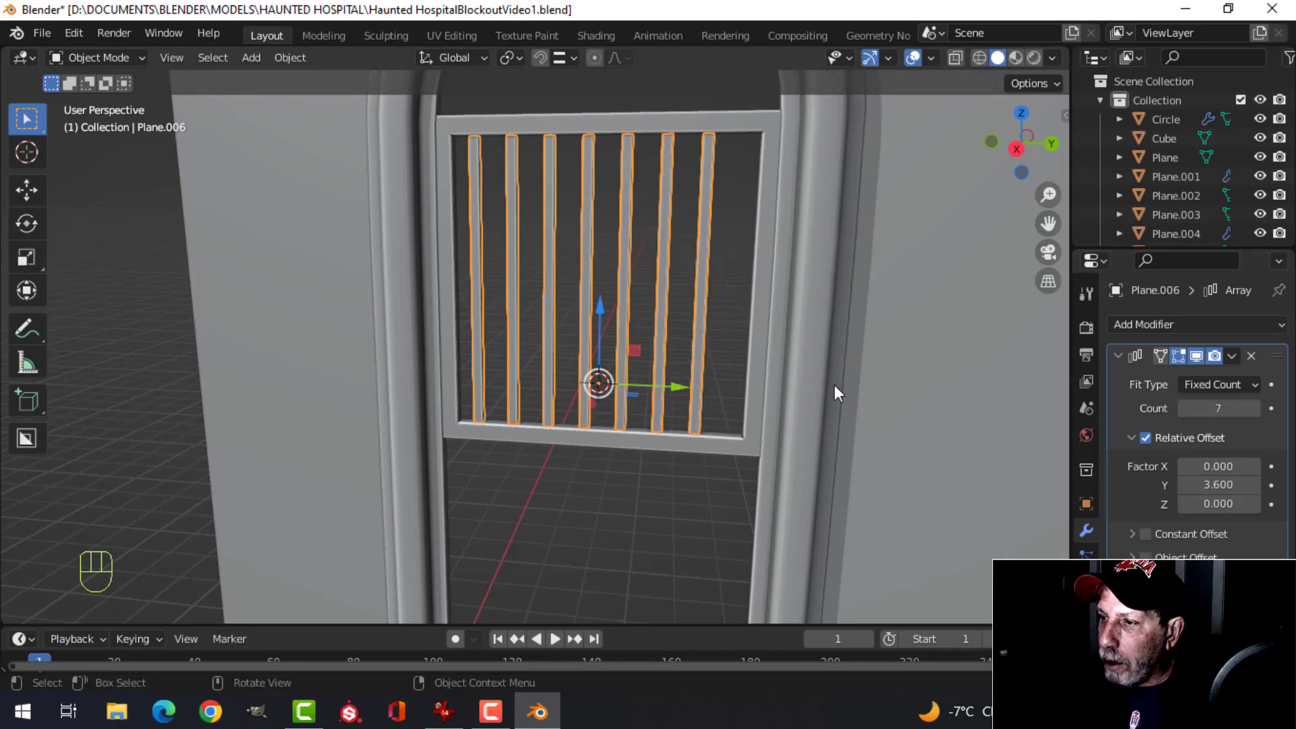
{"action": "left_click_drag", "start_coordinate": [1218, 485], "coordinate": [1160, 474], "text": "shift"}
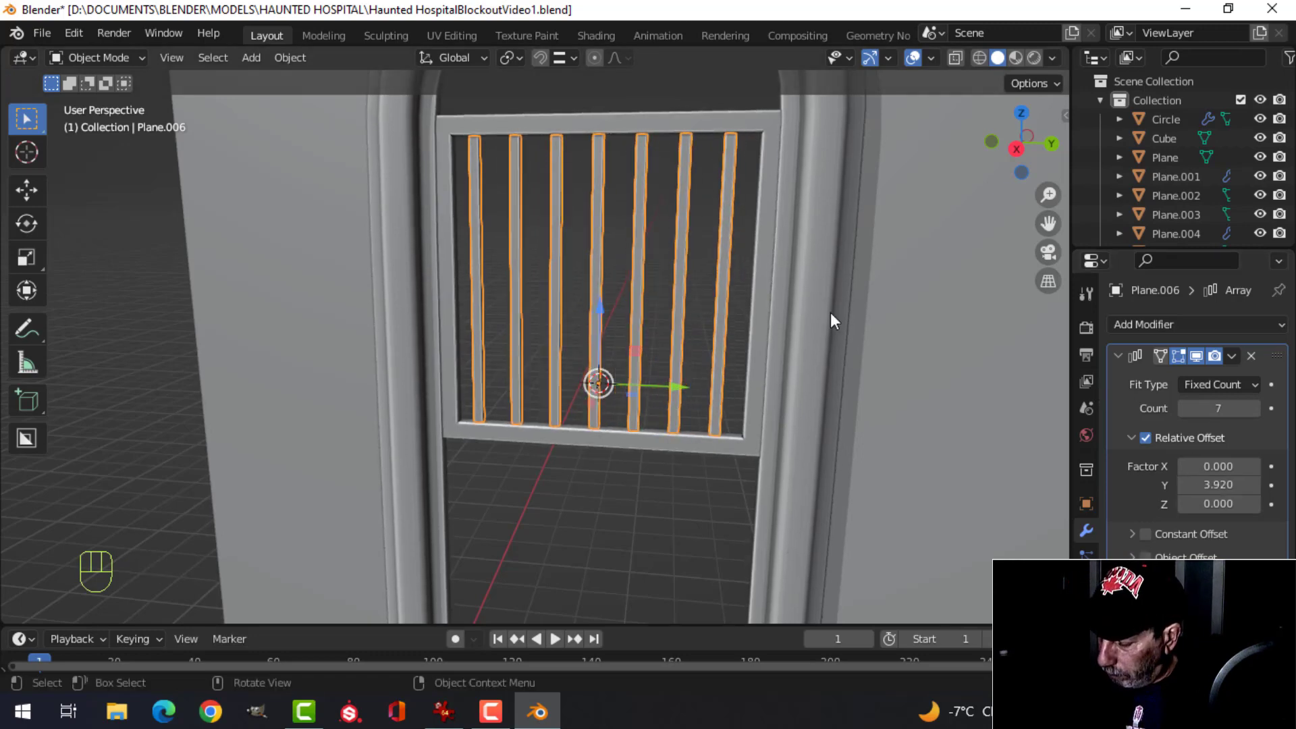
- Nudge the vertical bars slightly along Y to centre them in the window frame
{"action": "key", "text": "KP_3"}
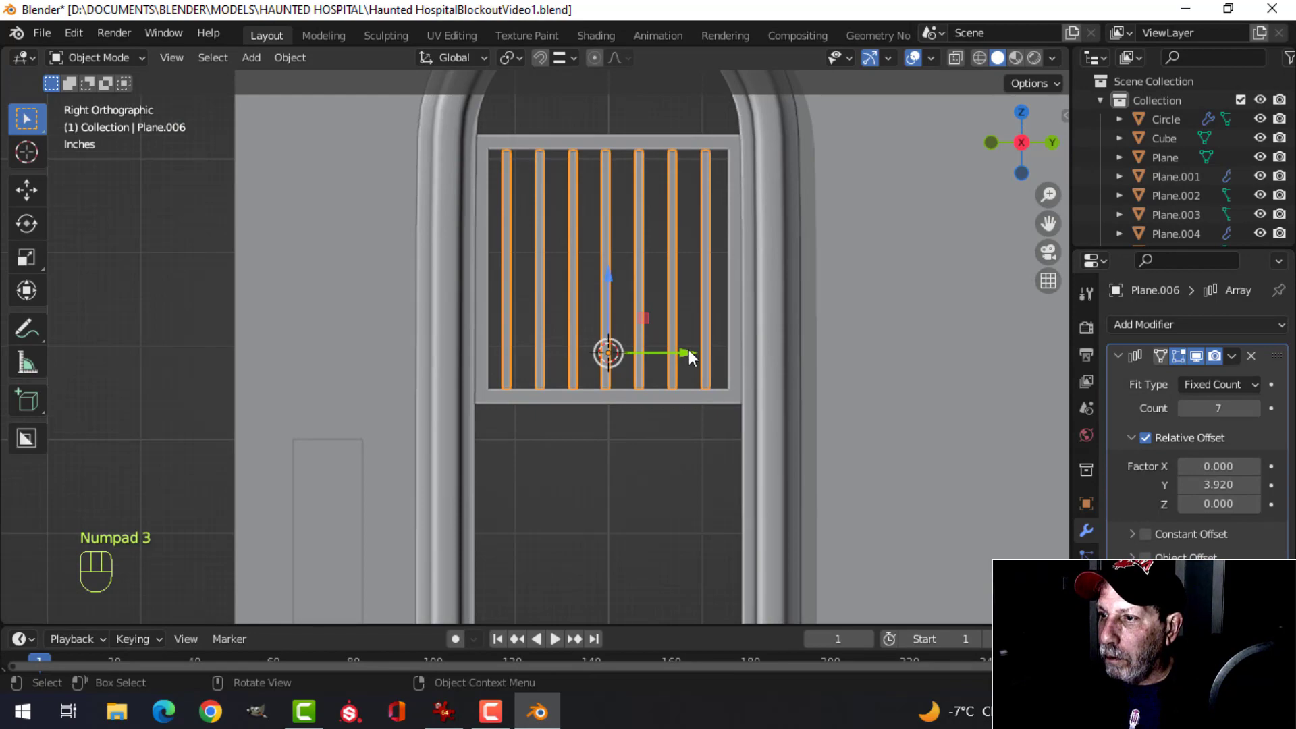
{"action": "left_click_drag", "start_coordinate": [689, 352], "coordinate": [697, 351]}
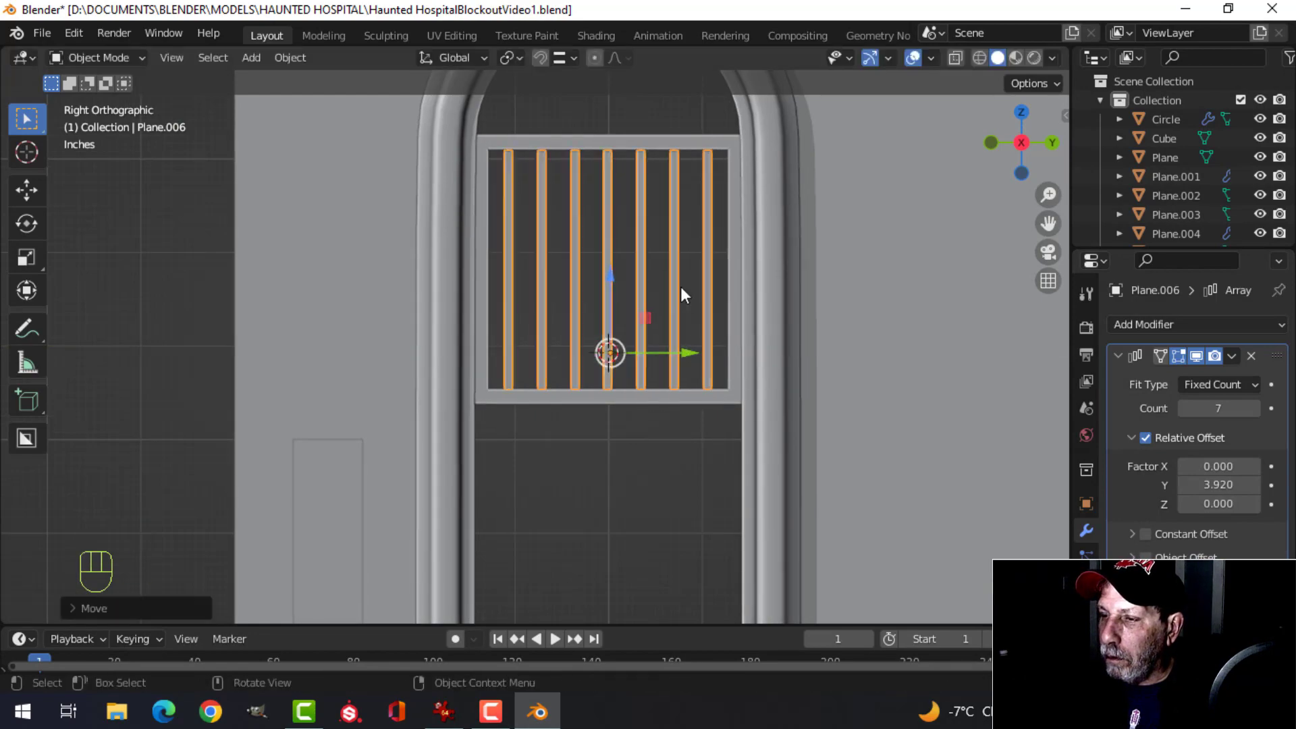
{"action": "key", "text": "alt+a"}
- Duplicate the vertical bars in place and rotate the copy 90 degrees about X
{"action": "middle_click_drag", "start_coordinate": [682, 292], "coordinate": [679, 372]}
{"action": "scroll", "coordinate": [588, 233], "scroll_direction": "up", "scroll_amount": 4}
{"action": "left_click", "coordinate": [637, 316]}
{"action": "scroll", "coordinate": [753, 316], "scroll_direction": "down", "scroll_amount": 2}
{"action": "key", "text": "shift+d"}
{"action": "right_click", "coordinate": [664, 347]}
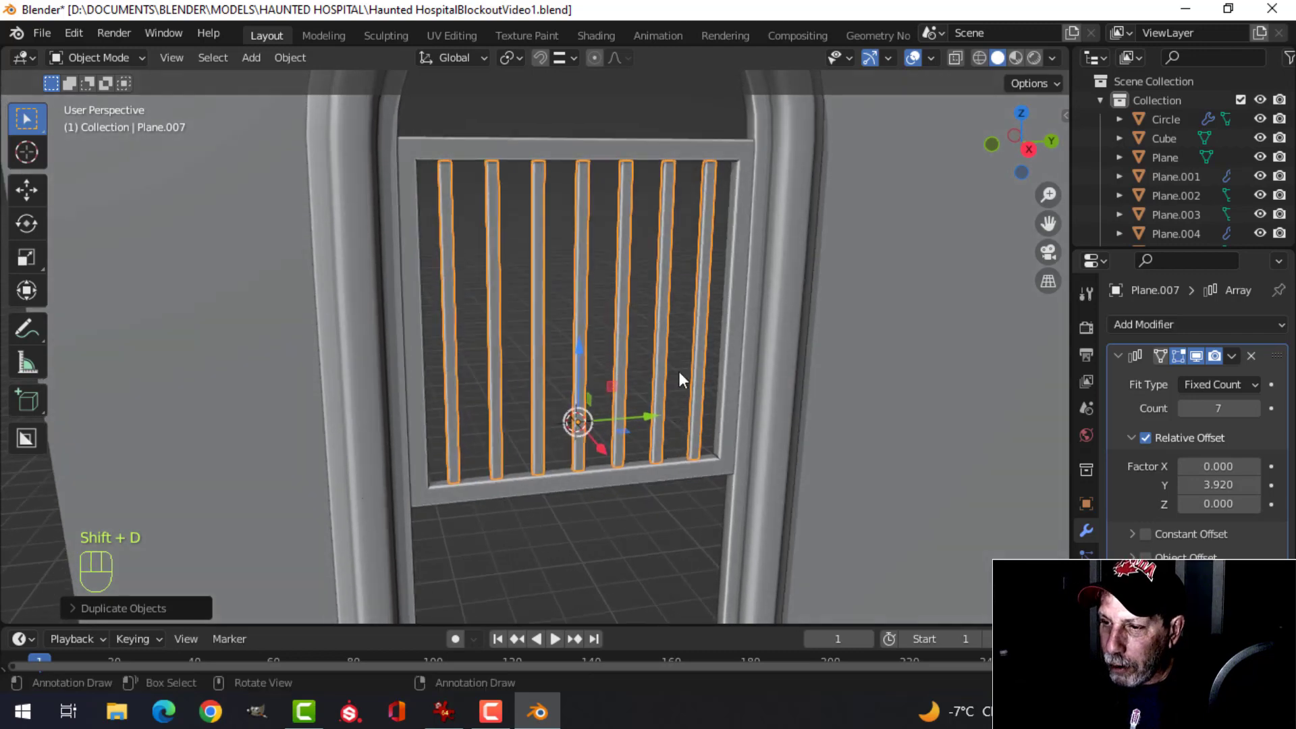
{"action": "type", "text": "rx90"}
{"action": "left_click", "coordinate": [653, 407]}
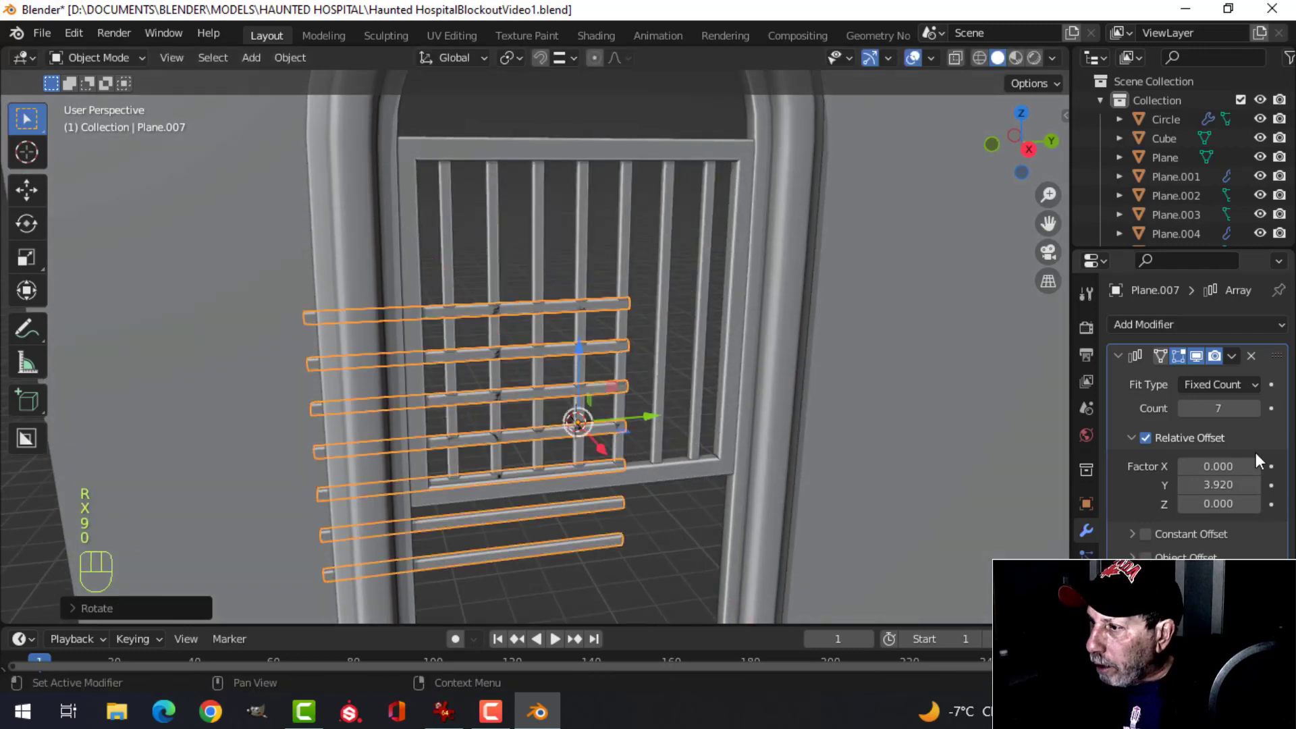
- Remove the Array modifier from the rotated copy and move the single horizontal bar across the middle of the vertical bars
{"action": "left_click", "coordinate": [1251, 357]}
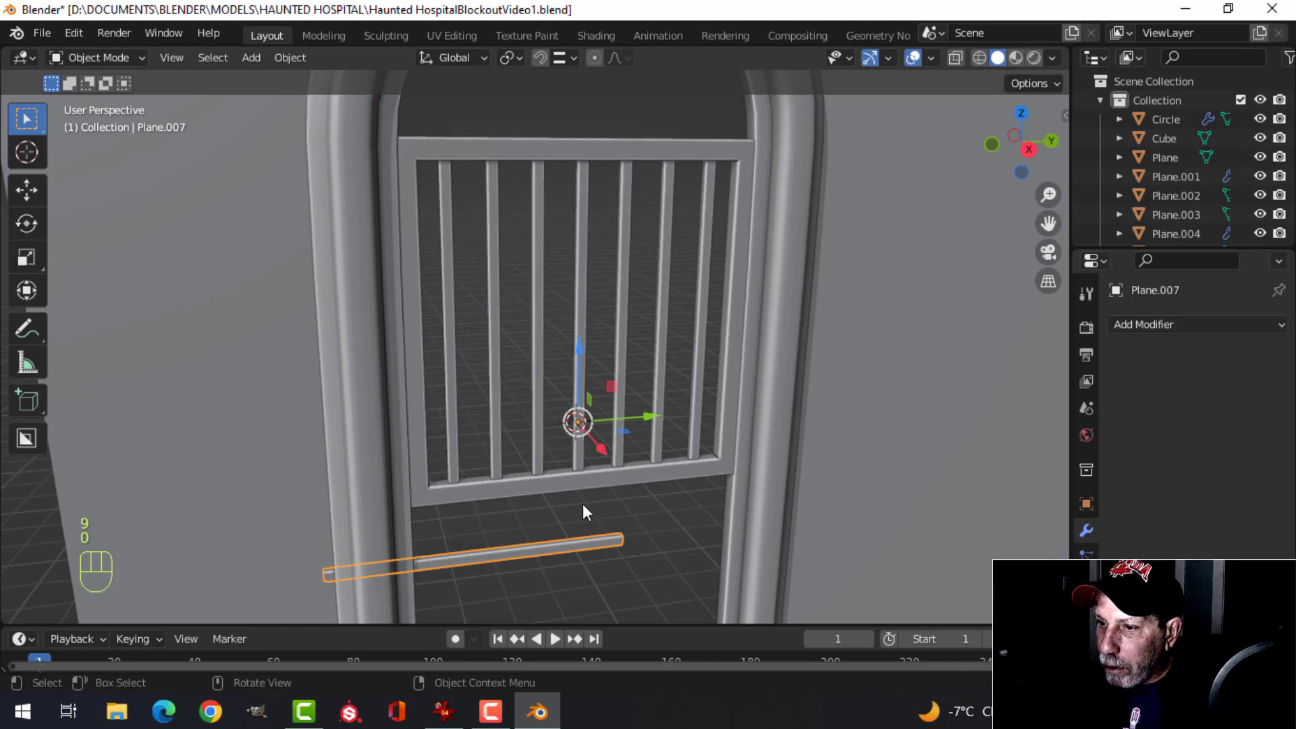
{"action": "key", "text": "KP_3"}
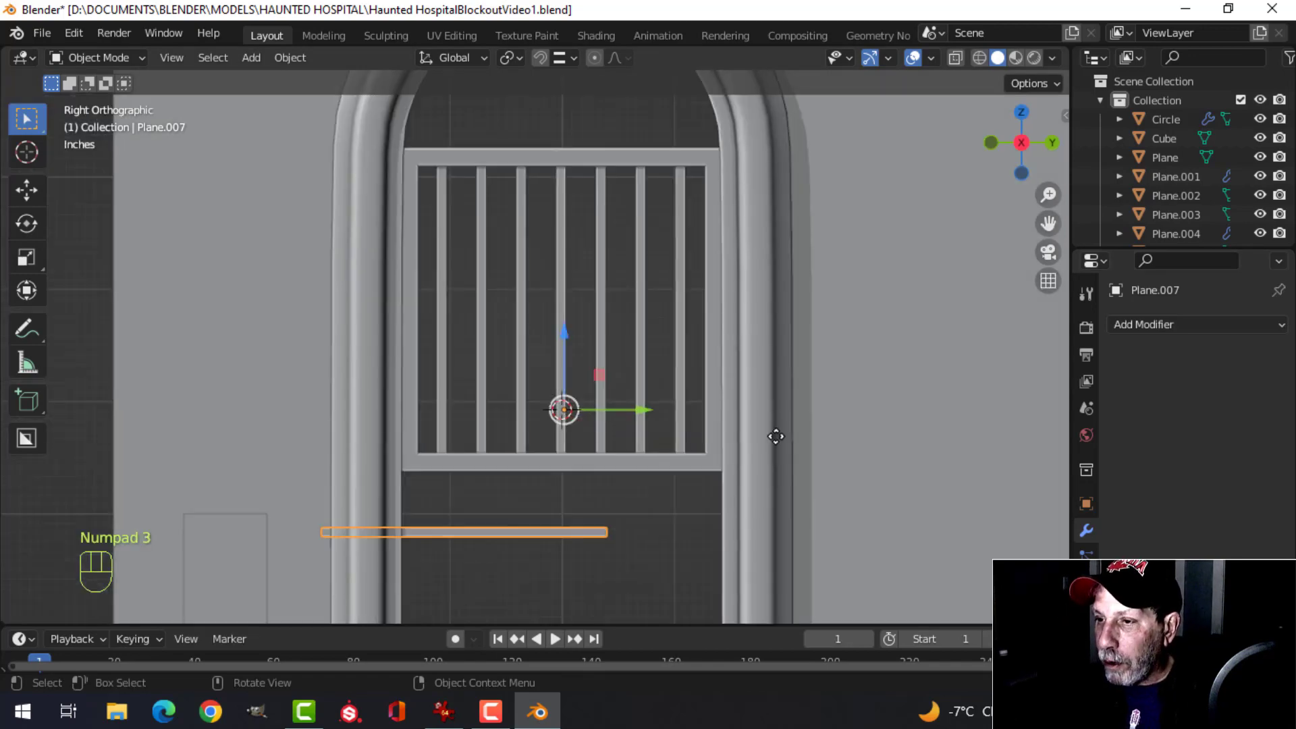
{"action": "key", "text": "g"}
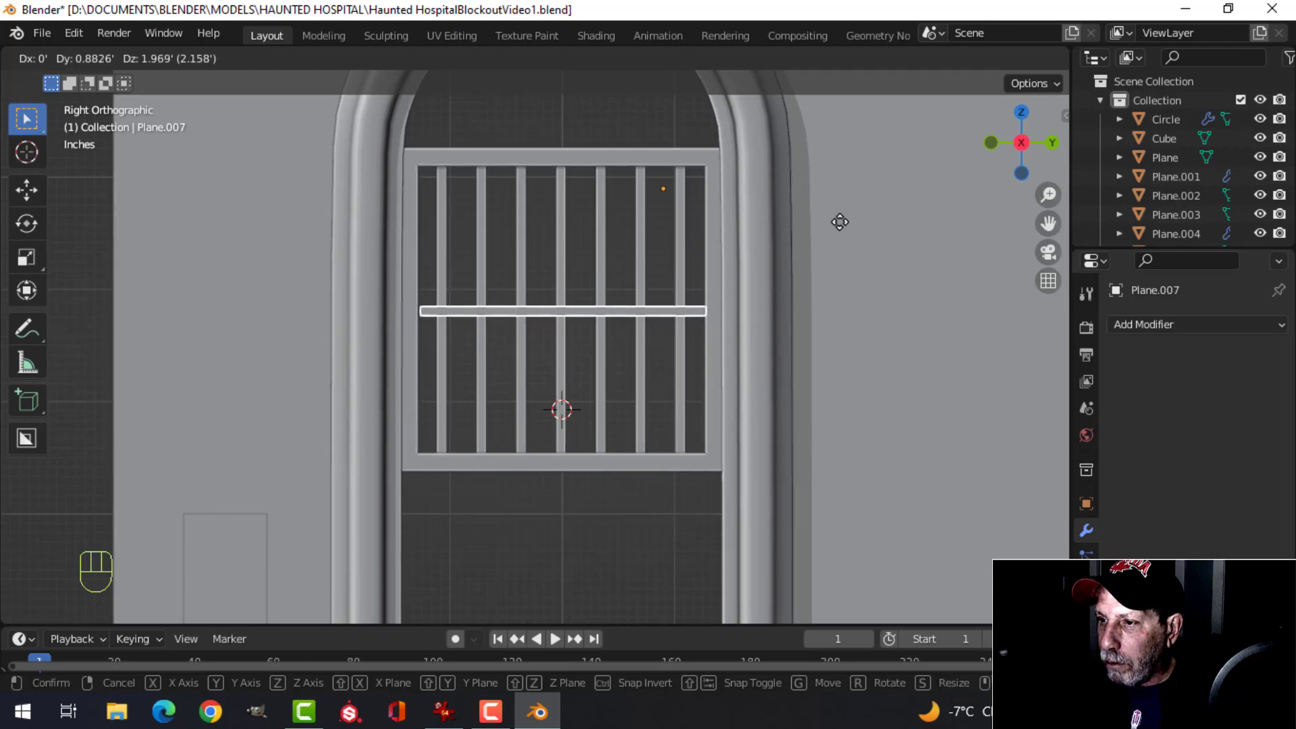
{"action": "left_click", "coordinate": [840, 222]}
{"action": "middle_click_drag", "start_coordinate": [839, 222], "coordinate": [739, 346]}
- Scale the horizontal bar's mesh along Y to about 1.03 so its ends reach into the frame
{"action": "key", "text": "Tab"}
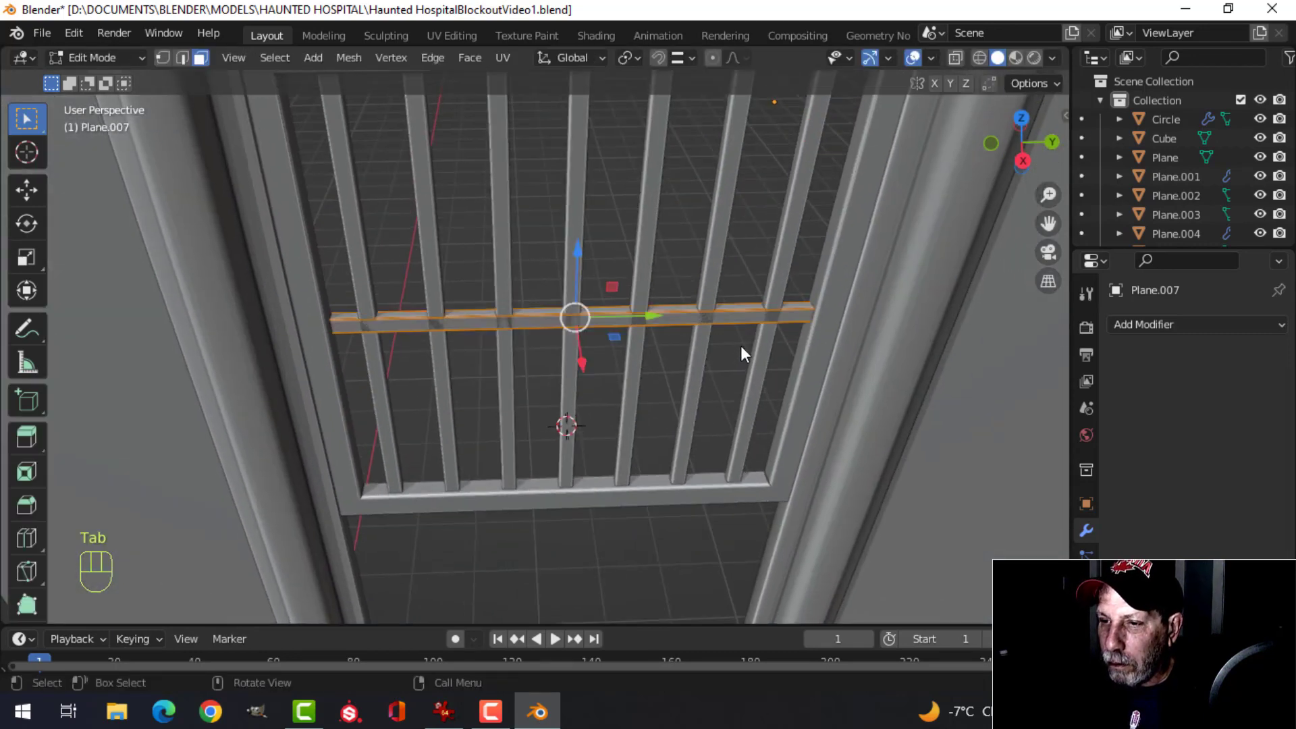
{"action": "key", "text": "a"}
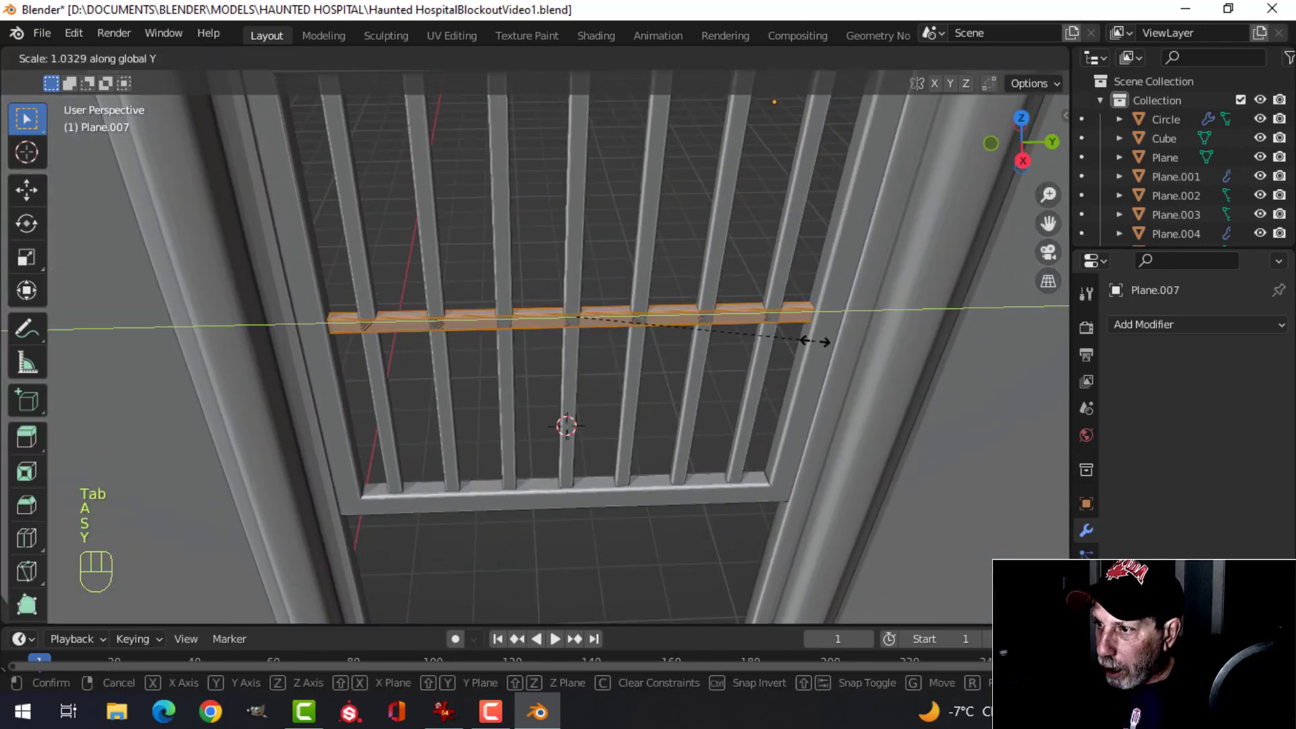
{"action": "left_click", "coordinate": [818, 339]}
- Nudge the horizontal bar along X relative to the vertical bars
{"action": "middle_click_drag", "start_coordinate": [608, 324], "coordinate": [779, 336]}
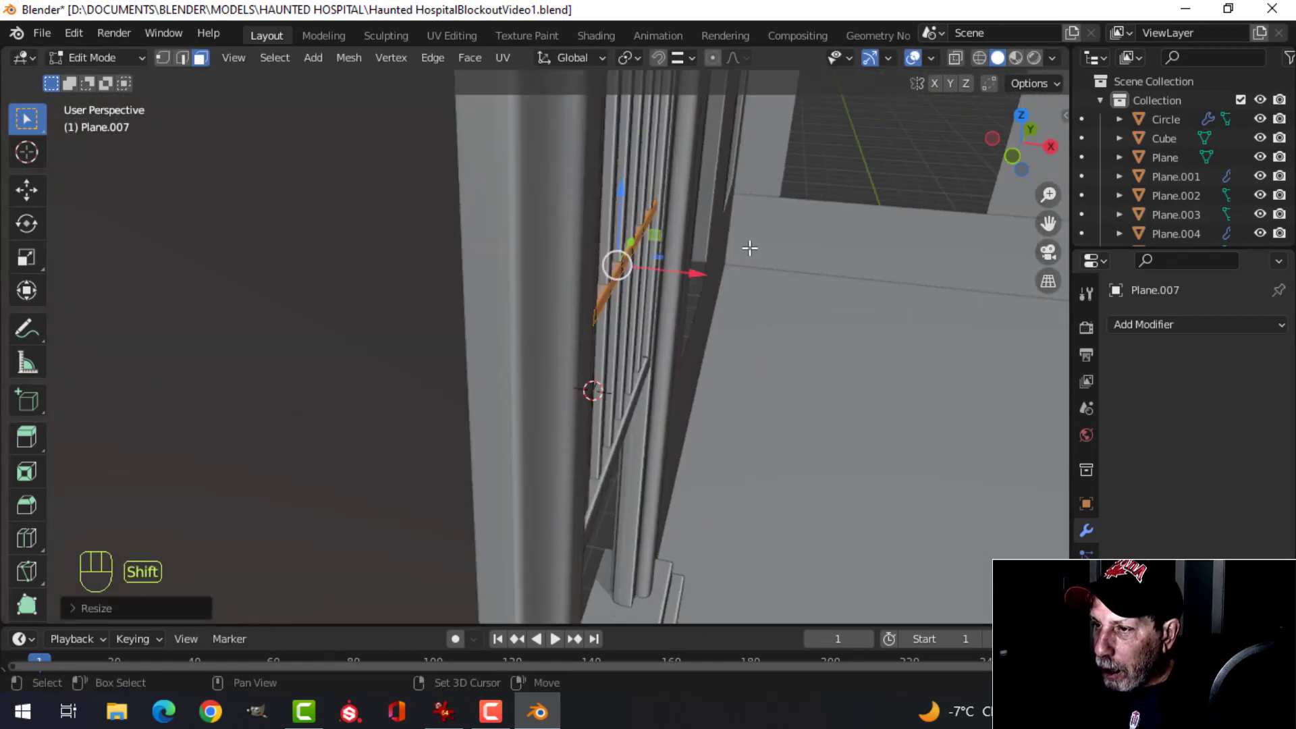
{"action": "middle_click_drag", "start_coordinate": [749, 248], "coordinate": [605, 365], "text": "shift"}
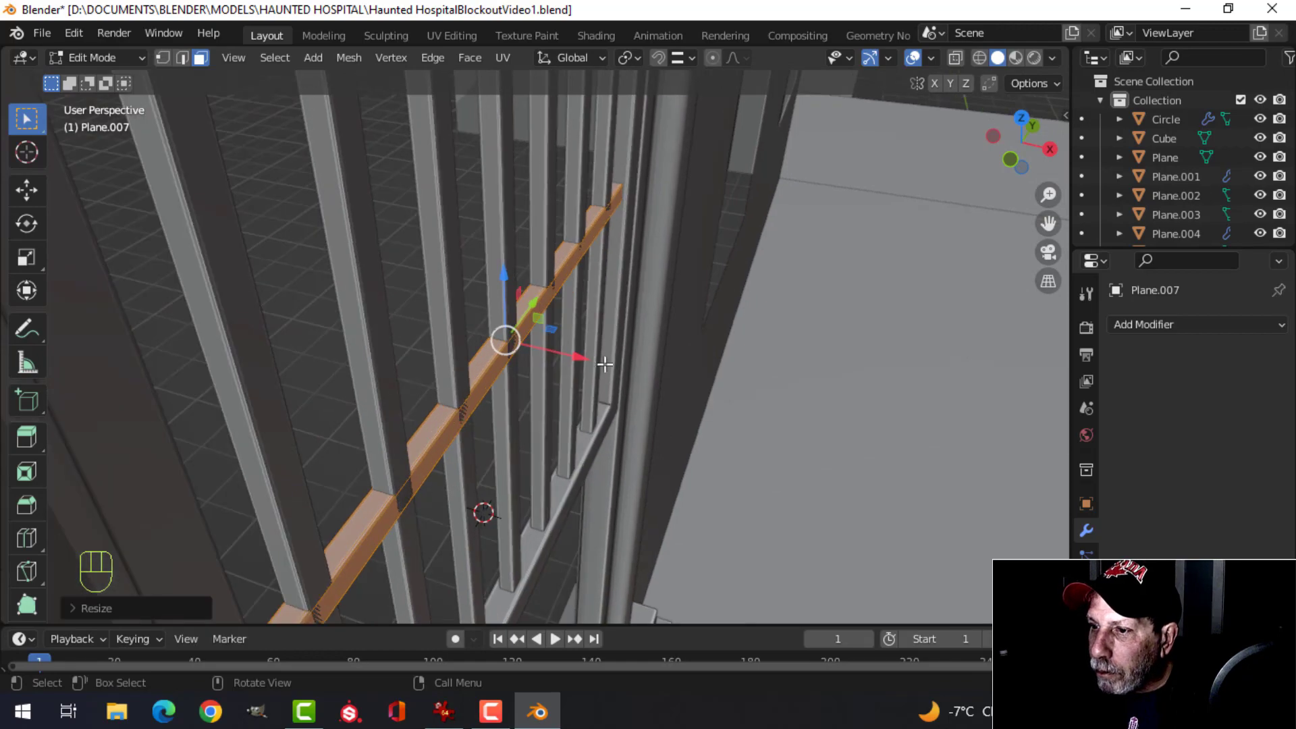
{"action": "left_click_drag", "start_coordinate": [586, 359], "coordinate": [588, 361]}
{"action": "key", "text": "Tab"}
{"action": "key", "text": "alt+a"}
{"action": "mouse_move", "coordinate": [627, 347]}
{"action": "middle_mouse_down"}
{"action": "mouse_move", "coordinate": [689, 350]}
{"action": "mouse_move", "coordinate": [564, 295]}
{"action": "mouse_move", "coordinate": [524, 257]}
{"action": "mouse_move", "coordinate": [452, 318]}
{"action": "mouse_move", "coordinate": [582, 350]}
{"action": "mouse_move", "coordinate": [647, 346]}
{"action": "middle_mouse_up"}
{"action": "scroll", "coordinate": [572, 349], "scroll_direction": "up", "scroll_amount": 5}
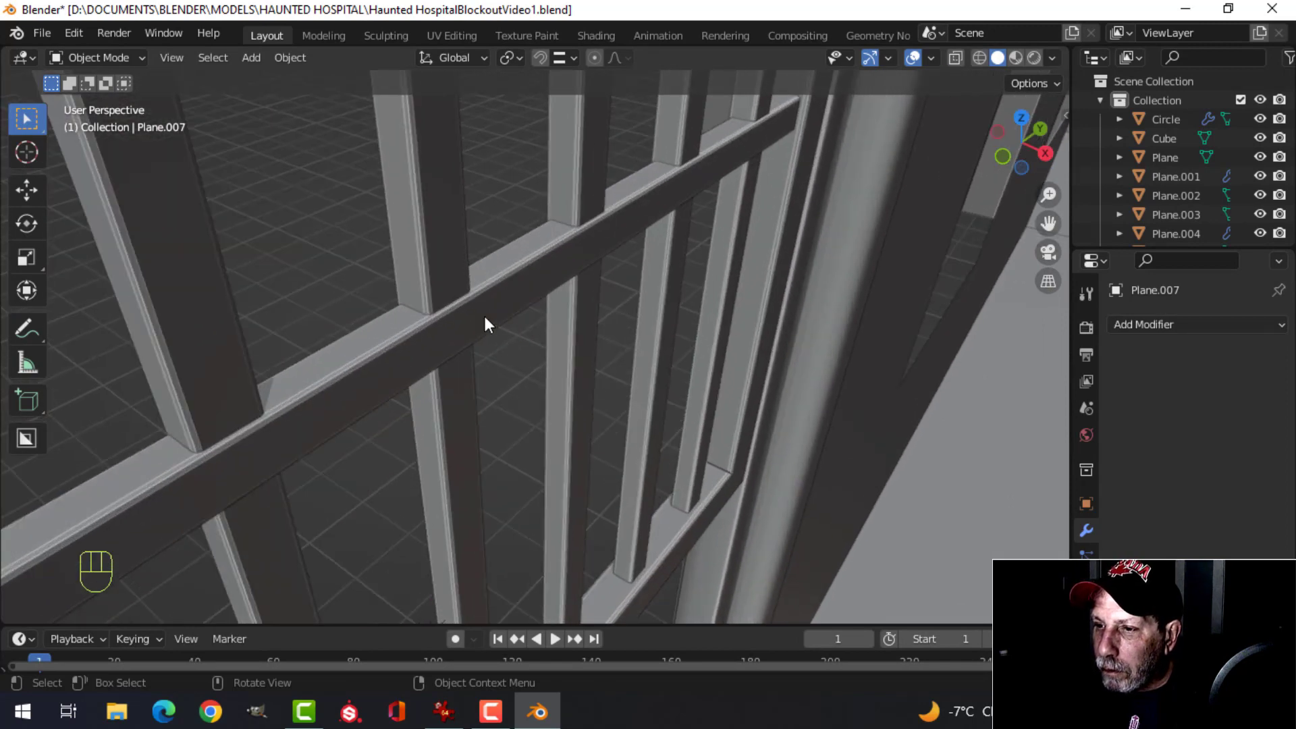
- Shift the horizontal bar's mesh a further 0.008' or so along X
{"action": "key", "text": "Tab"}
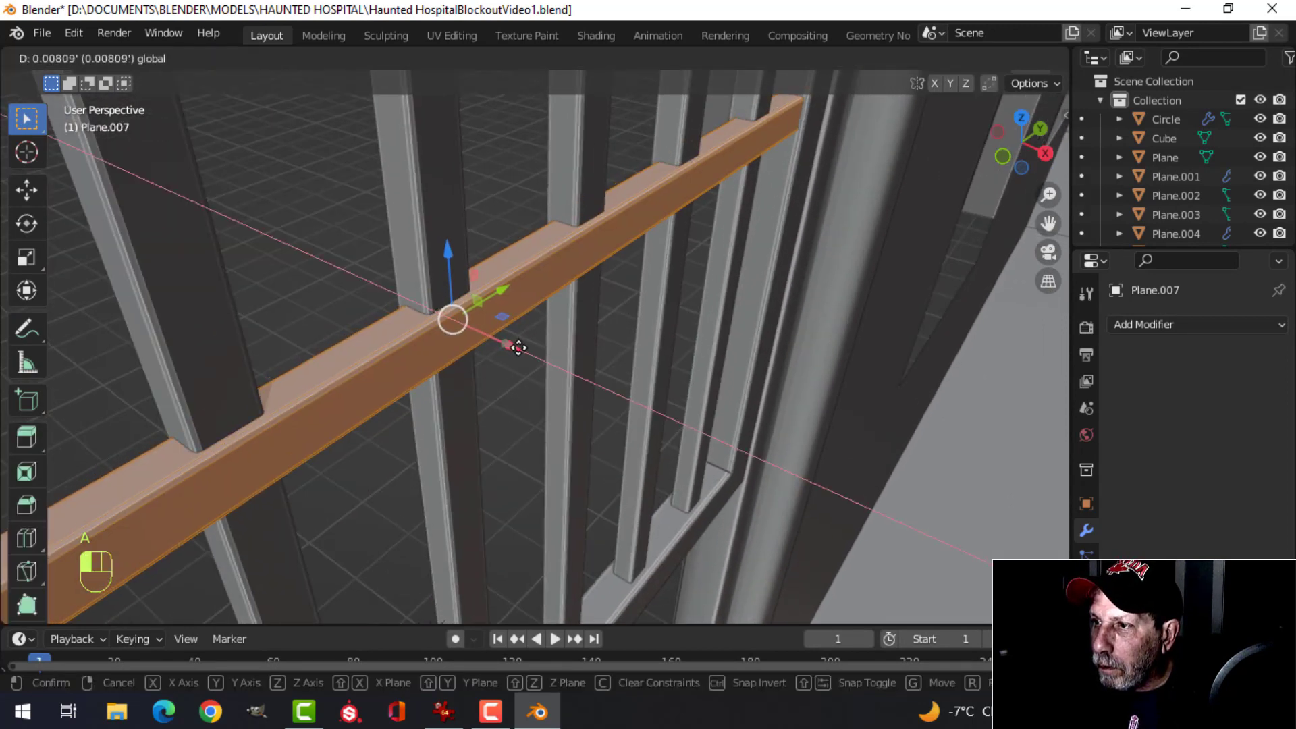
{"action": "left_click", "coordinate": [519, 347]}
{"action": "key", "text": "Tab"}
{"action": "middle_click_drag", "start_coordinate": [564, 347], "coordinate": [560, 258]}
{"action": "key", "text": "alt+a"}
- Apply the Array modifier on the vertical bars
{"action": "left_click", "coordinate": [561, 258]}
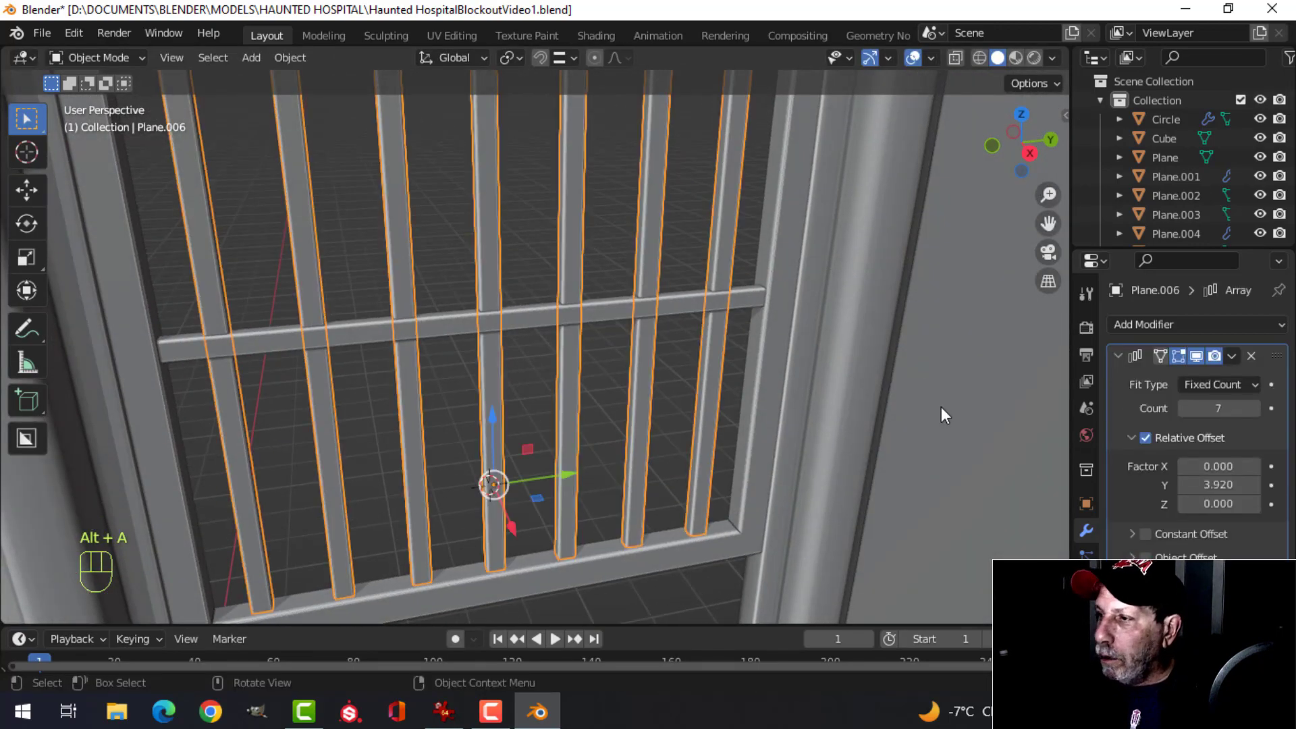
{"action": "left_click", "coordinate": [1232, 355]}
{"action": "left_click", "coordinate": [1188, 374]}
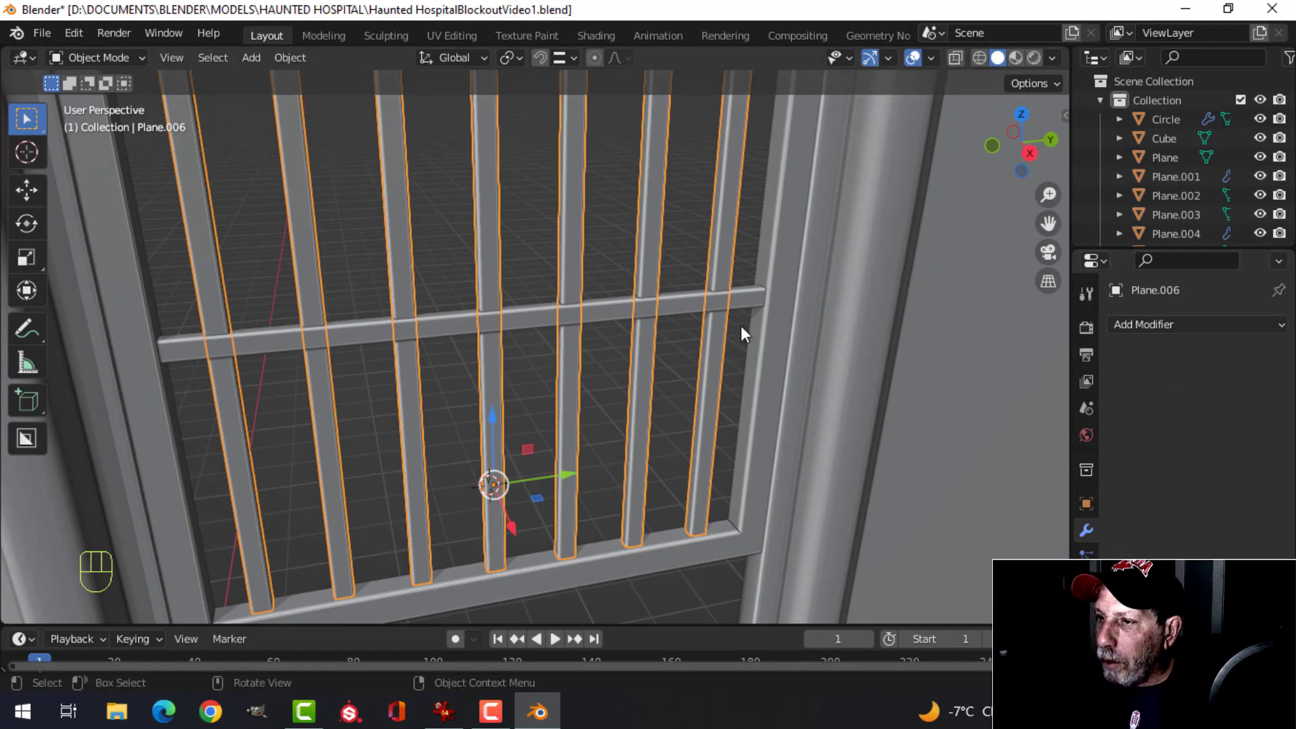
- Join the vertical bars and the horizontal bar into one object
{"action": "left_click", "coordinate": [706, 308], "text": "shift"}
{"action": "key", "text": "KP_3"}
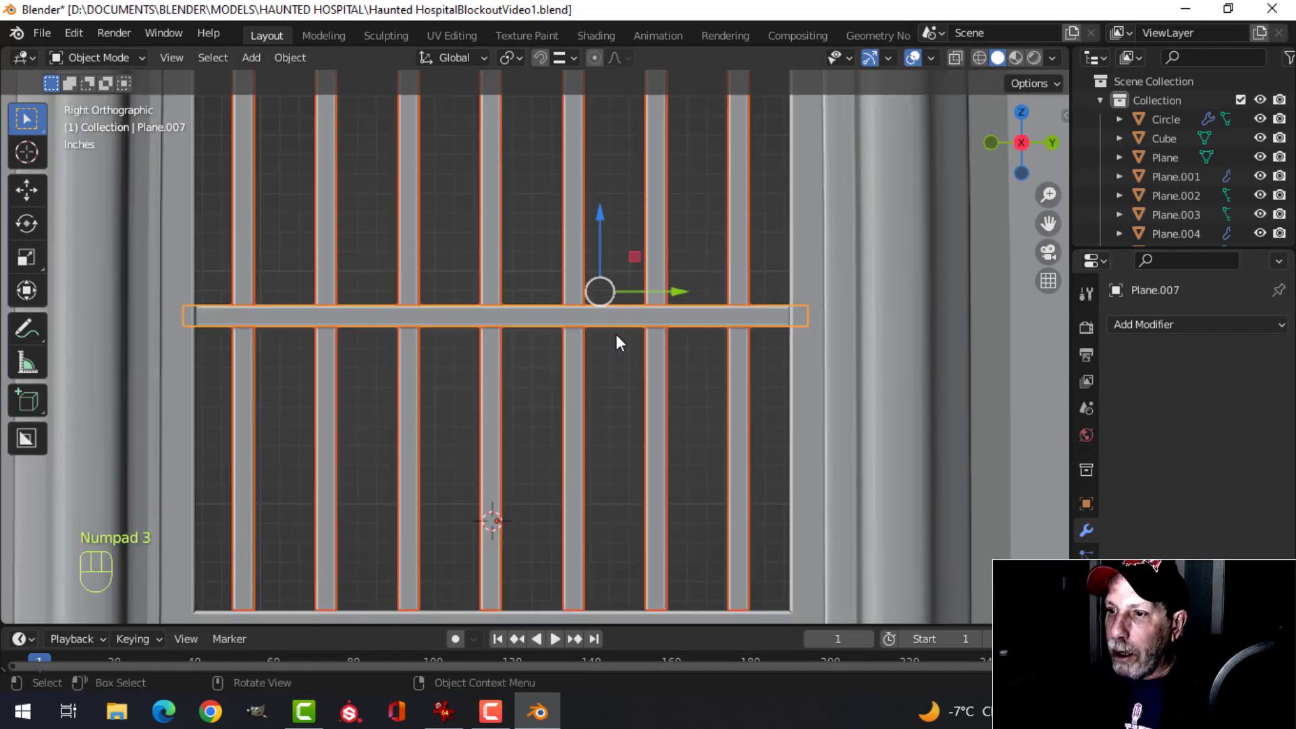
{"action": "key", "text": "ctrl+j"}
{"action": "scroll", "coordinate": [549, 297], "scroll_direction": "down", "scroll_amount": 1}
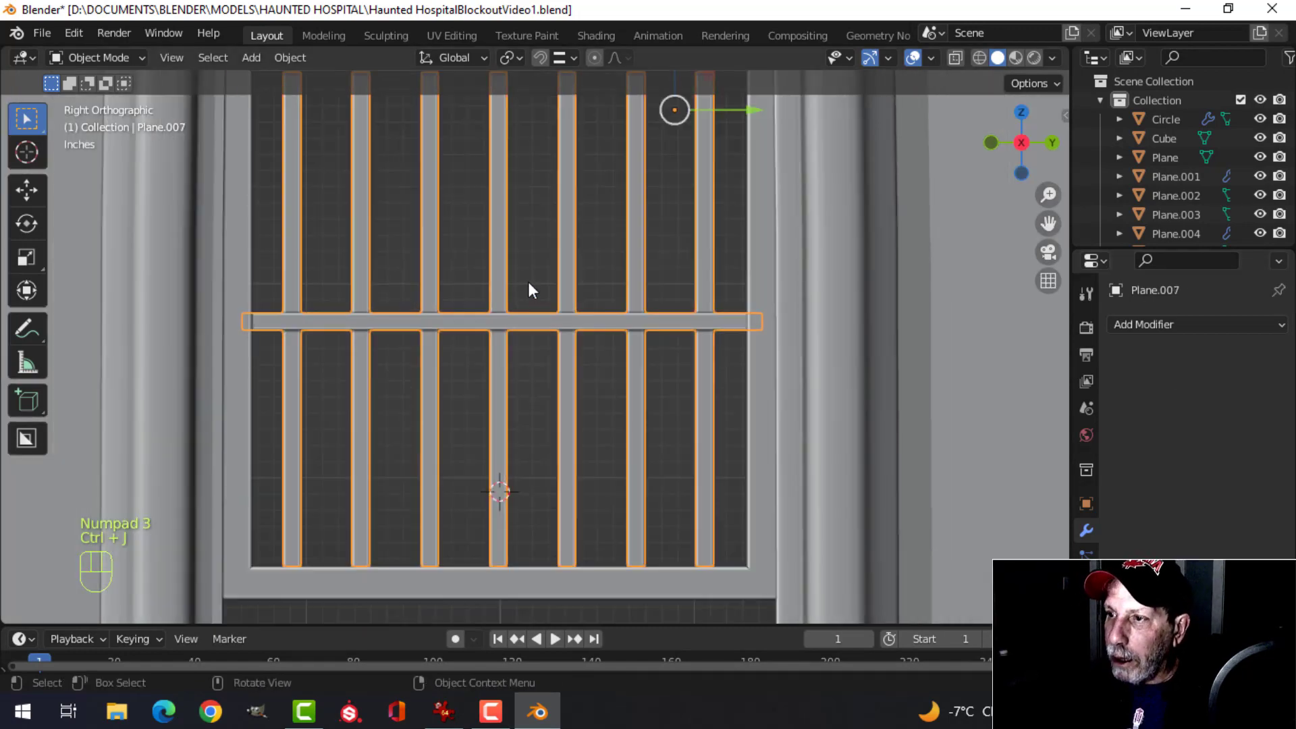
- Move the joined bar grille slightly along negative X inside the upper window frame and deselect it
{"action": "middle_click_drag", "start_coordinate": [515, 243], "coordinate": [837, 293]}
{"action": "scroll", "coordinate": [601, 306], "scroll_direction": "down", "scroll_amount": 2}
{"action": "scroll", "coordinate": [601, 381], "scroll_direction": "up", "scroll_amount": 2}
{"action": "key", "text": "g"}
{"action": "key", "text": "x"}
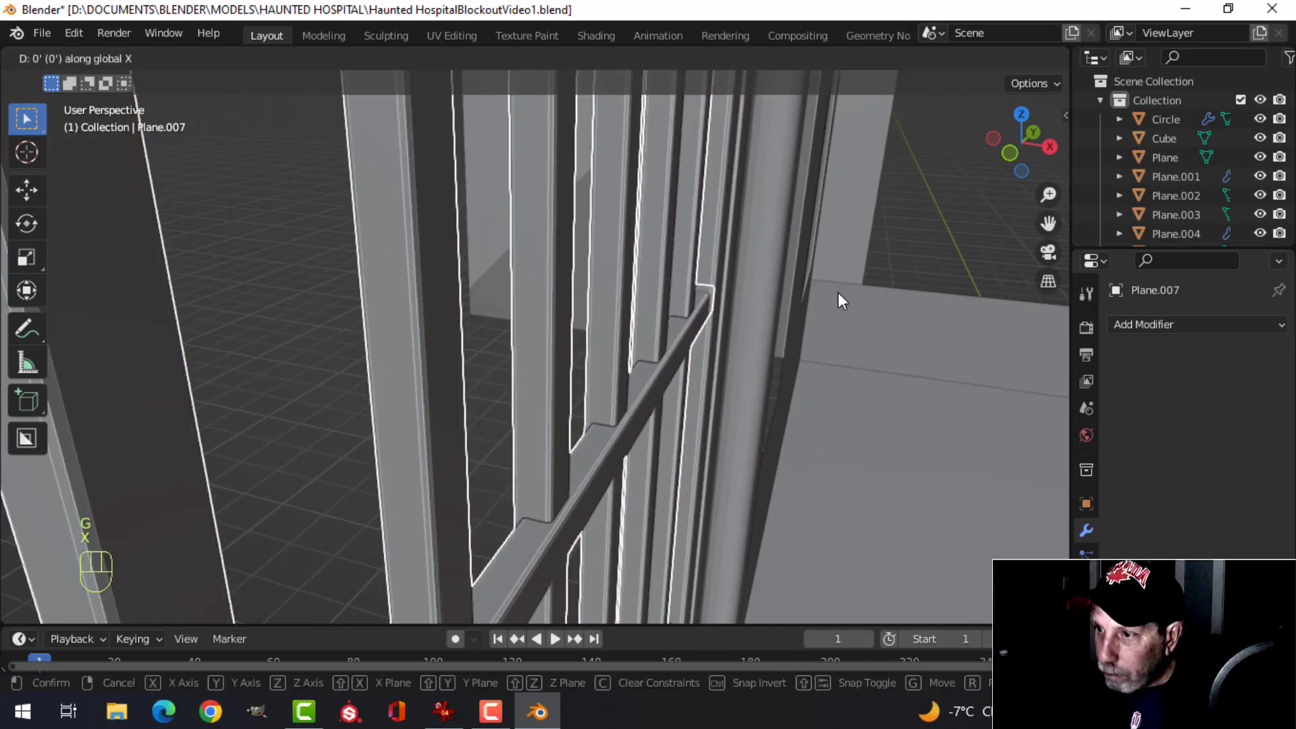
{"action": "left_click", "coordinate": [773, 280]}
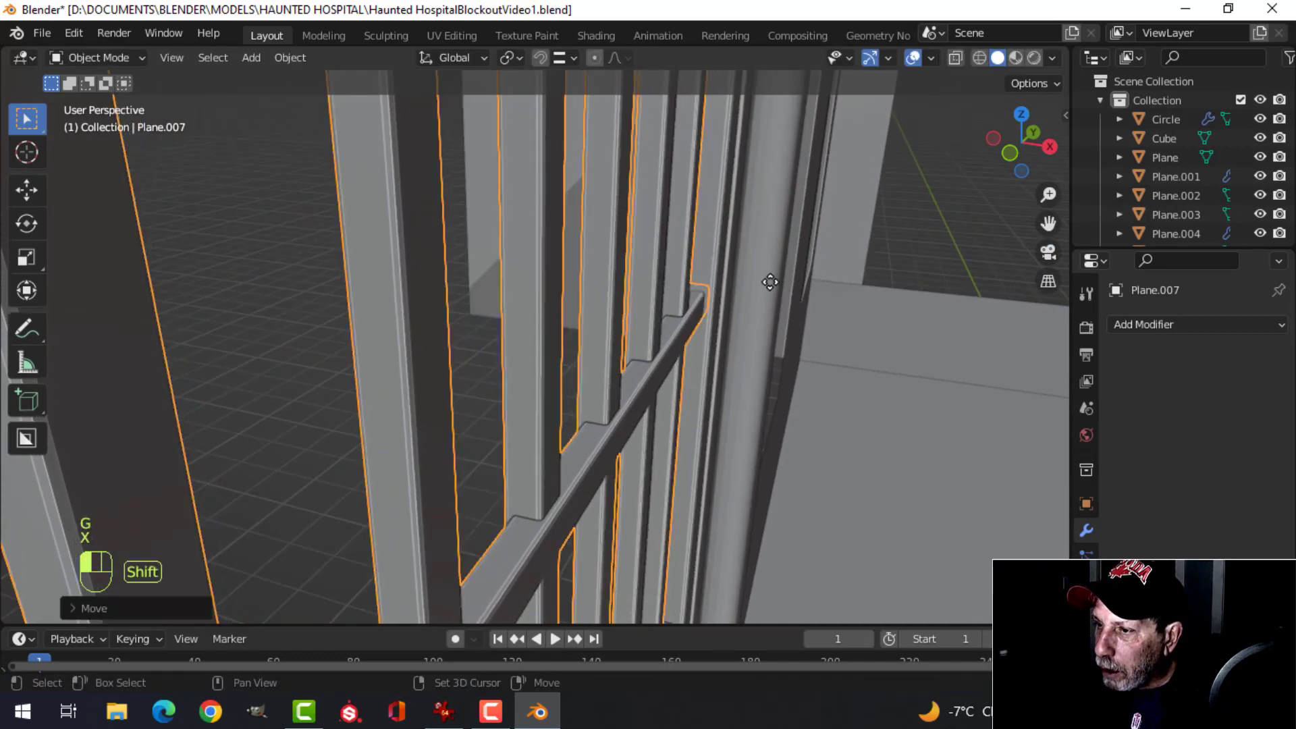
{"action": "key", "text": "alt+a"}
{"action": "middle_click_drag", "start_coordinate": [766, 284], "coordinate": [693, 253]}
{"action": "scroll", "coordinate": [687, 277], "scroll_direction": "down", "scroll_amount": 7}
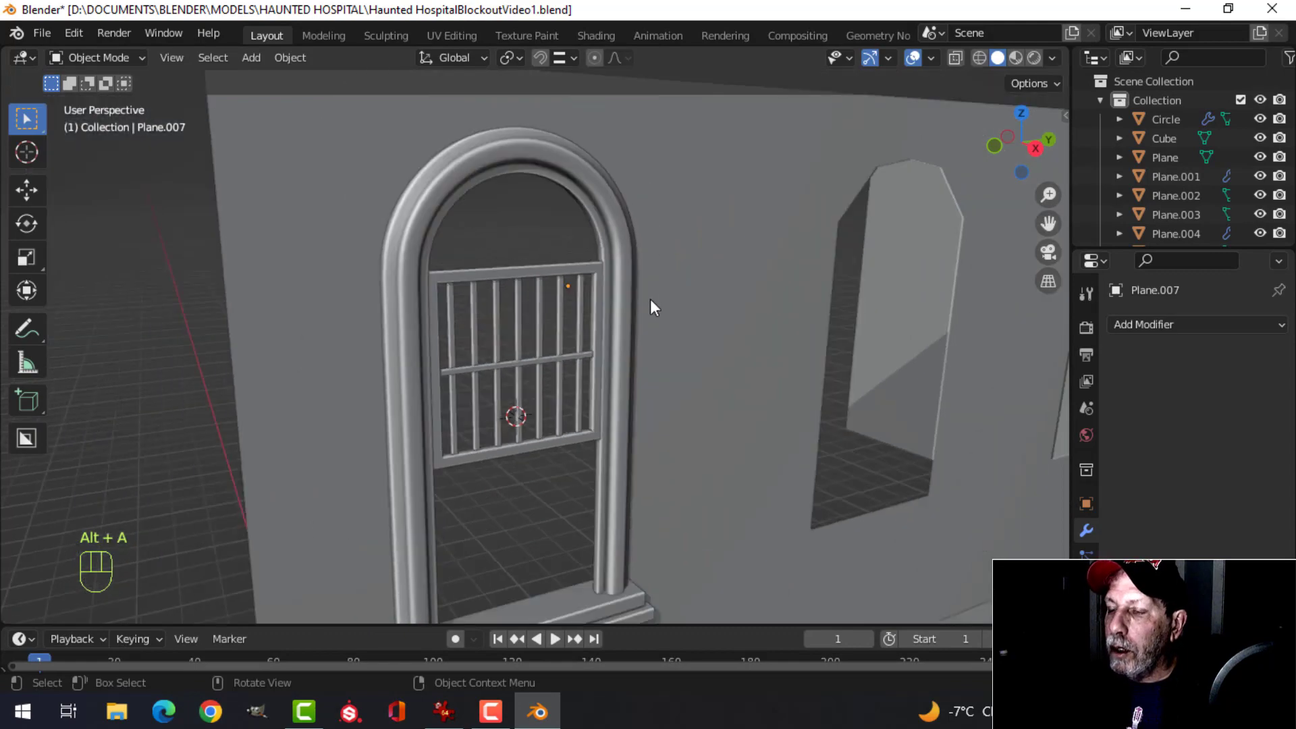
- Shift the rear face loop of the arched window surround slightly along X, then leave its mesh editing
{"action": "middle_click_drag", "start_coordinate": [650, 298], "coordinate": [683, 323]}
{"action": "scroll", "coordinate": [614, 282], "scroll_direction": "up", "scroll_amount": 3}
{"action": "left_click", "coordinate": [726, 322]}
{"action": "key", "text": "Tab"}
{"action": "key", "text": "alt+a"}
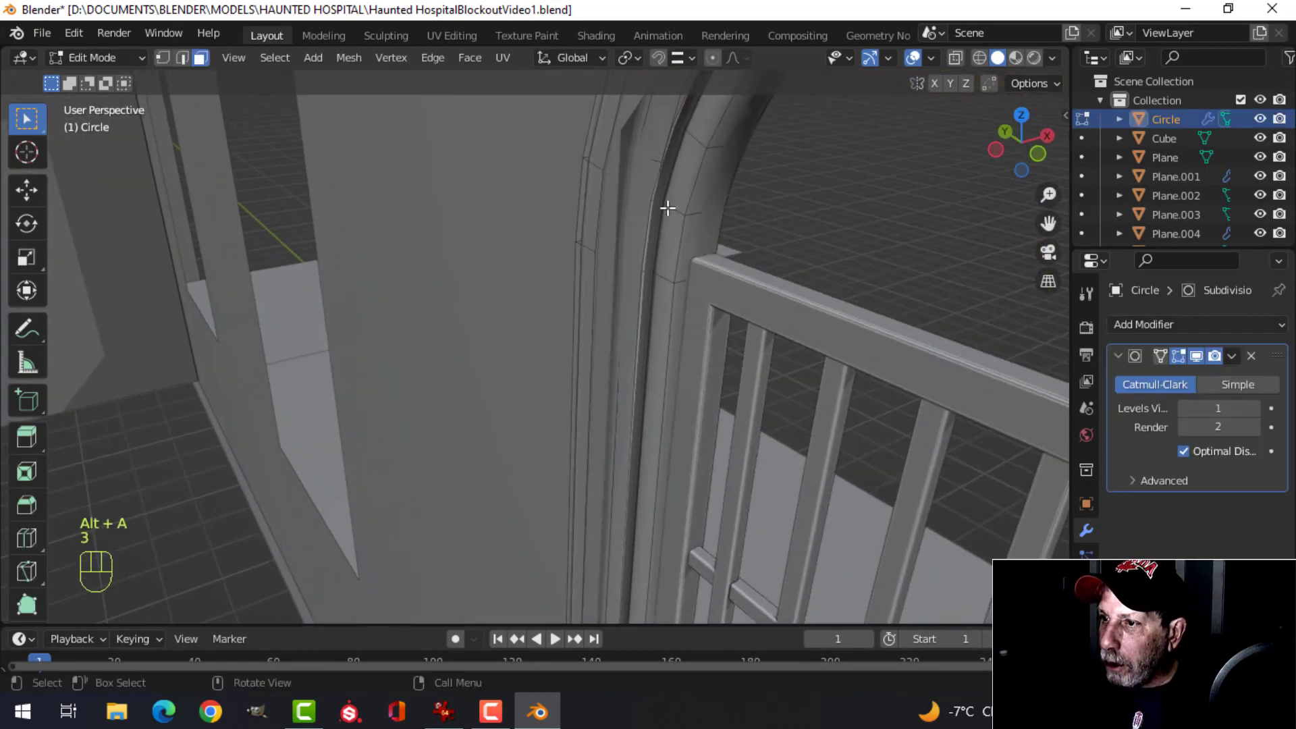
{"action": "middle_click_drag", "start_coordinate": [750, 261], "coordinate": [717, 431]}
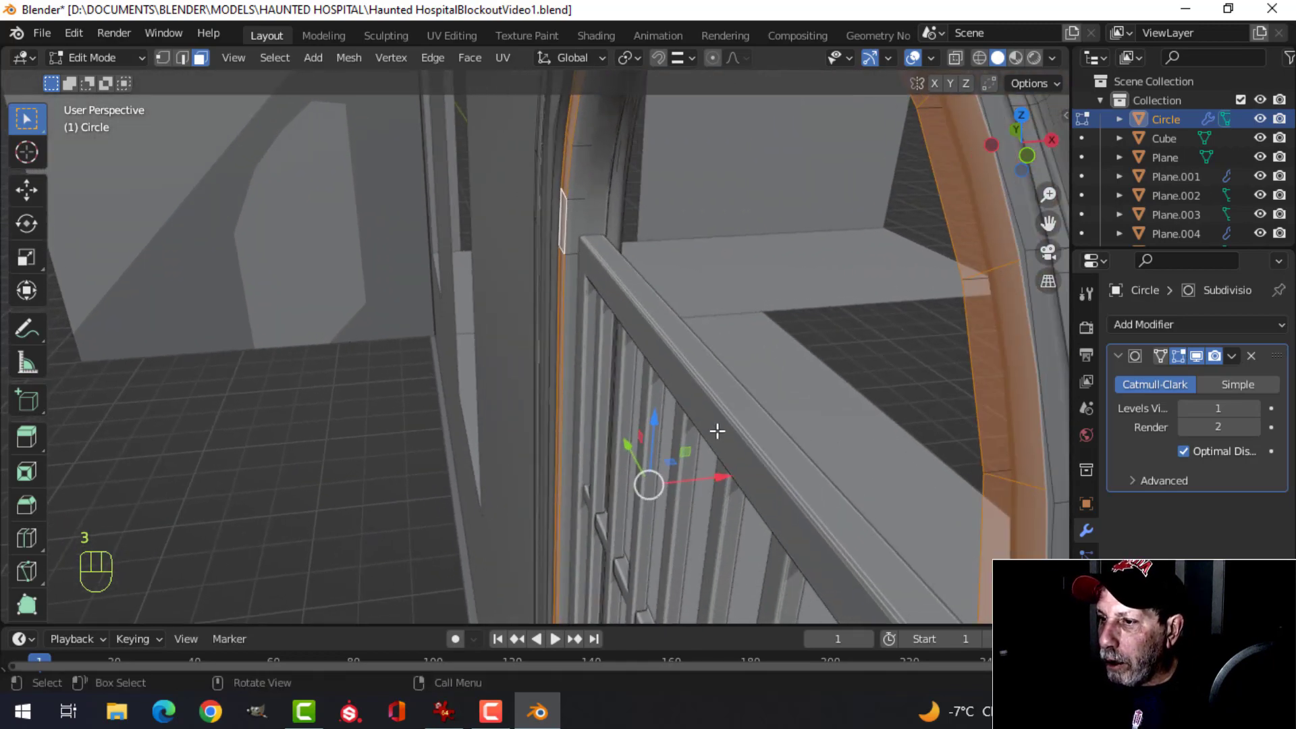
{"action": "left_click_drag", "start_coordinate": [717, 480], "coordinate": [708, 469]}
{"action": "key", "text": "alt+a"}
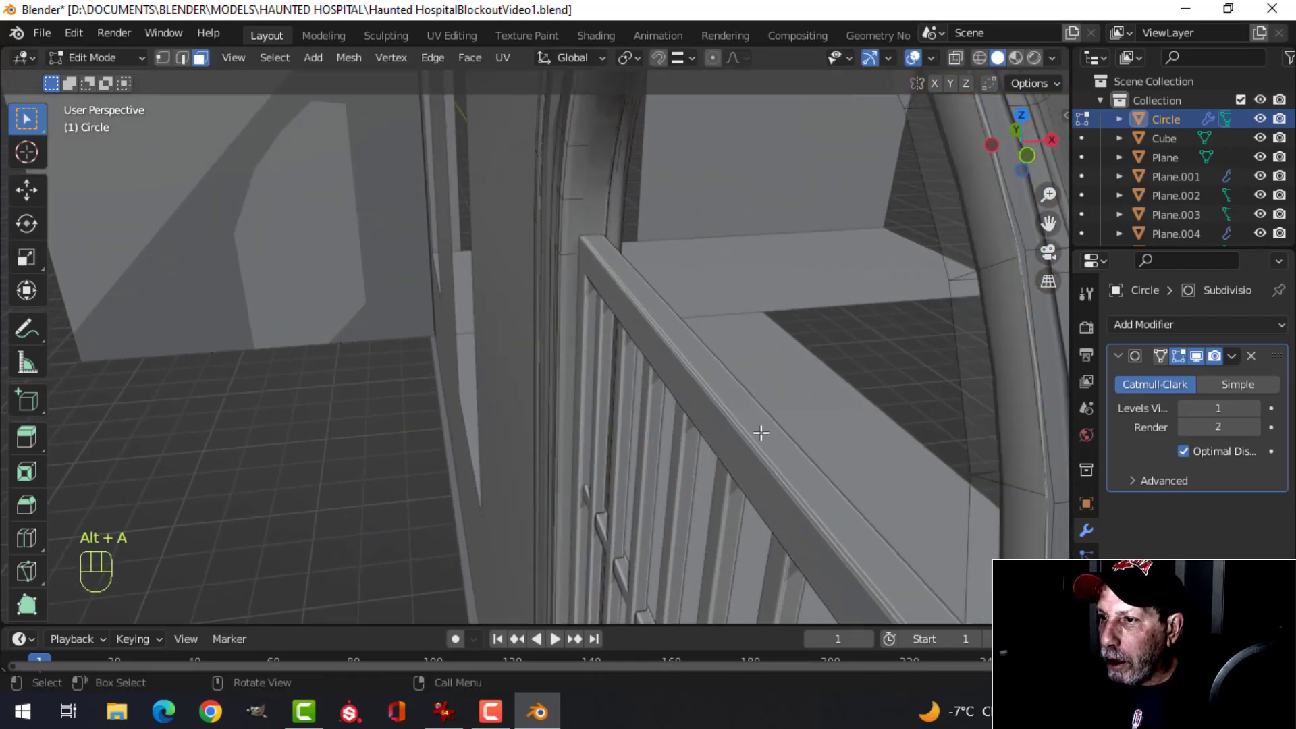
{"action": "key", "text": "Tab"}
{"action": "key", "text": "alt+a"}
- Inspect from above and below how the upper sash frame sits inside the arched surround
{"action": "middle_click_drag", "start_coordinate": [758, 428], "coordinate": [521, 342]}
{"action": "left_click", "coordinate": [631, 323]}
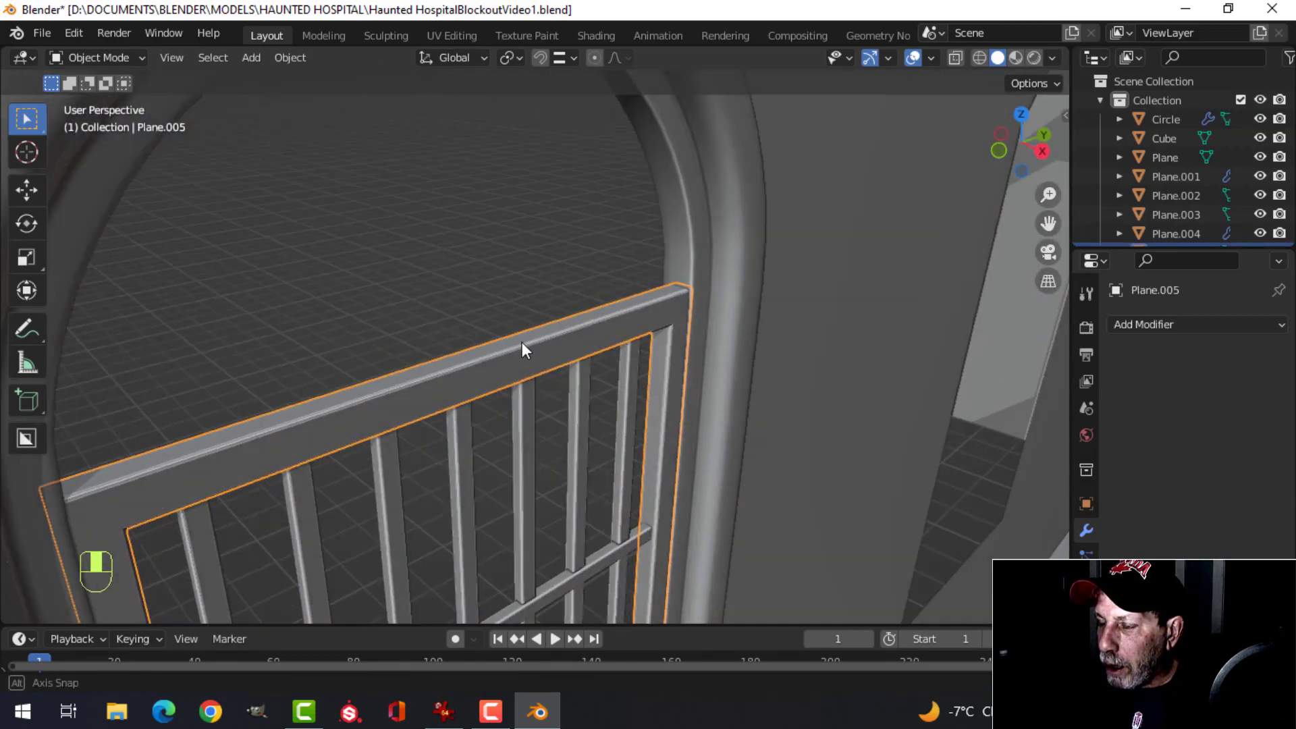
{"action": "scroll", "coordinate": [633, 430], "scroll_direction": "down", "scroll_amount": 5}
{"action": "middle_click_drag", "start_coordinate": [633, 431], "coordinate": [615, 250], "text": "shift"}
{"action": "scroll", "coordinate": [560, 338], "scroll_direction": "up", "scroll_amount": 2}
{"action": "key", "text": "alt+a"}
{"action": "scroll", "coordinate": [590, 320], "scroll_direction": "up", "scroll_amount": 2}
{"action": "scroll", "coordinate": [614, 250], "scroll_direction": "down", "scroll_amount": 4}
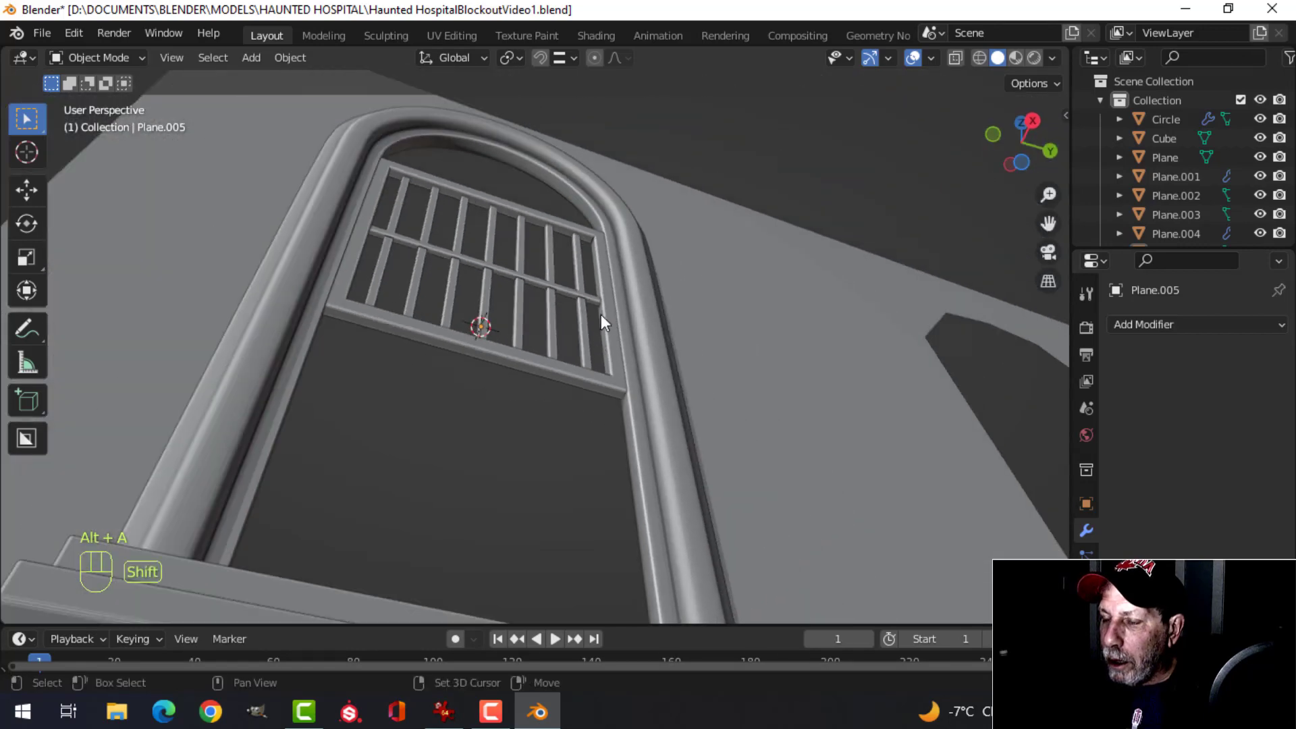
{"action": "middle_click_drag", "start_coordinate": [600, 314], "coordinate": [609, 223], "text": "shift"}
{"action": "mouse_move", "coordinate": [608, 223]}
{"action": "middle_mouse_down"}
{"action": "mouse_move", "coordinate": [626, 303]}
{"action": "mouse_move", "coordinate": [641, 265]}
{"action": "mouse_move", "coordinate": [617, 226]}
{"action": "middle_mouse_up"}
- Duplicate the upper sash frame and lower the copy along Z into the bottom half of the window opening
{"action": "left_click", "coordinate": [618, 227]}
{"action": "scroll", "coordinate": [682, 289], "scroll_direction": "down", "scroll_amount": 2}
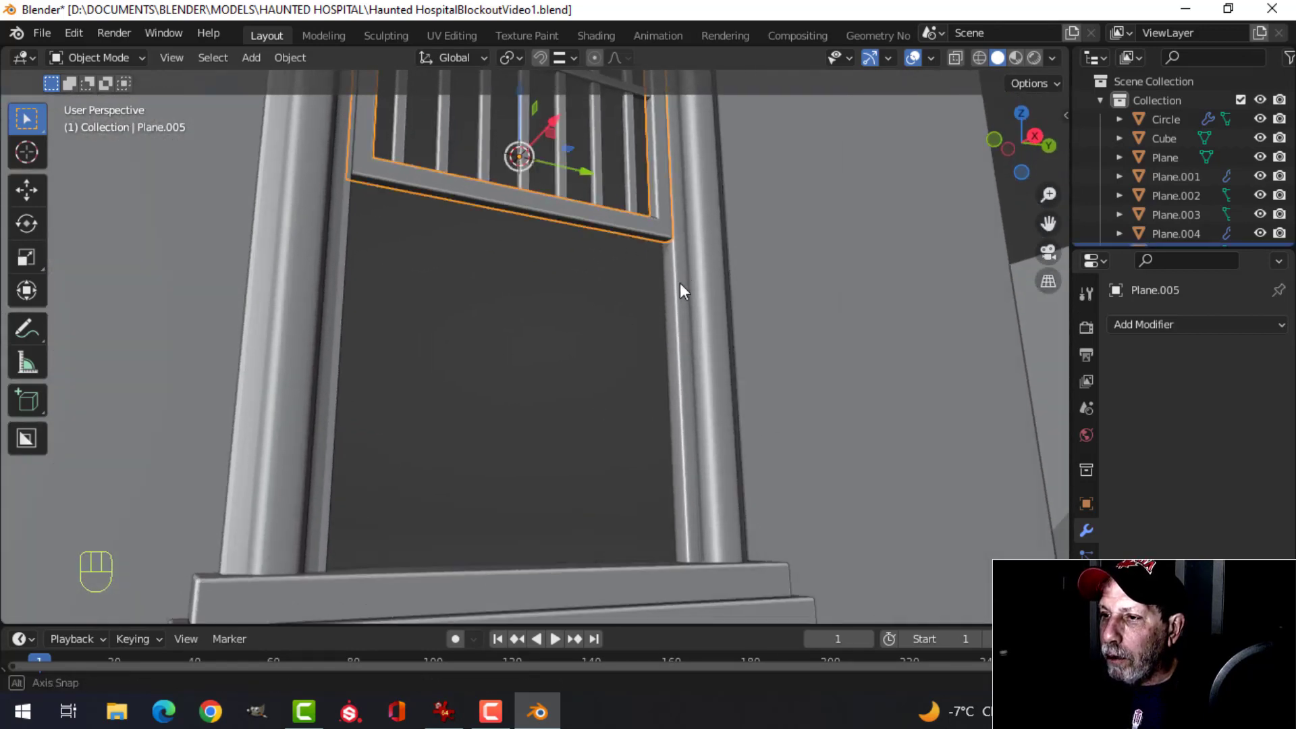
{"action": "middle_click_drag", "start_coordinate": [683, 289], "coordinate": [595, 314]}
{"action": "scroll", "coordinate": [628, 318], "scroll_direction": "down", "scroll_amount": 3}
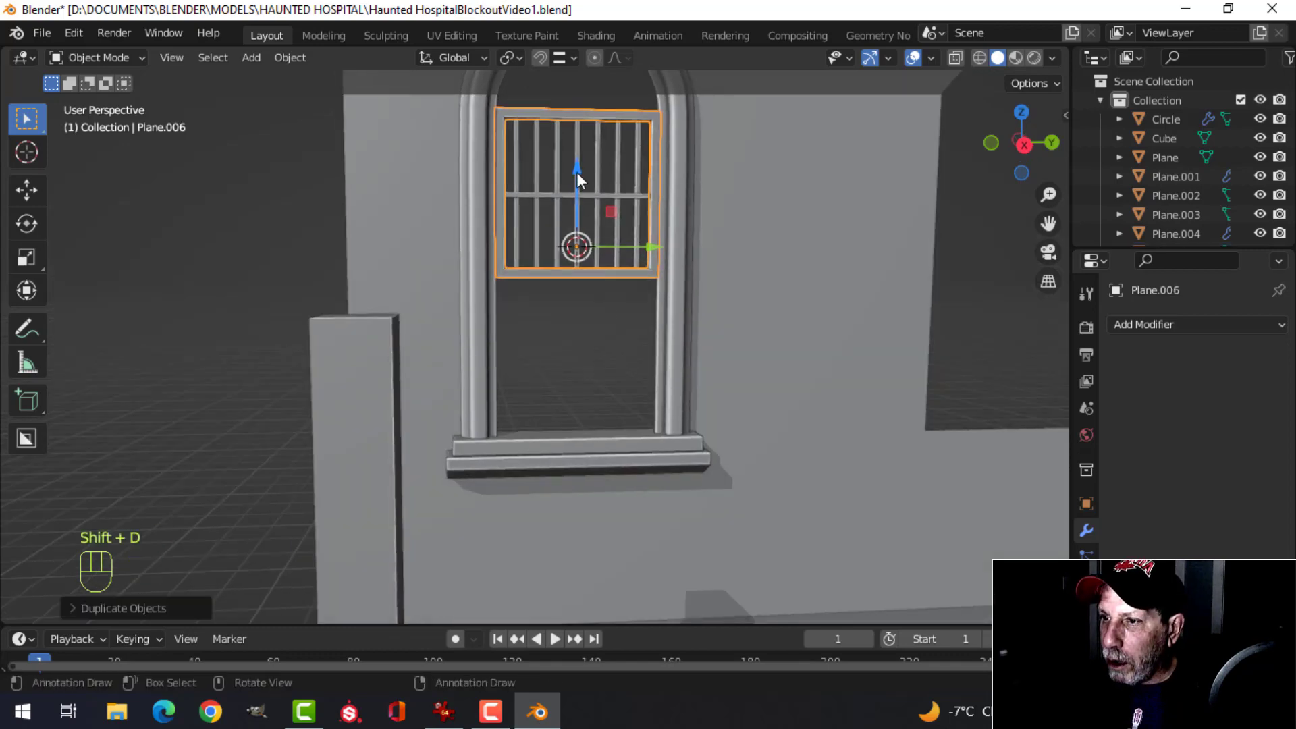
{"action": "left_click_drag", "start_coordinate": [577, 172], "coordinate": [584, 336]}
- Shift the lower sash frame along X relative to the upper one, finishing with a move of about -0.057'
{"action": "middle_click_drag", "start_coordinate": [584, 335], "coordinate": [672, 328]}
{"action": "scroll", "coordinate": [577, 313], "scroll_direction": "up", "scroll_amount": 3}
{"action": "left_click_drag", "start_coordinate": [606, 455], "coordinate": [598, 453]}
{"action": "middle_click_drag", "start_coordinate": [586, 331], "coordinate": [655, 366]}
{"action": "left_click_drag", "start_coordinate": [549, 492], "coordinate": [538, 499]}
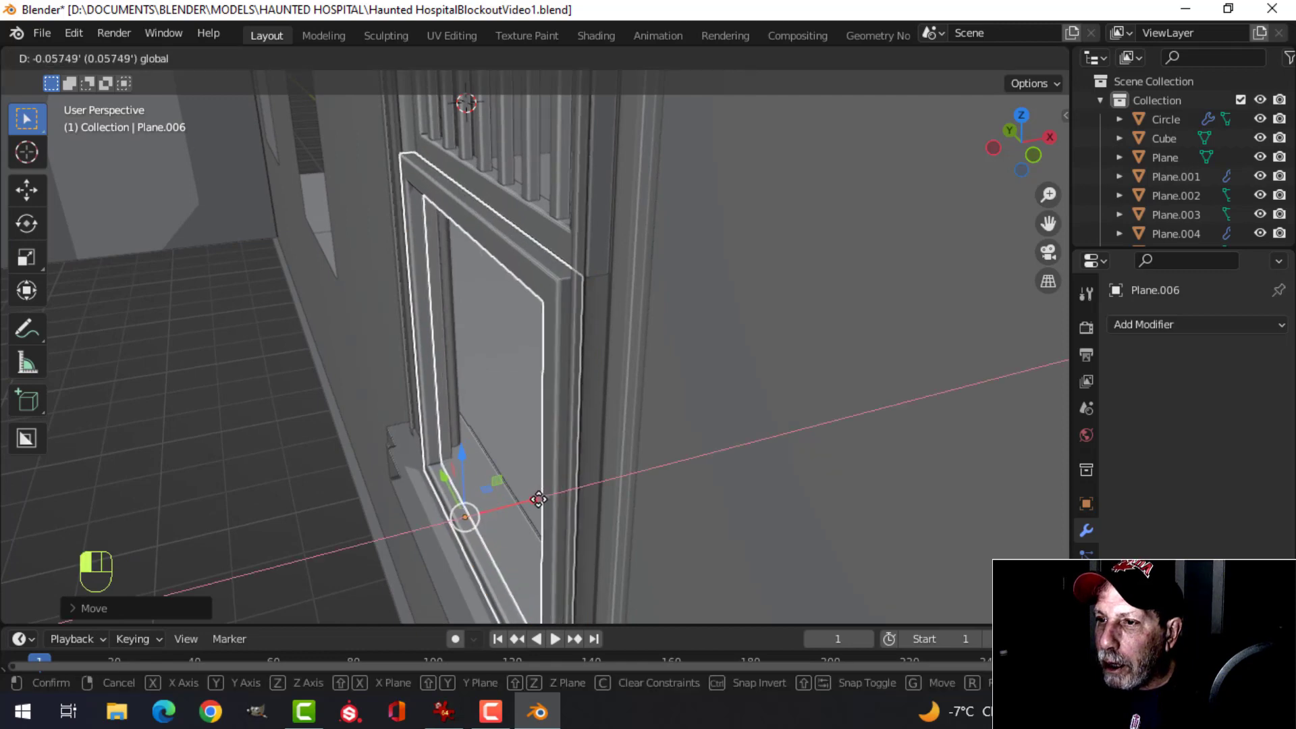
{"action": "scroll", "coordinate": [524, 354], "scroll_direction": "up", "scroll_amount": 3}
{"action": "middle_click_drag", "start_coordinate": [523, 354], "coordinate": [462, 275], "text": "shift"}
{"action": "key", "text": "alt+a"}
{"action": "scroll", "coordinate": [536, 399], "scroll_direction": "down", "scroll_amount": 4}
{"action": "middle_click_drag", "start_coordinate": [535, 399], "coordinate": [727, 405]}
{"action": "middle_click_drag", "start_coordinate": [469, 373], "coordinate": [581, 433]}
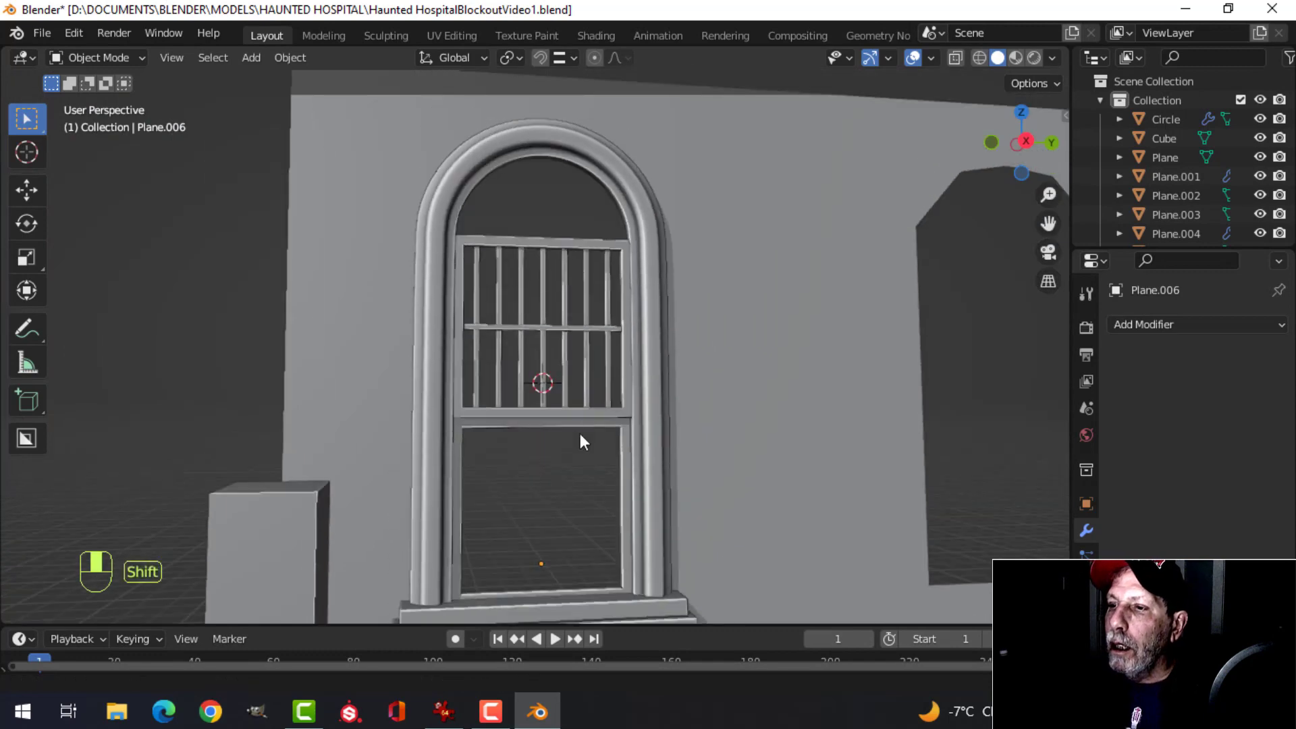
- Select the bar grille together with the upper sash frame and raise both slightly along Z
{"action": "left_click", "coordinate": [584, 301]}
{"action": "middle_click_drag", "start_coordinate": [664, 337], "coordinate": [610, 375], "text": "shift"}
{"action": "left_click", "coordinate": [554, 248], "text": "shift"}
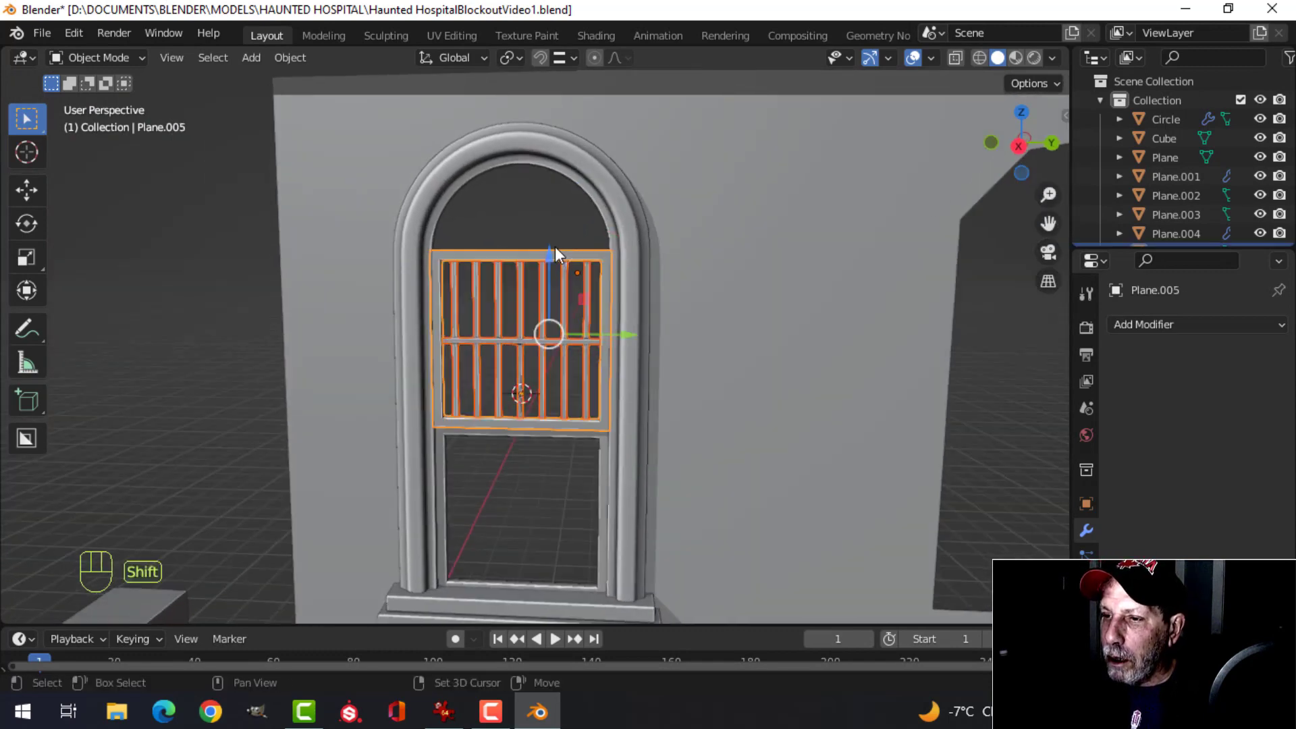
{"action": "left_click_drag", "start_coordinate": [550, 264], "coordinate": [552, 248]}
{"action": "key", "text": "alt+a"}
- Raise the lower sash frame slightly to meet the underside of the upper sash
{"action": "scroll", "coordinate": [562, 455], "scroll_direction": "up", "scroll_amount": 3}
{"action": "middle_click_drag", "start_coordinate": [562, 456], "coordinate": [660, 284], "text": "shift"}
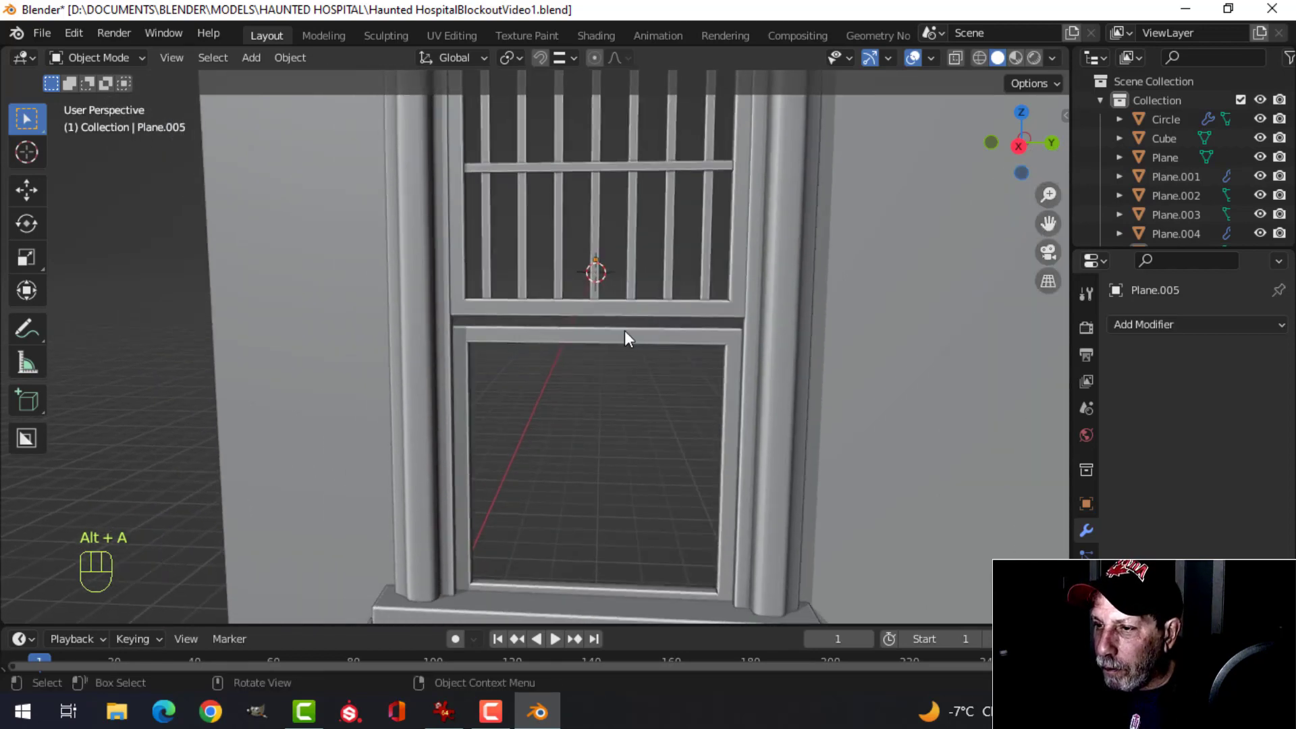
{"action": "left_click_drag", "start_coordinate": [597, 463], "coordinate": [594, 457]}
{"action": "middle_click_drag", "start_coordinate": [729, 530], "coordinate": [645, 402], "text": "shift"}
{"action": "scroll", "coordinate": [645, 402], "scroll_direction": "up", "scroll_amount": 3}
{"action": "key", "text": "alt+a"}
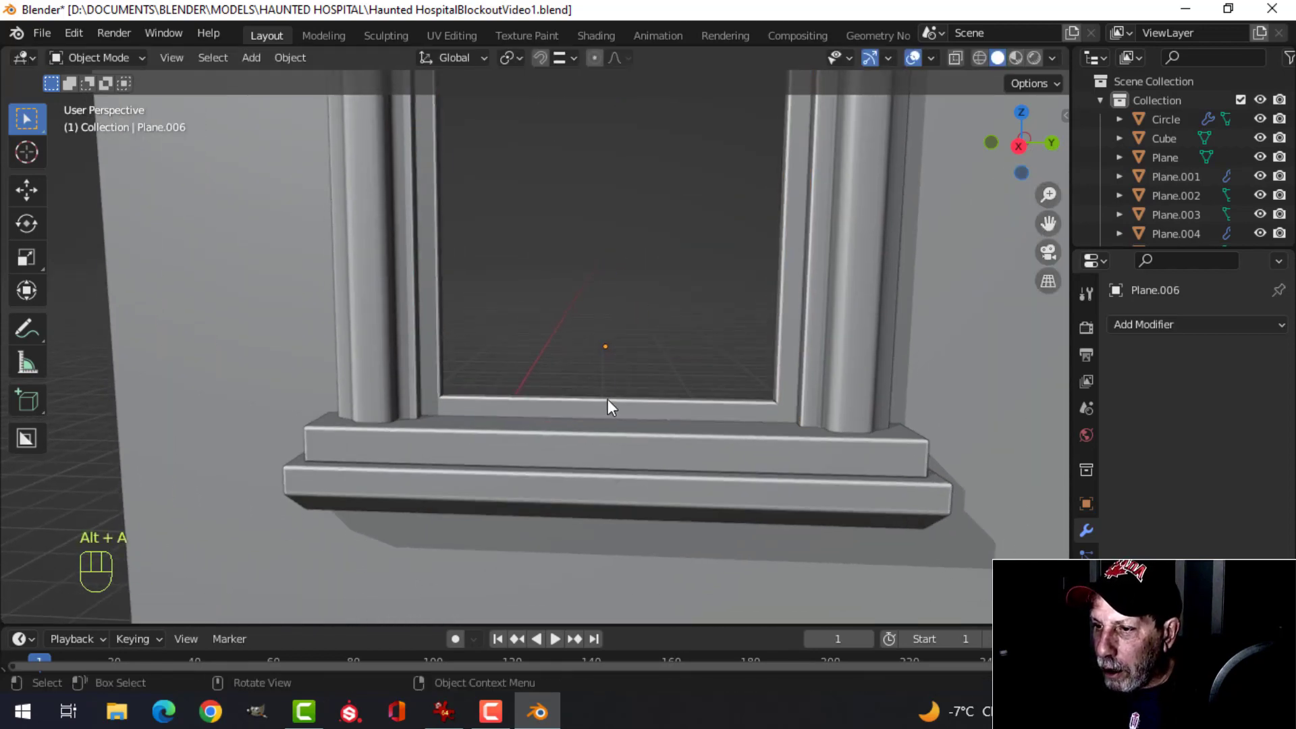
- Enter edit mode on the lower sash frame and select the upward-facing face of its bottom rail
{"action": "left_click", "coordinate": [606, 399]}
{"action": "key", "text": "Tab"}
{"action": "scroll", "coordinate": [613, 433], "scroll_direction": "up", "scroll_amount": 3}
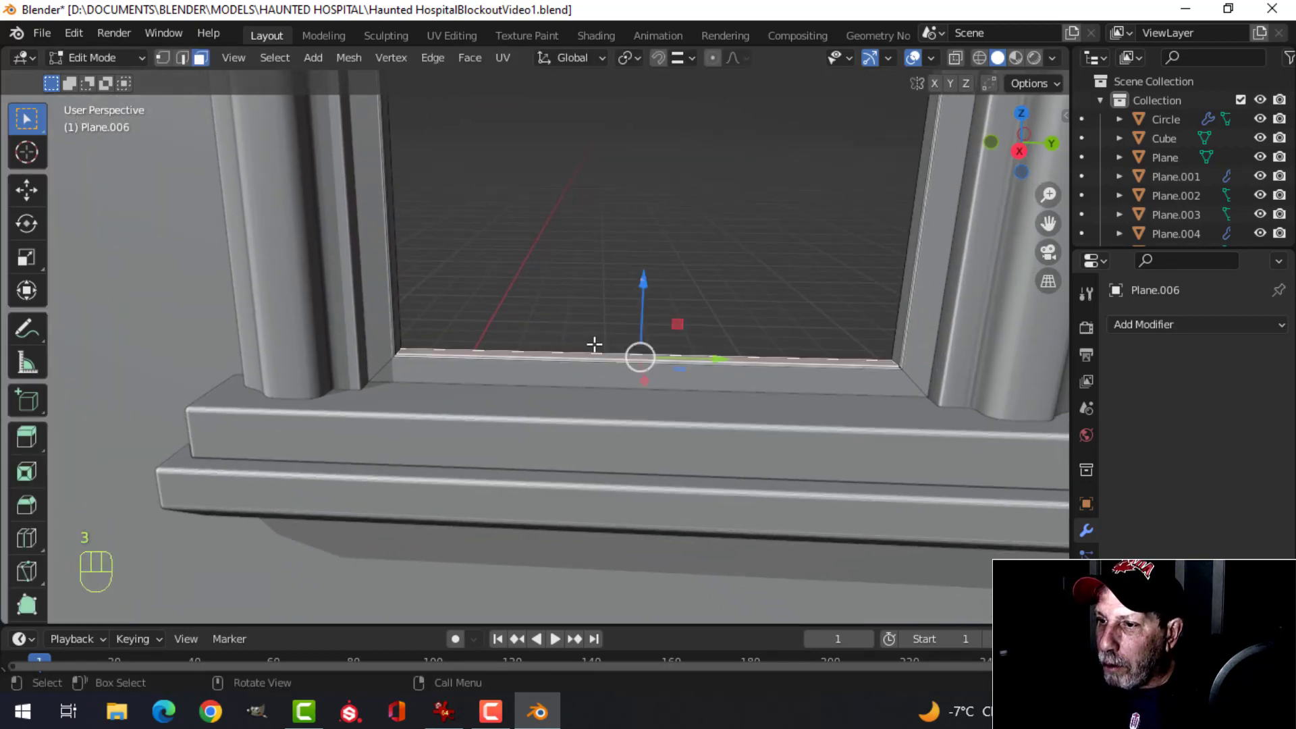
- Try to raise only the selected face of the lower sash's bottom rail, then undo the move
{"action": "left_click_drag", "start_coordinate": [642, 289], "coordinate": [645, 266]}
{"action": "mouse_move", "coordinate": [668, 269]}
{"action": "middle_mouse_down"}
{"action": "mouse_move", "coordinate": [616, 290]}
{"action": "mouse_move", "coordinate": [717, 291]}
{"action": "mouse_move", "coordinate": [682, 277]}
{"action": "middle_mouse_up"}
{"action": "key", "text": "ctrl+z"}
- Box-select all the upper faces of the lower sash's bottom rail, including its bevelled edge
{"action": "middle_click_drag", "start_coordinate": [668, 324], "coordinate": [581, 286]}
{"action": "scroll", "coordinate": [633, 270], "scroll_direction": "up", "scroll_amount": 3}
{"action": "key", "text": "alt+a"}
{"action": "middle_click_drag", "start_coordinate": [778, 236], "coordinate": [697, 256], "text": "shift"}
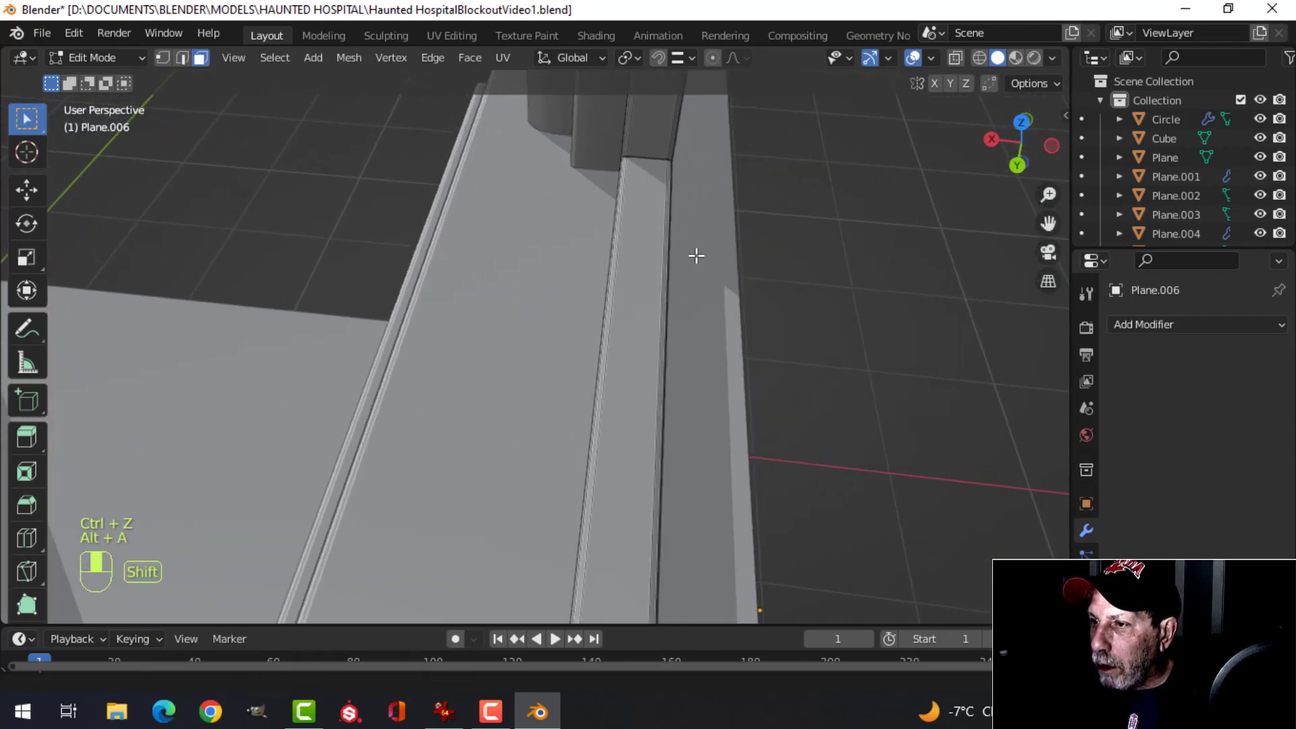
{"action": "left_click_drag", "start_coordinate": [570, 208], "coordinate": [755, 269]}
{"action": "middle_click_drag", "start_coordinate": [756, 269], "coordinate": [849, 234]}
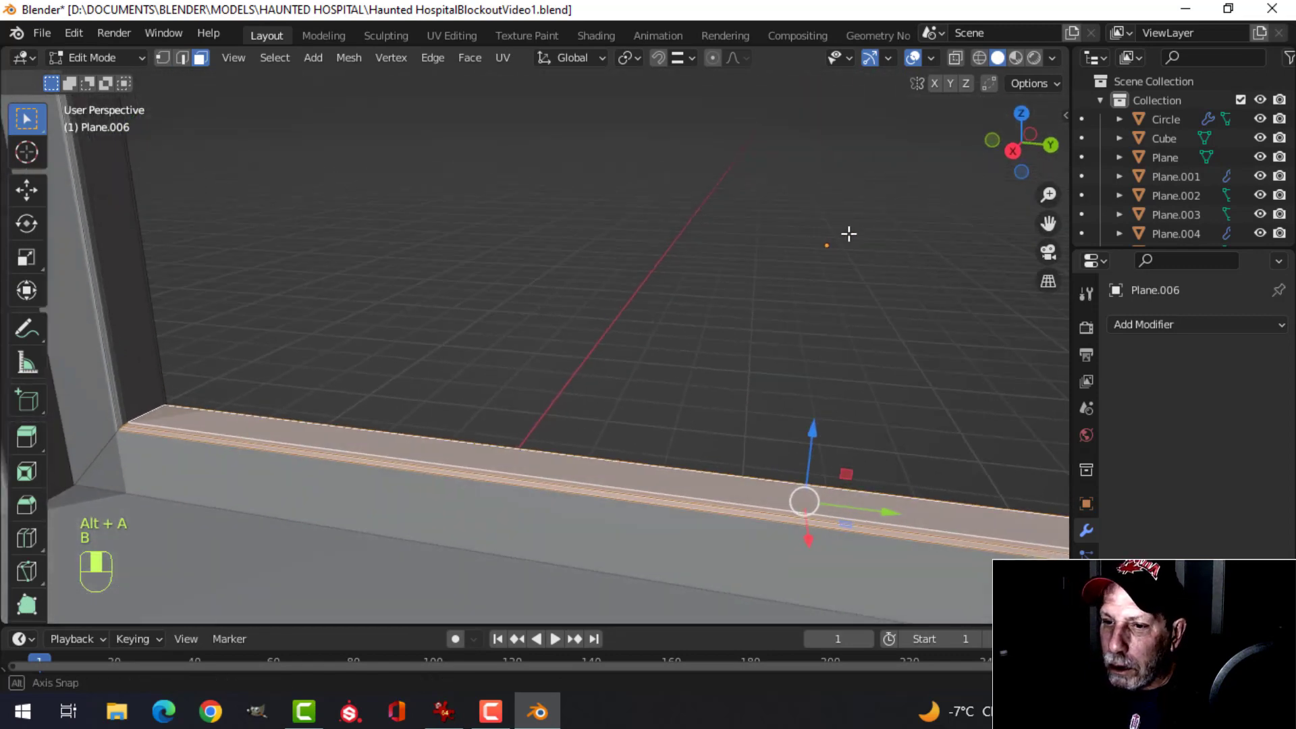
- Raise the selected faces along Z to make the bottom rail taller, ending with a further 0.067' or so, and exit edit mode
{"action": "left_click_drag", "start_coordinate": [810, 433], "coordinate": [816, 355]}
{"action": "scroll", "coordinate": [687, 406], "scroll_direction": "down", "scroll_amount": 4}
{"action": "middle_click_drag", "start_coordinate": [687, 406], "coordinate": [752, 362]}
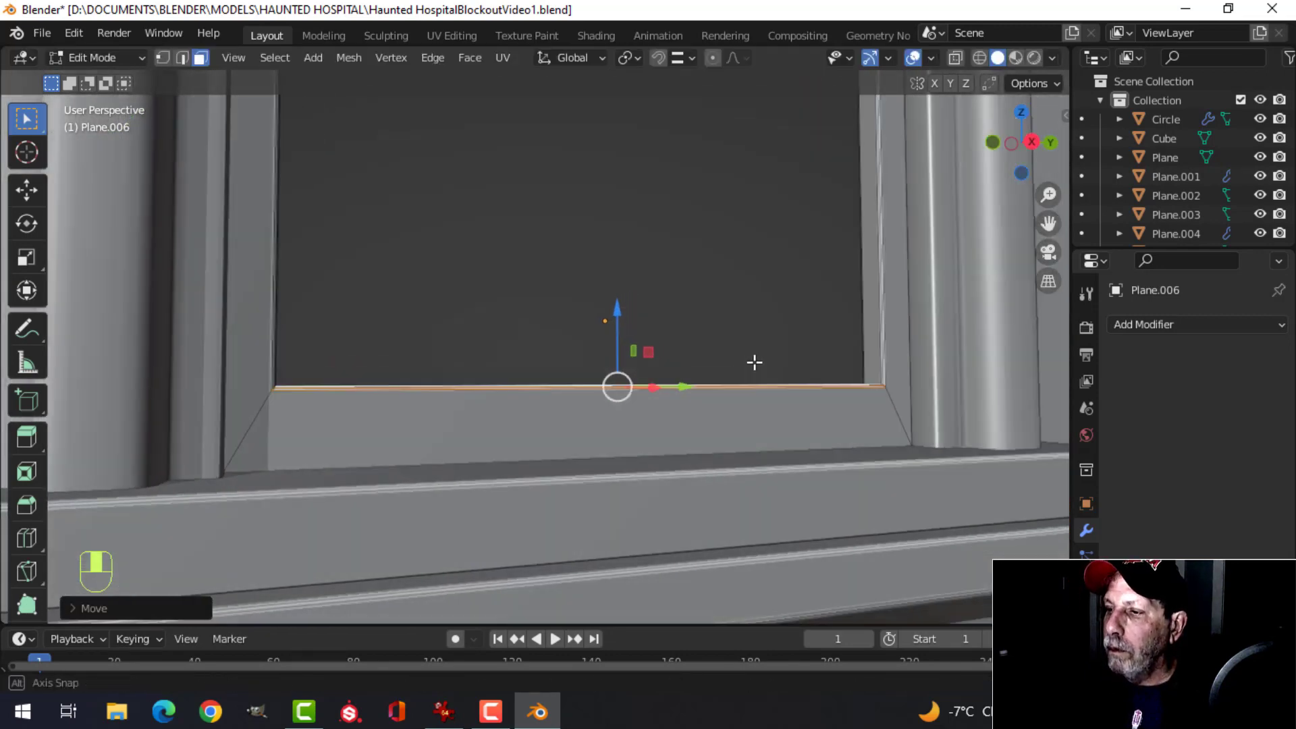
{"action": "scroll", "coordinate": [753, 362], "scroll_direction": "down", "scroll_amount": 4}
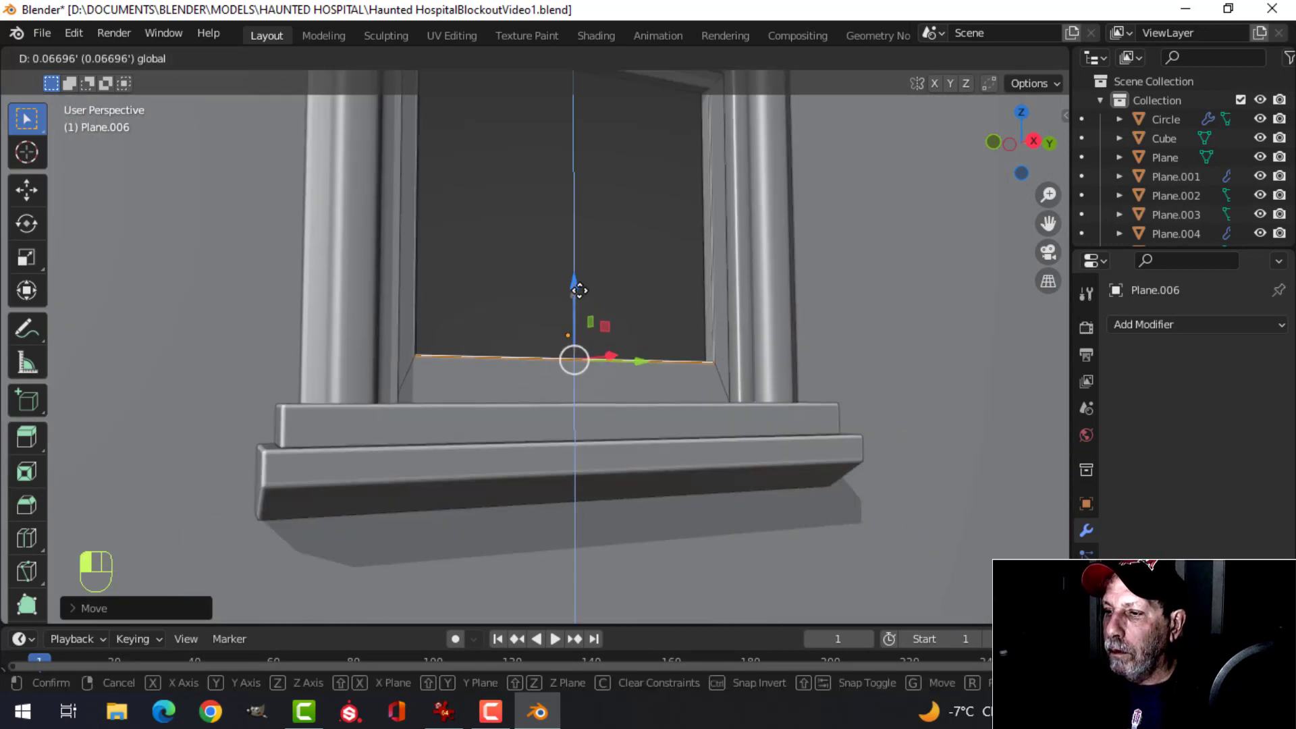
{"action": "key", "text": "alt+a"}
{"action": "middle_click_drag", "start_coordinate": [672, 303], "coordinate": [682, 373]}
{"action": "key", "text": "Tab"}
{"action": "scroll", "coordinate": [683, 374], "scroll_direction": "down", "scroll_amount": 4}
{"action": "key", "text": "alt+a"}
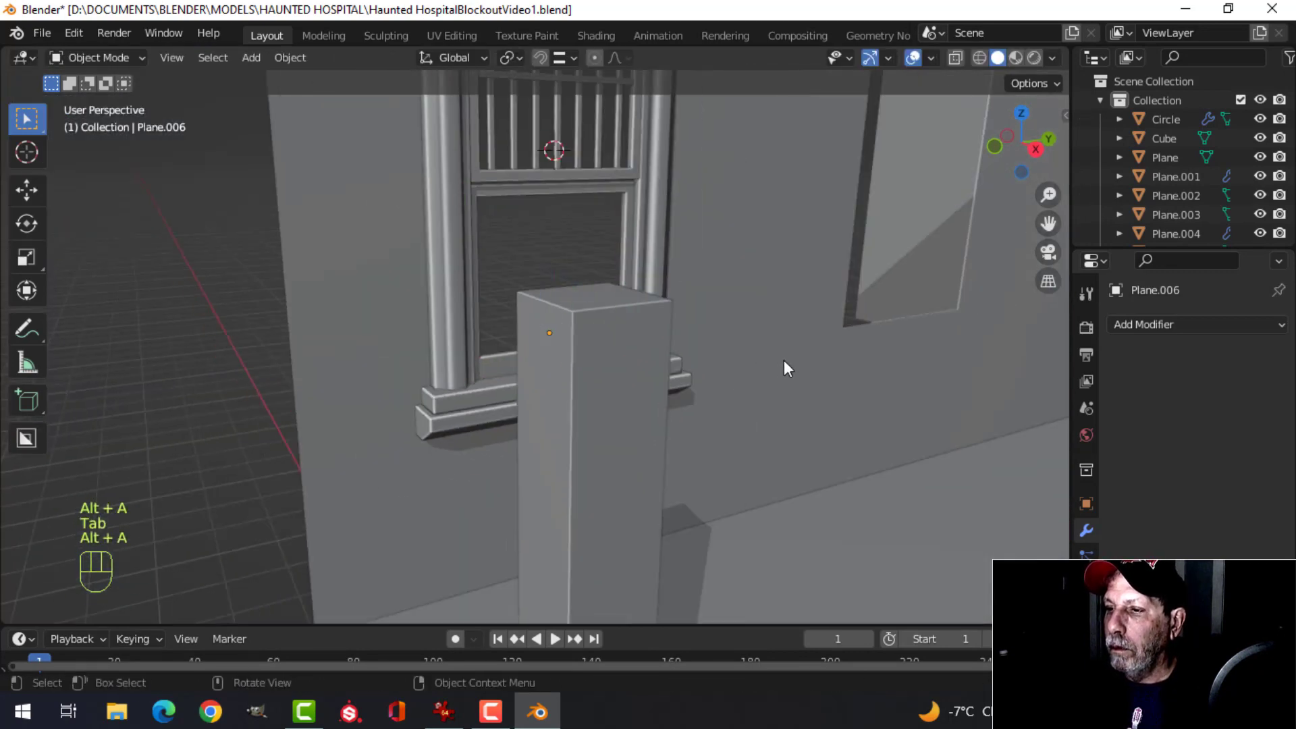
- Check the taller bottom rail against the sill and save the blend file
{"action": "middle_click_drag", "start_coordinate": [784, 359], "coordinate": [699, 387]}
{"action": "scroll", "coordinate": [607, 371], "scroll_direction": "up", "scroll_amount": 4}
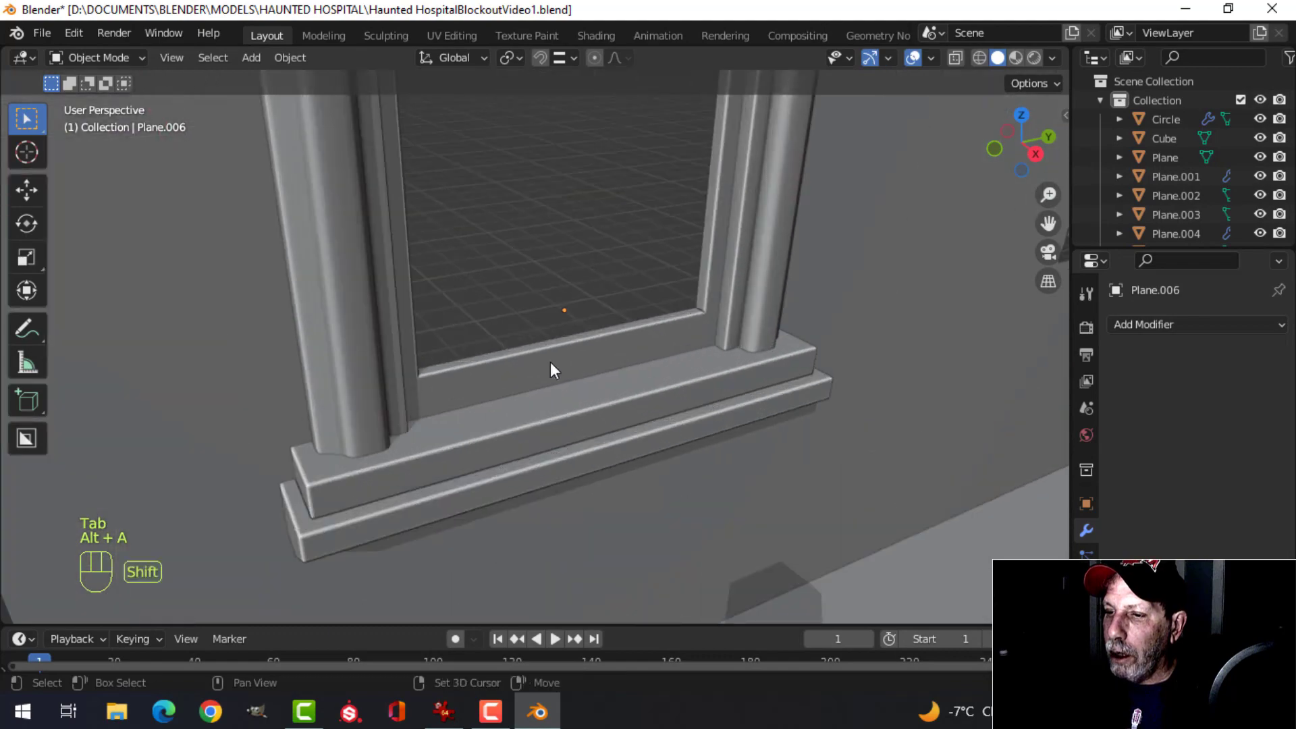
{"action": "middle_click_drag", "start_coordinate": [550, 362], "coordinate": [656, 393], "text": "shift"}
{"action": "mouse_move", "coordinate": [656, 393]}
{"action": "middle_mouse_down"}
{"action": "mouse_move", "coordinate": [596, 393]}
{"action": "mouse_move", "coordinate": [662, 376]}
{"action": "middle_mouse_up"}
{"action": "scroll", "coordinate": [652, 383], "scroll_direction": "up", "scroll_amount": 3}
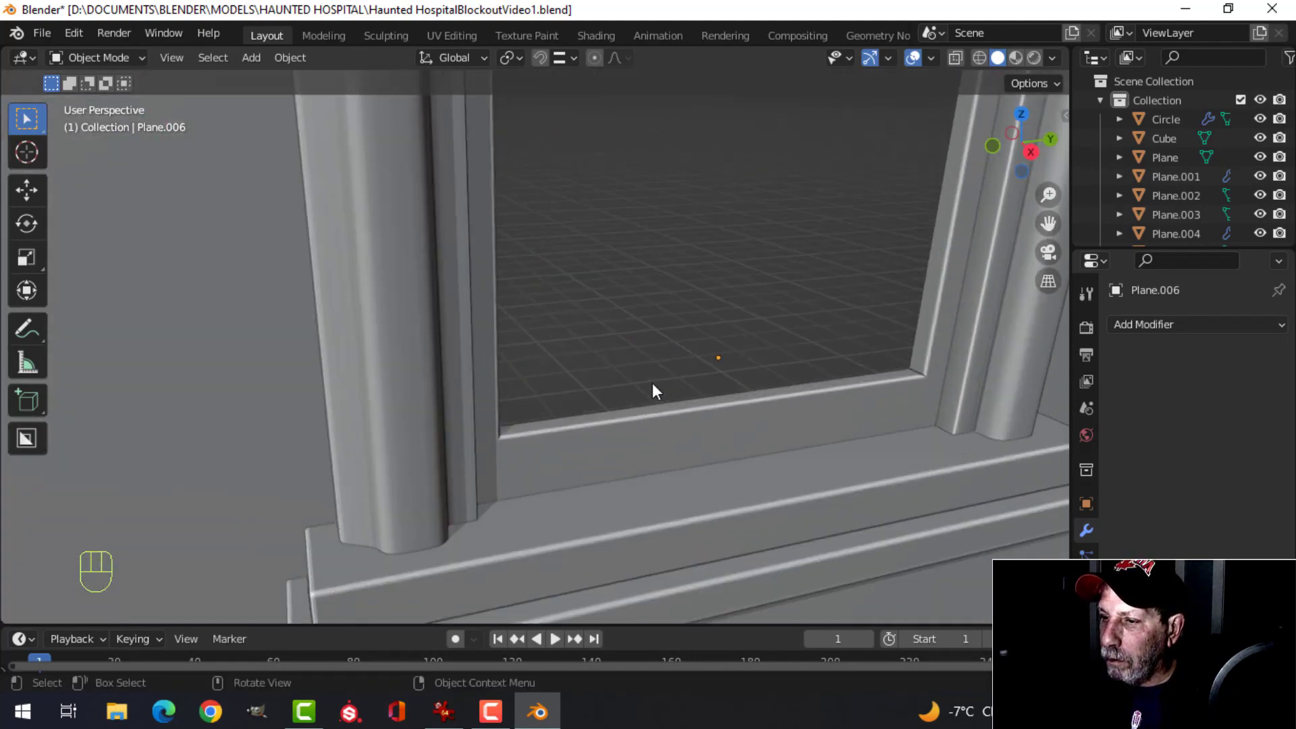
{"action": "key", "text": "ctrl+s"}
- Add a loop cut around the inner face of the arched surround, slid close to its edge at about 0.976
{"action": "scroll", "coordinate": [662, 382], "scroll_direction": "down", "scroll_amount": 3}
{"action": "middle_click_drag", "start_coordinate": [723, 321], "coordinate": [679, 419], "text": "shift"}
{"action": "scroll", "coordinate": [658, 334], "scroll_direction": "up", "scroll_amount": 2}
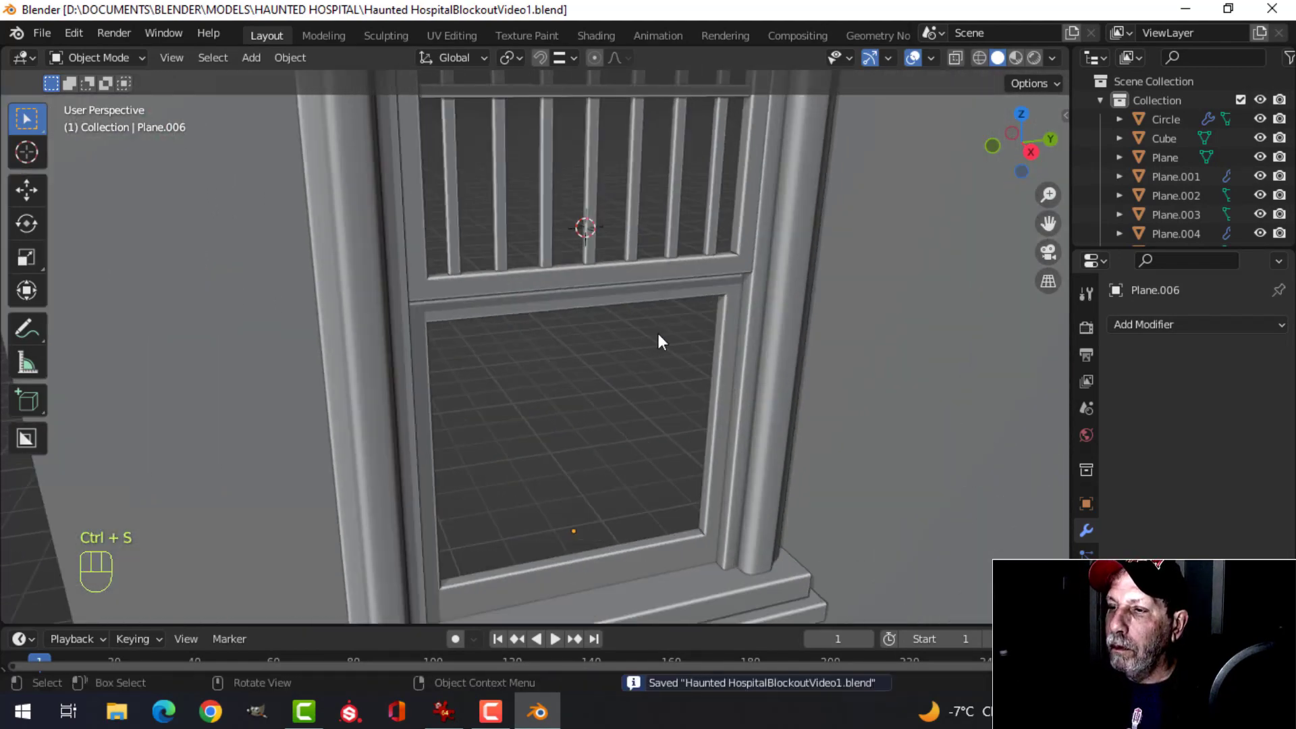
{"action": "middle_click_drag", "start_coordinate": [657, 333], "coordinate": [642, 468], "text": "shift"}
{"action": "scroll", "coordinate": [644, 467], "scroll_direction": "down", "scroll_amount": 2}
{"action": "middle_click_drag", "start_coordinate": [688, 421], "coordinate": [776, 405]}
{"action": "scroll", "coordinate": [772, 335], "scroll_direction": "up", "scroll_amount": 3}
{"action": "middle_click_drag", "start_coordinate": [772, 334], "coordinate": [744, 500], "text": "shift"}
{"action": "left_click", "coordinate": [776, 224]}
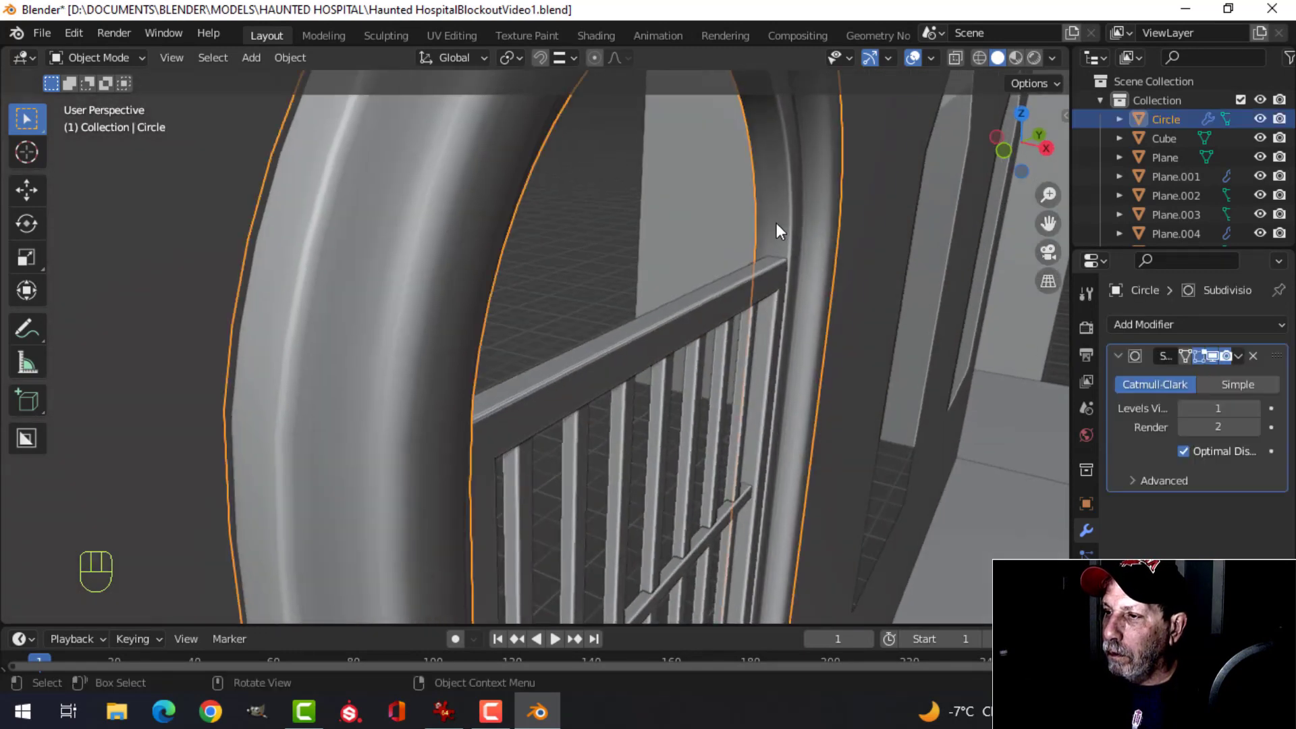
{"action": "key", "text": "Tab"}
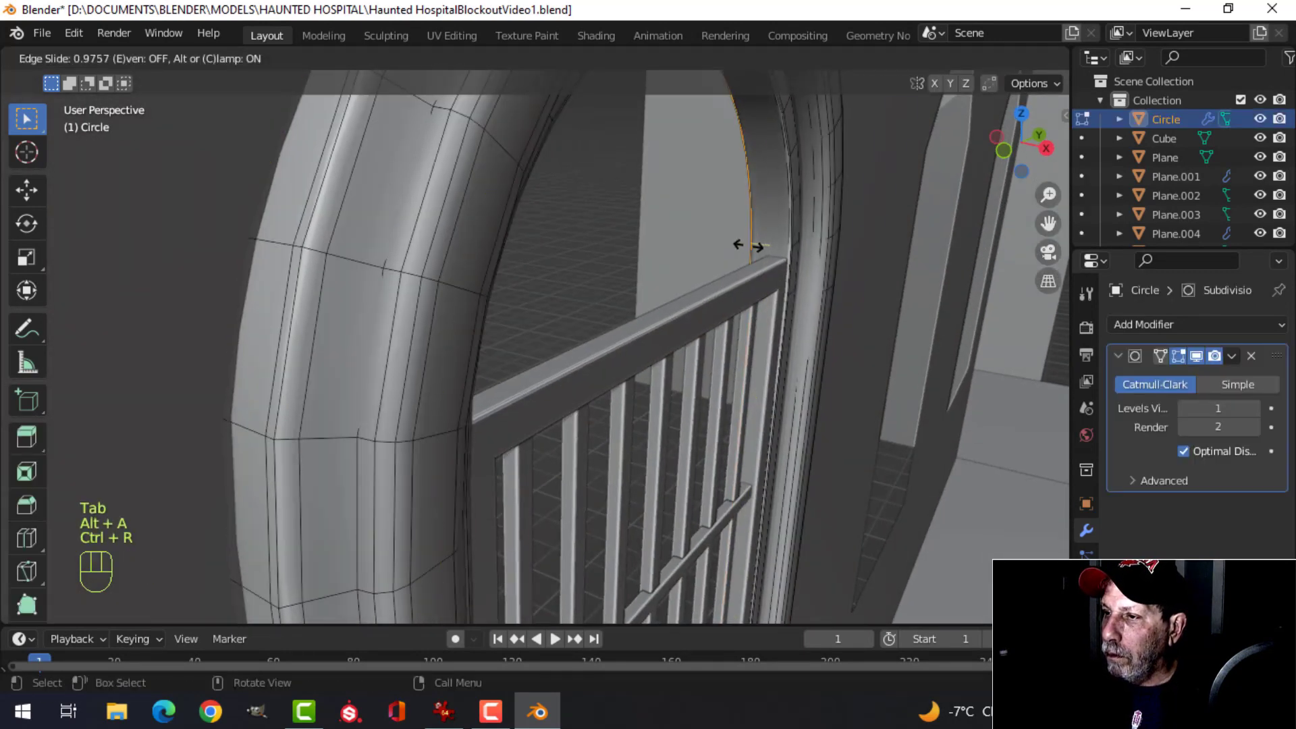
{"action": "key", "text": "Tab"}
{"action": "scroll", "coordinate": [818, 347], "scroll_direction": "down", "scroll_amount": 4}
{"action": "key", "text": "alt+a"}
{"action": "scroll", "coordinate": [755, 393], "scroll_direction": "up", "scroll_amount": 4}
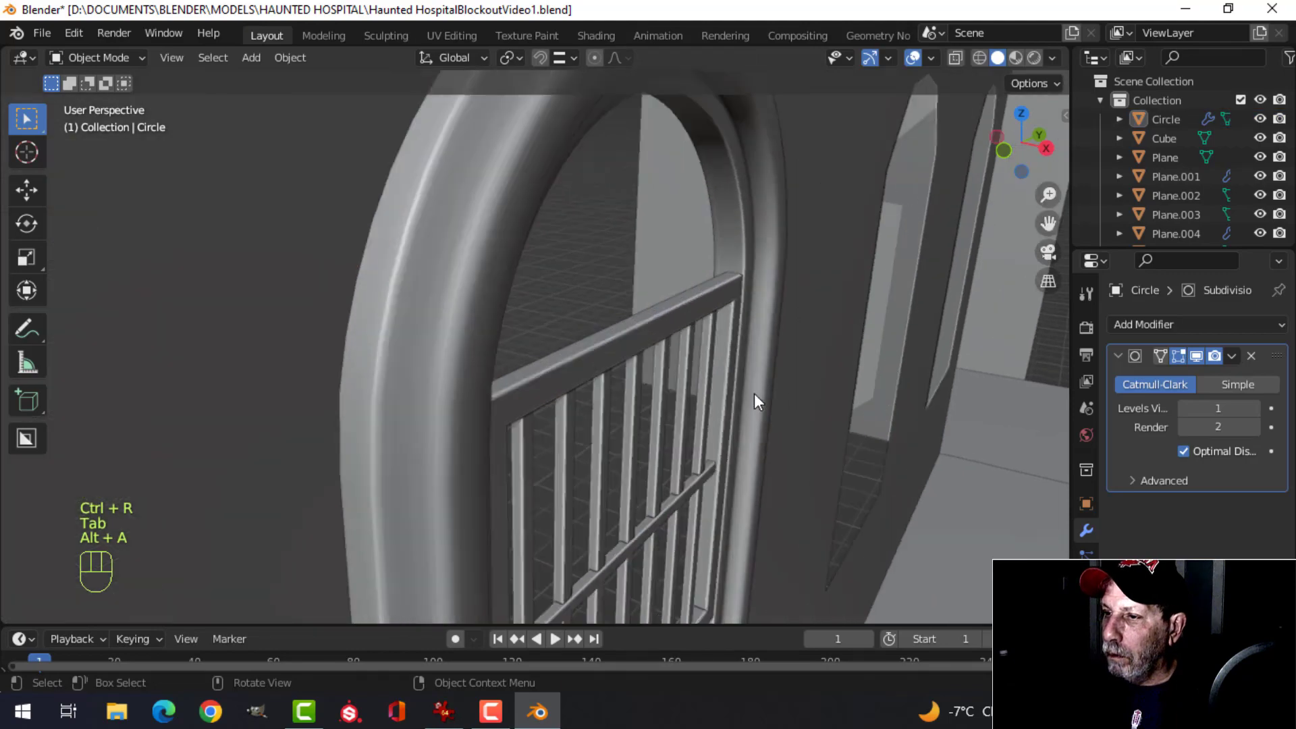
- Examine the arched surround's edge loops in edit mode, especially along the outer and inner curves
{"action": "middle_click_drag", "start_coordinate": [754, 393], "coordinate": [674, 307], "text": "shift"}
{"action": "scroll", "coordinate": [719, 351], "scroll_direction": "down", "scroll_amount": 4}
{"action": "middle_click_drag", "start_coordinate": [428, 234], "coordinate": [507, 319], "text": "shift"}
{"action": "left_click", "coordinate": [451, 267]}
{"action": "key", "text": "Tab"}
{"action": "scroll", "coordinate": [507, 319], "scroll_direction": "up", "scroll_amount": 3}
{"action": "key", "text": "alt+a"}
{"action": "scroll", "coordinate": [353, 241], "scroll_direction": "down", "scroll_amount": 2}
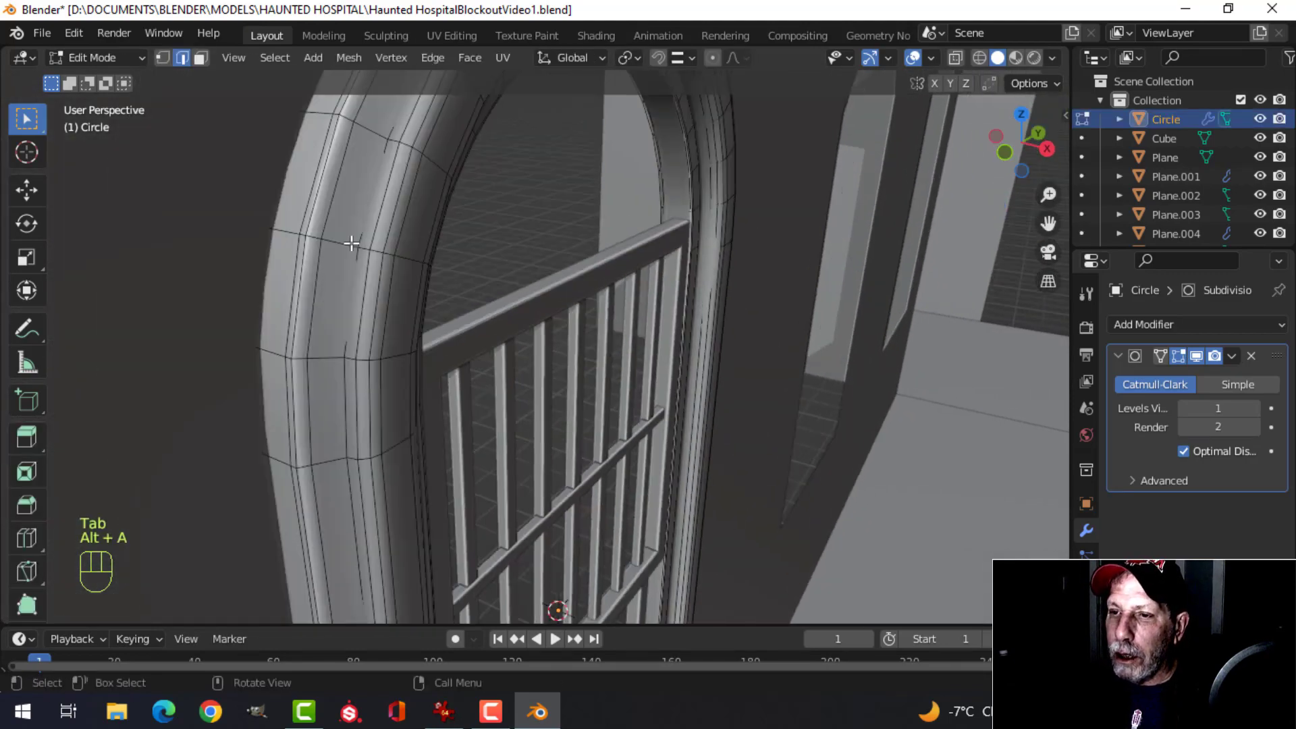
{"action": "scroll", "coordinate": [429, 281], "scroll_direction": "down", "scroll_amount": 1}
{"action": "key", "text": "Tab"}
{"action": "scroll", "coordinate": [740, 327], "scroll_direction": "down", "scroll_amount": 4}
{"action": "key", "text": "alt+a"}
- Save the blend file with the refined arched surround
{"action": "middle_click_drag", "start_coordinate": [740, 327], "coordinate": [634, 335]}
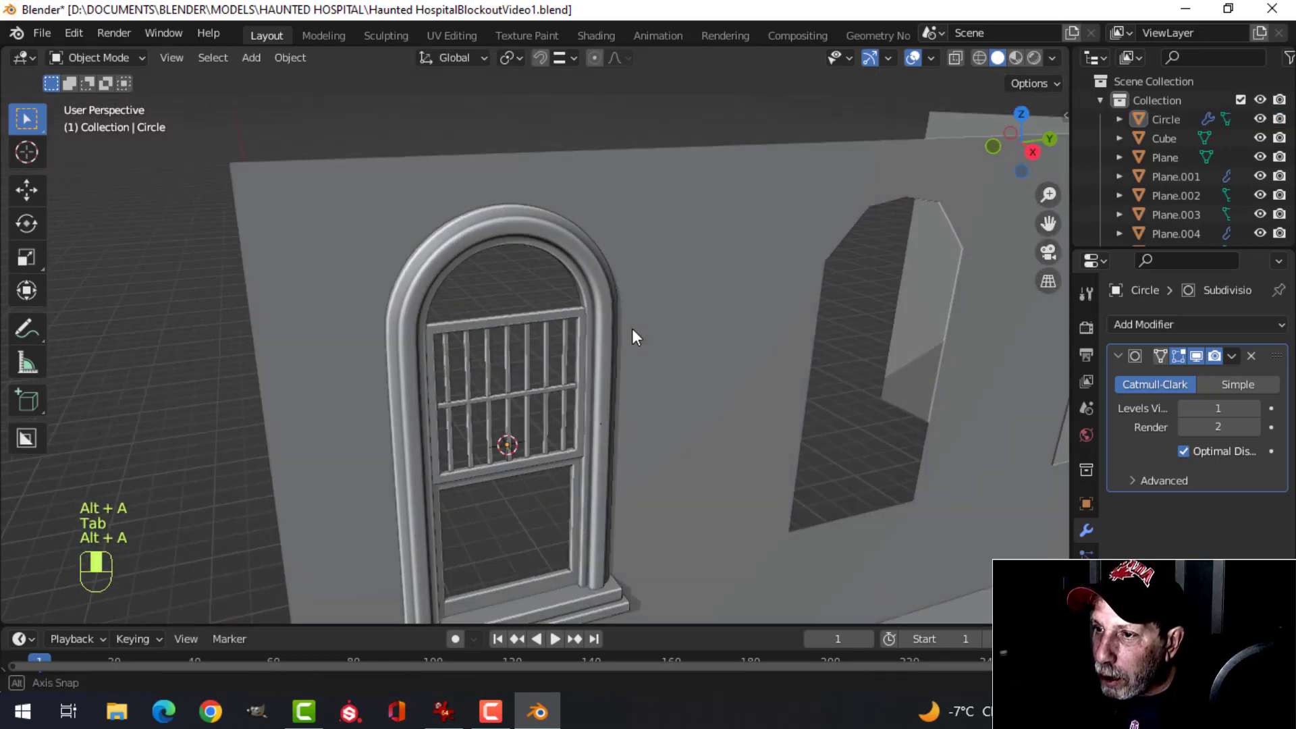
{"action": "scroll", "coordinate": [654, 413], "scroll_direction": "up", "scroll_amount": 3}
{"action": "scroll", "coordinate": [610, 358], "scroll_direction": "up", "scroll_amount": 2}
{"action": "middle_click_drag", "start_coordinate": [608, 436], "coordinate": [626, 294], "text": "shift"}
{"action": "scroll", "coordinate": [608, 329], "scroll_direction": "up", "scroll_amount": 1}
{"action": "middle_click_drag", "start_coordinate": [627, 295], "coordinate": [637, 281]}
{"action": "key", "text": "ctrl+s"}
{"action": "scroll", "coordinate": [641, 334], "scroll_direction": "up", "scroll_amount": 3}
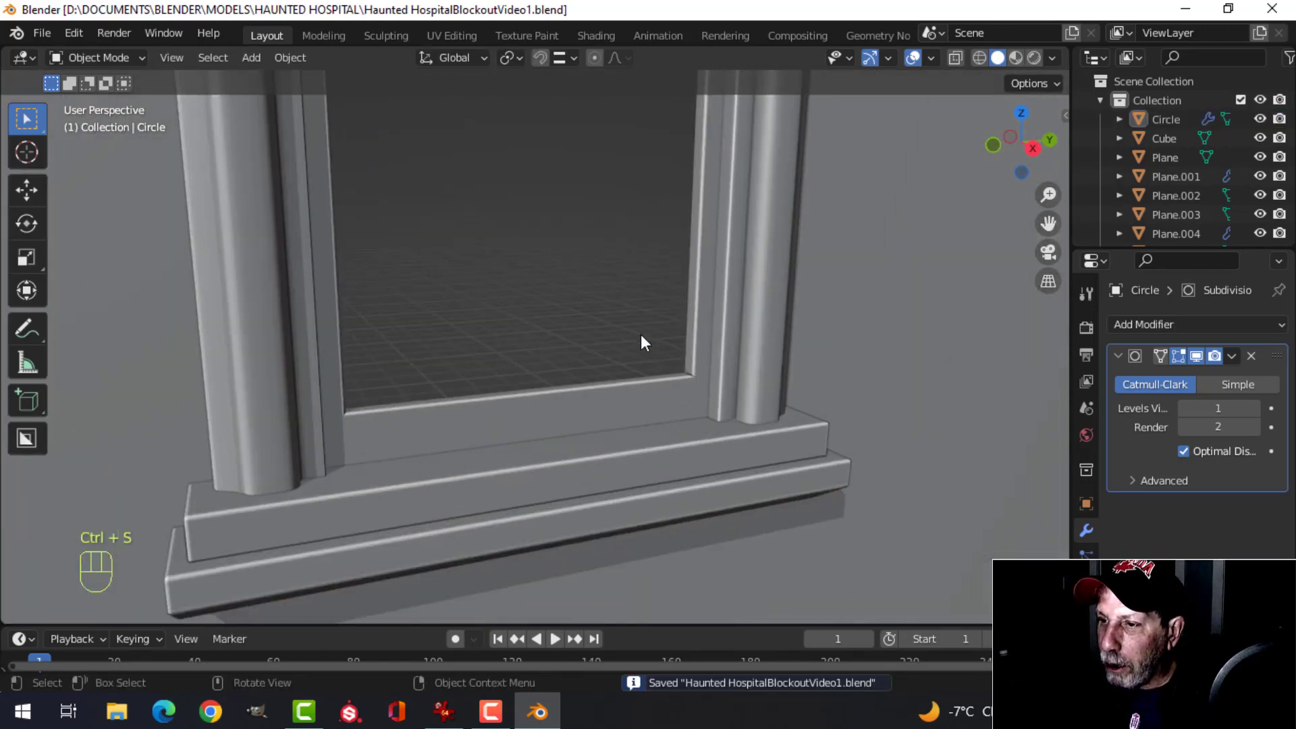
- Select the lower sash frame and nudge it very slightly upward along Z
{"action": "middle_click_drag", "start_coordinate": [641, 335], "coordinate": [578, 322]}
{"action": "left_click", "coordinate": [616, 355]}
{"action": "scroll", "coordinate": [629, 338], "scroll_direction": "down", "scroll_amount": 2}
{"action": "scroll", "coordinate": [578, 322], "scroll_direction": "down", "scroll_amount": 1}
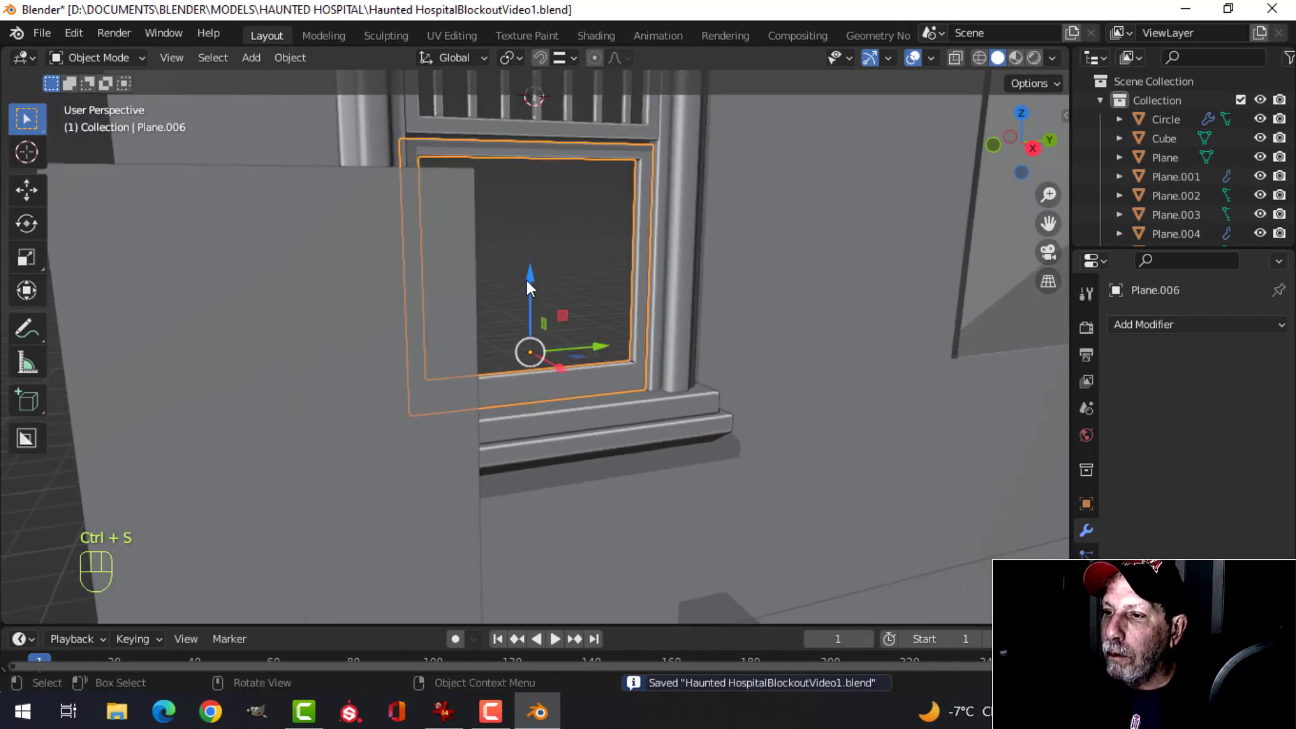
{"action": "left_click_drag", "start_coordinate": [528, 265], "coordinate": [529, 263]}
{"action": "key", "text": "alt+a"}
- In the bar grille's mesh, select all linked geometry of the third vertical bar
{"action": "middle_click_drag", "start_coordinate": [670, 298], "coordinate": [601, 324]}
{"action": "scroll", "coordinate": [594, 304], "scroll_direction": "up", "scroll_amount": 2}
{"action": "left_click", "coordinate": [580, 225]}
{"action": "key", "text": "Tab"}
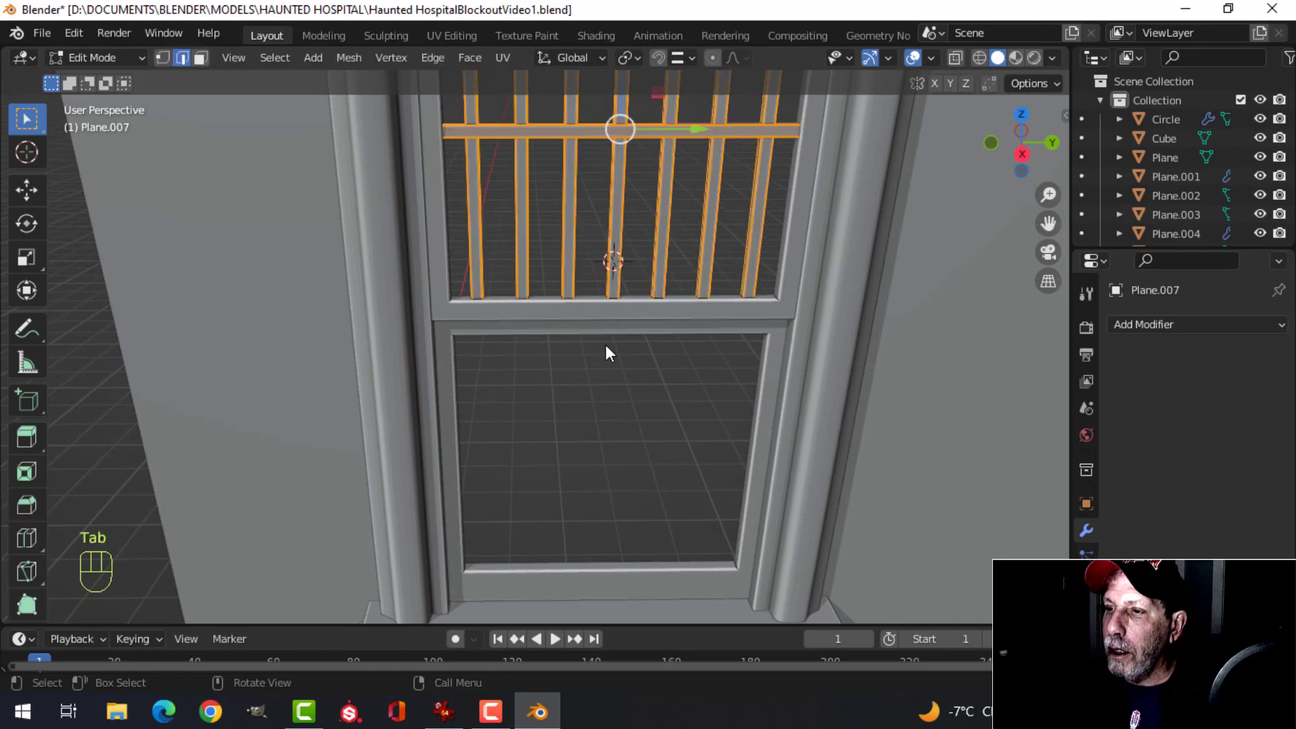
{"action": "key", "text": "alt+a"}
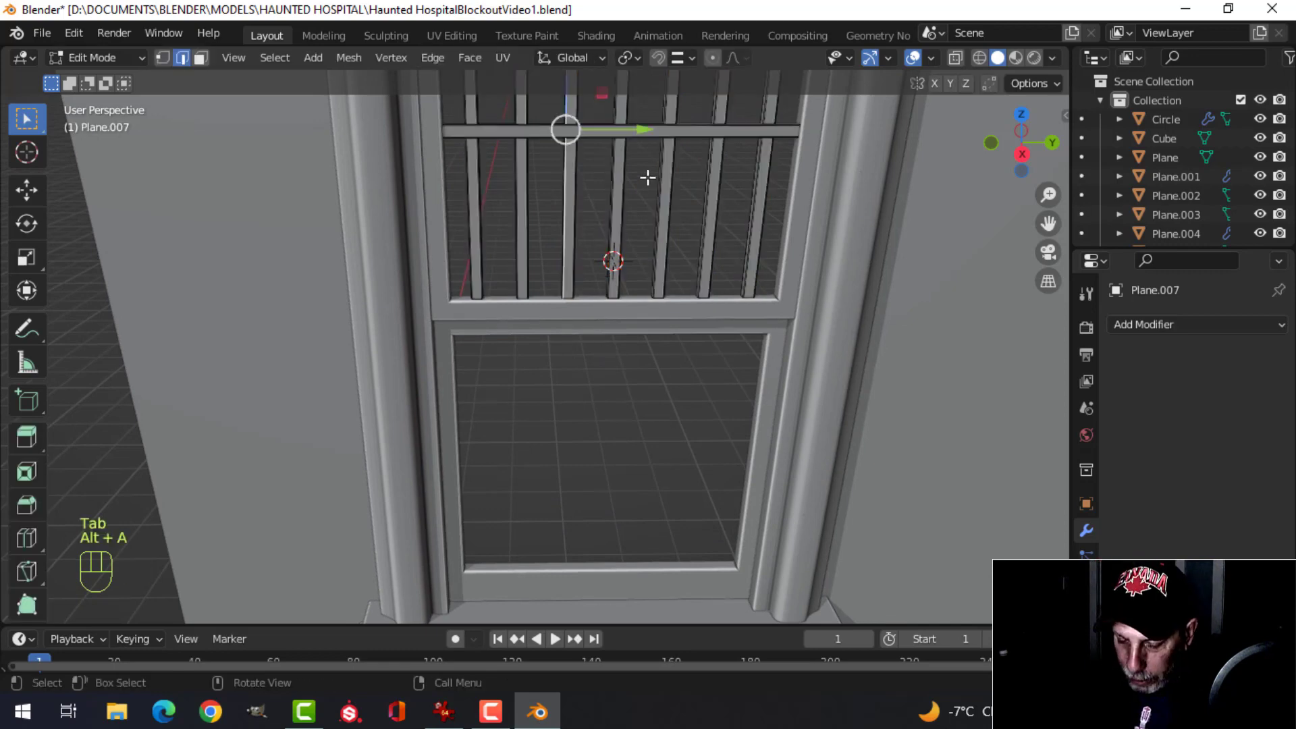
{"action": "key", "text": "ctrl+l"}
- Duplicate the third vertical bar and move the copy straight down about 2.57 ft into the lower sash opening
{"action": "scroll", "coordinate": [648, 177], "scroll_direction": "down", "scroll_amount": 3}
{"action": "middle_click_drag", "start_coordinate": [609, 320], "coordinate": [603, 300], "text": "shift"}
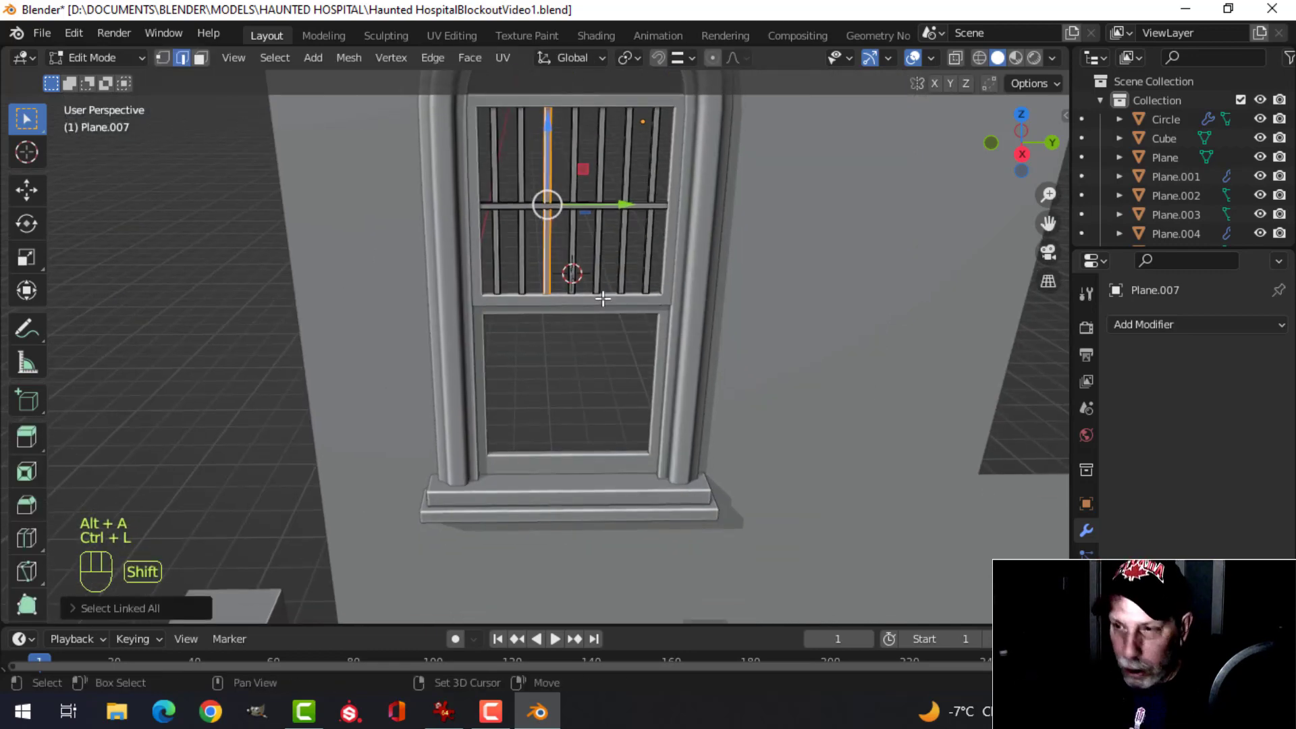
{"action": "key", "text": "shift+d"}
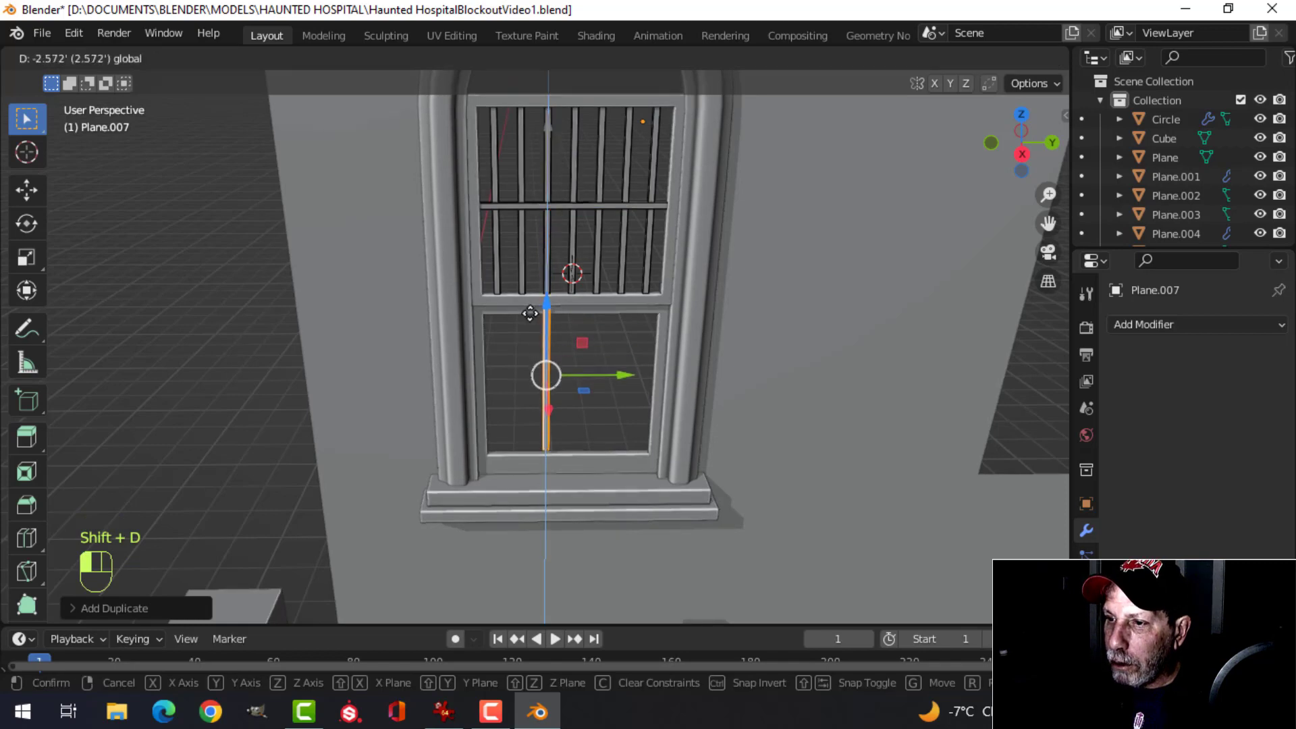
{"action": "left_click", "coordinate": [630, 356]}
- Widen the duplicated bar along Y and separate it from the upper grille into its own object
{"action": "scroll", "coordinate": [639, 321], "scroll_direction": "up", "scroll_amount": 3}
{"action": "middle_click_drag", "start_coordinate": [639, 321], "coordinate": [599, 212], "text": "shift"}
{"action": "key", "text": "s"}
{"action": "key", "text": "y"}
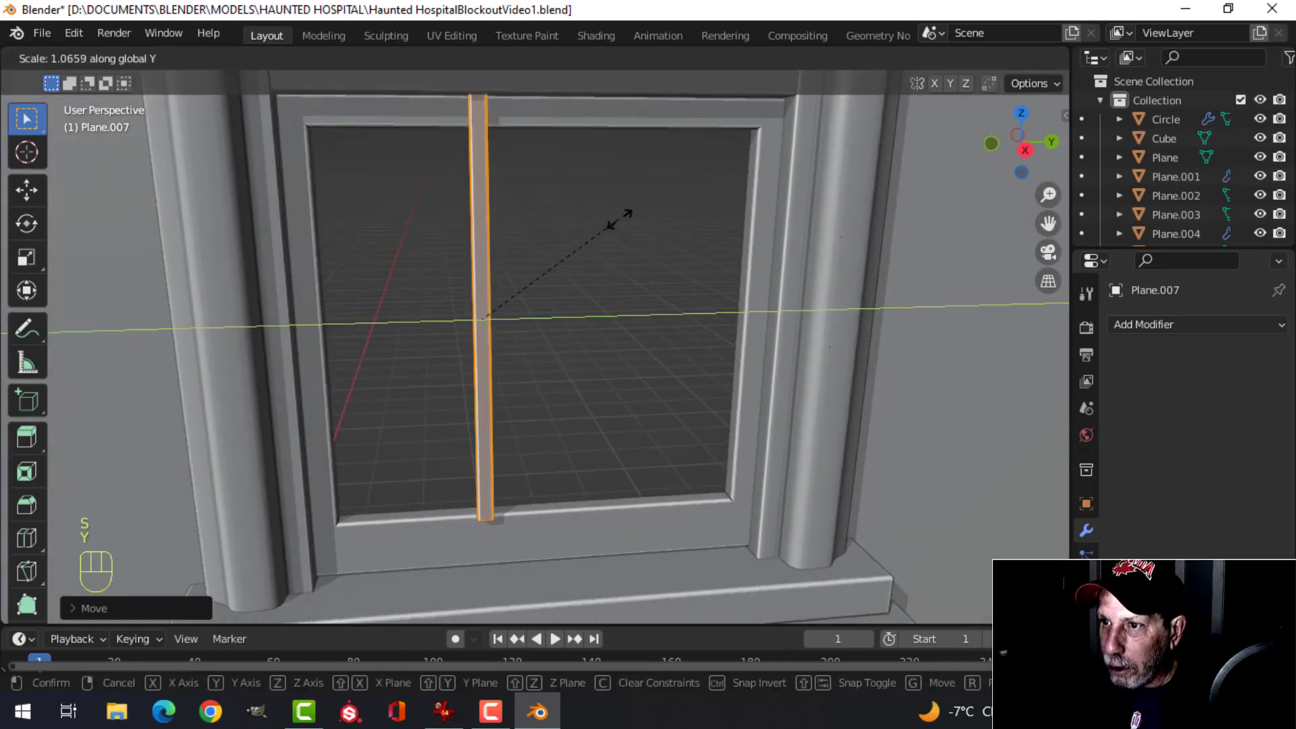
{"action": "left_click", "coordinate": [679, 212]}
{"action": "key", "text": "p"}
{"action": "left_click", "coordinate": [685, 211]}
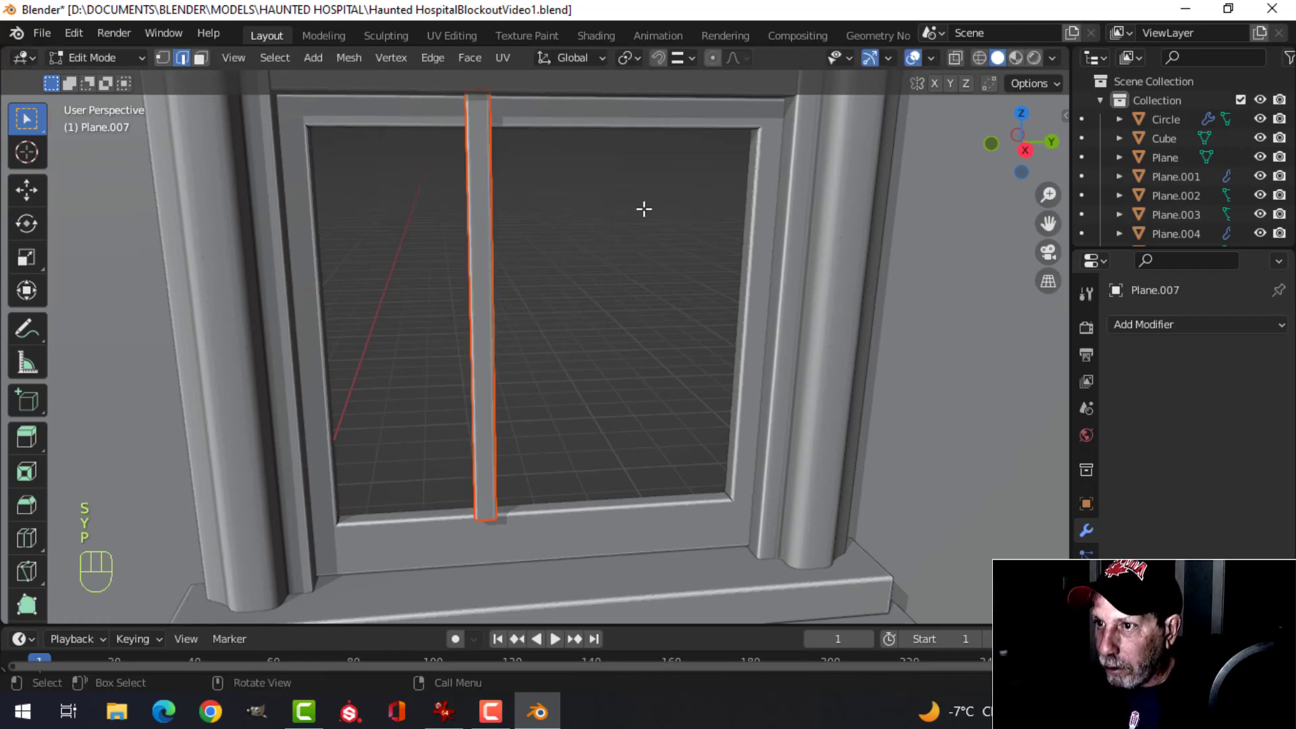
- Edit the separated bar's whole mesh and shift it slightly inward along X into the lower sash frame
{"action": "key", "text": "Tab"}
{"action": "left_click", "coordinate": [511, 236]}
{"action": "key", "text": "Tab"}
{"action": "key", "text": "a"}
{"action": "middle_click_drag", "start_coordinate": [463, 245], "coordinate": [565, 270]}
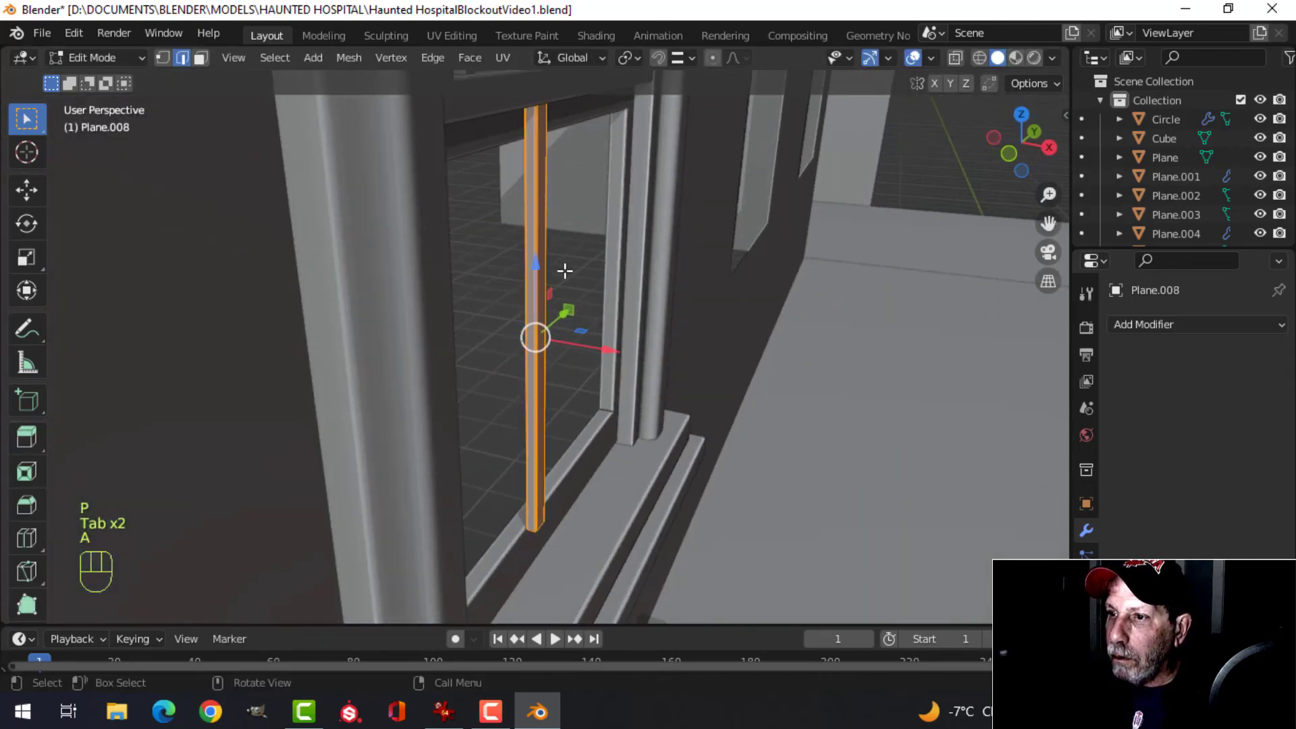
{"action": "left_click_drag", "start_coordinate": [615, 344], "coordinate": [597, 336]}
{"action": "middle_click_drag", "start_coordinate": [689, 313], "coordinate": [592, 276]}
{"action": "scroll", "coordinate": [570, 284], "scroll_direction": "down", "scroll_amount": 3}
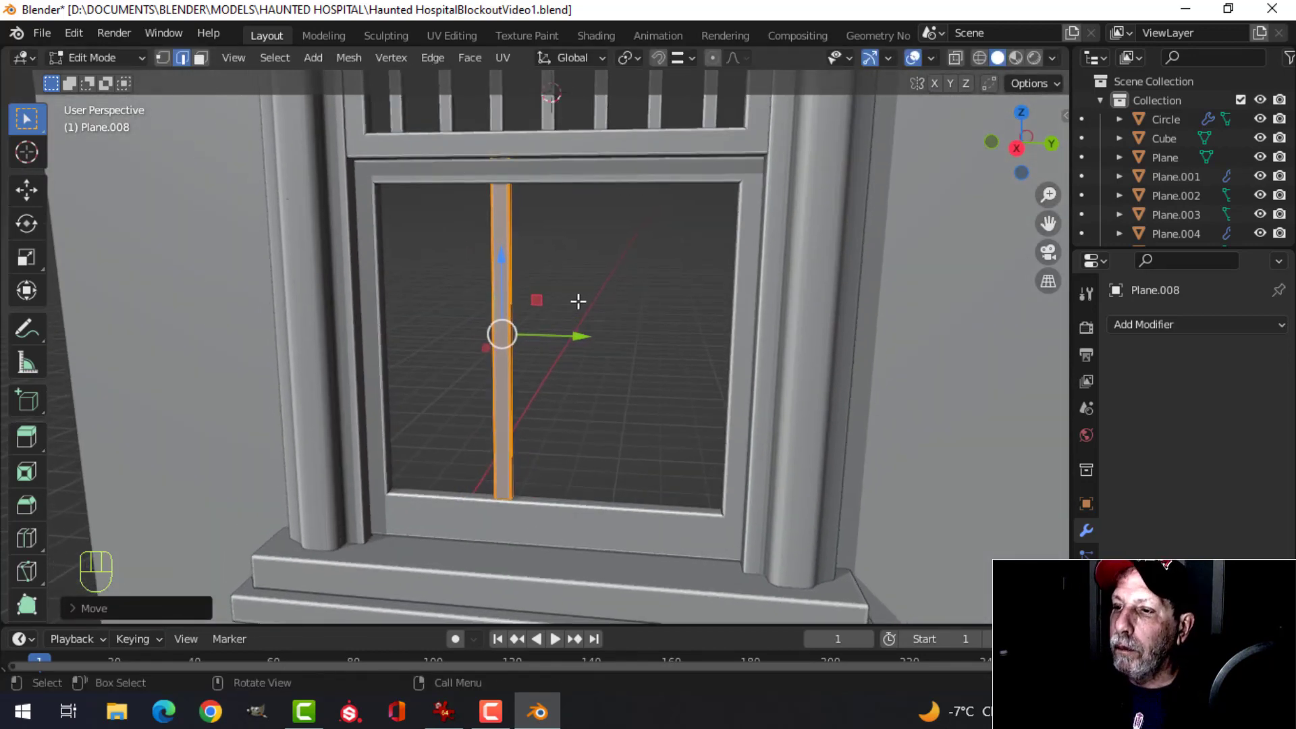
- Isolate the lower sash frame and its new bar in local view, seen from the right orthographic side
{"action": "key", "text": "Tab"}
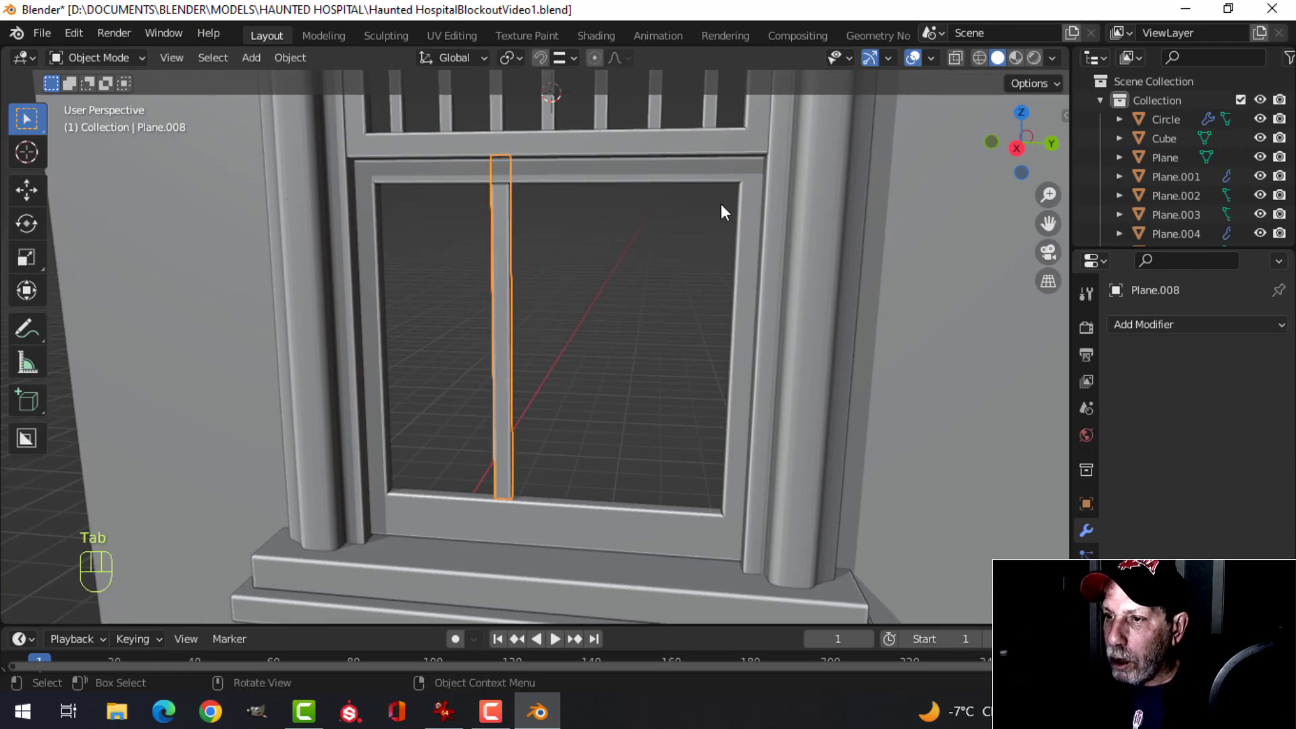
{"action": "left_click", "coordinate": [599, 186]}
{"action": "left_click", "coordinate": [511, 300], "text": "shift"}
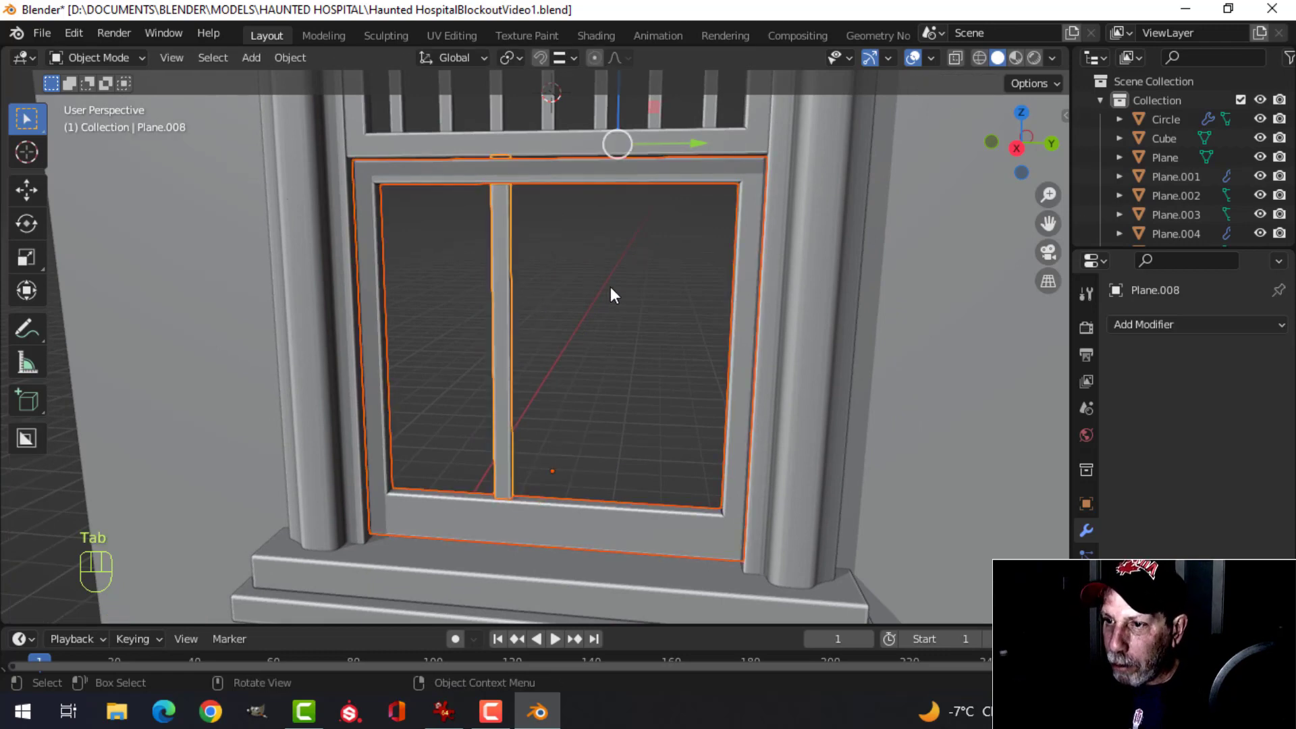
{"action": "key", "text": "KP_Divide"}
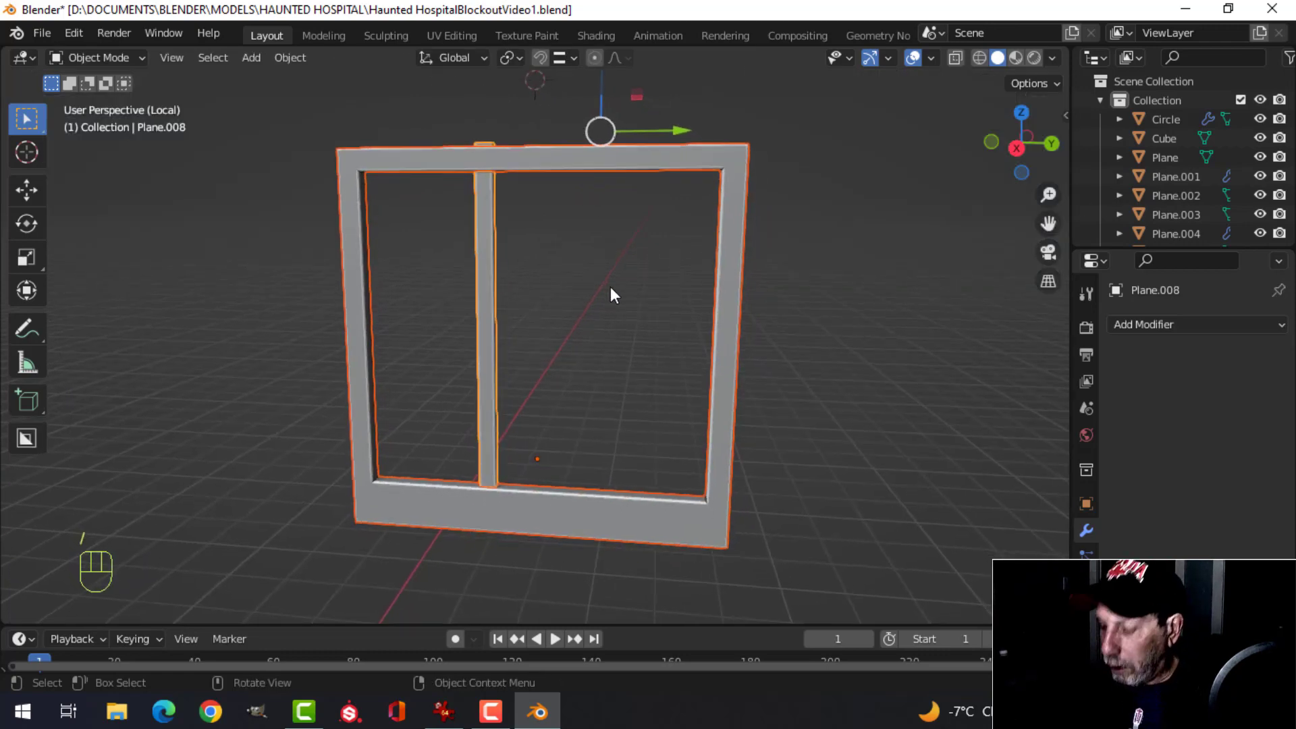
{"action": "key", "text": "KP_1"}
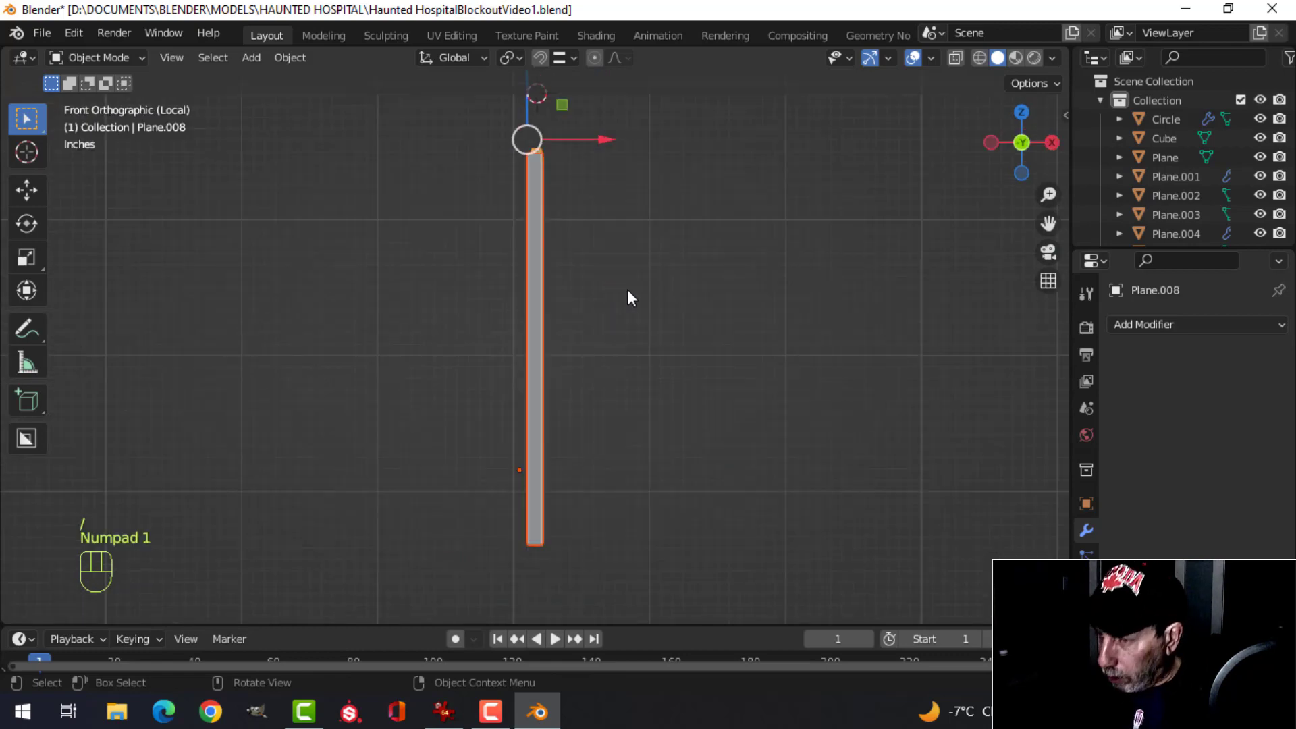
{"action": "key", "text": "KP_3"}
{"action": "scroll", "coordinate": [618, 285], "scroll_direction": "up", "scroll_amount": 4}
{"action": "scroll", "coordinate": [608, 281], "scroll_direction": "down", "scroll_amount": 1}
{"action": "key", "text": "Tab"}
{"action": "scroll", "coordinate": [509, 244], "scroll_direction": "down", "scroll_amount": 3}
{"action": "key", "text": "alt+a"}
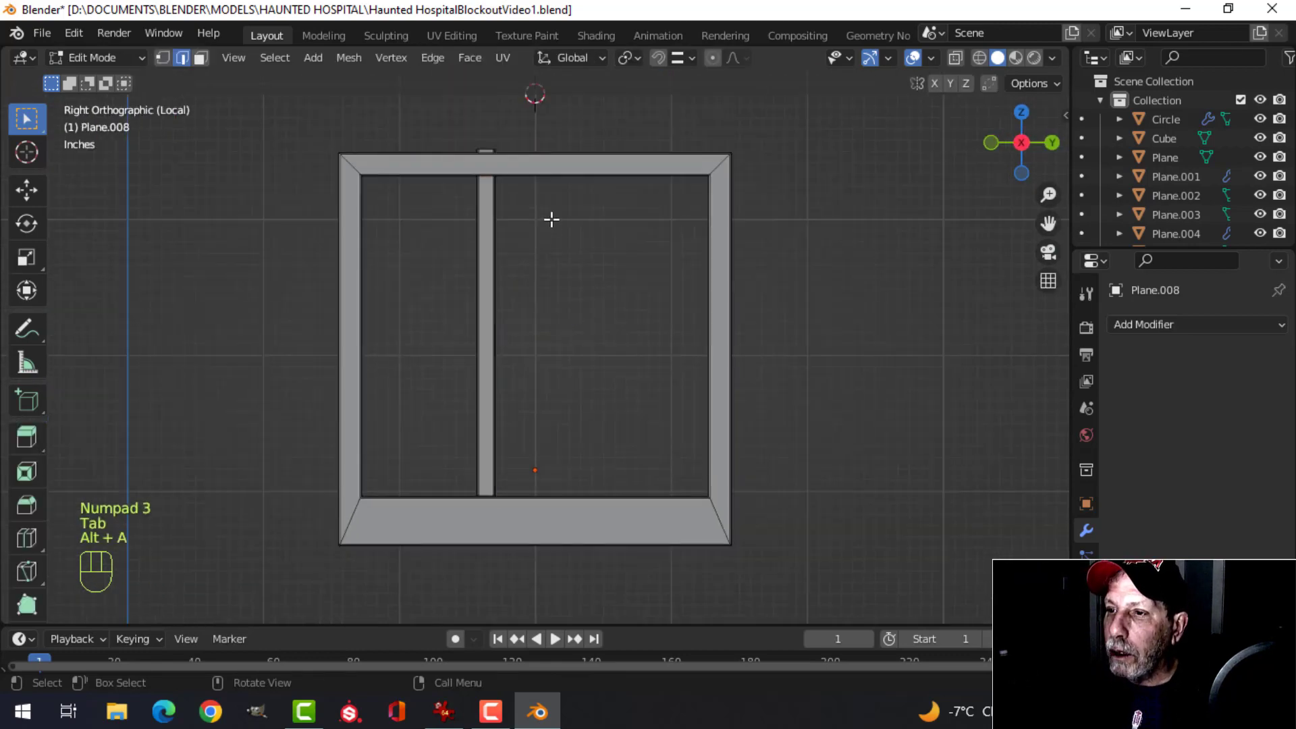
{"action": "middle_click_drag", "start_coordinate": [549, 217], "coordinate": [561, 254], "text": "shift"}
{"action": "key", "text": "z"}
{"action": "left_click", "coordinate": [448, 266]}
{"action": "key", "text": "b"}
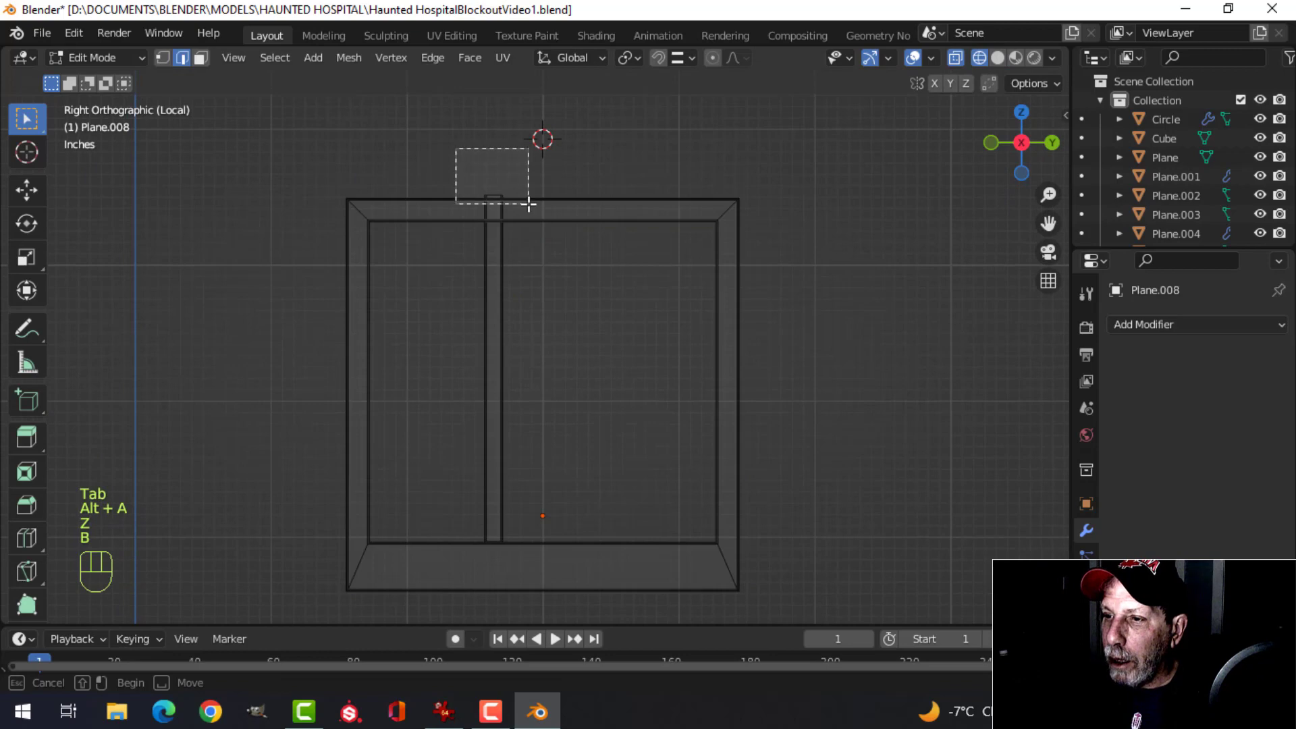
{"action": "left_click_drag", "start_coordinate": [528, 203], "coordinate": [522, 198]}
{"action": "scroll", "coordinate": [527, 192], "scroll_direction": "up", "scroll_amount": 1}
{"action": "key", "text": "Tab"}
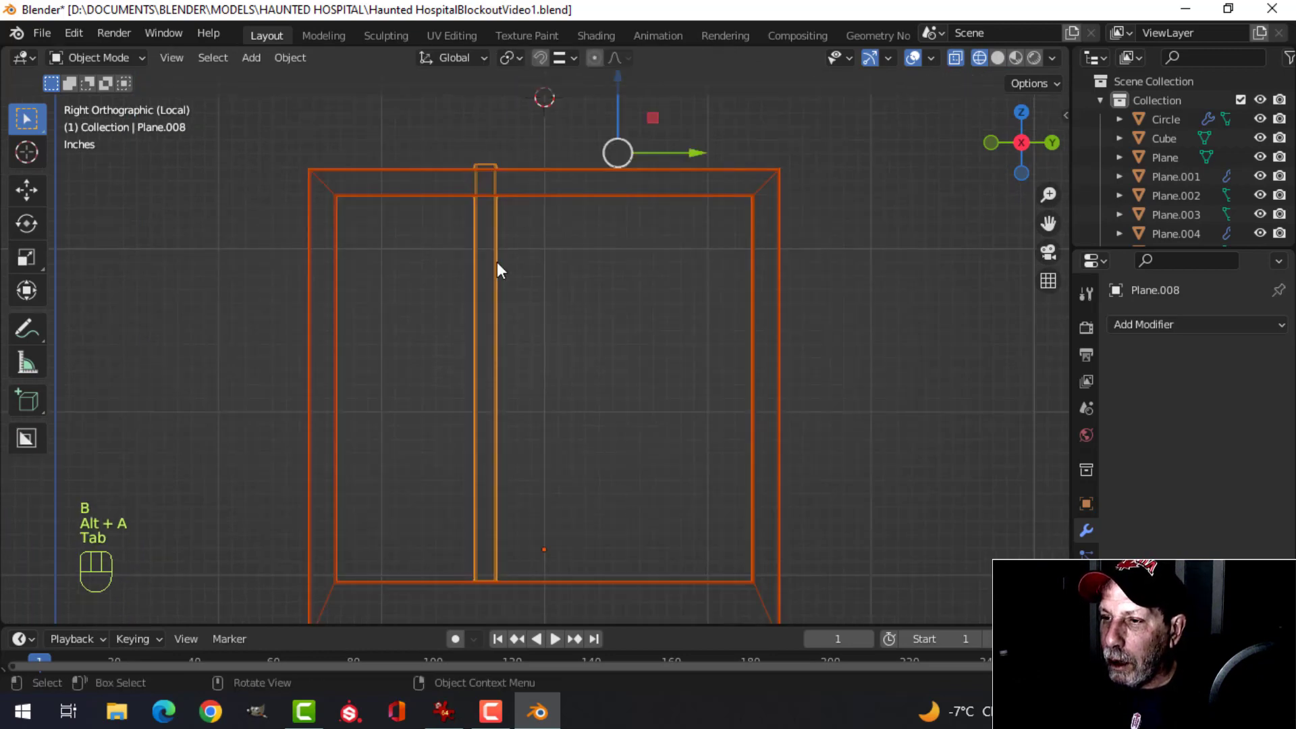
- Edit only the bar in wireframe and lower its top end so it stops inside the frame's top rail
{"action": "left_click", "coordinate": [492, 262]}
{"action": "key", "text": "Tab"}
{"action": "key", "text": "a"}
{"action": "key", "text": "z"}
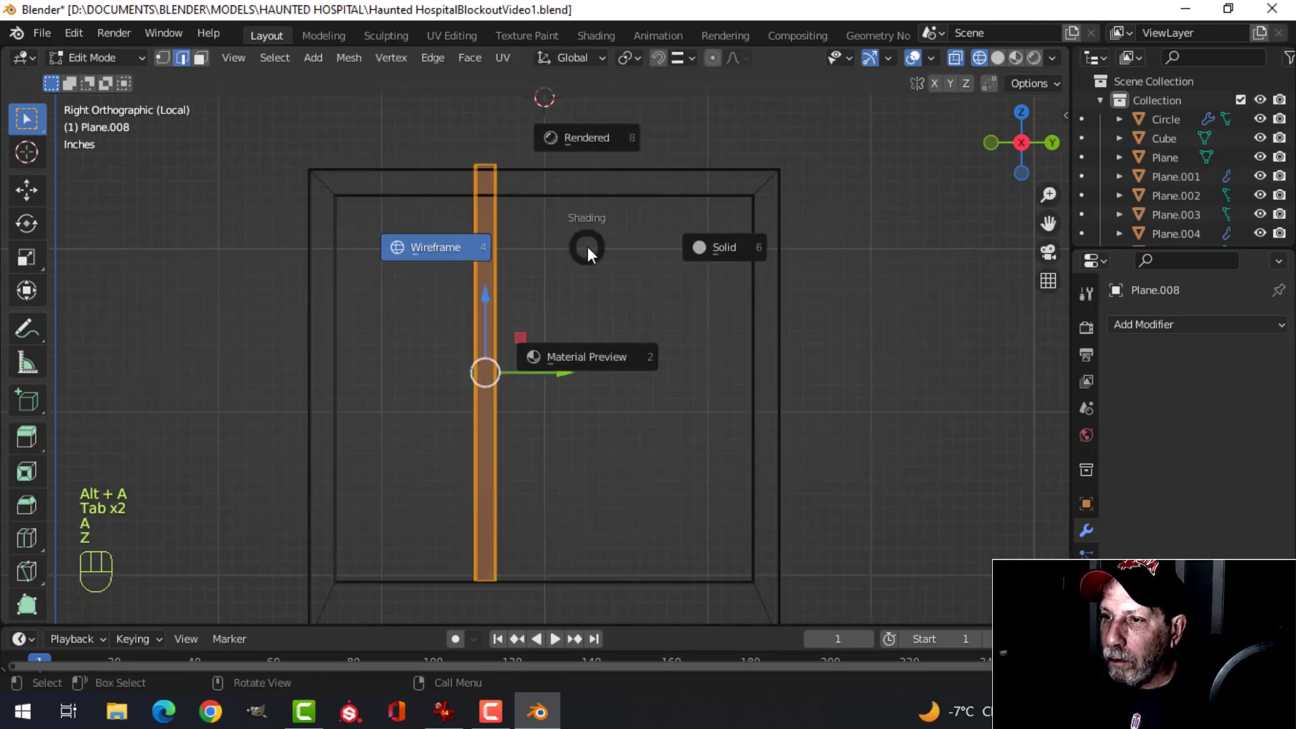
{"action": "left_click", "coordinate": [472, 247]}
{"action": "key", "text": "alt+a"}
{"action": "key", "text": "b"}
{"action": "left_click_drag", "start_coordinate": [425, 136], "coordinate": [554, 192]}
{"action": "left_click_drag", "start_coordinate": [498, 109], "coordinate": [498, 128]}
- Extend the bar's bottom end slightly down into the frame's bottom rail
{"action": "scroll", "coordinate": [581, 234], "scroll_direction": "down", "scroll_amount": 5, "text": "shift"}
{"action": "key", "text": "alt+a"}
{"action": "key", "text": "b"}
{"action": "left_click_drag", "start_coordinate": [391, 358], "coordinate": [547, 434]}
{"action": "left_click_drag", "start_coordinate": [452, 320], "coordinate": [451, 336]}
- Shift the whole bar slightly in the negative Y direction, then leave edit mode
{"action": "key", "text": "a"}
{"action": "scroll", "coordinate": [576, 335], "scroll_direction": "down", "scroll_amount": 3}
{"action": "middle_click_drag", "start_coordinate": [567, 343], "coordinate": [574, 385], "text": "shift"}
{"action": "left_click_drag", "start_coordinate": [572, 308], "coordinate": [549, 304]}
{"action": "key", "text": "Tab"}
- Add a Mirror modifier on the Z axis only and set the bar's origin to the 3D cursor
{"action": "left_click", "coordinate": [1195, 325]}
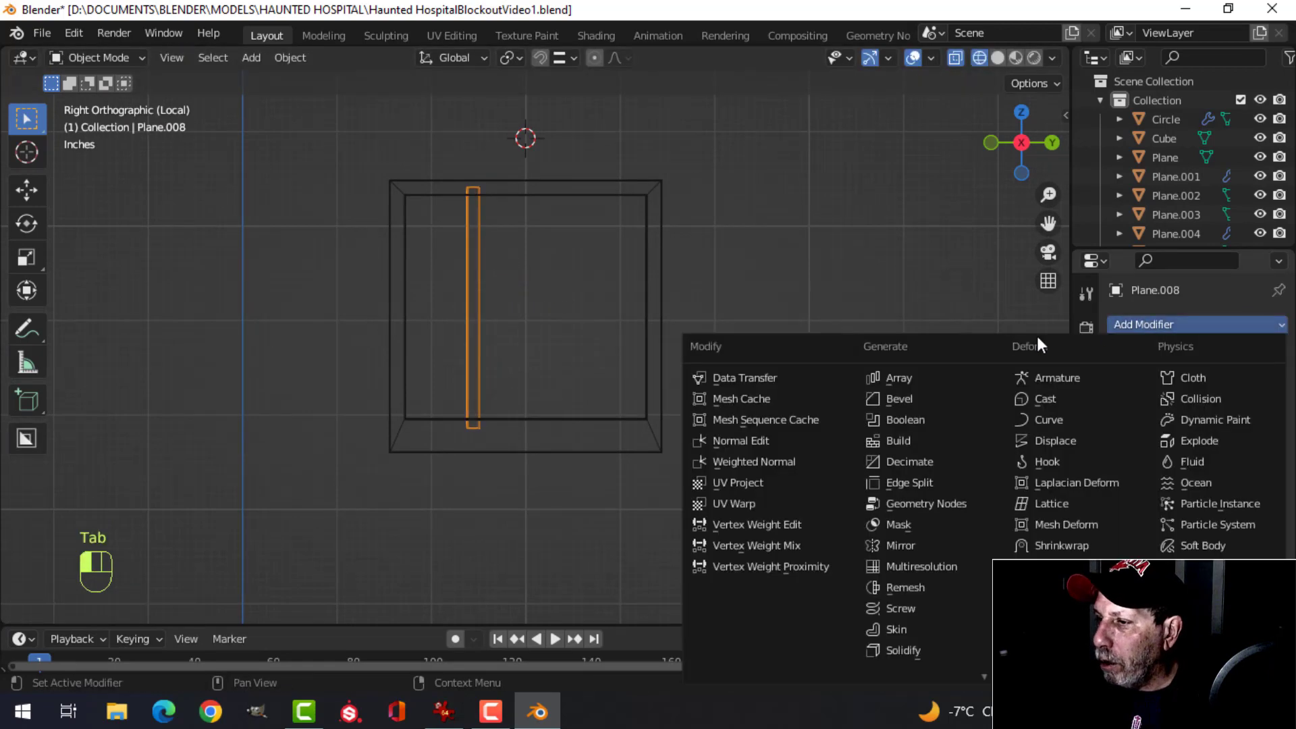
{"action": "left_click", "coordinate": [940, 544]}
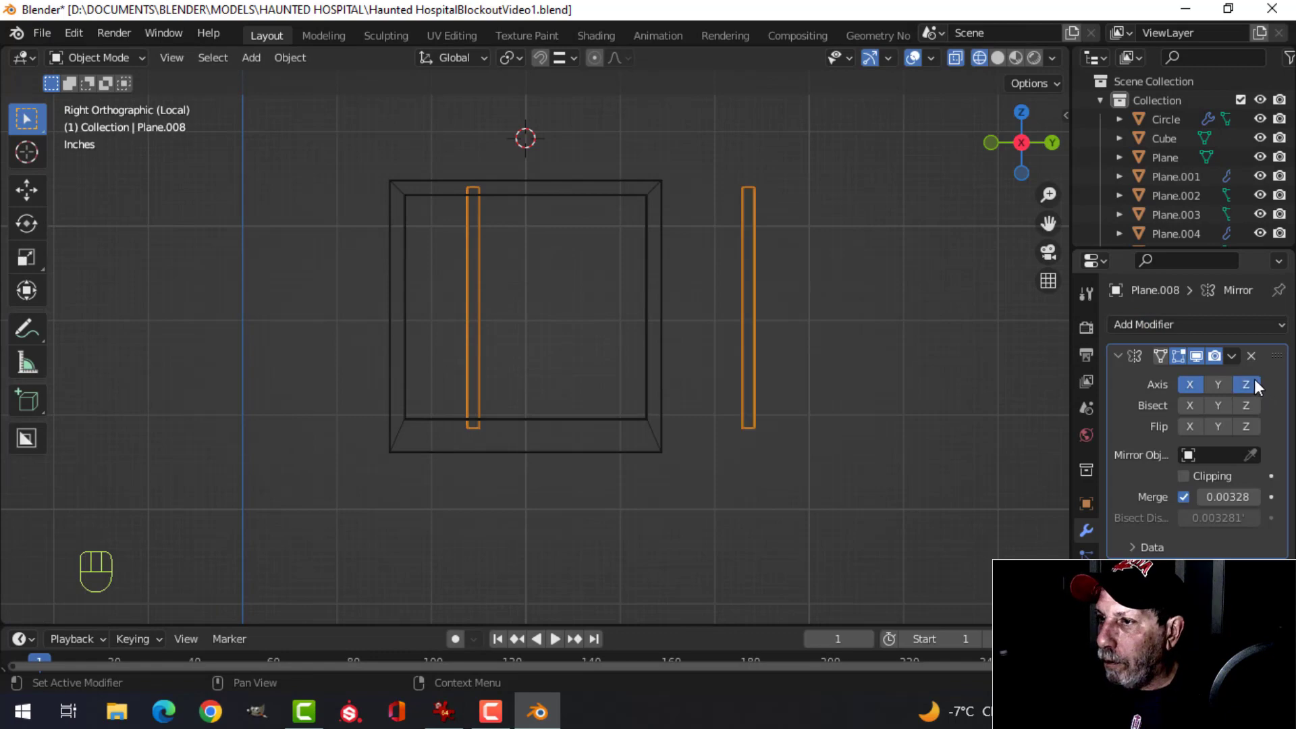
{"action": "left_click", "coordinate": [290, 57]}
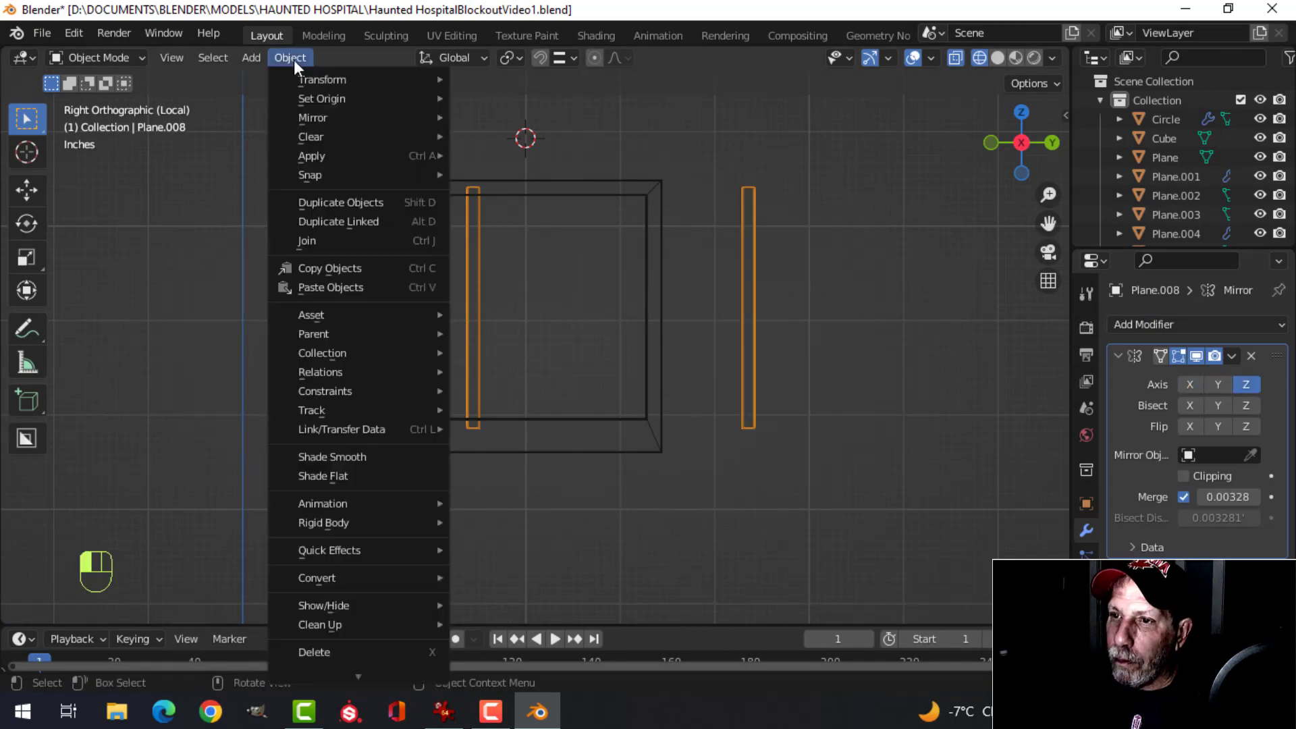
{"action": "mouse_move", "coordinate": [334, 103]}
{"action": "left_click", "coordinate": [480, 140]}
{"action": "scroll", "coordinate": [730, 251], "scroll_direction": "up", "scroll_amount": 2}
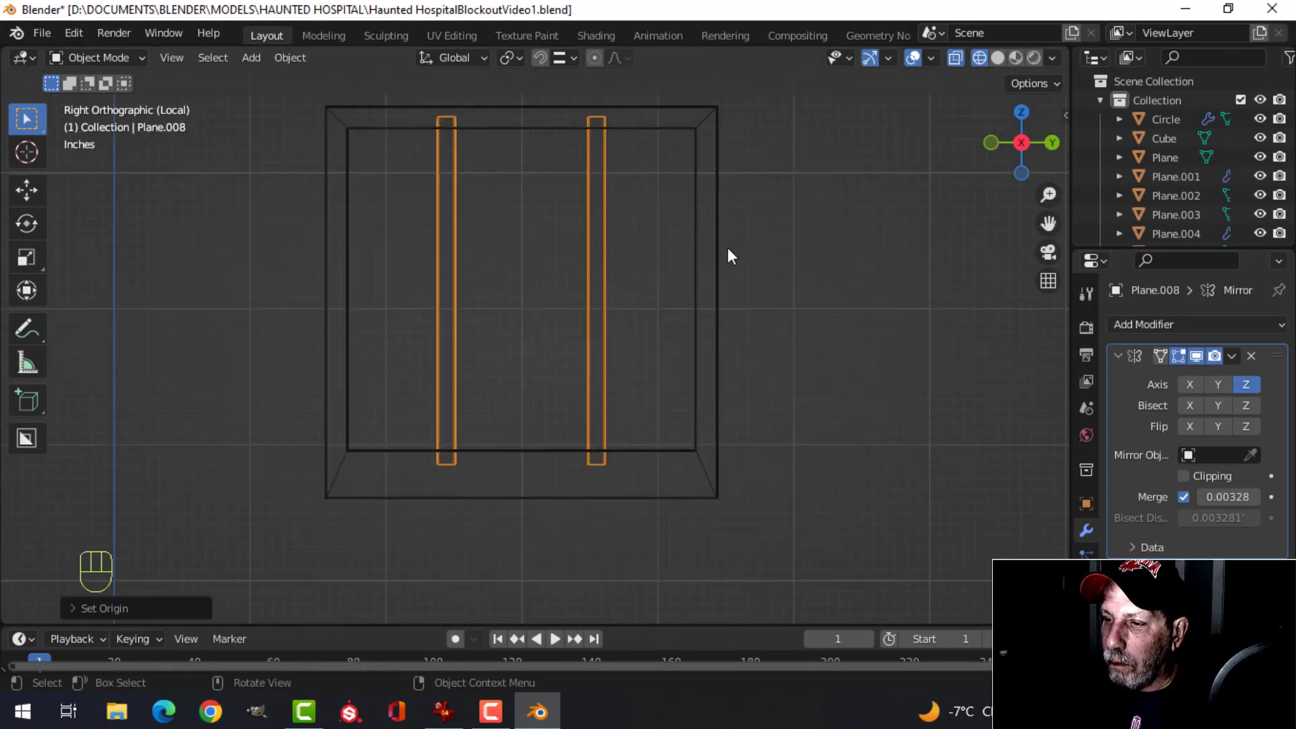
{"action": "scroll", "coordinate": [727, 250], "scroll_direction": "down", "scroll_amount": 1}
- Restore solid shading, exit local view and examine the two mirrored bars within the full window
{"action": "key", "text": "z"}
{"action": "left_click", "coordinate": [856, 244]}
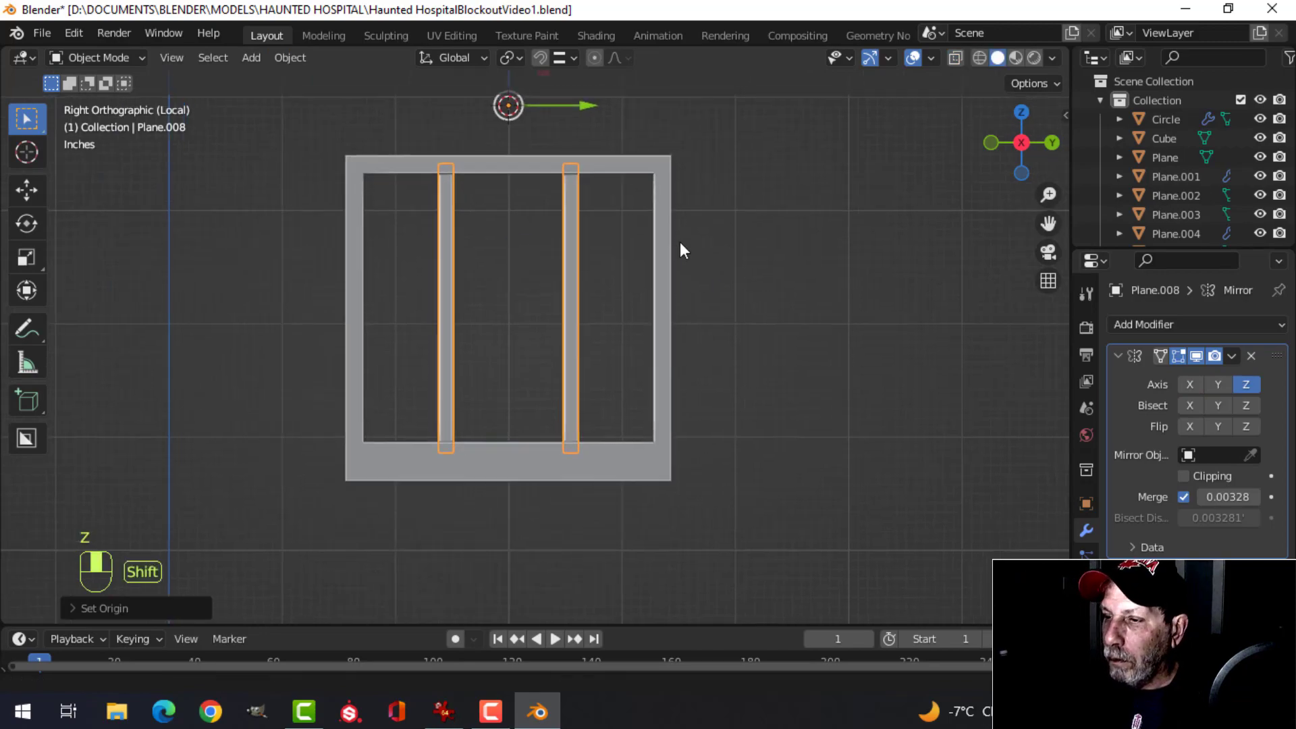
{"action": "mouse_move", "coordinate": [678, 242]}
{"action": "middle_mouse_down"}
{"action": "mouse_move", "coordinate": [524, 310]}
{"action": "mouse_move", "coordinate": [679, 234]}
{"action": "middle_mouse_up"}
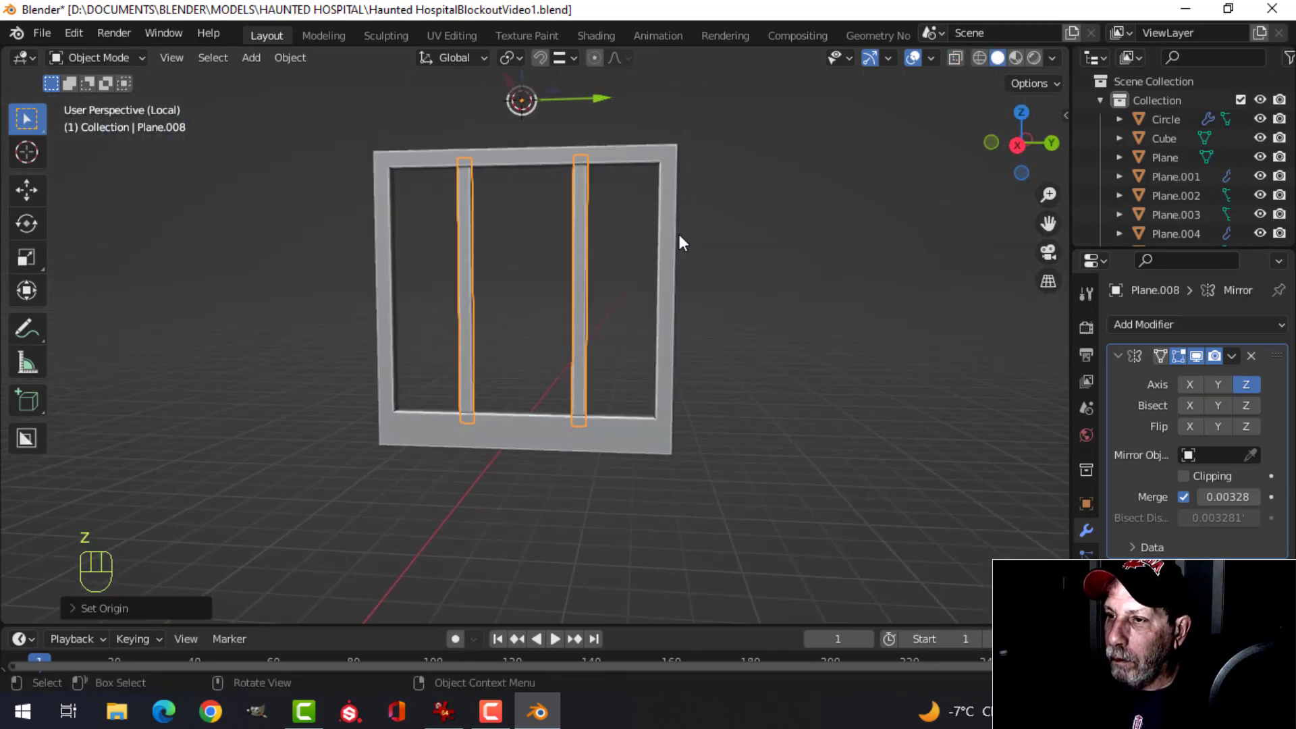
{"action": "key", "text": "alt+a"}
{"action": "middle_click_drag", "start_coordinate": [585, 216], "coordinate": [567, 315]}
{"action": "scroll", "coordinate": [601, 272], "scroll_direction": "down", "scroll_amount": 3}
{"action": "key", "text": "slash"}
{"action": "scroll", "coordinate": [632, 267], "scroll_direction": "down", "scroll_amount": 2}
{"action": "scroll", "coordinate": [582, 309], "scroll_direction": "up", "scroll_amount": 2}
{"action": "scroll", "coordinate": [610, 317], "scroll_direction": "up", "scroll_amount": 3}
{"action": "scroll", "coordinate": [610, 317], "scroll_direction": "down", "scroll_amount": 3}
{"action": "middle_click_drag", "start_coordinate": [607, 303], "coordinate": [597, 298]}
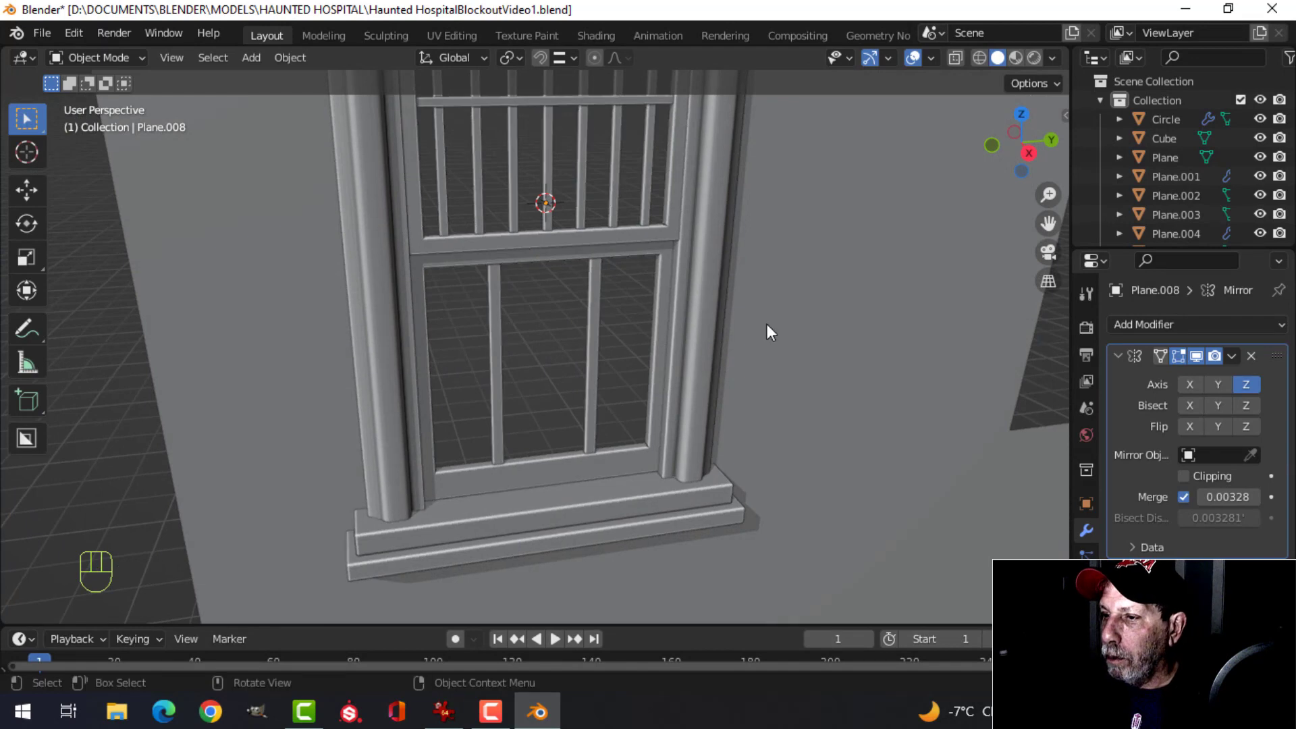
- Apply the Mirror modifier on the lower sash bars and open their mesh for editing
{"action": "left_click", "coordinate": [1232, 353]}
{"action": "left_click", "coordinate": [1196, 374]}
{"action": "key", "text": "Tab"}
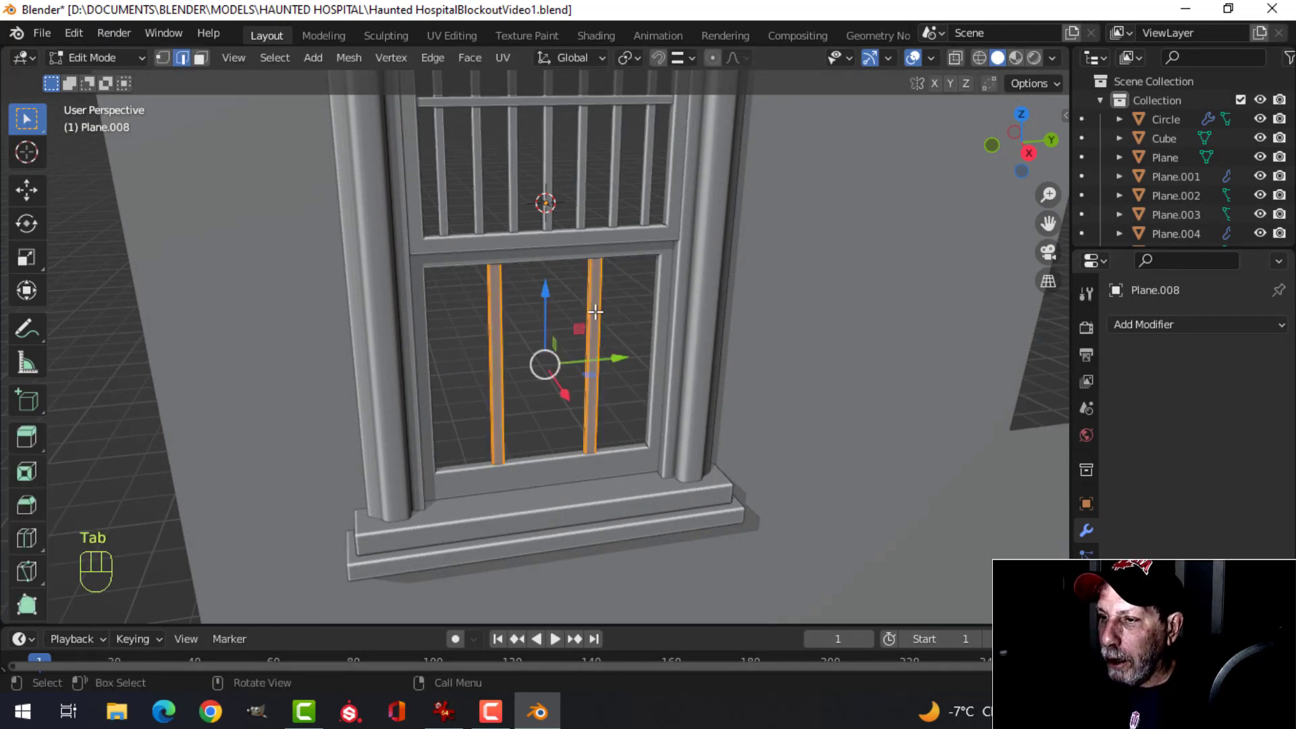
- Duplicate the linked geometry of the mirrored vertical bar and rotate the copy 90° about X as a crossbar
{"action": "left_click", "coordinate": [594, 312]}
{"action": "key", "text": "ctrl+l"}
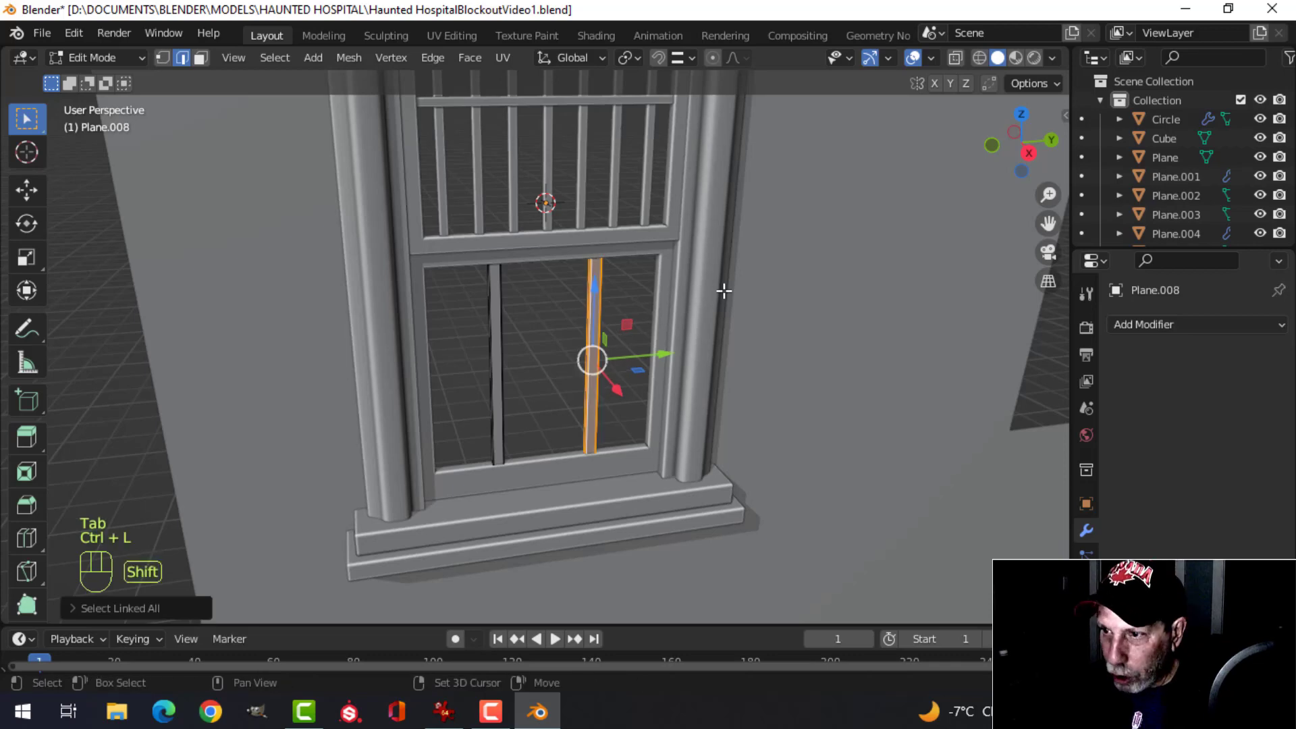
{"action": "key", "text": "shift+d"}
{"action": "key", "text": "r"}
{"action": "key", "text": "x"}
{"action": "key", "text": "9"}
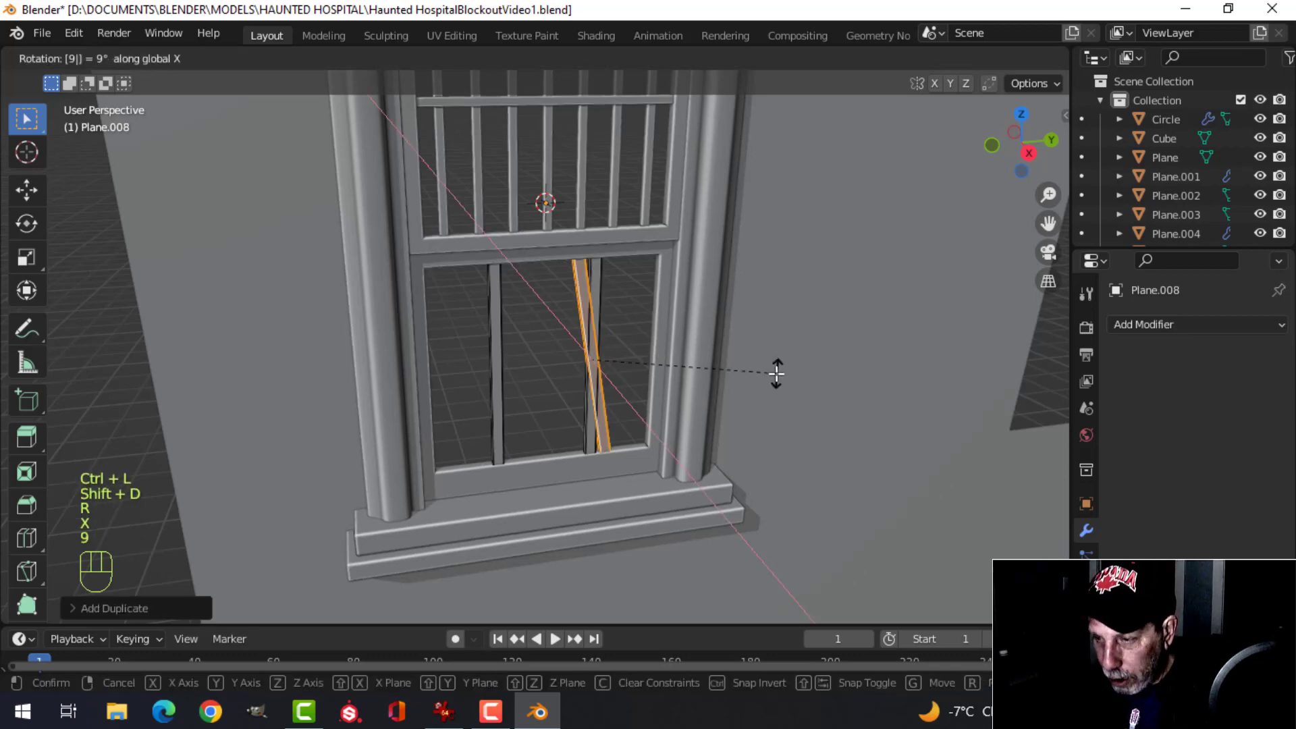
{"action": "key", "text": "0"}
{"action": "left_click", "coordinate": [776, 373]}
- Center the crossbar in the lower sash opening and stretch it along Y to span the frame's inner width
{"action": "key", "text": "KP_3"}
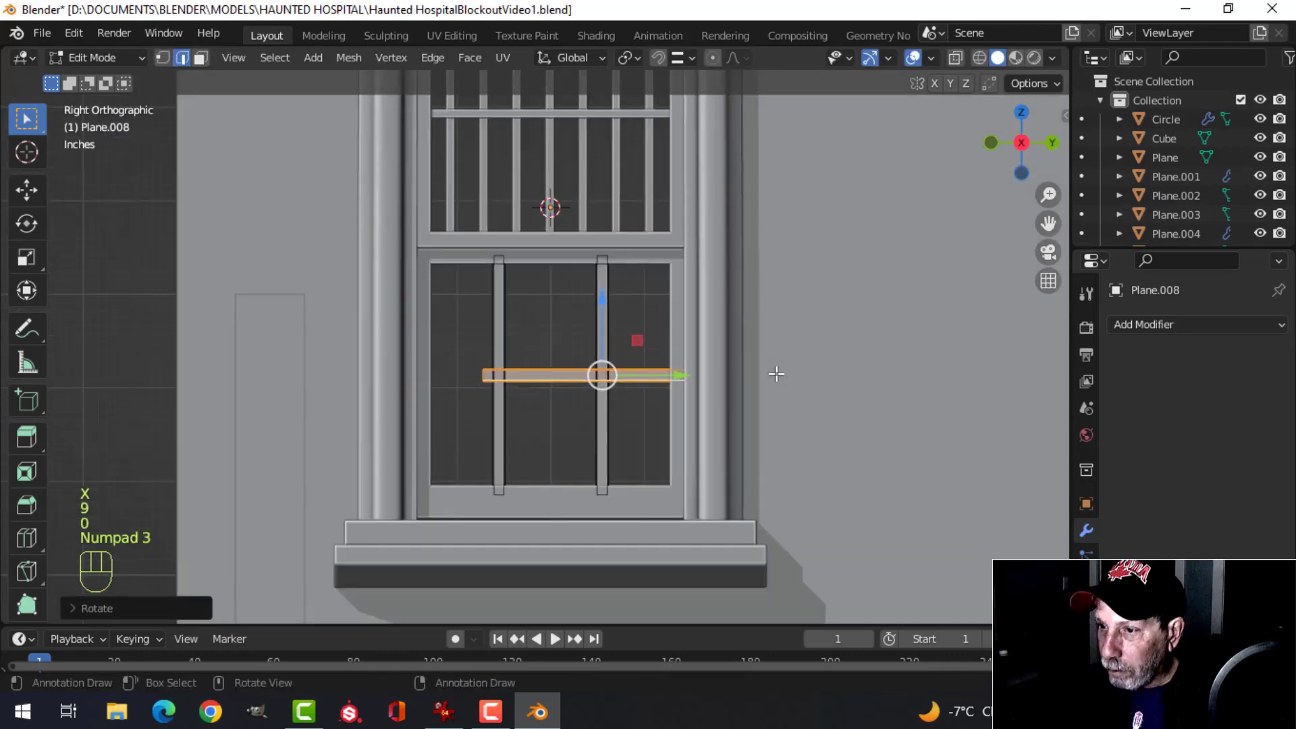
{"action": "scroll", "coordinate": [850, 365], "scroll_direction": "up", "scroll_amount": 2}
{"action": "left_click_drag", "start_coordinate": [729, 393], "coordinate": [635, 391]}
{"action": "key", "text": "s"}
{"action": "key", "text": "y"}
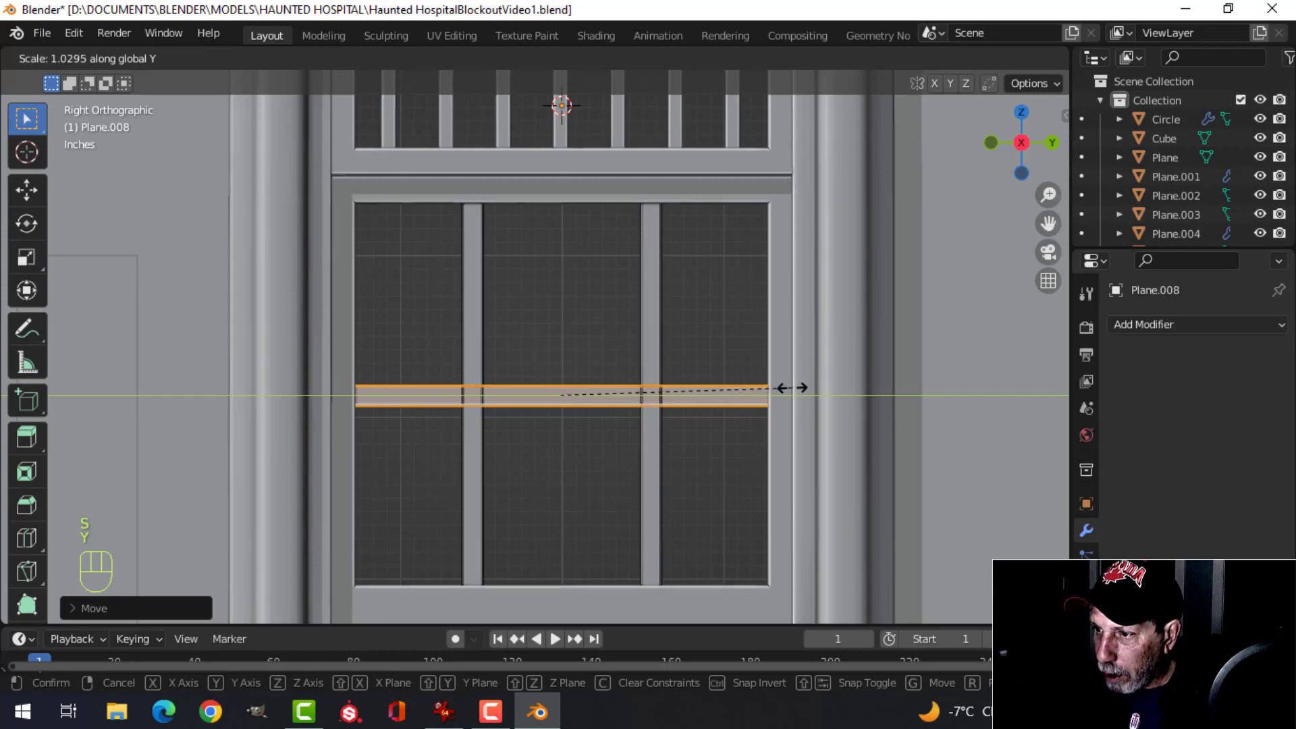
{"action": "left_click", "coordinate": [774, 388]}
- Make the crossbar slightly thinner along X, nudge it along X against the vertical bars, and leave edit mode
{"action": "middle_click_drag", "start_coordinate": [634, 400], "coordinate": [603, 384]}
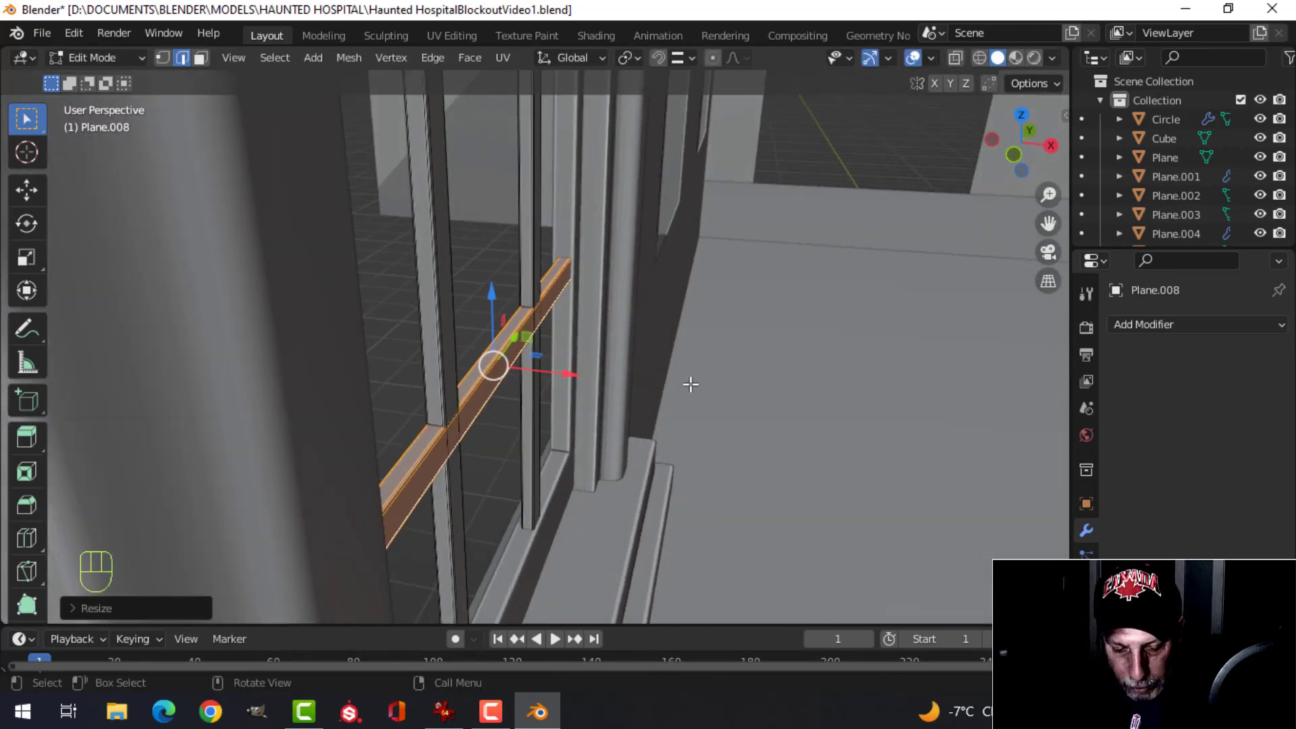
{"action": "key", "text": "s"}
{"action": "key", "text": "x"}
{"action": "left_click", "coordinate": [661, 381]}
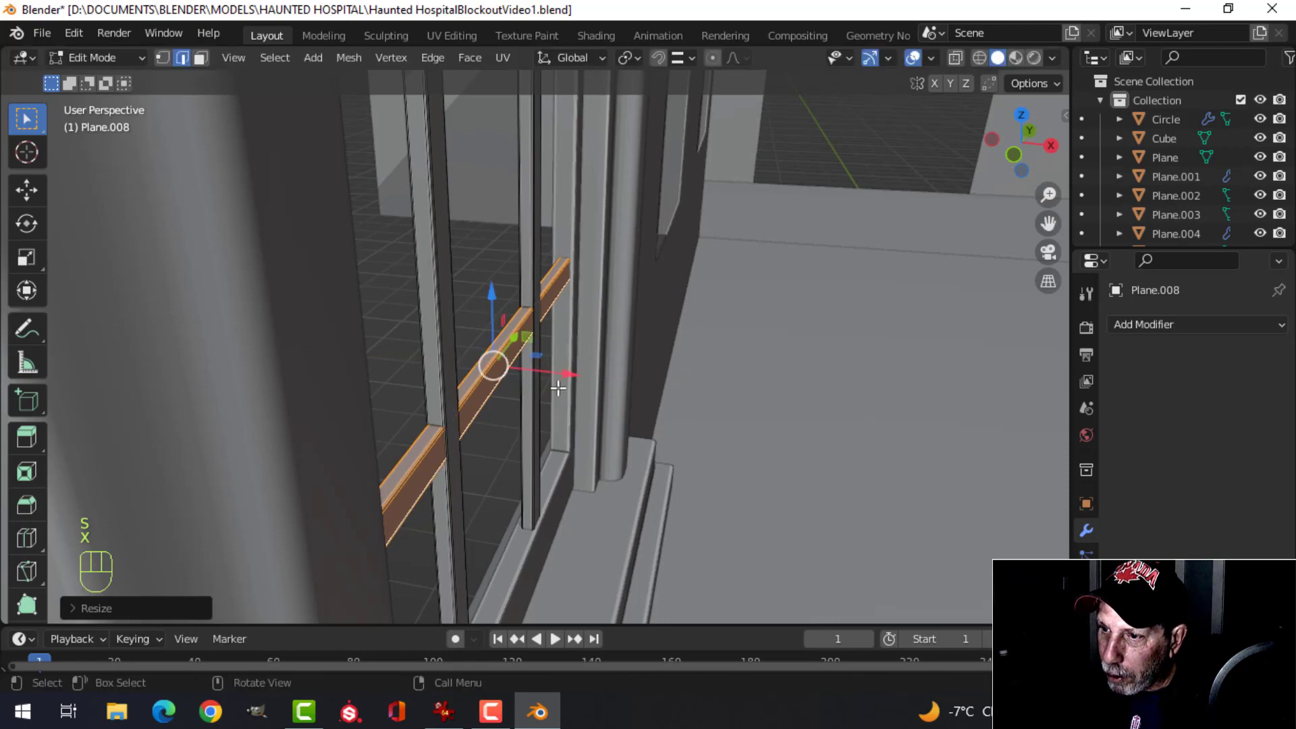
{"action": "left_click_drag", "start_coordinate": [565, 373], "coordinate": [572, 377]}
{"action": "scroll", "coordinate": [668, 371], "scroll_direction": "down", "scroll_amount": 4}
{"action": "key", "text": "Tab"}
{"action": "key", "text": "alt+a"}
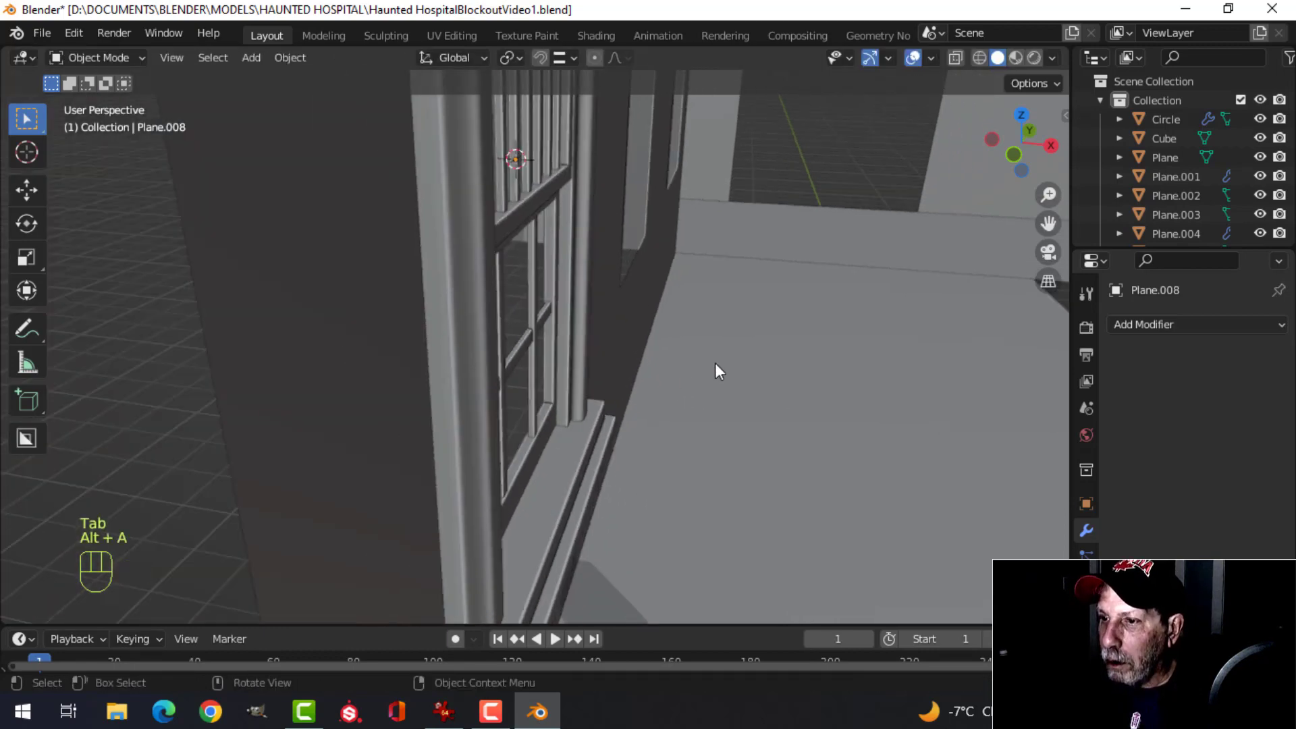
- Examine both sashes from several angles, comparing the upper bar grille with the lower sash's bars
{"action": "middle_click_drag", "start_coordinate": [714, 363], "coordinate": [510, 339]}
{"action": "scroll", "coordinate": [513, 372], "scroll_direction": "down", "scroll_amount": 3}
{"action": "middle_click_drag", "start_coordinate": [515, 402], "coordinate": [597, 348]}
{"action": "scroll", "coordinate": [598, 371], "scroll_direction": "down", "scroll_amount": 3}
{"action": "scroll", "coordinate": [635, 290], "scroll_direction": "up", "scroll_amount": 4}
{"action": "middle_click_drag", "start_coordinate": [642, 277], "coordinate": [608, 364], "text": "shift"}
{"action": "scroll", "coordinate": [607, 363], "scroll_direction": "up", "scroll_amount": 3}
{"action": "middle_click_drag", "start_coordinate": [601, 310], "coordinate": [642, 461], "text": "shift"}
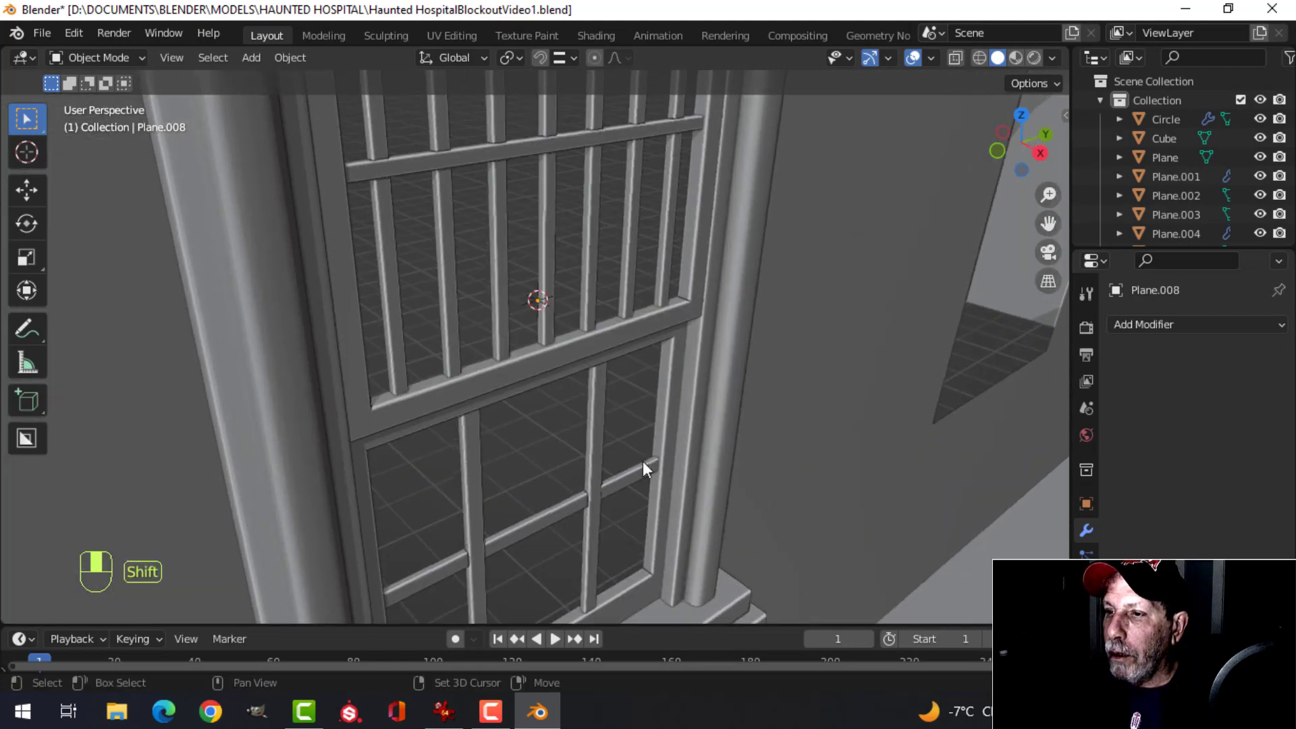
{"action": "scroll", "coordinate": [605, 388], "scroll_direction": "down", "scroll_amount": 2}
{"action": "middle_click_drag", "start_coordinate": [606, 387], "coordinate": [691, 451], "text": "shift"}
{"action": "middle_click_drag", "start_coordinate": [692, 450], "coordinate": [633, 427]}
{"action": "middle_click_drag", "start_coordinate": [633, 428], "coordinate": [779, 529], "text": "shift"}
{"action": "scroll", "coordinate": [702, 459], "scroll_direction": "up", "scroll_amount": 1}
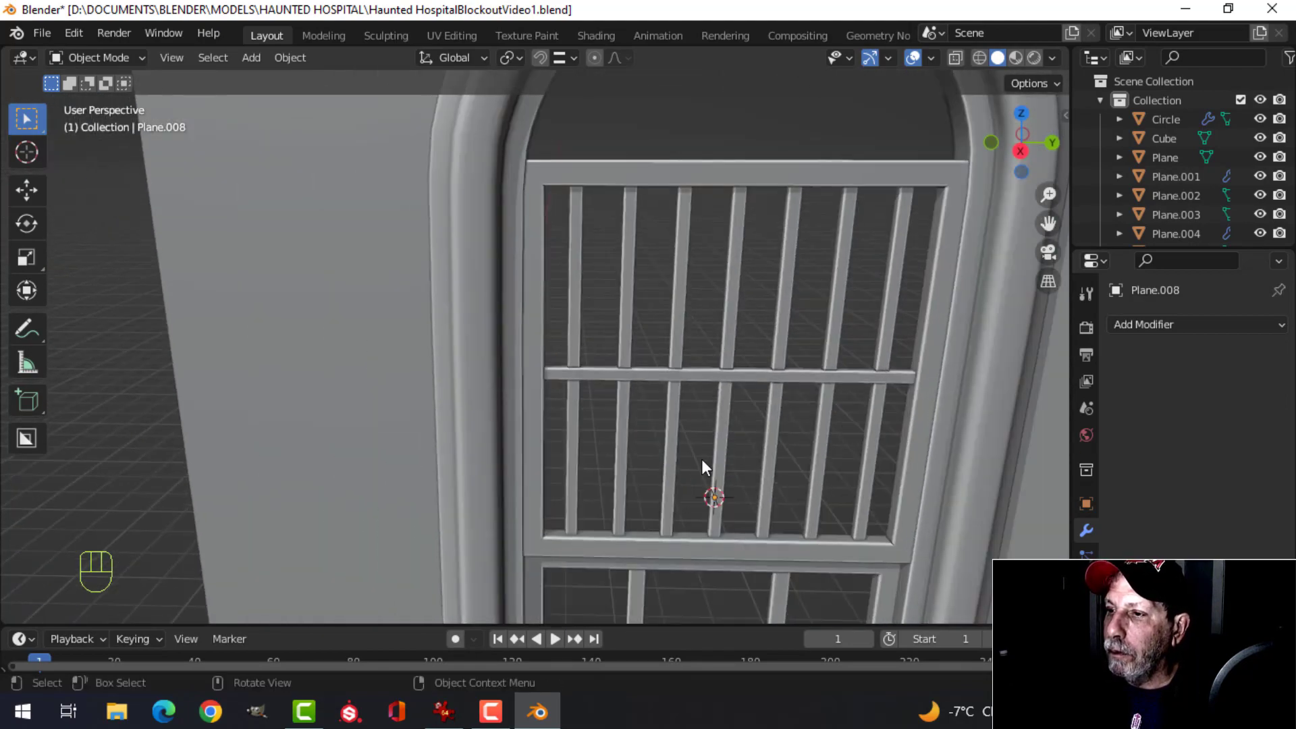
{"action": "middle_click_drag", "start_coordinate": [702, 468], "coordinate": [706, 440]}
{"action": "scroll", "coordinate": [717, 448], "scroll_direction": "down", "scroll_amount": 3}
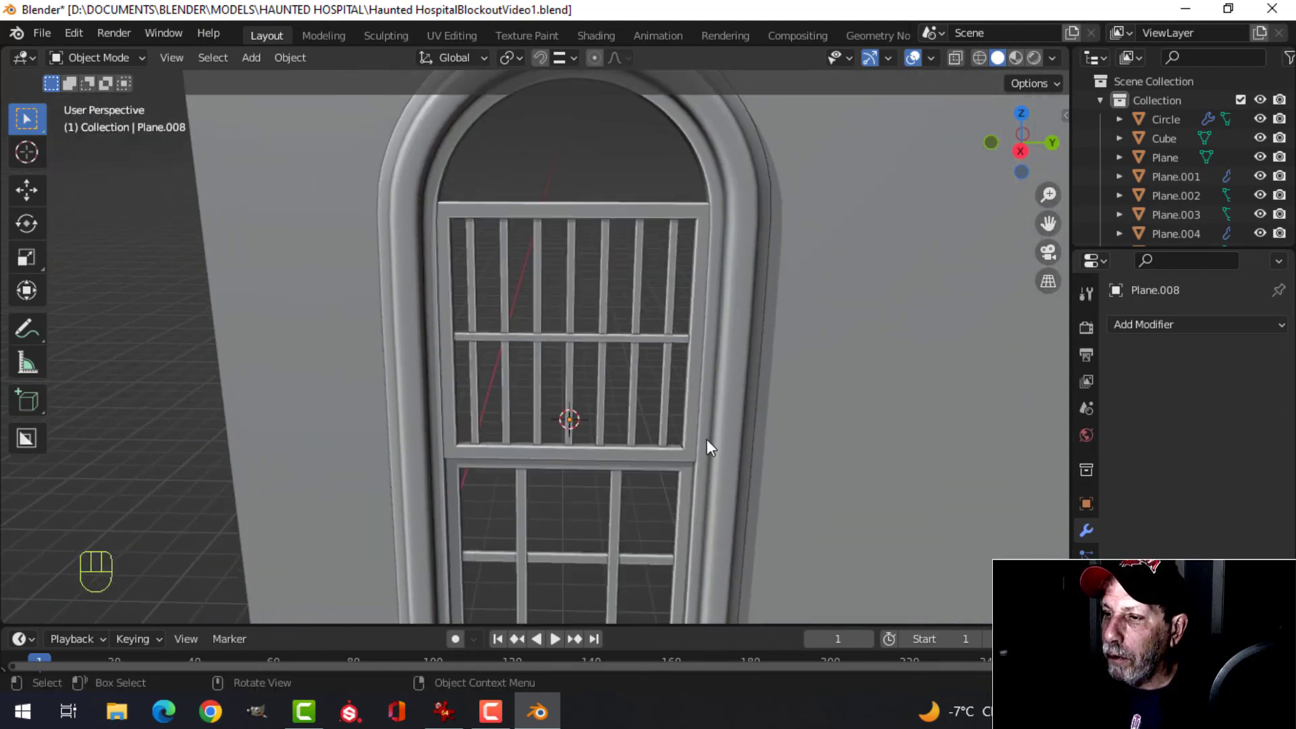
- Join the upper sash's bars and frame into one object and clear the selection
{"action": "key", "text": "ctrl+j"}
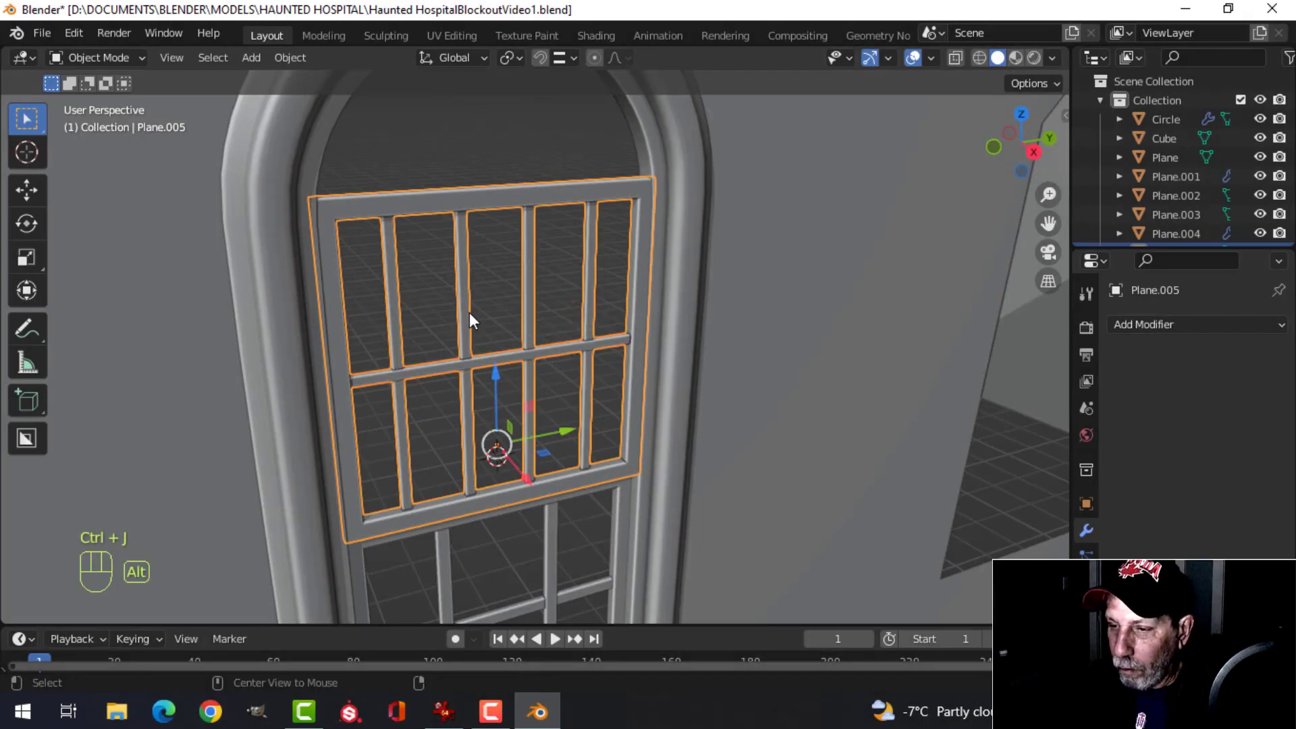
{"action": "key", "text": "alt+a"}
- Join the lower sash's bars and frame into one object and clear the selection
{"action": "scroll", "coordinate": [468, 312], "scroll_direction": "down", "scroll_amount": 4}
{"action": "middle_click_drag", "start_coordinate": [558, 380], "coordinate": [494, 229], "text": "shift"}
{"action": "scroll", "coordinate": [494, 230], "scroll_direction": "up", "scroll_amount": 1}
{"action": "scroll", "coordinate": [495, 229], "scroll_direction": "up", "scroll_amount": 3}
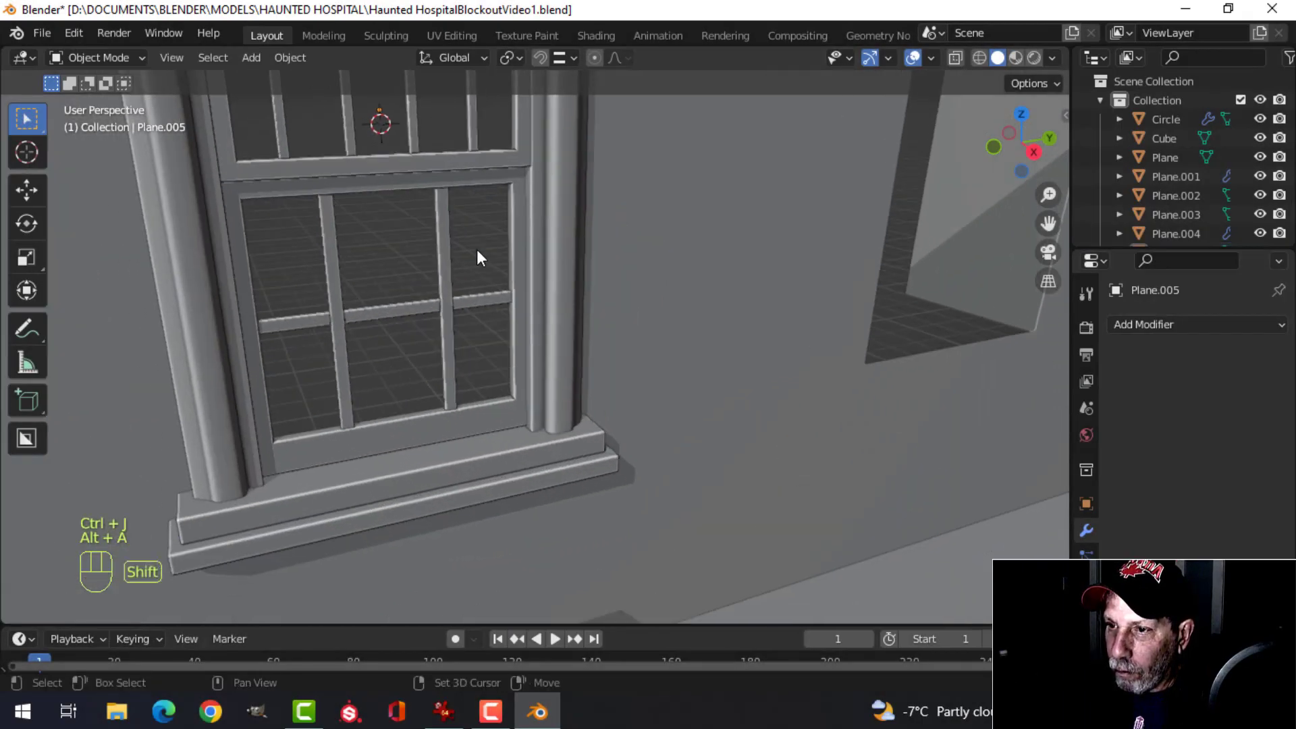
{"action": "left_click", "coordinate": [443, 229]}
{"action": "left_click", "coordinate": [511, 199], "text": "shift"}
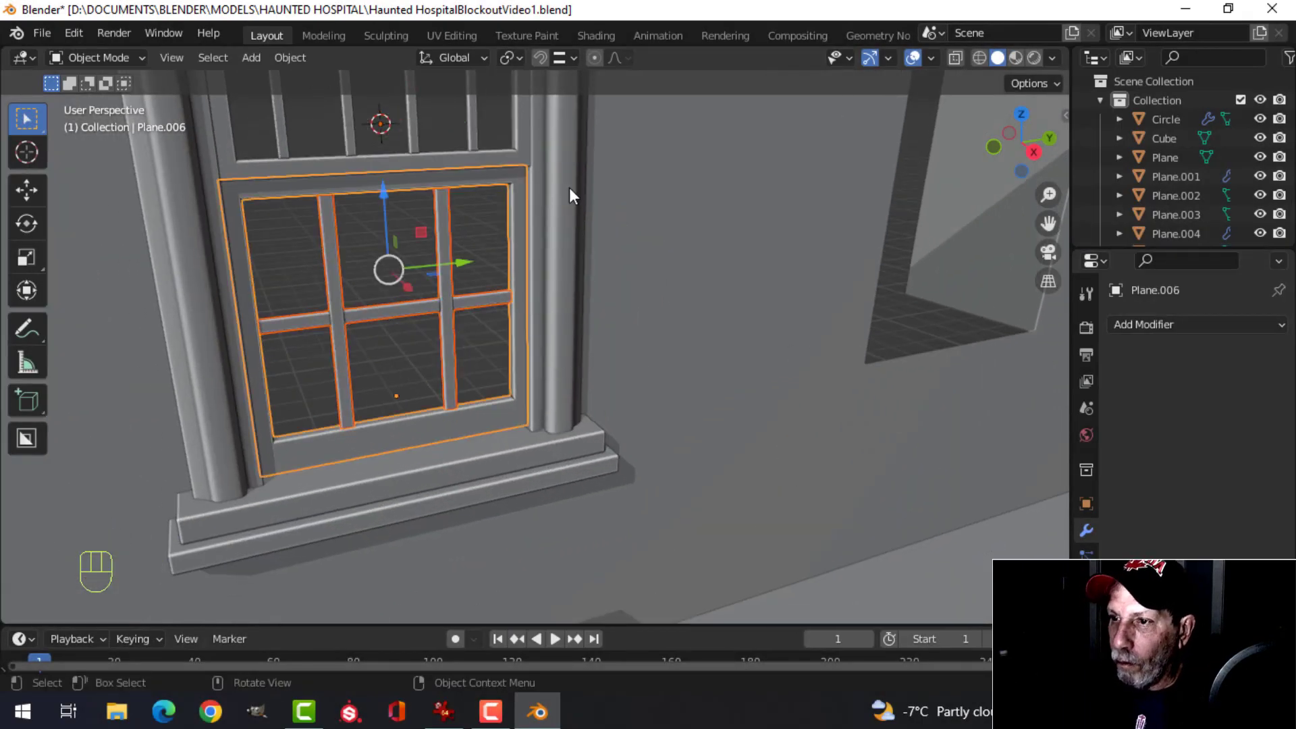
{"action": "key", "text": "ctrl+j"}
{"action": "key", "text": "alt+a"}
- Raise the lower sash along Z by about 0.45 ft so it stands partly open, and clear the selection
{"action": "middle_click_drag", "start_coordinate": [566, 183], "coordinate": [553, 220]}
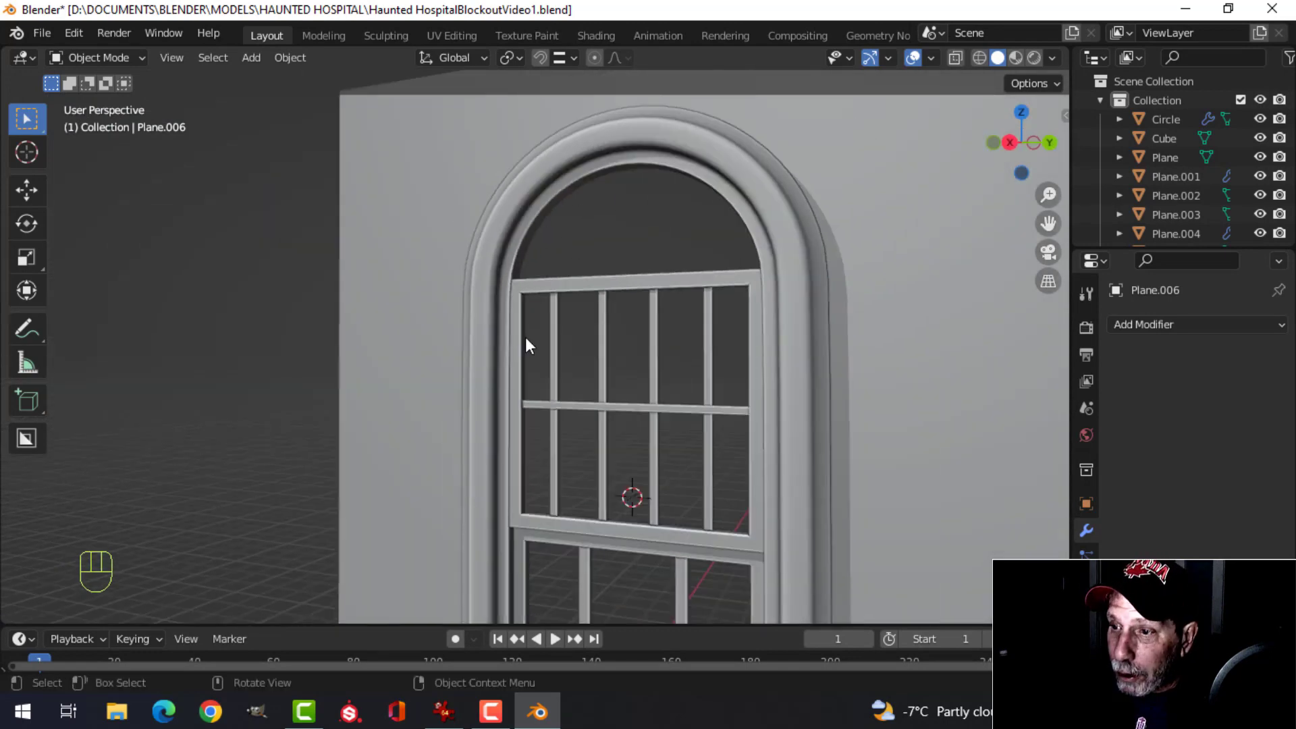
{"action": "middle_click_drag", "start_coordinate": [666, 467], "coordinate": [641, 235], "text": "shift"}
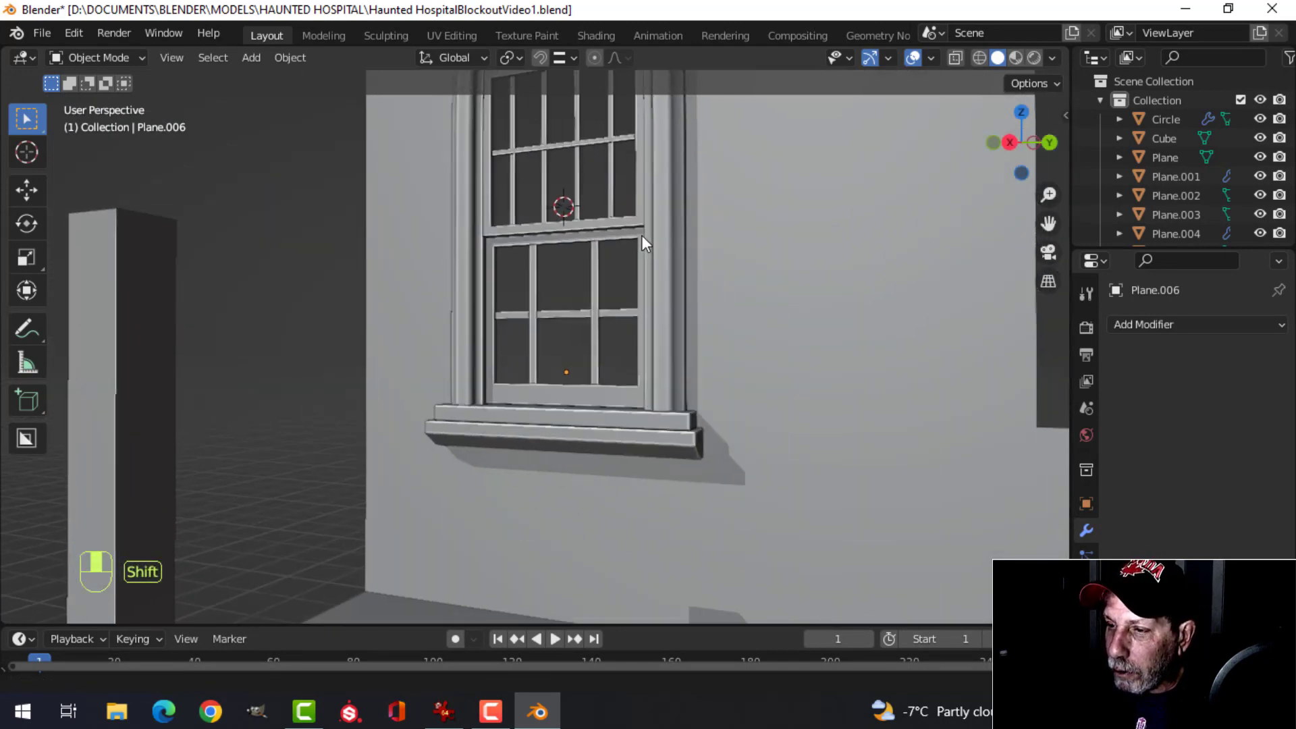
{"action": "scroll", "coordinate": [572, 324], "scroll_direction": "down", "scroll_amount": 4}
{"action": "left_click", "coordinate": [613, 372]}
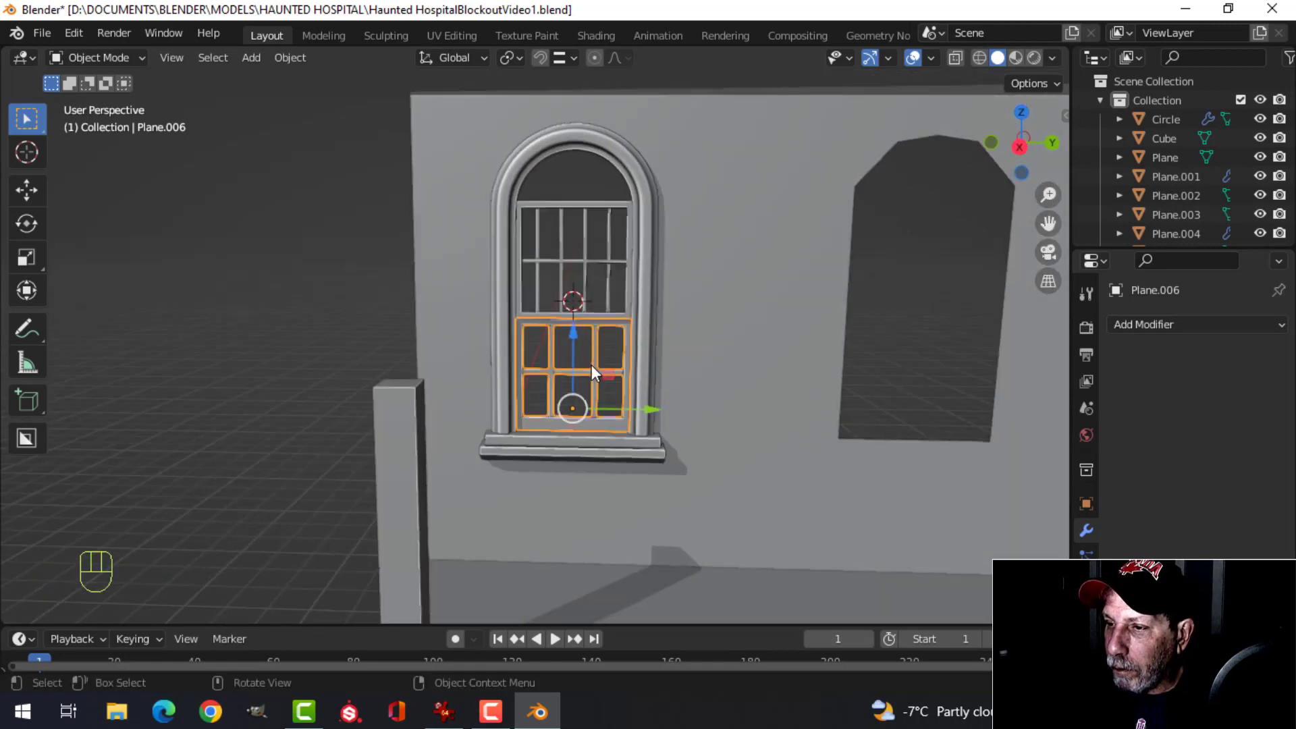
{"action": "scroll", "coordinate": [600, 362], "scroll_direction": "up", "scroll_amount": 3}
{"action": "key", "text": "g"}
{"action": "key", "text": "z"}
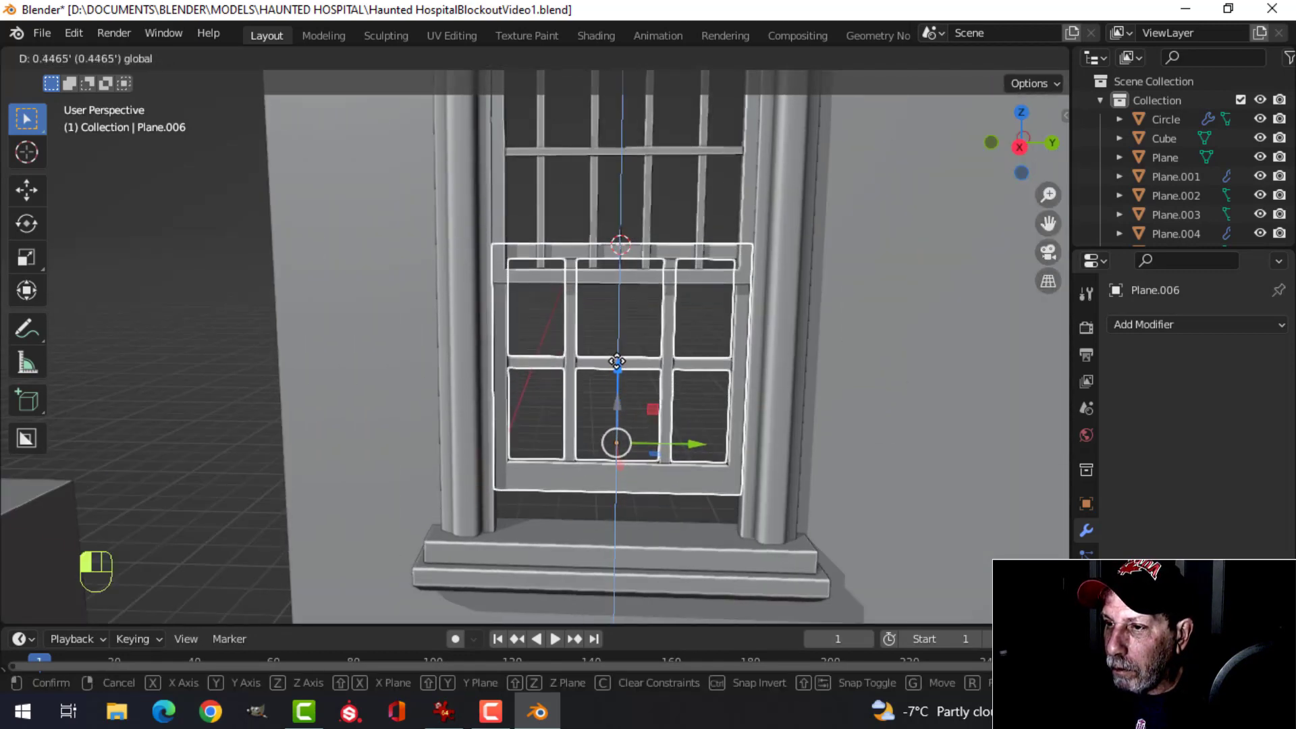
{"action": "left_click", "coordinate": [670, 364]}
{"action": "key", "text": "alt+a"}
- Examine the partly open window in the wall from several angles
{"action": "middle_click_drag", "start_coordinate": [750, 315], "coordinate": [845, 301]}
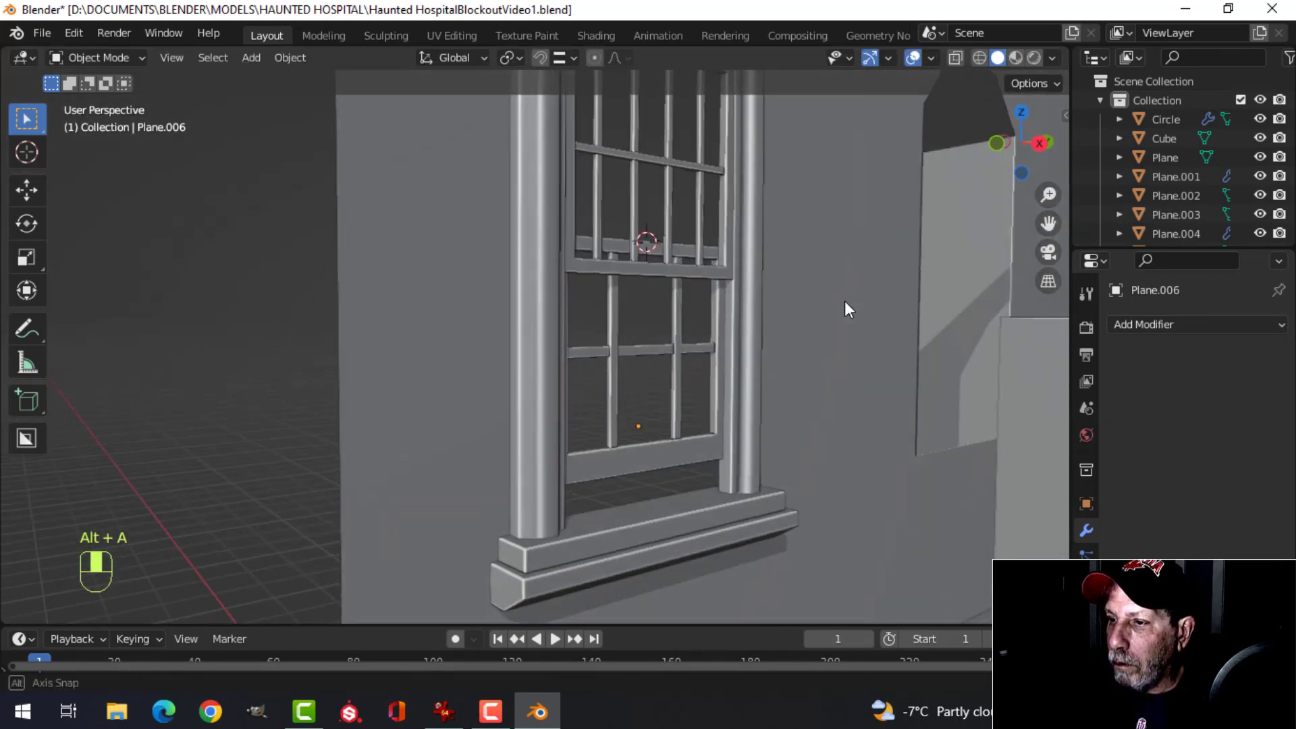
{"action": "scroll", "coordinate": [824, 355], "scroll_direction": "down", "scroll_amount": 3}
{"action": "middle_click_drag", "start_coordinate": [825, 355], "coordinate": [488, 394]}
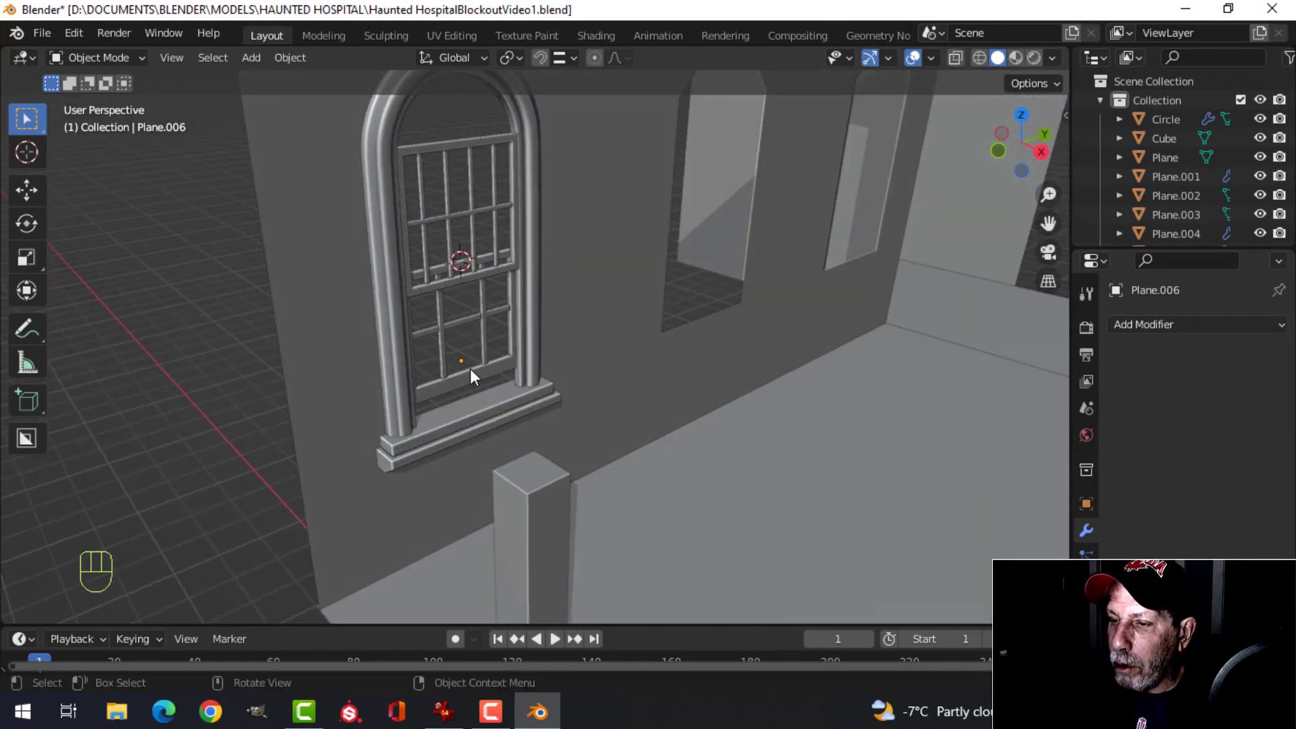
{"action": "scroll", "coordinate": [540, 351], "scroll_direction": "up", "scroll_amount": 3}
{"action": "middle_click_drag", "start_coordinate": [588, 351], "coordinate": [629, 324], "text": "shift"}
{"action": "middle_click_drag", "start_coordinate": [629, 324], "coordinate": [572, 351]}
{"action": "scroll", "coordinate": [534, 328], "scroll_direction": "down", "scroll_amount": 4}
{"action": "scroll", "coordinate": [497, 400], "scroll_direction": "up", "scroll_amount": 1}
{"action": "scroll", "coordinate": [496, 400], "scroll_direction": "up", "scroll_amount": 1}
- Move the arched casing, the sill and both sashes into a new collection named Window
{"action": "left_click", "coordinate": [484, 291]}
{"action": "scroll", "coordinate": [544, 408], "scroll_direction": "down", "scroll_amount": 2}
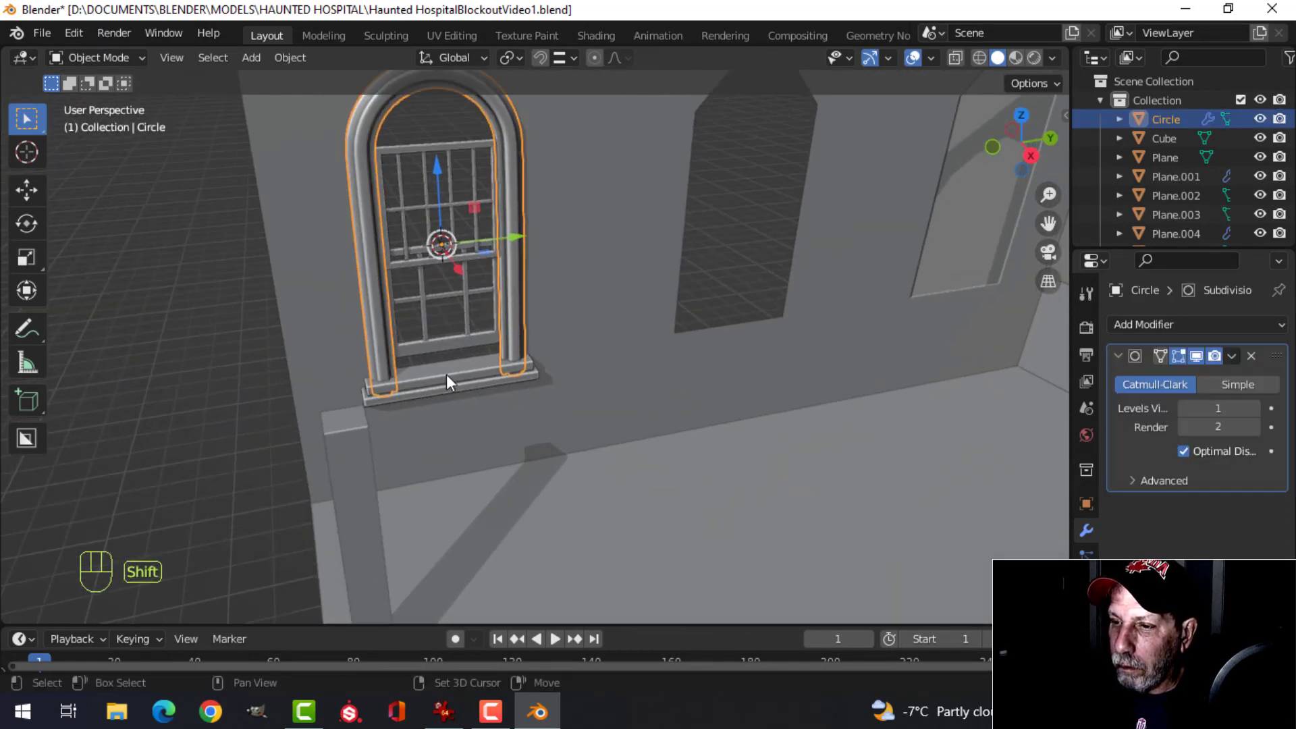
{"action": "left_click", "coordinate": [452, 382], "text": "shift"}
{"action": "middle_click_drag", "start_coordinate": [674, 359], "coordinate": [641, 341]}
{"action": "scroll", "coordinate": [641, 341], "scroll_direction": "up", "scroll_amount": 3}
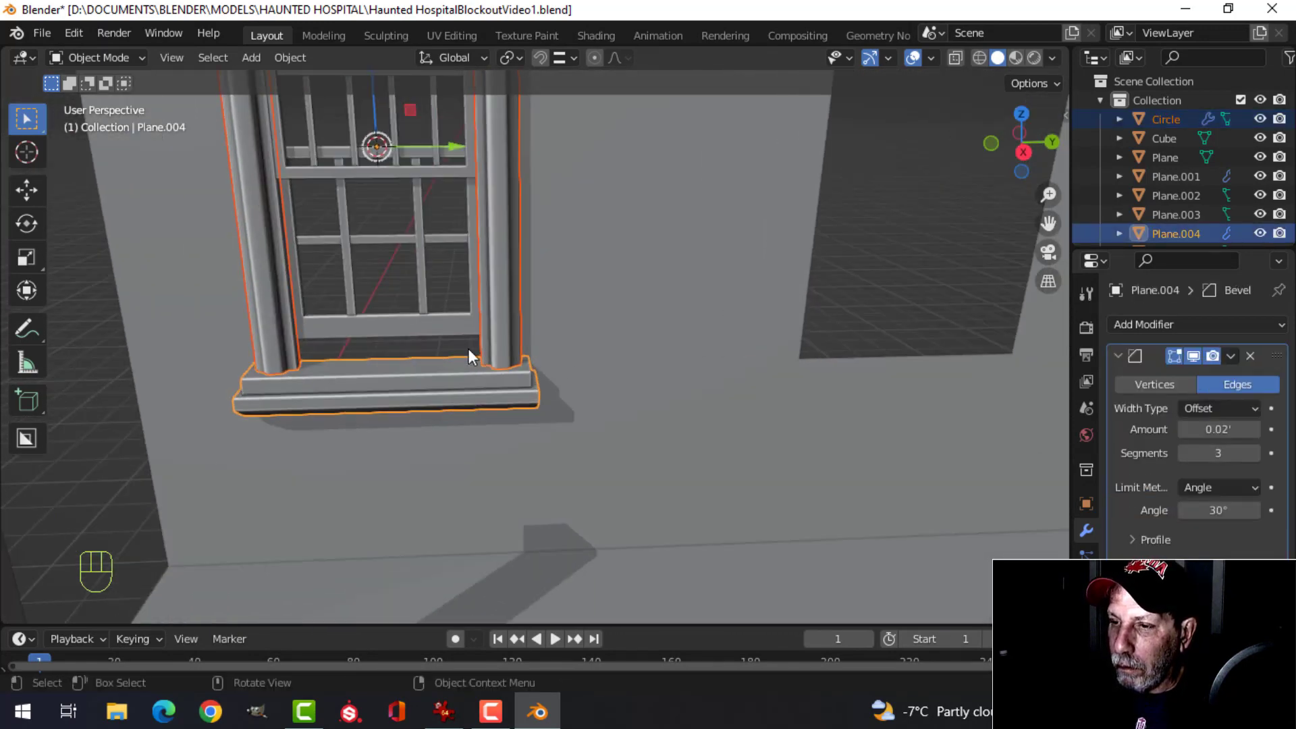
{"action": "left_click", "coordinate": [413, 260], "text": "shift"}
{"action": "left_click", "coordinate": [402, 135], "text": "shift"}
{"action": "scroll", "coordinate": [513, 264], "scroll_direction": "down", "scroll_amount": 2}
{"action": "middle_click_drag", "start_coordinate": [531, 287], "coordinate": [558, 319]}
{"action": "key", "text": "m"}
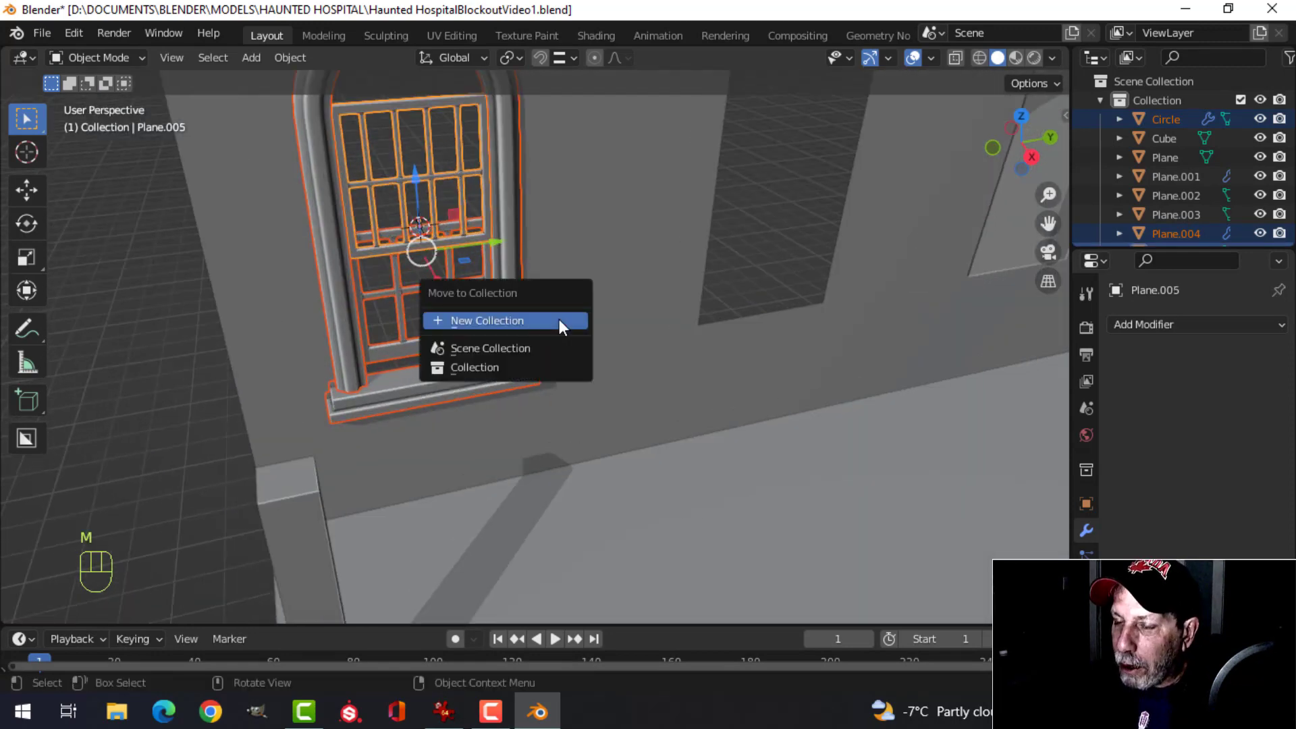
{"action": "left_click", "coordinate": [559, 320]}
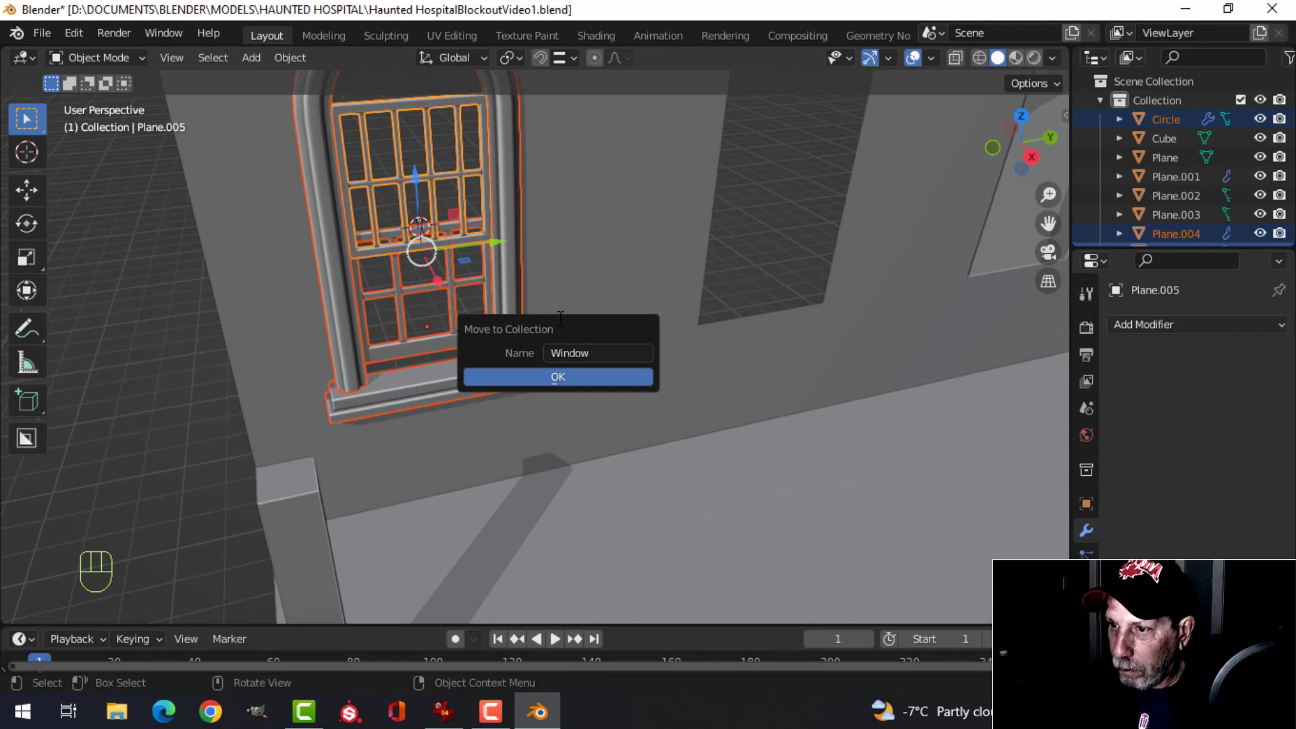
{"action": "left_click", "coordinate": [596, 377]}
- Add a collection instance of the Window collection to the scene
{"action": "scroll", "coordinate": [585, 332], "scroll_direction": "down", "scroll_amount": 4}
{"action": "middle_click_drag", "start_coordinate": [584, 332], "coordinate": [546, 309]}
{"action": "scroll", "coordinate": [586, 268], "scroll_direction": "up", "scroll_amount": 2}
{"action": "scroll", "coordinate": [653, 261], "scroll_direction": "down", "scroll_amount": 3}
{"action": "key", "text": "shift+a"}
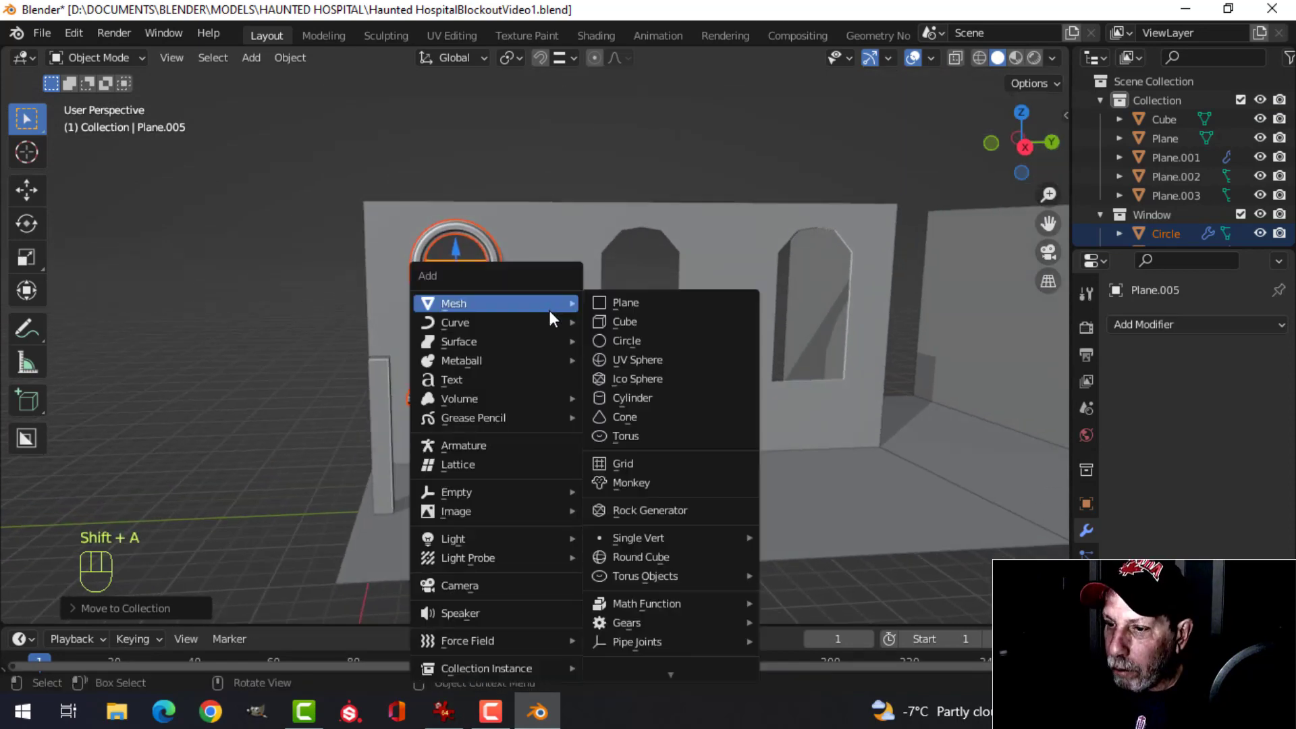
{"action": "mouse_move", "coordinate": [537, 666]}
{"action": "left_click", "coordinate": [633, 670]}
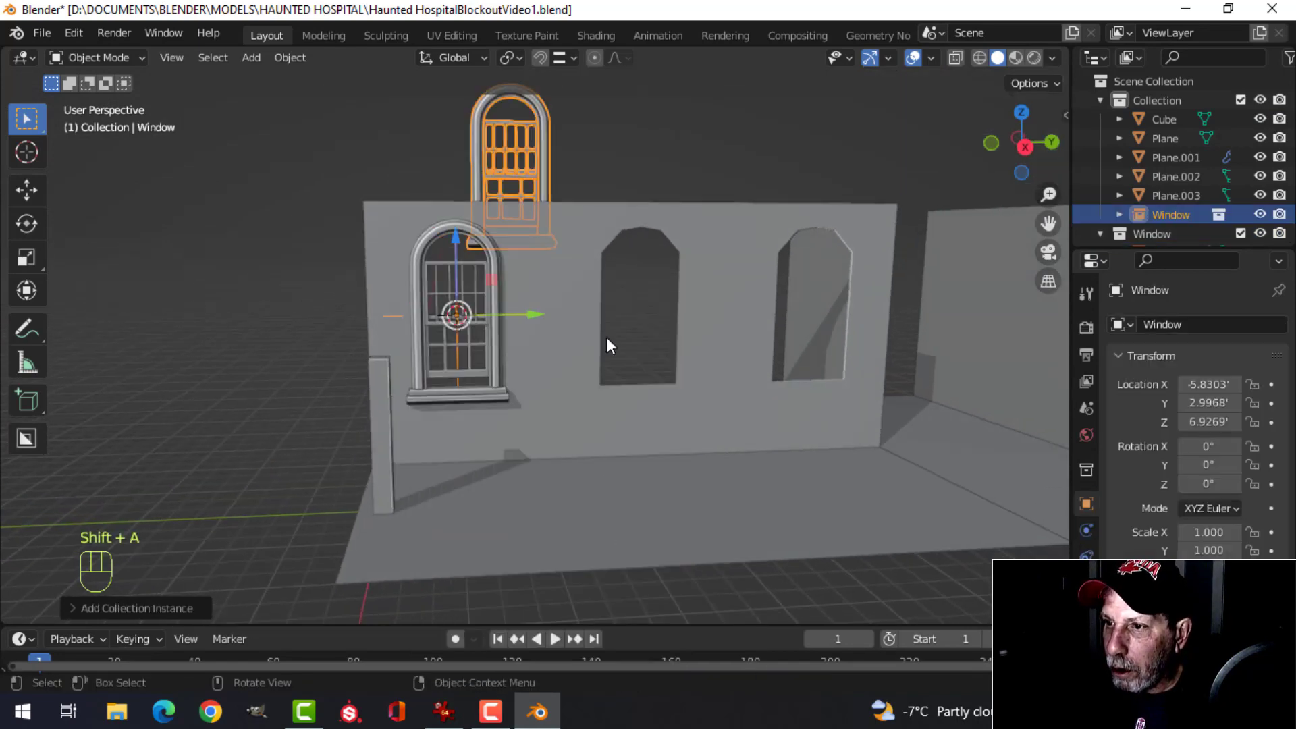
- Apply Origin to 3D Cursor to the window instance, and Geometry to Origin so it lines up with the original window
{"action": "left_click", "coordinate": [297, 58]}
{"action": "mouse_move", "coordinate": [316, 96]}
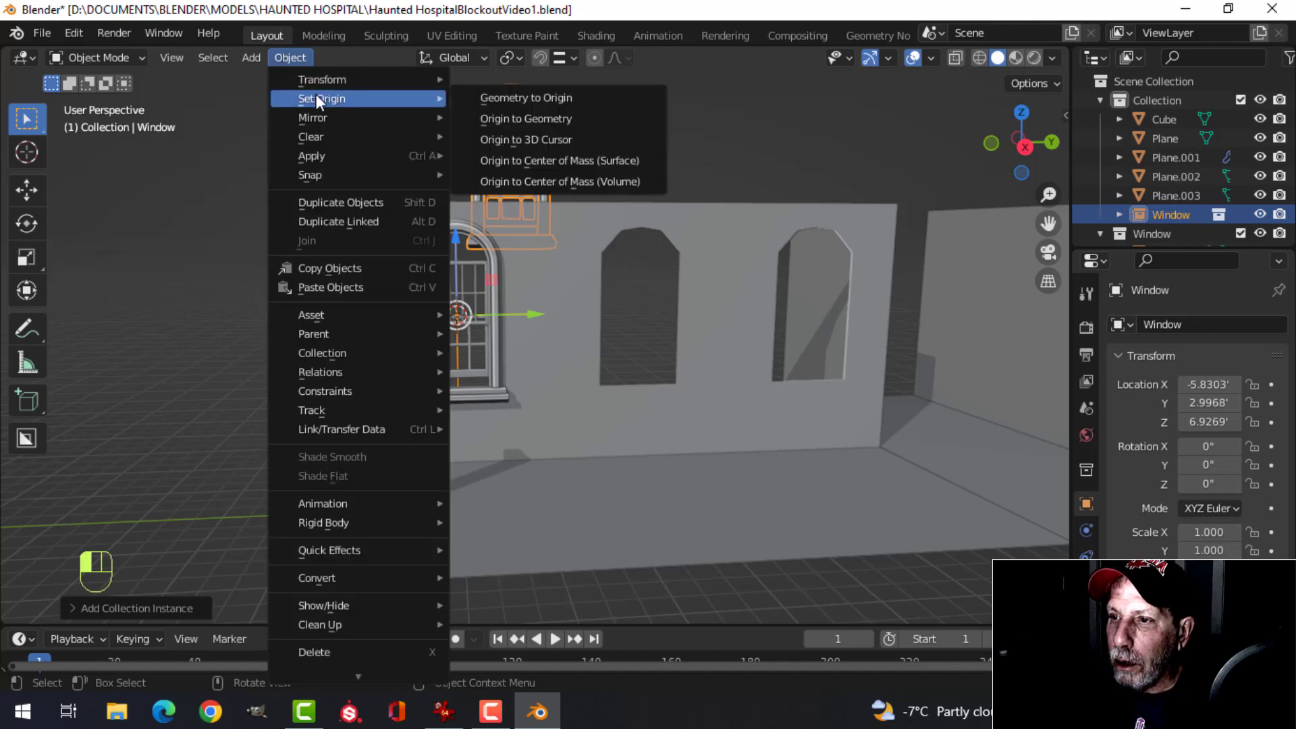
{"action": "left_click", "coordinate": [535, 139]}
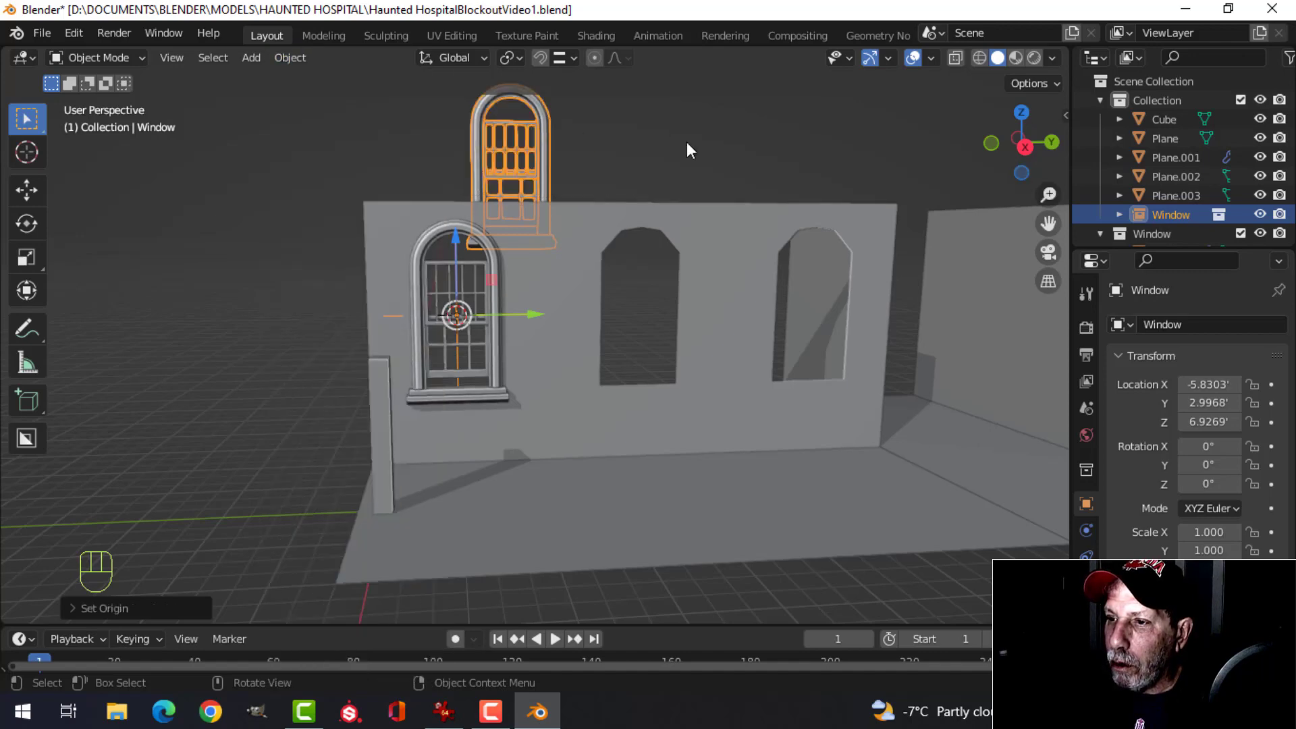
{"action": "left_click", "coordinate": [300, 60]}
{"action": "mouse_move", "coordinate": [327, 95]}
{"action": "left_click", "coordinate": [525, 98]}
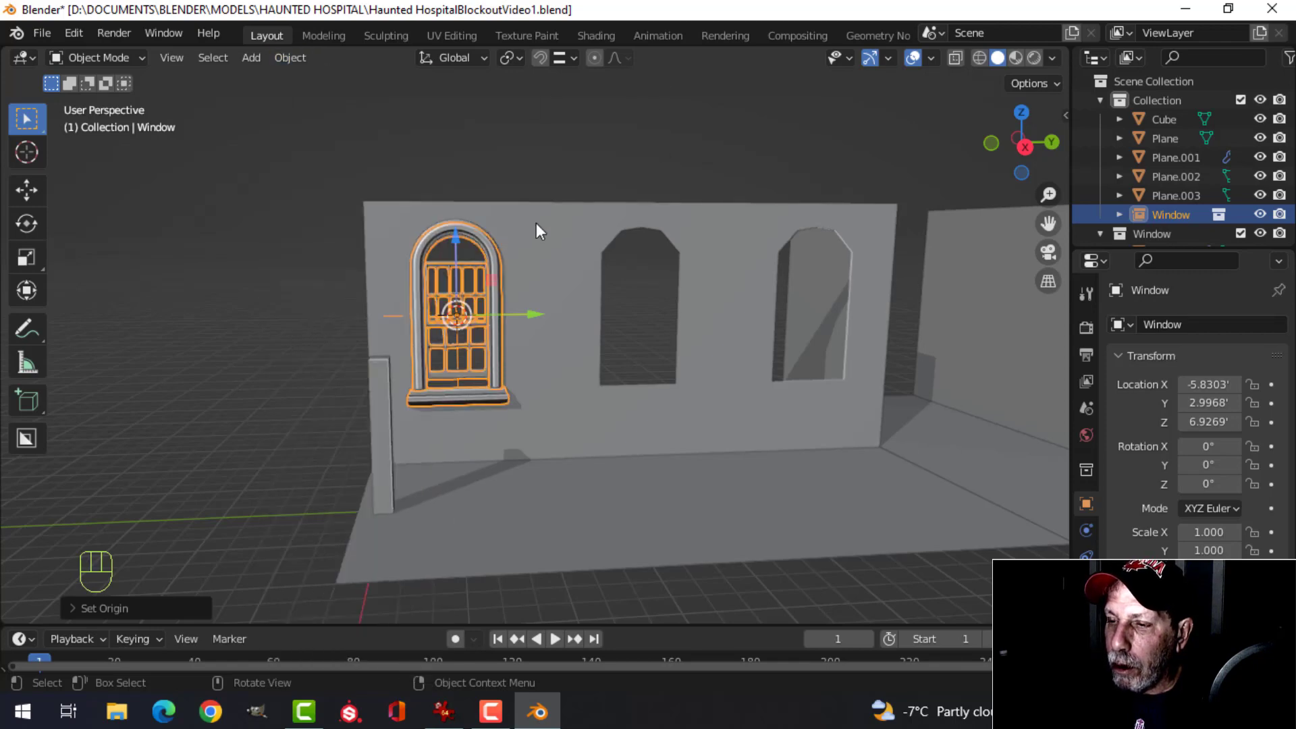
- Move the window instance along Y to about 11.49 ft, centering it in the wall's middle opening
{"action": "key", "text": "shift+d"}
{"action": "key", "text": "y"}
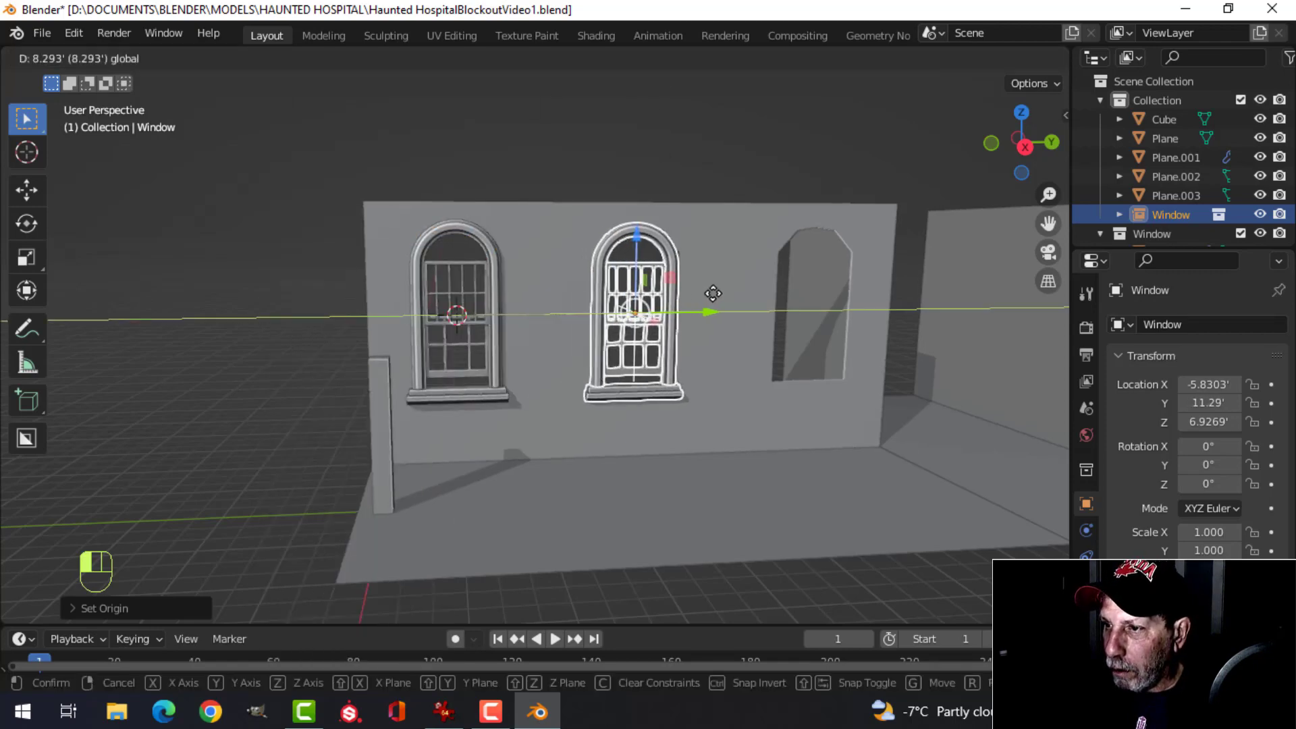
{"action": "left_click", "coordinate": [717, 290]}
{"action": "key", "text": "KP_3"}
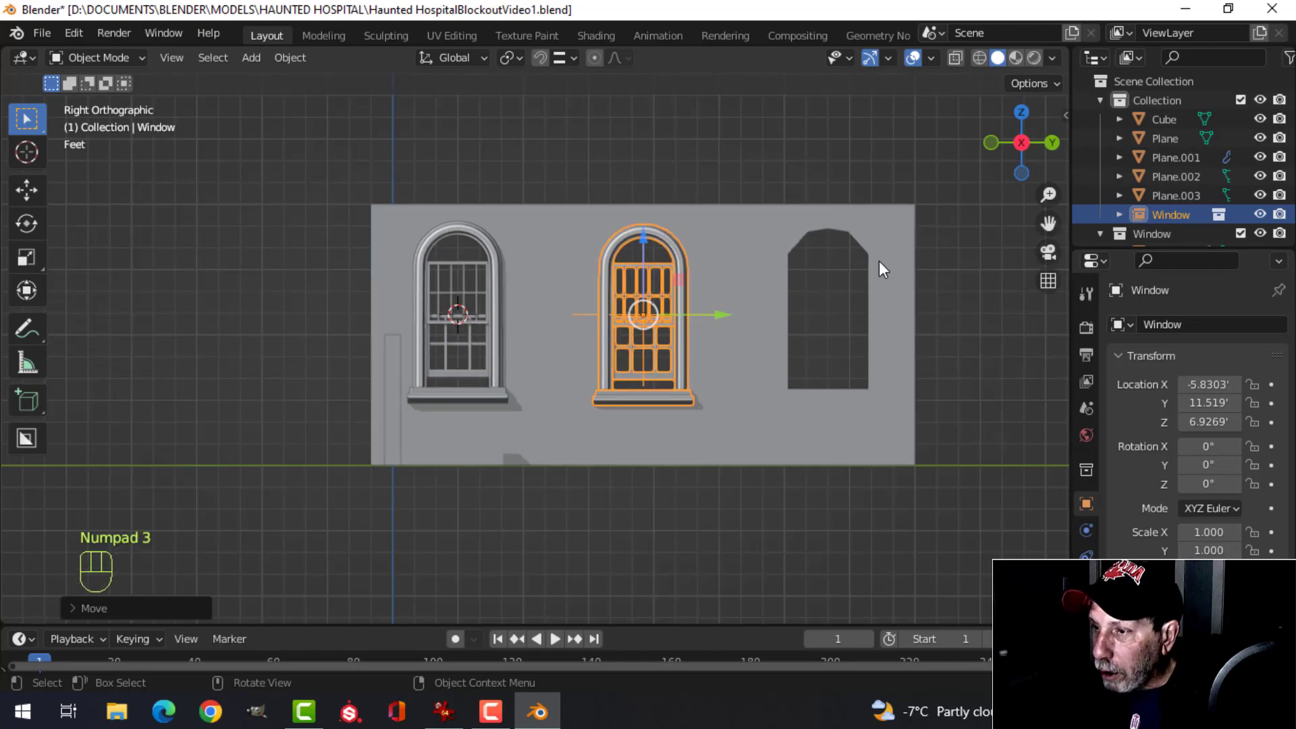
{"action": "scroll", "coordinate": [878, 263], "scroll_direction": "up", "scroll_amount": 5}
{"action": "middle_click_drag", "start_coordinate": [891, 274], "coordinate": [545, 352], "text": "shift"}
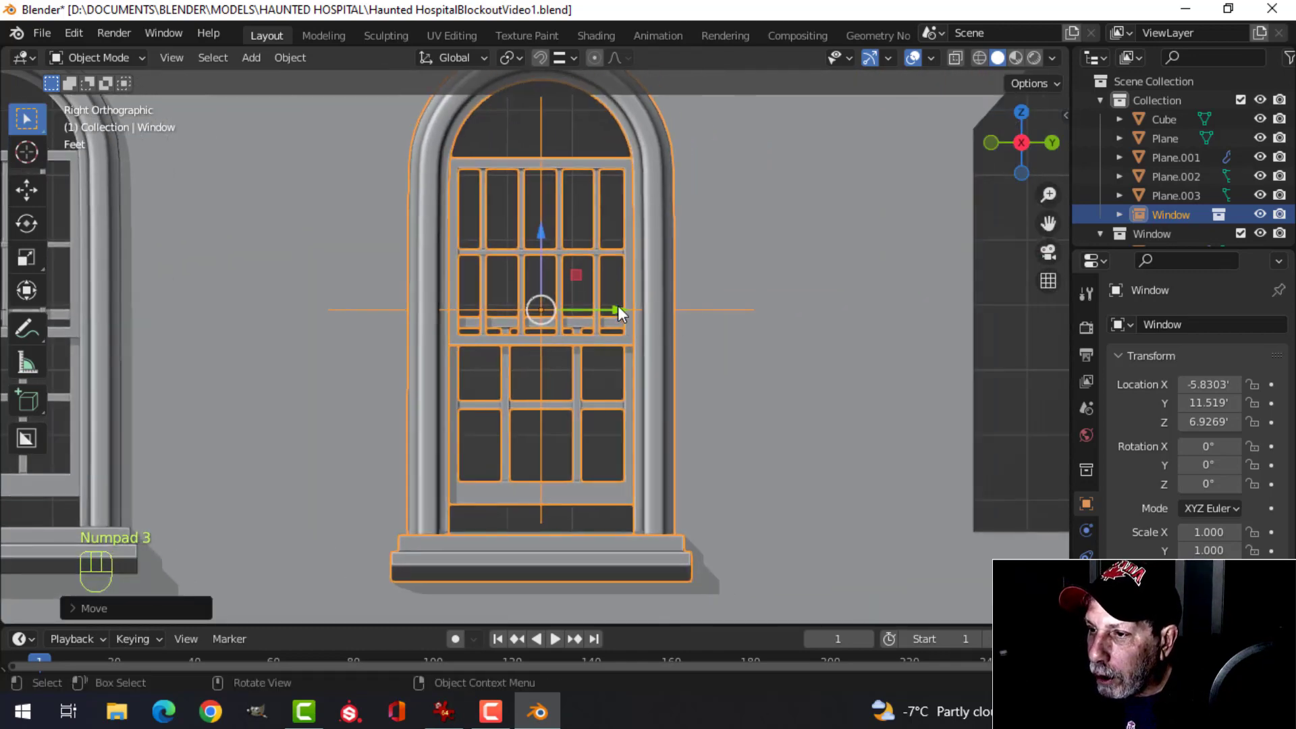
{"action": "key", "text": "g"}
{"action": "key", "text": "y"}
{"action": "left_click", "coordinate": [636, 331]}
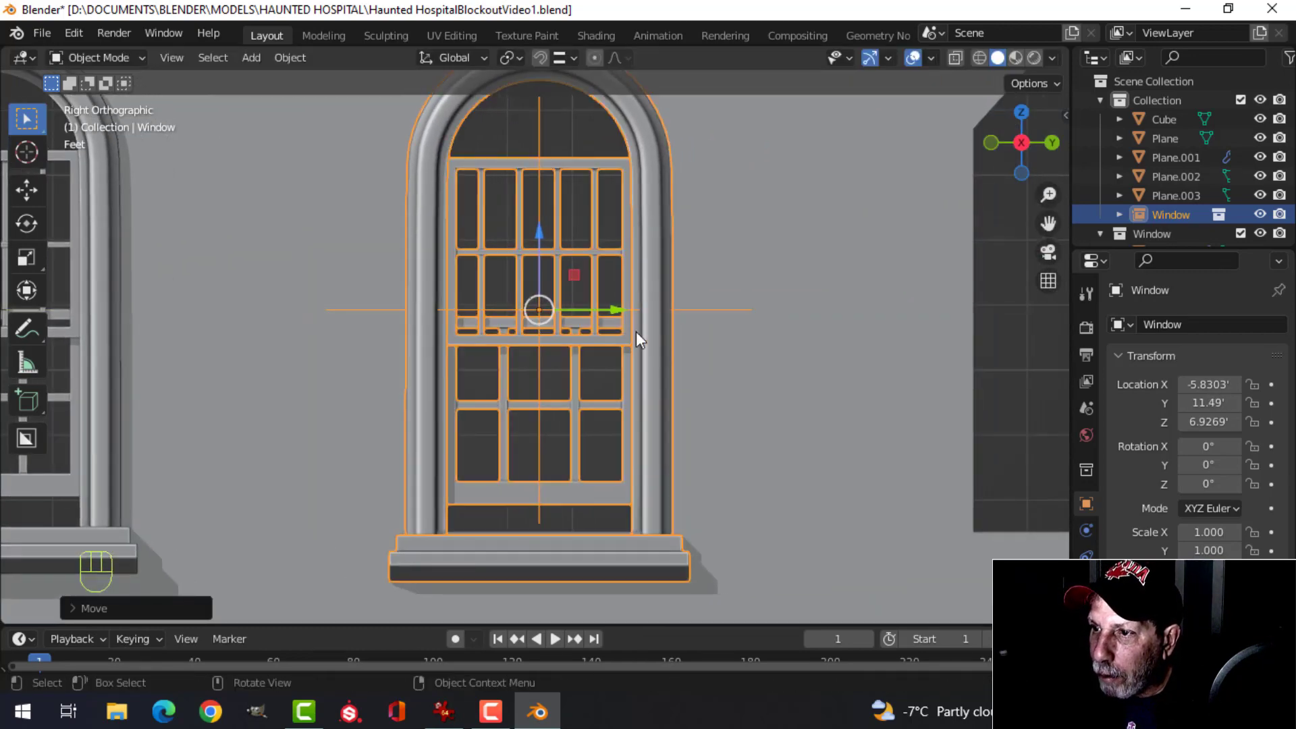
- Duplicate the window instance into the third opening at about Y 19.98 ft and clear the selection
{"action": "scroll", "coordinate": [636, 331], "scroll_direction": "down", "scroll_amount": 3}
{"action": "middle_click_drag", "start_coordinate": [649, 364], "coordinate": [507, 374], "text": "shift"}
{"action": "key", "text": "shift+d"}
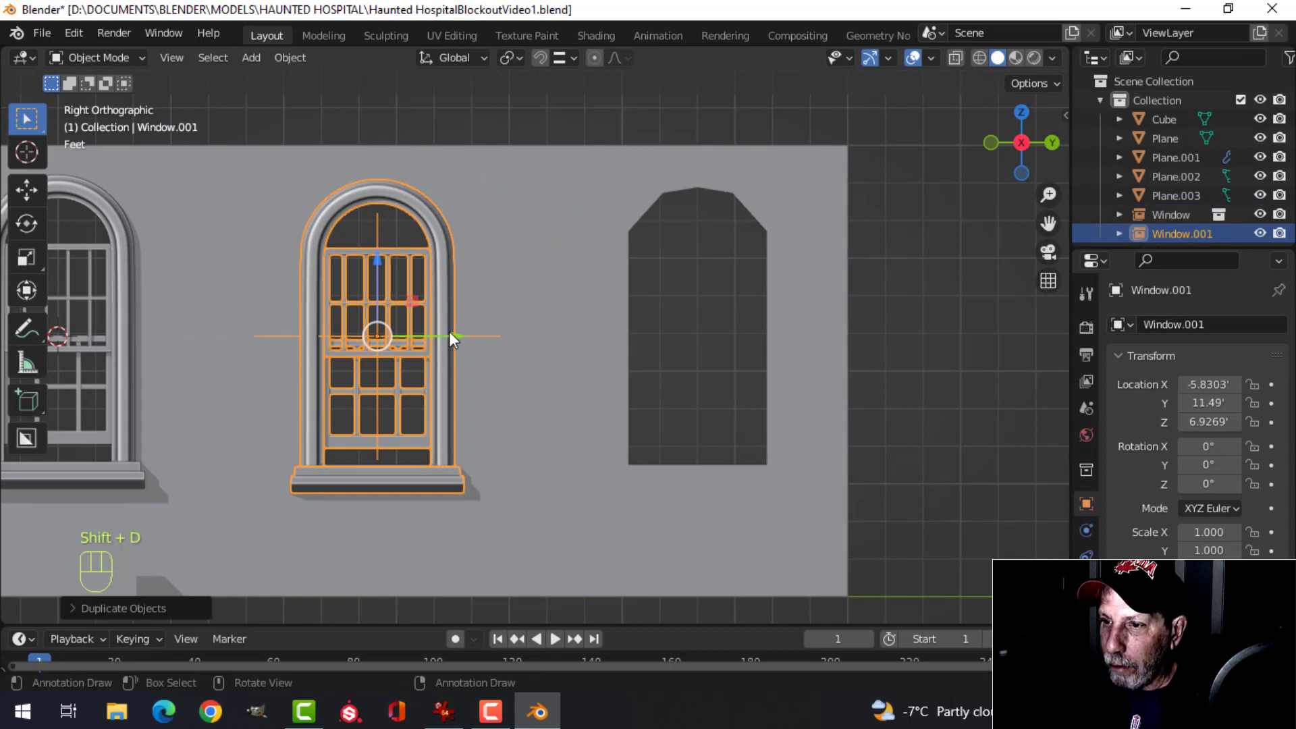
{"action": "left_click", "coordinate": [771, 310]}
{"action": "middle_click_drag", "start_coordinate": [771, 310], "coordinate": [591, 365]}
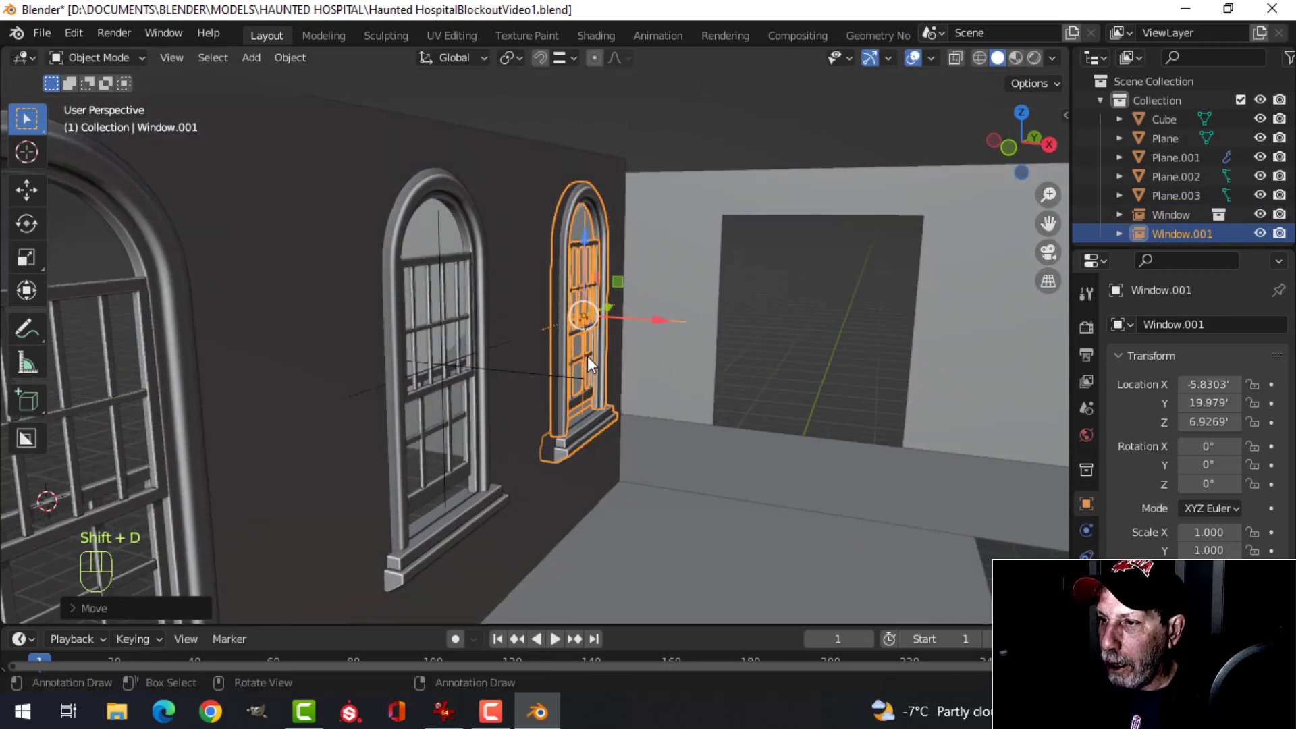
{"action": "key", "text": "alt+a"}
{"action": "scroll", "coordinate": [783, 371], "scroll_direction": "down", "scroll_amount": 4}
{"action": "middle_click_drag", "start_coordinate": [692, 371], "coordinate": [647, 311], "text": "shift"}
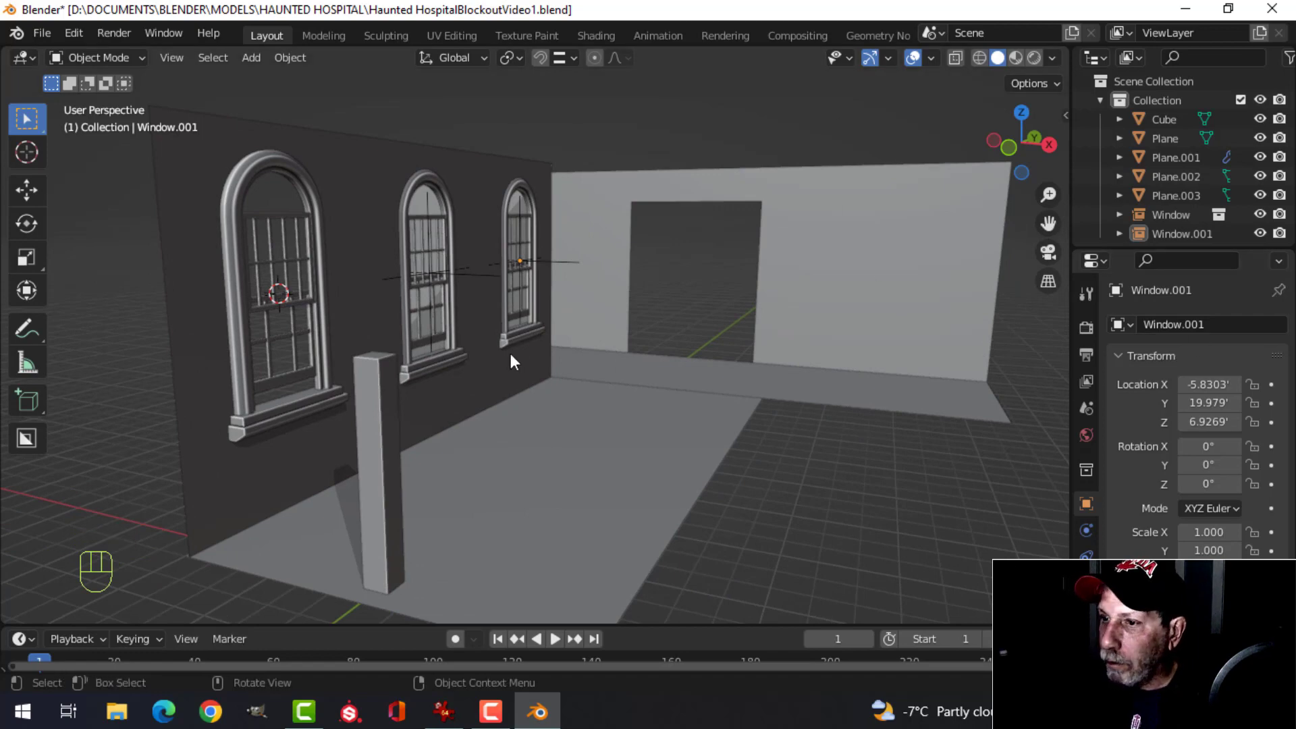
- Display the walls' Mirror modifier in the viewport and clear the selection
{"action": "left_click", "coordinate": [463, 395]}
{"action": "left_click", "coordinate": [1195, 355]}
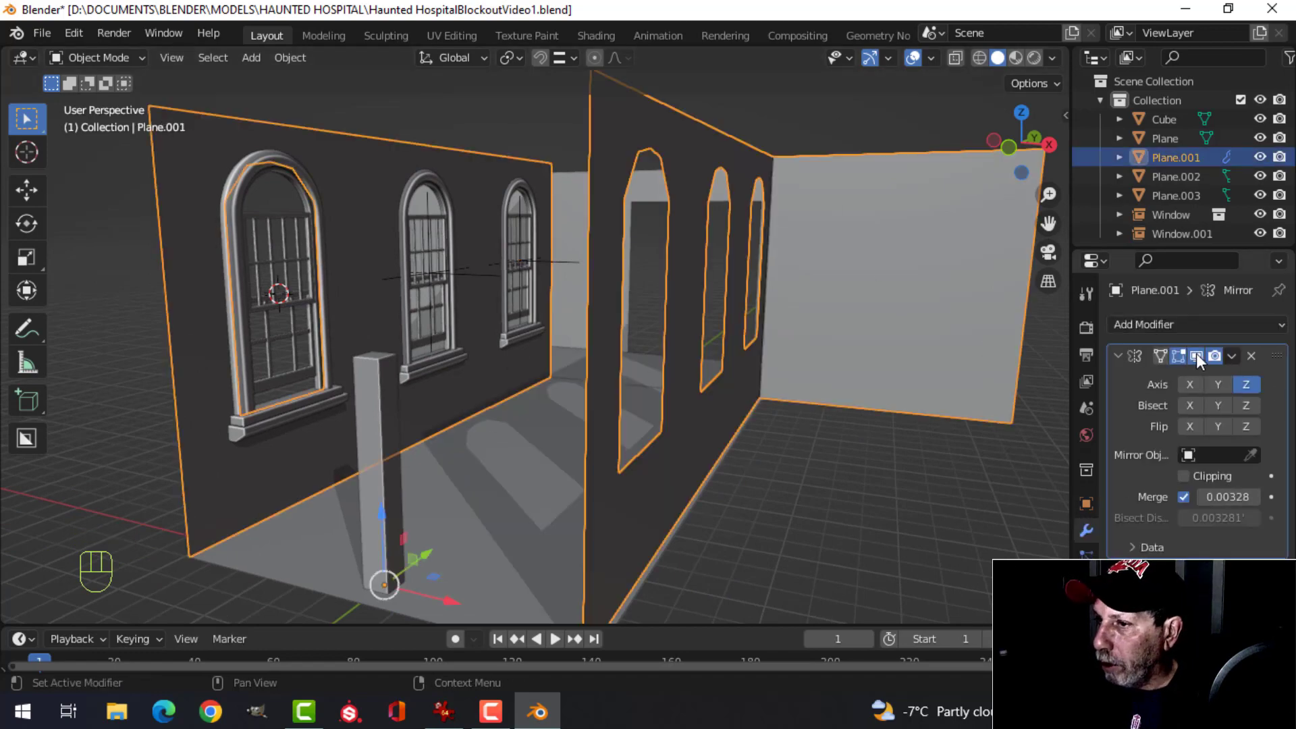
{"action": "scroll", "coordinate": [580, 420], "scroll_direction": "up", "scroll_amount": 4}
{"action": "key", "text": "alt+a"}
{"action": "middle_click_drag", "start_coordinate": [580, 420], "coordinate": [739, 383], "text": "shift"}
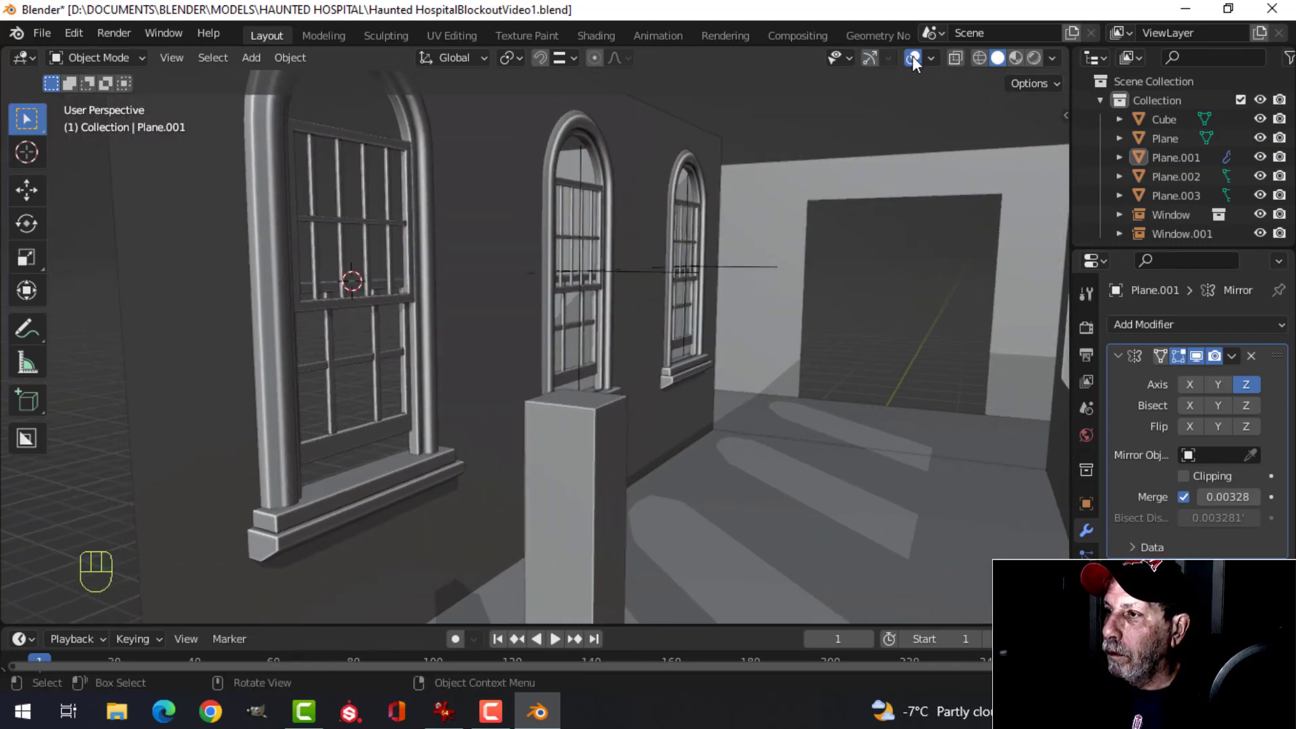
- Check the face directions of the walls and windows by briefly showing the Face Orientation overlay
{"action": "left_click", "coordinate": [931, 58]}
{"action": "left_click", "coordinate": [869, 402]}
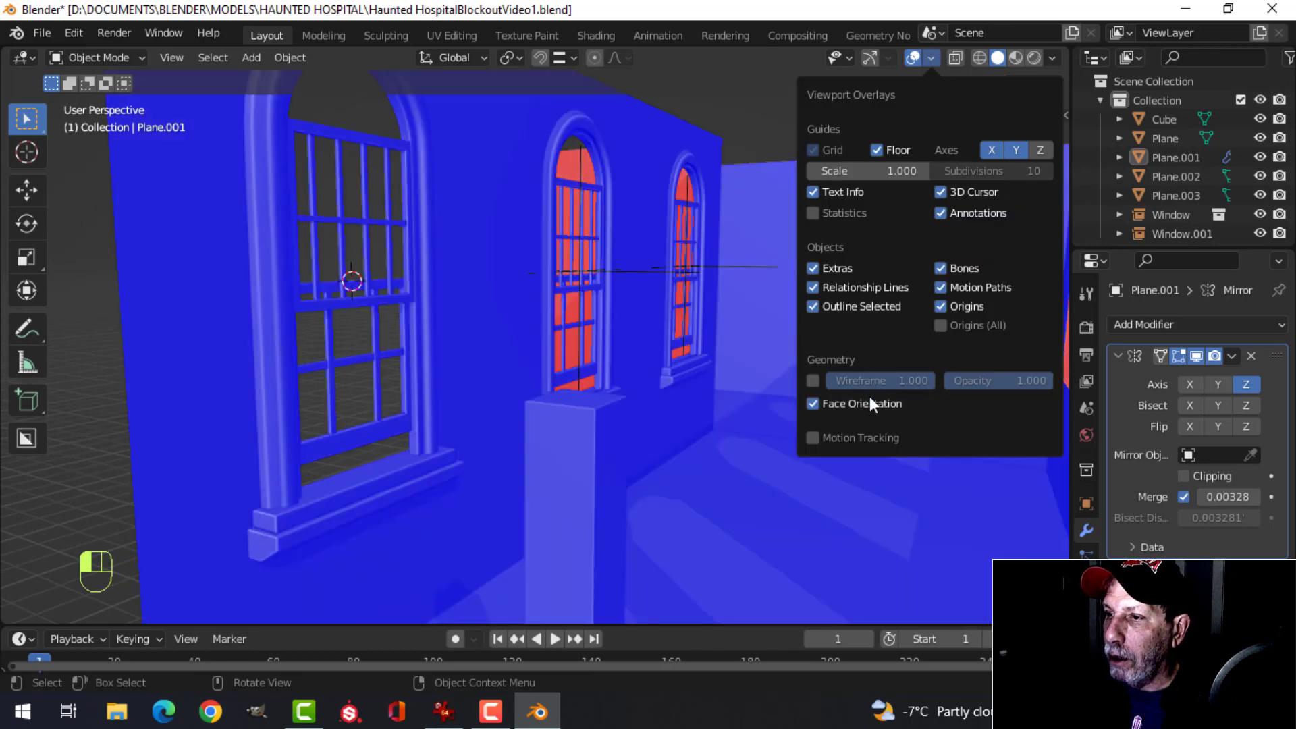
{"action": "left_click", "coordinate": [869, 401]}
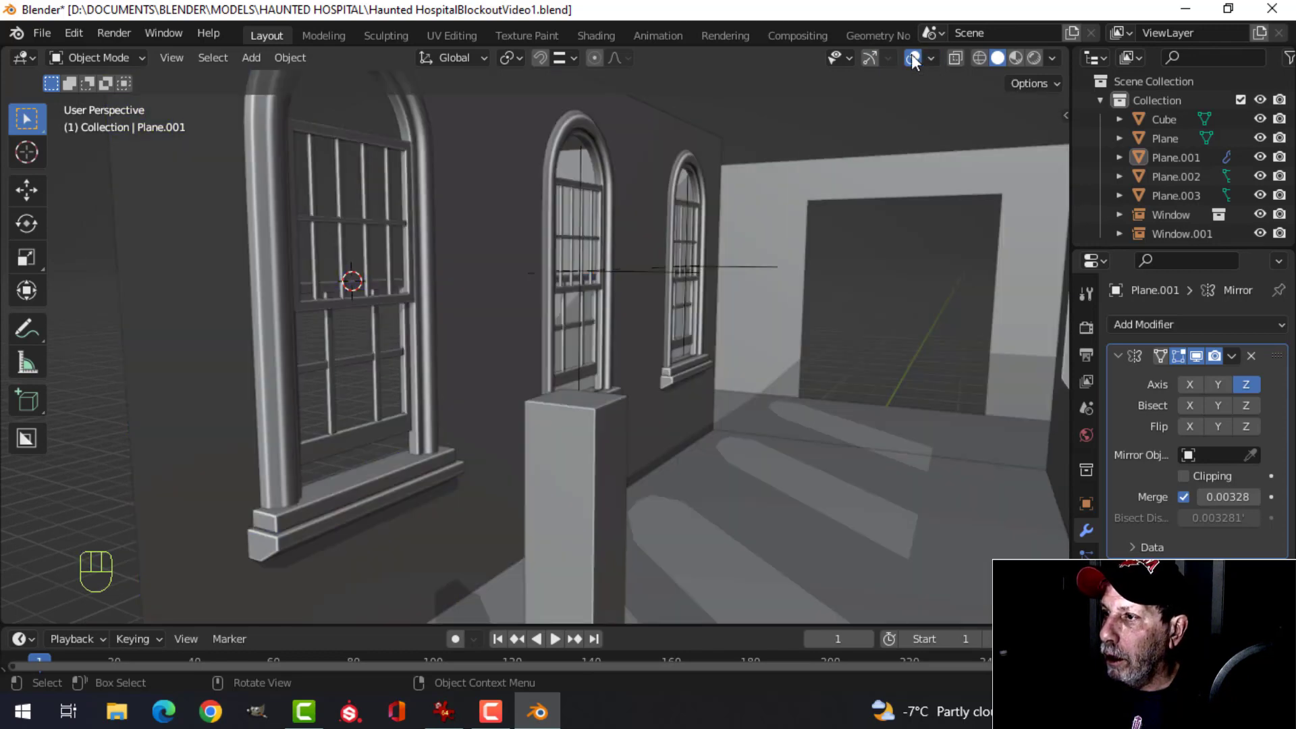
- Hide all viewport overlays and switch the solid shading to a studio light with cool blue tones
{"action": "left_click", "coordinate": [912, 57]}
{"action": "left_click", "coordinate": [1051, 56]}
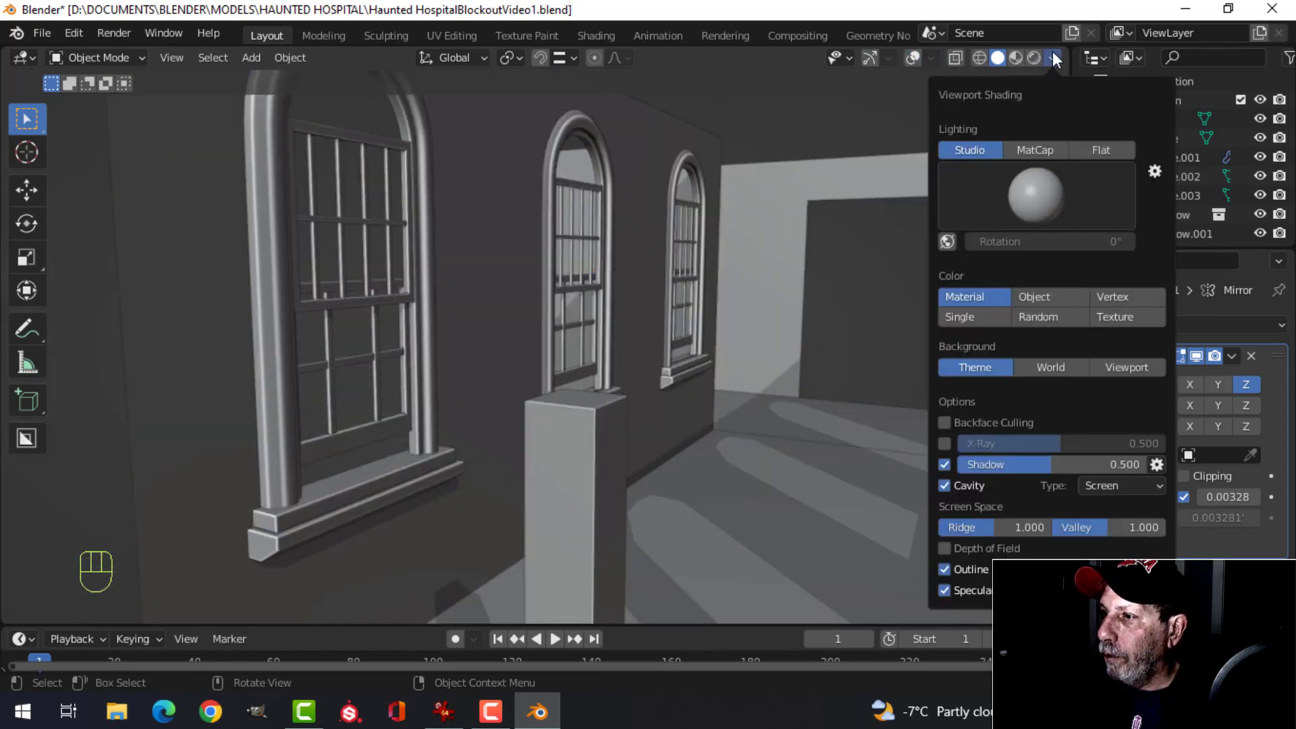
{"action": "left_click", "coordinate": [1015, 192]}
{"action": "left_click", "coordinate": [931, 261]}
- Examine the three windows and the light falling across the corridor floor from several angles
{"action": "middle_click_drag", "start_coordinate": [759, 433], "coordinate": [658, 382]}
{"action": "scroll", "coordinate": [723, 382], "scroll_direction": "up", "scroll_amount": 1}
{"action": "scroll", "coordinate": [715, 354], "scroll_direction": "down", "scroll_amount": 1}
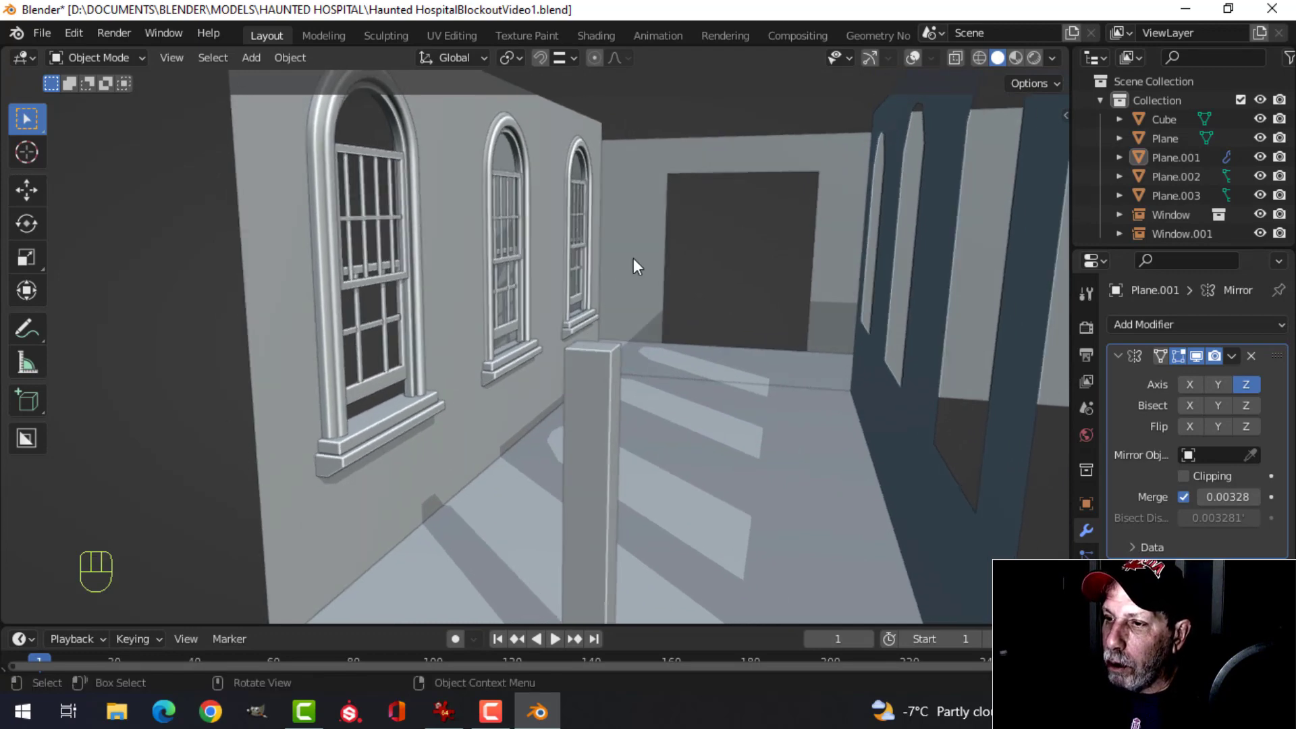
{"action": "middle_click_drag", "start_coordinate": [719, 277], "coordinate": [693, 318]}
{"action": "scroll", "coordinate": [718, 301], "scroll_direction": "up", "scroll_amount": 1}
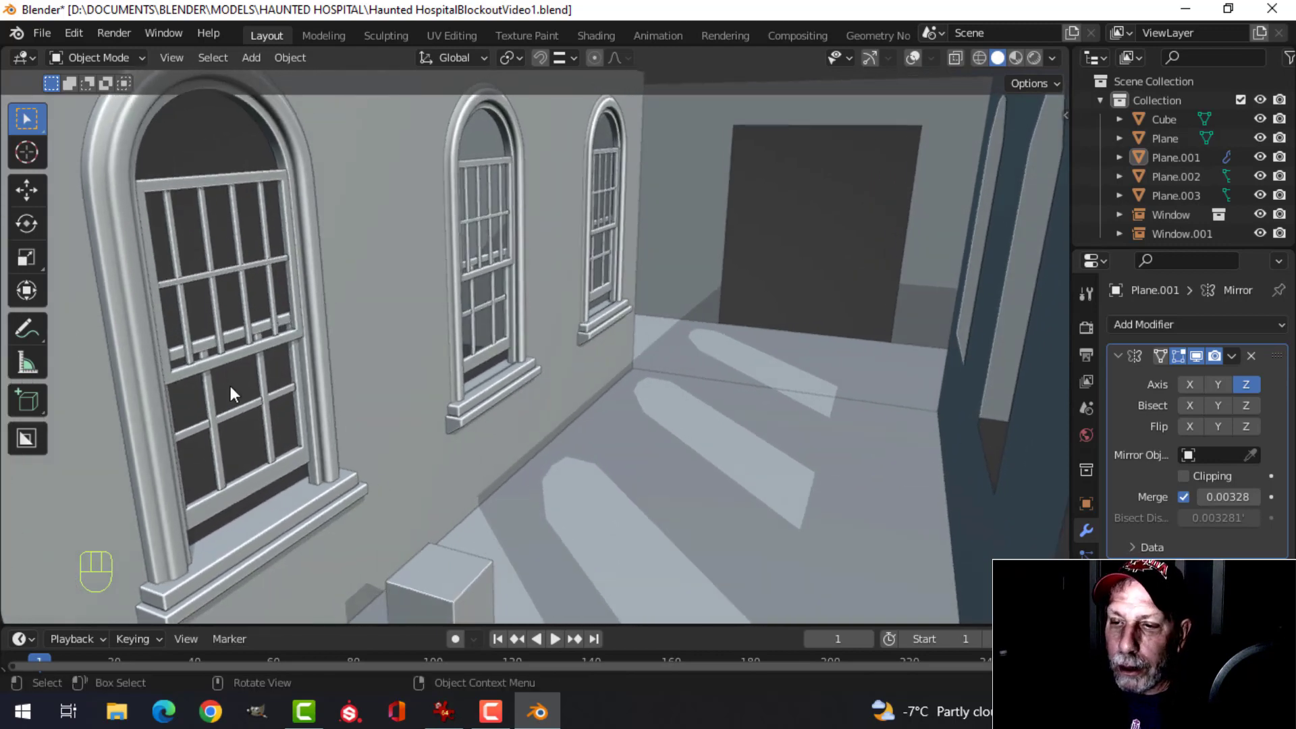
{"action": "middle_click_drag", "start_coordinate": [544, 267], "coordinate": [532, 273]}
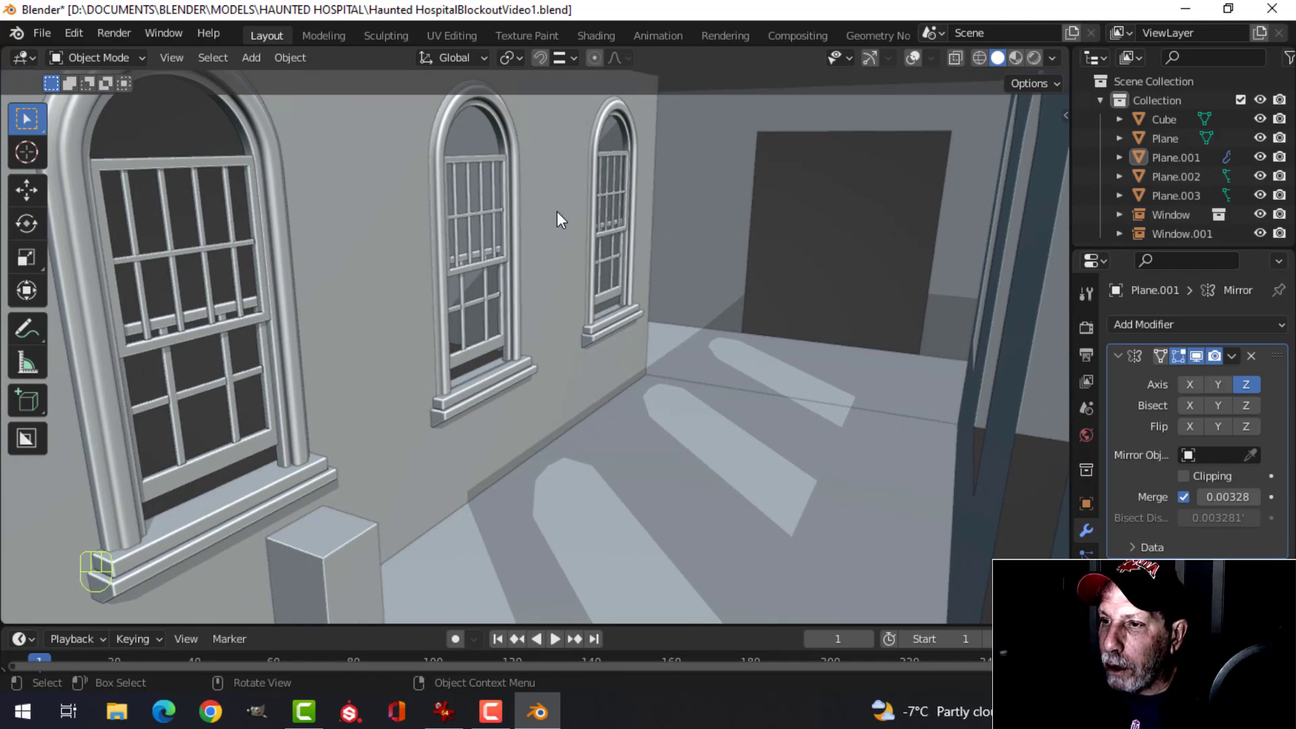
{"action": "middle_click_drag", "start_coordinate": [557, 212], "coordinate": [494, 264]}
{"action": "scroll", "coordinate": [578, 224], "scroll_direction": "up", "scroll_amount": 1}
{"action": "scroll", "coordinate": [575, 228], "scroll_direction": "down", "scroll_amount": 3}
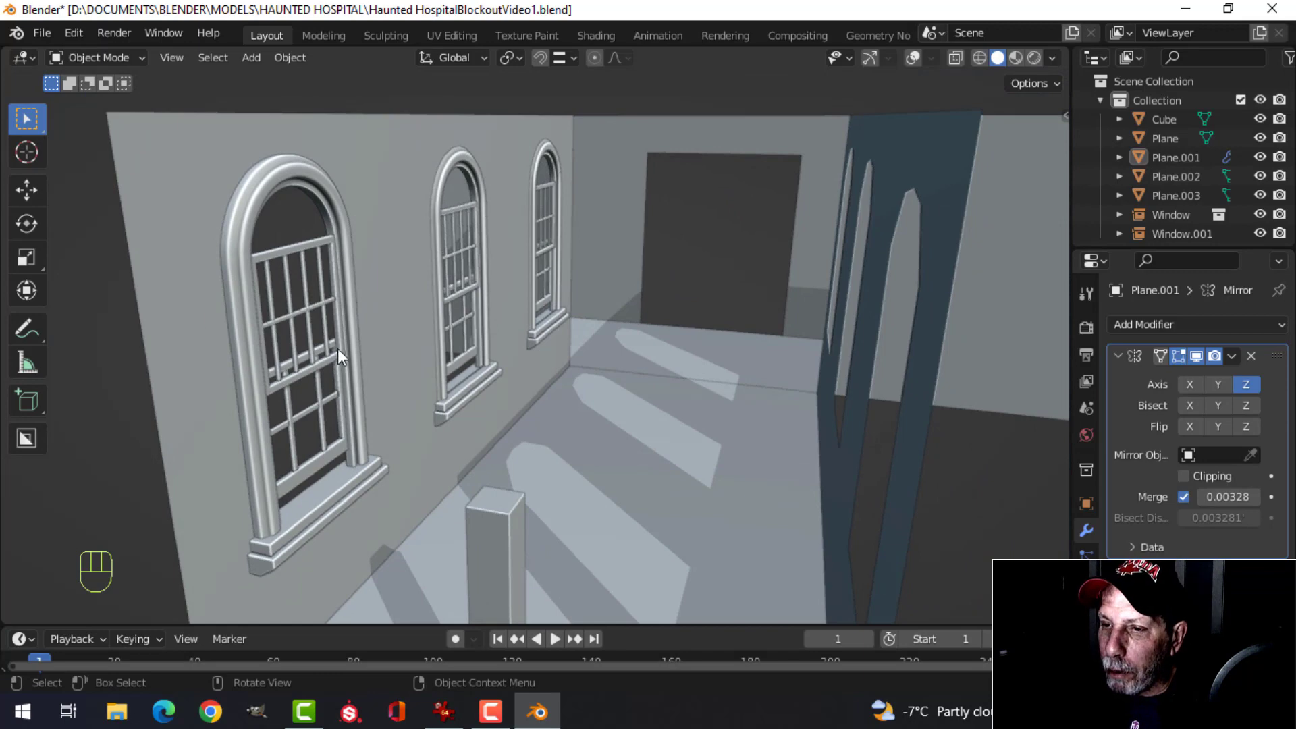
- Hide the walls' Mirror modifier in the viewport to open up the view of the window wall
{"action": "scroll", "coordinate": [248, 312], "scroll_direction": "up", "scroll_amount": 2}
{"action": "scroll", "coordinate": [472, 330], "scroll_direction": "down", "scroll_amount": 3}
{"action": "middle_click_drag", "start_coordinate": [497, 320], "coordinate": [576, 253], "text": "shift"}
{"action": "middle_click_drag", "start_coordinate": [836, 203], "coordinate": [520, 308]}
{"action": "left_click", "coordinate": [1196, 356]}
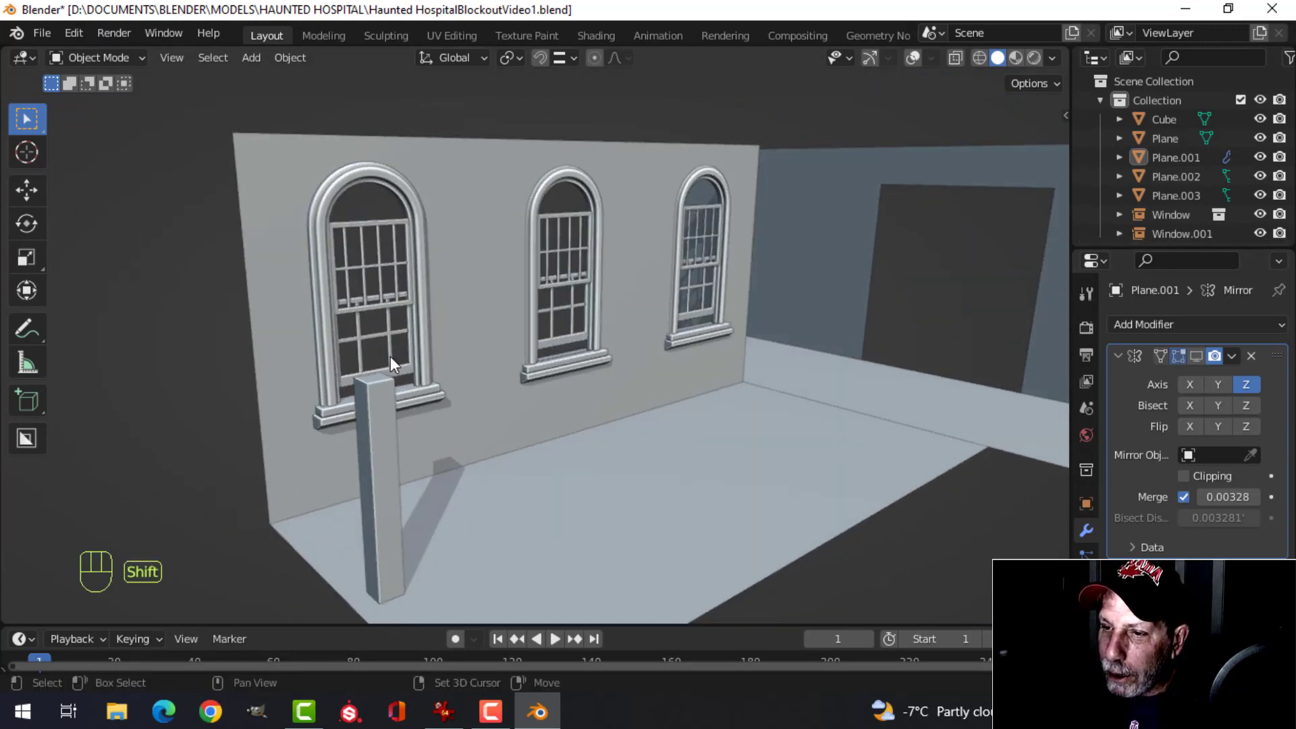
- Turn the viewport gizmos and overlays back on and open the first window's sill for mesh editing
{"action": "scroll", "coordinate": [391, 356], "scroll_direction": "up", "scroll_amount": 3}
{"action": "middle_click_drag", "start_coordinate": [424, 312], "coordinate": [425, 351]}
{"action": "left_click", "coordinate": [425, 351]}
{"action": "key", "text": "Tab"}
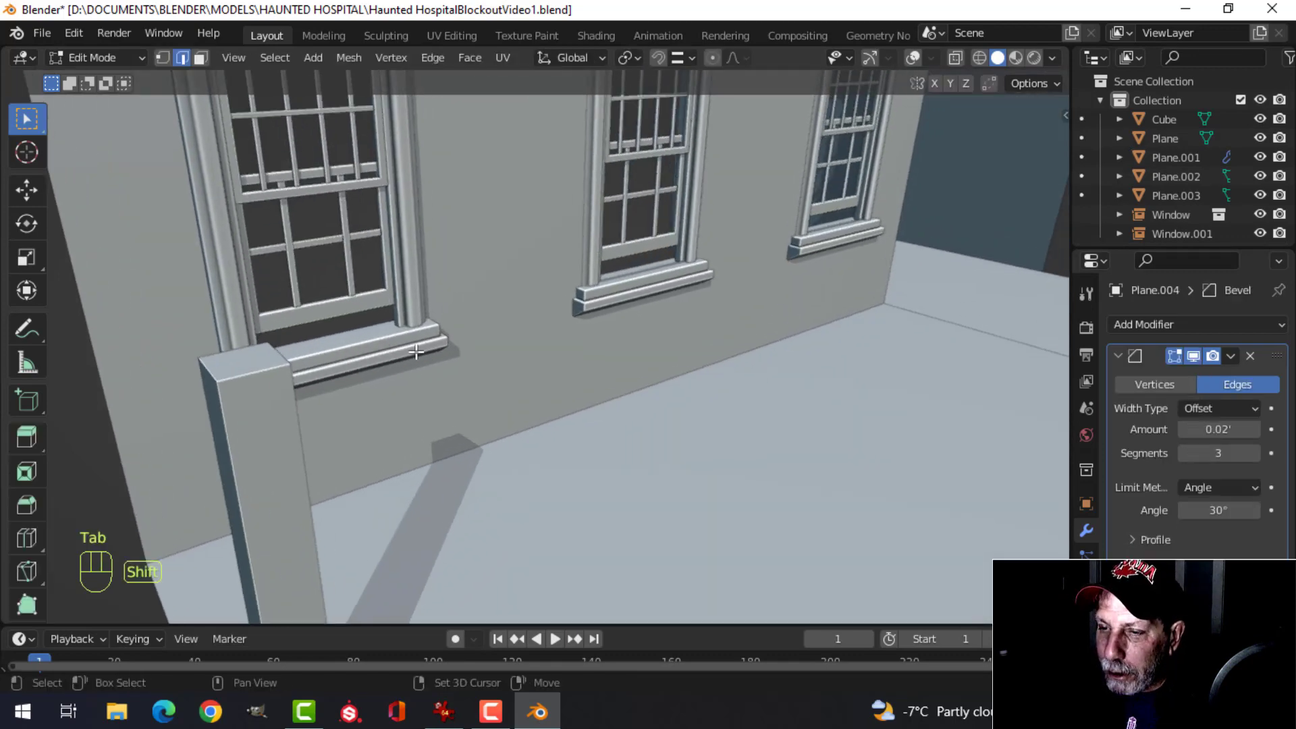
{"action": "key", "text": "Tab"}
{"action": "left_click", "coordinate": [869, 60]}
{"action": "left_click", "coordinate": [912, 58]}
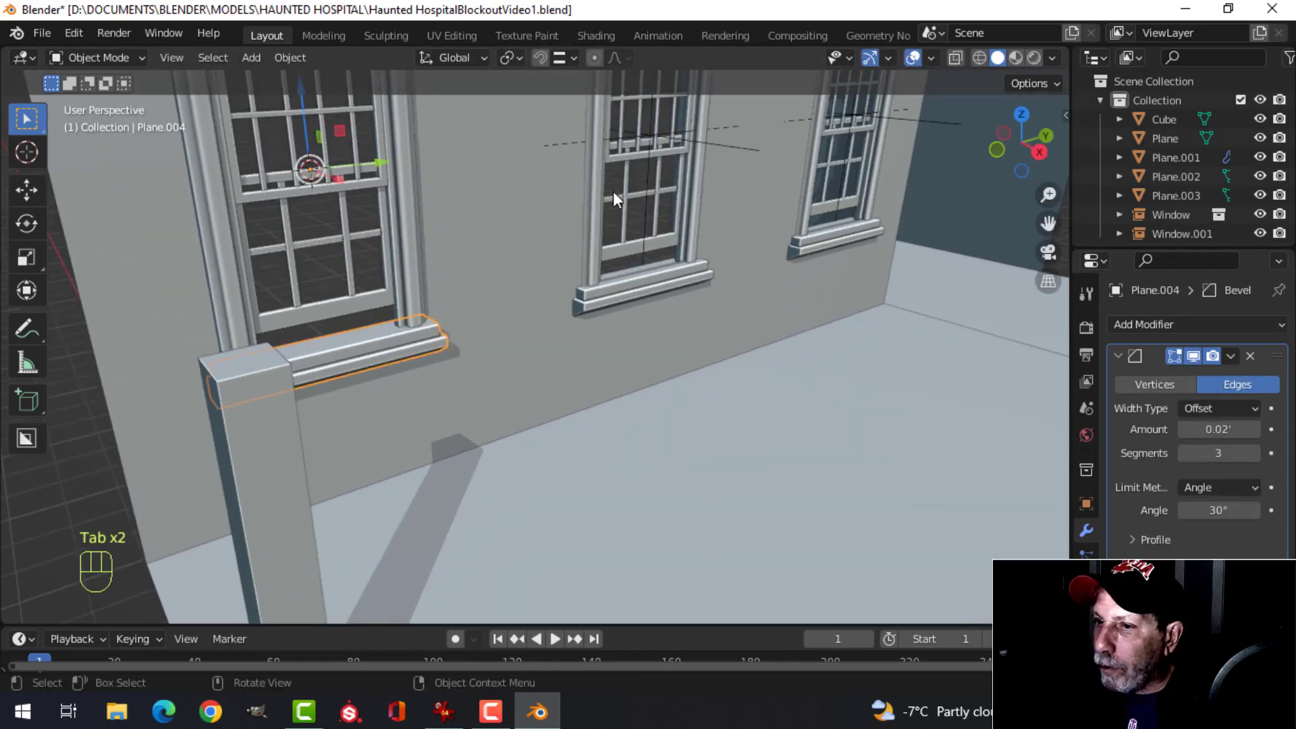
{"action": "key", "text": "Tab"}
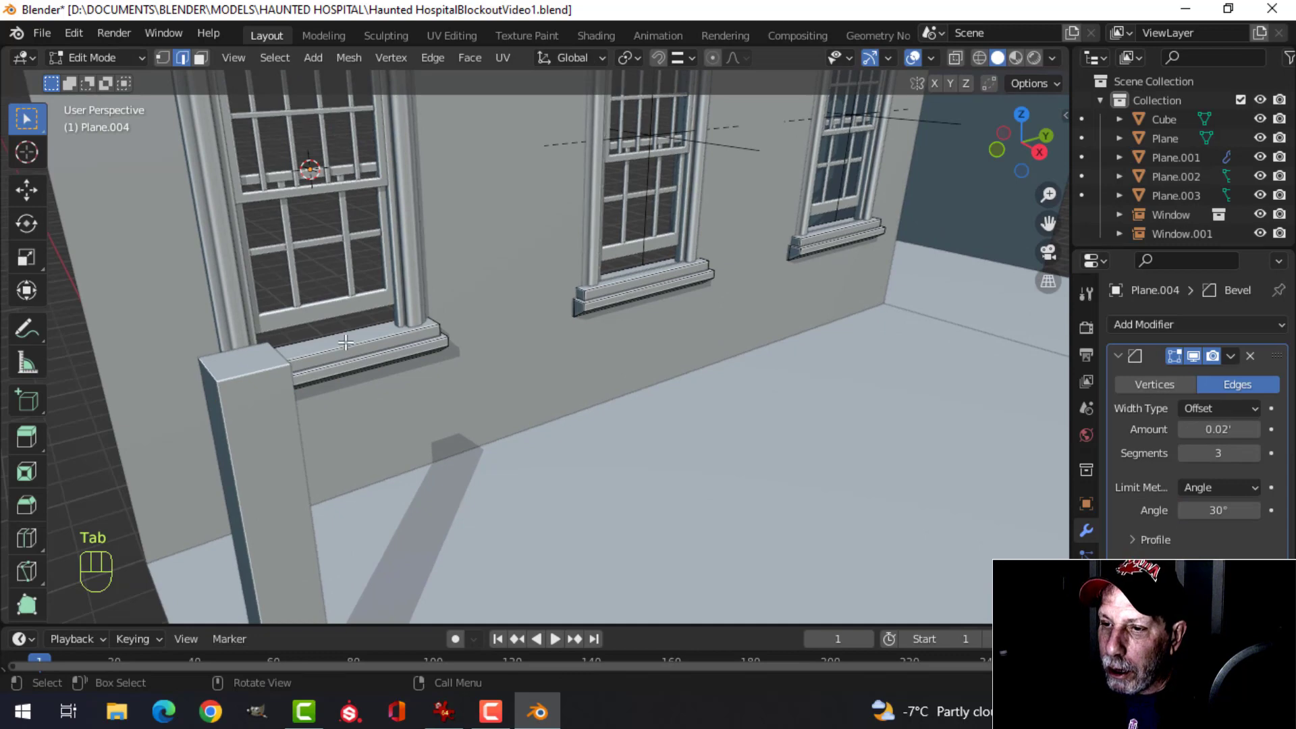
- Duplicate the front face of the first window's sill and raise the copy just above the sill
{"action": "middle_click_drag", "start_coordinate": [339, 349], "coordinate": [438, 379]}
{"action": "key", "text": "alt+a"}
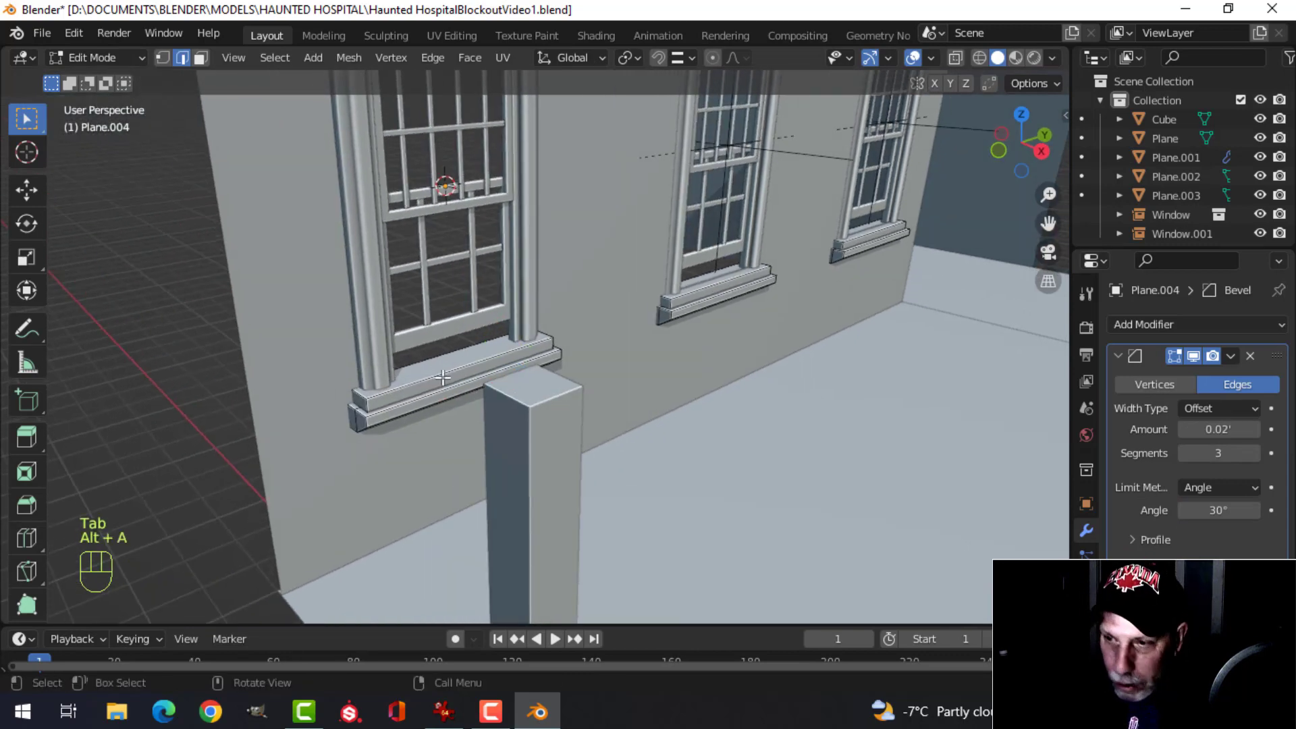
{"action": "key", "text": "3"}
{"action": "left_click", "coordinate": [424, 386]}
{"action": "mouse_move", "coordinate": [521, 370]}
{"action": "middle_mouse_down"}
{"action": "mouse_move", "coordinate": [541, 365]}
{"action": "mouse_move", "coordinate": [511, 354]}
{"action": "middle_mouse_up"}
{"action": "key", "text": "shift+d"}
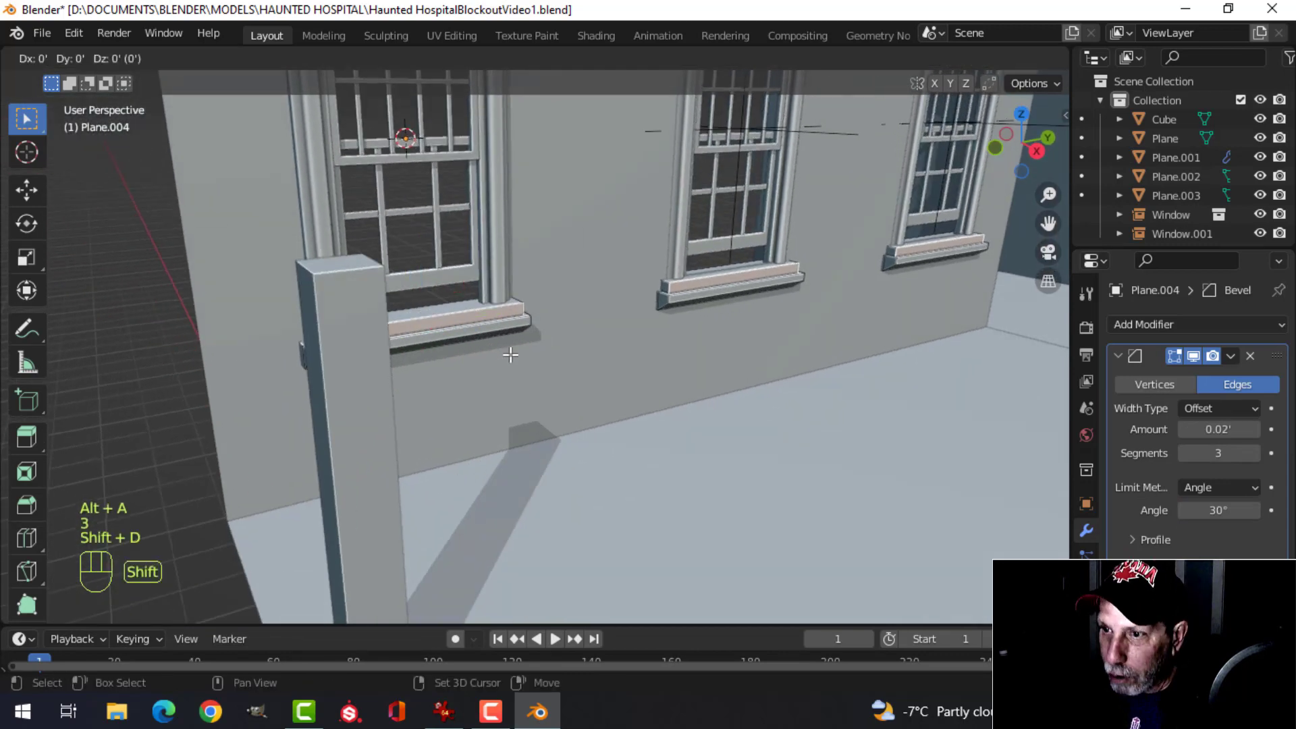
{"action": "right_click", "coordinate": [510, 355]}
{"action": "left_click_drag", "start_coordinate": [422, 255], "coordinate": [421, 206]}
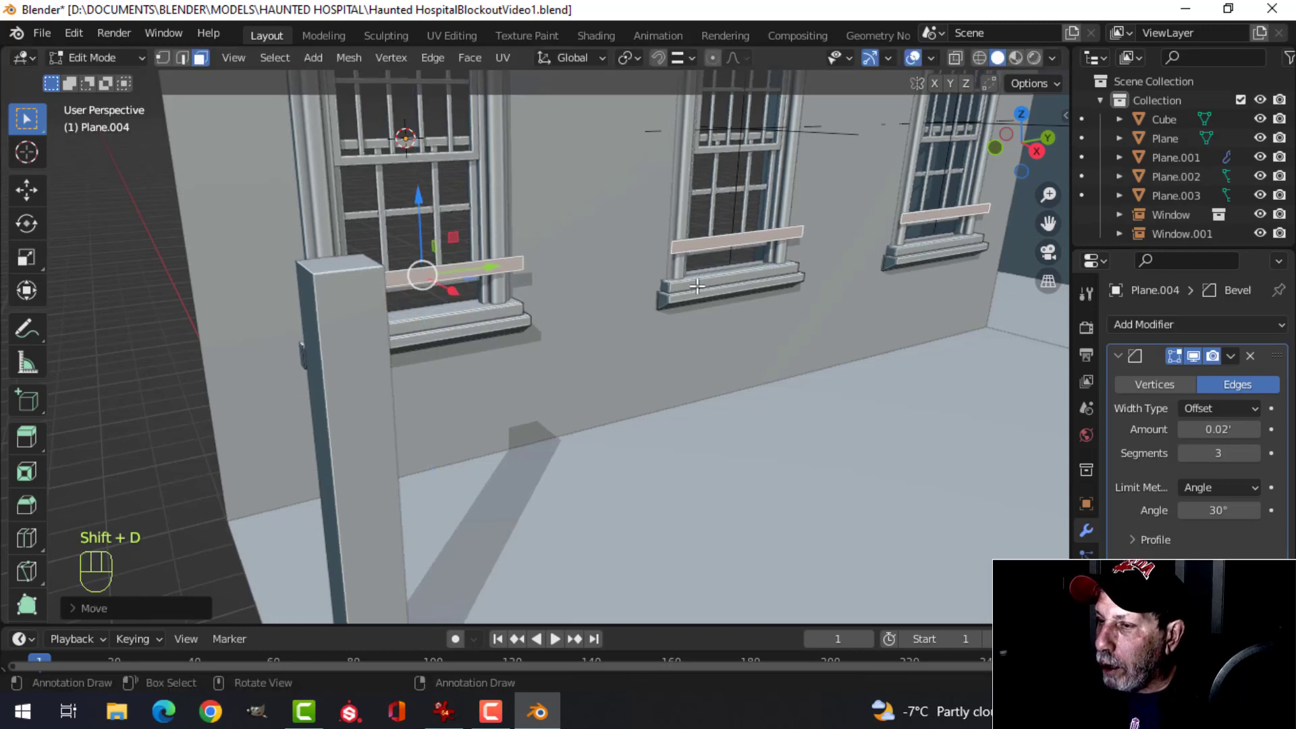
- Separate the duplicated face into its own object and move it to the Scene Collection
{"action": "key", "text": "m"}
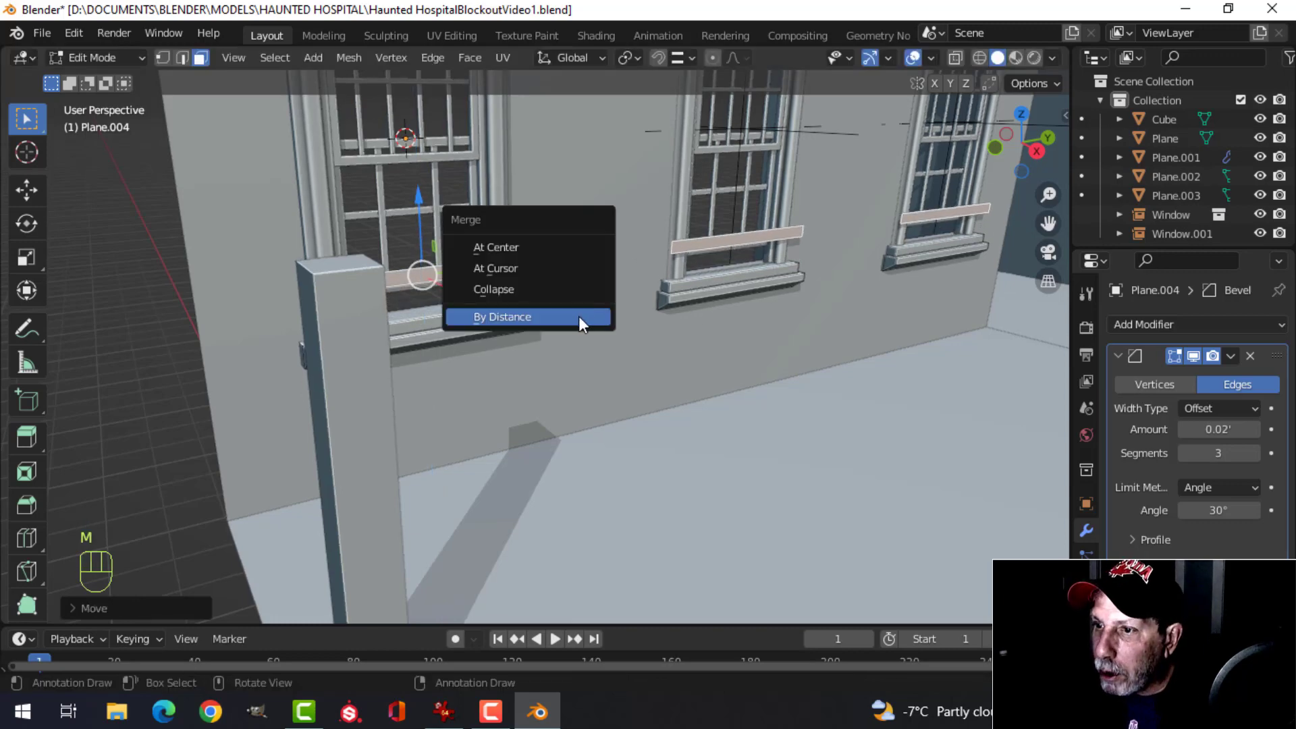
{"action": "left_click", "coordinate": [544, 286]}
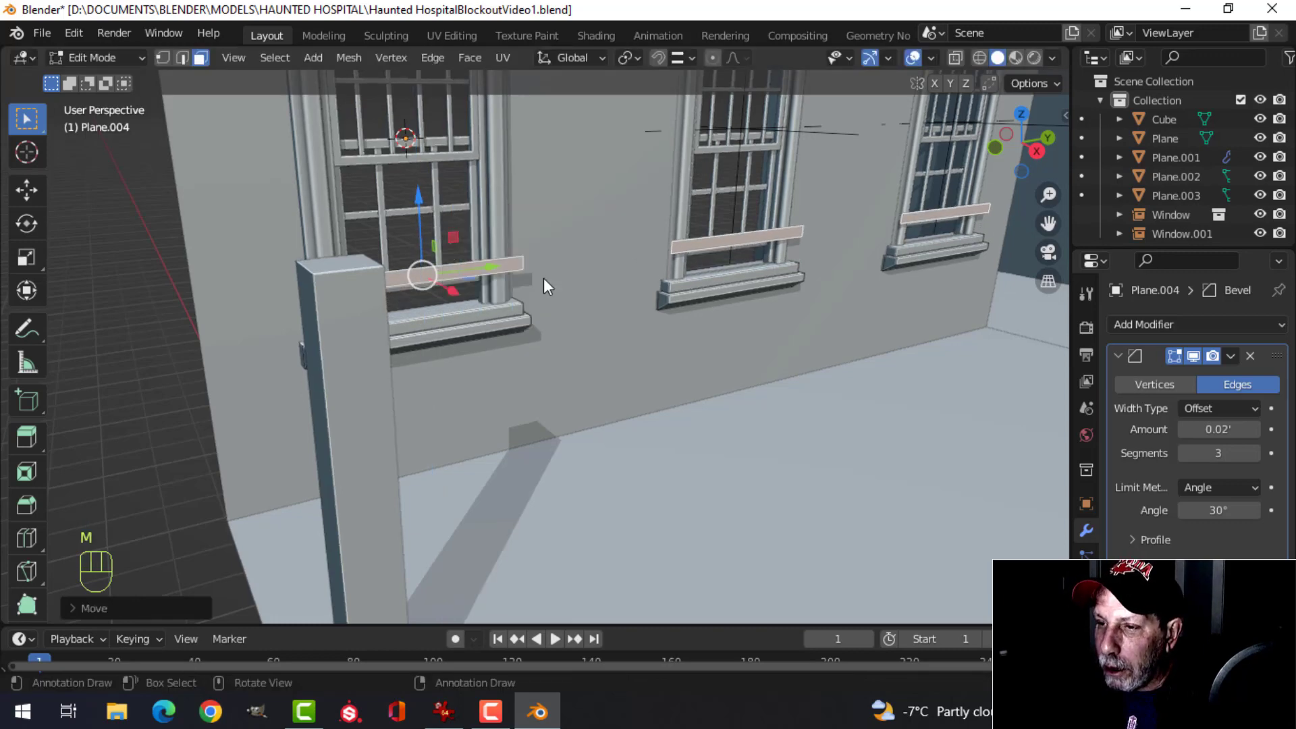
{"action": "key", "text": "p"}
{"action": "left_click", "coordinate": [544, 278]}
{"action": "key", "text": "Tab"}
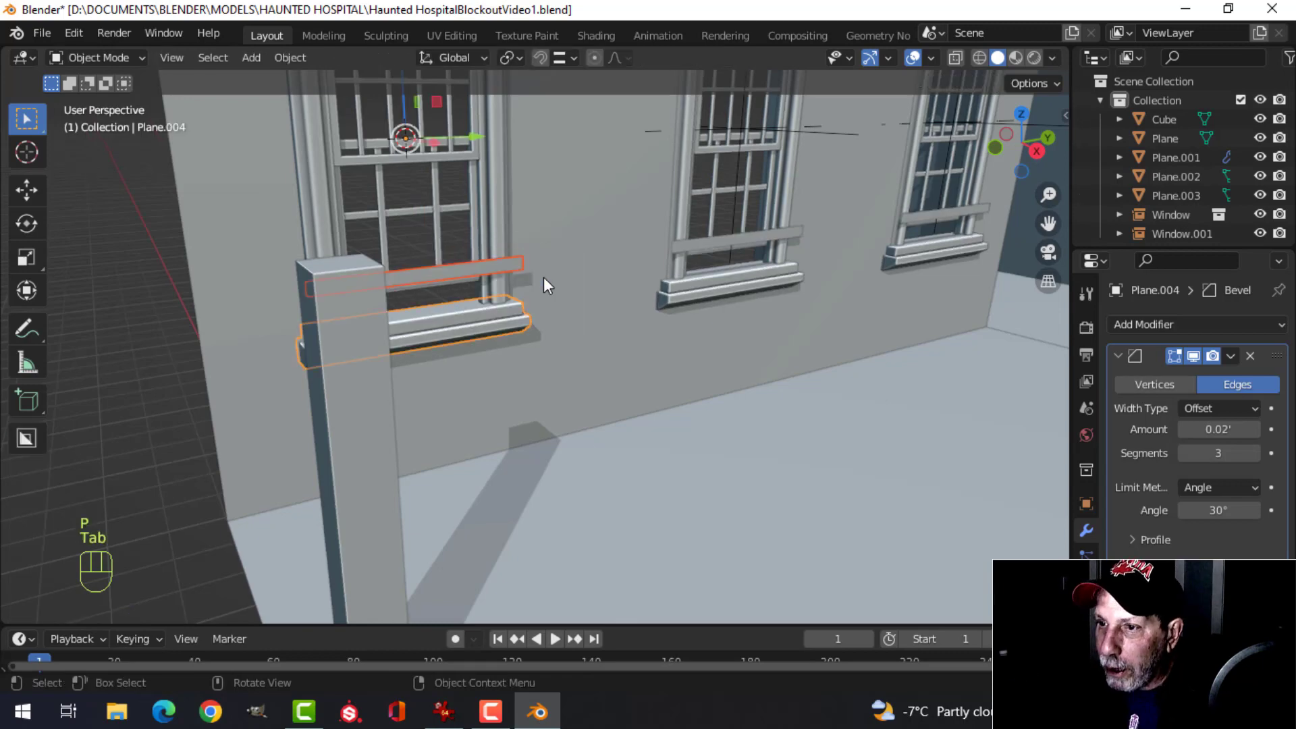
{"action": "left_click", "coordinate": [500, 277]}
{"action": "key", "text": "m"}
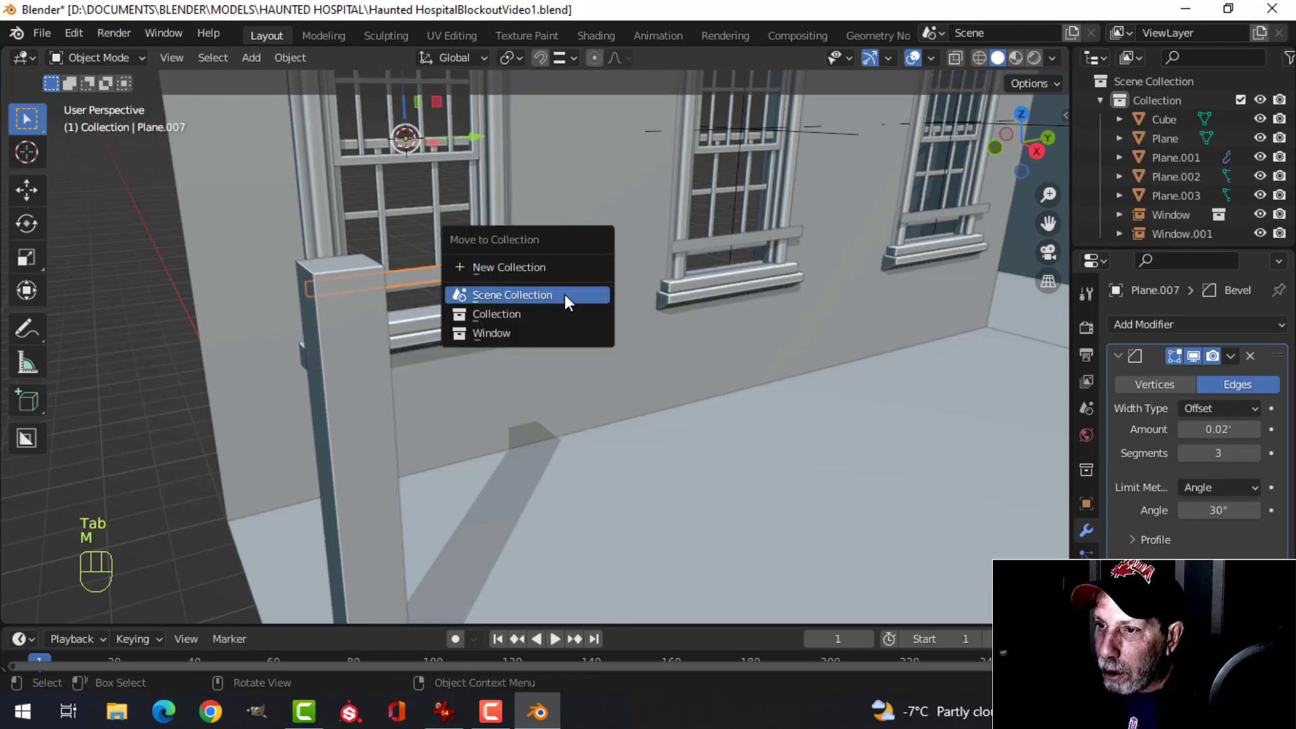
{"action": "left_click", "coordinate": [564, 294]}
- Scale the separated strip taller along Z and slide it along the wall toward the wall's near end
{"action": "middle_click_drag", "start_coordinate": [517, 289], "coordinate": [616, 302]}
{"action": "key", "text": "Tab"}
{"action": "key", "text": "a"}
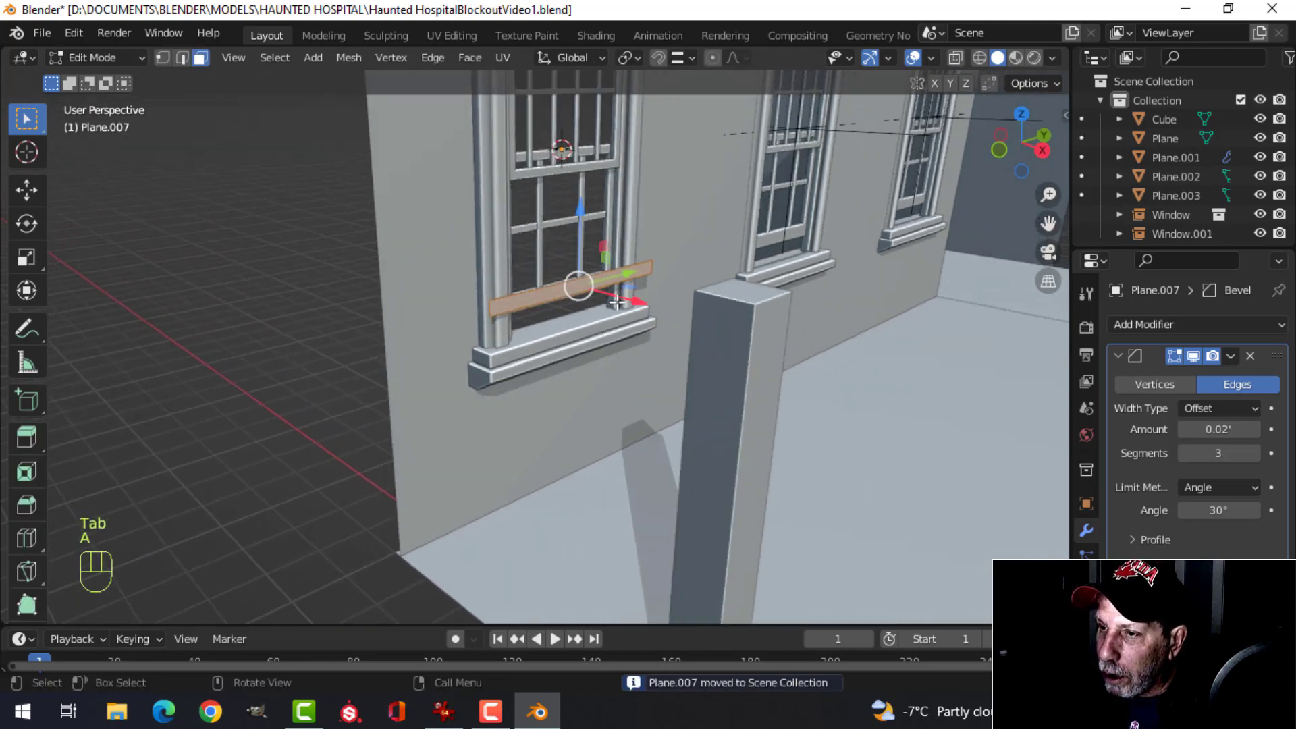
{"action": "key", "text": "s"}
{"action": "key", "text": "z"}
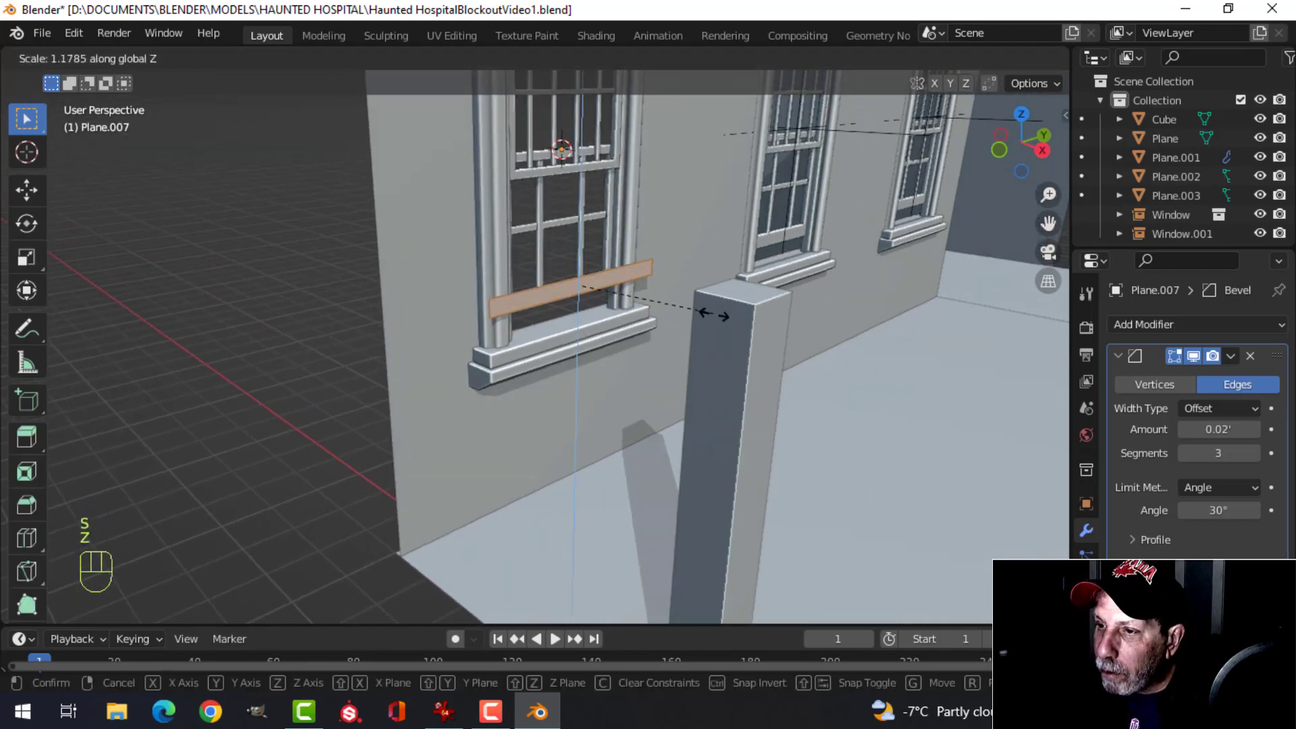
{"action": "left_click", "coordinate": [796, 364]}
{"action": "middle_click_drag", "start_coordinate": [675, 322], "coordinate": [656, 354]}
{"action": "left_click_drag", "start_coordinate": [568, 339], "coordinate": [481, 369]}
{"action": "middle_click_drag", "start_coordinate": [554, 347], "coordinate": [390, 318]}
- Stretch the strip's end edge along the wall past all three windows to the far corner
{"action": "key", "text": "alt+a"}
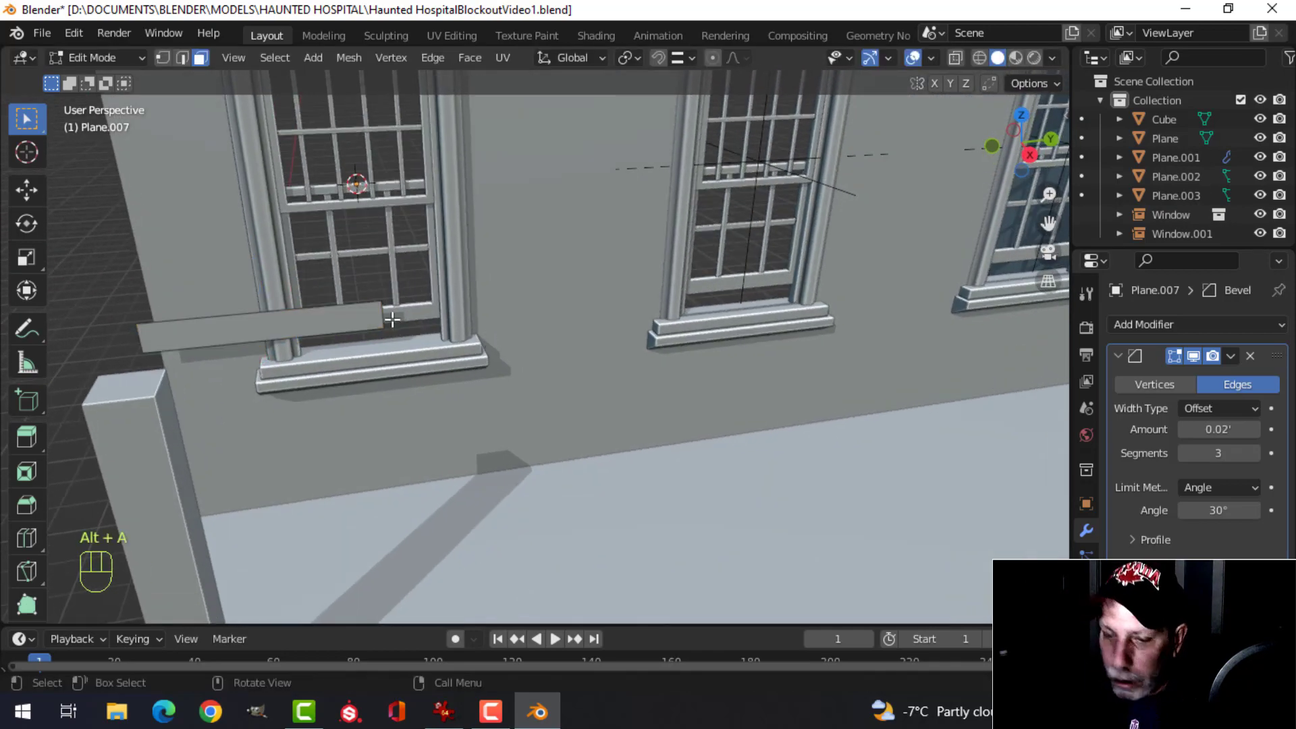
{"action": "left_click", "coordinate": [377, 310]}
{"action": "scroll", "coordinate": [561, 327], "scroll_direction": "down", "scroll_amount": 5}
{"action": "middle_click_drag", "start_coordinate": [561, 327], "coordinate": [393, 365], "text": "shift"}
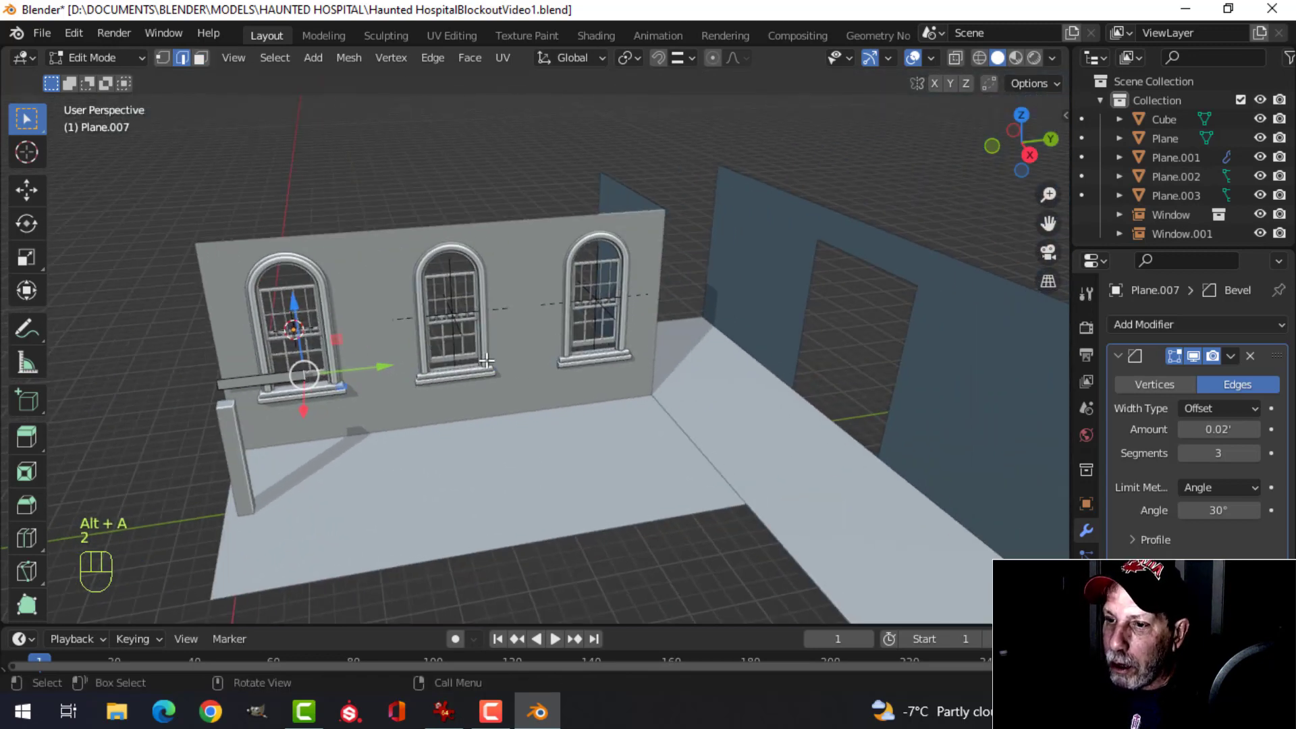
{"action": "key", "text": "e"}
{"action": "right_click", "coordinate": [402, 339]}
{"action": "left_click_drag", "start_coordinate": [382, 365], "coordinate": [553, 341]}
{"action": "left_click_drag", "start_coordinate": [711, 310], "coordinate": [744, 297]}
{"action": "middle_click_drag", "start_coordinate": [745, 296], "coordinate": [590, 351]}
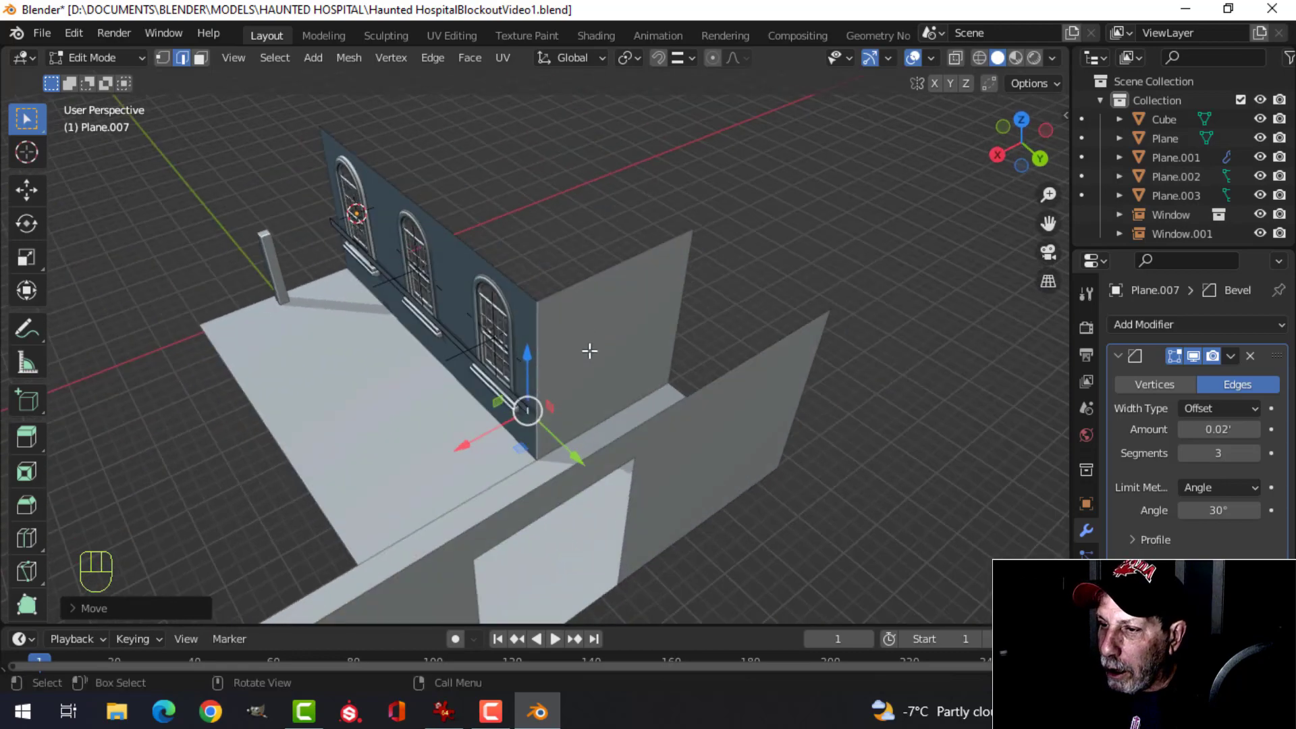
- Extrude the whole strip about 0.21' to give it thickness
{"action": "scroll", "coordinate": [590, 350], "scroll_direction": "up", "scroll_amount": 4}
{"action": "middle_click_drag", "start_coordinate": [473, 371], "coordinate": [623, 308], "text": "shift"}
{"action": "middle_click_drag", "start_coordinate": [622, 308], "coordinate": [656, 233], "text": "shift"}
{"action": "middle_click_drag", "start_coordinate": [598, 286], "coordinate": [675, 309]}
{"action": "key", "text": "a"}
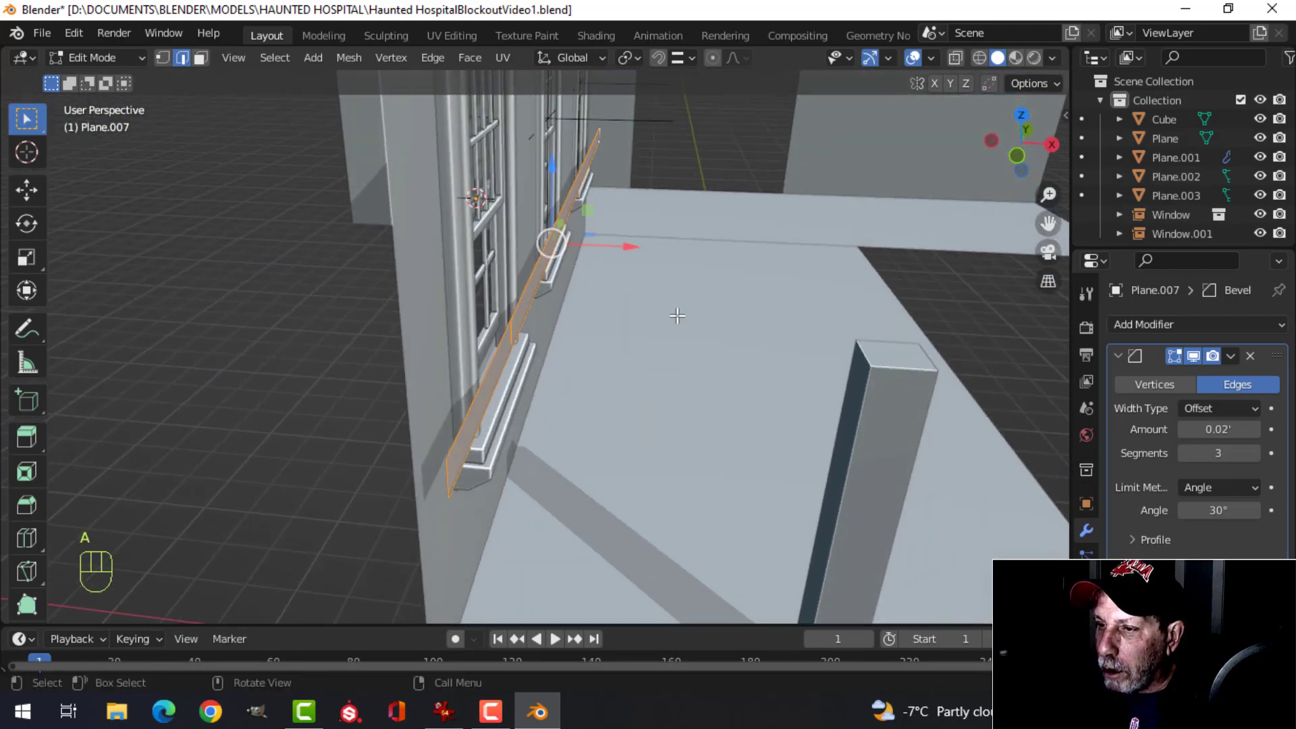
{"action": "key", "text": "e"}
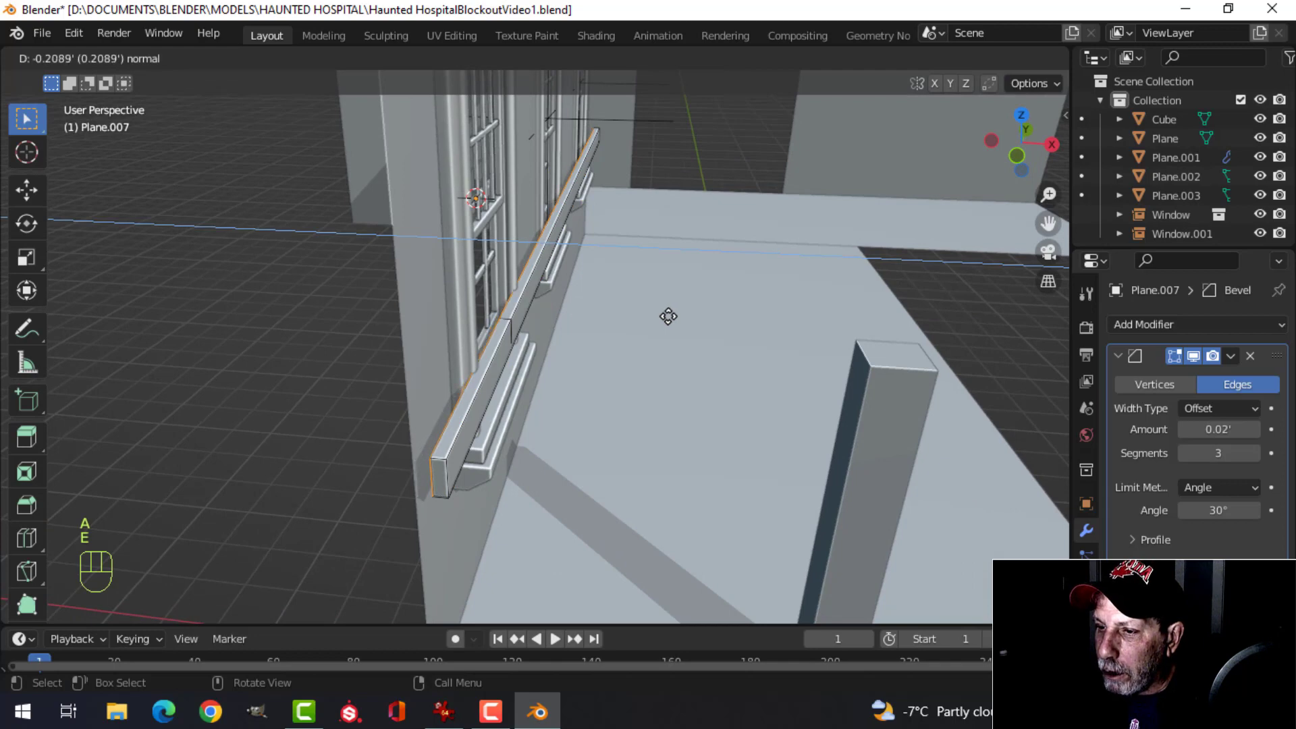
{"action": "right_click", "coordinate": [668, 315]}
{"action": "key", "text": "x"}
{"action": "left_click", "coordinate": [602, 352]}
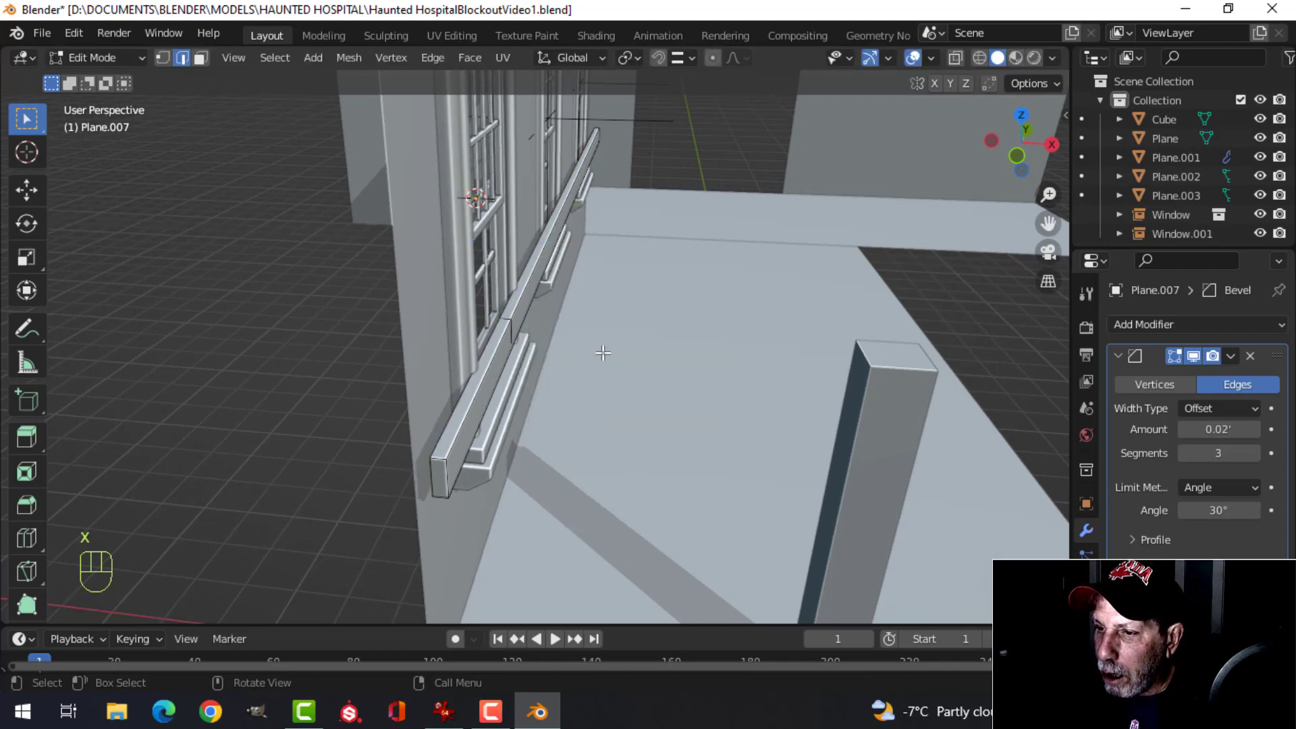
- Delete the end face at the strip's near end and shift the strip against the window wall
{"action": "left_click", "coordinate": [442, 478]}
{"action": "key", "text": "x"}
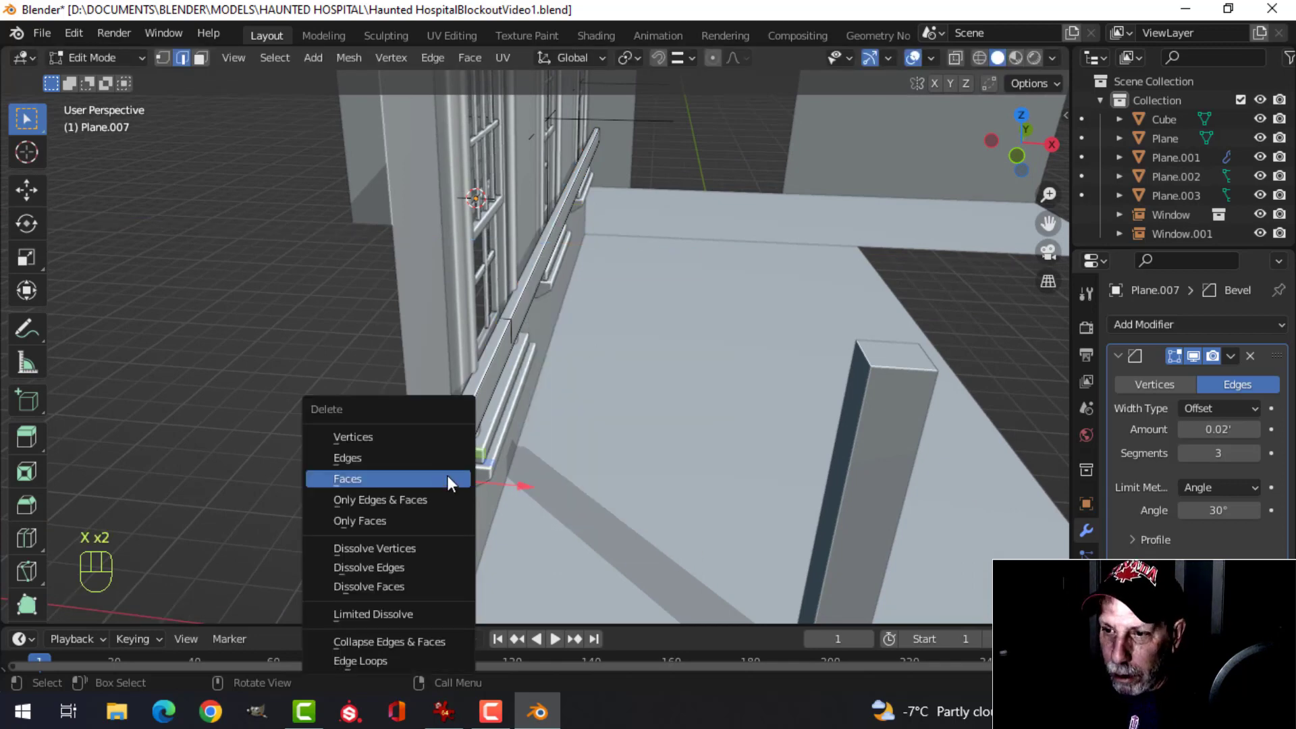
{"action": "left_click", "coordinate": [450, 480]}
{"action": "left_click", "coordinate": [438, 482]}
{"action": "key", "text": "x"}
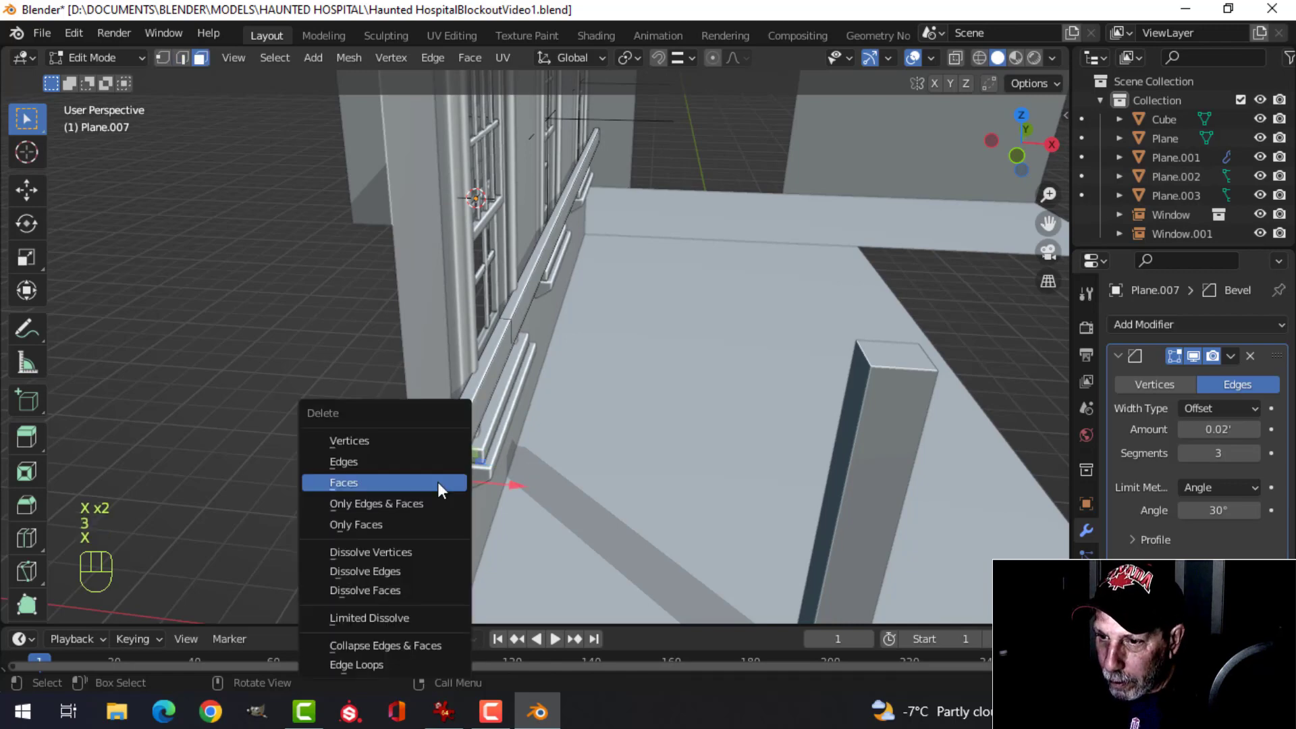
{"action": "left_click", "coordinate": [442, 482]}
{"action": "key", "text": "a"}
{"action": "left_click_drag", "start_coordinate": [624, 248], "coordinate": [610, 220]}
- Dissolve the leftover edge across the strip at the first window and finish editing the strip
{"action": "middle_click_drag", "start_coordinate": [578, 353], "coordinate": [477, 359], "text": "ctrl"}
{"action": "key", "text": "alt+a"}
{"action": "left_click", "coordinate": [485, 324]}
{"action": "key", "text": "alt+a"}
{"action": "middle_click_drag", "start_coordinate": [187, 325], "coordinate": [246, 334], "text": "shift"}
{"action": "key", "text": "x"}
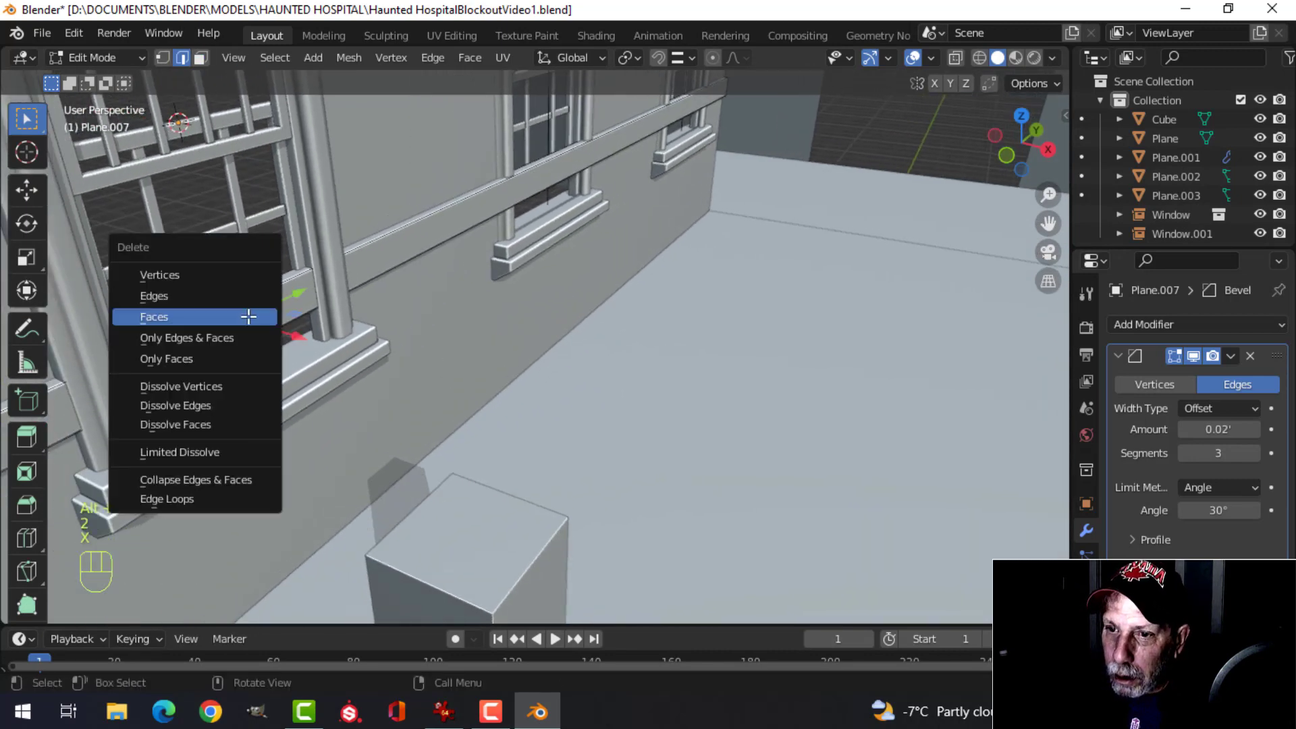
{"action": "left_click", "coordinate": [228, 403]}
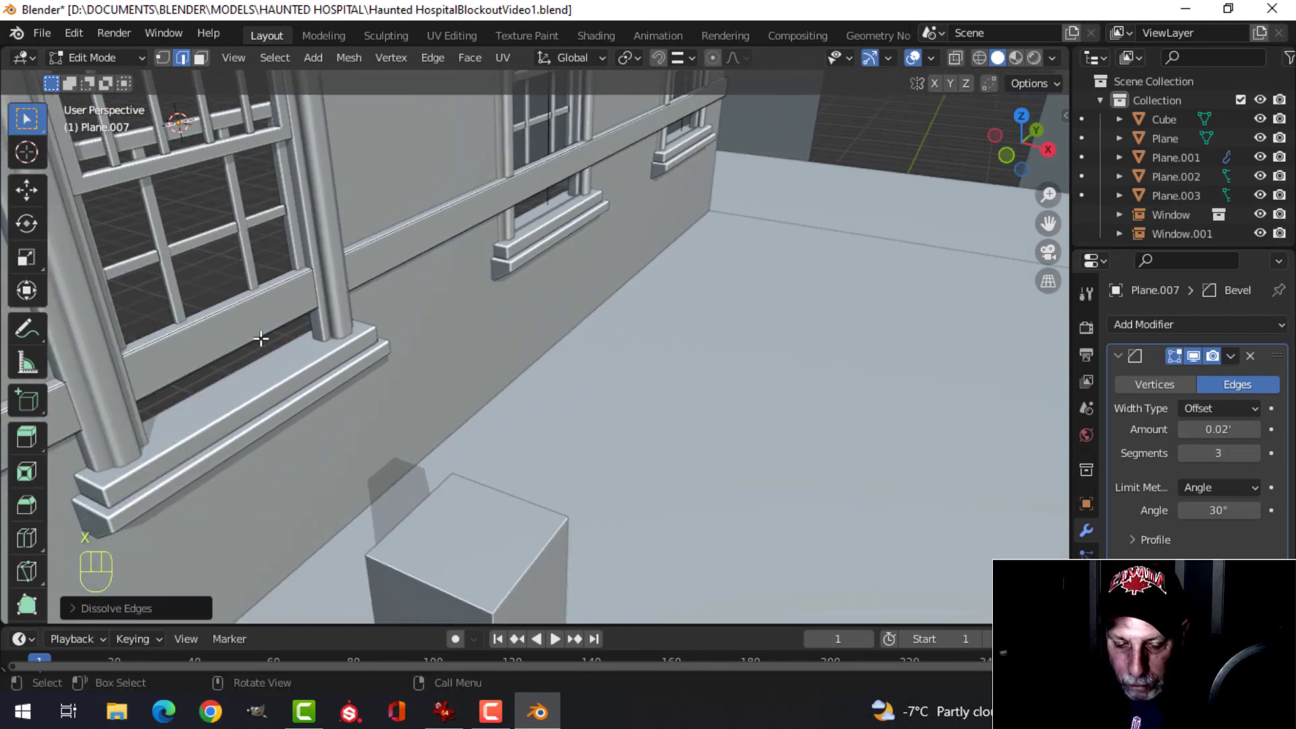
{"action": "key", "text": "3"}
{"action": "middle_click_drag", "start_coordinate": [255, 331], "coordinate": [520, 310]}
{"action": "left_click_drag", "start_coordinate": [722, 153], "coordinate": [720, 147]}
{"action": "key", "text": "Tab"}
- Extend the strip's far end face to the wall corner and delete that face
{"action": "scroll", "coordinate": [674, 300], "scroll_direction": "down", "scroll_amount": 5}
{"action": "key", "text": "alt+a"}
{"action": "middle_click_drag", "start_coordinate": [666, 303], "coordinate": [524, 332]}
{"action": "scroll", "coordinate": [477, 359], "scroll_direction": "up", "scroll_amount": 2}
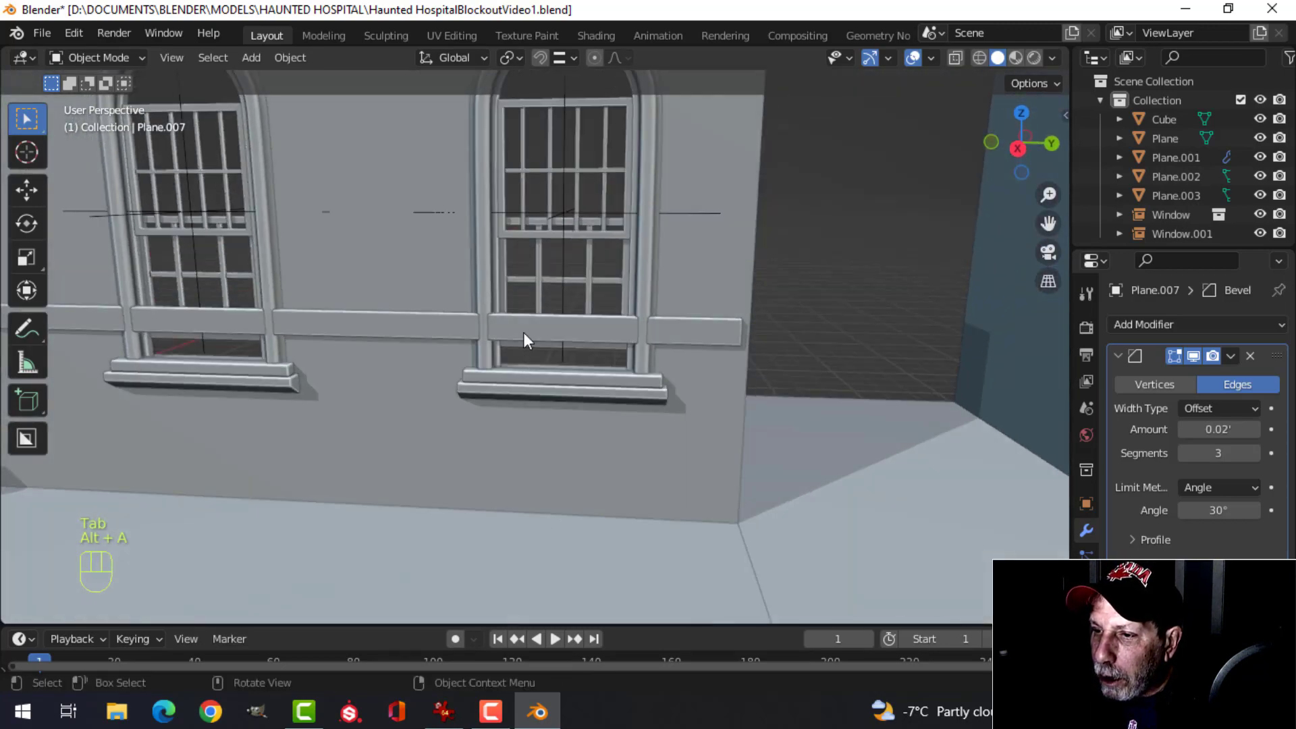
{"action": "scroll", "coordinate": [614, 404], "scroll_direction": "down", "scroll_amount": 2}
{"action": "middle_click_drag", "start_coordinate": [614, 404], "coordinate": [528, 520]}
{"action": "scroll", "coordinate": [532, 522], "scroll_direction": "up", "scroll_amount": 3}
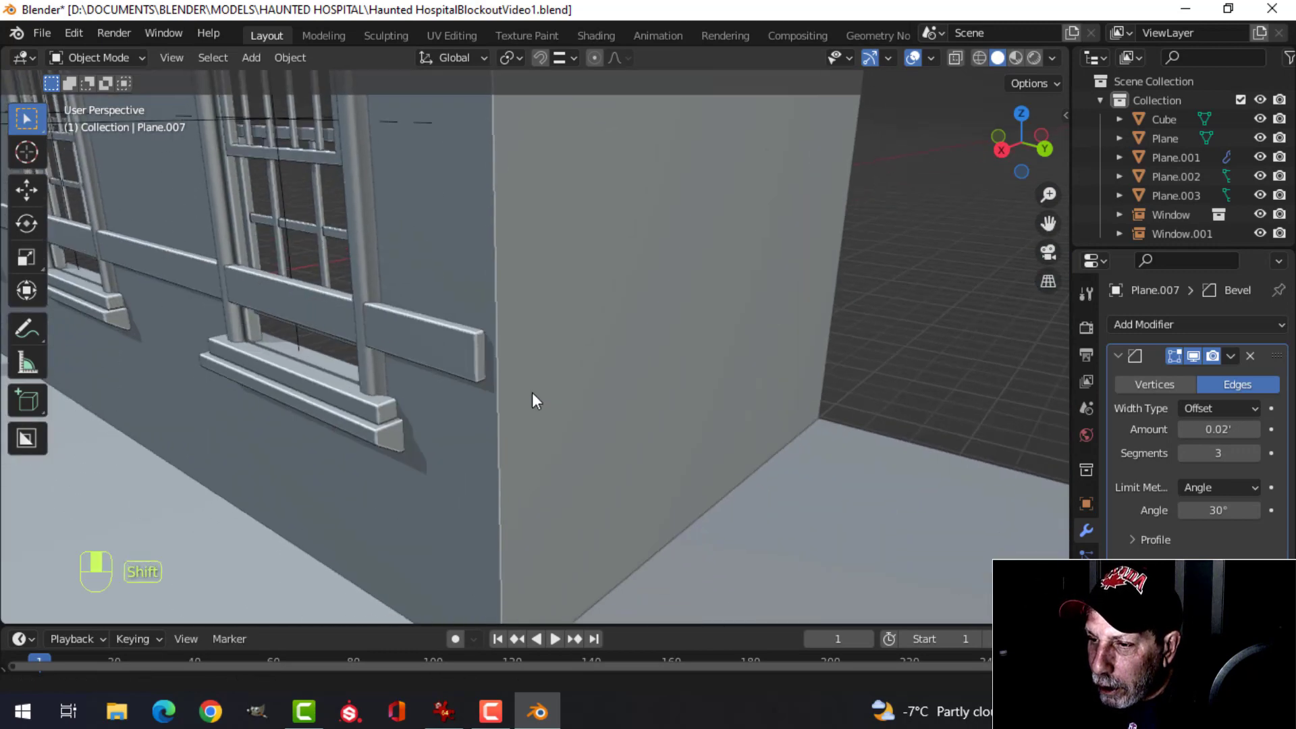
{"action": "left_click", "coordinate": [481, 358]}
{"action": "key", "text": "Tab"}
{"action": "left_click", "coordinate": [481, 360]}
{"action": "left_click_drag", "start_coordinate": [538, 369], "coordinate": [550, 375]}
{"action": "middle_click_drag", "start_coordinate": [257, 387], "coordinate": [345, 401]}
{"action": "key", "text": "x"}
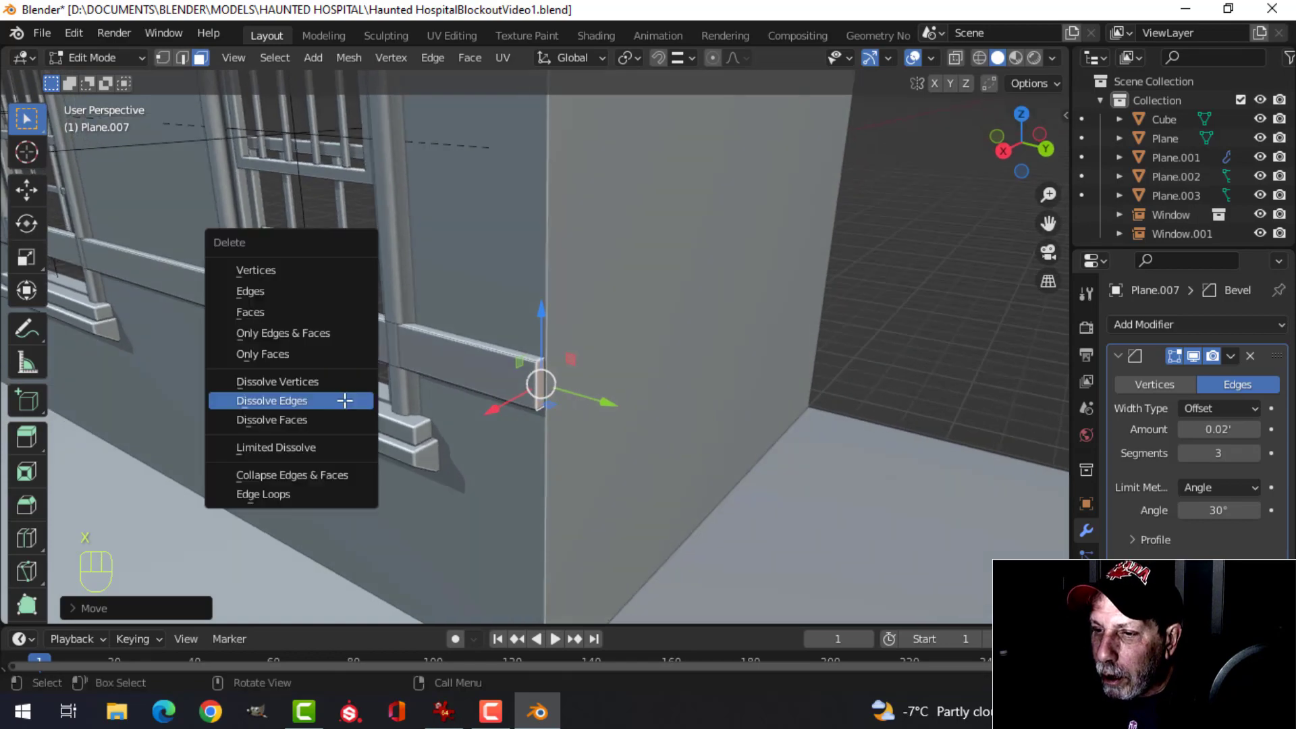
{"action": "left_click", "coordinate": [292, 311]}
- Examine how the strip runs along the wall and behind the window frames
{"action": "middle_click_drag", "start_coordinate": [292, 311], "coordinate": [497, 405]}
{"action": "key", "text": "Tab"}
{"action": "key", "text": "alt+a"}
{"action": "scroll", "coordinate": [451, 391], "scroll_direction": "down", "scroll_amount": 3}
{"action": "middle_click_drag", "start_coordinate": [497, 404], "coordinate": [580, 385]}
{"action": "scroll", "coordinate": [567, 403], "scroll_direction": "up", "scroll_amount": 3}
{"action": "middle_click_drag", "start_coordinate": [580, 385], "coordinate": [608, 380]}
{"action": "scroll", "coordinate": [578, 383], "scroll_direction": "up", "scroll_amount": 3}
- Scale the strip slightly shorter along Z and lower it about 0.07' on the wall
{"action": "left_click", "coordinate": [411, 423]}
{"action": "scroll", "coordinate": [623, 454], "scroll_direction": "down", "scroll_amount": 4}
{"action": "key", "text": "Tab"}
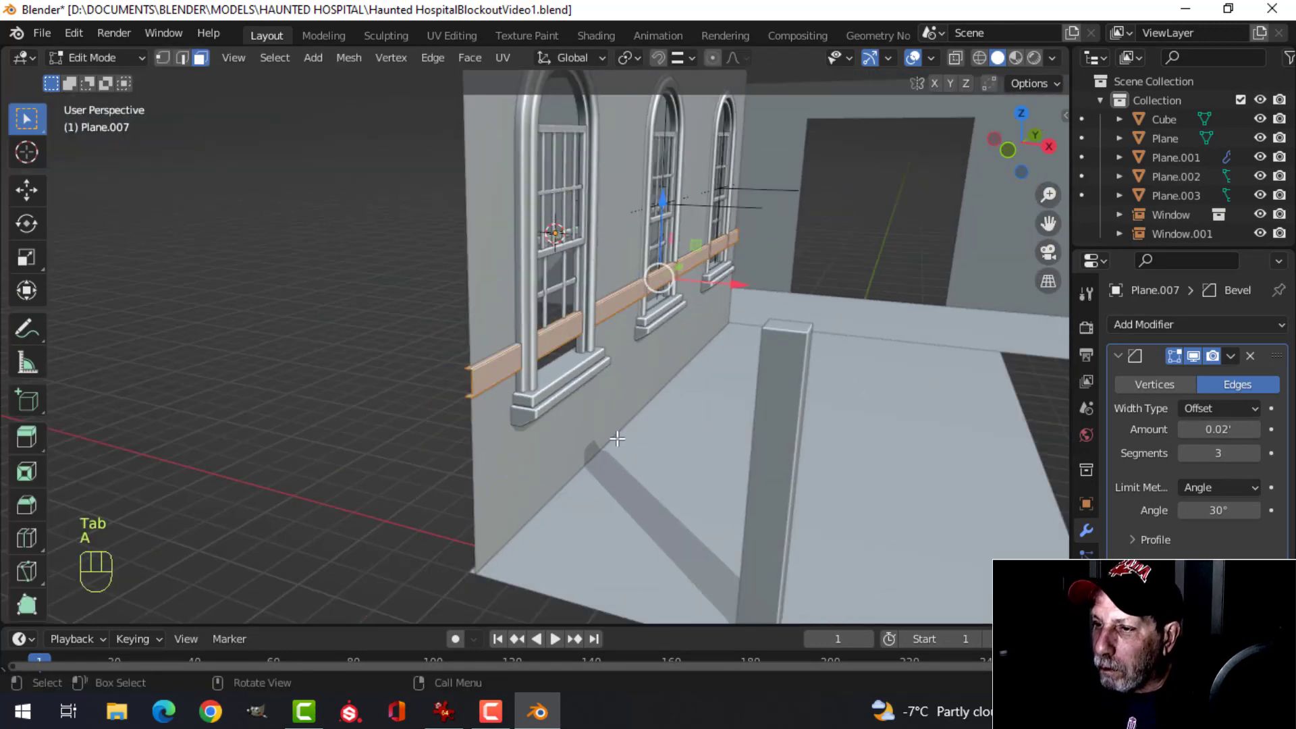
{"action": "scroll", "coordinate": [617, 438], "scroll_direction": "up", "scroll_amount": 3}
{"action": "middle_click_drag", "start_coordinate": [617, 439], "coordinate": [694, 405], "text": "shift"}
{"action": "key", "text": "s"}
{"action": "key", "text": "z"}
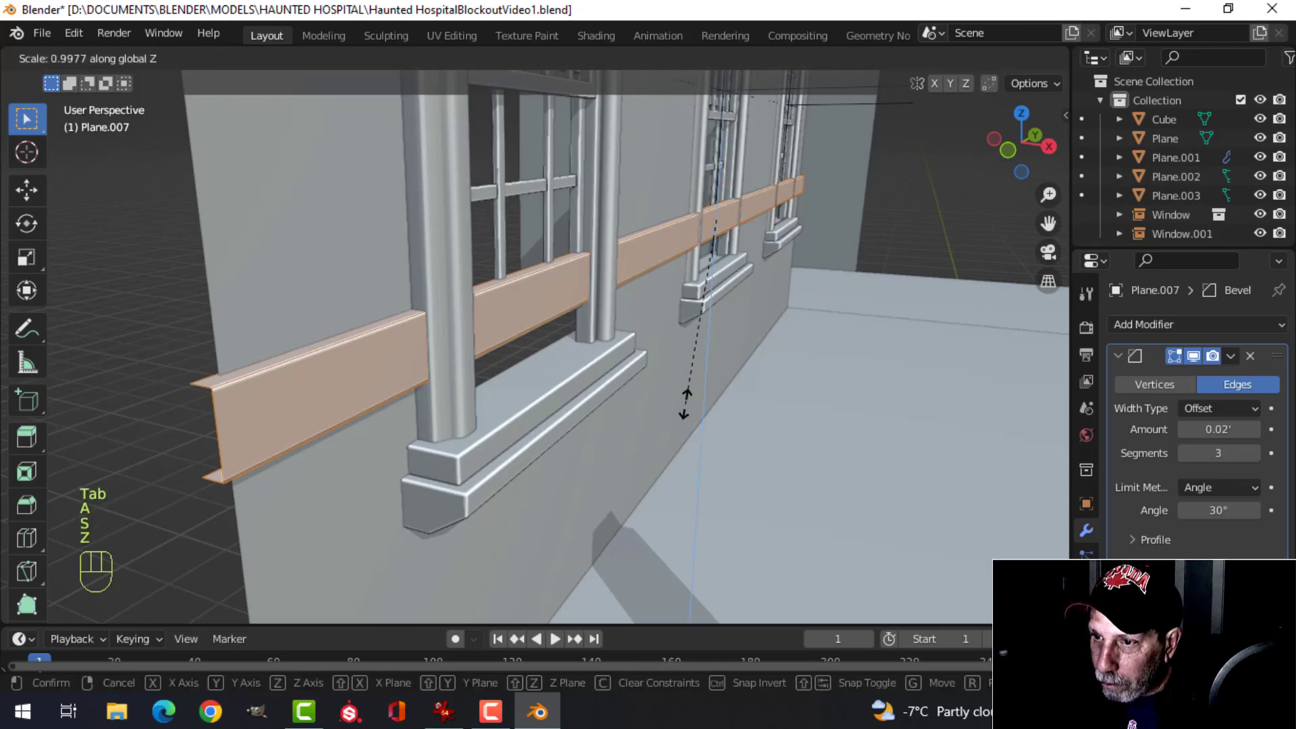
{"action": "left_click", "coordinate": [690, 375]}
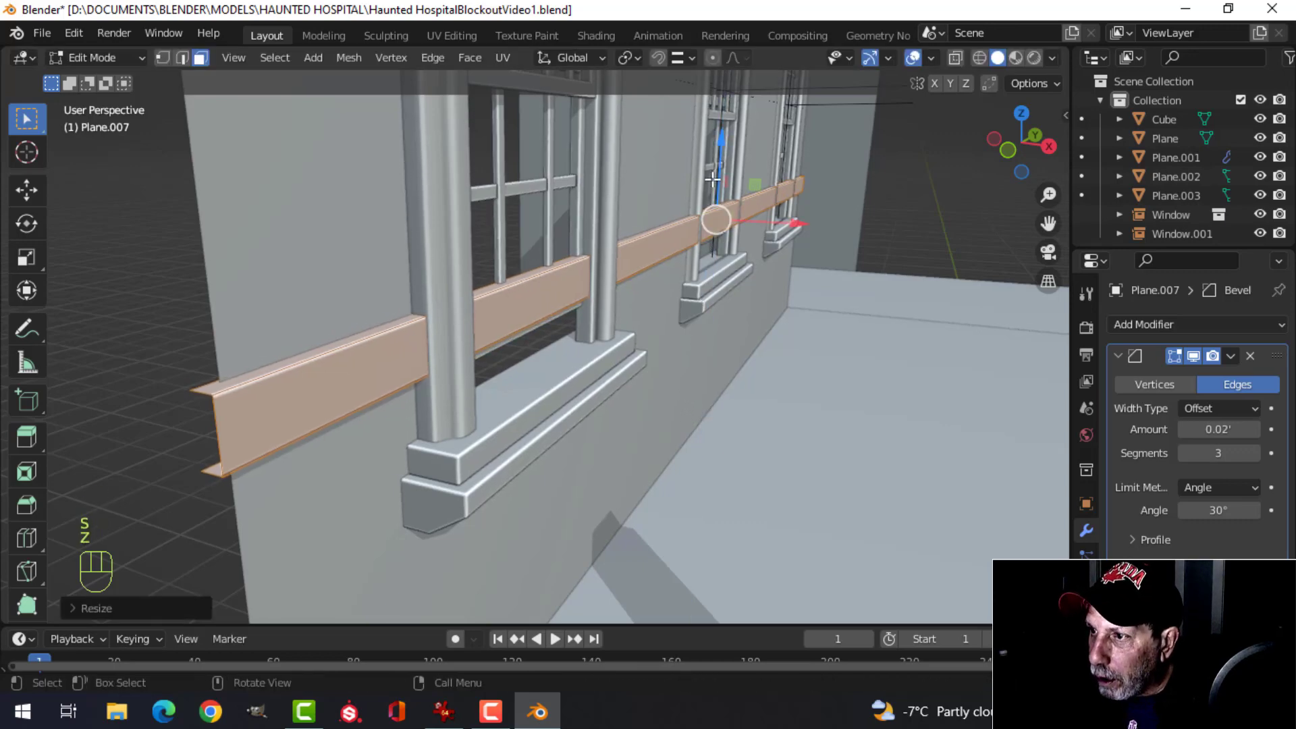
{"action": "left_click_drag", "start_coordinate": [715, 177], "coordinate": [724, 156]}
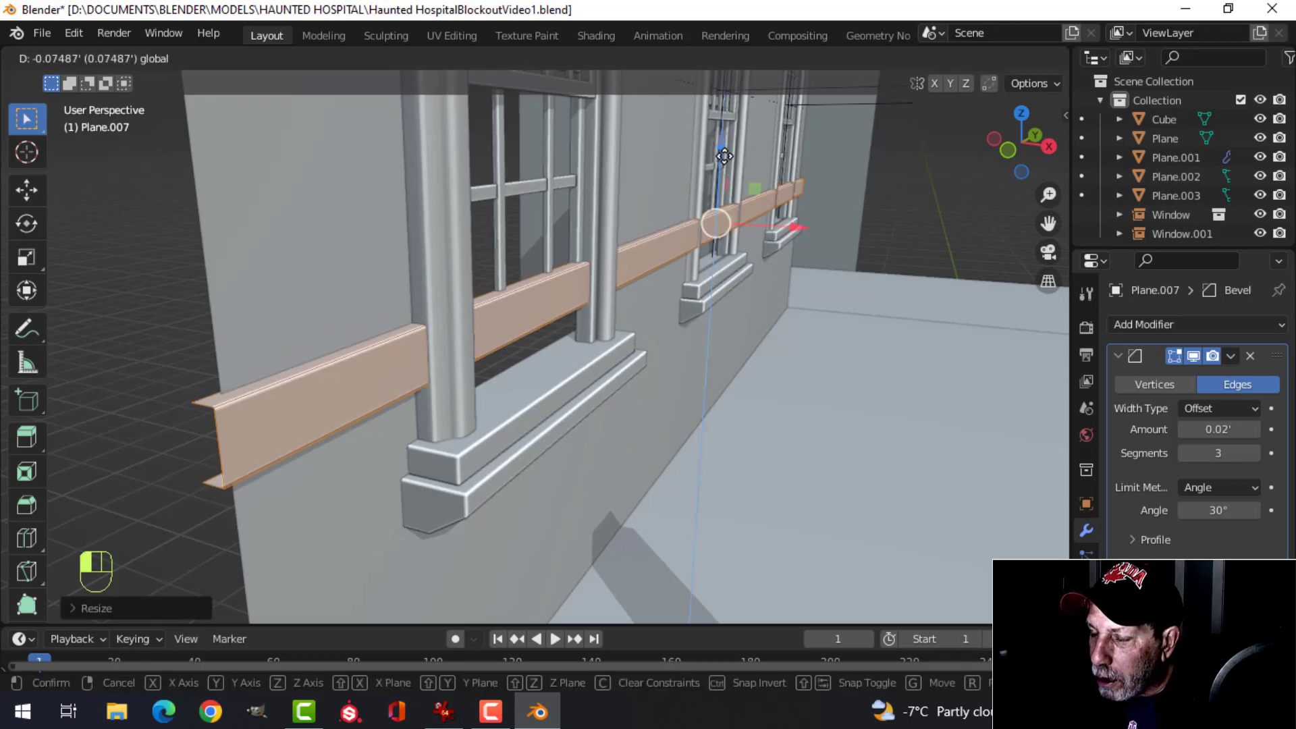
{"action": "middle_click_drag", "start_coordinate": [702, 223], "coordinate": [546, 316]}
{"action": "key", "text": "alt+a"}
- Inspect the finished strip along the window wall and around its far corner
{"action": "mouse_move", "coordinate": [613, 286]}
{"action": "middle_mouse_down"}
{"action": "mouse_move", "coordinate": [665, 283]}
{"action": "mouse_move", "coordinate": [594, 287]}
{"action": "middle_mouse_up"}
{"action": "key", "text": "Tab"}
{"action": "scroll", "coordinate": [812, 274], "scroll_direction": "down", "scroll_amount": 4}
{"action": "key", "text": "alt+a"}
{"action": "middle_click_drag", "start_coordinate": [812, 274], "coordinate": [492, 280]}
{"action": "scroll", "coordinate": [472, 289], "scroll_direction": "up", "scroll_amount": 3}
{"action": "scroll", "coordinate": [459, 296], "scroll_direction": "up", "scroll_amount": 4}
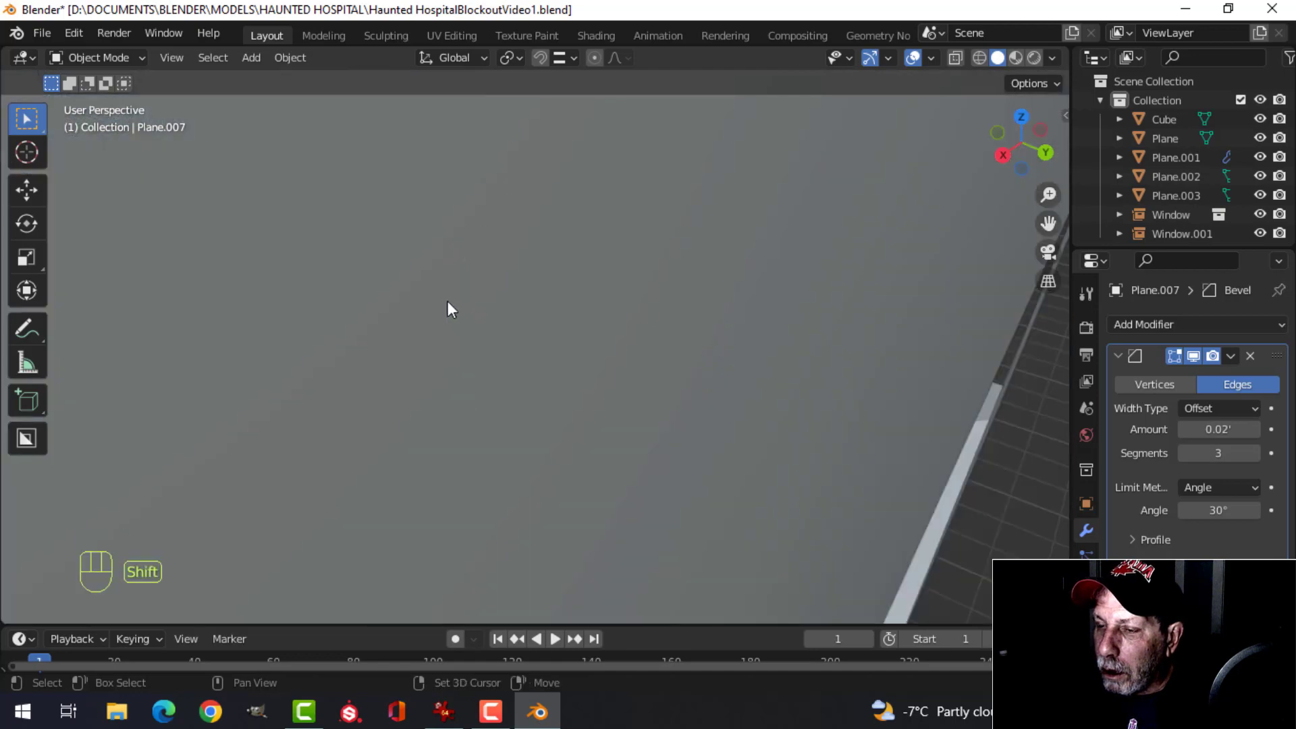
{"action": "scroll", "coordinate": [499, 358], "scroll_direction": "down", "scroll_amount": 8}
{"action": "middle_click_drag", "start_coordinate": [503, 359], "coordinate": [505, 366]}
- Duplicate the strip's full mesh within the same object and rotate the copy 90 degrees about Z
{"action": "left_click", "coordinate": [517, 347]}
{"action": "middle_click_drag", "start_coordinate": [583, 335], "coordinate": [536, 382]}
{"action": "key", "text": "Tab"}
{"action": "key", "text": "Tab"}
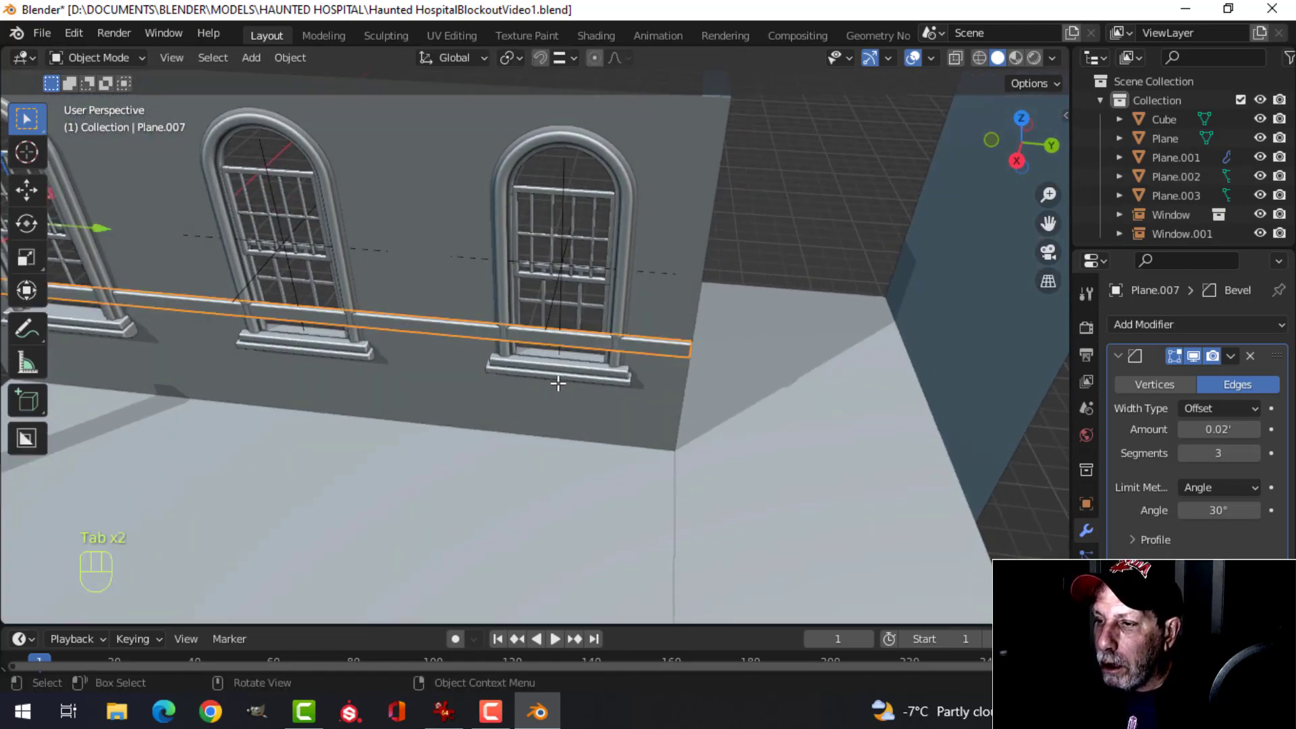
{"action": "scroll", "coordinate": [636, 359], "scroll_direction": "down", "scroll_amount": 6}
{"action": "middle_click_drag", "start_coordinate": [636, 359], "coordinate": [531, 356]}
{"action": "key", "text": "Tab"}
{"action": "key", "text": "a"}
{"action": "key", "text": "shift+d"}
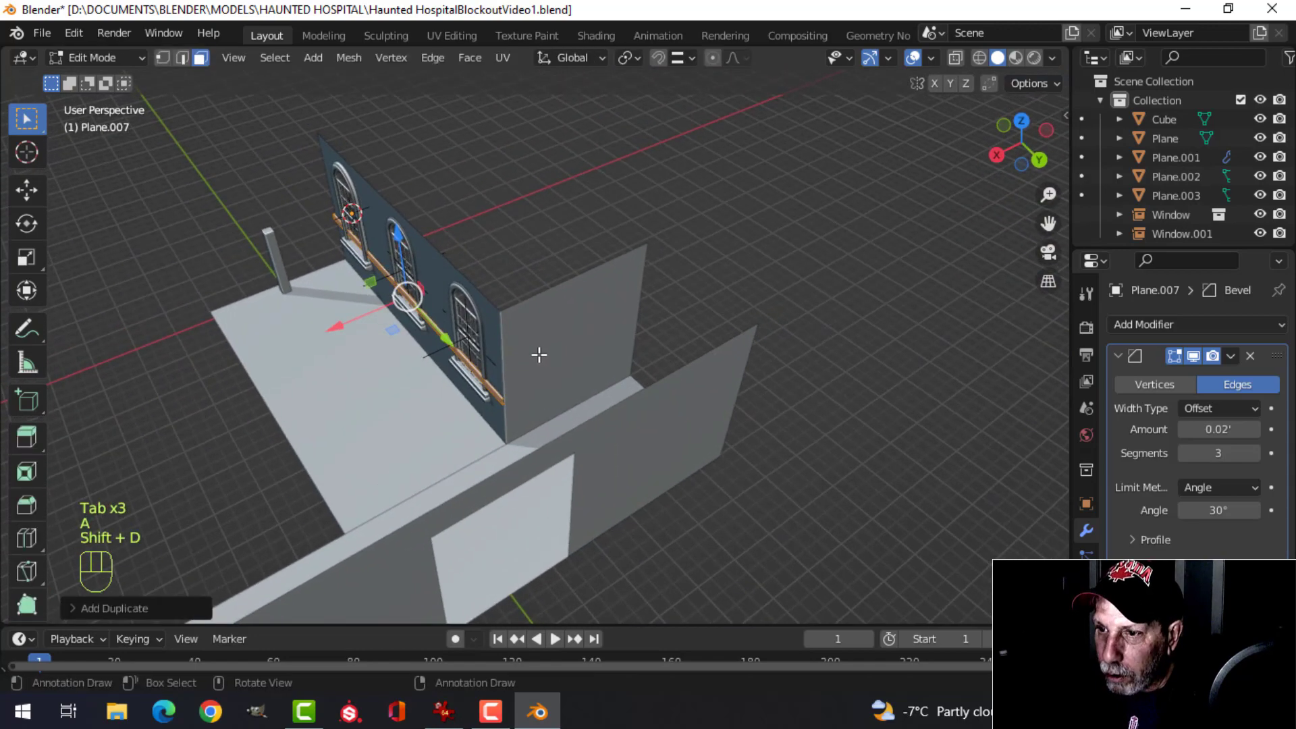
{"action": "type", "text": "rz"}
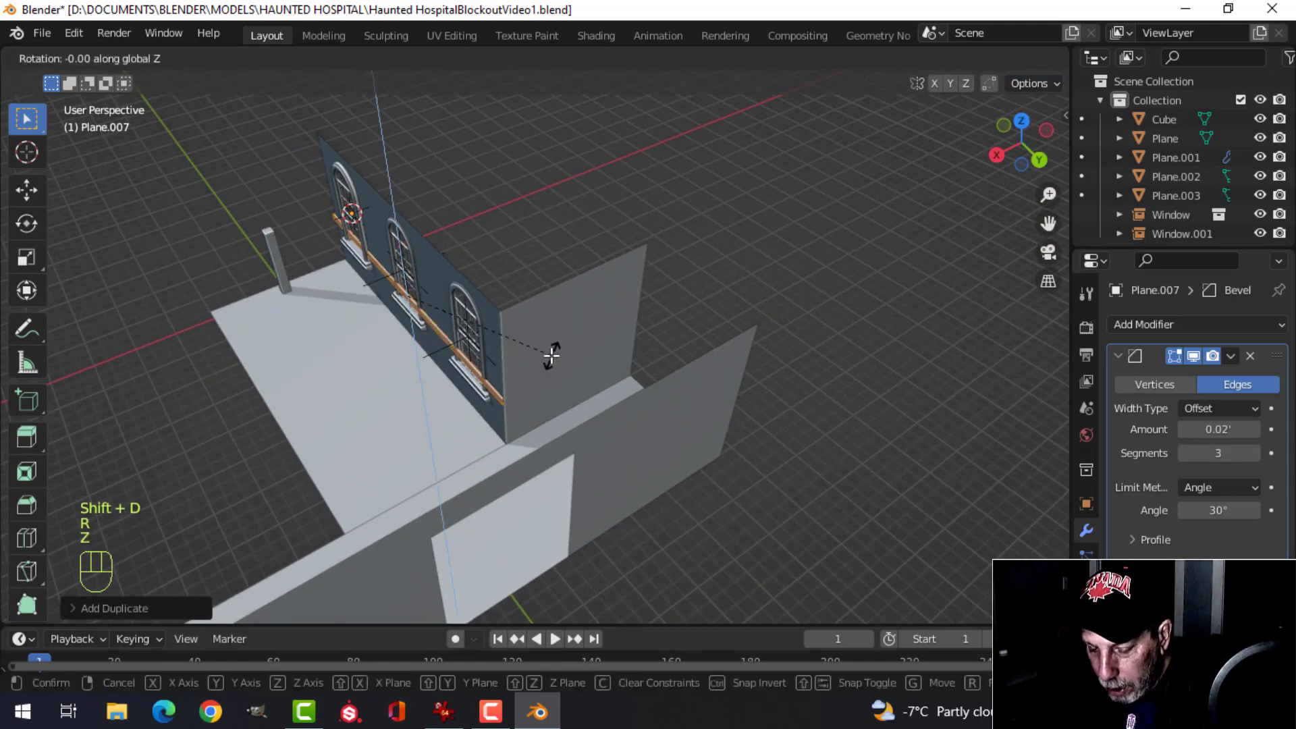
{"action": "type", "text": "90"}
{"action": "left_click", "coordinate": [551, 355]}
- Move the rotated strip copy along Y and X onto the adjoining wall, so its end meets the first strip at the corner
{"action": "left_click_drag", "start_coordinate": [434, 324], "coordinate": [590, 394]}
{"action": "middle_click_drag", "start_coordinate": [667, 383], "coordinate": [437, 396], "text": "shift"}
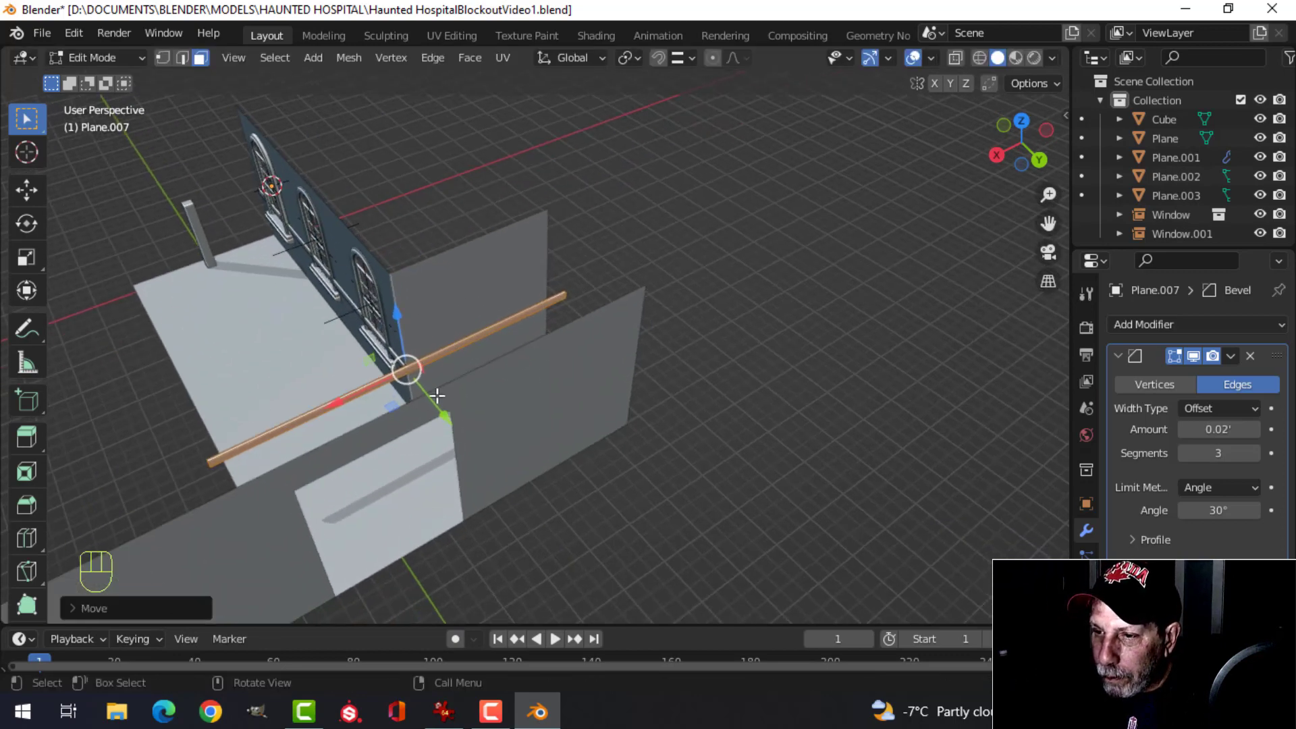
{"action": "left_click_drag", "start_coordinate": [324, 411], "coordinate": [503, 336]}
{"action": "scroll", "coordinate": [437, 361], "scroll_direction": "up", "scroll_amount": 4}
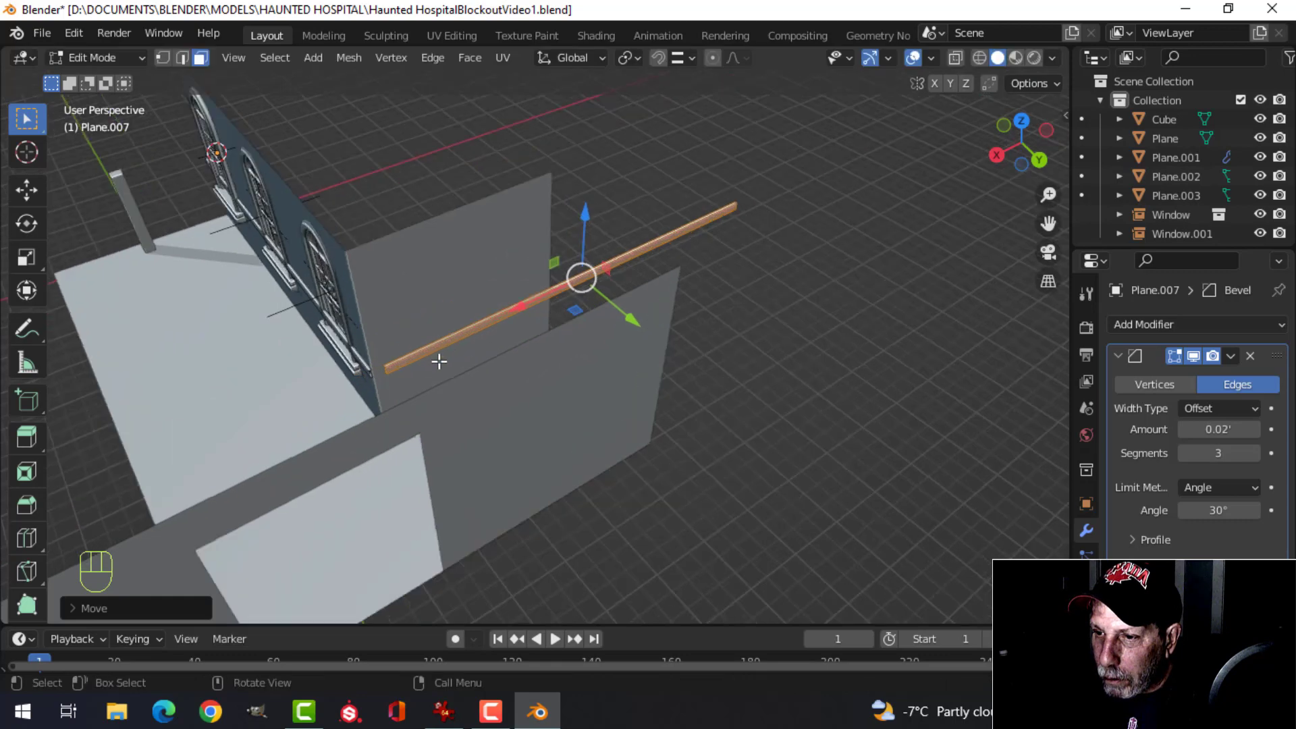
{"action": "middle_click_drag", "start_coordinate": [439, 385], "coordinate": [563, 328], "text": "shift"}
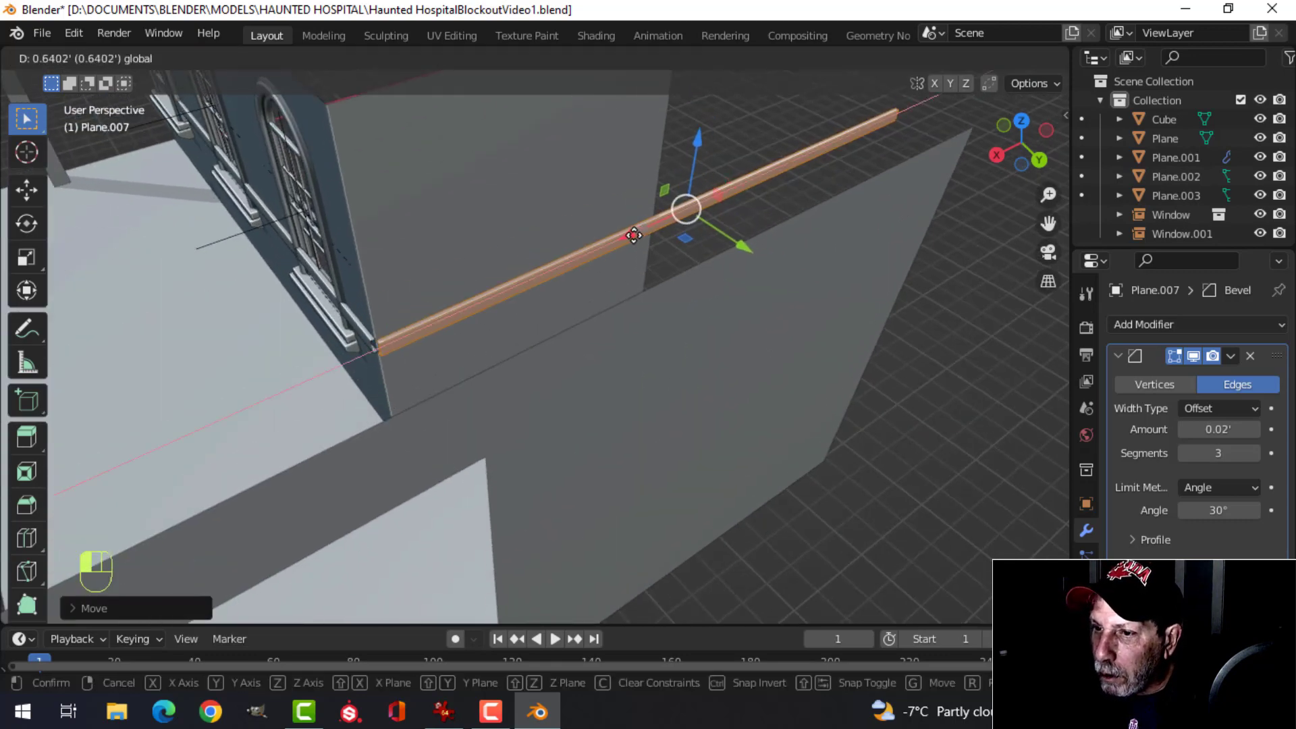
{"action": "scroll", "coordinate": [439, 289], "scroll_direction": "up", "scroll_amount": 5}
{"action": "middle_click_drag", "start_coordinate": [419, 289], "coordinate": [548, 308], "text": "shift"}
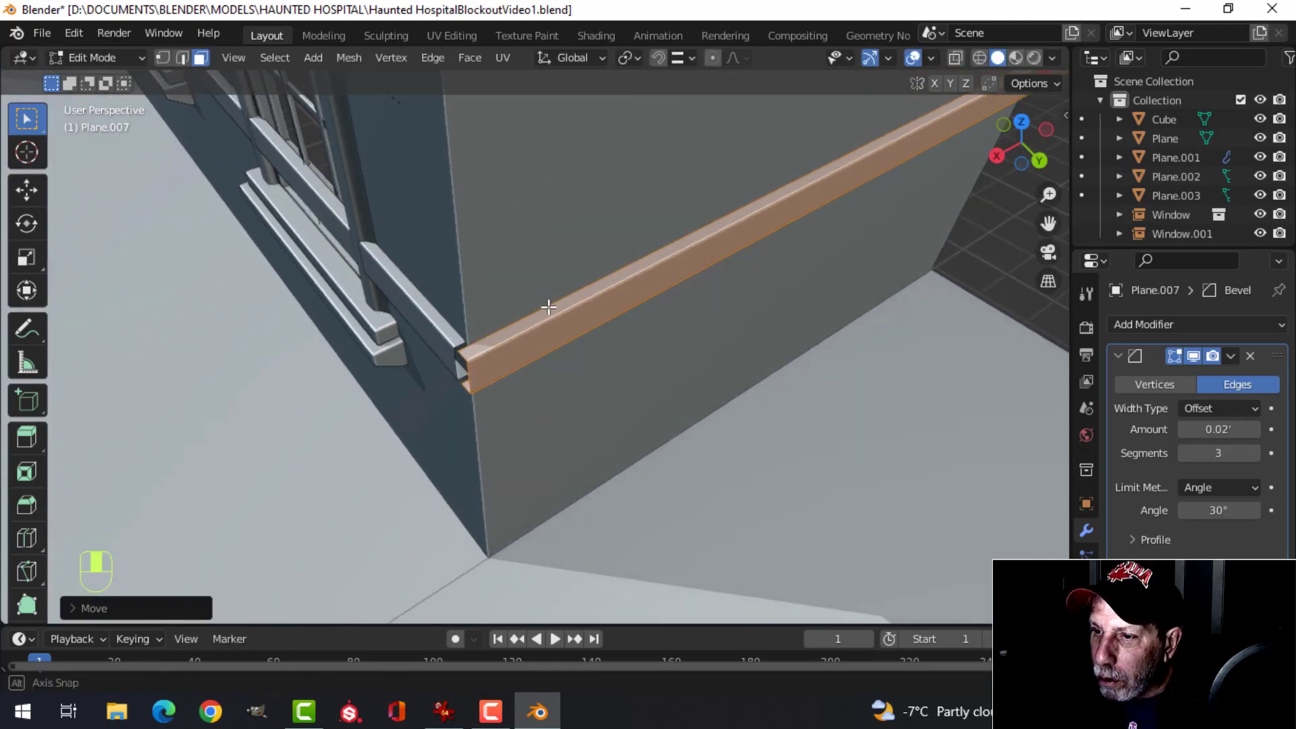
{"action": "middle_click_drag", "start_coordinate": [755, 276], "coordinate": [752, 266]}
- Leave mesh editing and isolate the strip object in local view around the corner joint
{"action": "key", "text": "Tab"}
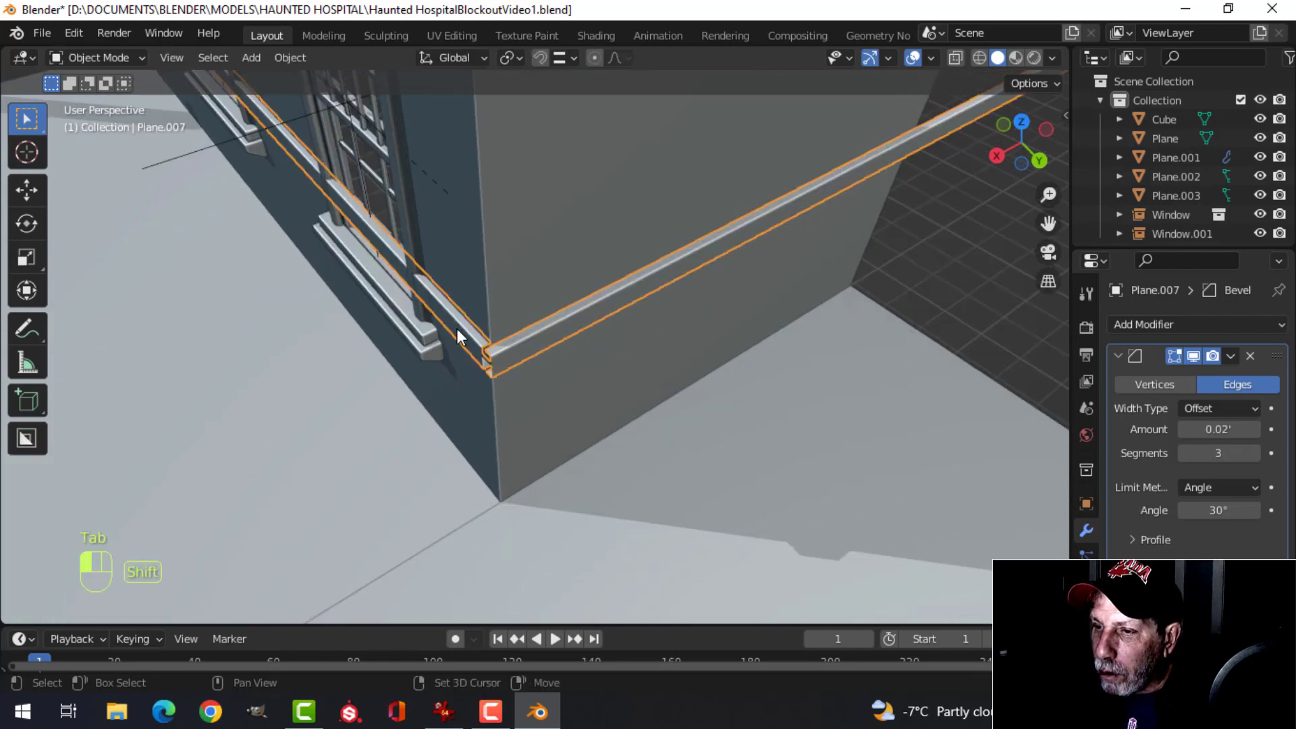
{"action": "left_click", "coordinate": [457, 330], "text": "shift"}
{"action": "key", "text": "ctrl+z"}
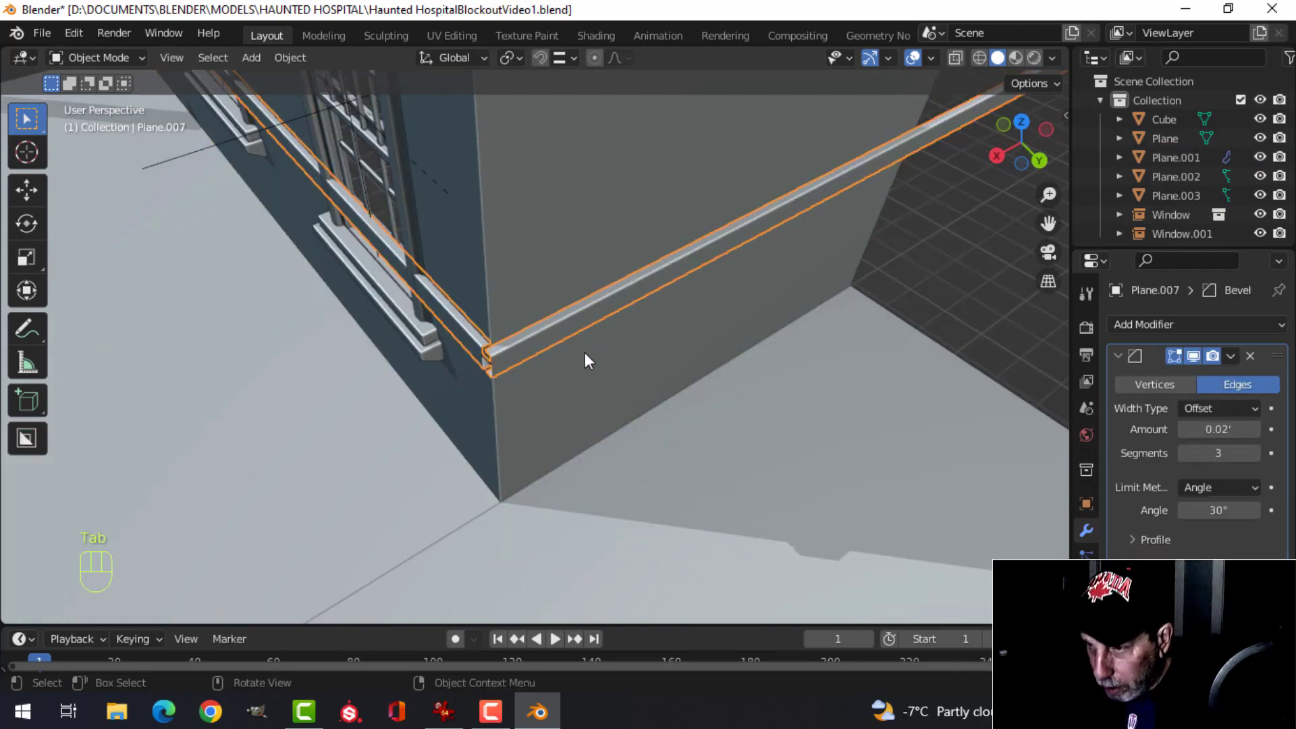
{"action": "key", "text": "KP_Divide"}
{"action": "scroll", "coordinate": [513, 335], "scroll_direction": "up", "scroll_amount": 3}
{"action": "mouse_move", "coordinate": [513, 335]}
{"action": "middle_mouse_down", "text": "shift"}
{"action": "mouse_move", "coordinate": [501, 274]}
{"action": "mouse_move", "coordinate": [528, 335]}
{"action": "middle_mouse_up", "text": "shift"}
- Select all linked geometry of the copied strip and bring its end flush against the first strip at the corner
{"action": "key", "text": "Tab"}
{"action": "key", "text": "a"}
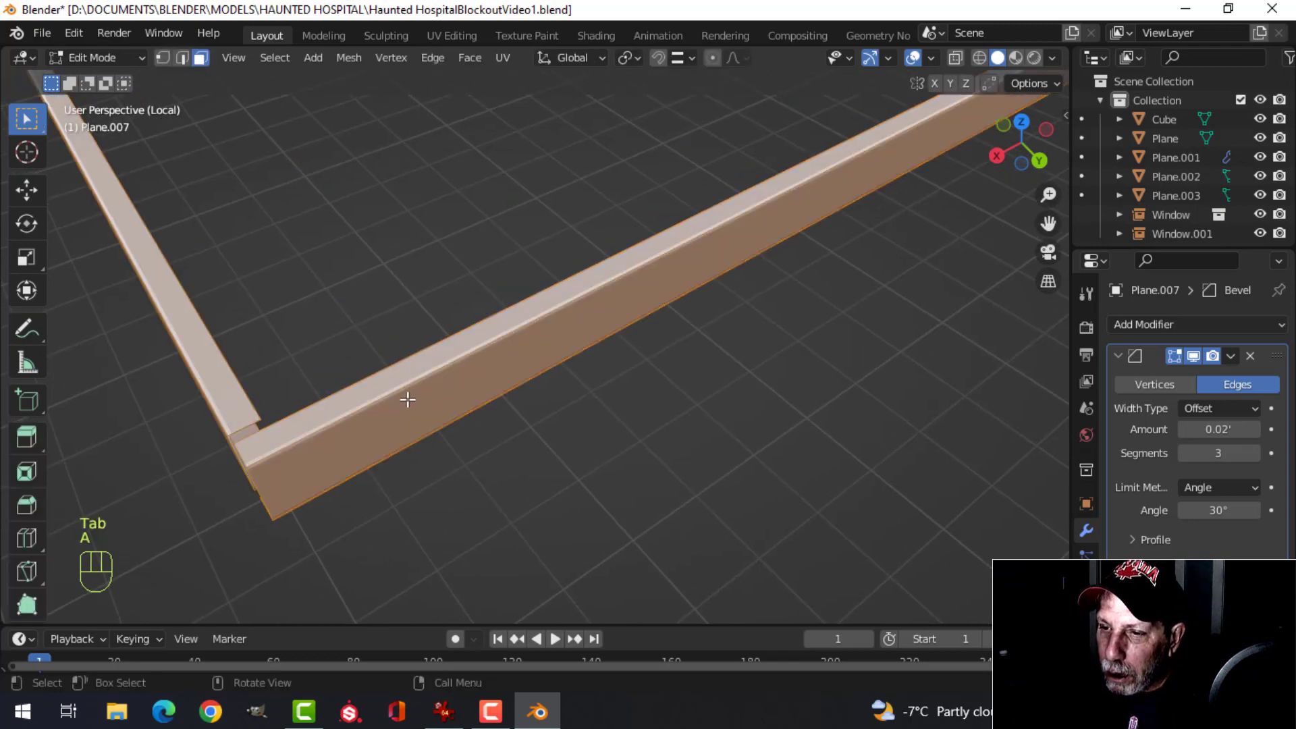
{"action": "key", "text": "alt+a"}
{"action": "middle_click_drag", "start_coordinate": [457, 393], "coordinate": [471, 379]}
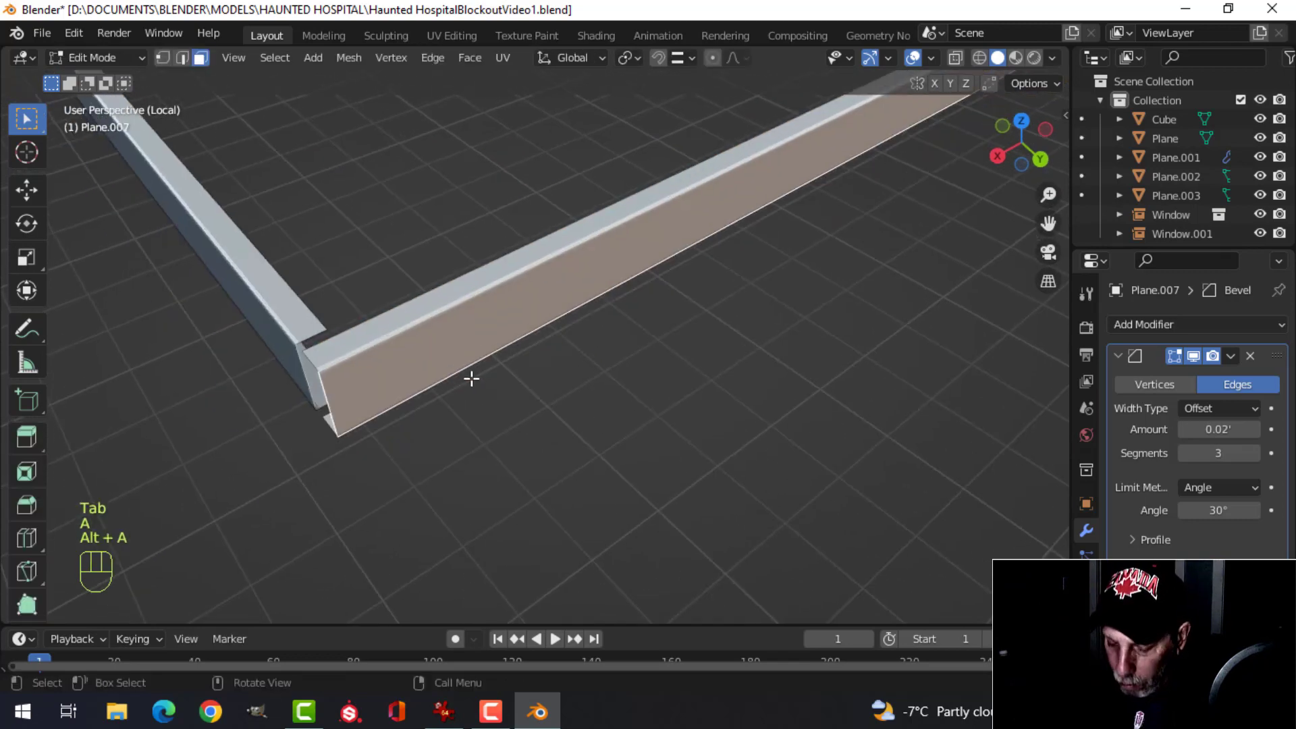
{"action": "key", "text": "ctrl+l"}
{"action": "scroll", "coordinate": [471, 379], "scroll_direction": "down", "scroll_amount": 4}
{"action": "middle_click_drag", "start_coordinate": [486, 373], "coordinate": [443, 440], "text": "shift"}
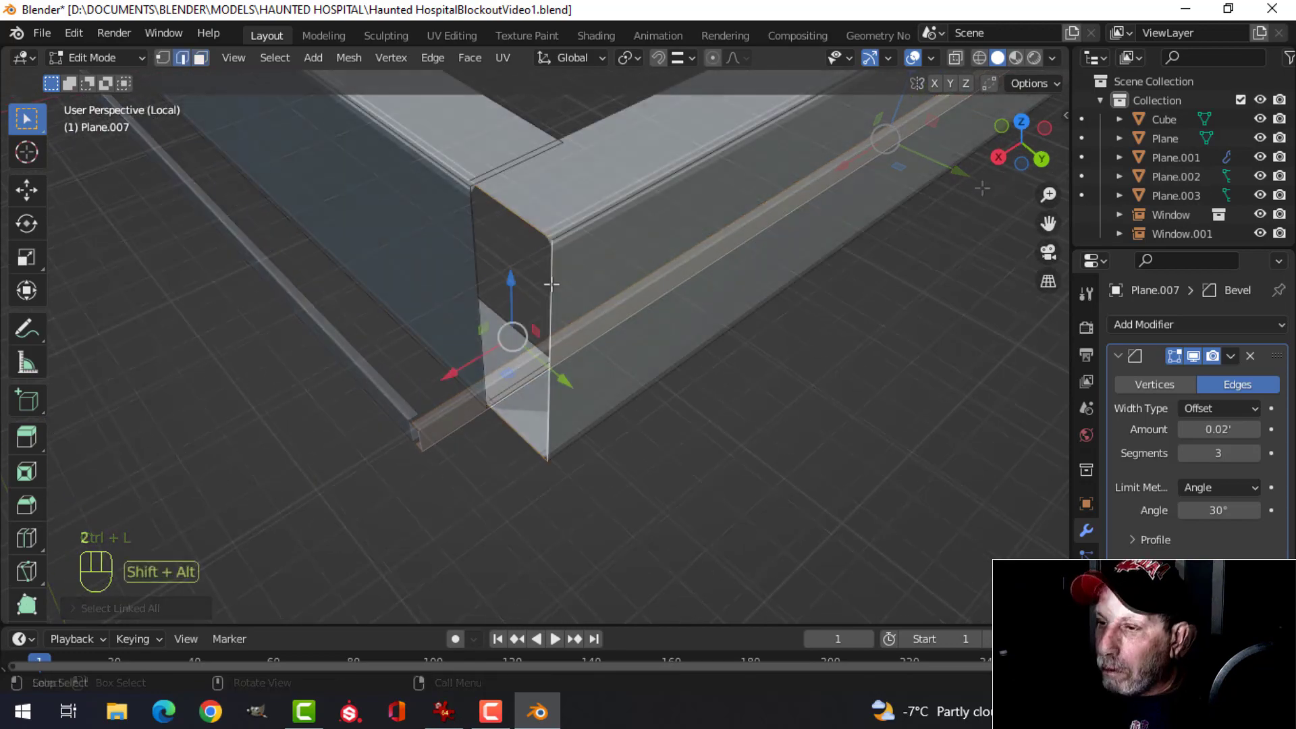
- Fill the open end of the copied strip at the corner with a face
{"action": "key", "text": "f"}
{"action": "key", "text": "alt+a"}
{"action": "scroll", "coordinate": [524, 290], "scroll_direction": "down", "scroll_amount": 5}
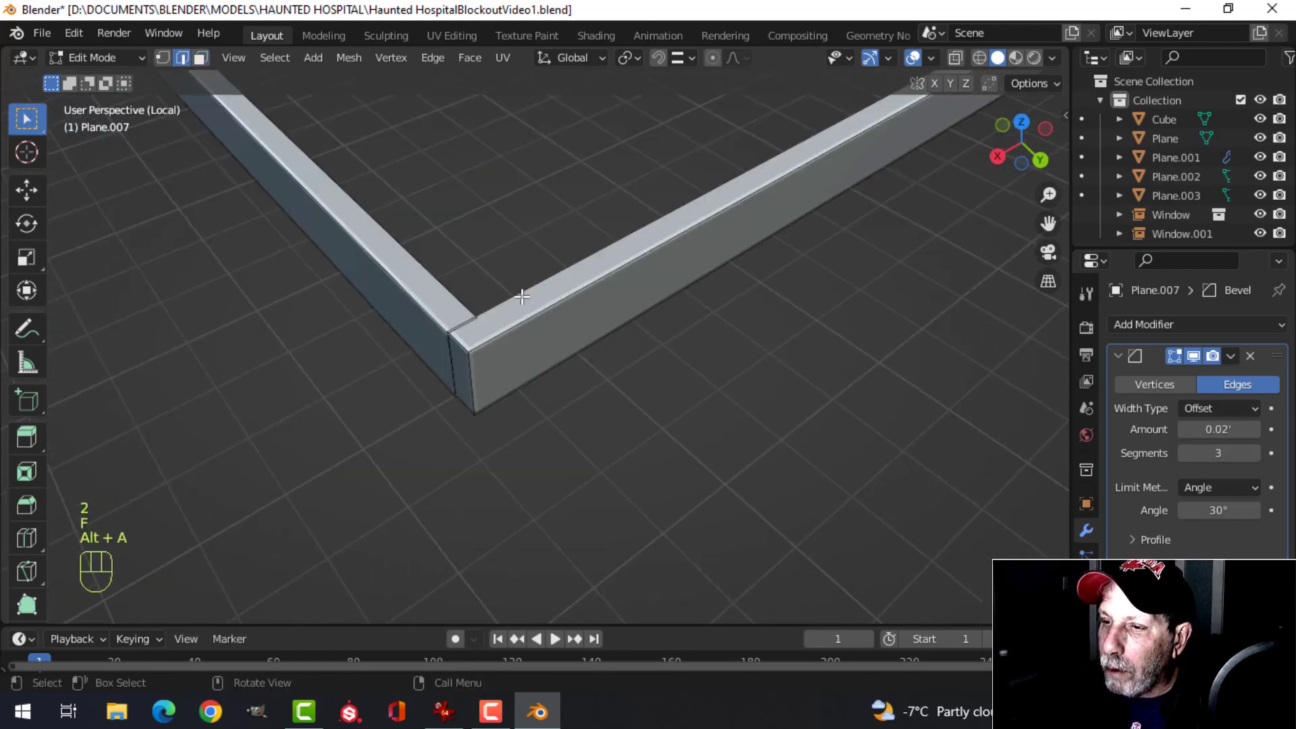
- Add an edge loop around the copied strip near its corner end and align it with the first strip's inner edge
{"action": "middle_click_drag", "start_coordinate": [520, 297], "coordinate": [405, 292]}
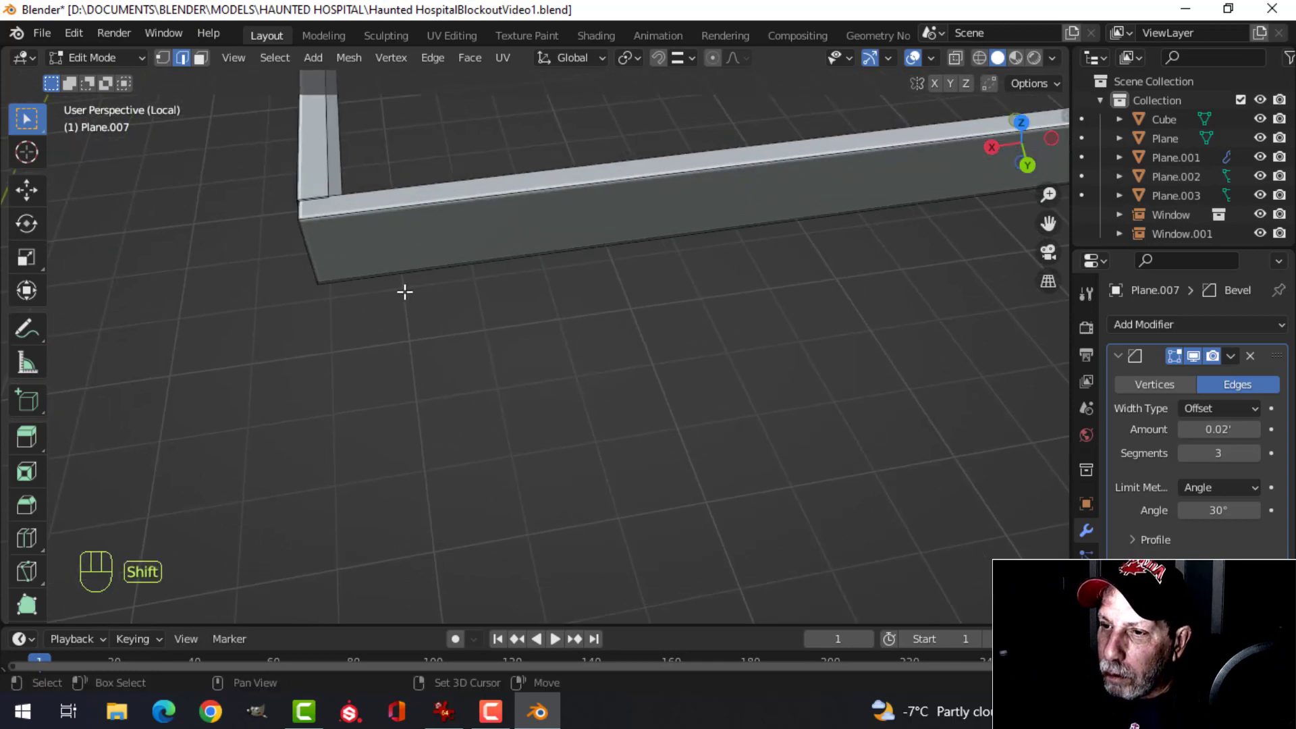
{"action": "key", "text": "ctrl+r"}
{"action": "left_click", "coordinate": [419, 216]}
{"action": "key", "text": "Escape"}
{"action": "scroll", "coordinate": [492, 265], "scroll_direction": "down", "scroll_amount": 5}
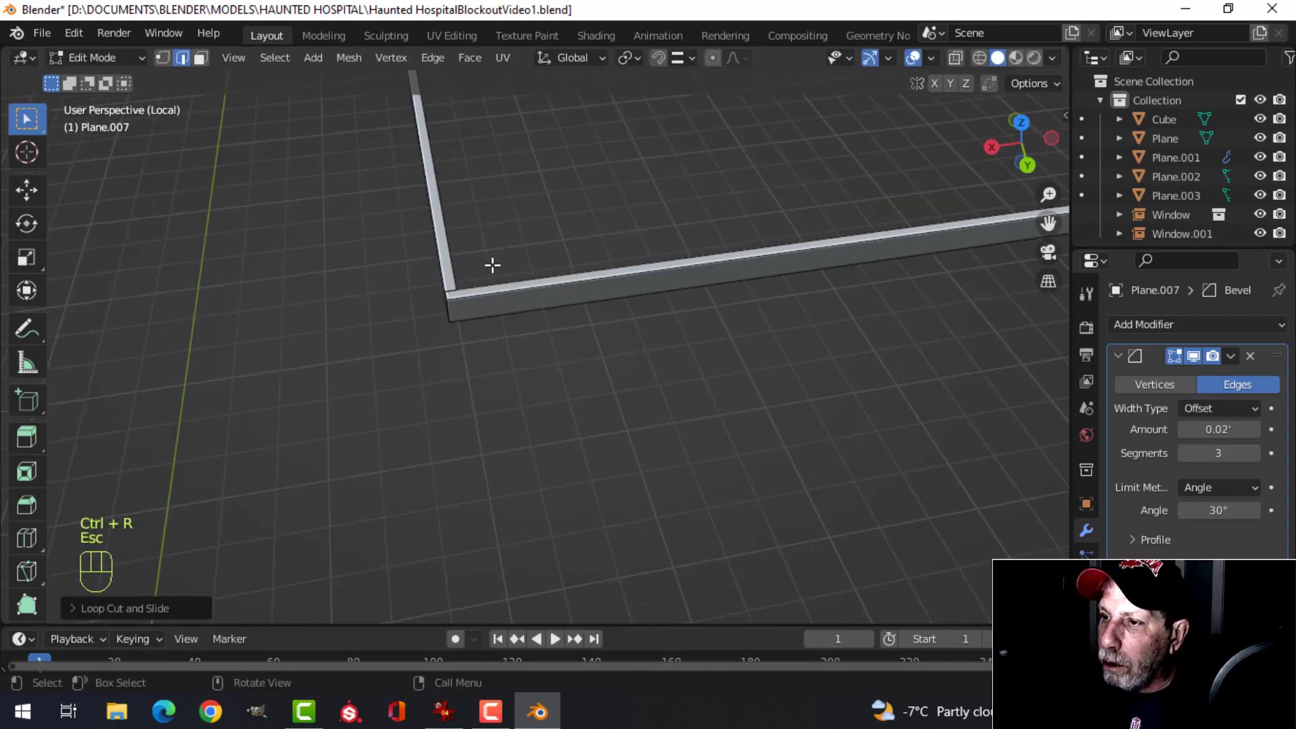
{"action": "key", "text": "ctrl+r"}
{"action": "left_click", "coordinate": [695, 267]}
{"action": "left_click", "coordinate": [365, 298]}
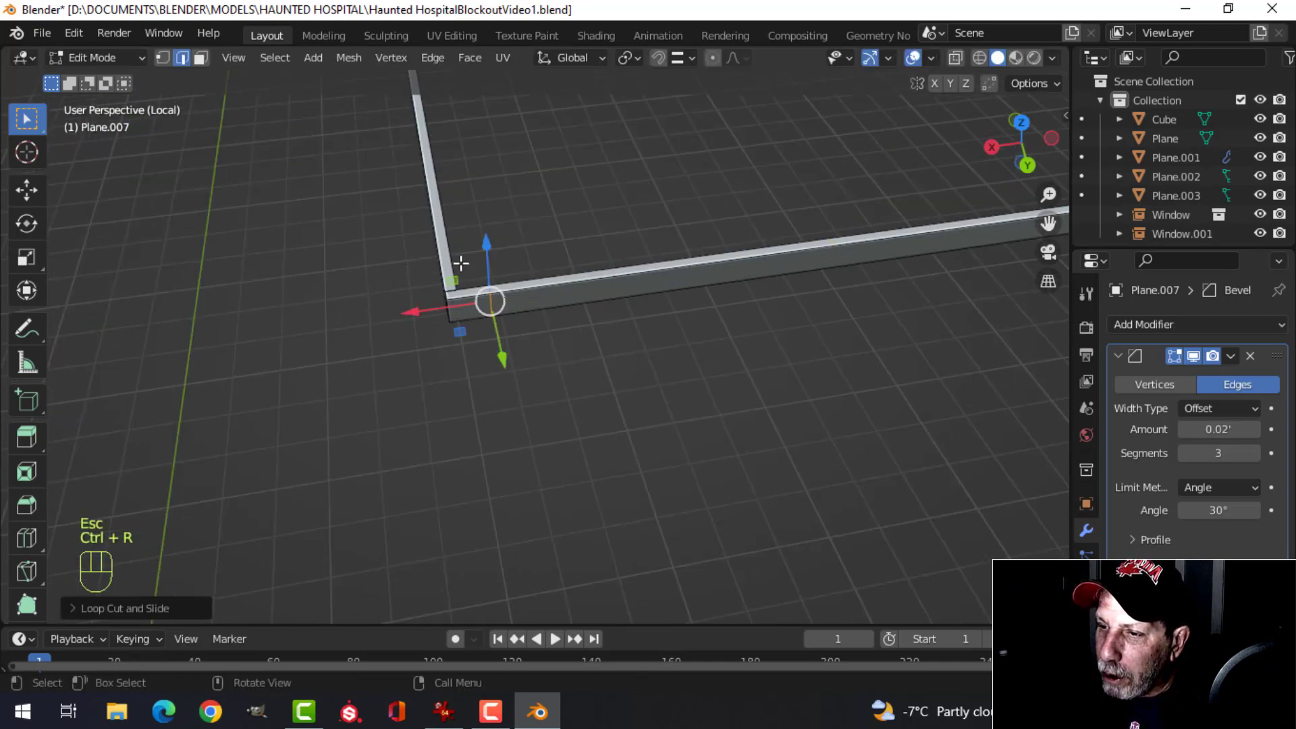
{"action": "scroll", "coordinate": [460, 264], "scroll_direction": "up", "scroll_amount": 6}
{"action": "middle_click_drag", "start_coordinate": [466, 270], "coordinate": [511, 334], "text": "shift"}
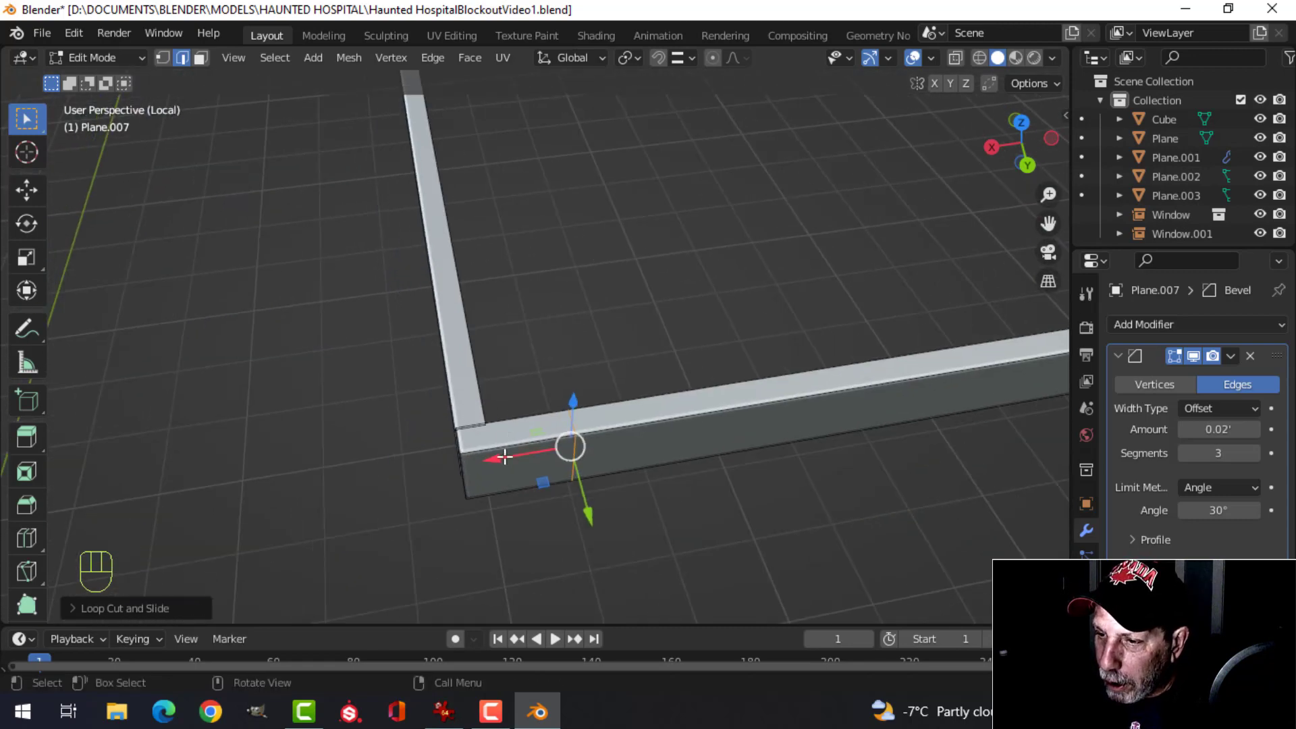
{"action": "left_click_drag", "start_coordinate": [505, 457], "coordinate": [472, 384], "text": "ctrl"}
{"action": "key", "text": "alt+a"}
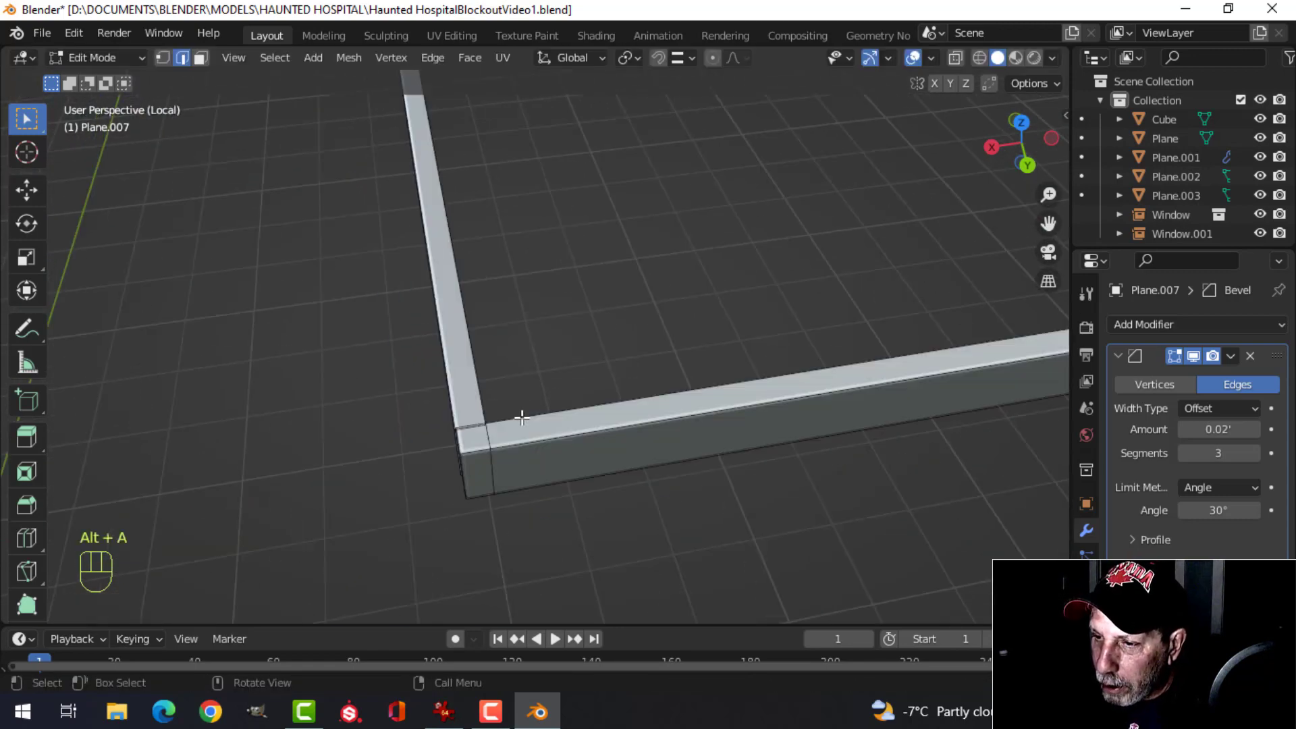
- Select only the linked geometry of the copied strip section
{"action": "scroll", "coordinate": [521, 418], "scroll_direction": "up", "scroll_amount": 5}
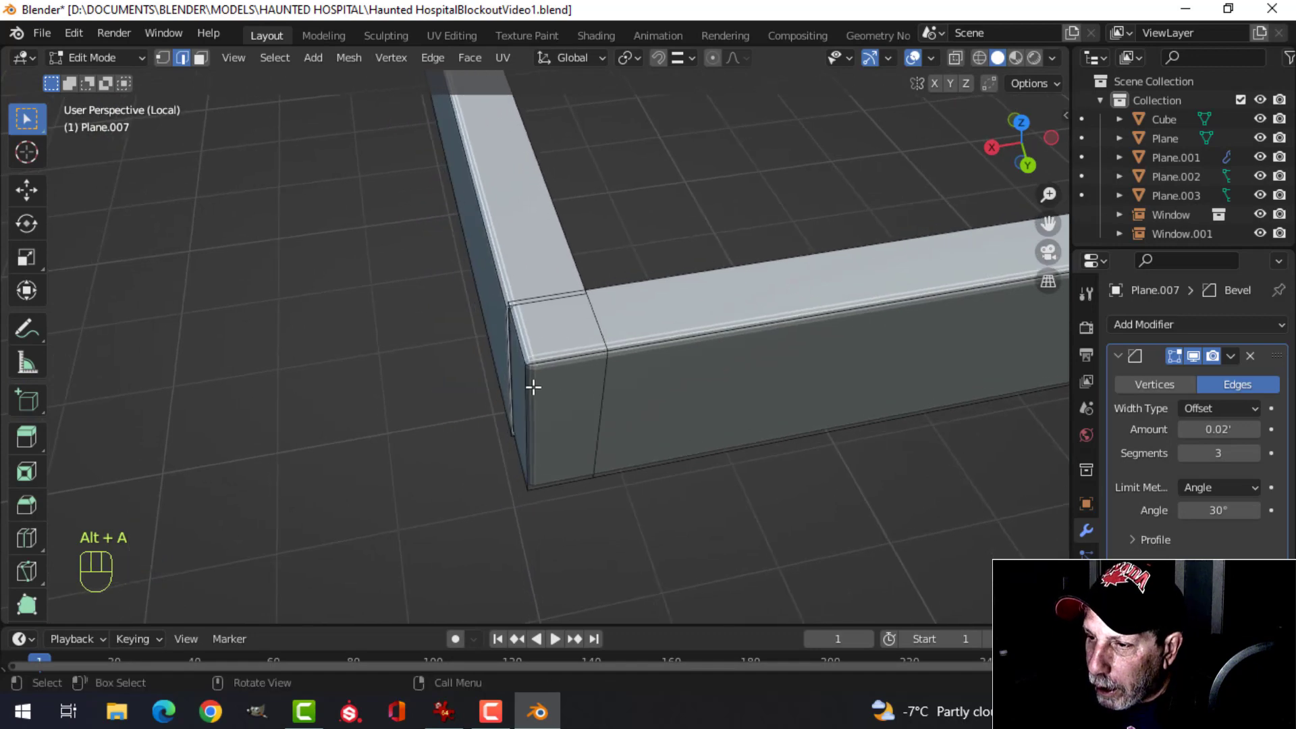
{"action": "middle_click_drag", "start_coordinate": [533, 386], "coordinate": [542, 389]}
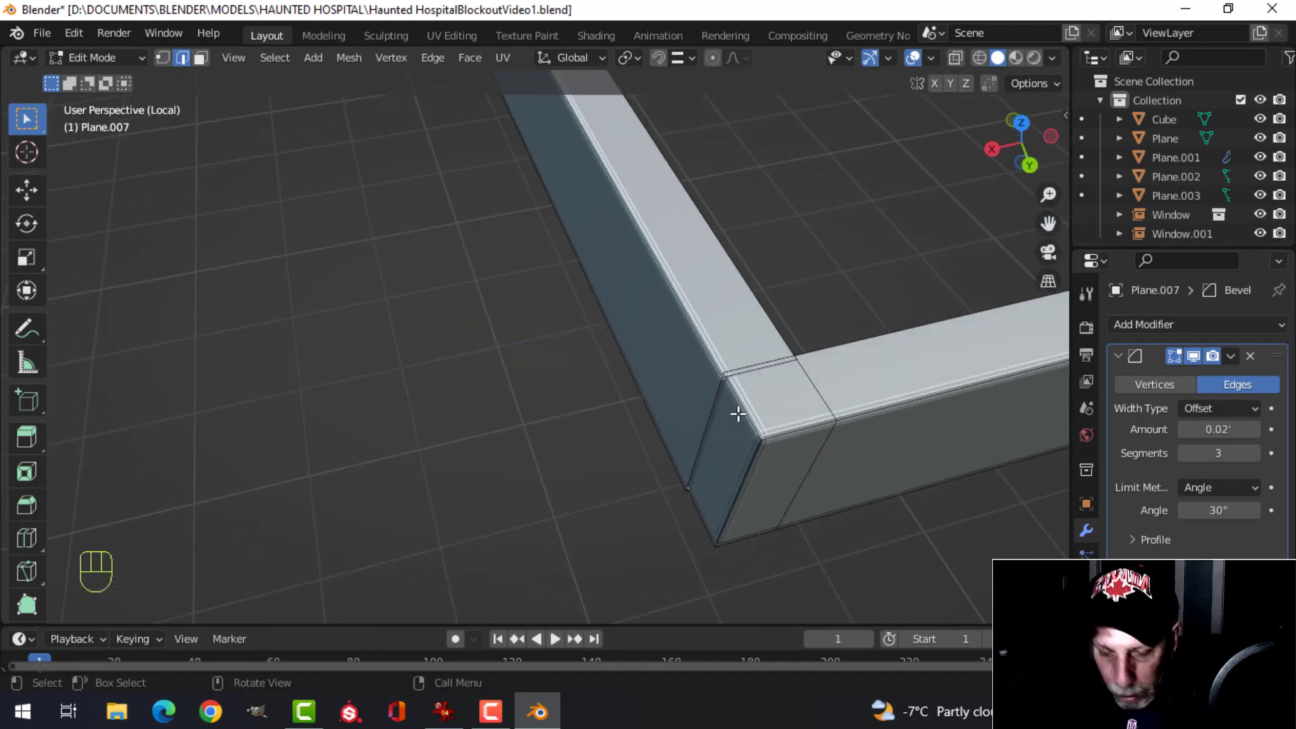
{"action": "key", "text": "a"}
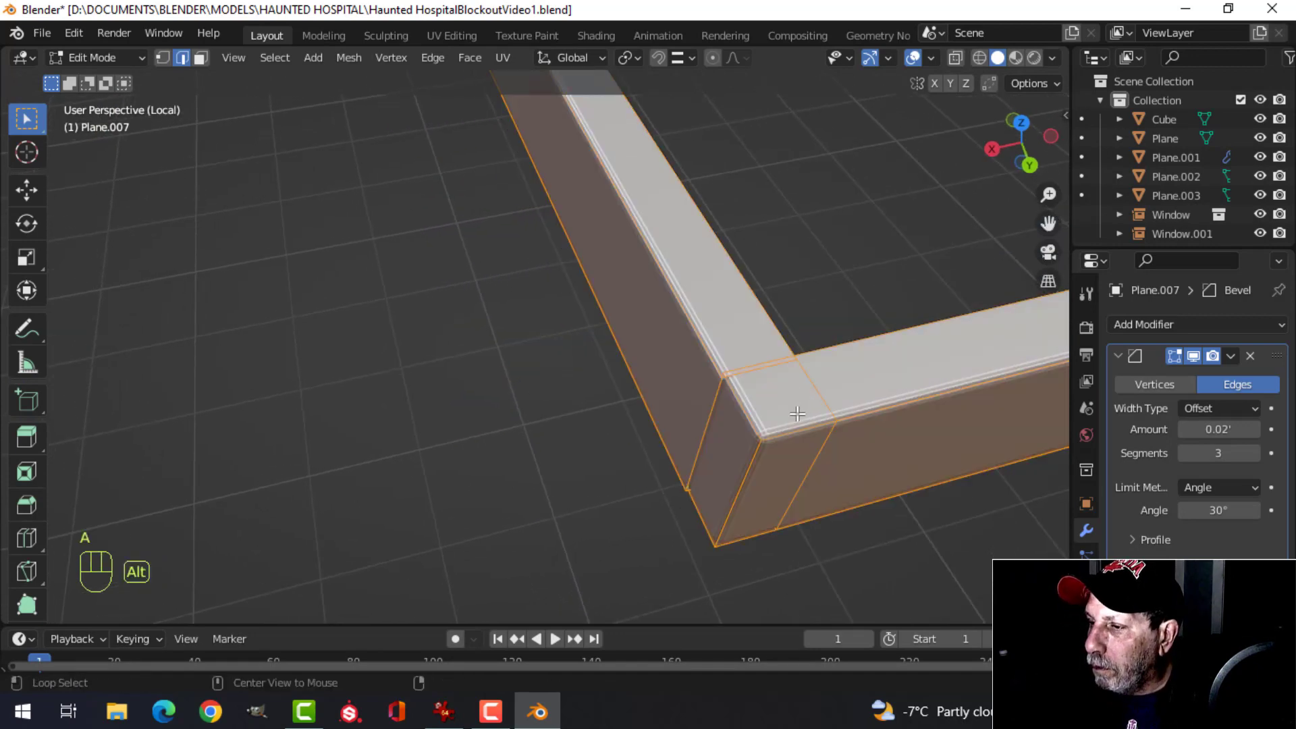
{"action": "key", "text": "alt+a"}
{"action": "key", "text": "ctrl+l"}
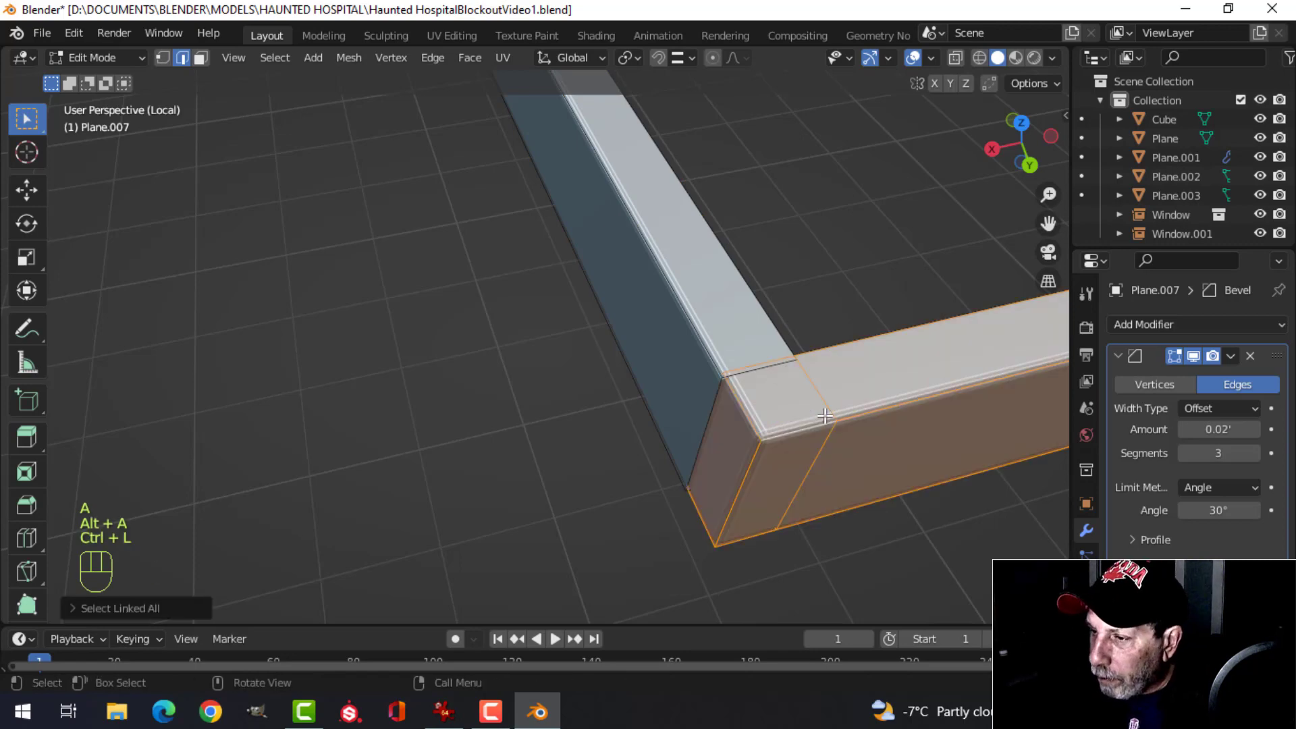
{"action": "scroll", "coordinate": [810, 422], "scroll_direction": "down", "scroll_amount": 4}
{"action": "middle_click_drag", "start_coordinate": [793, 429], "coordinate": [755, 425], "text": "shift"}
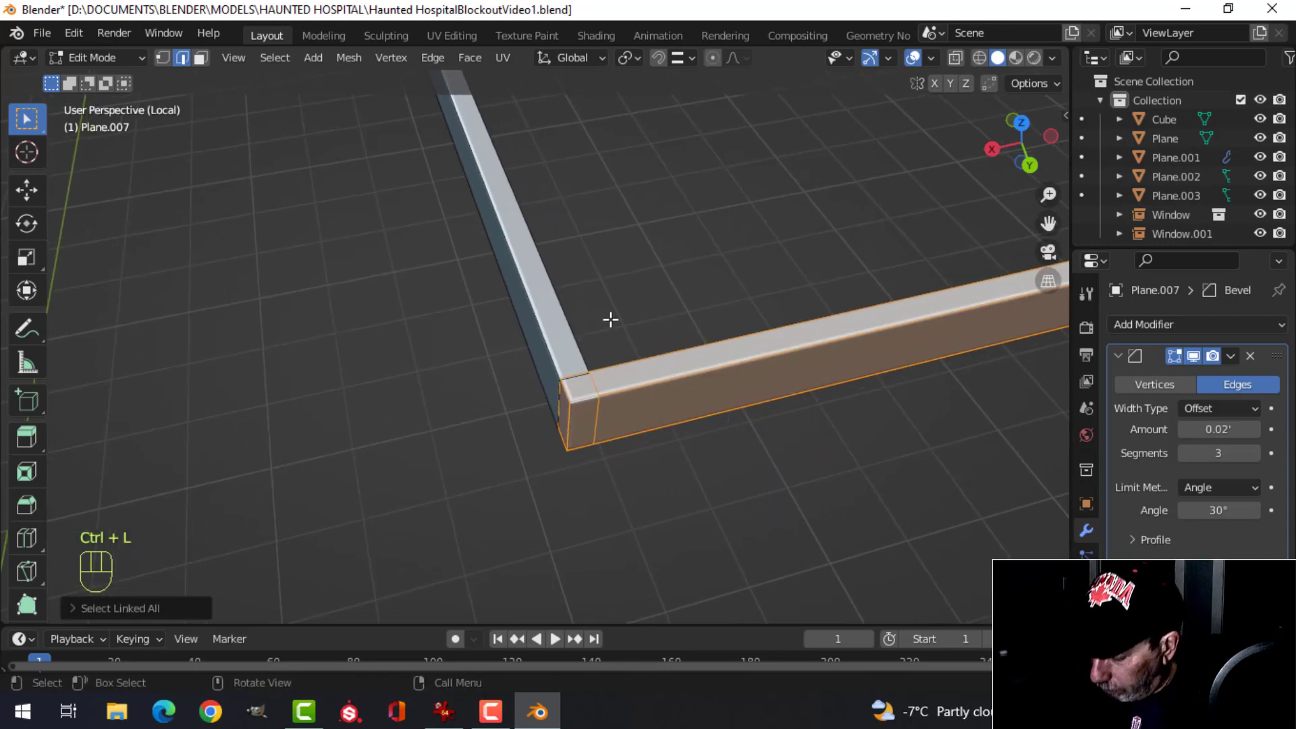
- From the top view, move the copied strip so its corner end snaps onto the first strip's end vertex
{"action": "key", "text": "KP_7"}
{"action": "middle_click_drag", "start_coordinate": [616, 286], "coordinate": [353, 99], "text": "shift"}
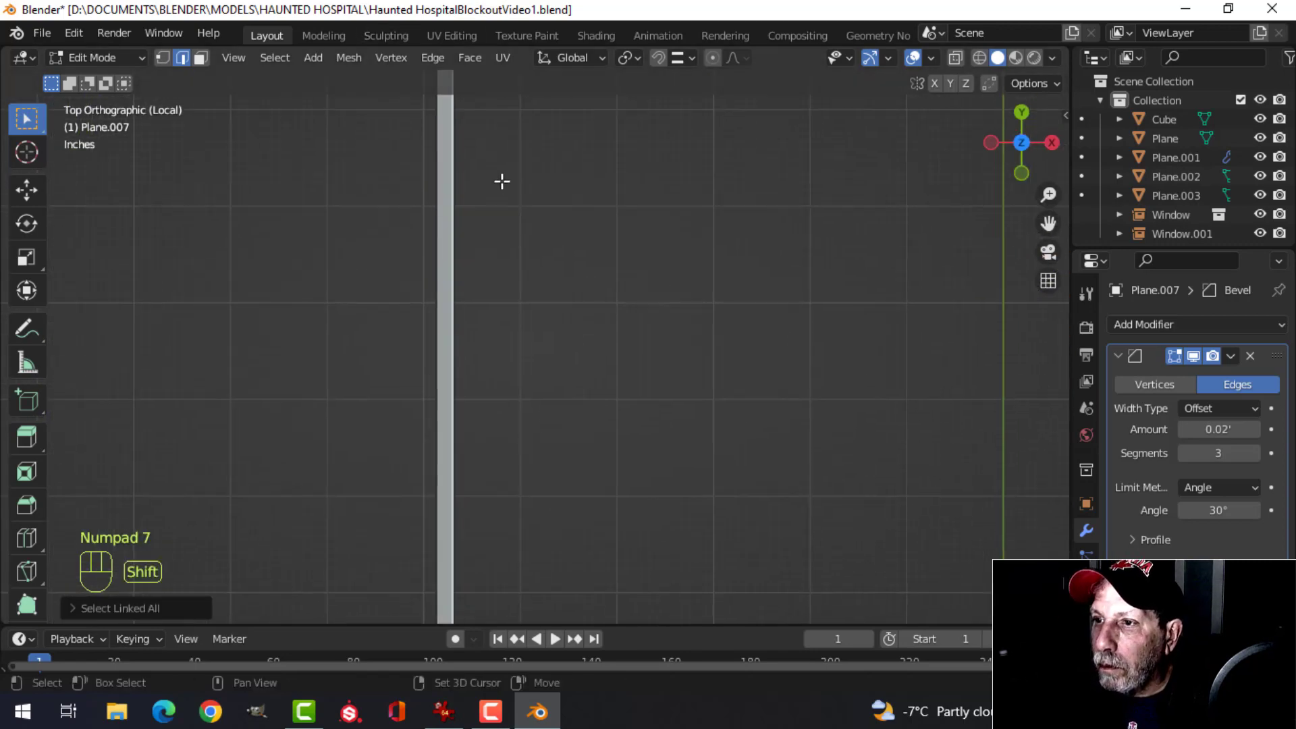
{"action": "middle_click_drag", "start_coordinate": [513, 181], "coordinate": [533, 480], "text": "shift"}
{"action": "scroll", "coordinate": [506, 405], "scroll_direction": "up", "scroll_amount": 3}
{"action": "middle_click_drag", "start_coordinate": [457, 348], "coordinate": [616, 407], "text": "shift"}
{"action": "scroll", "coordinate": [530, 338], "scroll_direction": "up", "scroll_amount": 3}
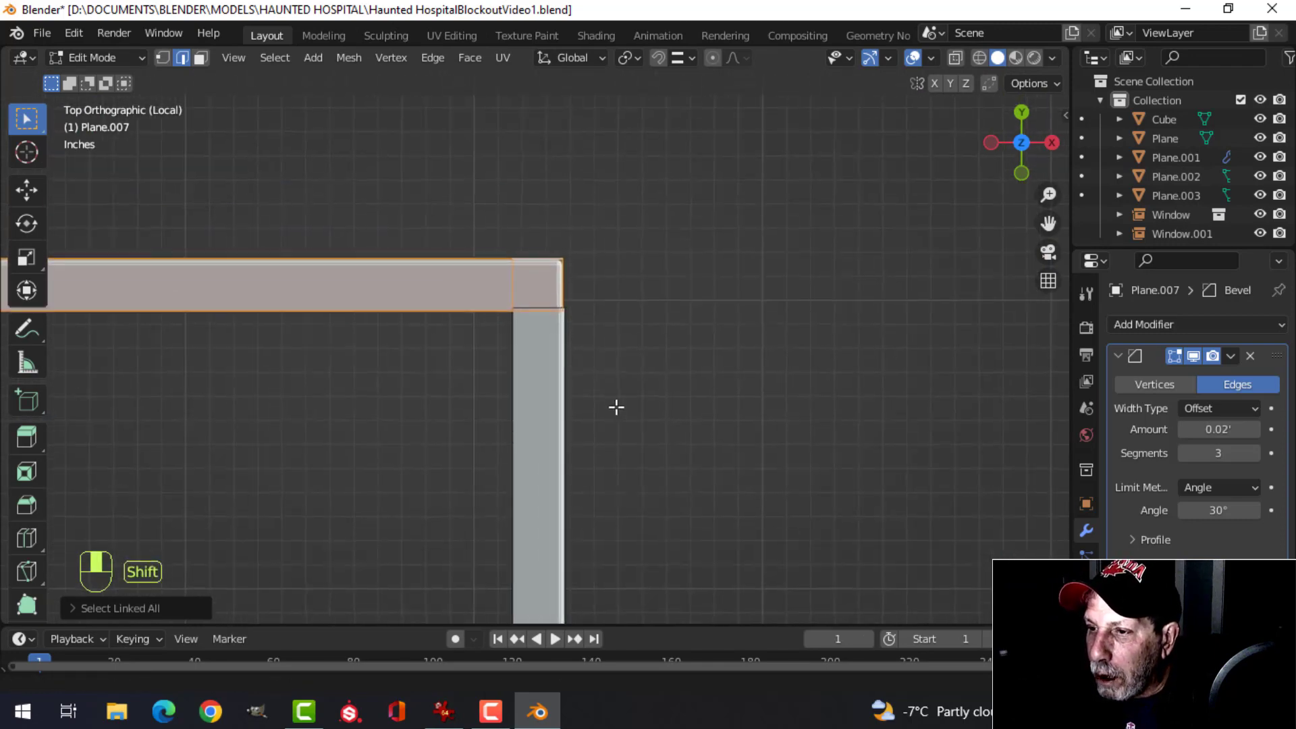
{"action": "key", "text": "g"}
{"action": "left_click", "coordinate": [606, 391]}
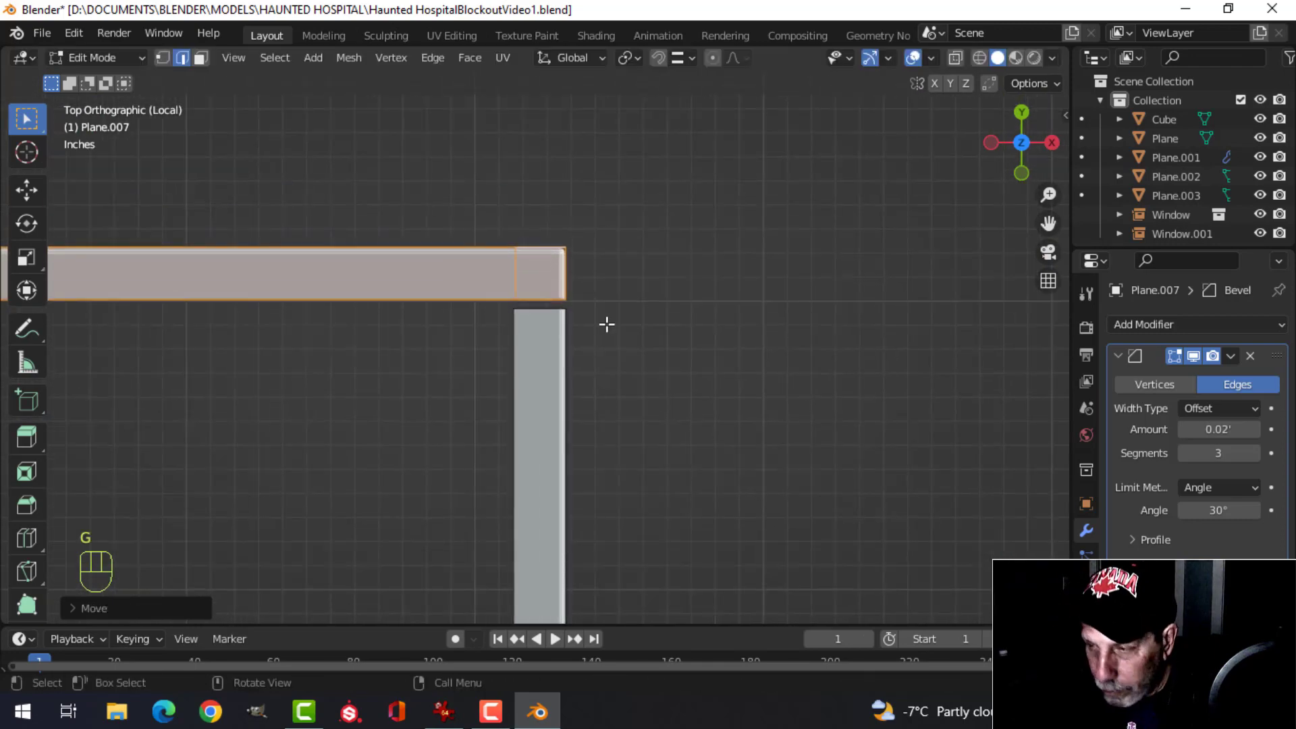
{"action": "scroll", "coordinate": [606, 323], "scroll_direction": "up", "scroll_amount": 2}
{"action": "key", "text": "g"}
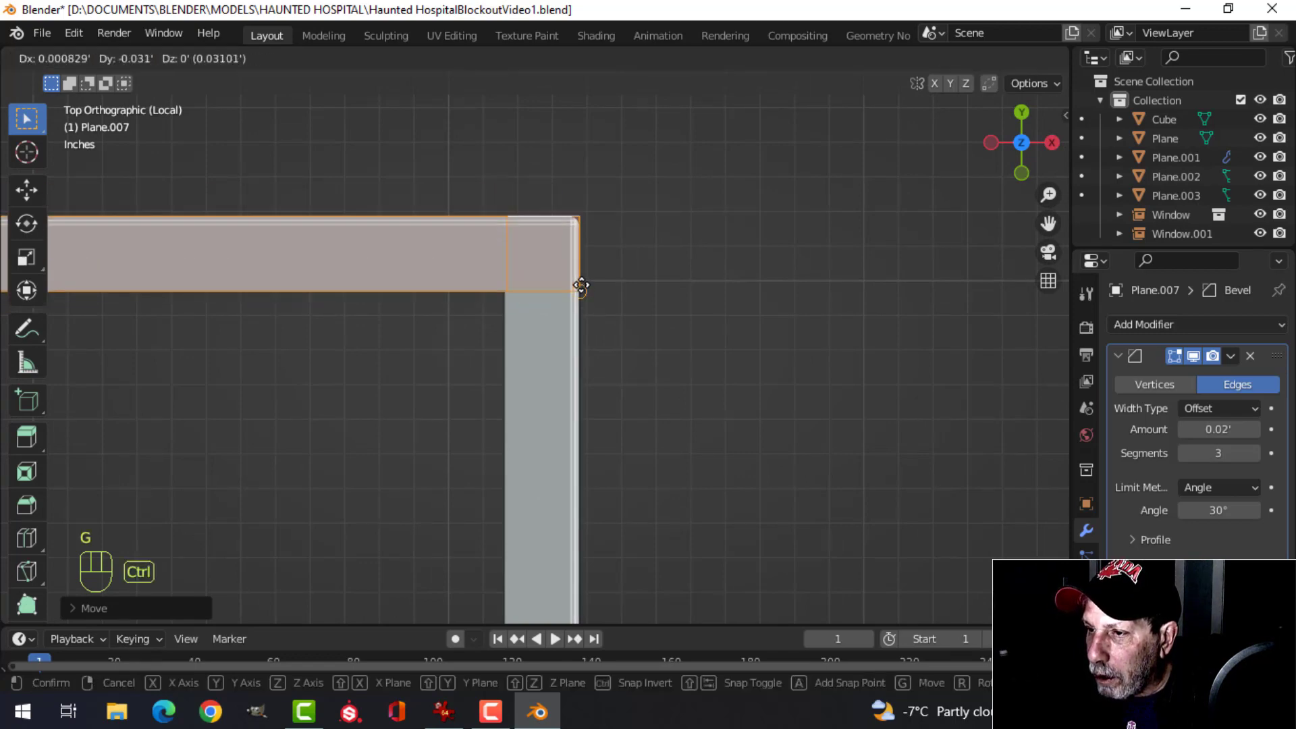
{"action": "left_click", "coordinate": [581, 285], "text": "ctrl"}
{"action": "key", "text": "alt+a"}
- Examine the corner joint between the two strips from above and from the inner side
{"action": "middle_click_drag", "start_coordinate": [634, 307], "coordinate": [652, 316]}
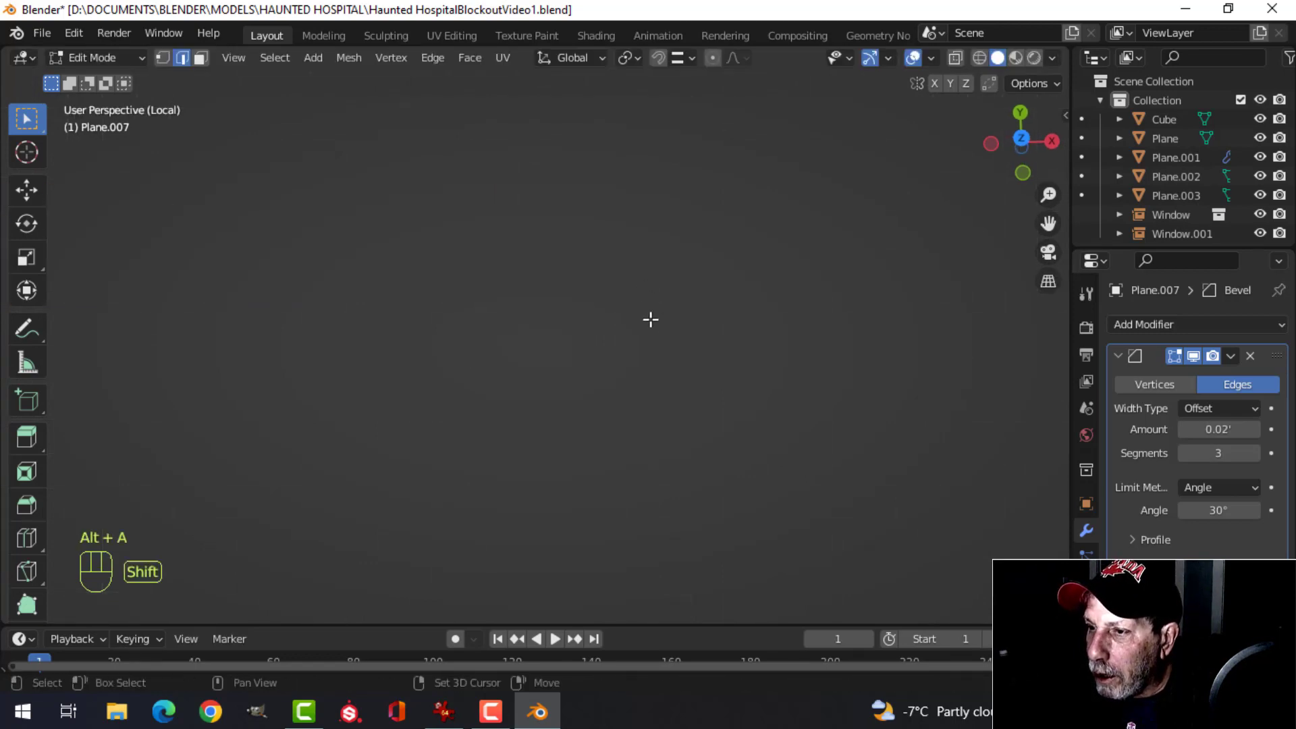
{"action": "scroll", "coordinate": [588, 391], "scroll_direction": "down", "scroll_amount": 4}
{"action": "middle_click_drag", "start_coordinate": [588, 391], "coordinate": [535, 423], "text": "shift"}
{"action": "scroll", "coordinate": [526, 411], "scroll_direction": "down", "scroll_amount": 6}
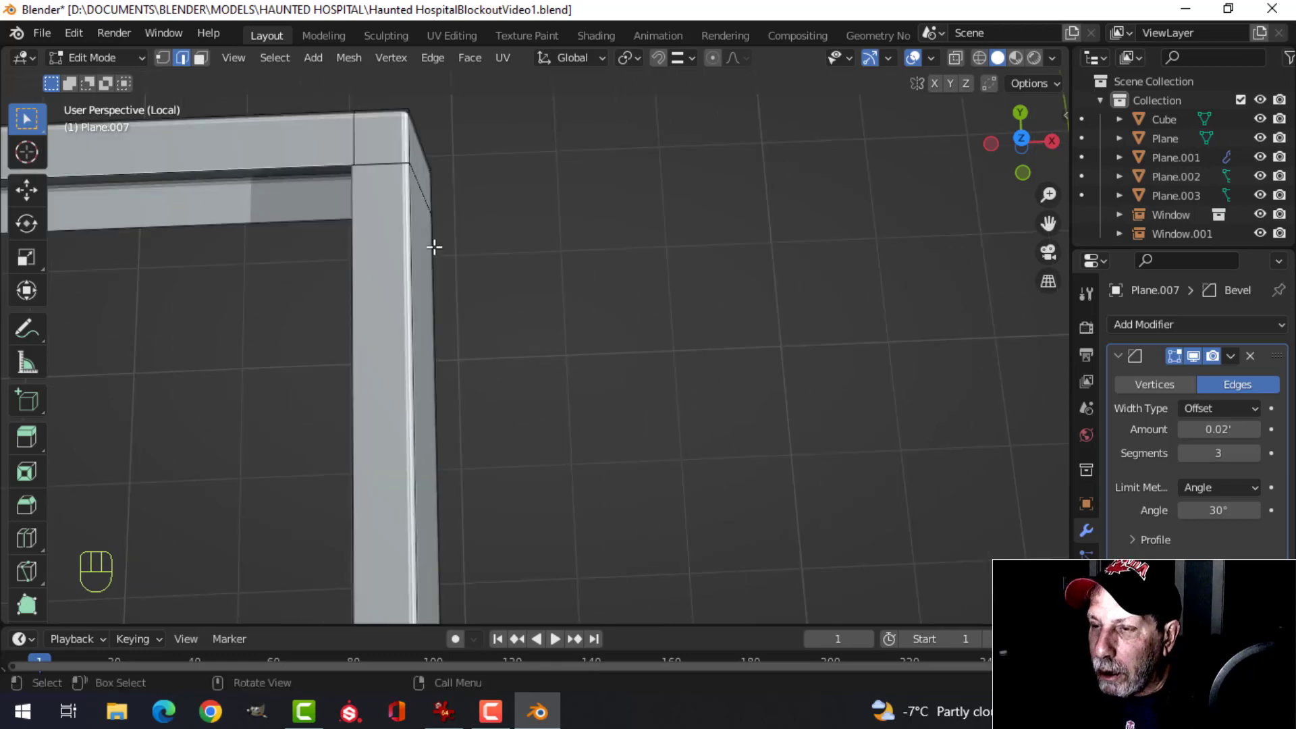
{"action": "middle_click_drag", "start_coordinate": [434, 247], "coordinate": [590, 142]}
{"action": "scroll", "coordinate": [568, 277], "scroll_direction": "down", "scroll_amount": 3}
{"action": "middle_click_drag", "start_coordinate": [546, 411], "coordinate": [560, 222], "text": "shift"}
{"action": "scroll", "coordinate": [565, 364], "scroll_direction": "up", "scroll_amount": 3}
{"action": "mouse_move", "coordinate": [564, 365]}
{"action": "middle_mouse_down"}
{"action": "mouse_move", "coordinate": [566, 379]}
{"action": "mouse_move", "coordinate": [573, 348]}
{"action": "middle_mouse_up"}
{"action": "scroll", "coordinate": [540, 284], "scroll_direction": "up", "scroll_amount": 3}
{"action": "middle_click_drag", "start_coordinate": [616, 231], "coordinate": [543, 304], "text": "shift"}
{"action": "scroll", "coordinate": [541, 302], "scroll_direction": "down", "scroll_amount": 2}
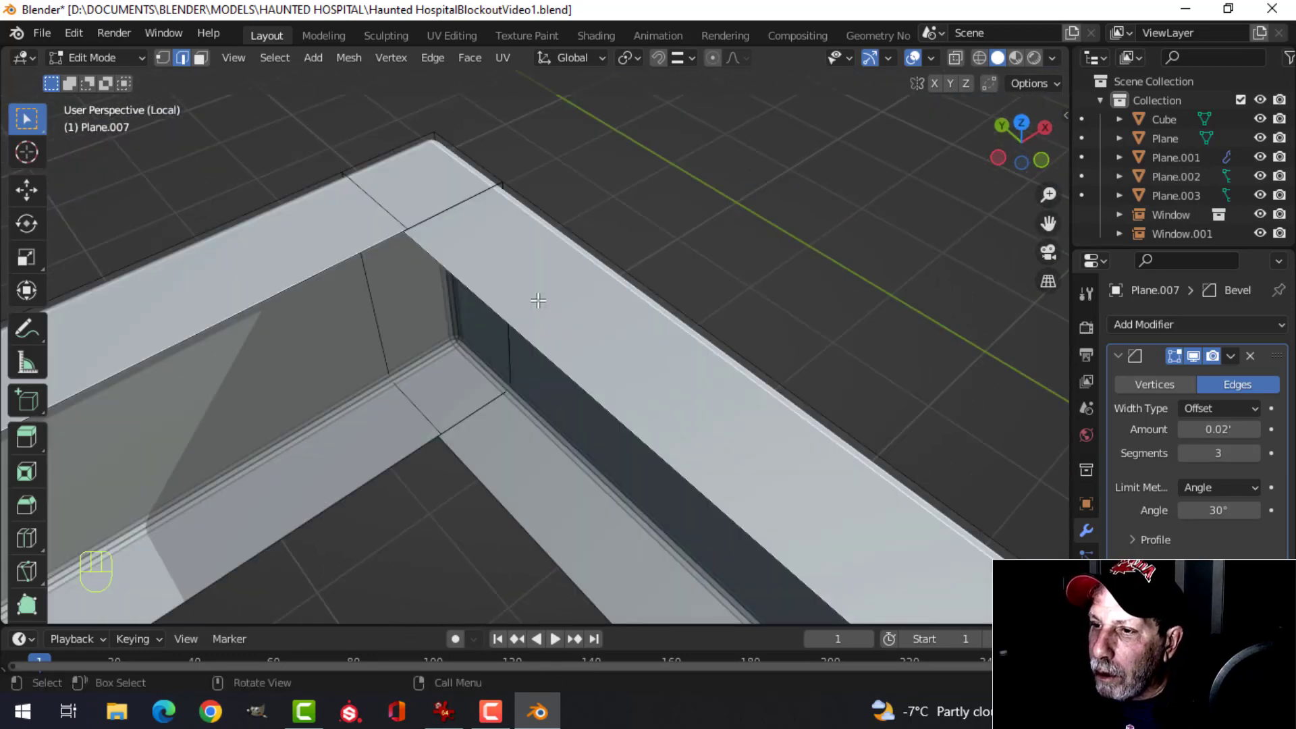
- Merge all of the strip's vertices by distance to join the two sections at the corner
{"action": "key", "text": "a"}
{"action": "key", "text": "m"}
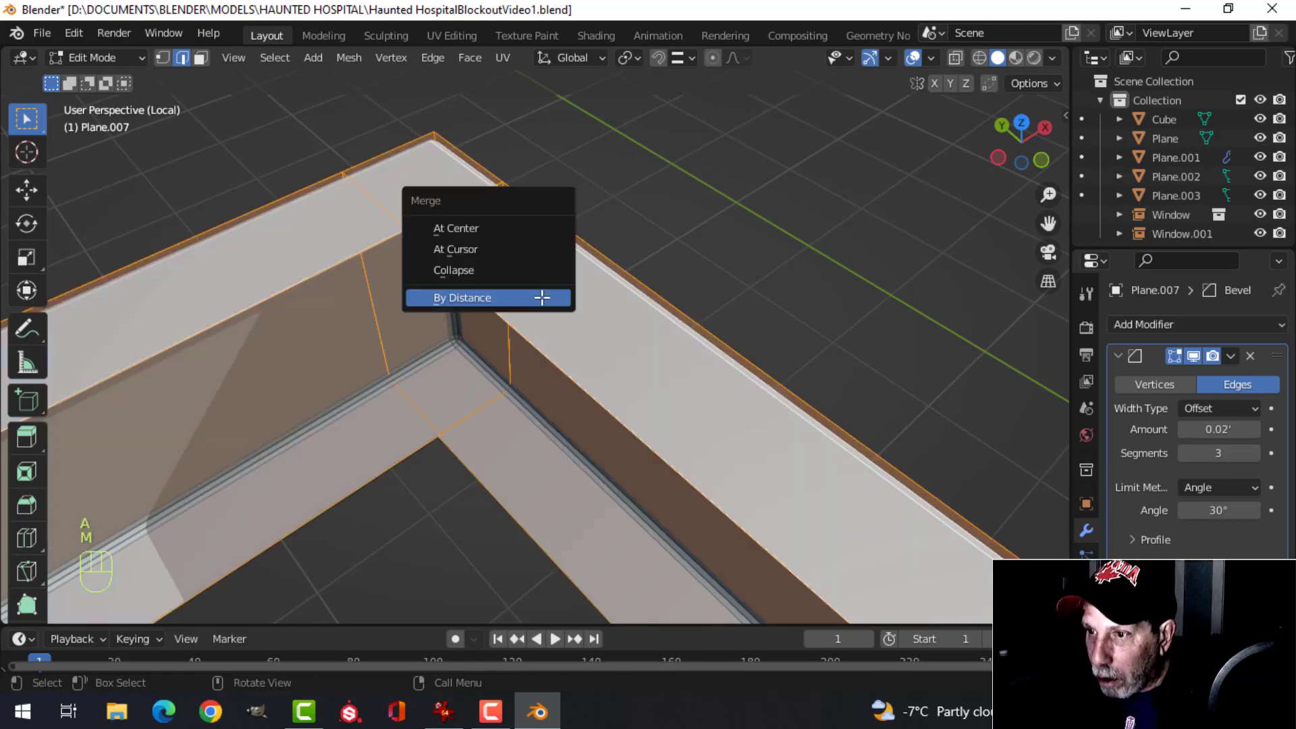
{"action": "left_click", "coordinate": [541, 297]}
{"action": "scroll", "coordinate": [598, 284], "scroll_direction": "down", "scroll_amount": 5}
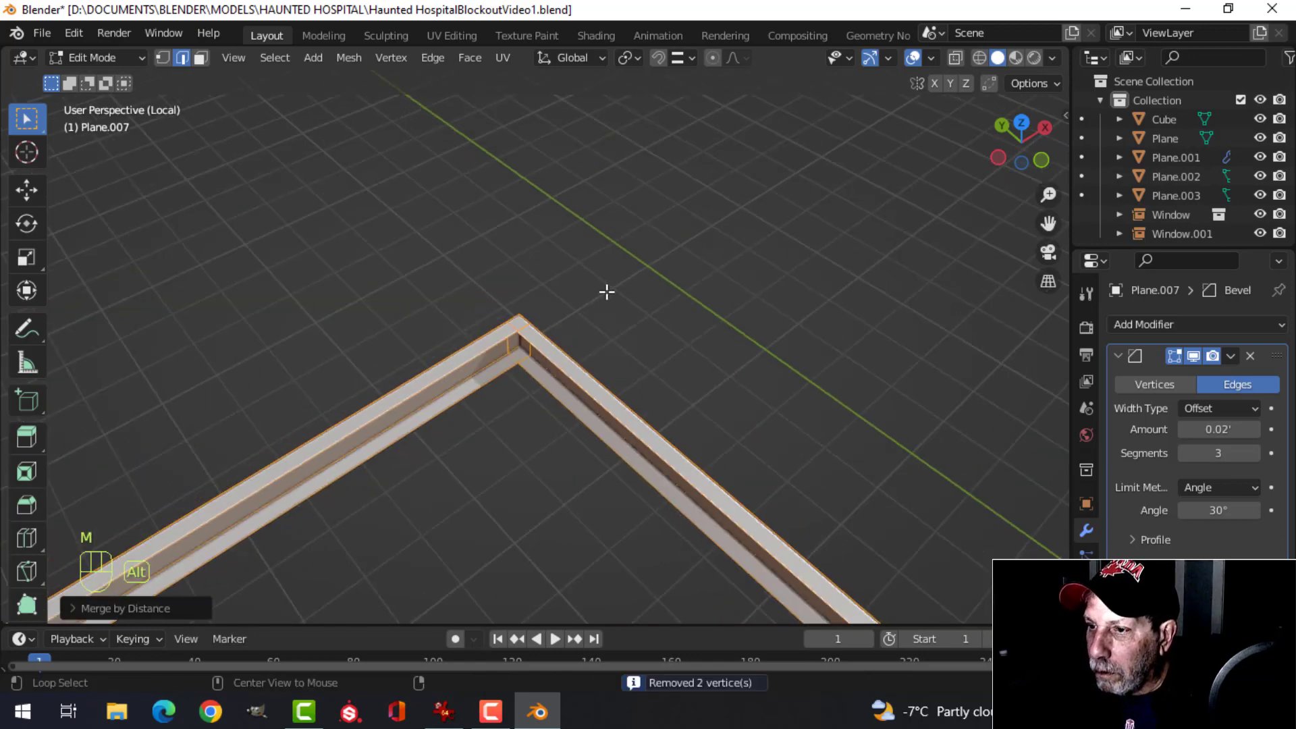
{"action": "key", "text": "alt+a"}
- Leave mesh editing and the isolated view, and check the joined strip against the wall corner
{"action": "key", "text": "Tab"}
{"action": "middle_click_drag", "start_coordinate": [639, 307], "coordinate": [480, 398]}
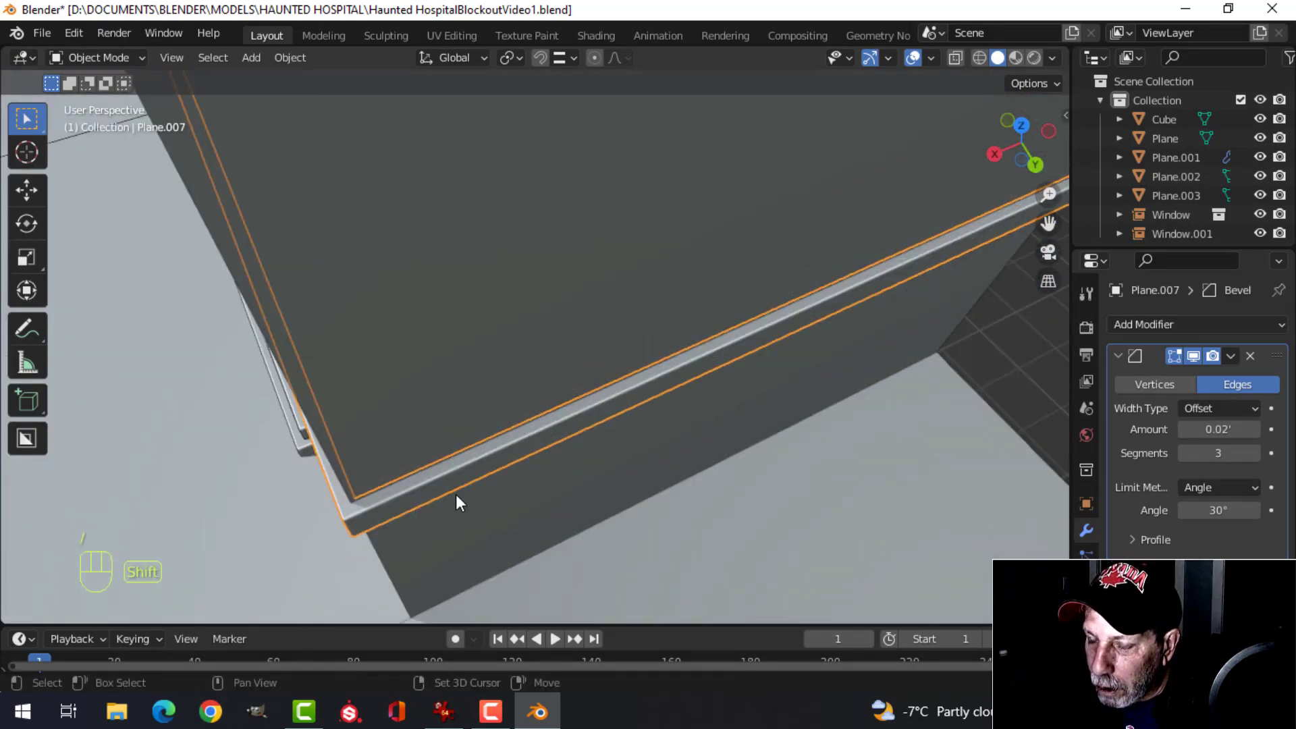
{"action": "middle_click_drag", "start_coordinate": [456, 496], "coordinate": [562, 485]}
{"action": "key", "text": "alt+a"}
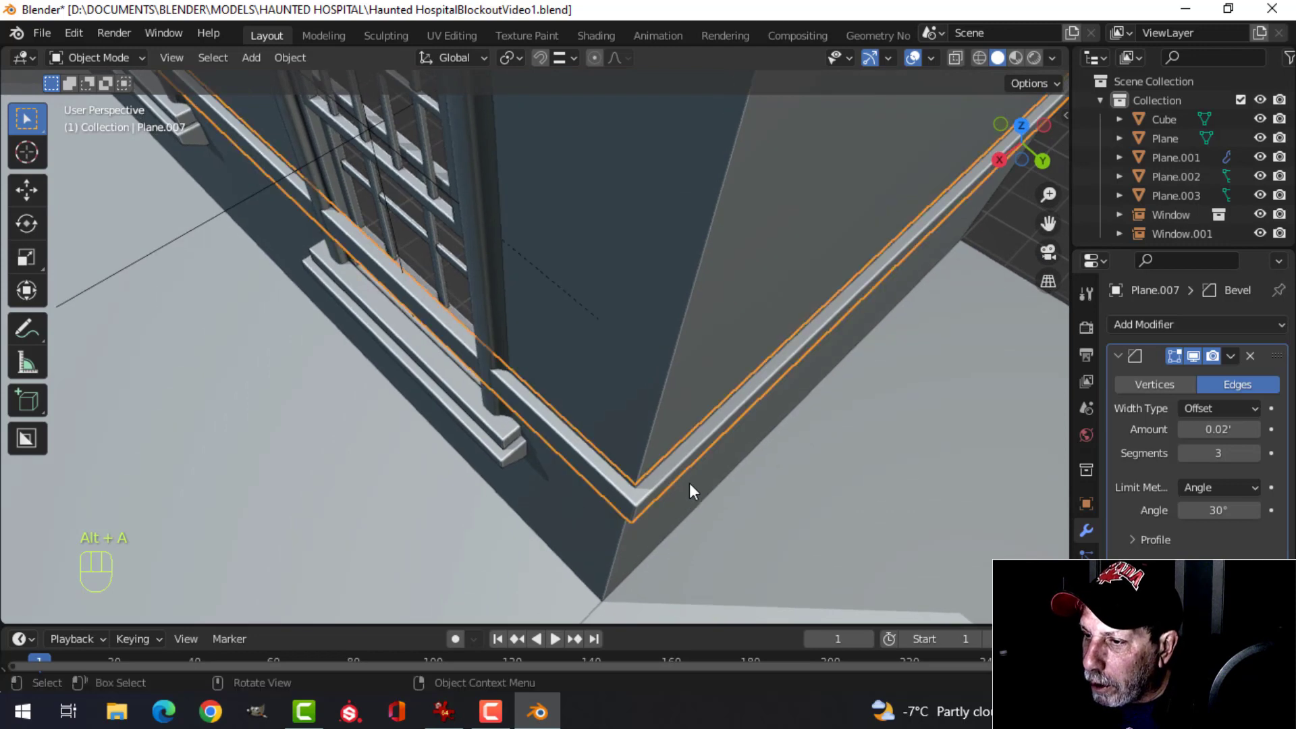
- Move the whole strip mesh slightly along negative Y, closer to the adjoining wall
{"action": "scroll", "coordinate": [666, 456], "scroll_direction": "up", "scroll_amount": 3}
{"action": "key", "text": "Tab"}
{"action": "key", "text": "a"}
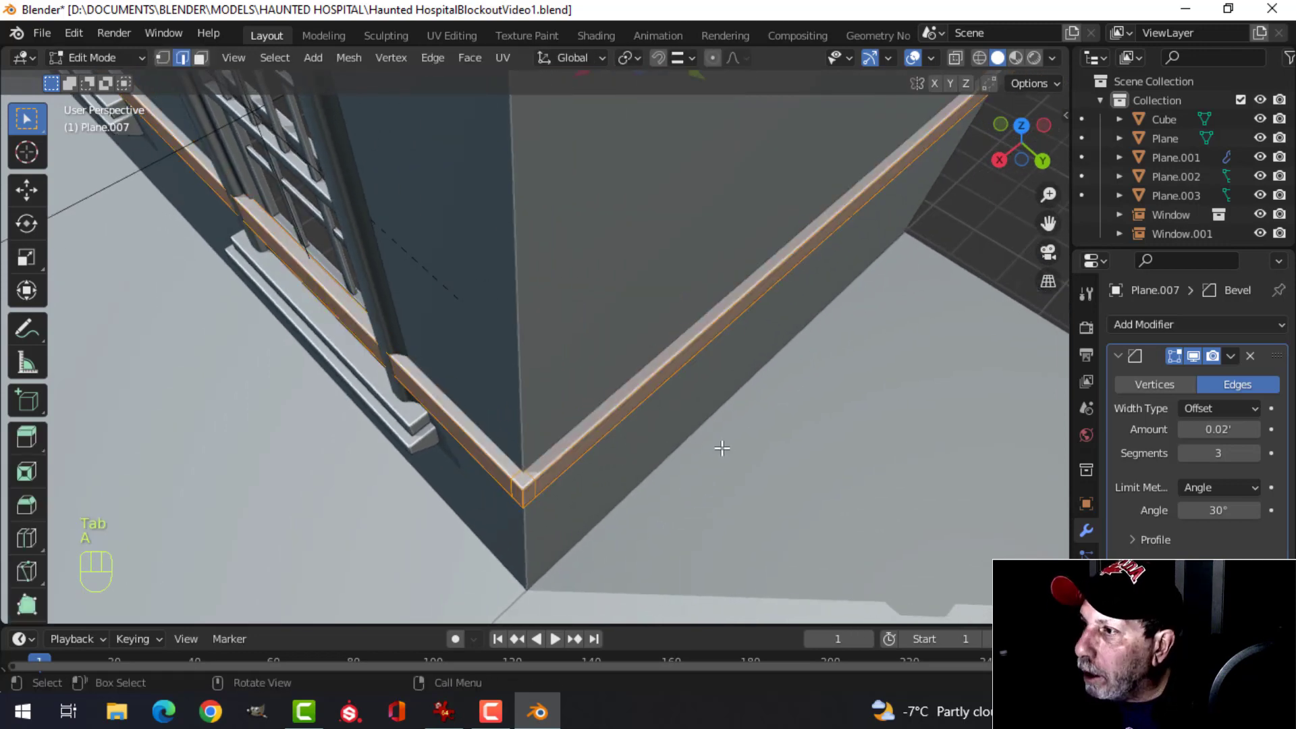
{"action": "key", "text": "g"}
{"action": "key", "text": "y"}
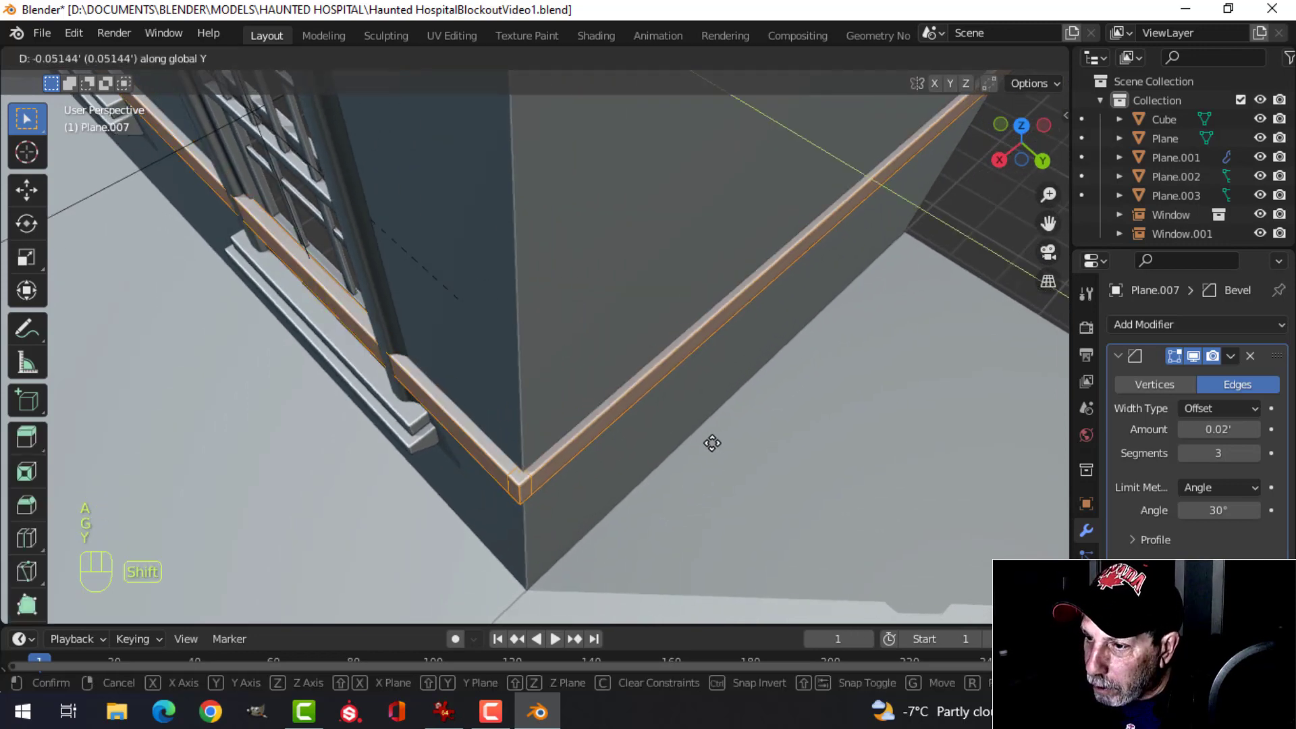
{"action": "left_click", "coordinate": [722, 448]}
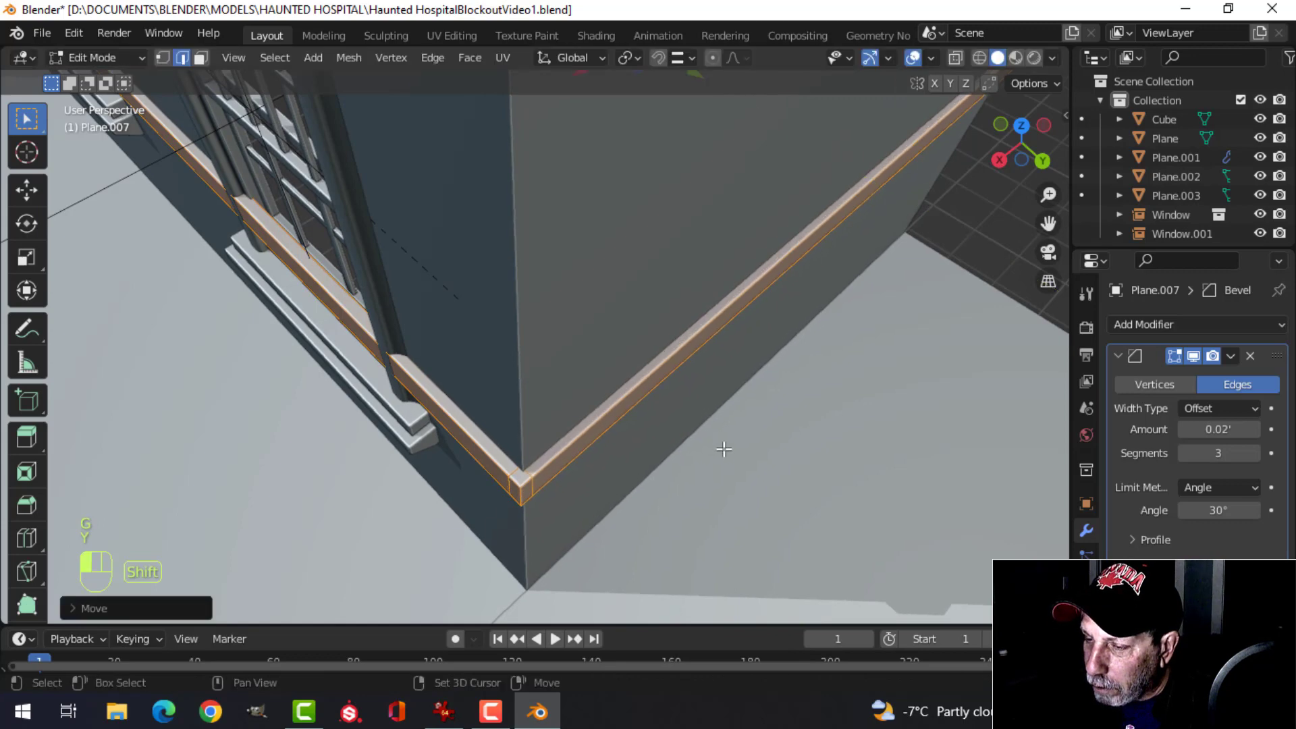
- Nudge the whole strip mesh slightly along X against the wall and leave mesh editing
{"action": "middle_click_drag", "start_coordinate": [722, 449], "coordinate": [597, 466]}
{"action": "key", "text": "g"}
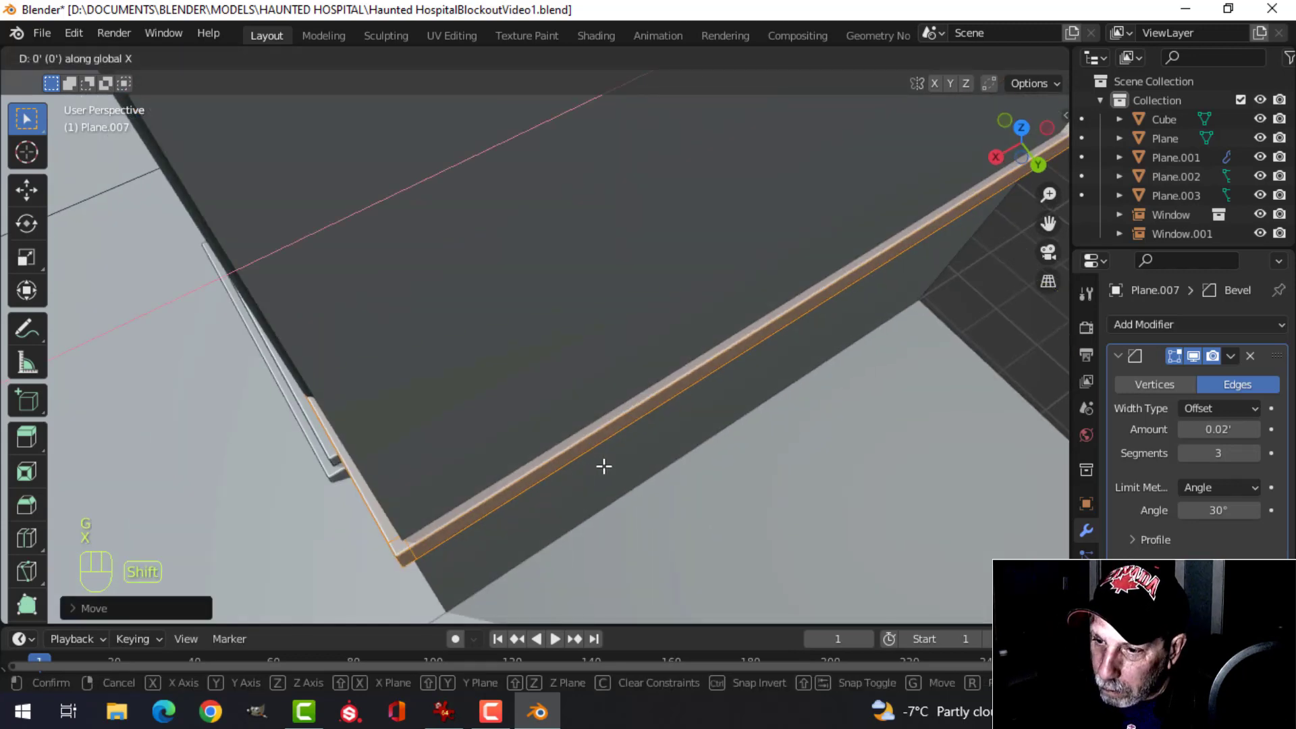
{"action": "left_click", "coordinate": [606, 463]}
{"action": "key", "text": "alt+a"}
{"action": "scroll", "coordinate": [606, 463], "scroll_direction": "down", "scroll_amount": 4}
{"action": "key", "text": "Tab"}
{"action": "middle_click_drag", "start_coordinate": [488, 420], "coordinate": [548, 388]}
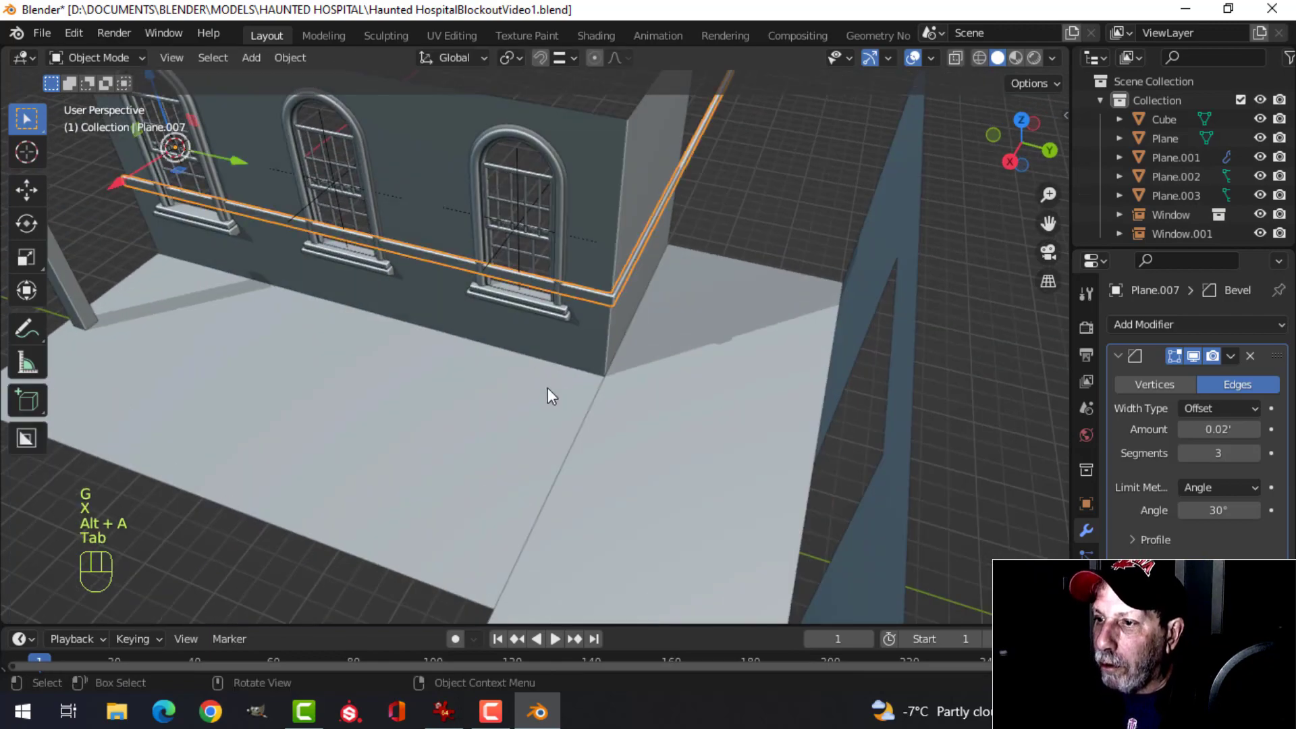
{"action": "key", "text": "alt+a"}
- Edit the strip mesh and add an edge loop behind the right casing of the first window
{"action": "scroll", "coordinate": [414, 332], "scroll_direction": "up", "scroll_amount": 4}
{"action": "middle_click_drag", "start_coordinate": [414, 332], "coordinate": [625, 335]}
{"action": "middle_click_drag", "start_coordinate": [624, 336], "coordinate": [594, 297]}
{"action": "scroll", "coordinate": [445, 305], "scroll_direction": "down", "scroll_amount": 3}
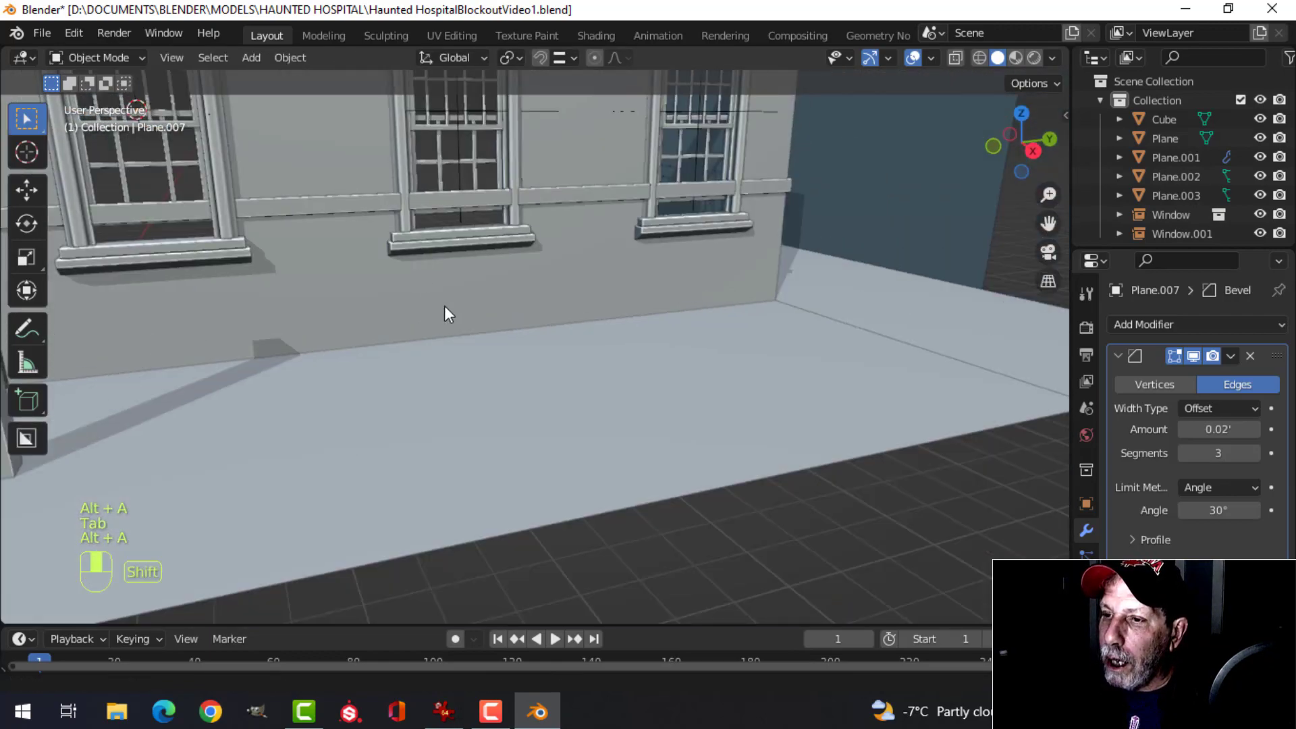
{"action": "middle_click_drag", "start_coordinate": [295, 261], "coordinate": [509, 388], "text": "shift"}
{"action": "key", "text": "Tab"}
{"action": "scroll", "coordinate": [428, 405], "scroll_direction": "up", "scroll_amount": 8}
{"action": "middle_click_drag", "start_coordinate": [428, 405], "coordinate": [642, 402], "text": "shift"}
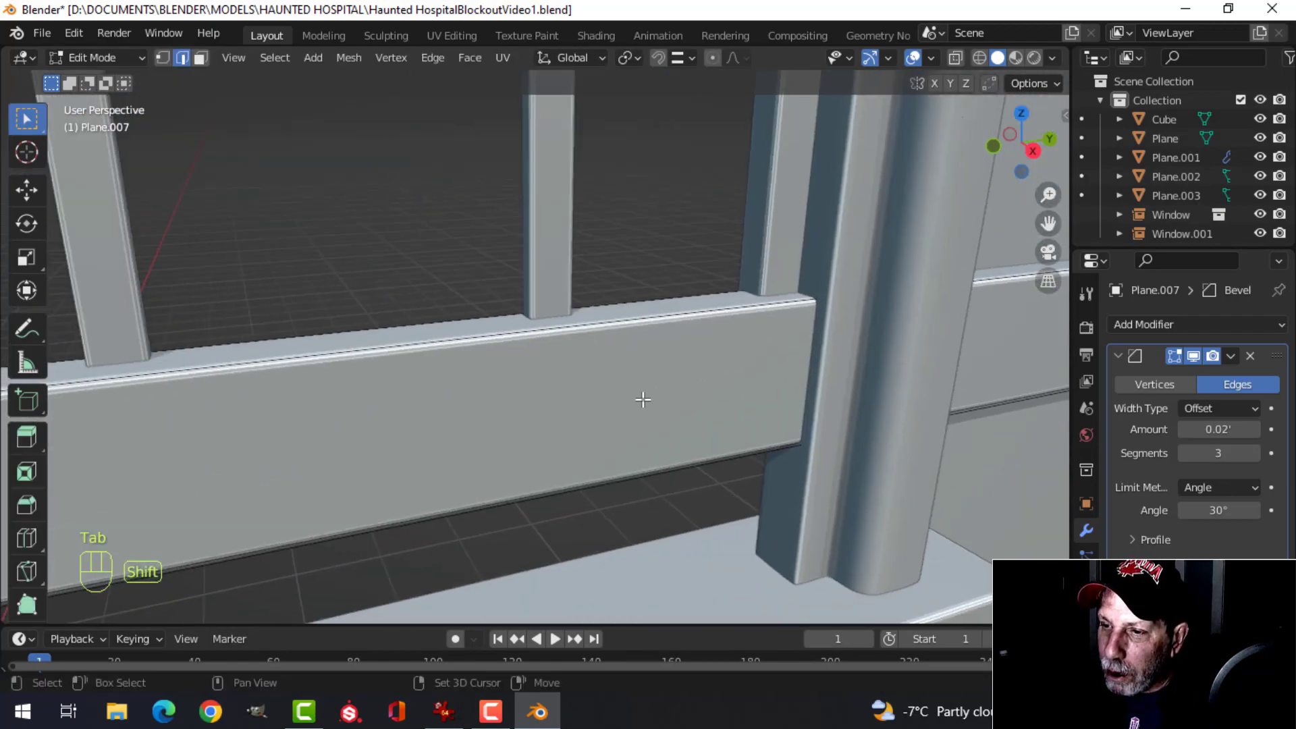
{"action": "scroll", "coordinate": [533, 386], "scroll_direction": "down", "scroll_amount": 7}
{"action": "mouse_move", "coordinate": [533, 387]}
{"action": "middle_mouse_down", "text": "shift"}
{"action": "mouse_move", "coordinate": [597, 379]}
{"action": "mouse_move", "coordinate": [513, 382]}
{"action": "middle_mouse_up", "text": "shift"}
{"action": "middle_click_drag", "start_coordinate": [405, 382], "coordinate": [500, 377], "text": "shift"}
{"action": "left_click", "coordinate": [489, 356]}
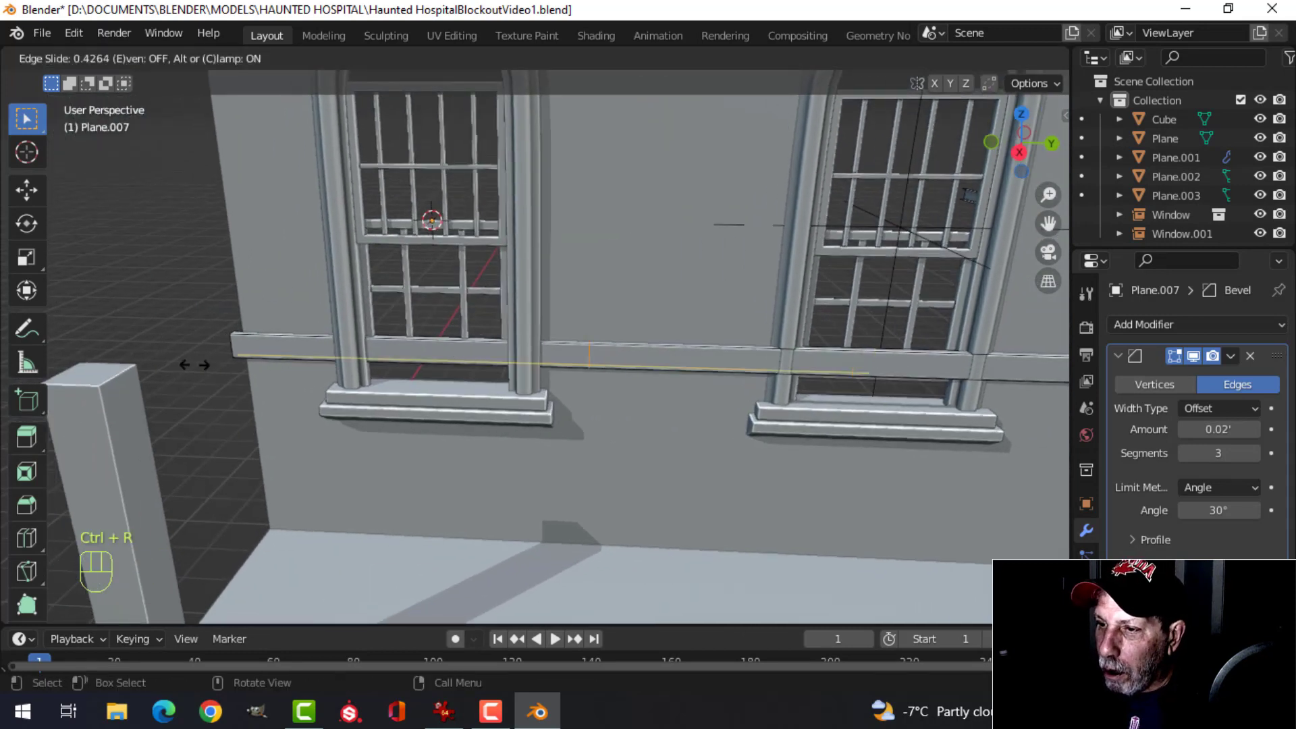
{"action": "left_click", "coordinate": [130, 372]}
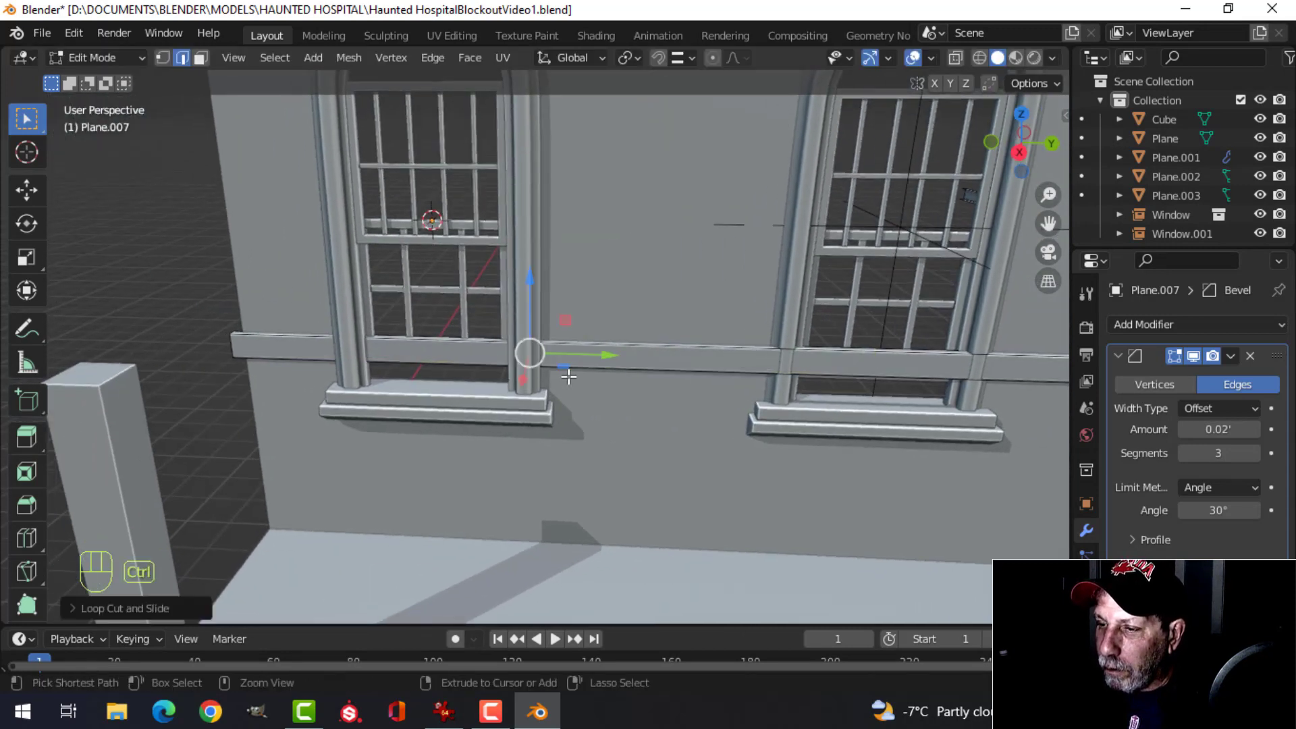
- Add an edge loop behind the first window's left casing and delete the strip section crossing that window
{"action": "left_click", "coordinate": [381, 361]}
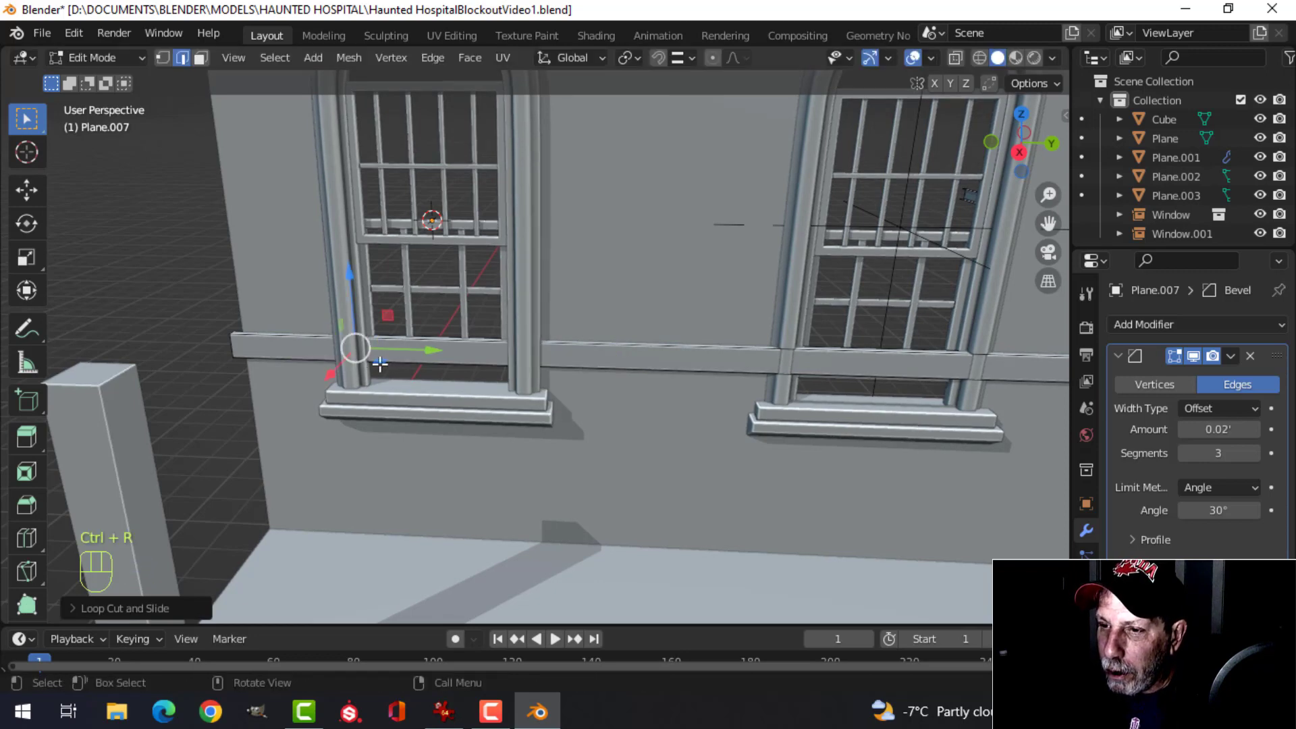
{"action": "key", "text": "x"}
{"action": "left_click", "coordinate": [422, 342]}
- Add two edge loops to the strip, one behind each side casing of the middle window
{"action": "scroll", "coordinate": [515, 350], "scroll_direction": "down", "scroll_amount": 4}
{"action": "middle_click_drag", "start_coordinate": [765, 387], "coordinate": [519, 361], "text": "shift"}
{"action": "scroll", "coordinate": [499, 389], "scroll_direction": "up", "scroll_amount": 4}
{"action": "key", "text": "ctrl+r"}
{"action": "left_click", "coordinate": [589, 336]}
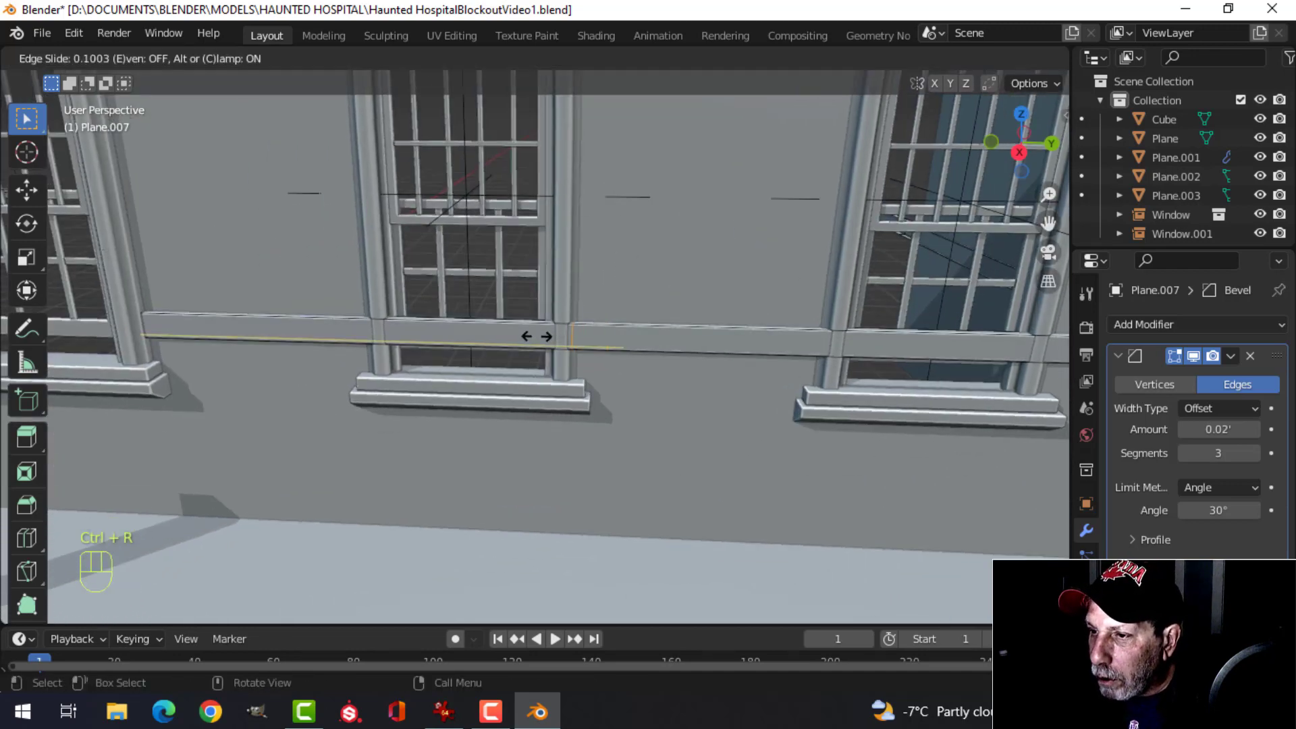
{"action": "left_click", "coordinate": [527, 337]}
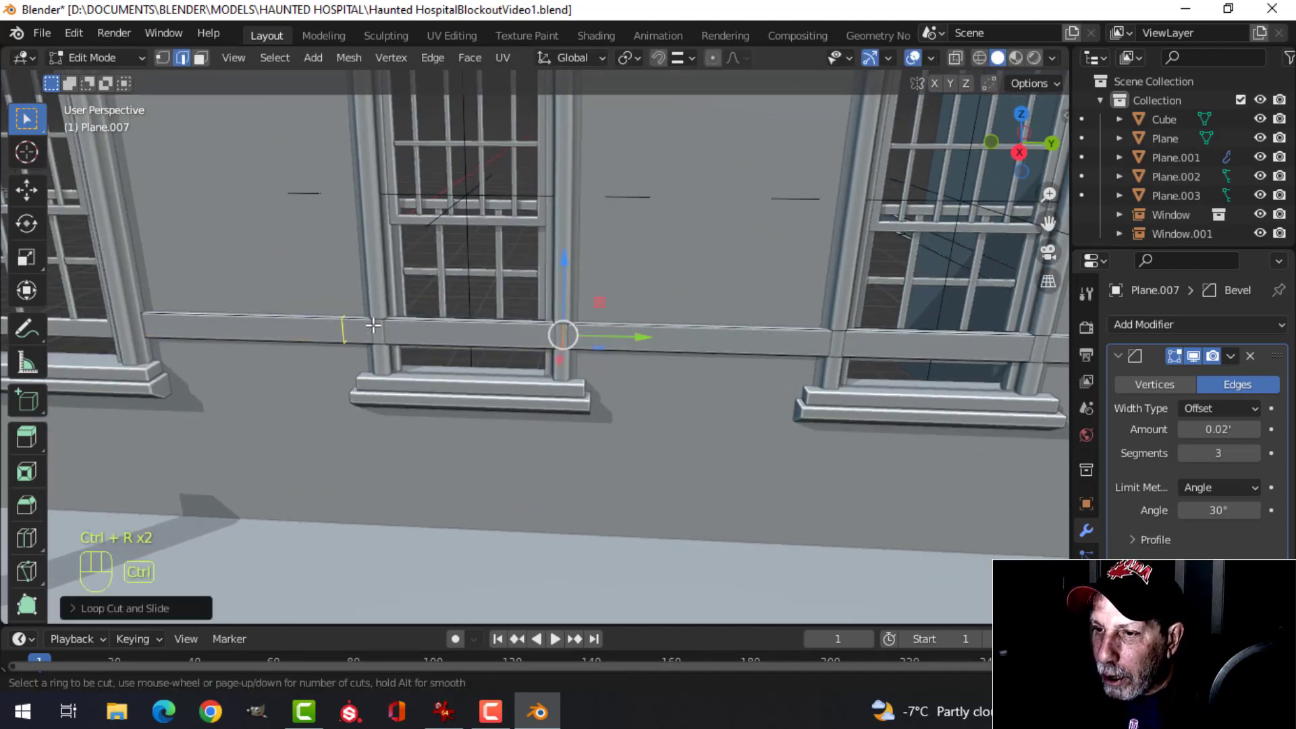
{"action": "left_click", "coordinate": [386, 325]}
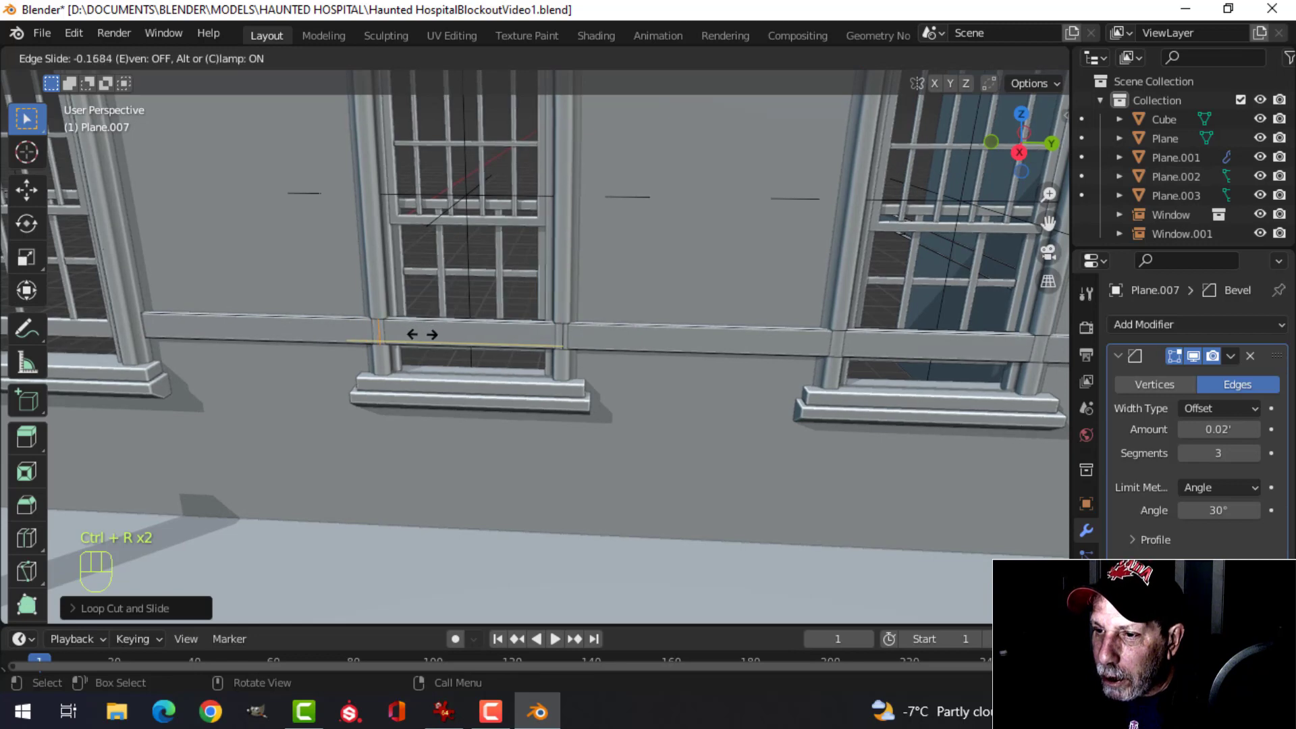
{"action": "left_click", "coordinate": [422, 334]}
- Delete the strip faces between the two new loops across the middle window
{"action": "key", "text": "alt+a"}
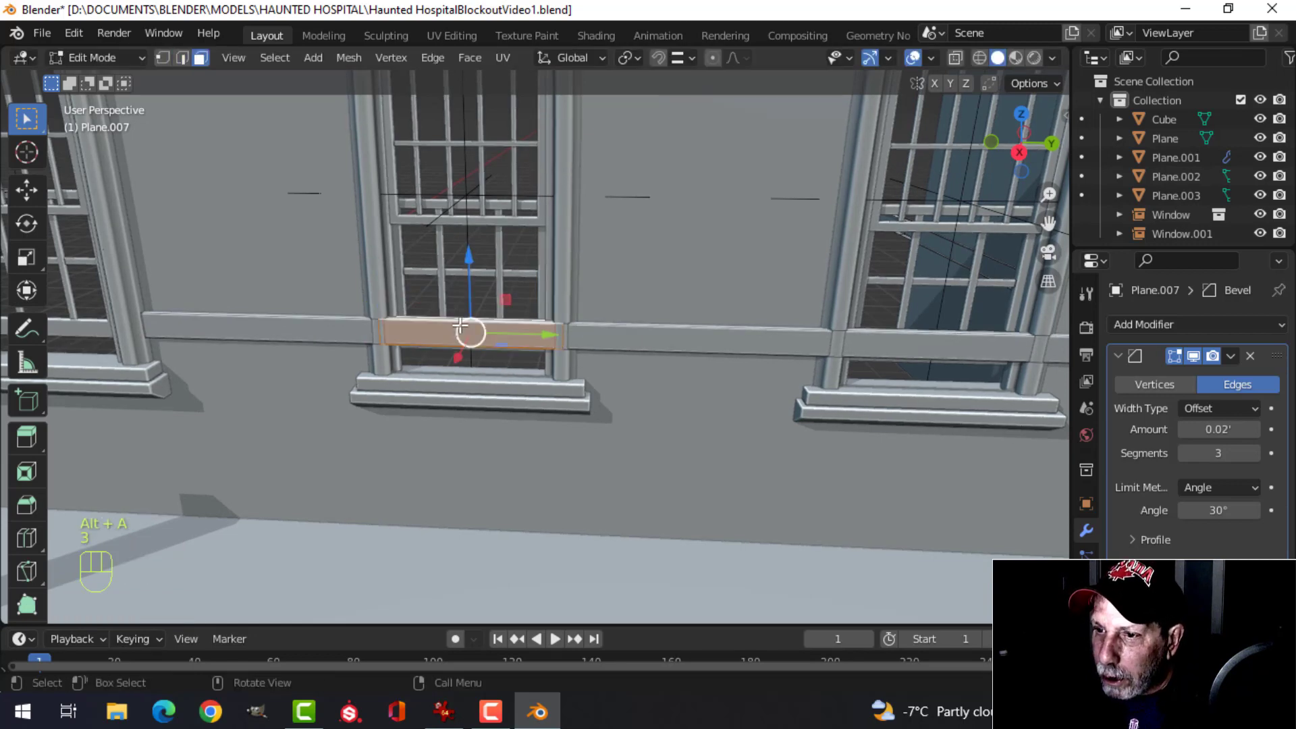
{"action": "key", "text": "x"}
{"action": "left_click", "coordinate": [460, 326]}
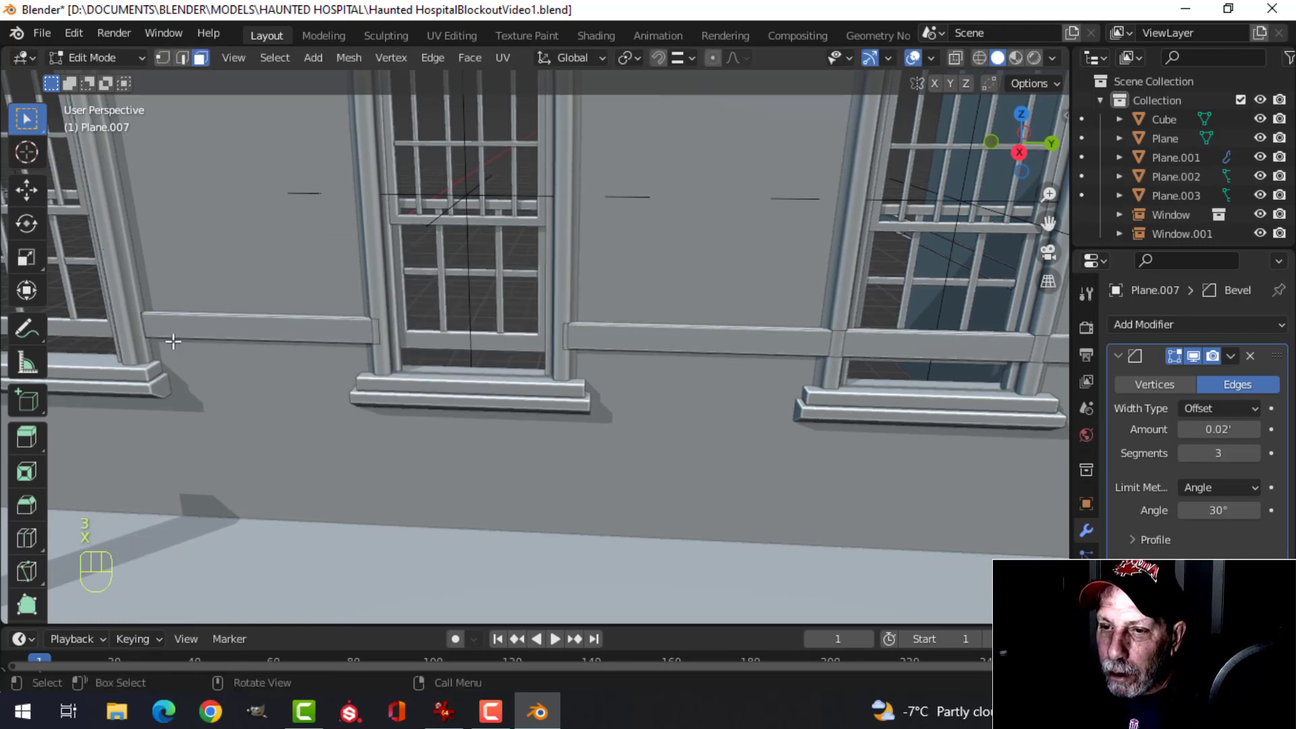
- Add two edge loops to the strip, one behind each side casing of the third window
{"action": "scroll", "coordinate": [599, 346], "scroll_direction": "down", "scroll_amount": 5}
{"action": "scroll", "coordinate": [581, 348], "scroll_direction": "up", "scroll_amount": 5}
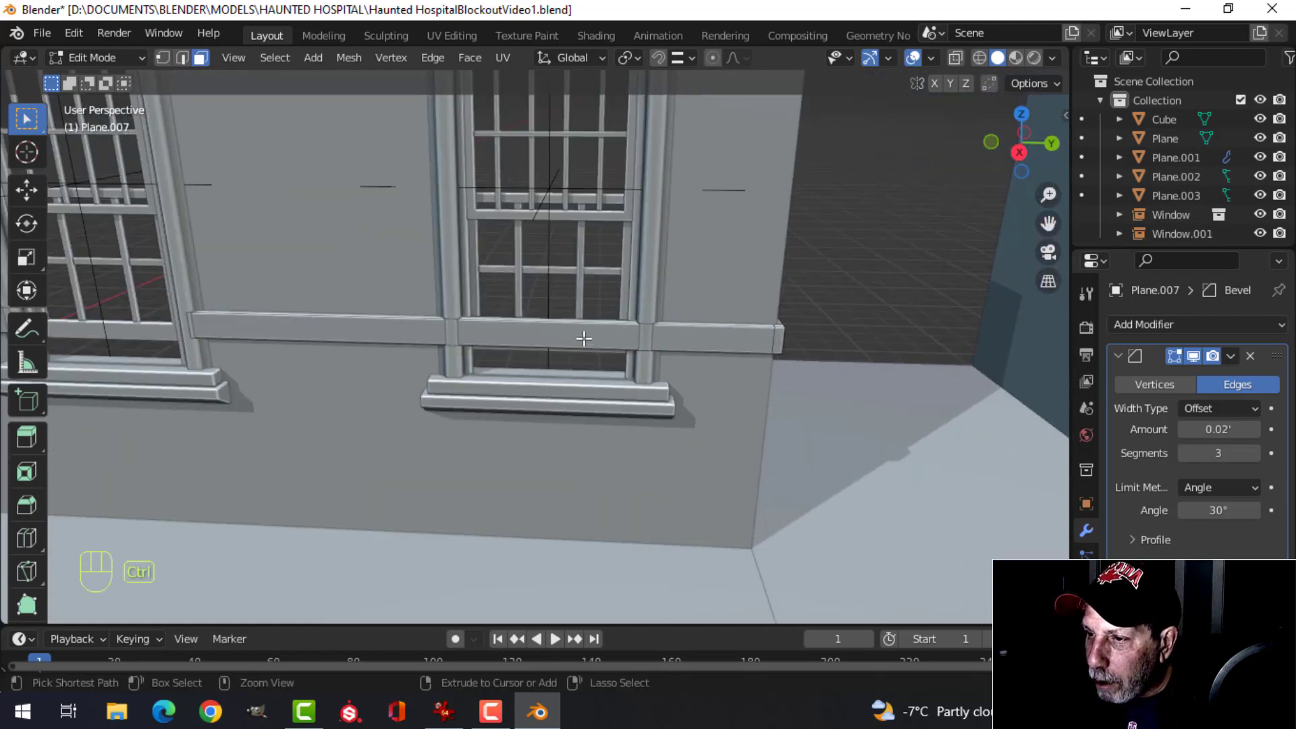
{"action": "left_click", "coordinate": [579, 338]}
{"action": "left_click", "coordinate": [561, 338]}
{"action": "key", "text": "ctrl+r"}
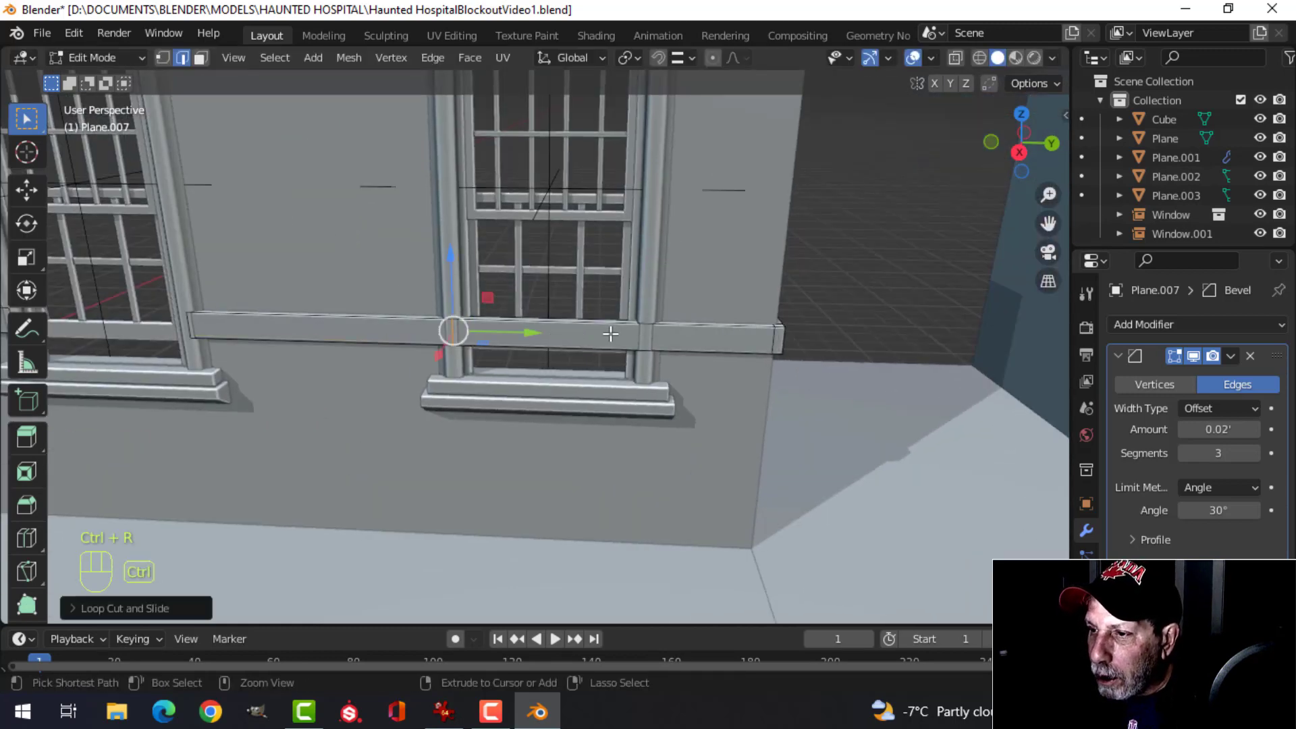
{"action": "left_click", "coordinate": [611, 336]}
{"action": "left_click", "coordinate": [645, 346]}
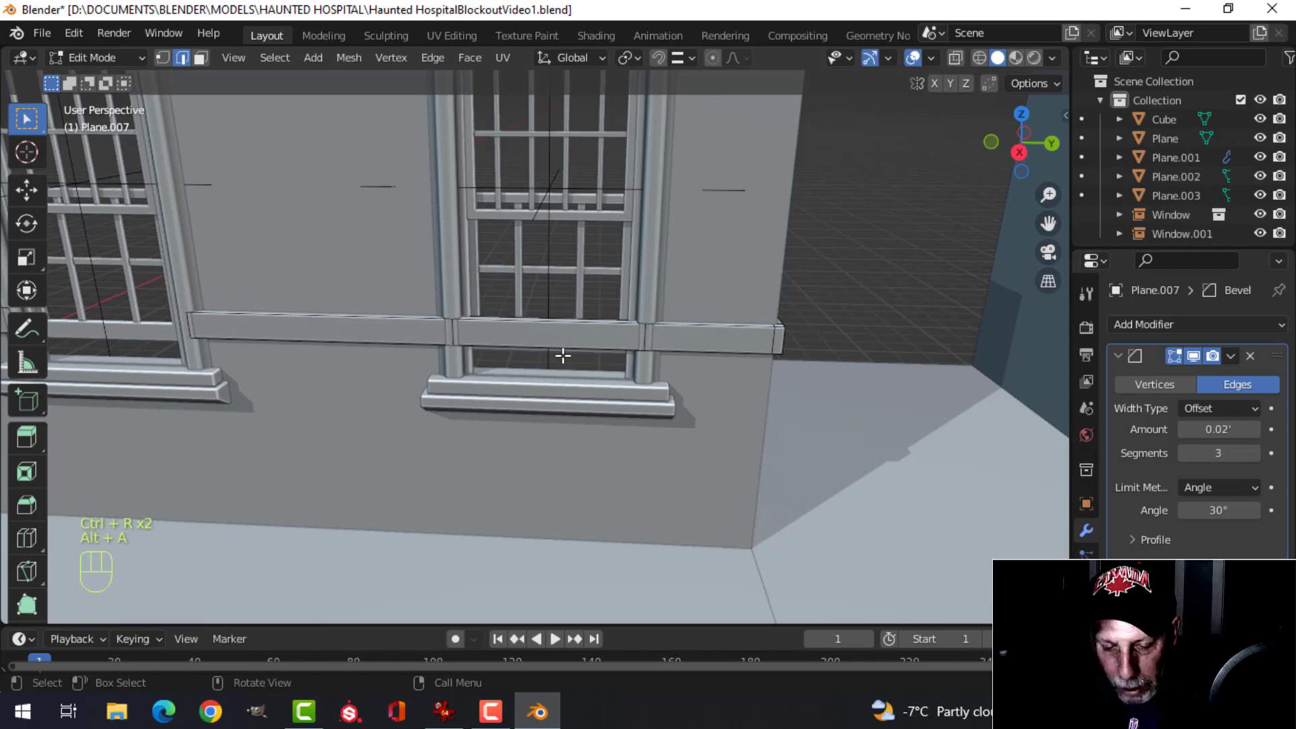
- Delete the strip faces crossing the third window and leave mesh editing
{"action": "key", "text": "x"}
{"action": "left_click", "coordinate": [540, 322]}
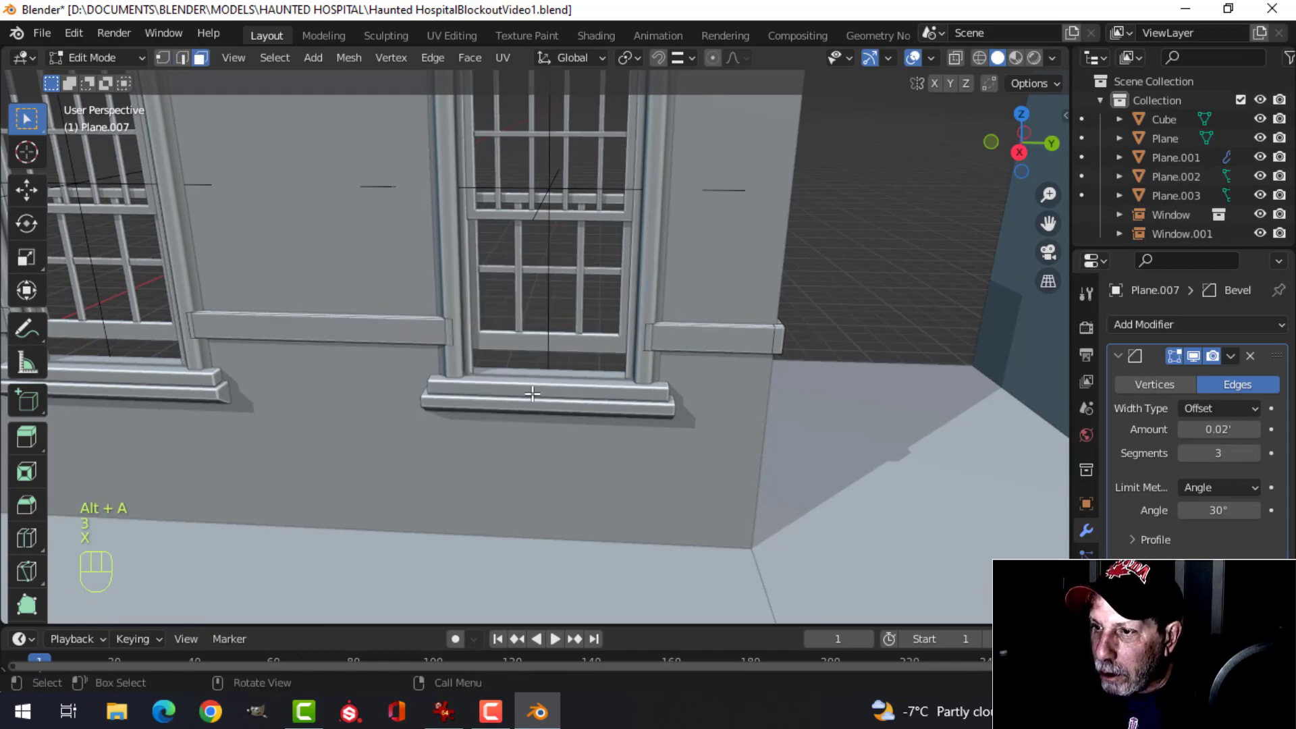
{"action": "key", "text": "Tab"}
{"action": "scroll", "coordinate": [382, 370], "scroll_direction": "down", "scroll_amount": 5}
{"action": "key", "text": "alt+a"}
- Select the middle and far window instances and, in top view, move both about 0.13' along X toward the corridor
{"action": "middle_click_drag", "start_coordinate": [382, 370], "coordinate": [550, 386]}
{"action": "scroll", "coordinate": [549, 385], "scroll_direction": "up", "scroll_amount": 4}
{"action": "middle_click_drag", "start_coordinate": [817, 346], "coordinate": [695, 398], "text": "shift"}
{"action": "middle_click_drag", "start_coordinate": [729, 334], "coordinate": [710, 371]}
{"action": "left_click", "coordinate": [678, 260]}
{"action": "left_click", "coordinate": [773, 172], "text": "shift"}
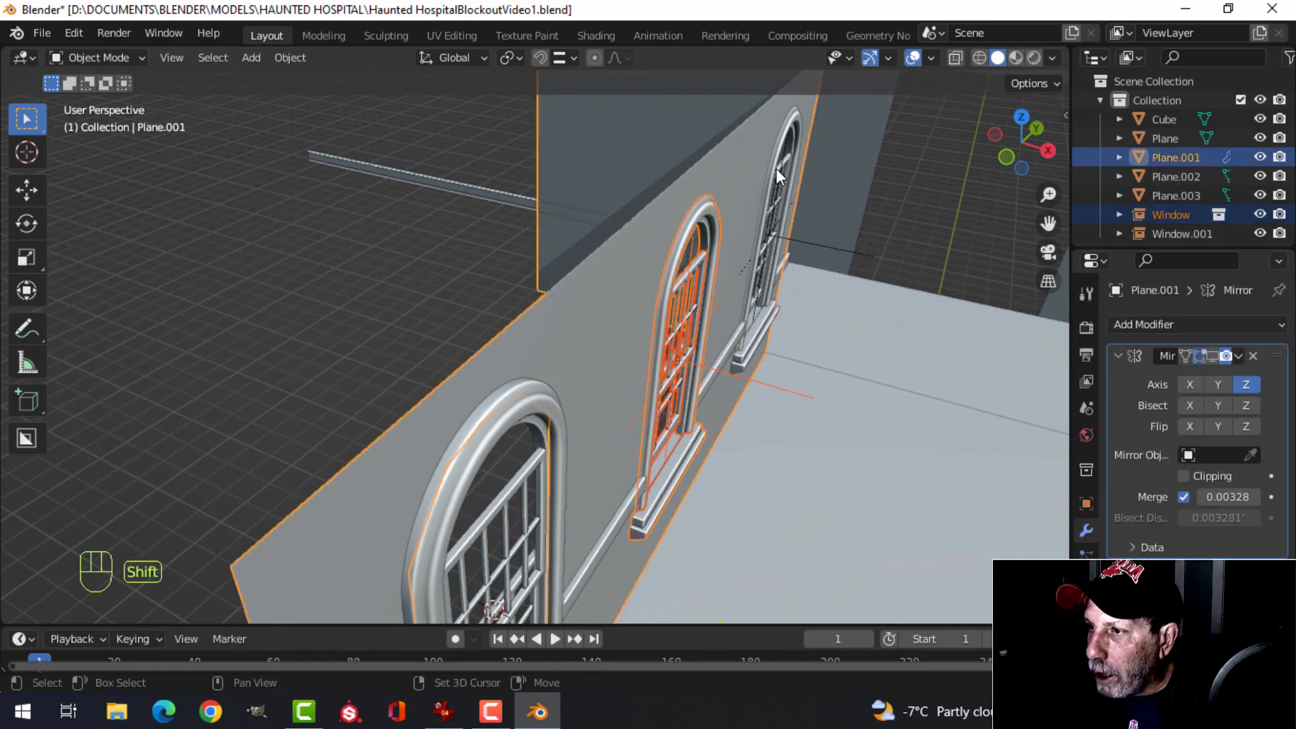
{"action": "key", "text": "ctrl+z"}
{"action": "left_click", "coordinate": [779, 173], "text": "shift"}
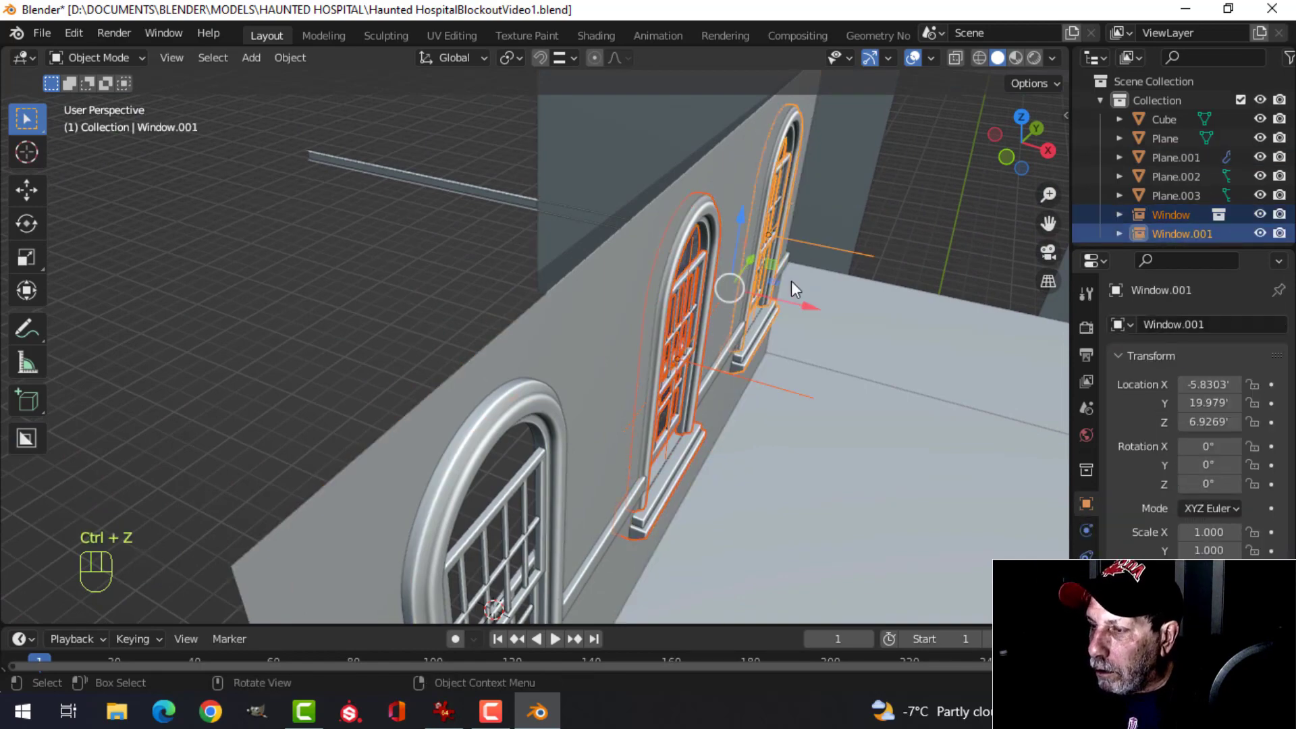
{"action": "key", "text": "KP_7"}
{"action": "middle_click_drag", "start_coordinate": [842, 459], "coordinate": [570, 231], "text": "shift"}
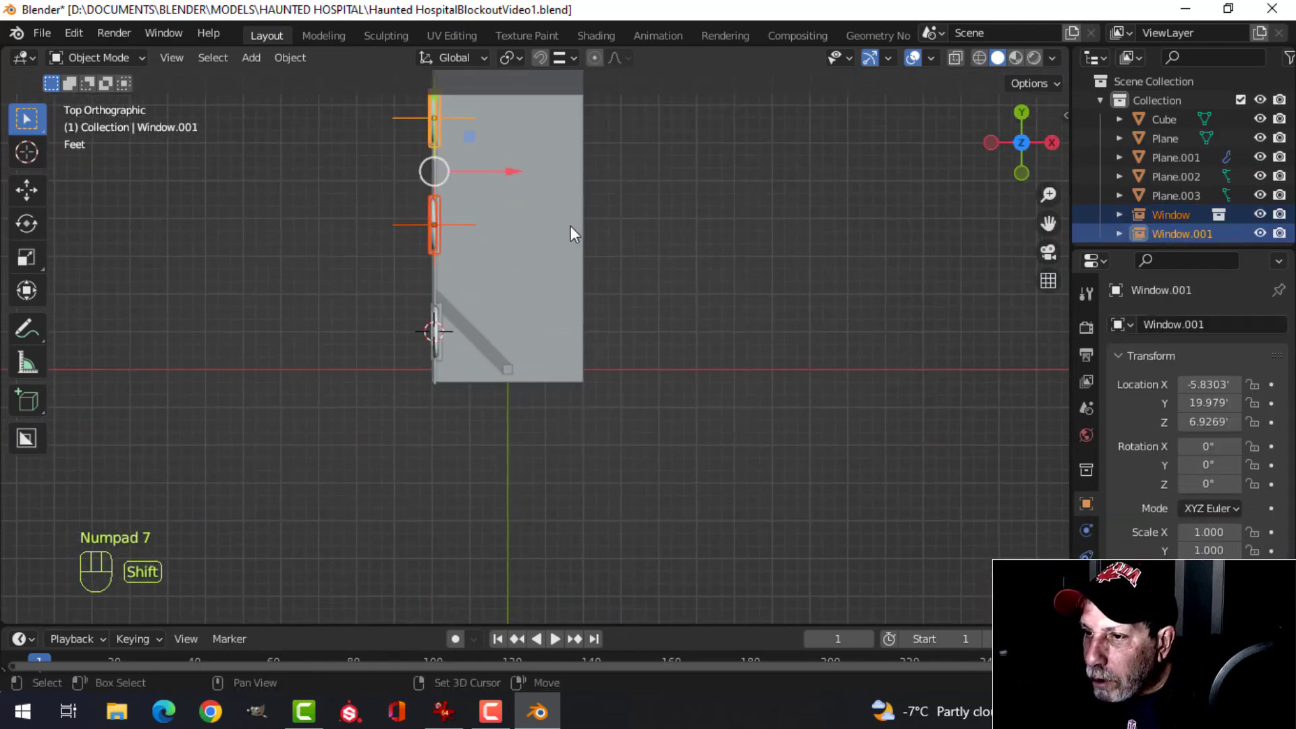
{"action": "scroll", "coordinate": [598, 263], "scroll_direction": "up", "scroll_amount": 6}
{"action": "middle_click_drag", "start_coordinate": [486, 274], "coordinate": [585, 357], "text": "shift"}
{"action": "scroll", "coordinate": [510, 350], "scroll_direction": "up", "scroll_amount": 2}
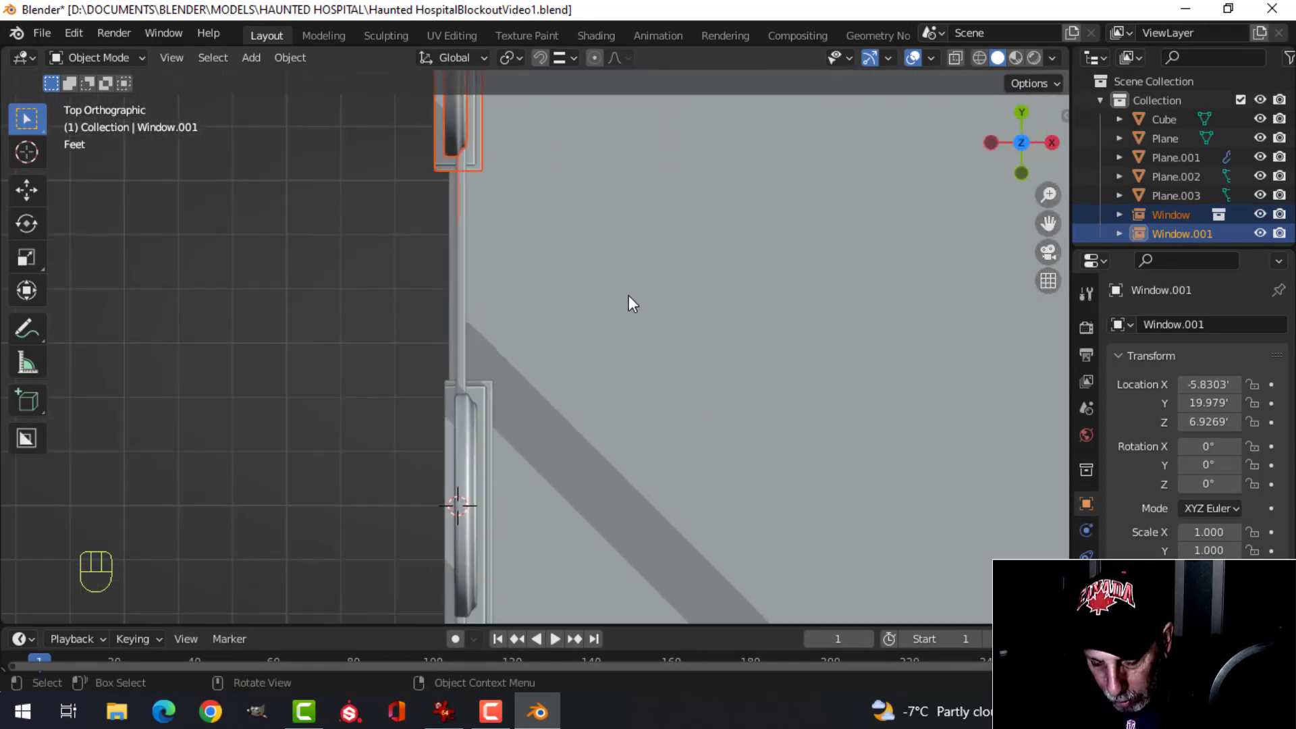
{"action": "key", "text": "g"}
{"action": "key", "text": "x"}
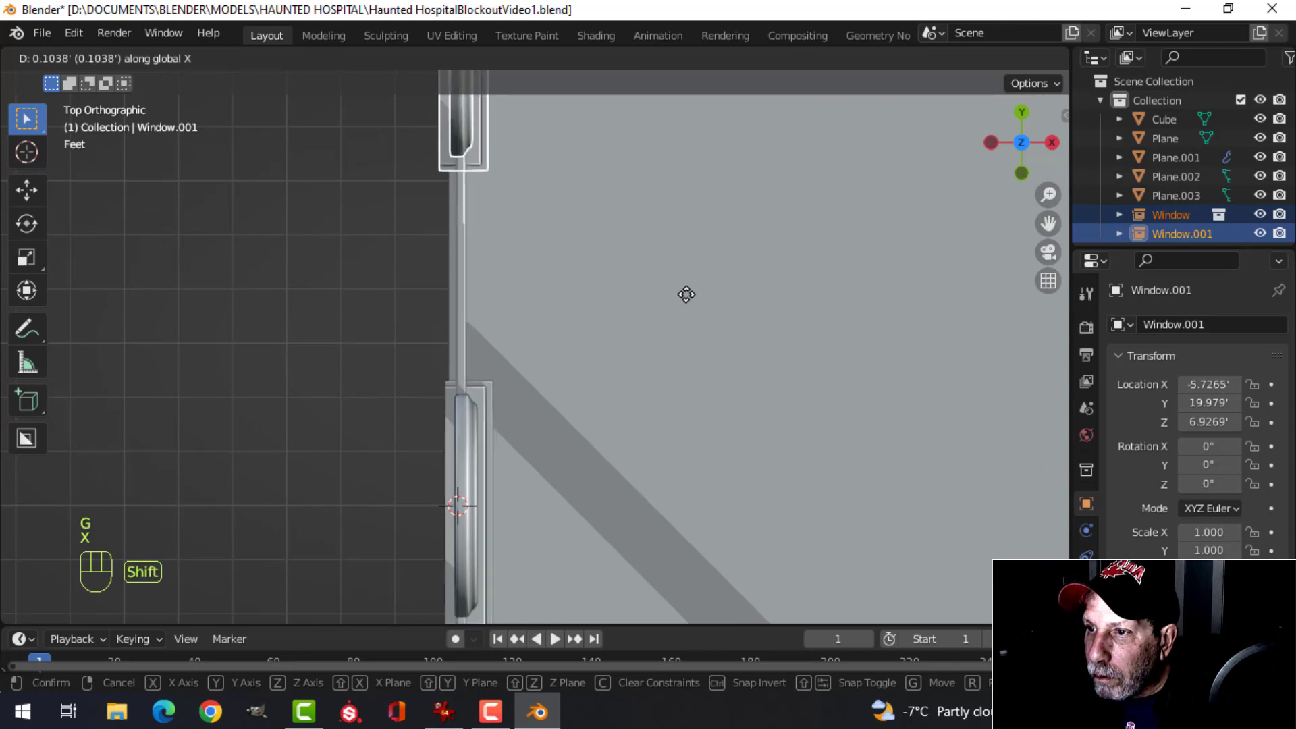
{"action": "left_click", "coordinate": [698, 294]}
- Move the middle and far window instances further along X, to an X location of about -5.62'
{"action": "middle_click_drag", "start_coordinate": [697, 294], "coordinate": [593, 208]}
{"action": "key", "text": "alt+a"}
{"action": "scroll", "coordinate": [599, 253], "scroll_direction": "up", "scroll_amount": 3}
{"action": "mouse_move", "coordinate": [573, 296]}
{"action": "middle_mouse_down", "text": "shift"}
{"action": "mouse_move", "coordinate": [593, 378]}
{"action": "mouse_move", "coordinate": [589, 316]}
{"action": "middle_mouse_up", "text": "shift"}
{"action": "left_click", "coordinate": [726, 261]}
{"action": "middle_click_drag", "start_coordinate": [726, 260], "coordinate": [612, 314], "text": "shift"}
{"action": "left_click", "coordinate": [749, 132], "text": "shift"}
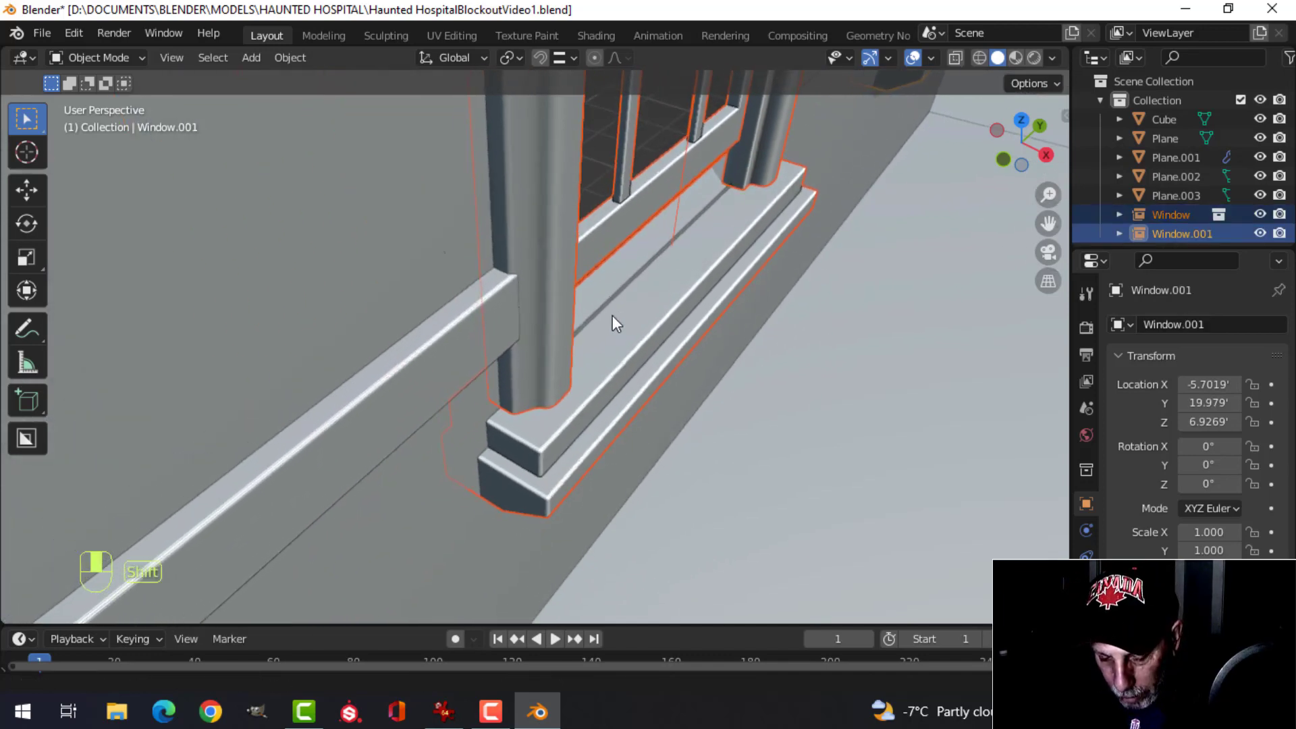
{"action": "key", "text": "g"}
{"action": "key", "text": "x"}
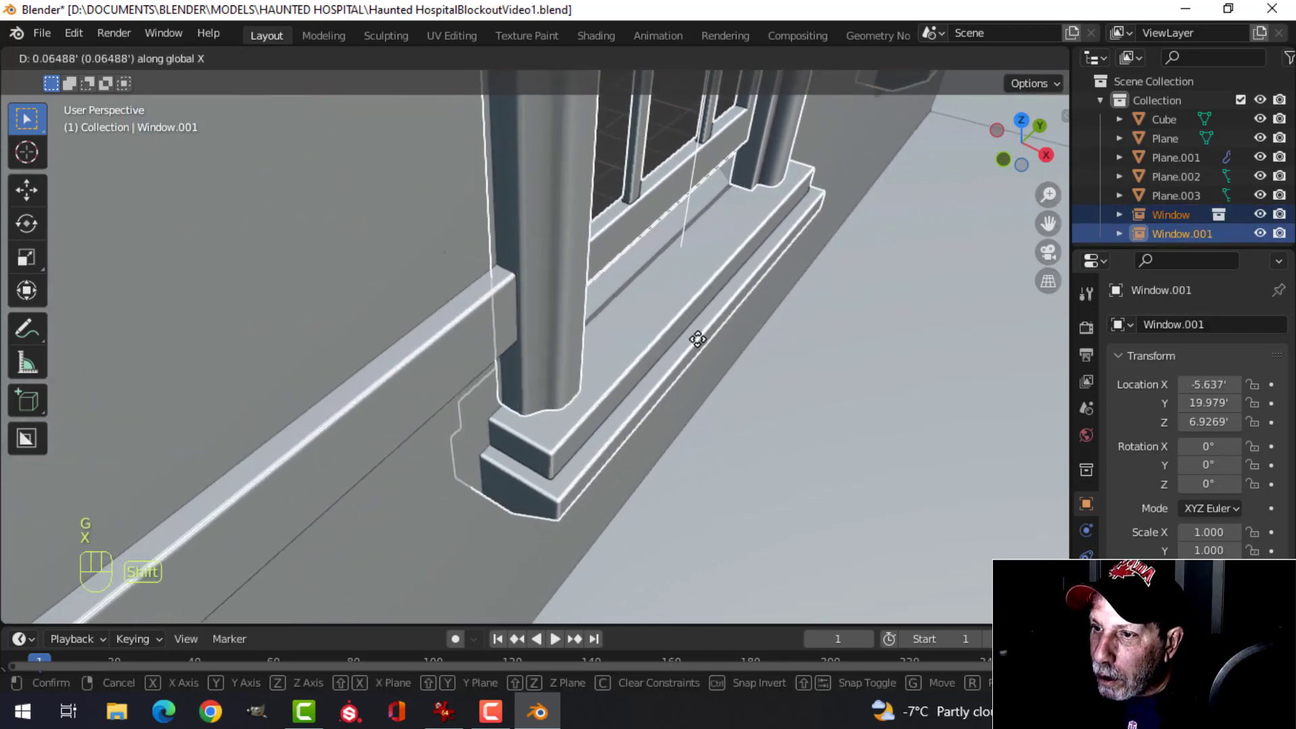
{"action": "left_click", "coordinate": [702, 342]}
- Examine how the cut strip meets the three window casings along the wall and from inside the corridor
{"action": "scroll", "coordinate": [617, 344], "scroll_direction": "down", "scroll_amount": 5}
{"action": "key", "text": "alt+a"}
{"action": "middle_click_drag", "start_coordinate": [346, 453], "coordinate": [475, 339], "text": "shift"}
{"action": "scroll", "coordinate": [476, 339], "scroll_direction": "up", "scroll_amount": 4}
{"action": "scroll", "coordinate": [476, 339], "scroll_direction": "down", "scroll_amount": 5}
{"action": "middle_click_drag", "start_coordinate": [716, 223], "coordinate": [449, 188], "text": "shift"}
{"action": "scroll", "coordinate": [627, 242], "scroll_direction": "down", "scroll_amount": 2}
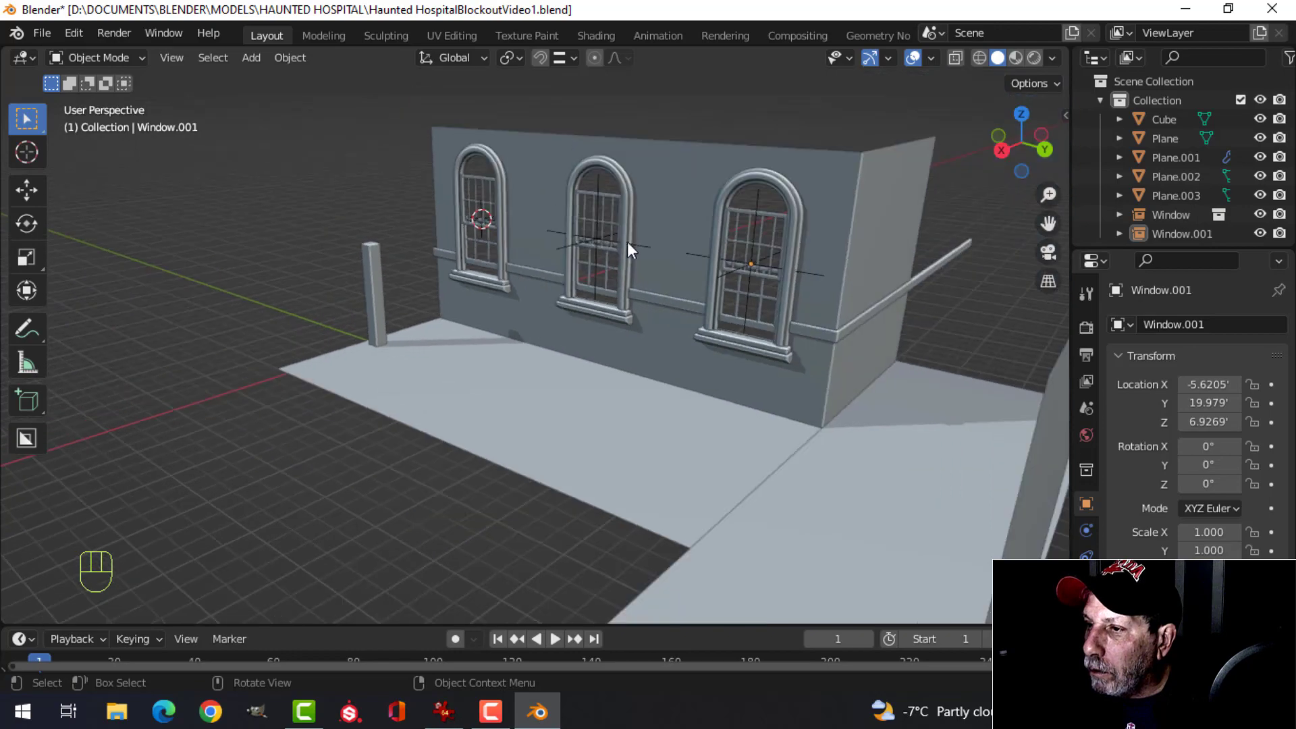
{"action": "middle_click_drag", "start_coordinate": [626, 241], "coordinate": [695, 287]}
{"action": "scroll", "coordinate": [674, 272], "scroll_direction": "up", "scroll_amount": 3}
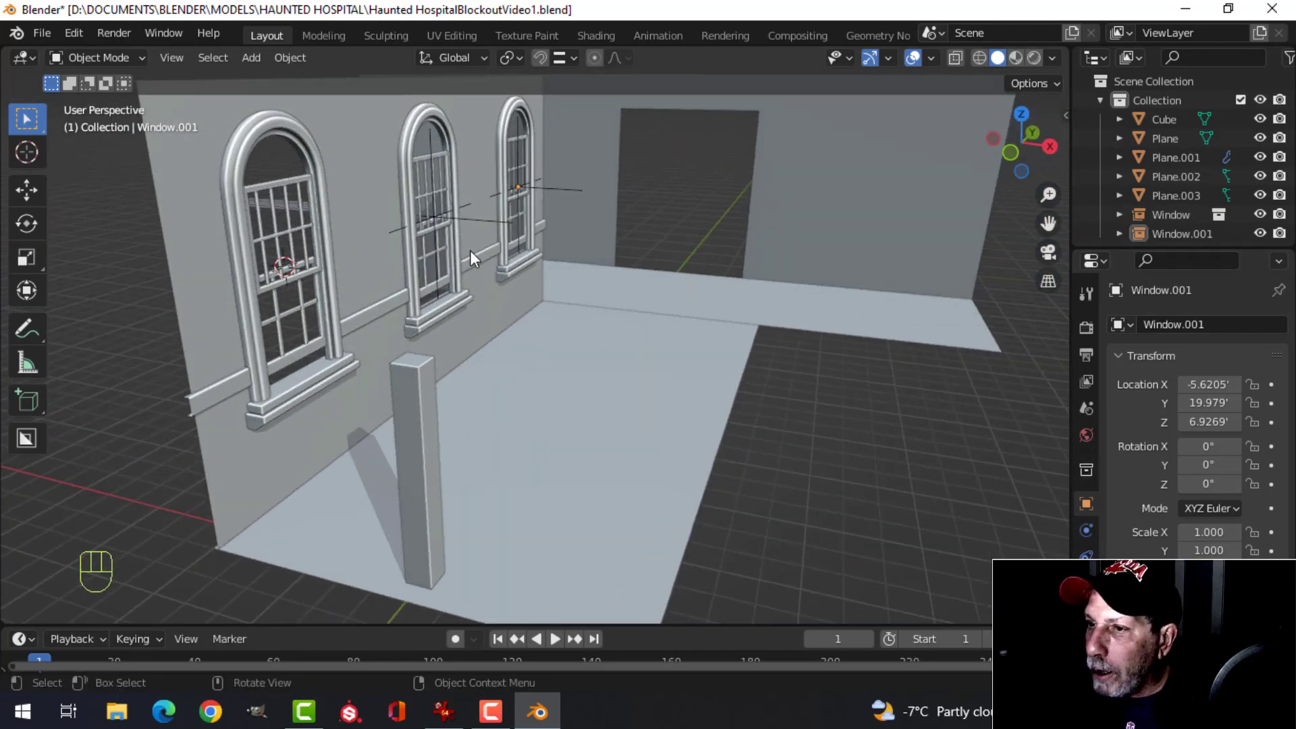
- Turn on the viewport display of the window wall's Mirror modifier to show the opposite wall
{"action": "left_click", "coordinate": [503, 310]}
{"action": "left_click", "coordinate": [1198, 355]}
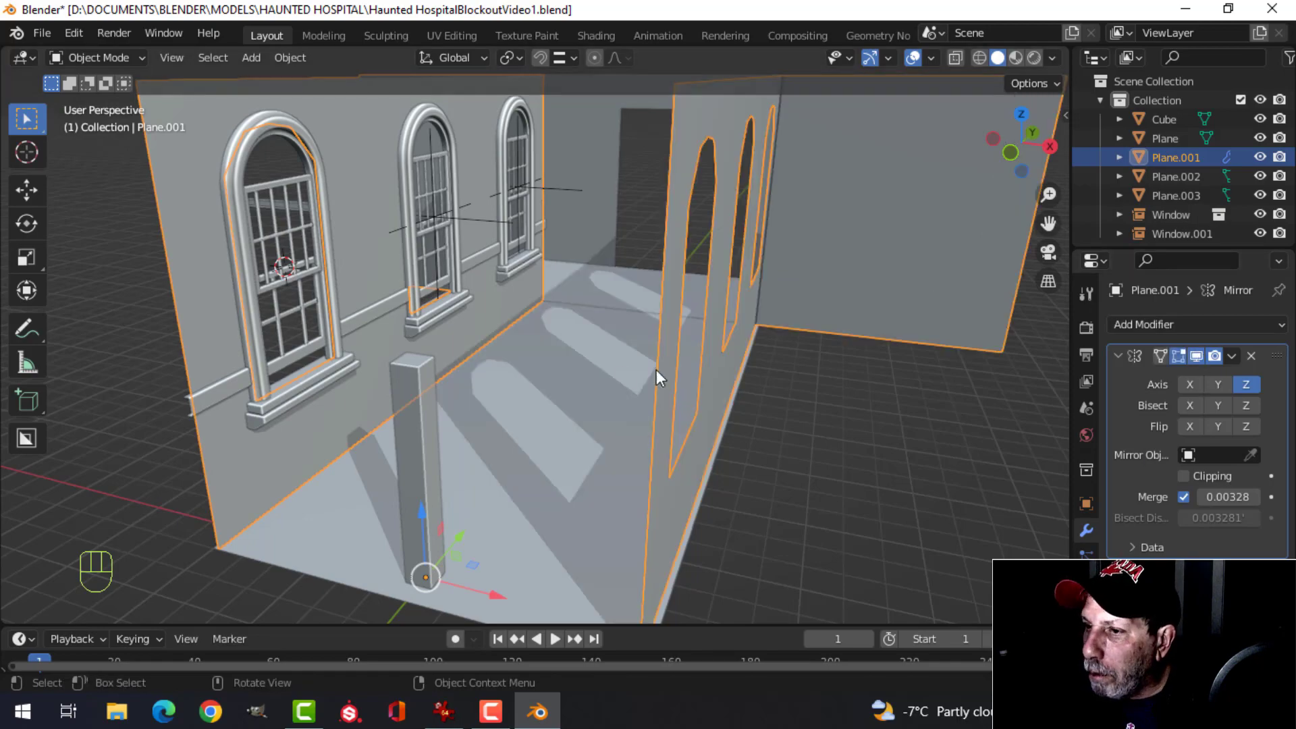
{"action": "scroll", "coordinate": [530, 374], "scroll_direction": "down", "scroll_amount": 3}
{"action": "key", "text": "alt+a"}
{"action": "middle_click_drag", "start_coordinate": [529, 374], "coordinate": [506, 293]}
{"action": "scroll", "coordinate": [561, 390], "scroll_direction": "up", "scroll_amount": 5}
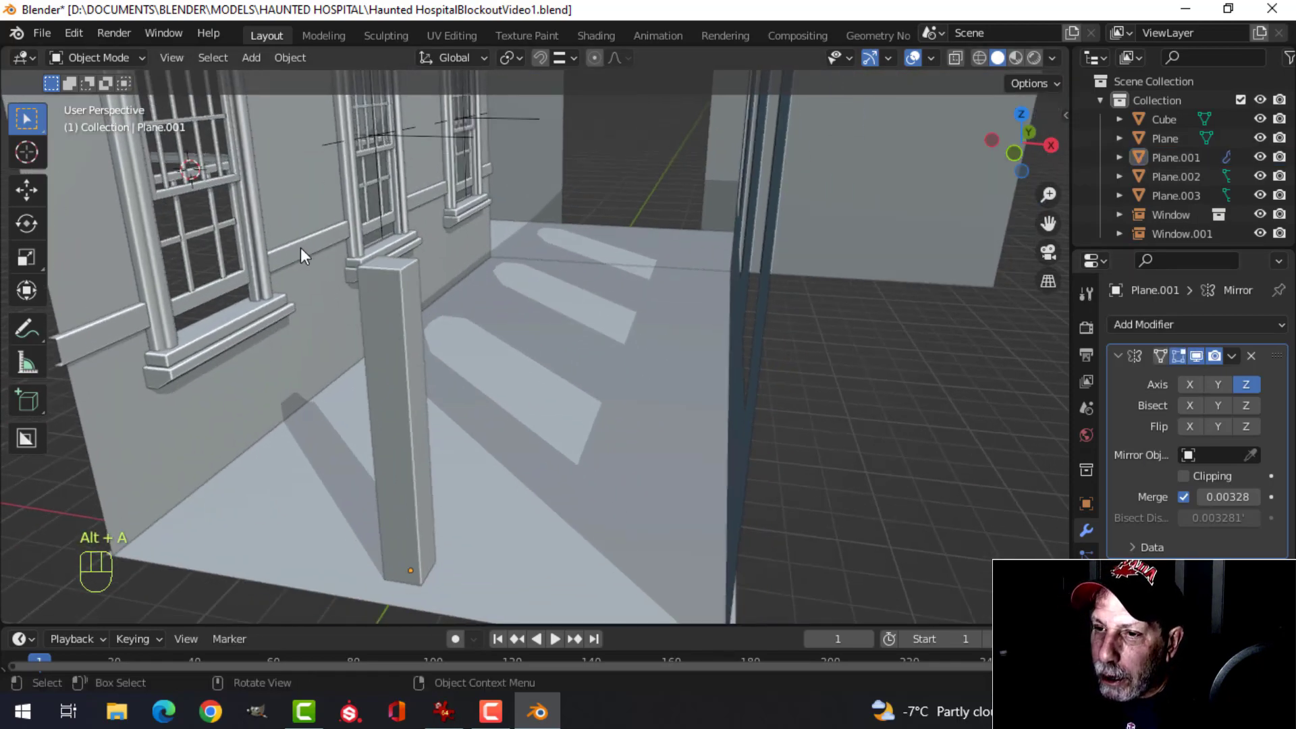
- Place the 3D cursor at the centre of the corridor floor plane using its selected geometry
{"action": "left_click", "coordinate": [301, 248]}
{"action": "middle_click_drag", "start_coordinate": [301, 248], "coordinate": [391, 336], "text": "shift"}
{"action": "scroll", "coordinate": [458, 342], "scroll_direction": "down", "scroll_amount": 3}
{"action": "left_click", "coordinate": [579, 478]}
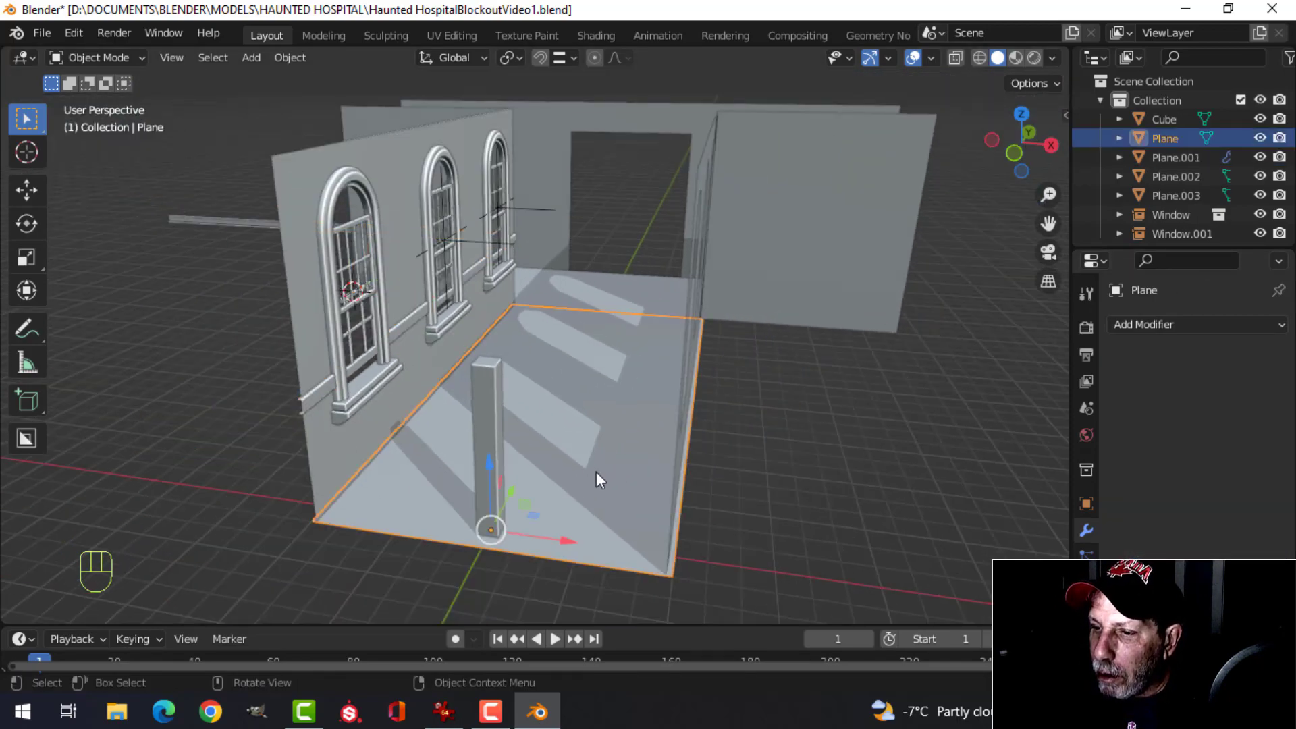
{"action": "key", "text": "Tab"}
{"action": "key", "text": "shift+s"}
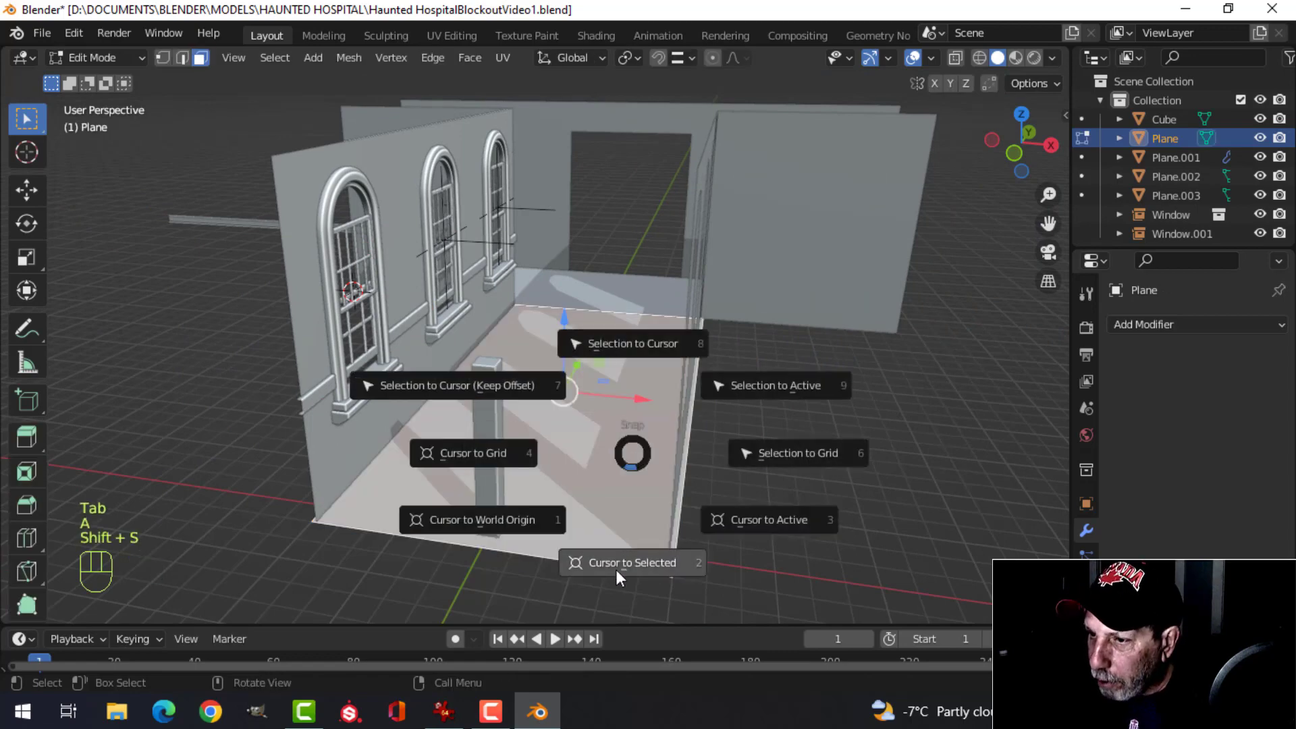
{"action": "left_click", "coordinate": [616, 569]}
{"action": "key", "text": "Tab"}
{"action": "key", "text": "alt+a"}
- Set the wall strip's origin to the 3D cursor
{"action": "scroll", "coordinate": [348, 317], "scroll_direction": "up", "scroll_amount": 4}
{"action": "left_click", "coordinate": [332, 287]}
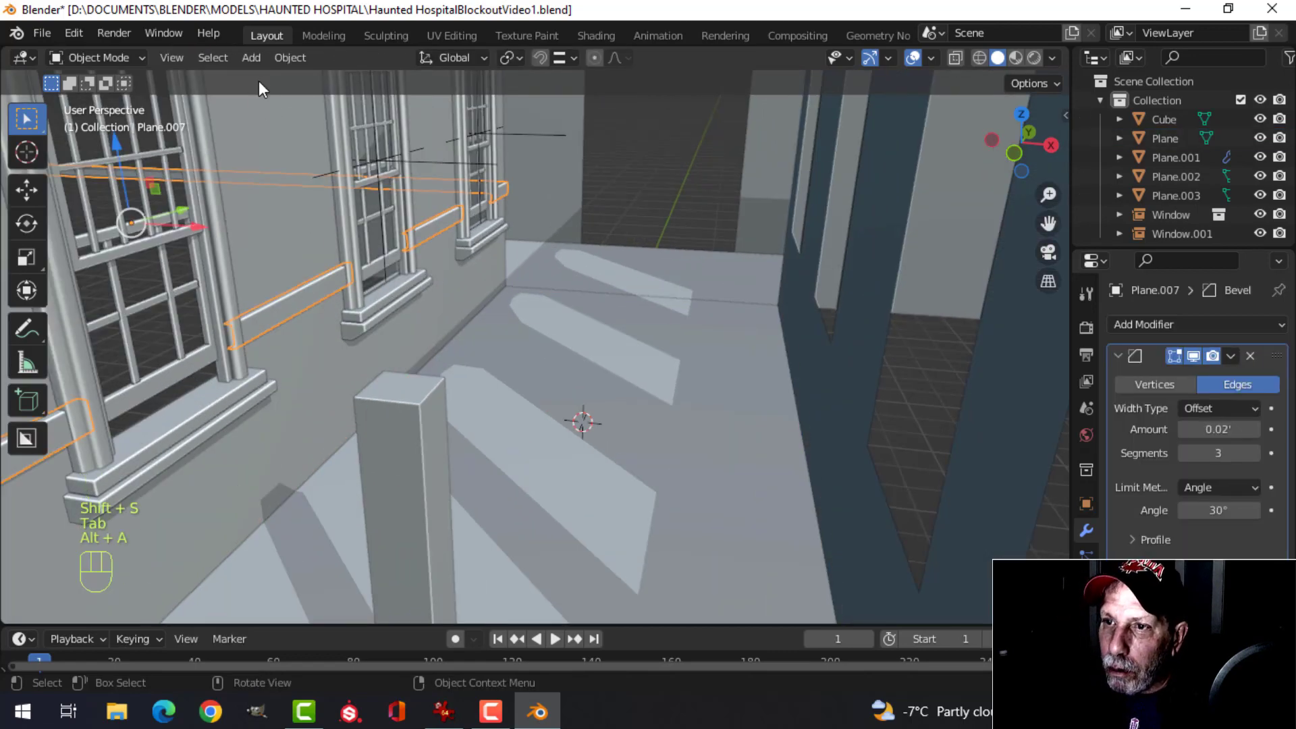
{"action": "left_click", "coordinate": [282, 58]}
{"action": "mouse_move", "coordinate": [317, 96]}
{"action": "left_click", "coordinate": [594, 140]}
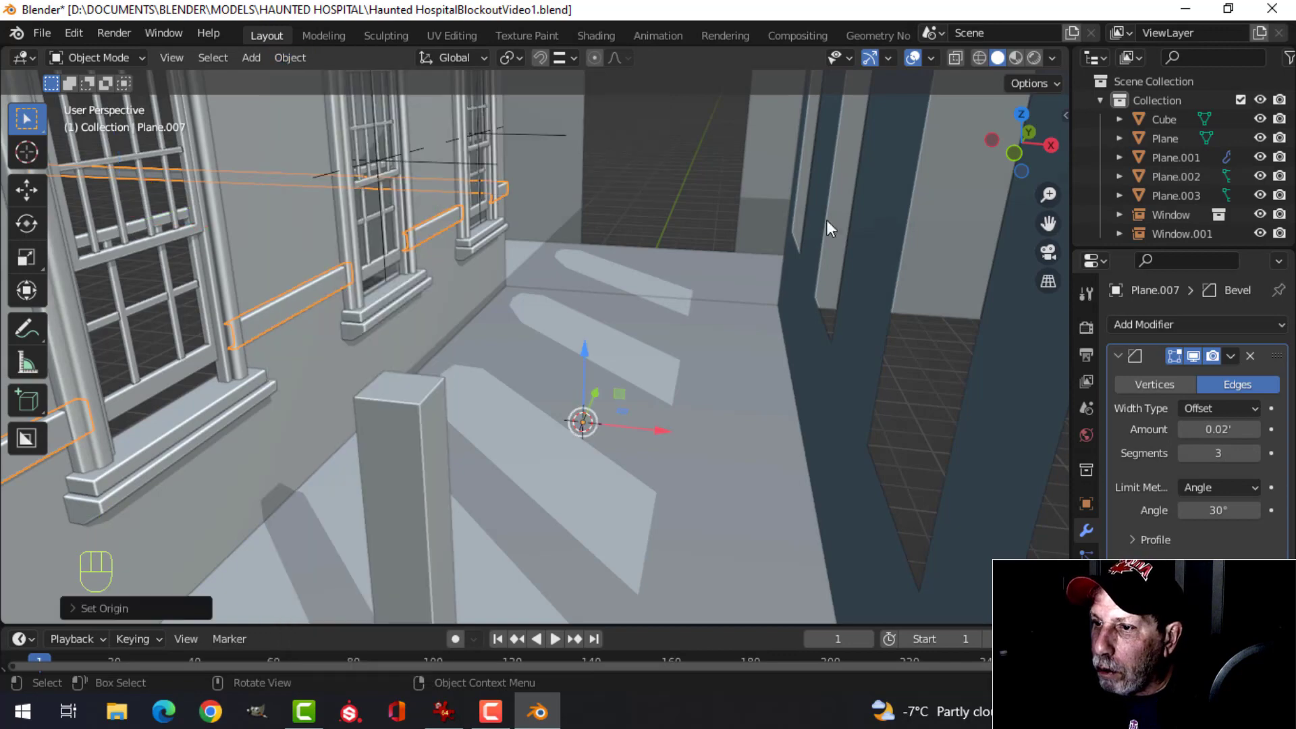
- Add a Mirror modifier to the strip so that it also runs along the opposite wall
{"action": "left_click", "coordinate": [1158, 327]}
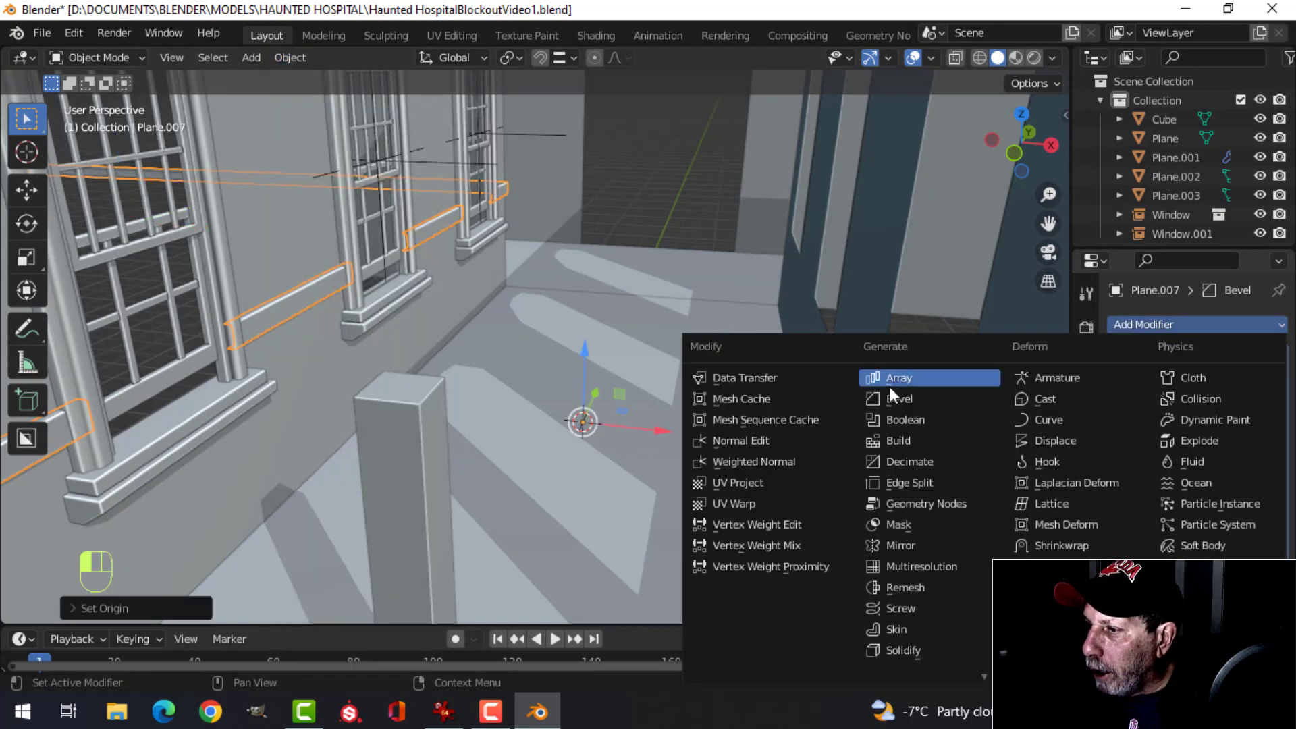
{"action": "left_click", "coordinate": [925, 544]}
{"action": "key", "text": "alt+a"}
{"action": "middle_click_drag", "start_coordinate": [770, 416], "coordinate": [553, 359]}
{"action": "middle_click_drag", "start_coordinate": [421, 348], "coordinate": [478, 386], "text": "shift"}
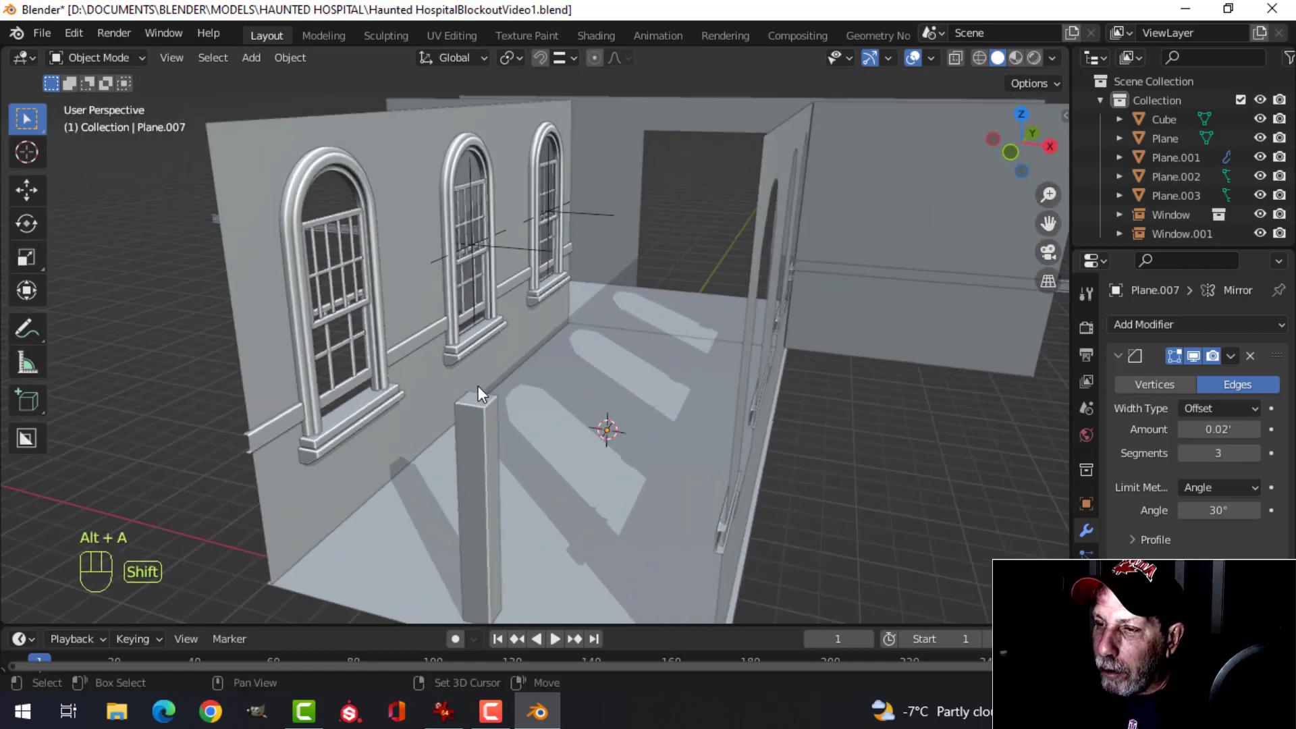
- Duplicate the middle and far window instances and move the copies about 5.4' along X toward the opposite wall
{"action": "scroll", "coordinate": [467, 361], "scroll_direction": "up", "scroll_amount": 3}
{"action": "left_click", "coordinate": [456, 333]}
{"action": "left_click", "coordinate": [565, 271], "text": "shift"}
{"action": "scroll", "coordinate": [583, 281], "scroll_direction": "down", "scroll_amount": 3}
{"action": "middle_click_drag", "start_coordinate": [533, 337], "coordinate": [498, 395], "text": "shift"}
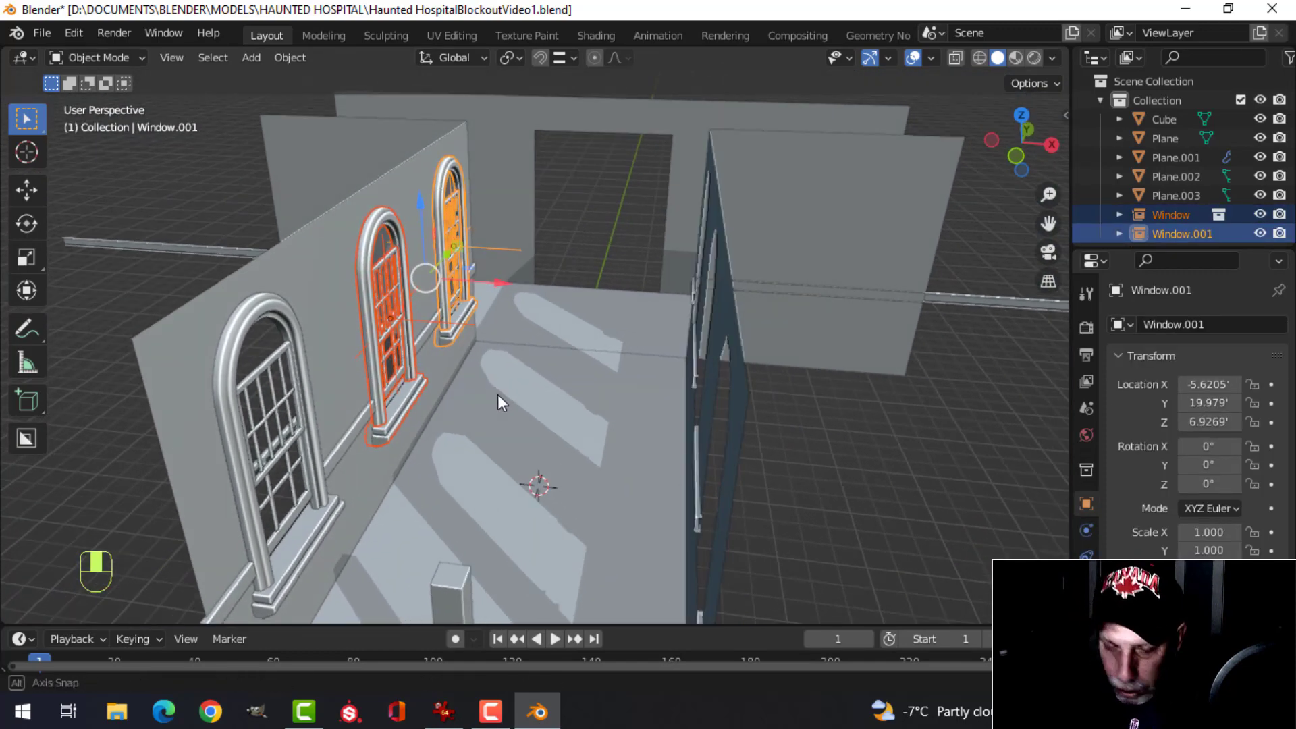
{"action": "key", "text": "shift+d"}
{"action": "left_click", "coordinate": [733, 322]}
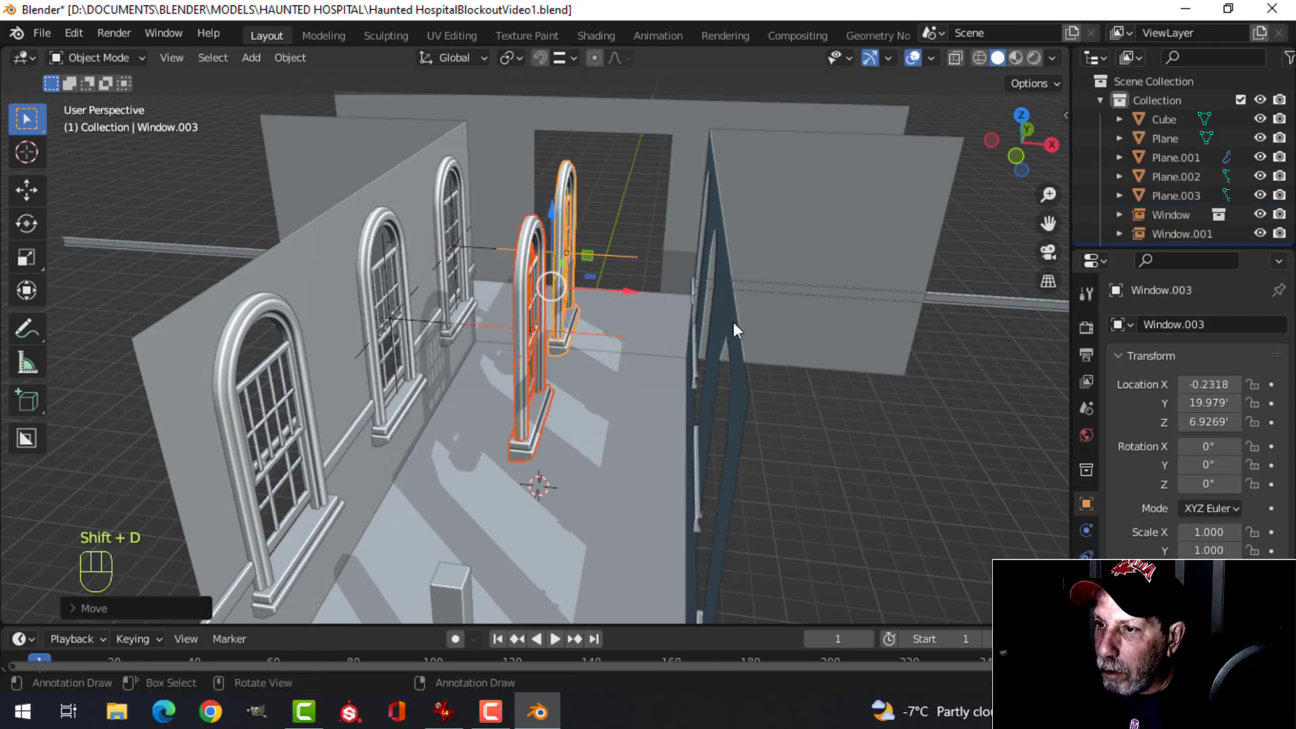
- Rotate the two window copies 180° about Z and move them along X into the opposite wall's openings, to X 5.6381'
{"action": "type", "text": "rz180"}
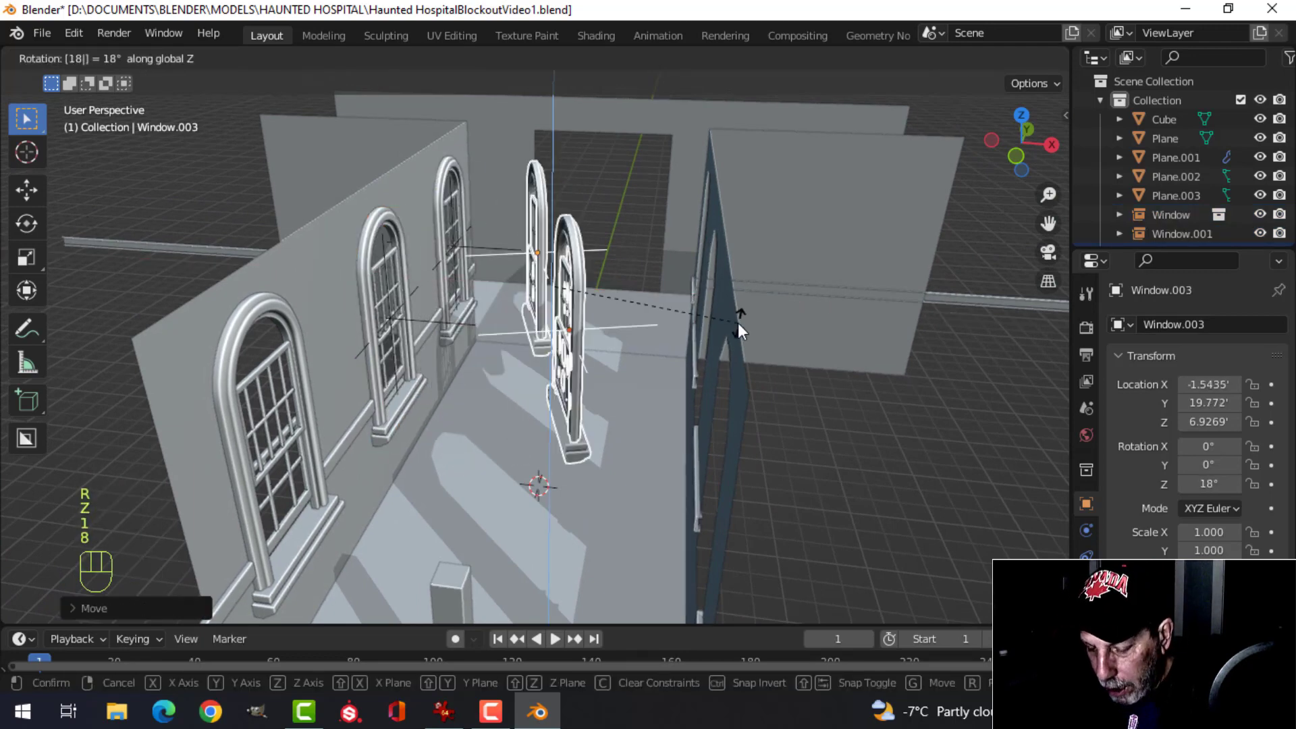
{"action": "key", "text": "Return"}
{"action": "left_click_drag", "start_coordinate": [627, 291], "coordinate": [768, 318]}
{"action": "scroll", "coordinate": [815, 387], "scroll_direction": "up", "scroll_amount": 3}
{"action": "middle_click_drag", "start_coordinate": [816, 388], "coordinate": [783, 275], "text": "shift"}
{"action": "scroll", "coordinate": [674, 225], "scroll_direction": "up", "scroll_amount": 1}
{"action": "scroll", "coordinate": [684, 270], "scroll_direction": "up", "scroll_amount": 2}
{"action": "scroll", "coordinate": [685, 265], "scroll_direction": "down", "scroll_amount": 2}
{"action": "scroll", "coordinate": [783, 275], "scroll_direction": "down", "scroll_amount": 5}
{"action": "middle_click_drag", "start_coordinate": [552, 347], "coordinate": [629, 311]}
- Duplicate a window on the opposite wall and move the copy along Y into the remaining nearest opening, to Y 2.9077'
{"action": "key", "text": "alt+a"}
{"action": "left_click", "coordinate": [586, 276]}
{"action": "key", "text": "shift+d"}
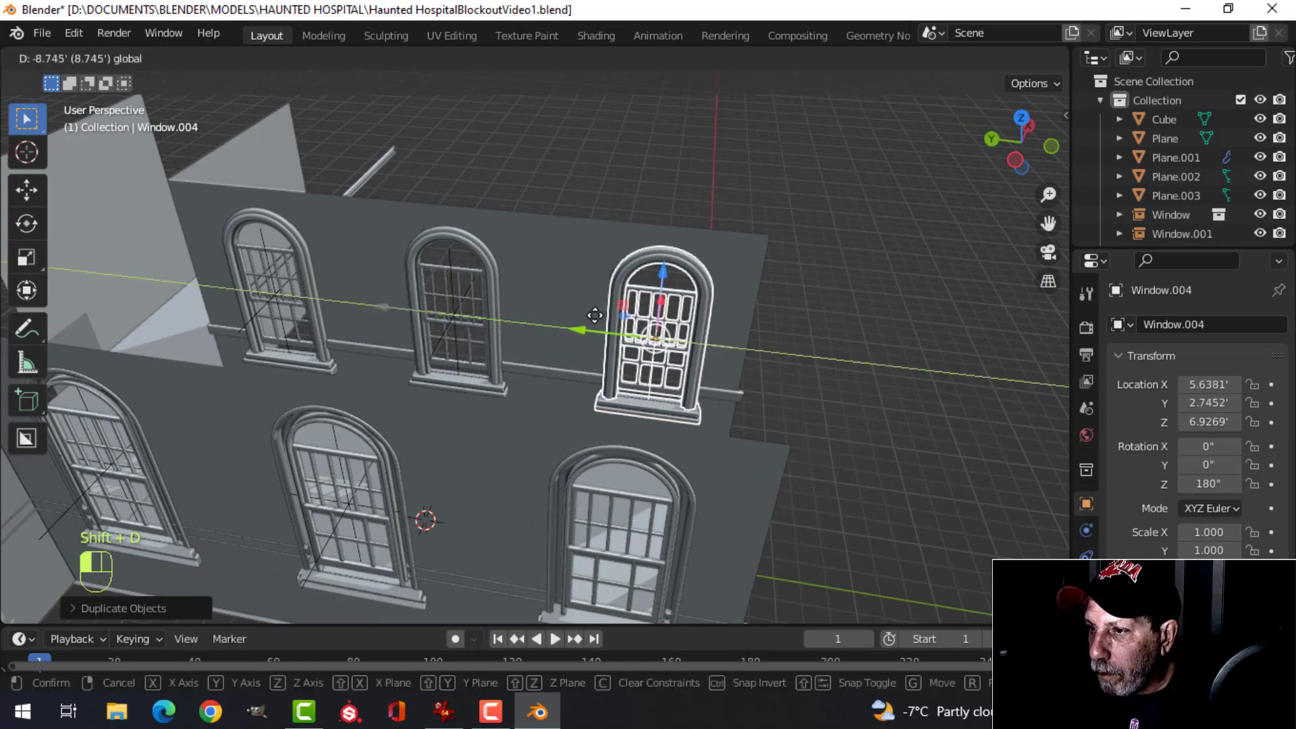
{"action": "left_click", "coordinate": [713, 303]}
{"action": "scroll", "coordinate": [670, 318], "scroll_direction": "up", "scroll_amount": 3}
{"action": "left_click_drag", "start_coordinate": [636, 325], "coordinate": [628, 324]}
{"action": "middle_click_drag", "start_coordinate": [747, 342], "coordinate": [610, 297]}
{"action": "key", "text": "alt+a"}
- Save the blend file
{"action": "middle_click_drag", "start_coordinate": [441, 362], "coordinate": [591, 383], "text": "shift"}
{"action": "scroll", "coordinate": [619, 348], "scroll_direction": "down", "scroll_amount": 2}
{"action": "scroll", "coordinate": [624, 378], "scroll_direction": "up", "scroll_amount": 4}
{"action": "key", "text": "ctrl+s"}
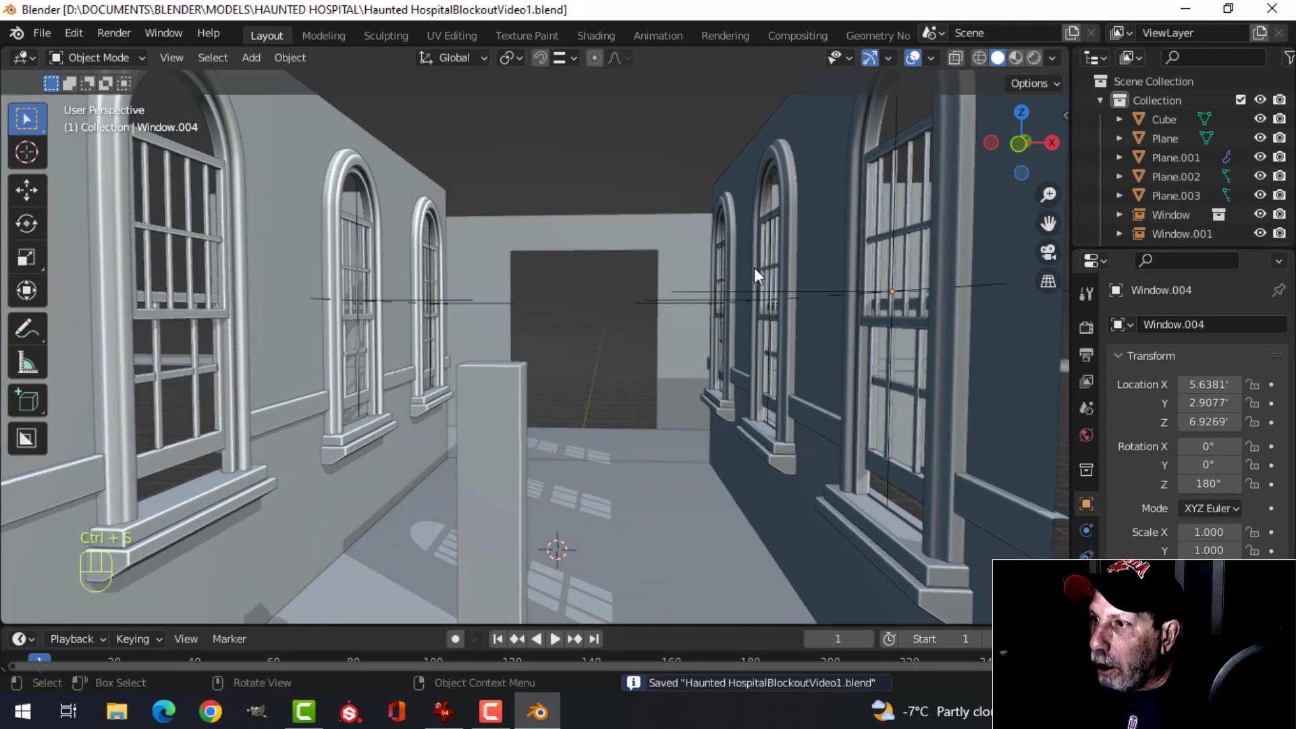
- Show face orientation in the viewport and recalculate all normals of the wall trim strip to the outside
{"action": "scroll", "coordinate": [755, 267], "scroll_direction": "down", "scroll_amount": 3}
{"action": "left_click", "coordinate": [932, 59]}
{"action": "left_click", "coordinate": [853, 402]}
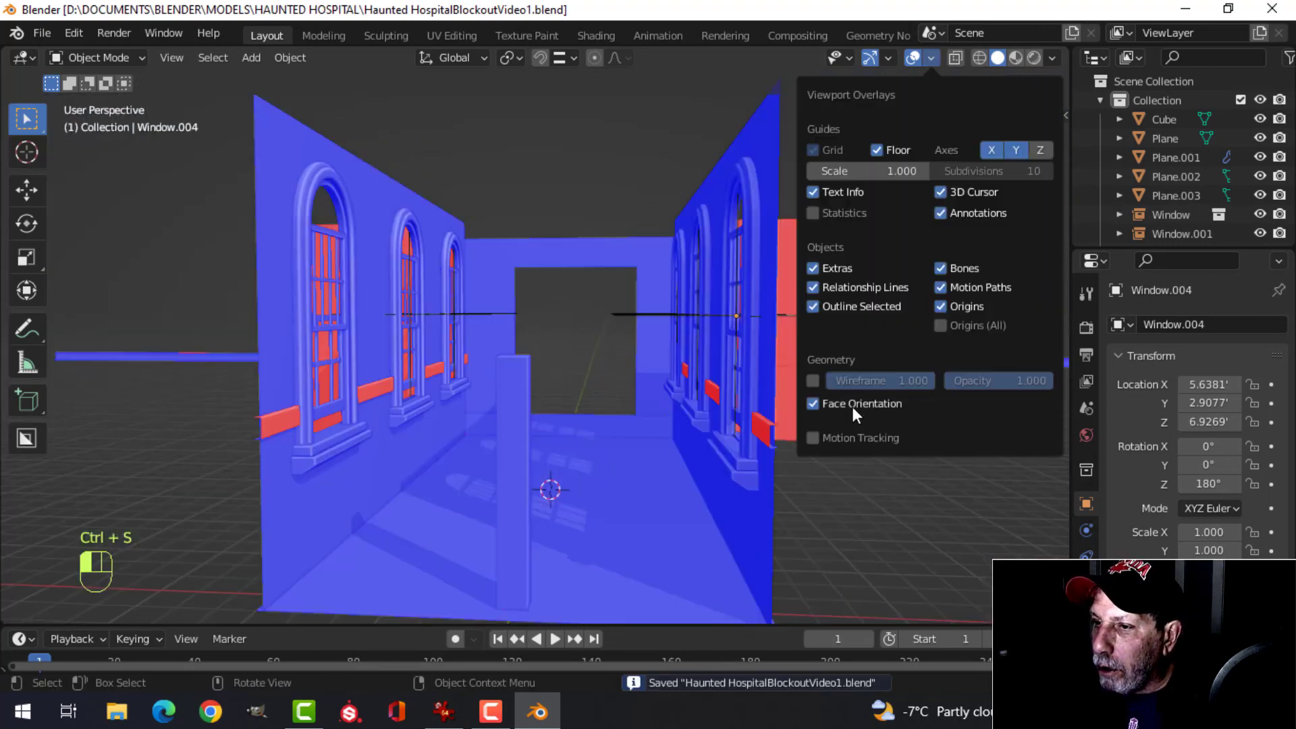
{"action": "left_click", "coordinate": [291, 421]}
{"action": "key", "text": "Tab"}
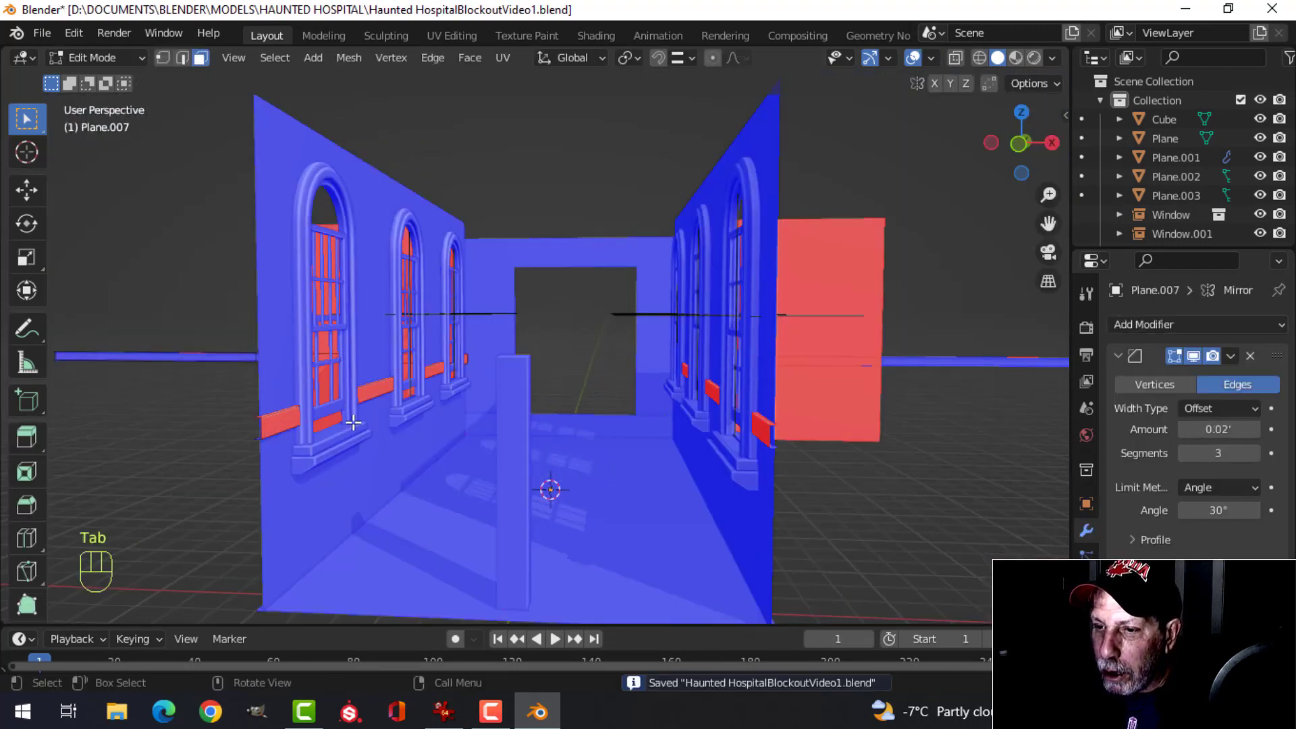
{"action": "key", "text": "alt+n"}
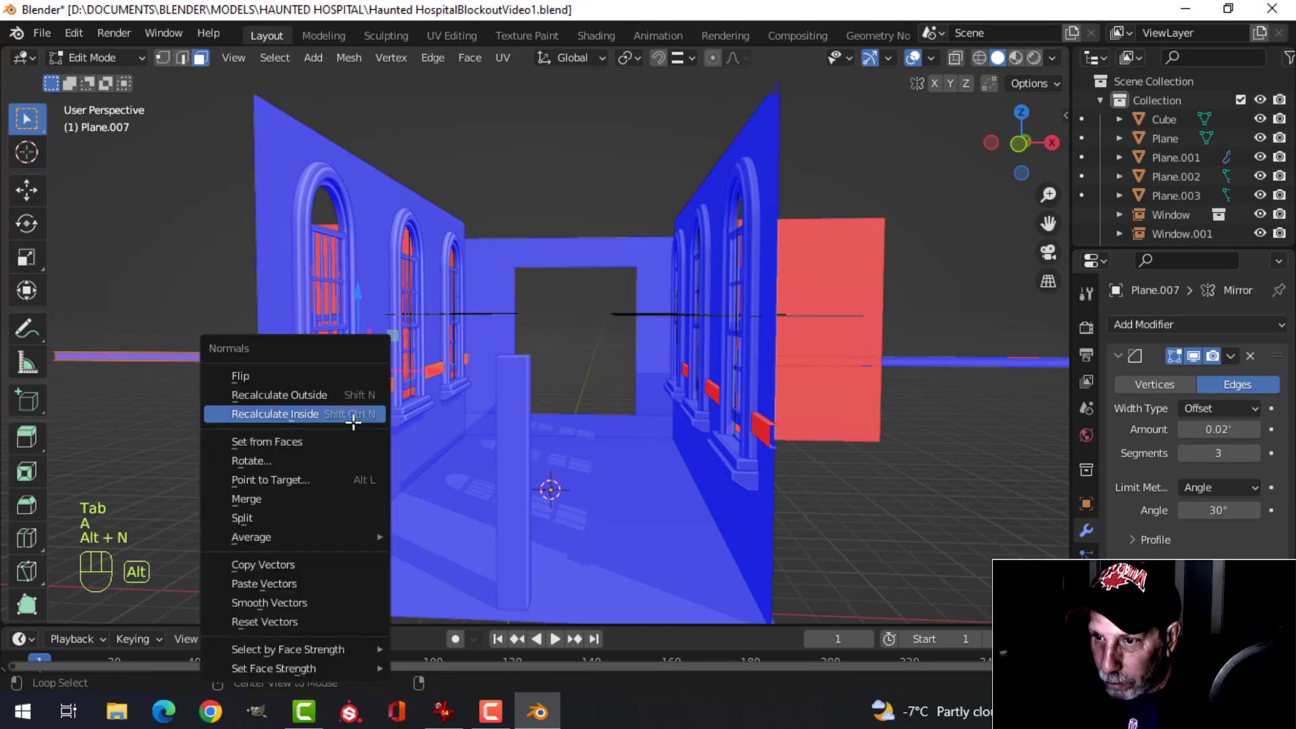
{"action": "left_click", "coordinate": [321, 394]}
{"action": "key", "text": "alt+a"}
{"action": "key", "text": "Tab"}
{"action": "key", "text": "alt+a"}
- Turn off the face orientation overlay
{"action": "middle_click_drag", "start_coordinate": [594, 288], "coordinate": [776, 270]}
{"action": "left_click", "coordinate": [931, 58]}
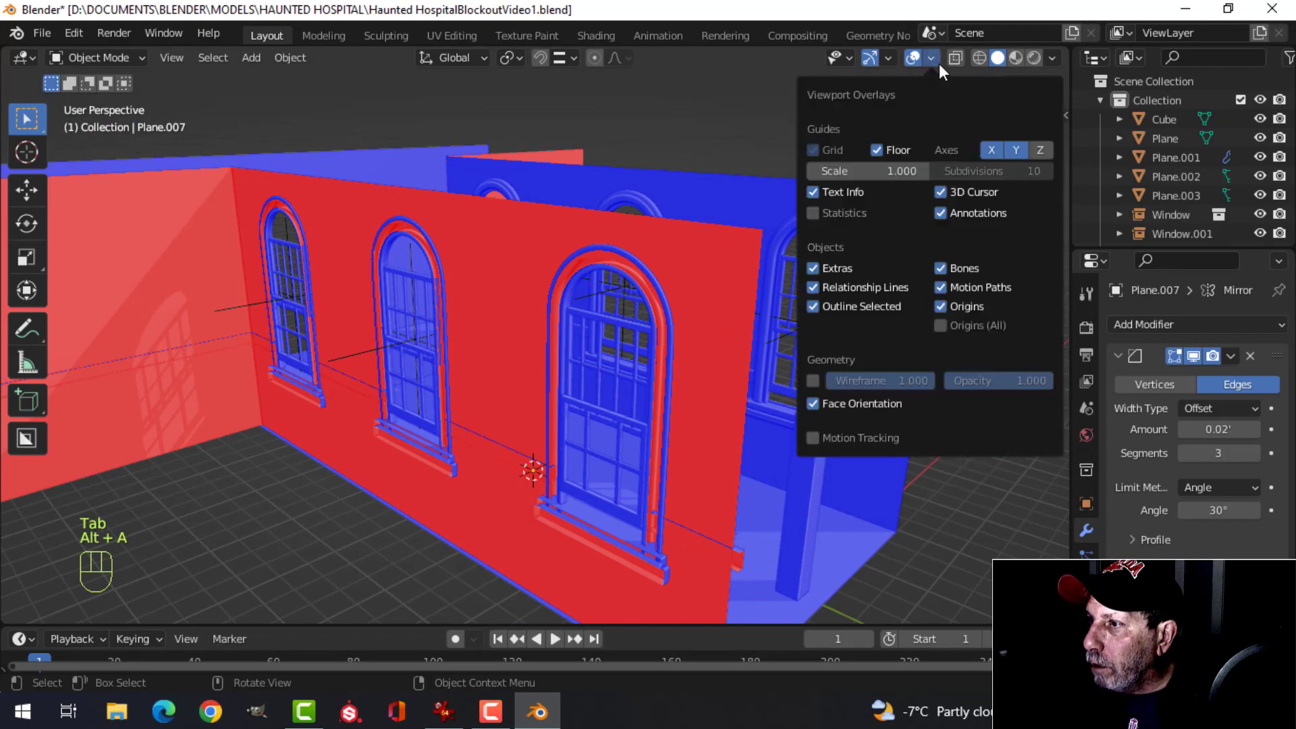
{"action": "left_click", "coordinate": [860, 412]}
{"action": "middle_click_drag", "start_coordinate": [278, 341], "coordinate": [147, 216]}
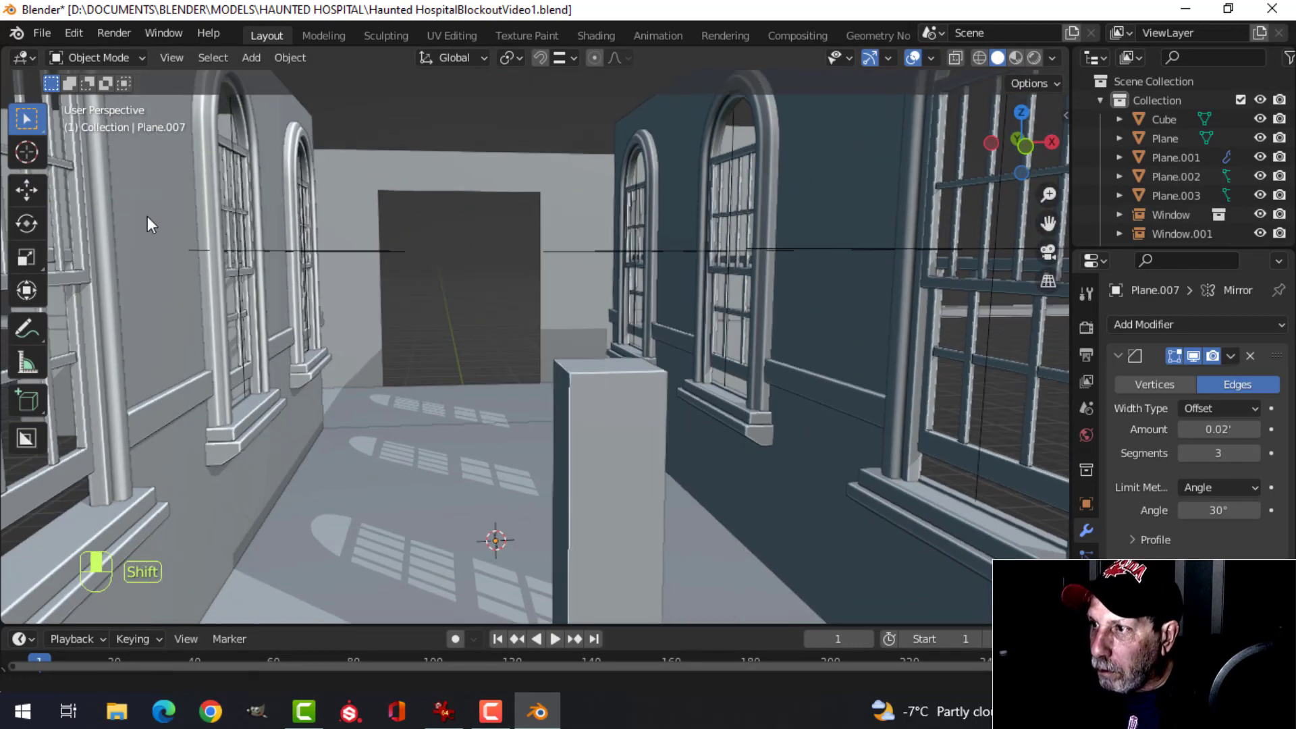
- Hide the viewport gizmos and overlays and examine the windows, trim strips and end wall opening from inside the corridor
{"action": "left_click", "coordinate": [869, 58]}
{"action": "middle_click_drag", "start_coordinate": [880, 112], "coordinate": [580, 323]}
{"action": "scroll", "coordinate": [590, 284], "scroll_direction": "down", "scroll_amount": 1}
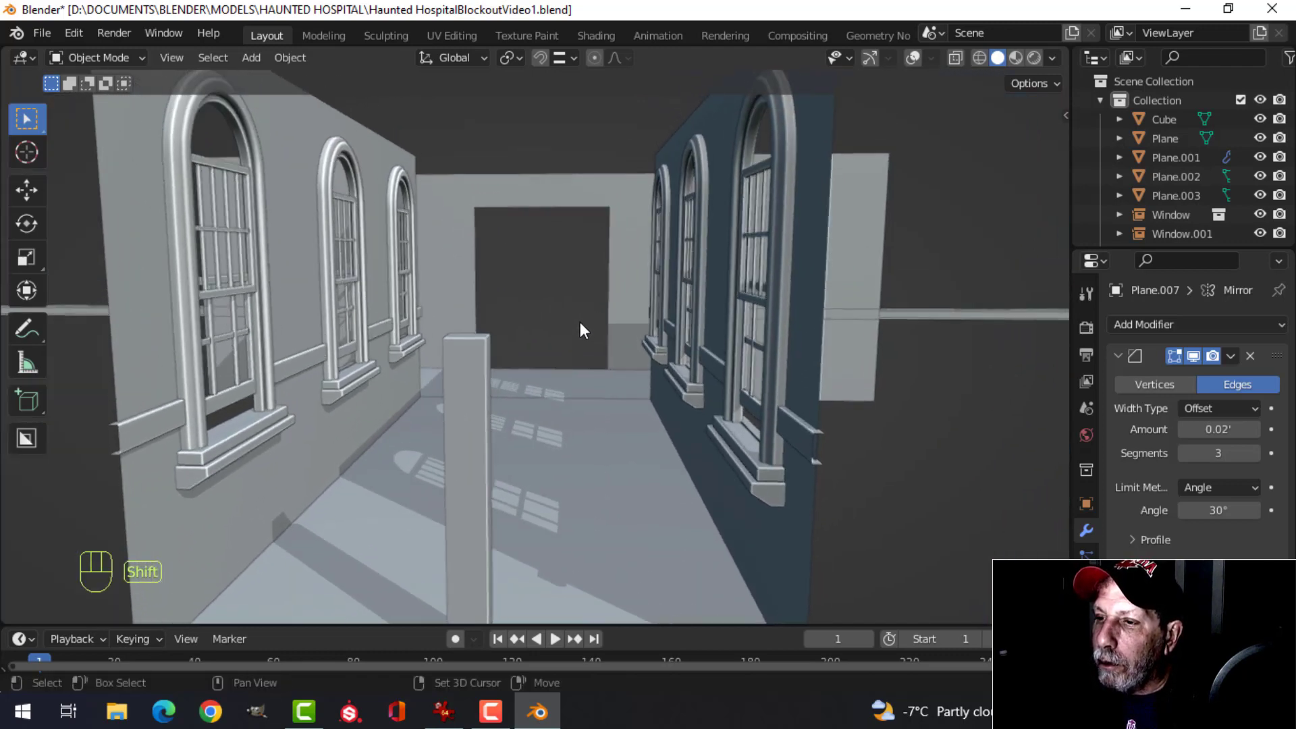
{"action": "scroll", "coordinate": [546, 300], "scroll_direction": "down", "scroll_amount": 1}
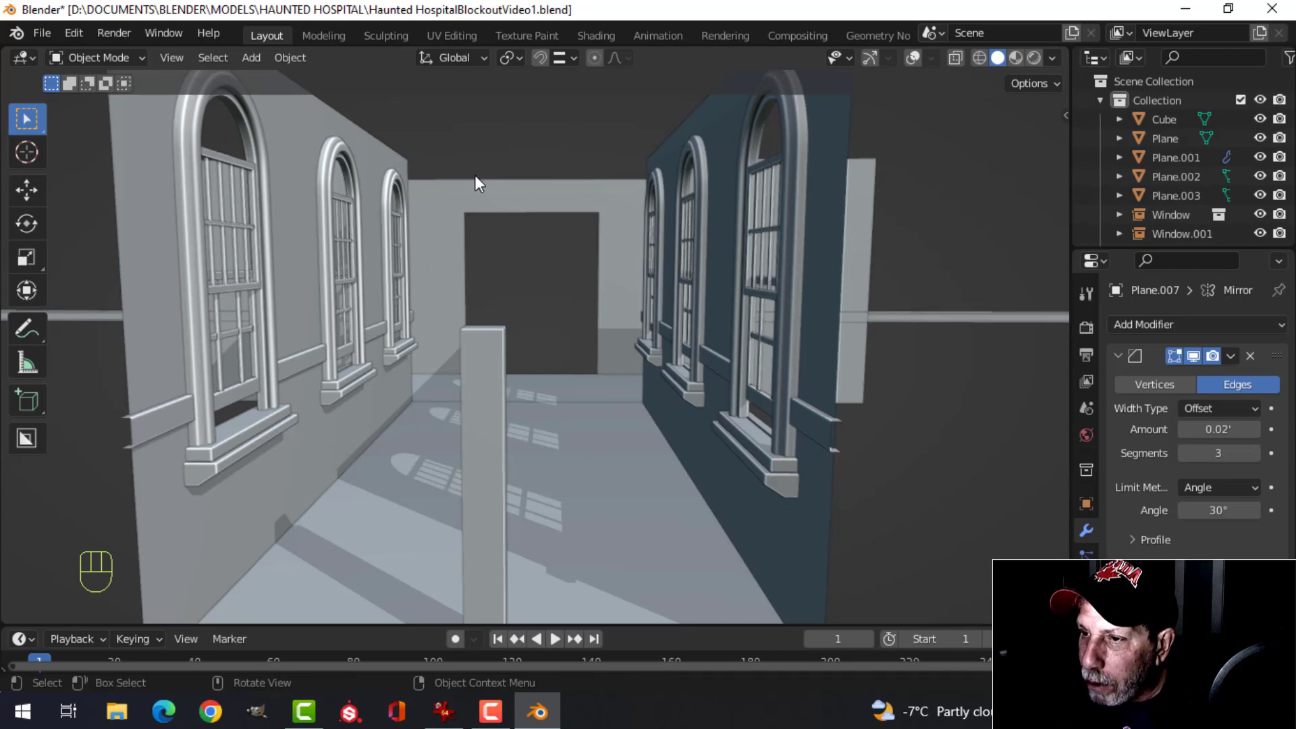
{"action": "scroll", "coordinate": [469, 223], "scroll_direction": "down", "scroll_amount": 2}
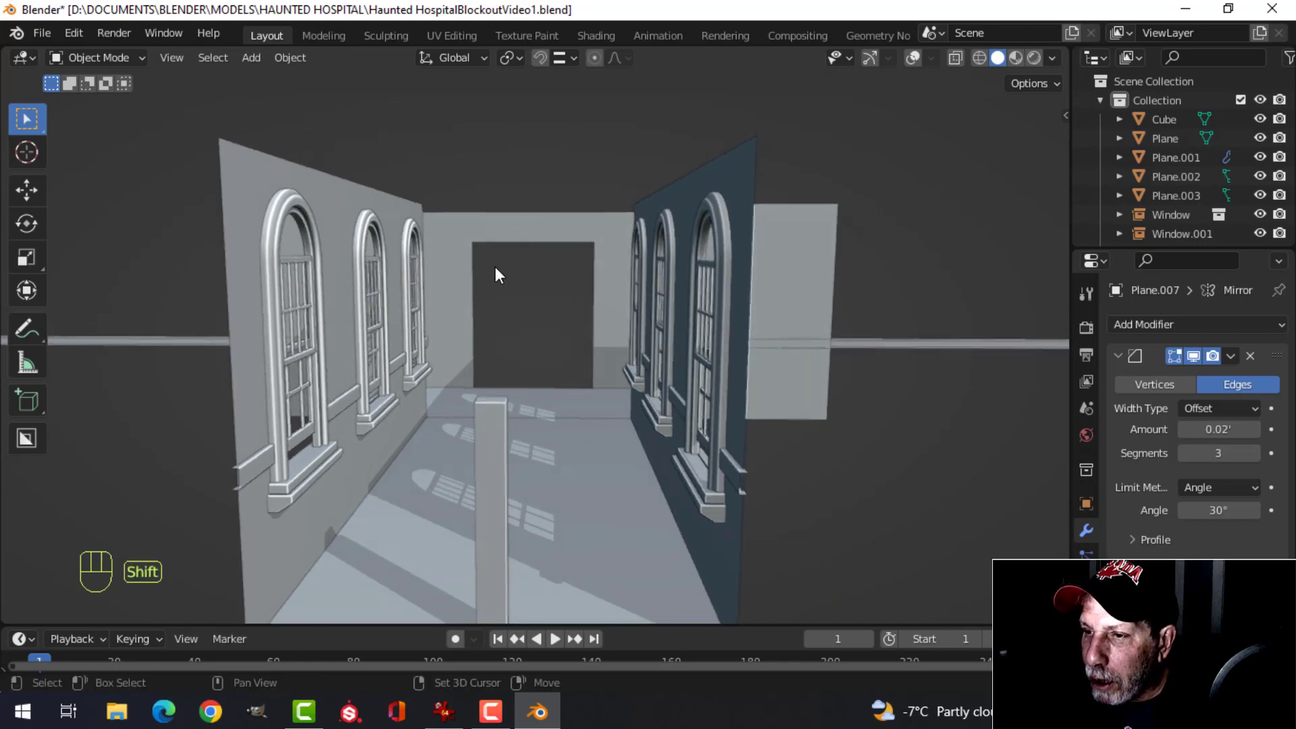
{"action": "middle_click_drag", "start_coordinate": [496, 275], "coordinate": [509, 289], "text": "shift"}
{"action": "scroll", "coordinate": [624, 202], "scroll_direction": "up", "scroll_amount": 3}
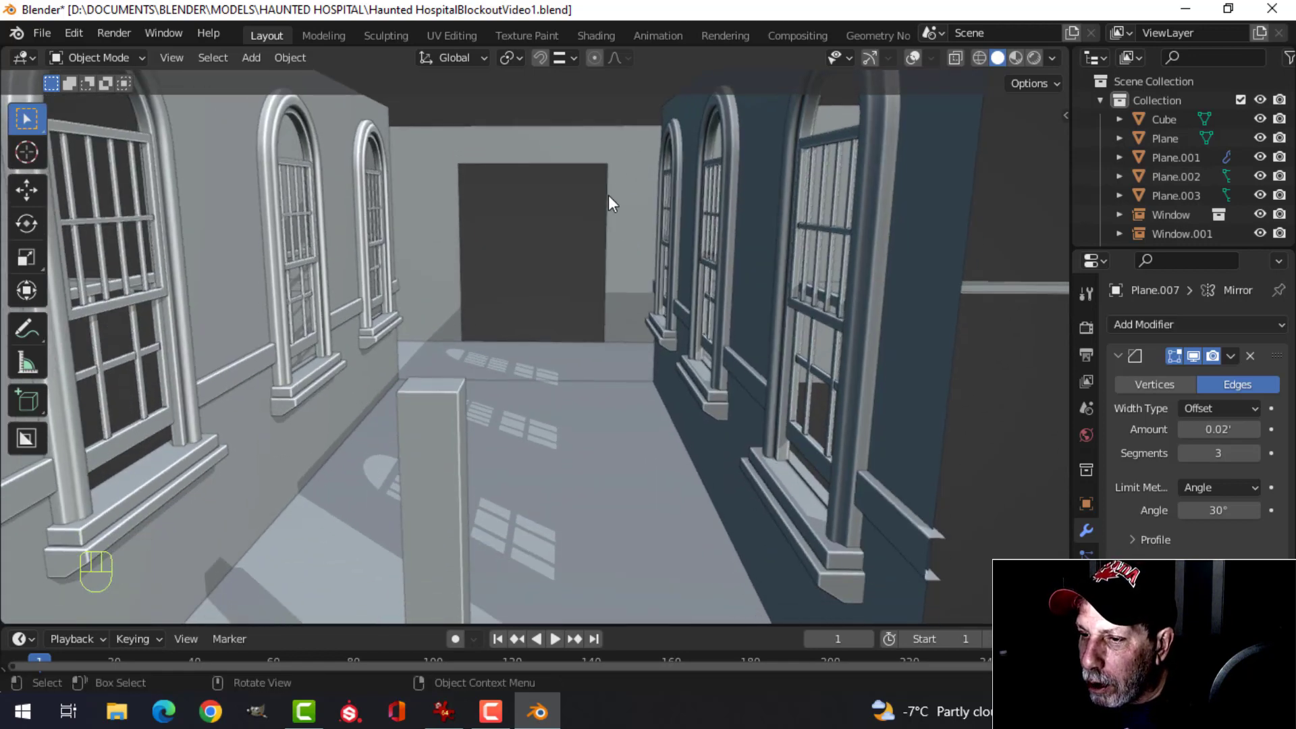
{"action": "middle_click_drag", "start_coordinate": [643, 189], "coordinate": [588, 221], "text": "shift"}
{"action": "middle_click_drag", "start_coordinate": [589, 220], "coordinate": [588, 266]}
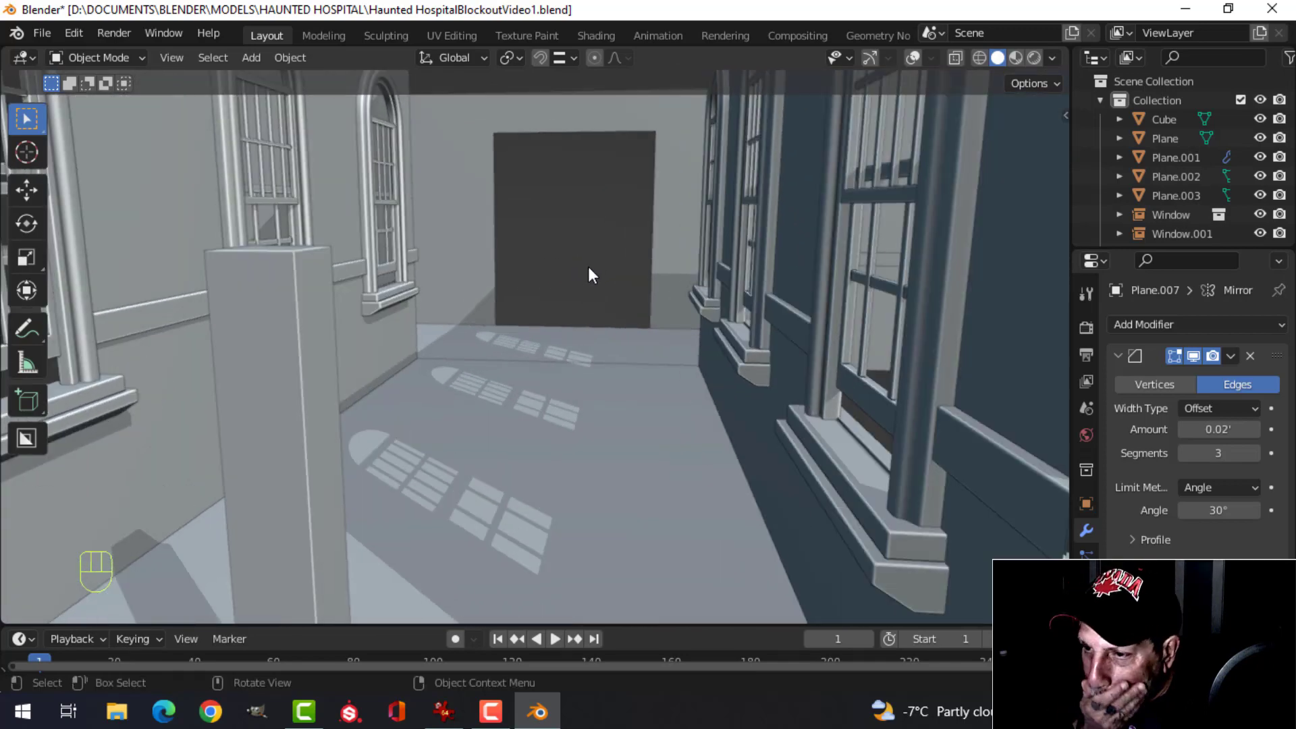